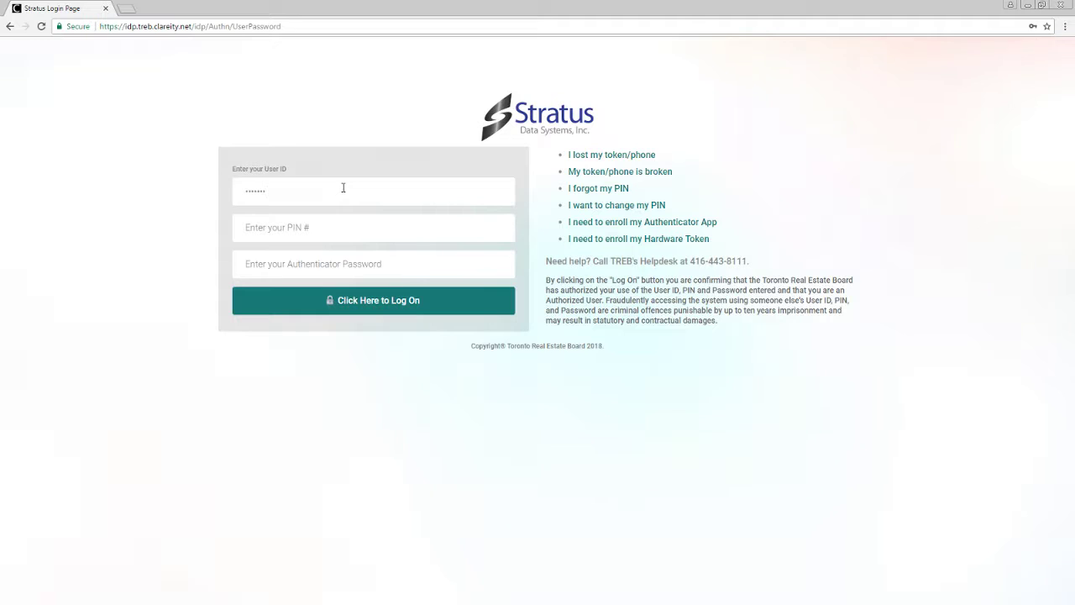
# Enter the PIN and the authenticator password, then submit the Stratus MLS login.
pyautogui.press('Tab')
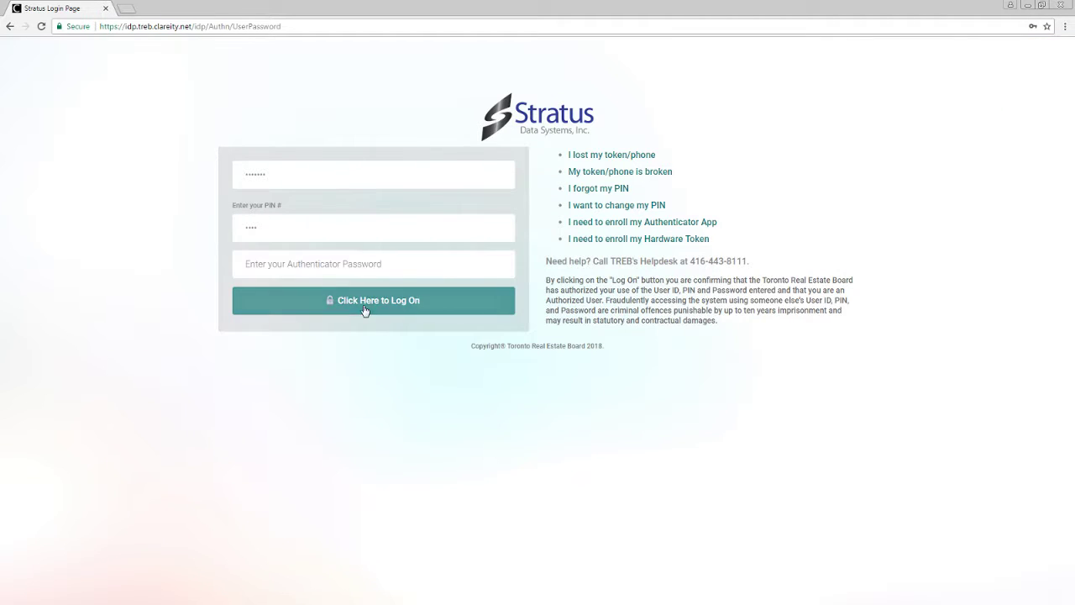
pyautogui.click(351, 257)
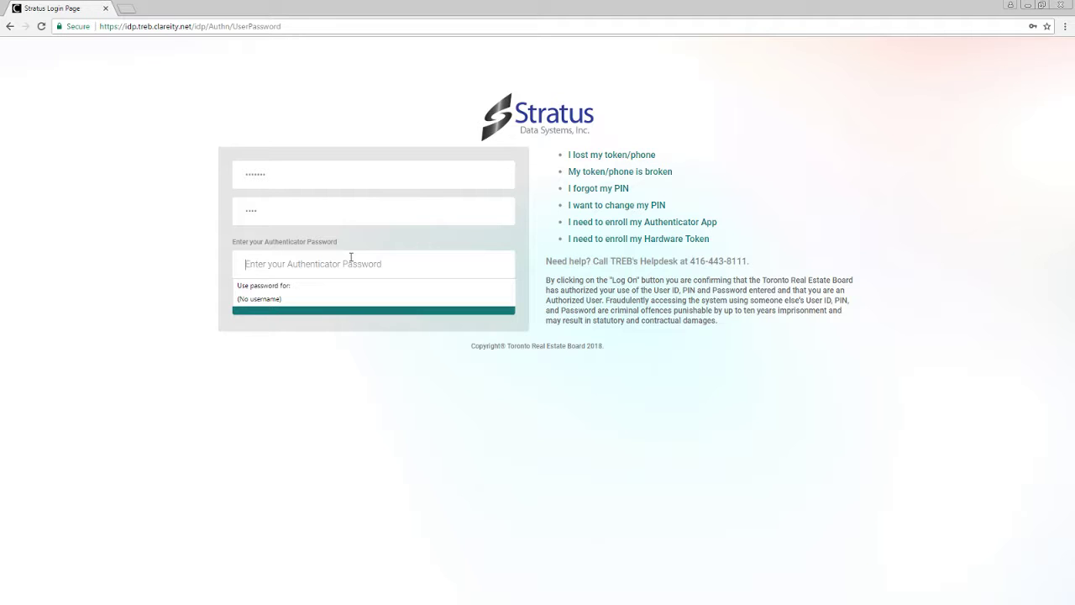
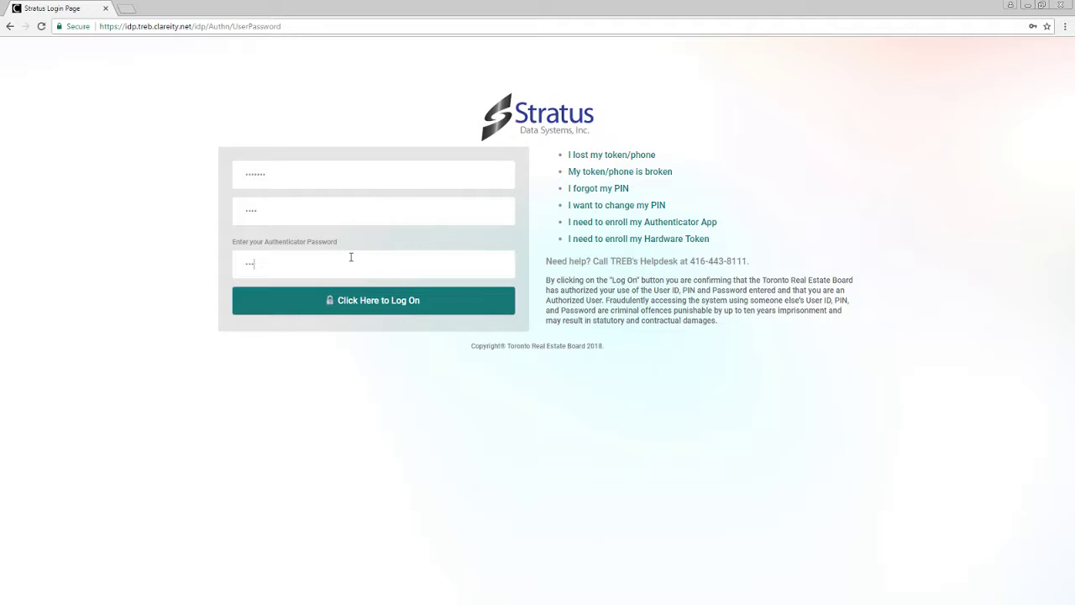
pyautogui.press('Return')
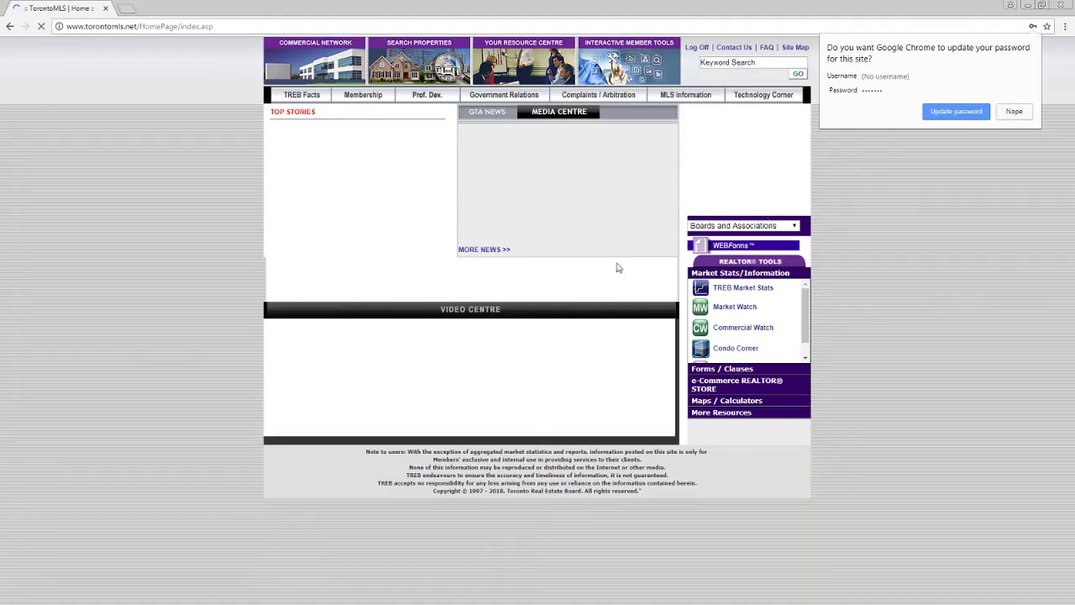
# Let the browser update the saved password and enter the MLS property search system.
pyautogui.click(945, 114)
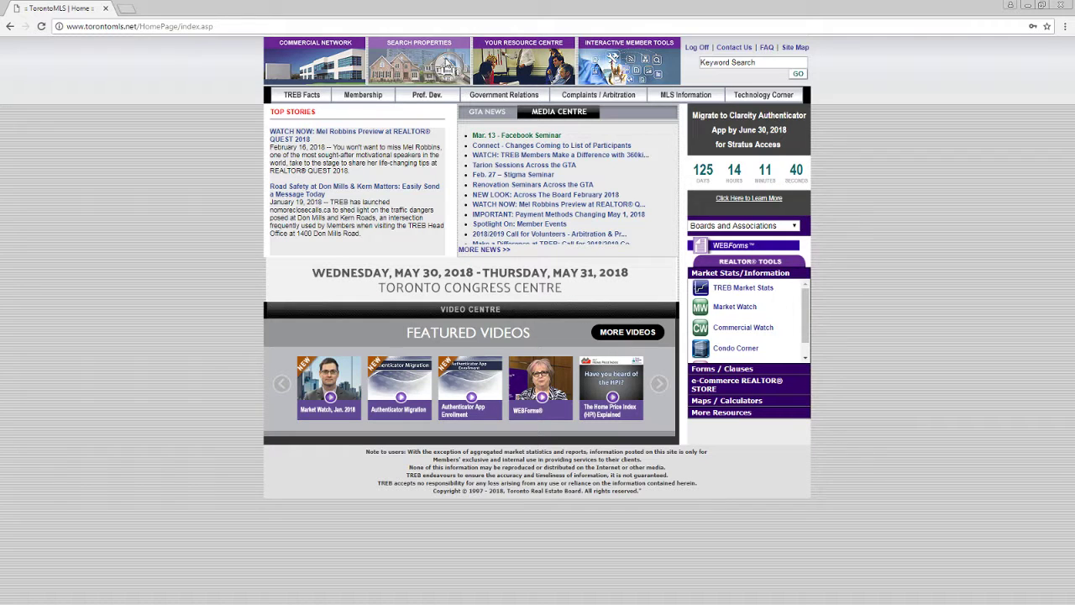
pyautogui.click(439, 65)
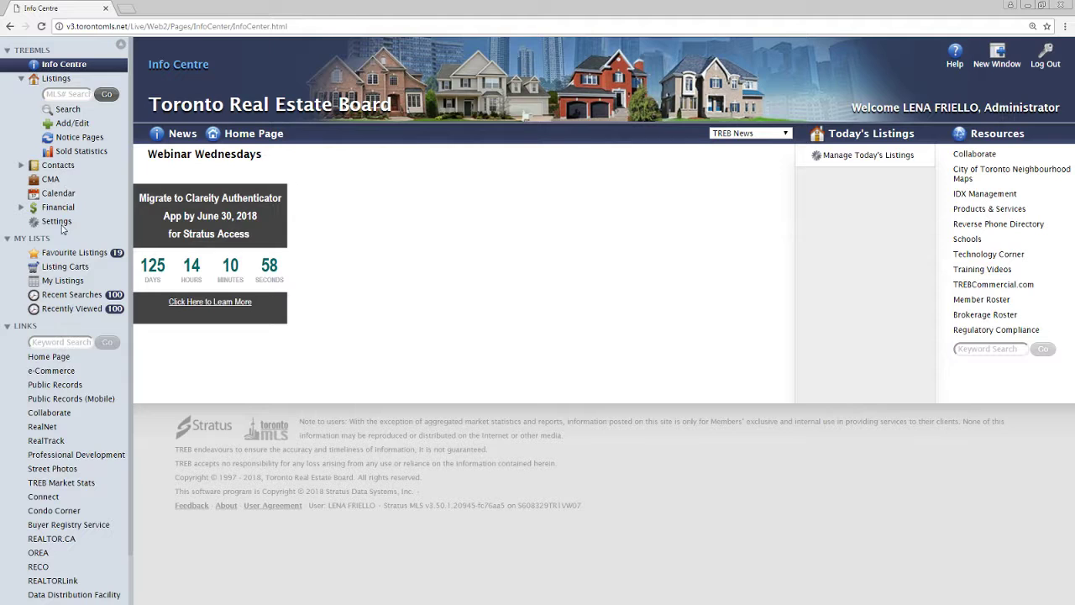
# Start a Residential Freehold, Available, Sale listing search and continue to its criteria form.
pyautogui.click(68, 110)
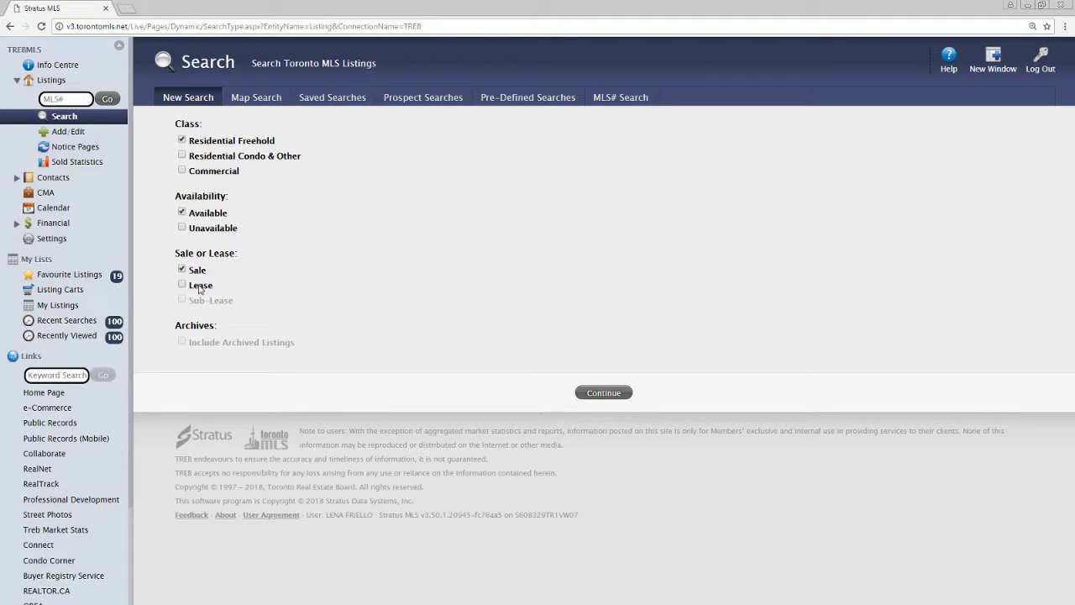
pyautogui.click(606, 393)
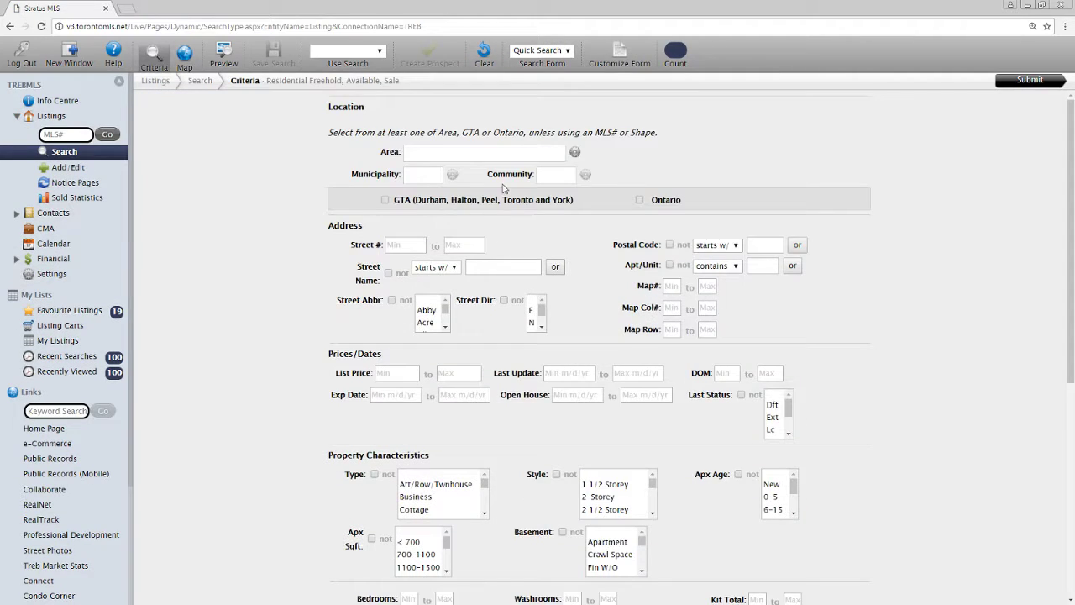
# Set the search area to Peel and the municipality to Brampton.
pyautogui.click(497, 155)
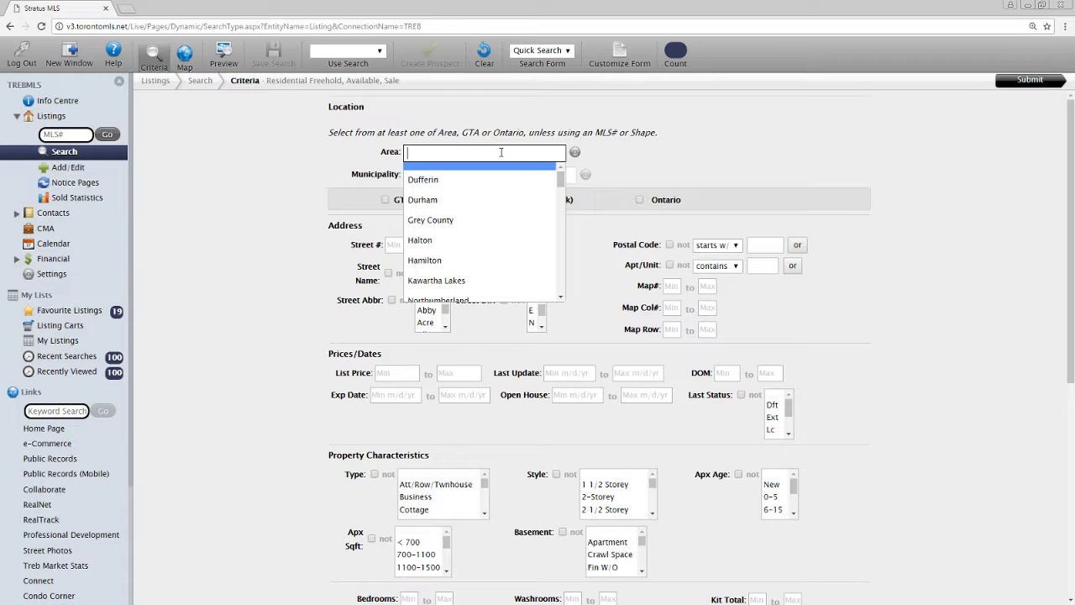
pyautogui.write('peel')
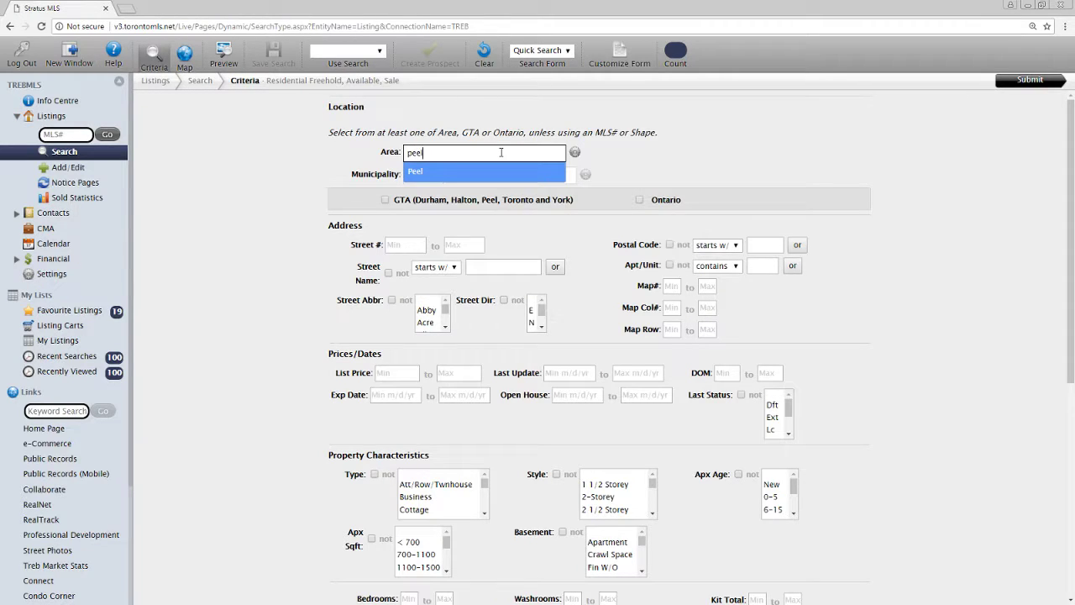
pyautogui.click(509, 172)
pyautogui.click(446, 179)
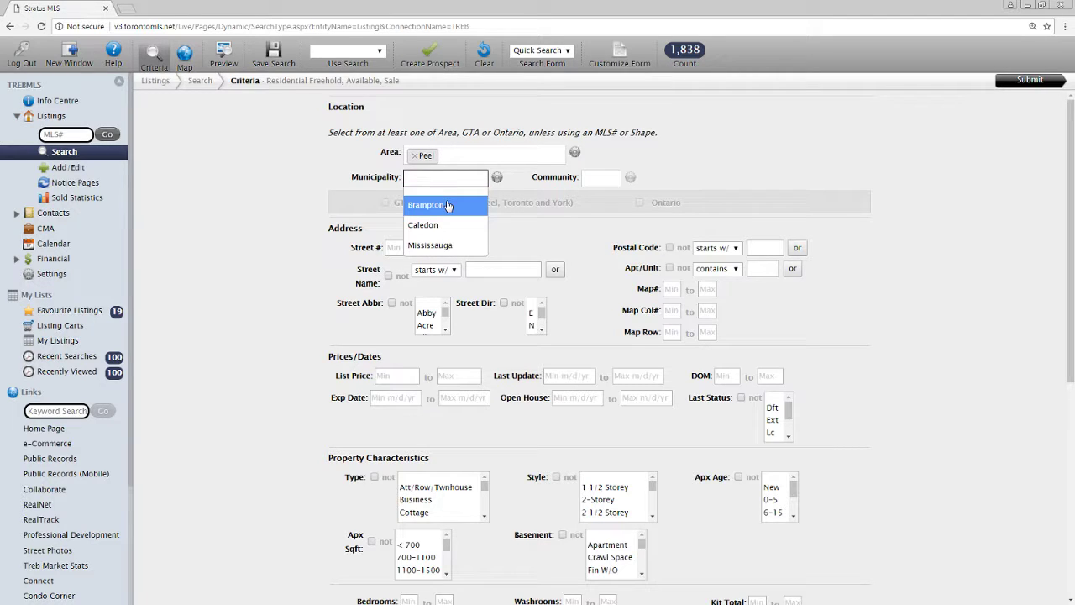
pyautogui.click(448, 205)
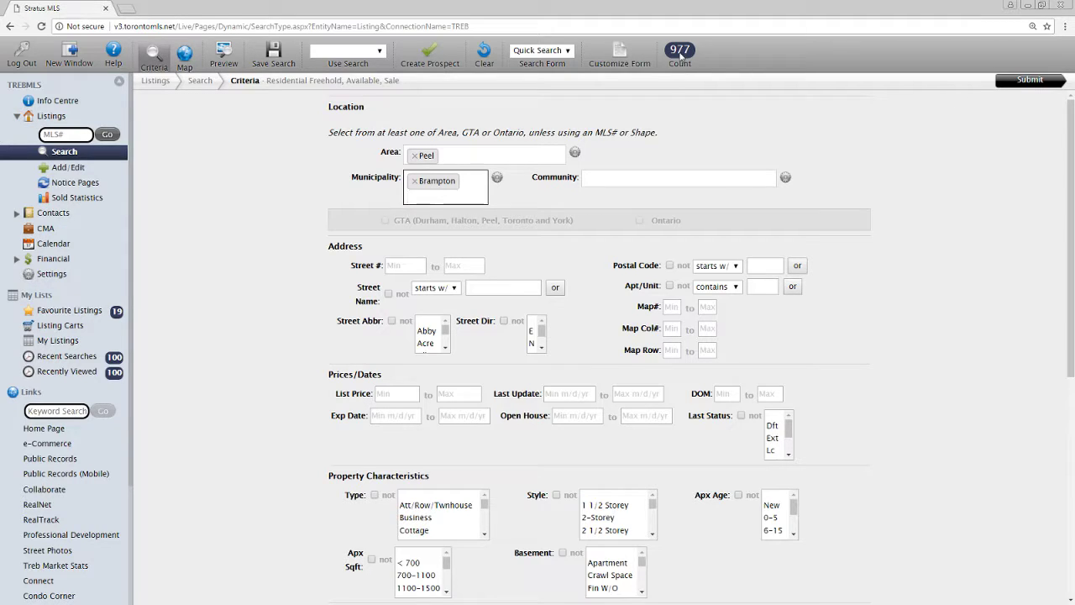
# Restrict to Detached, 2-Storey homes with approximate age New and 0-5.
pyautogui.click(484, 534)
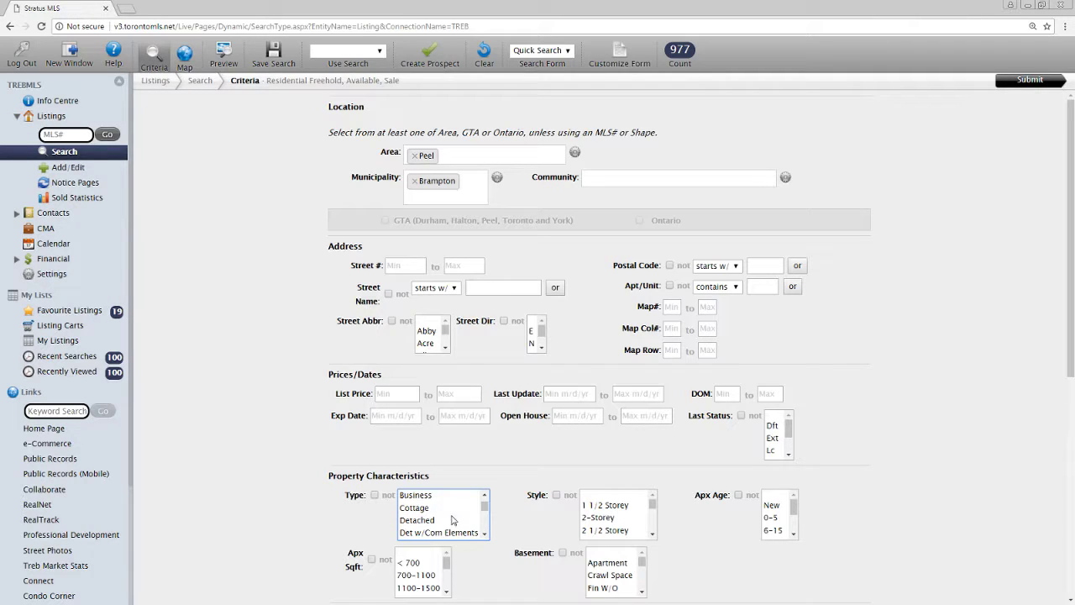
pyautogui.click(455, 521)
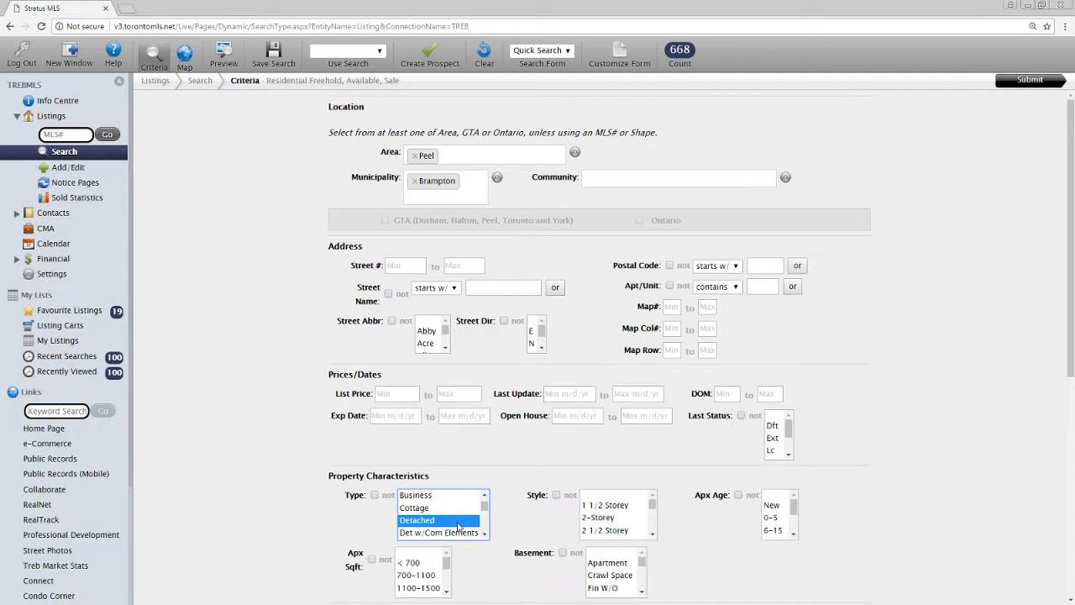
pyautogui.click(614, 518)
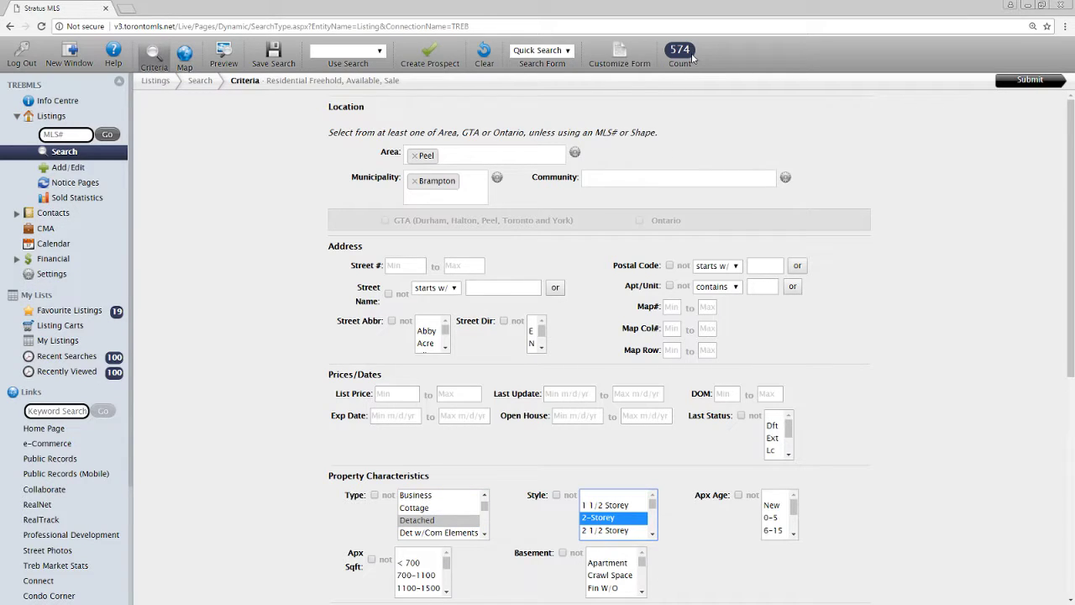
pyautogui.click(780, 506)
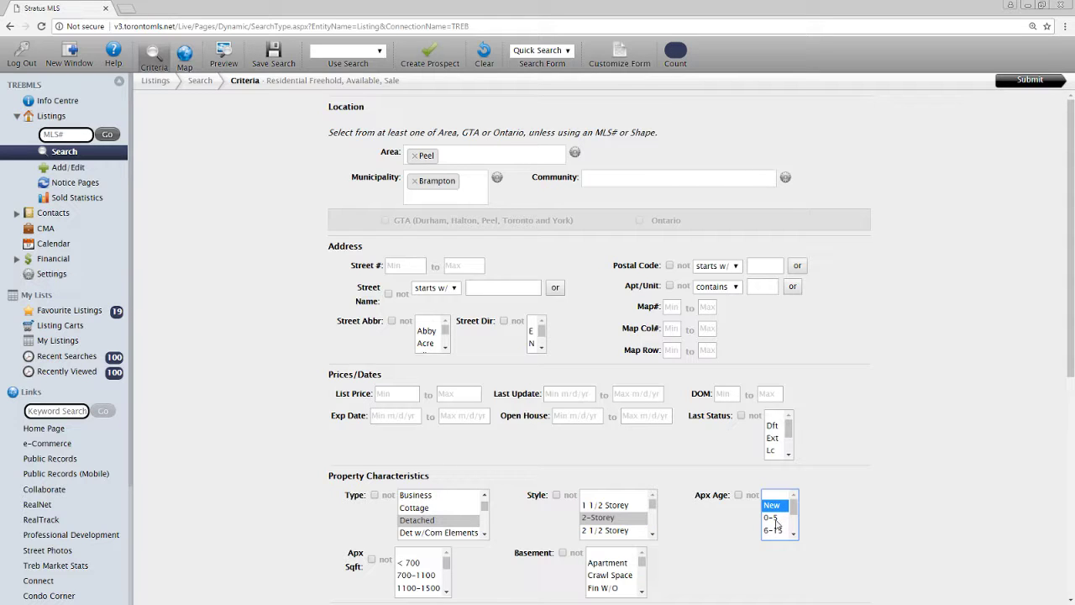
pyautogui.keyDown('ctrl'); pyautogui.click(777, 518); pyautogui.keyUp('ctrl')
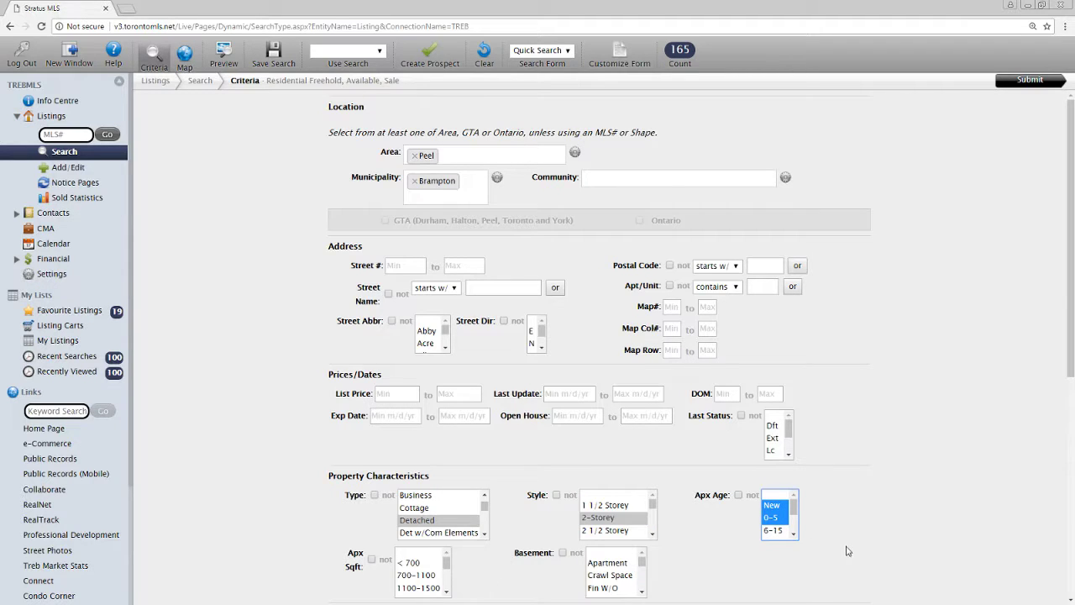
pyautogui.scroll(-2, 844, 551)
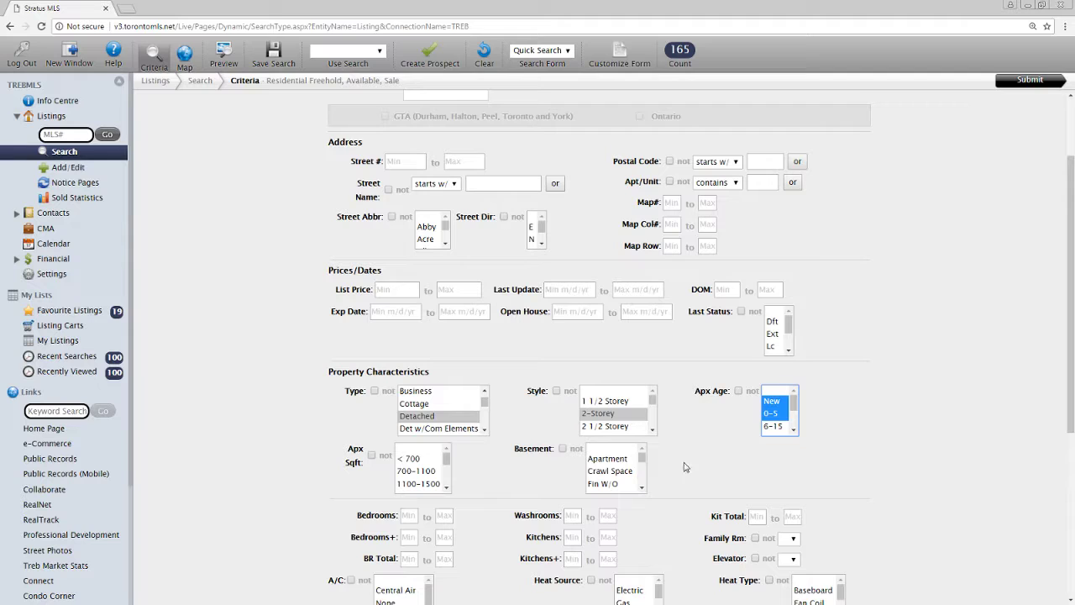
# Require a Sep Entrance basement type.
pyautogui.click(640, 482)
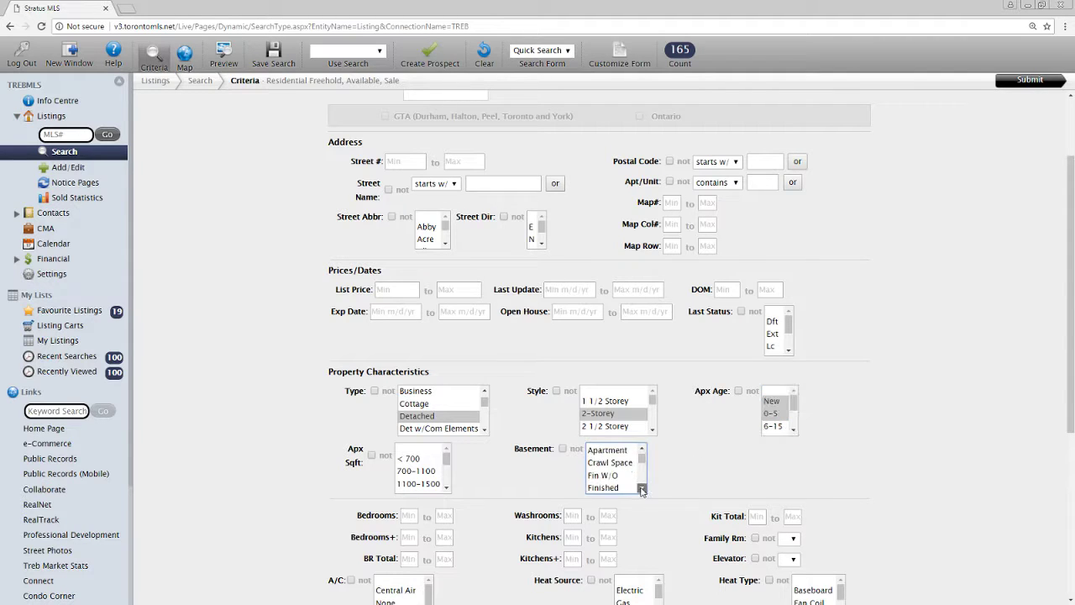
pyautogui.scroll(-3, 634, 483)
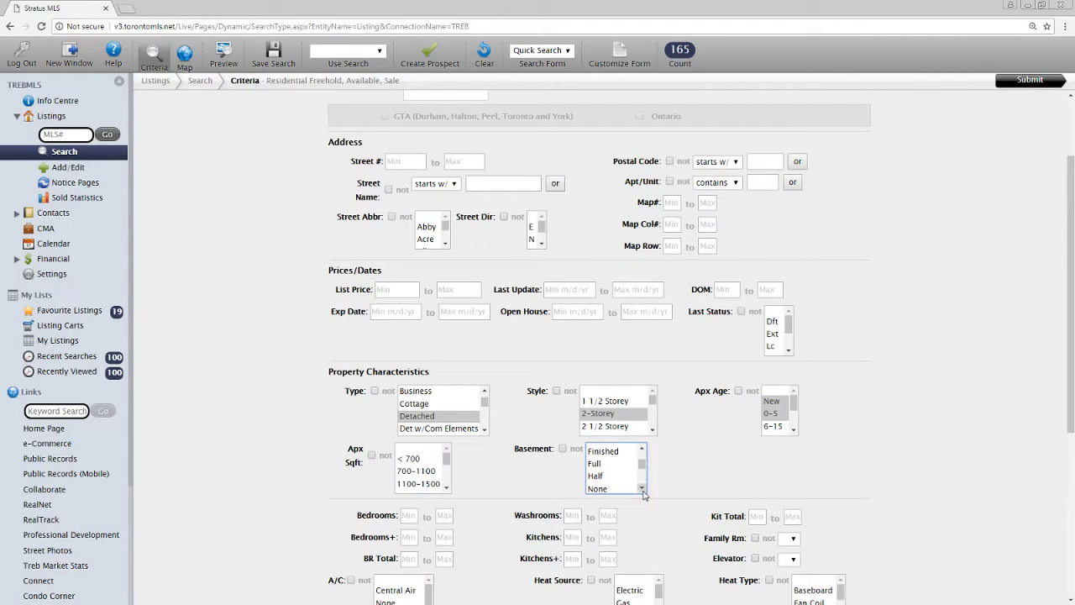
pyautogui.scroll(-2, 629, 484)
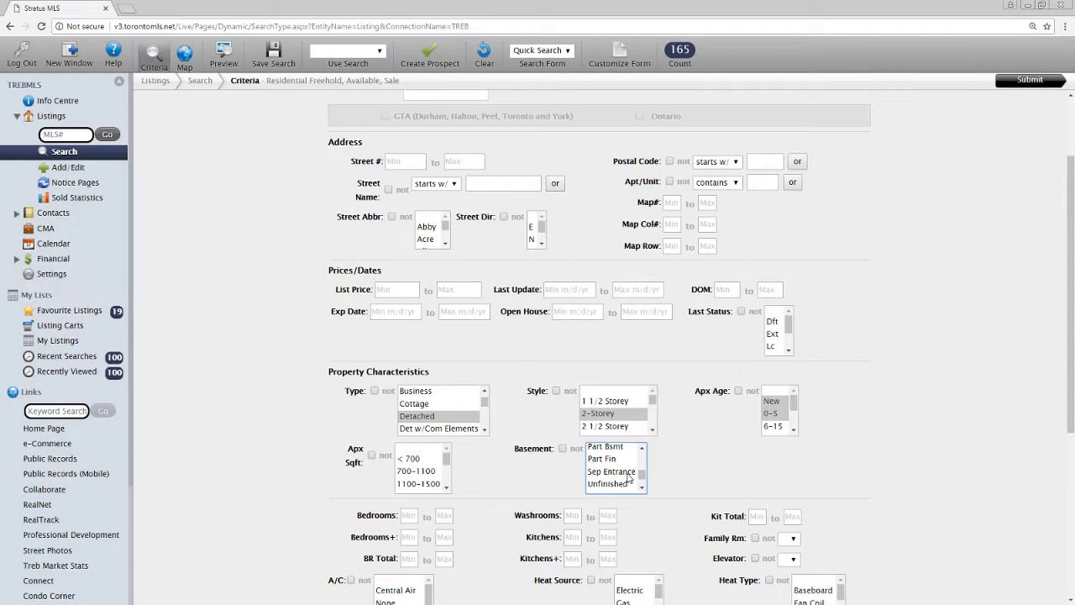
pyautogui.click(628, 472)
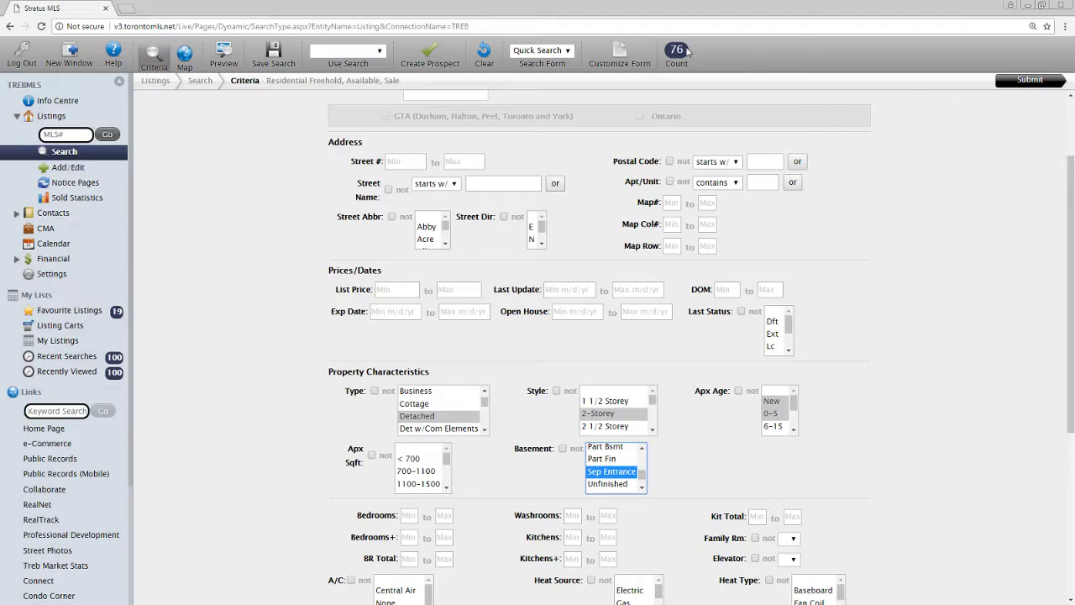
pyautogui.scroll(3, 613, 466)
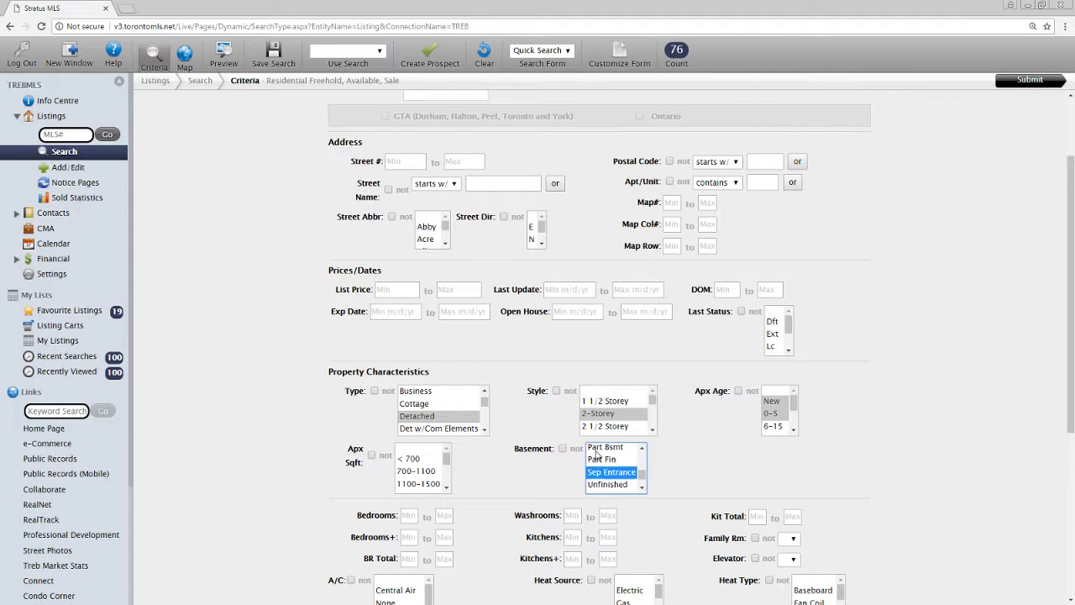
pyautogui.scroll(1, 504, 360)
pyautogui.scroll(-3, 588, 363)
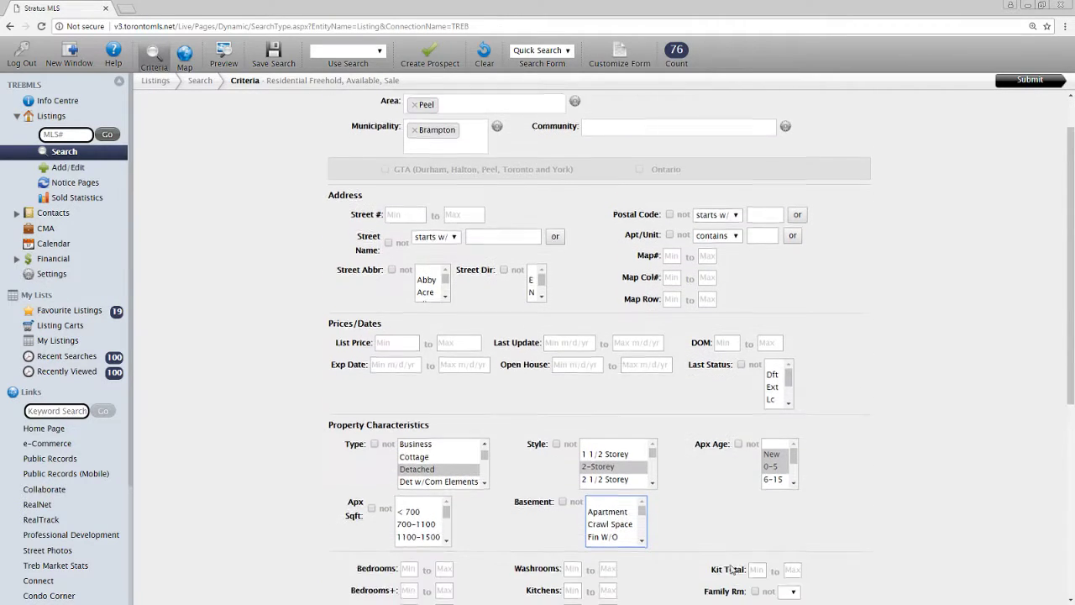
pyautogui.scroll(-3, 652, 328)
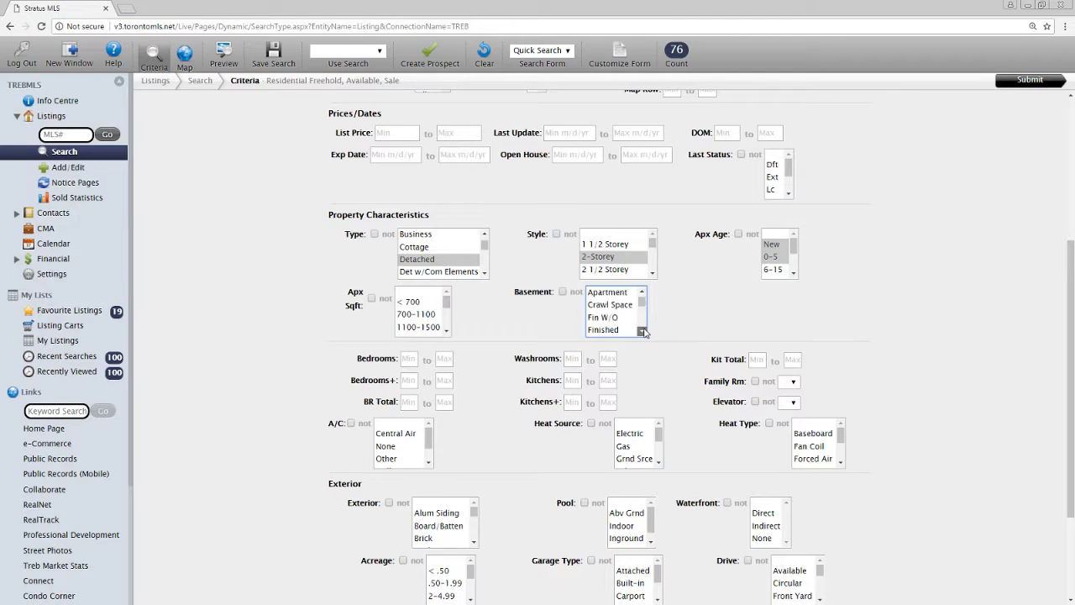
pyautogui.click(611, 291)
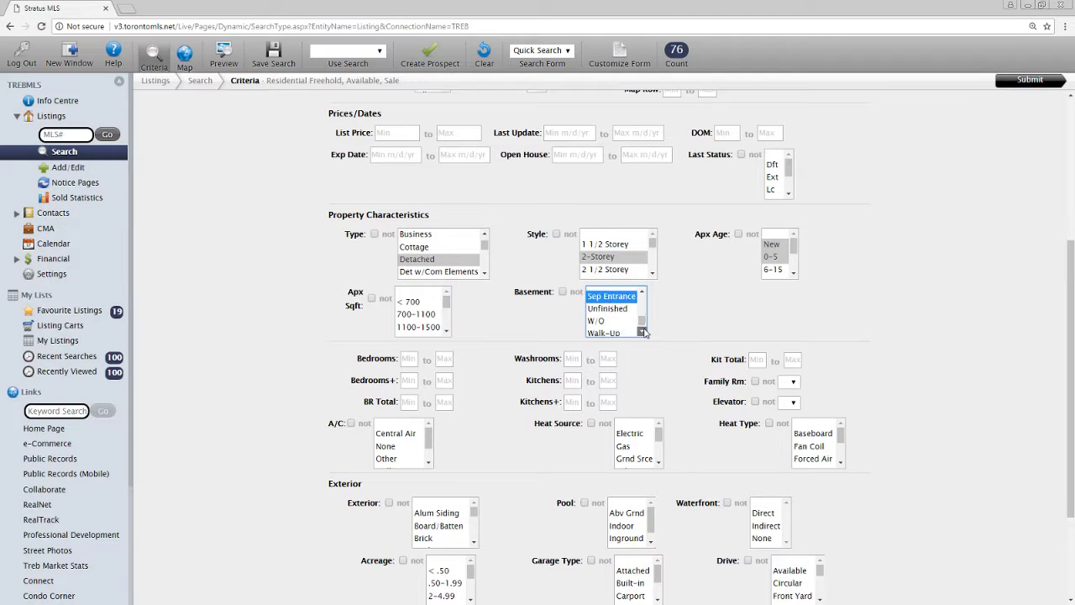
# Cap the list price at 800000 and run the search to list the 6 matches.
pyautogui.click(451, 135)
pyautogui.write('700000')
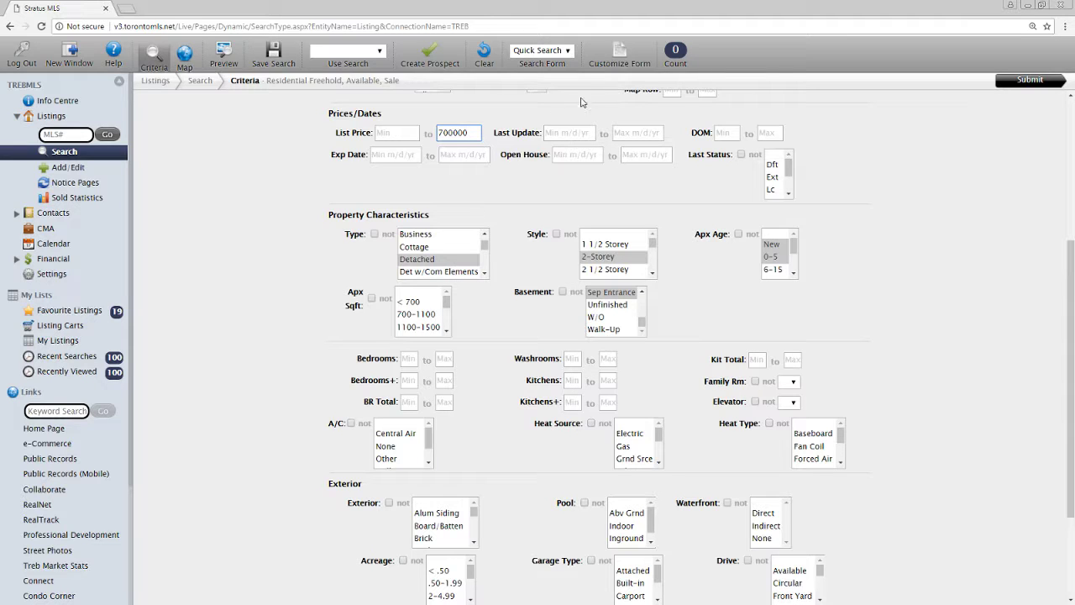
pyautogui.moveTo(449, 132); pyautogui.dragTo(443, 132)
pyautogui.write('5')
pyautogui.click(450, 132)
pyautogui.moveTo(446, 133); pyautogui.dragTo(434, 132)
pyautogui.write('80')
pyautogui.click(578, 196)
pyautogui.click(1031, 80)
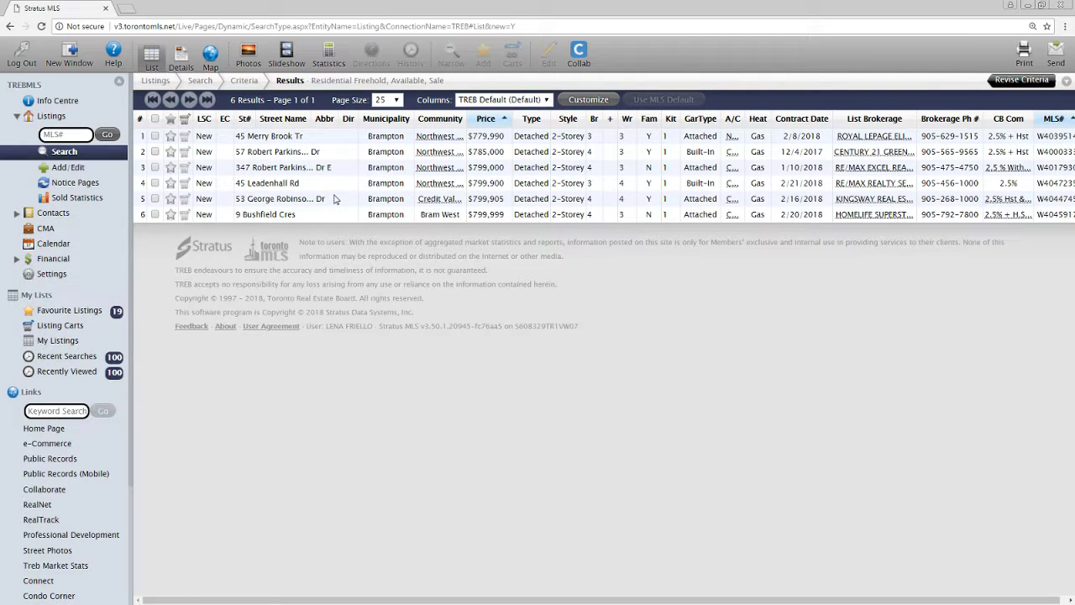
pyautogui.doubleClick(276, 137)
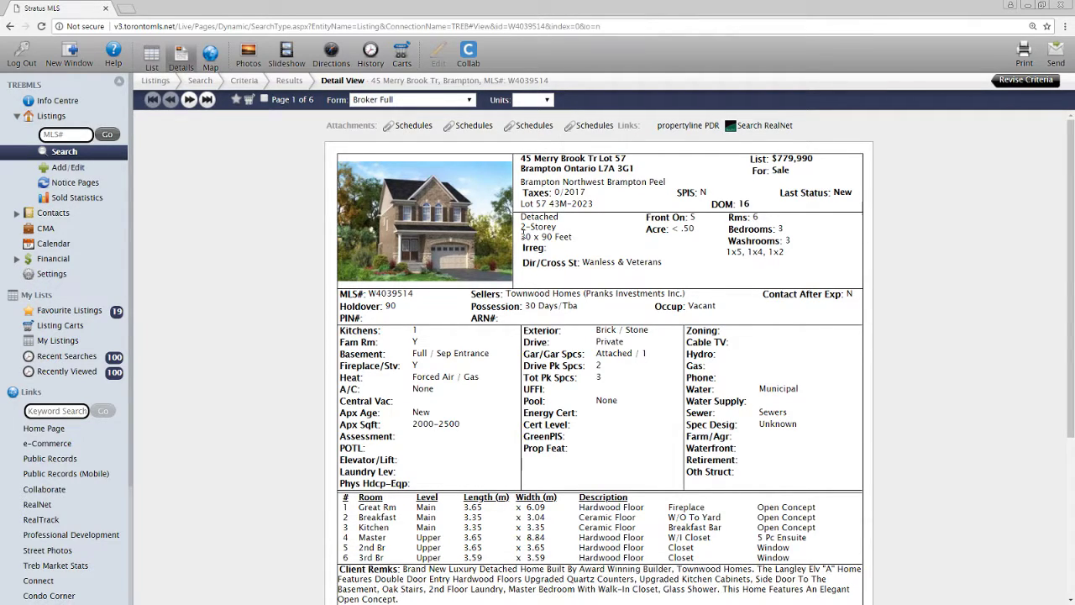
pyautogui.moveTo(522, 236); pyautogui.dragTo(578, 239)
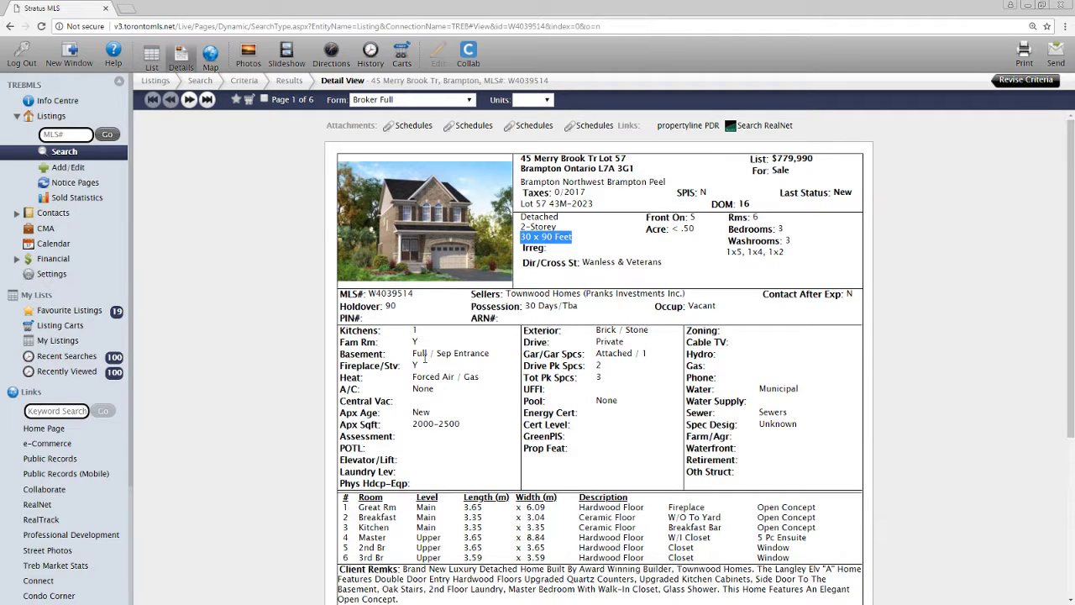
pyautogui.click(450, 244)
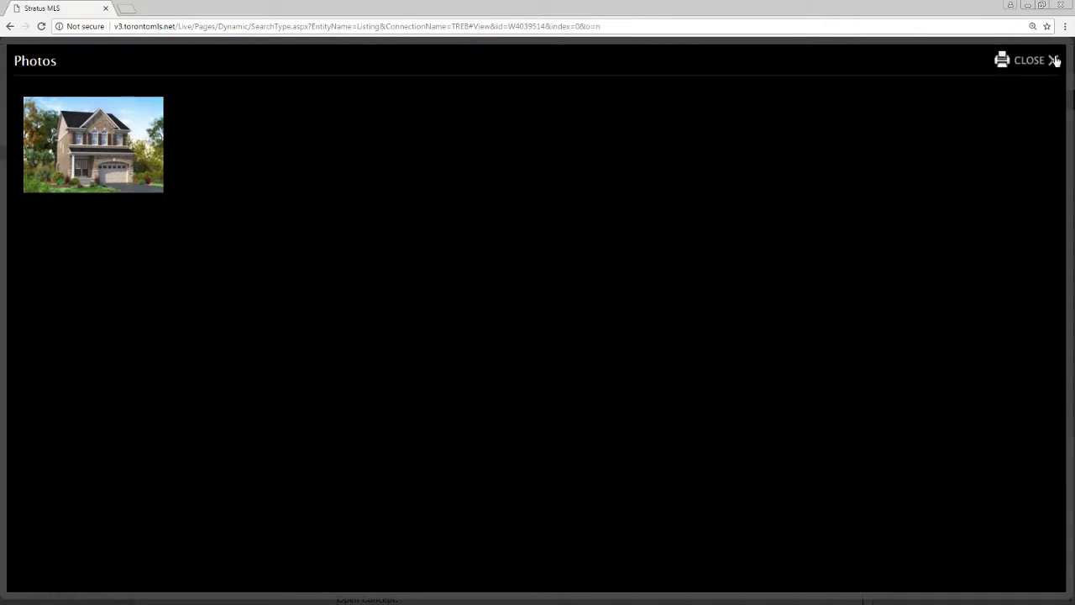
pyautogui.click(1054, 61)
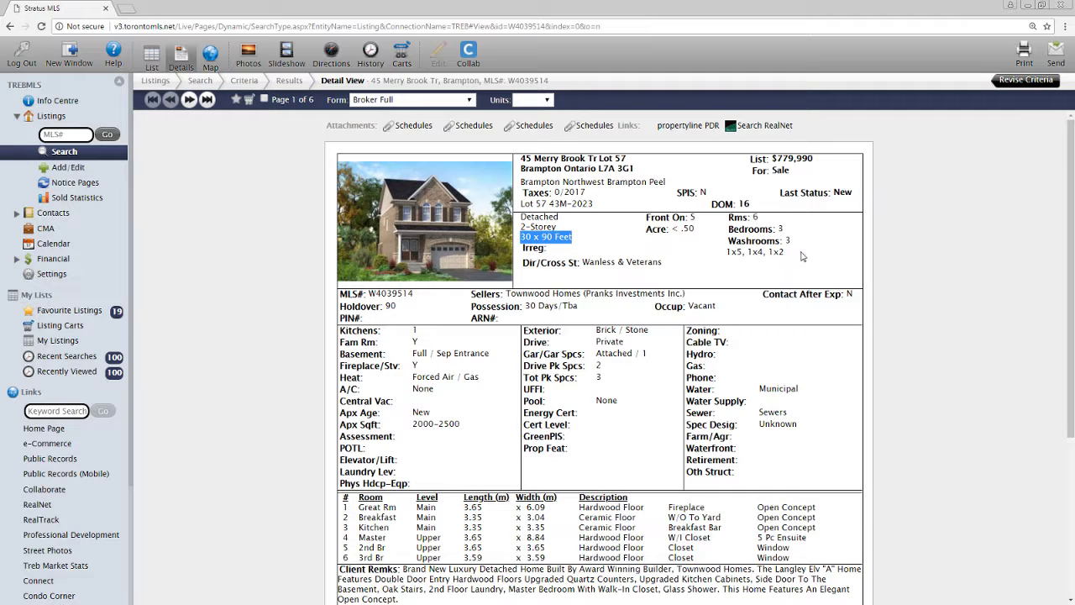
pyautogui.scroll(-1, 437, 383)
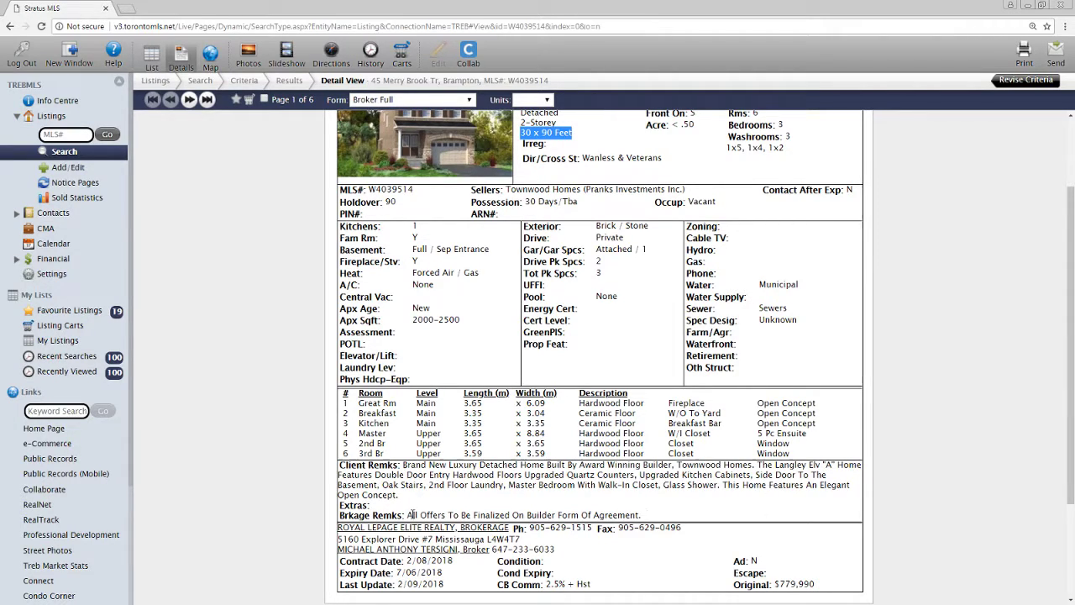
pyautogui.scroll(-1, 410, 514)
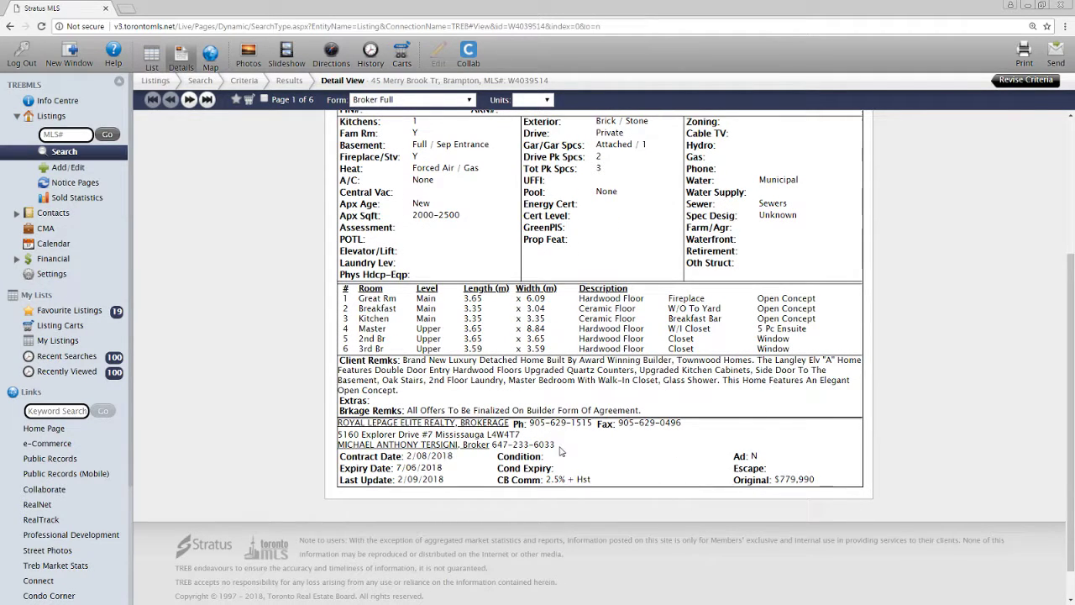
pyautogui.moveTo(556, 446); pyautogui.dragTo(329, 426)
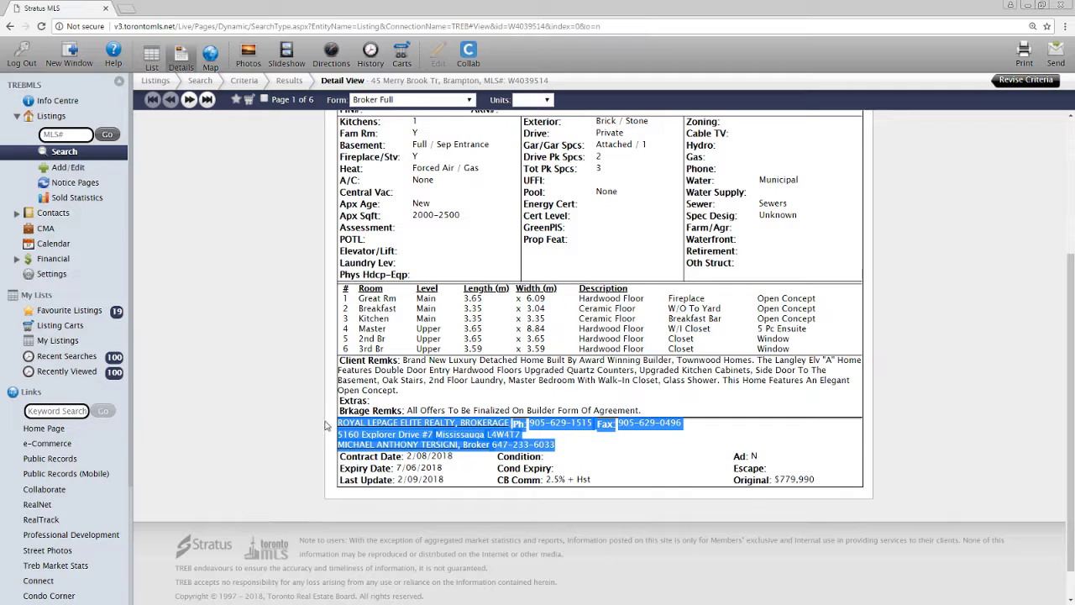
pyautogui.scroll(2, 588, 446)
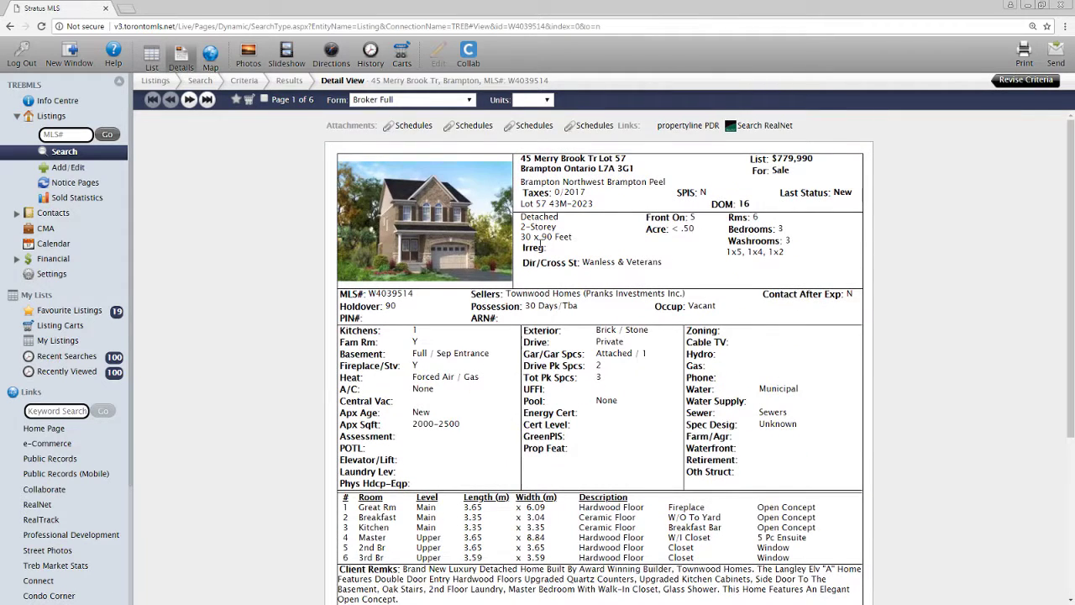
pyautogui.moveTo(573, 240); pyautogui.dragTo(520, 225)
pyautogui.scroll(-1, 518, 336)
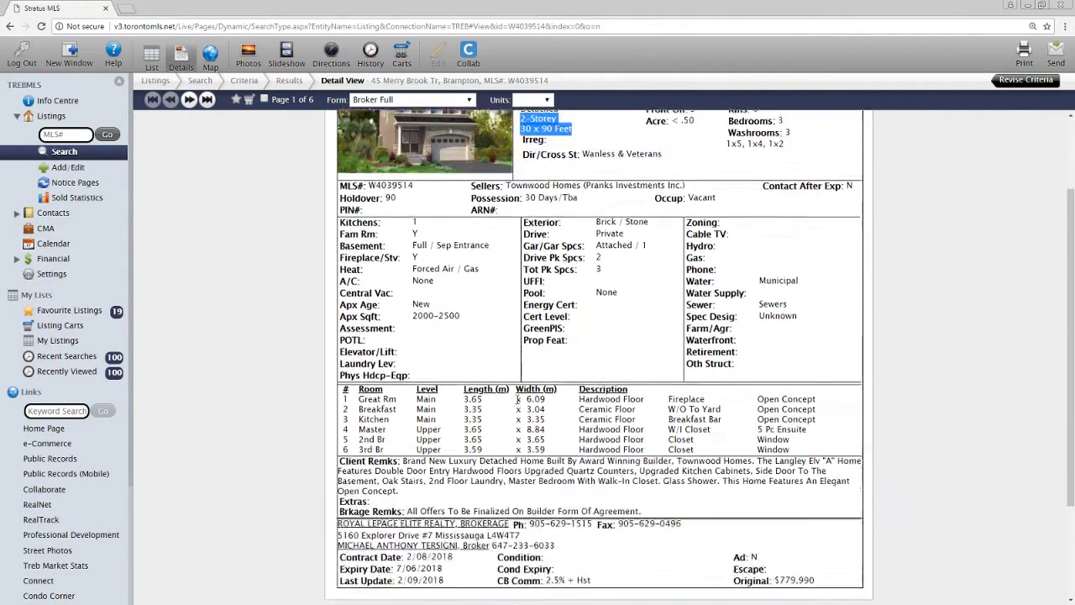
pyautogui.scroll(-2, 517, 399)
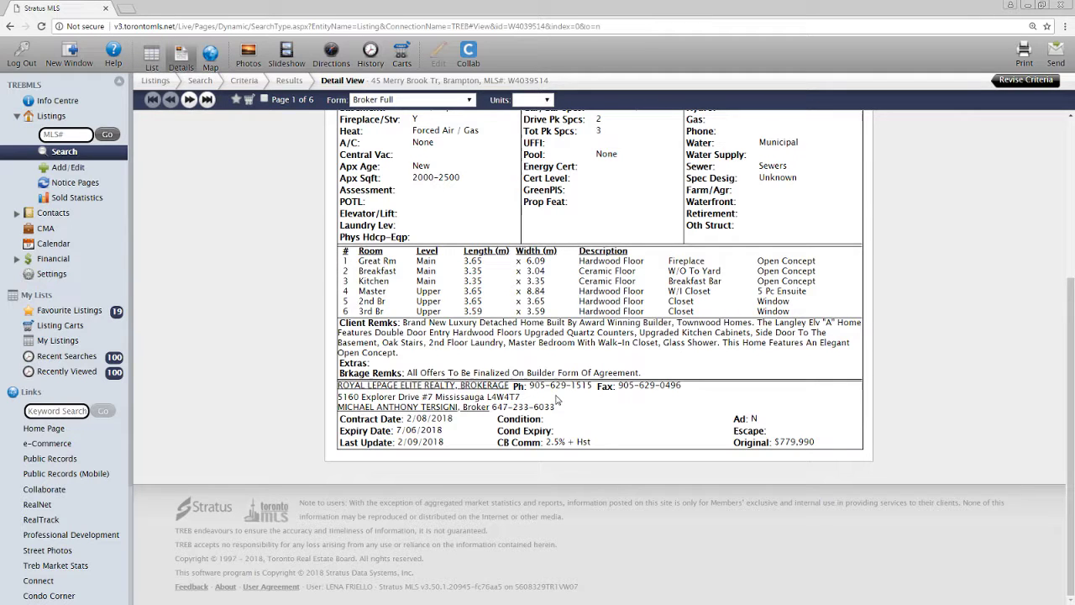
pyautogui.scroll(3, 558, 408)
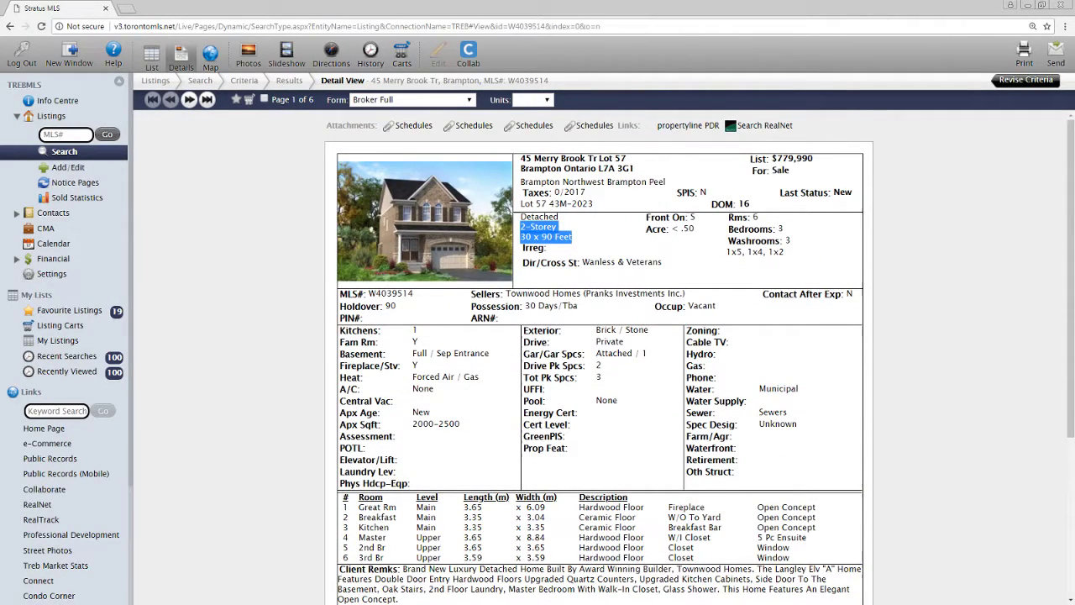
# Open the Public Records (Mobile) site in a new browser tab.
pyautogui.rightClick(72, 465)
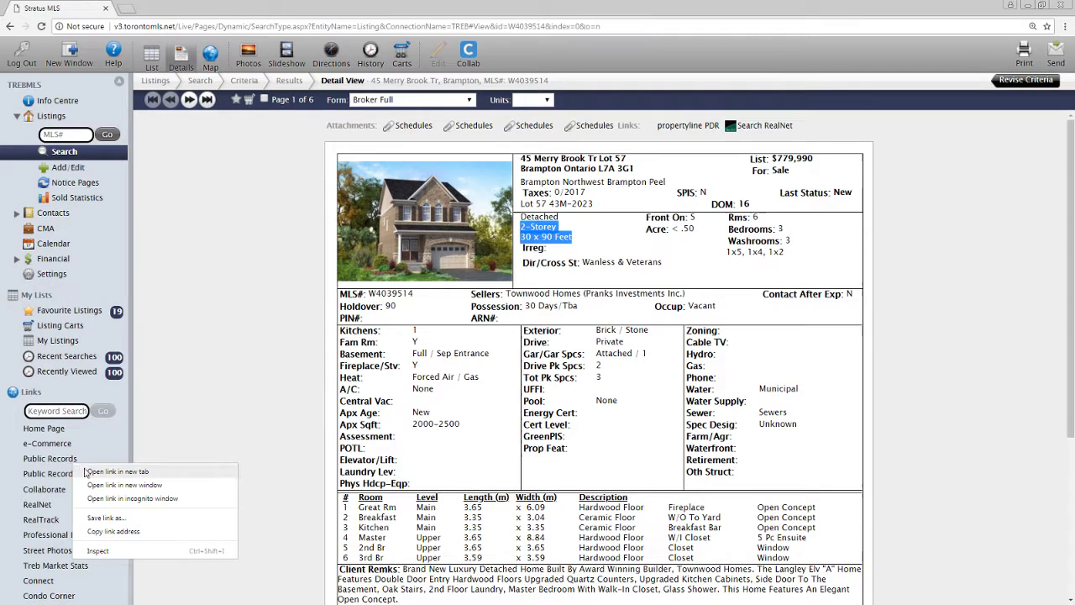
pyautogui.click(117, 471)
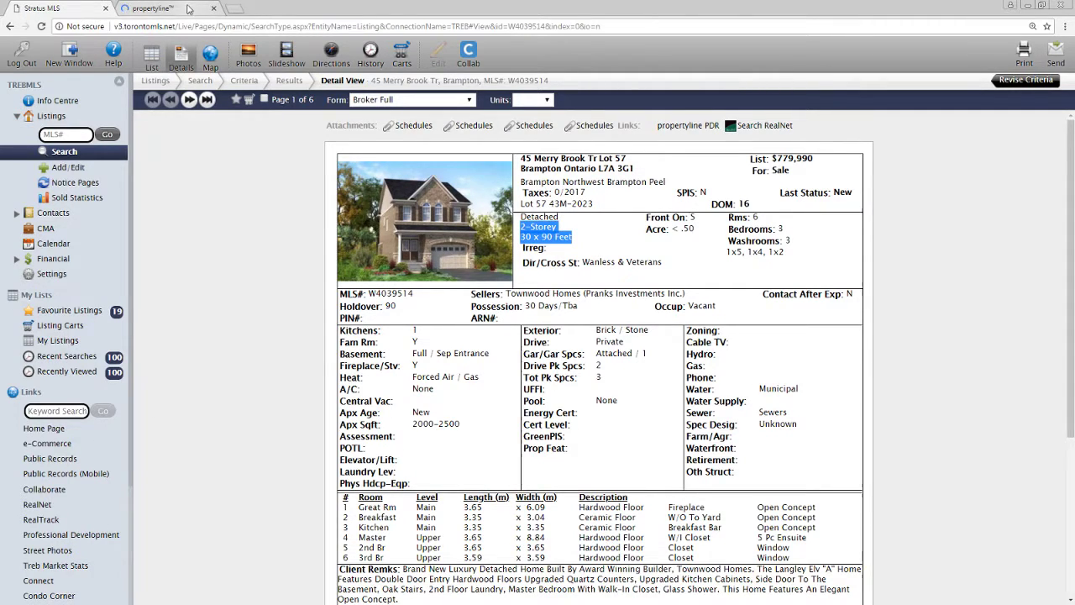
pyautogui.click(189, 8)
pyautogui.click(109, 10)
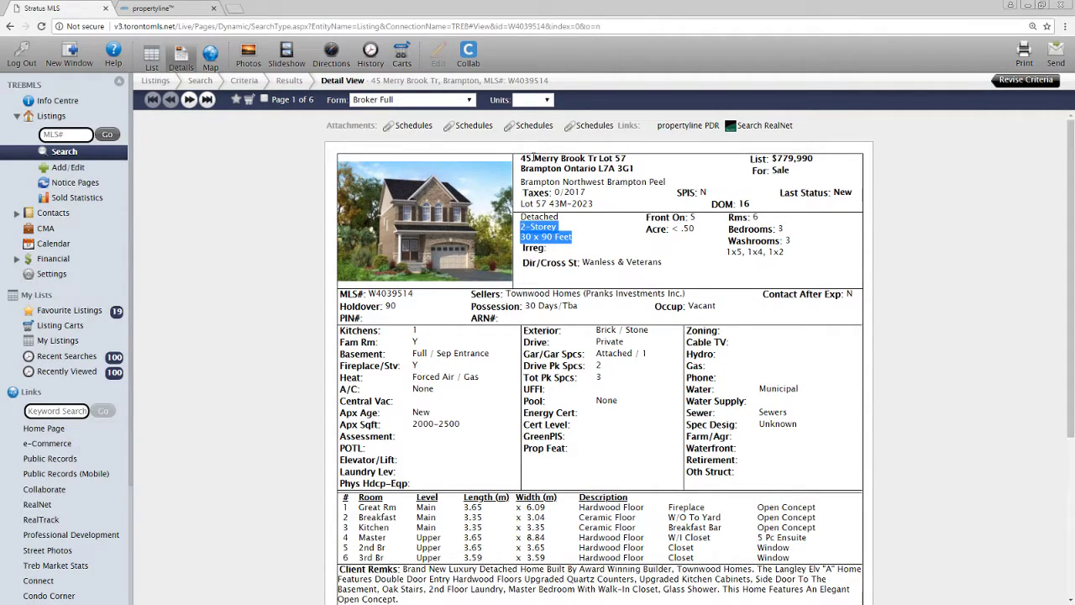
pyautogui.moveTo(534, 157); pyautogui.dragTo(586, 154)
pyautogui.hotkey('ctrl', 'c')
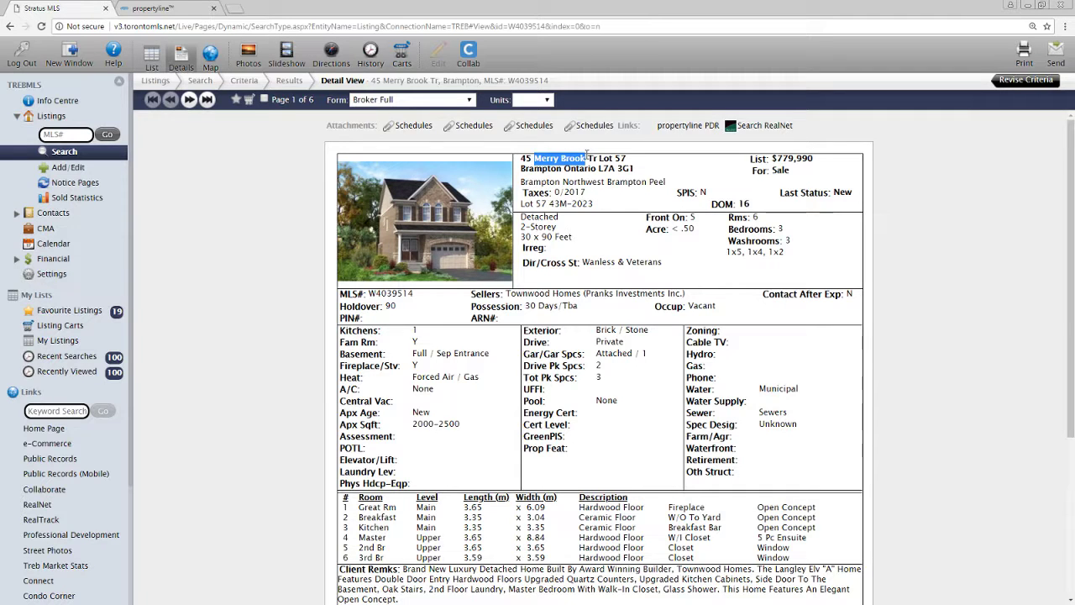
pyautogui.click(181, 6)
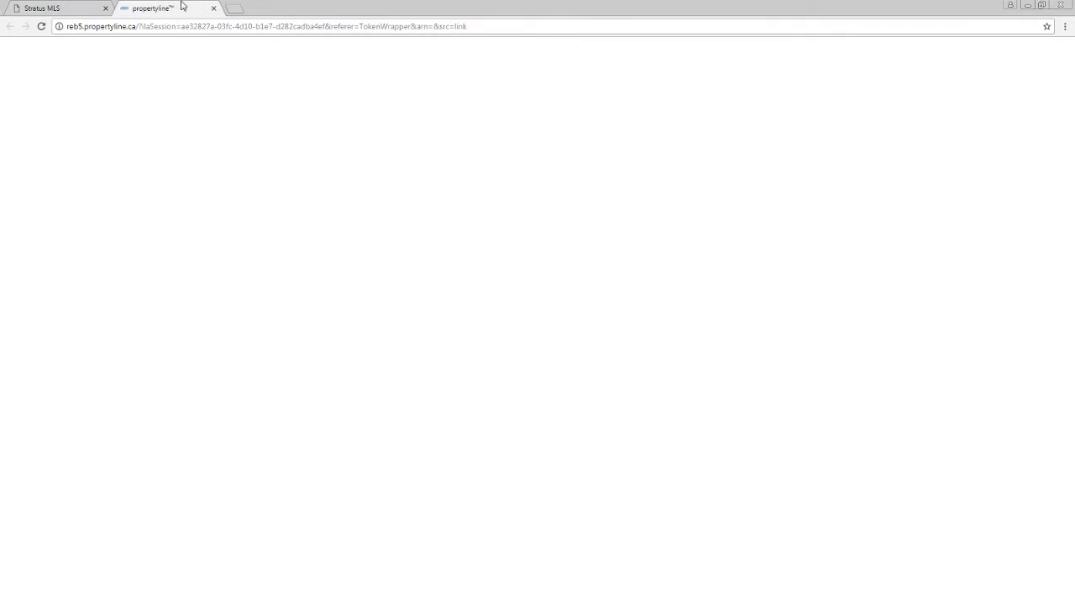
pyautogui.click(105, 162)
pyautogui.hotkey('ctrl', 'v')
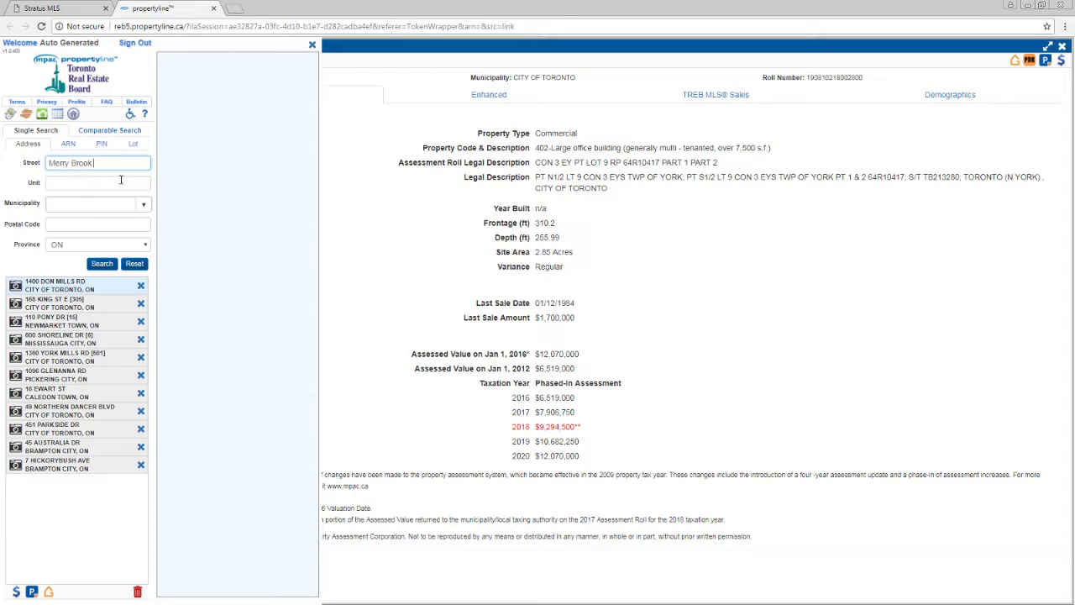
pyautogui.click(121, 180)
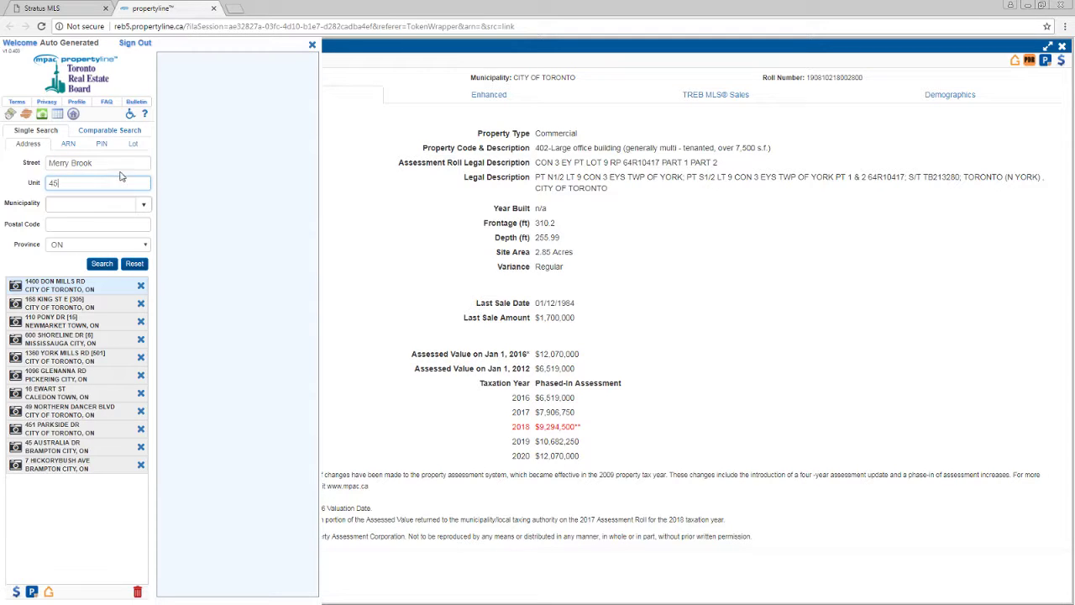
pyautogui.click(121, 160)
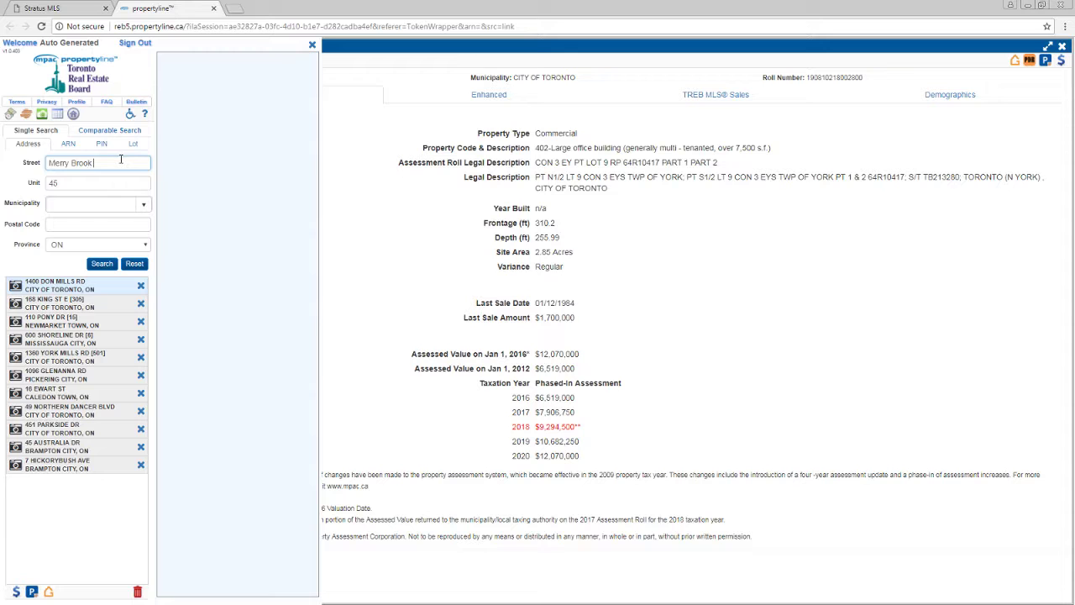
pyautogui.write('tr')
# Check the listing address, trim the street name, and return to the MLS listing.
pyautogui.click(76, 10)
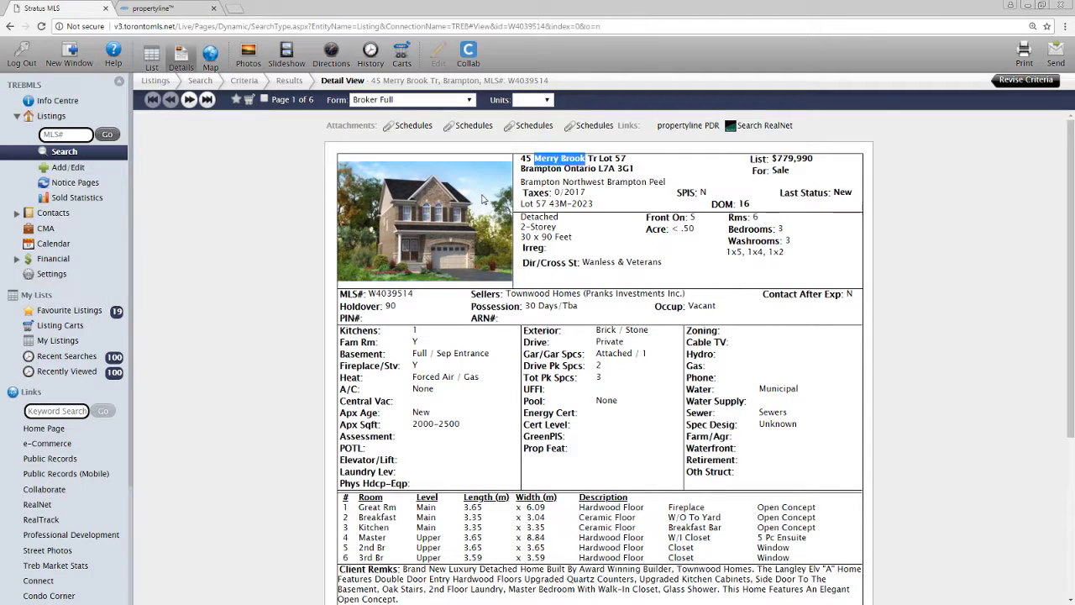
pyautogui.click(168, 8)
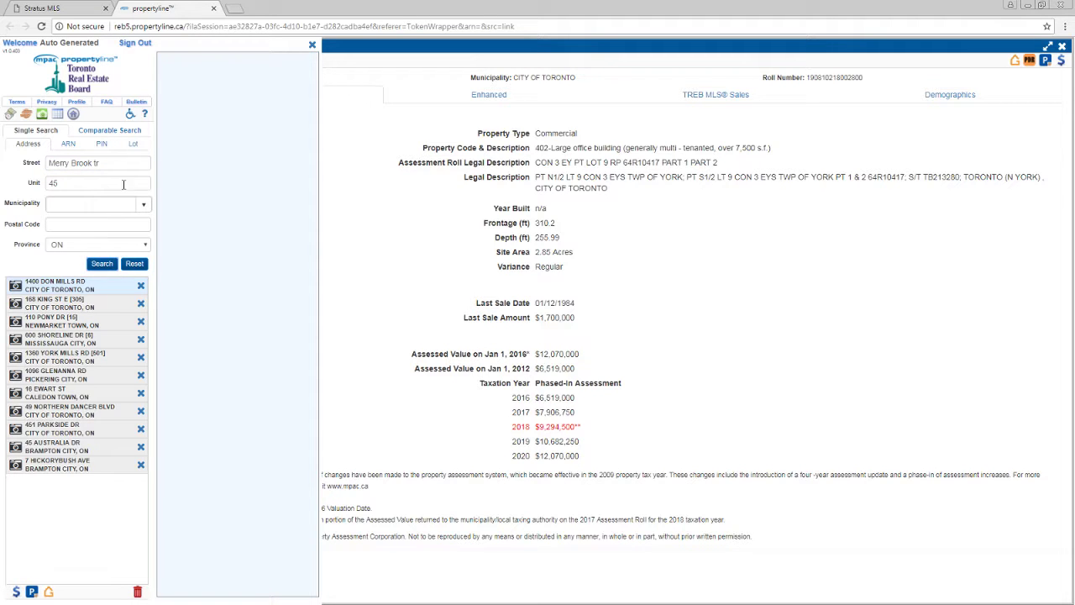
pyautogui.click(104, 164)
pyautogui.press('BackSpace')
pyautogui.press('BackSpace')
pyautogui.press('BackSpace')
pyautogui.press('BackSpace')
pyautogui.press('BackSpace')
pyautogui.press('BackSpace')
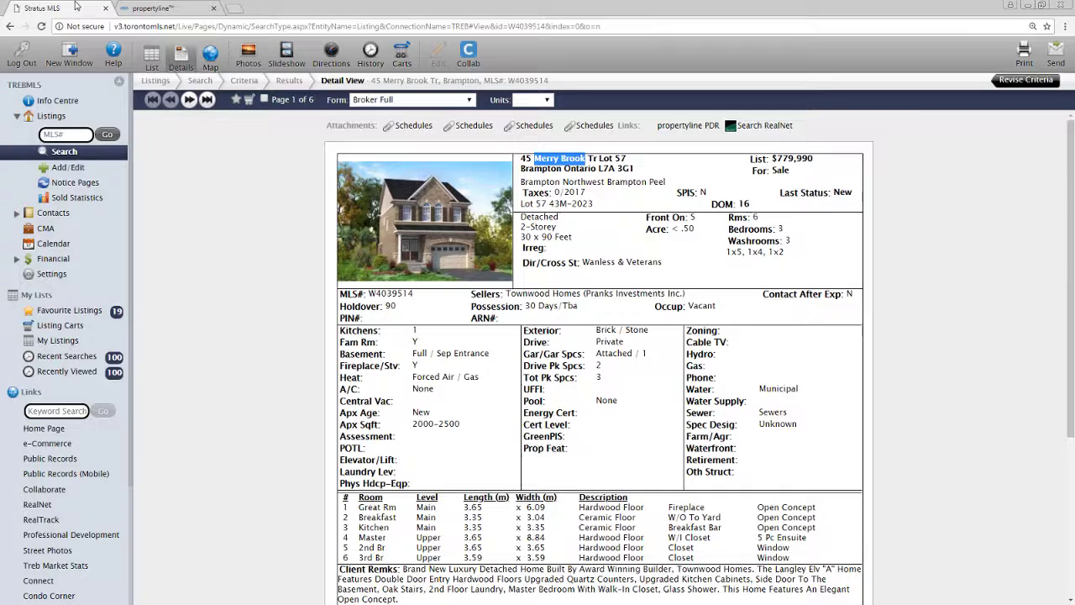
pyautogui.click(75, 8)
pyautogui.click(293, 79)
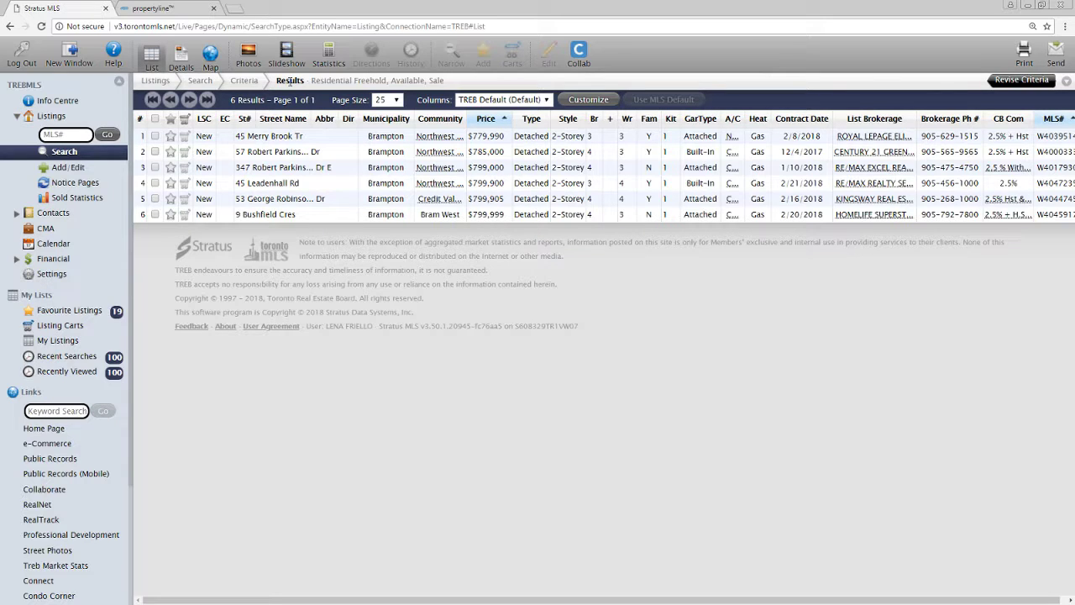
pyautogui.doubleClick(270, 136)
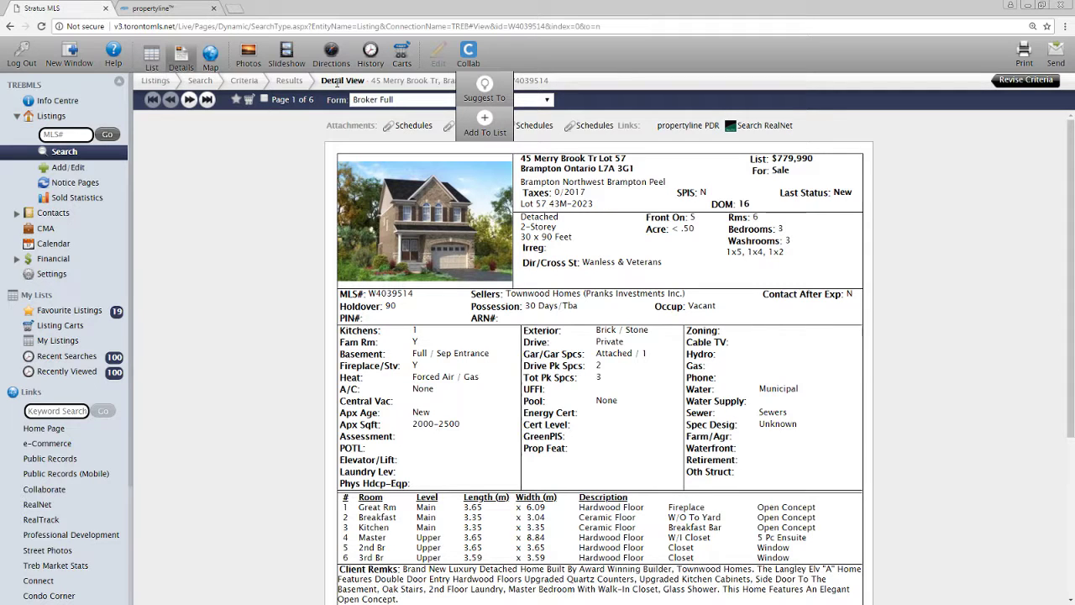
pyautogui.click(289, 80)
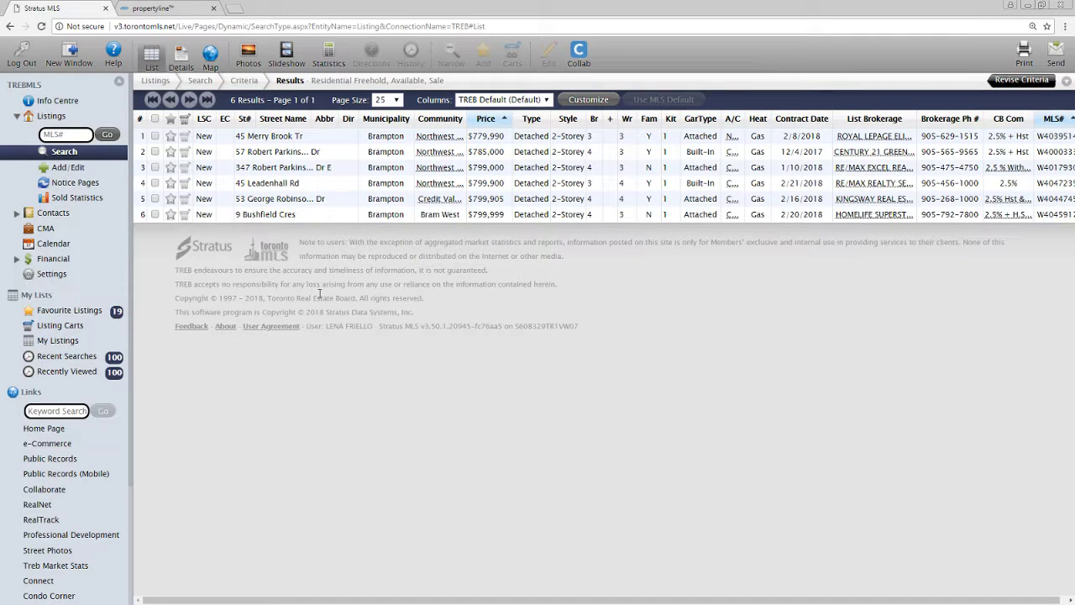
pyautogui.doubleClick(320, 157)
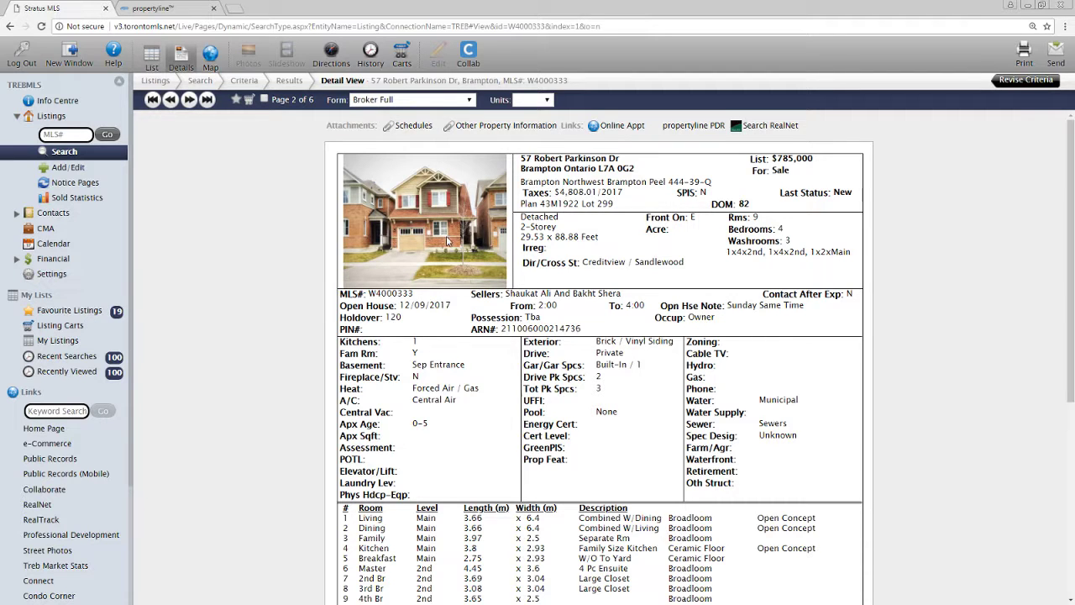
pyautogui.click(453, 242)
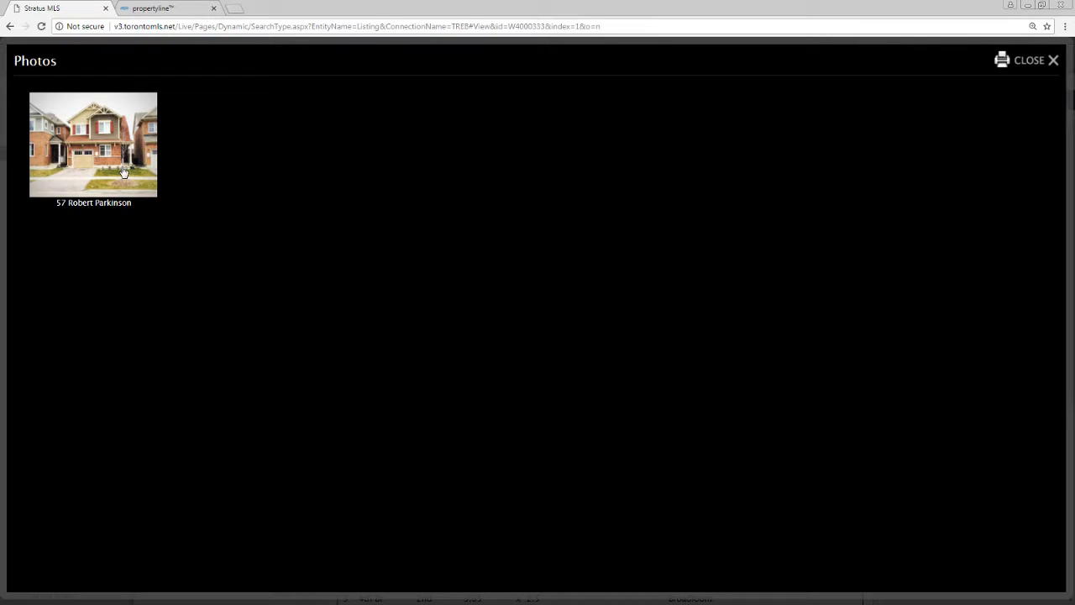
pyautogui.click(1055, 61)
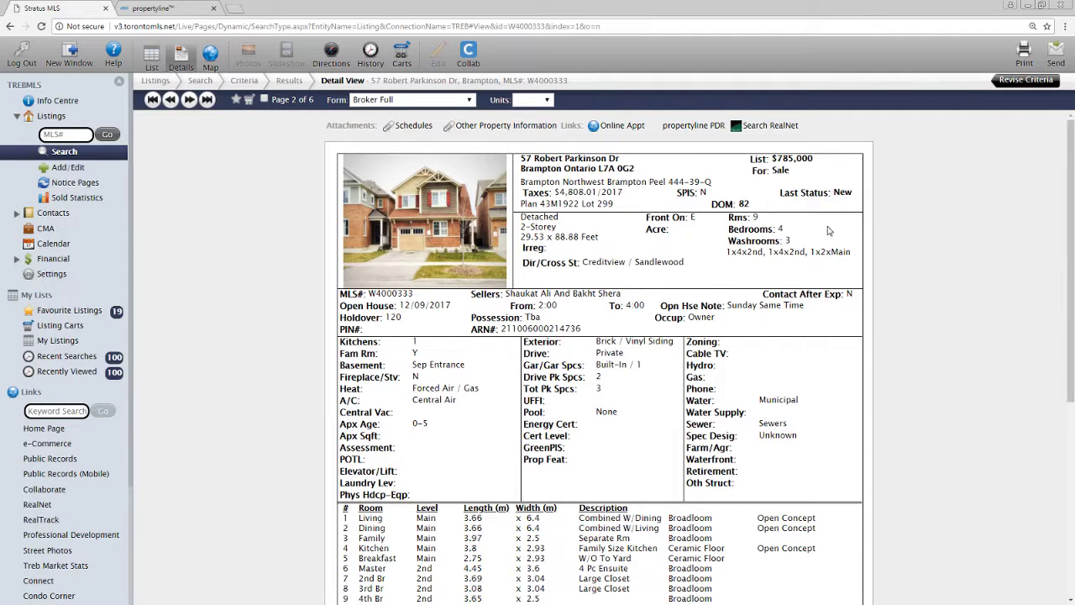
pyautogui.scroll(-3, 649, 445)
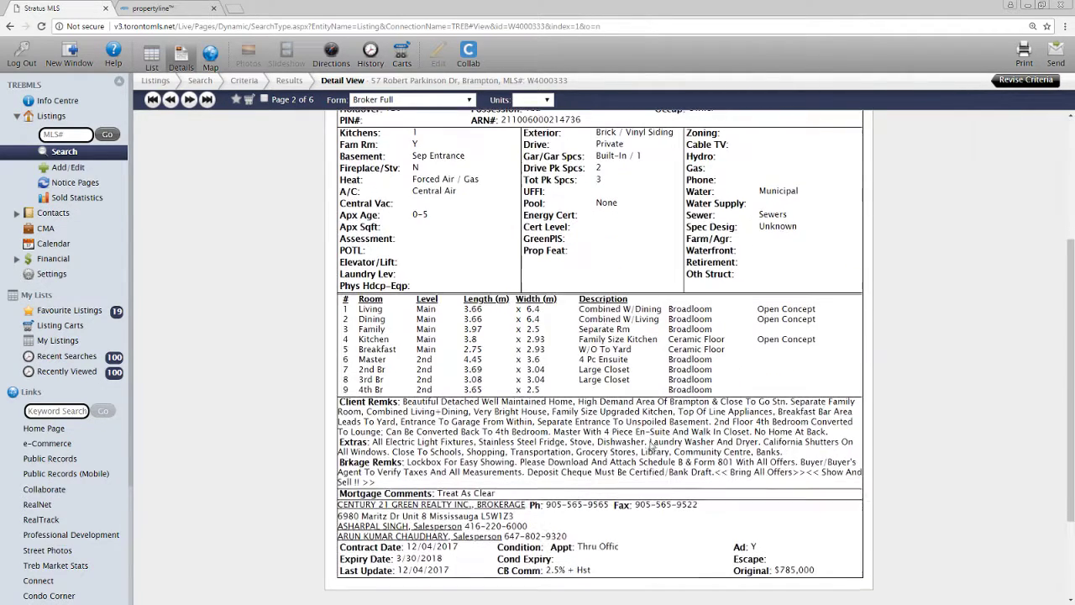
pyautogui.moveTo(467, 162); pyautogui.dragTo(328, 161)
pyautogui.scroll(-2, 421, 267)
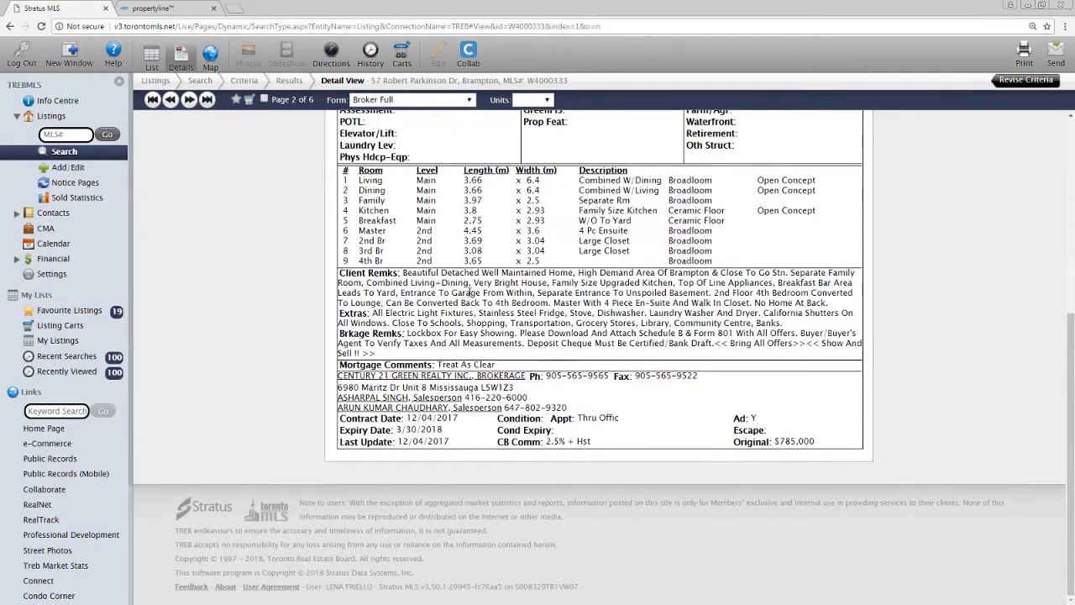
pyautogui.scroll(4, 661, 423)
pyautogui.scroll(1, 662, 422)
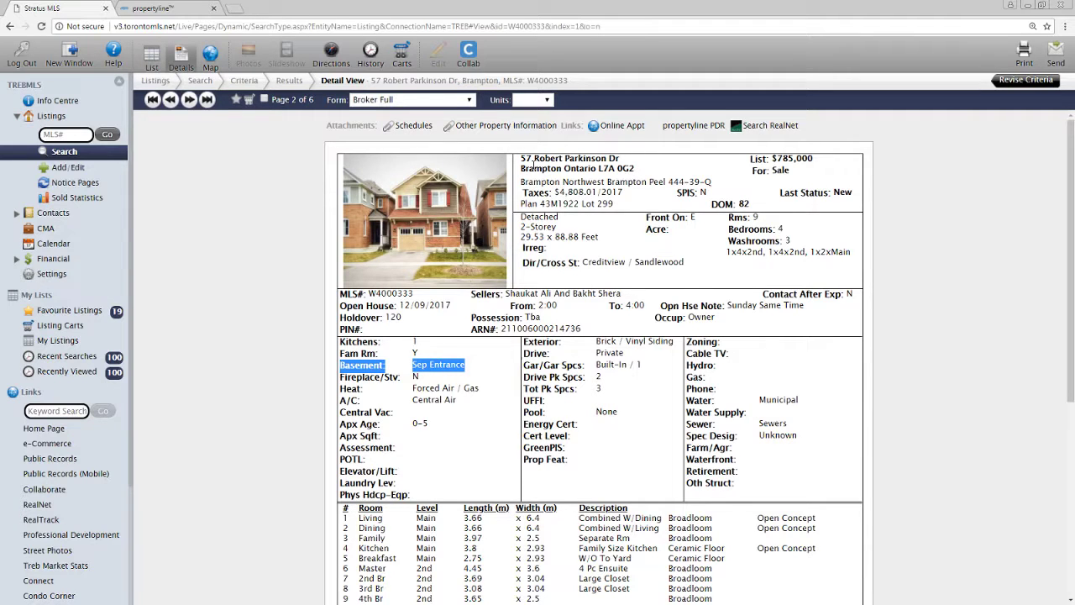
pyautogui.moveTo(534, 158); pyautogui.dragTo(608, 159)
pyautogui.hotkey('ctrl', 'c')
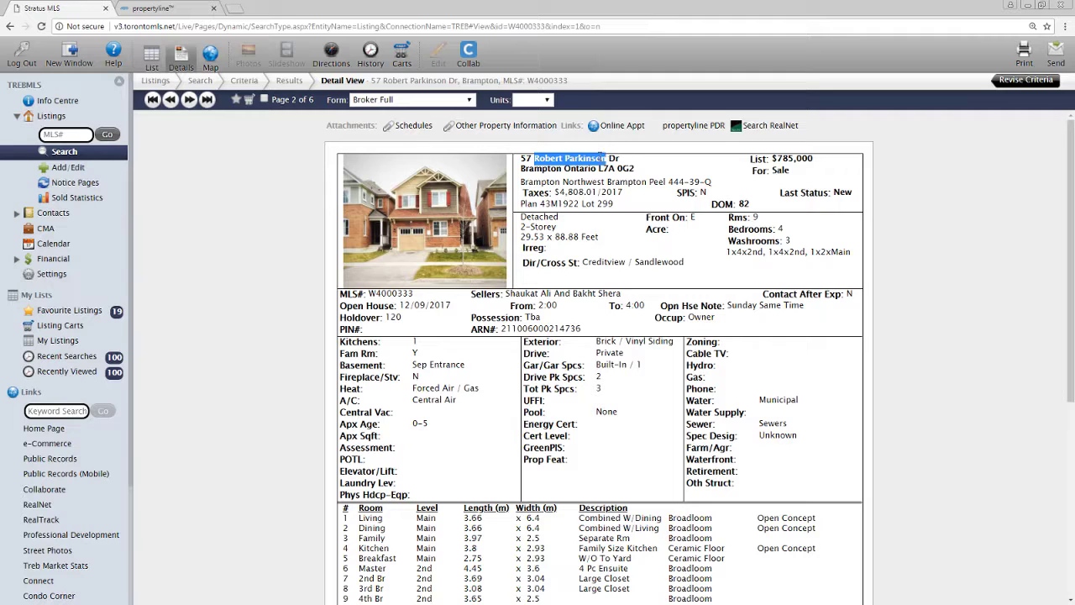
pyautogui.rightClick(606, 160)
pyautogui.click(622, 165)
pyautogui.click(162, 4)
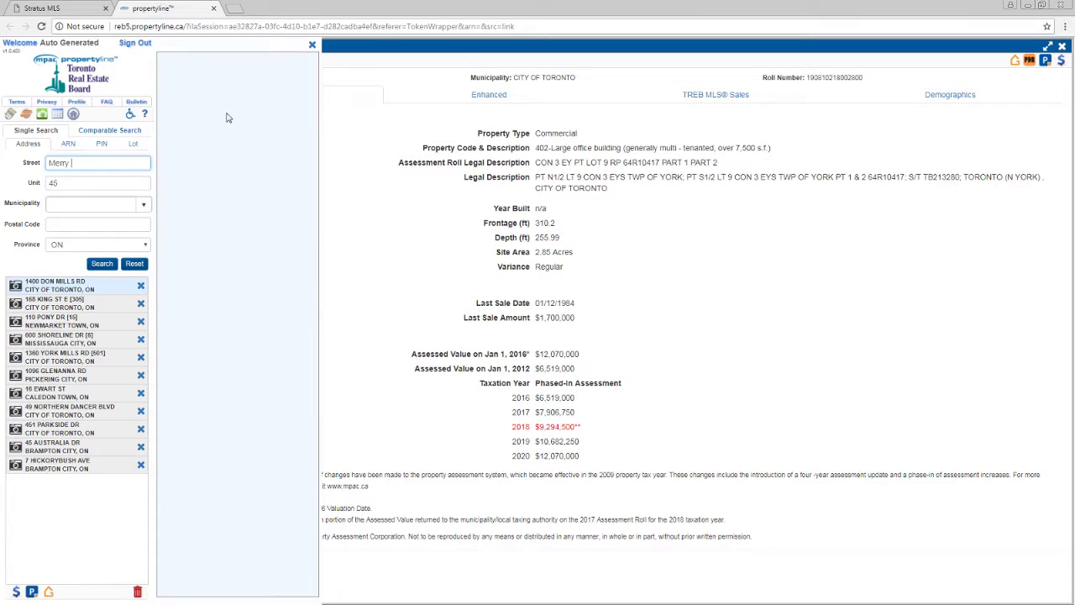
pyautogui.click(46, 133)
pyautogui.hotkey('ctrl', 'v')
pyautogui.write('R')
pyautogui.write('r')
pyautogui.click(42, 7)
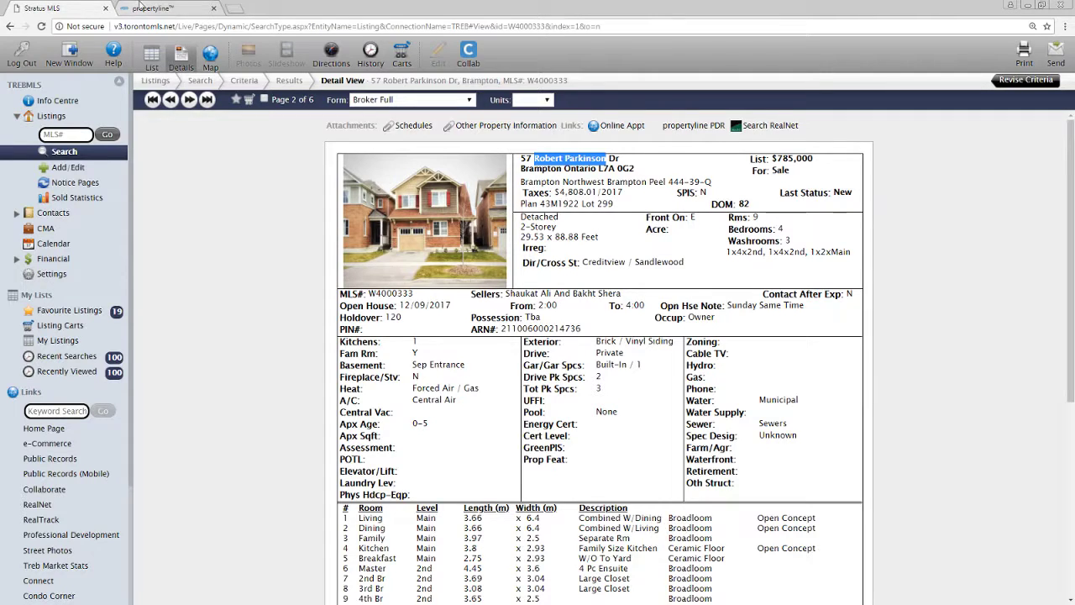
pyautogui.click(151, 8)
pyautogui.press('Tab')
pyautogui.hotkey('ctrl', 'a')
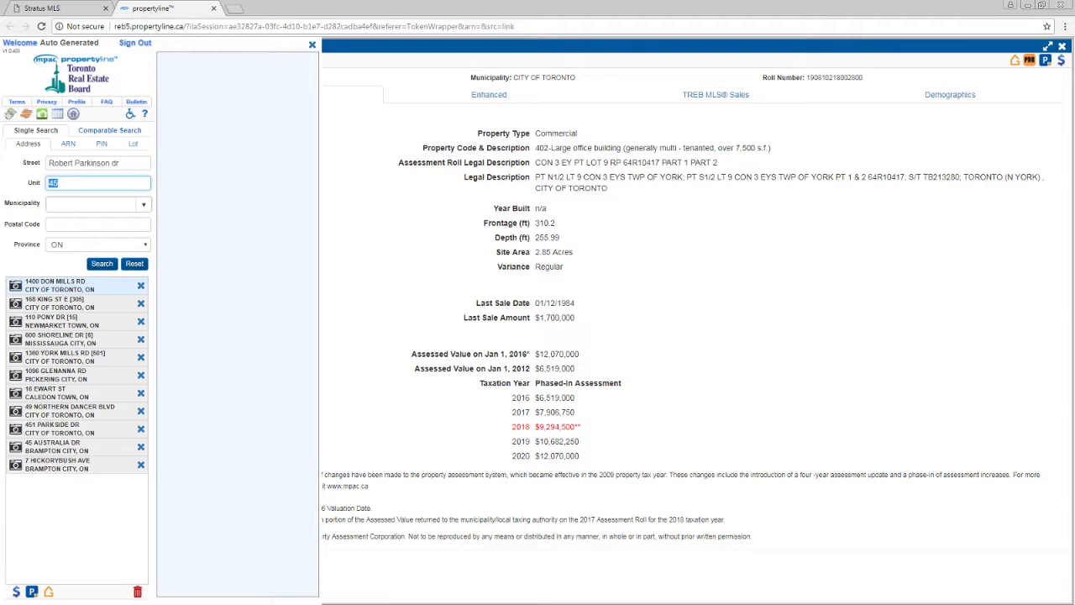
pyautogui.click(102, 264)
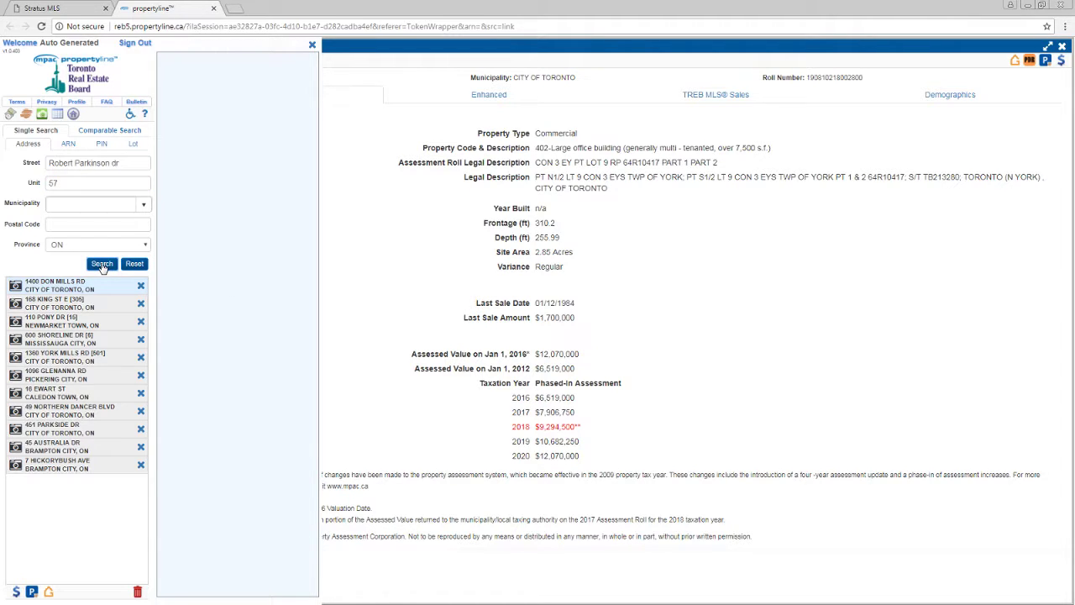
pyautogui.click(129, 162)
pyautogui.press('BackSpace')
pyautogui.press('BackSpace')
pyautogui.press('BackSpace')
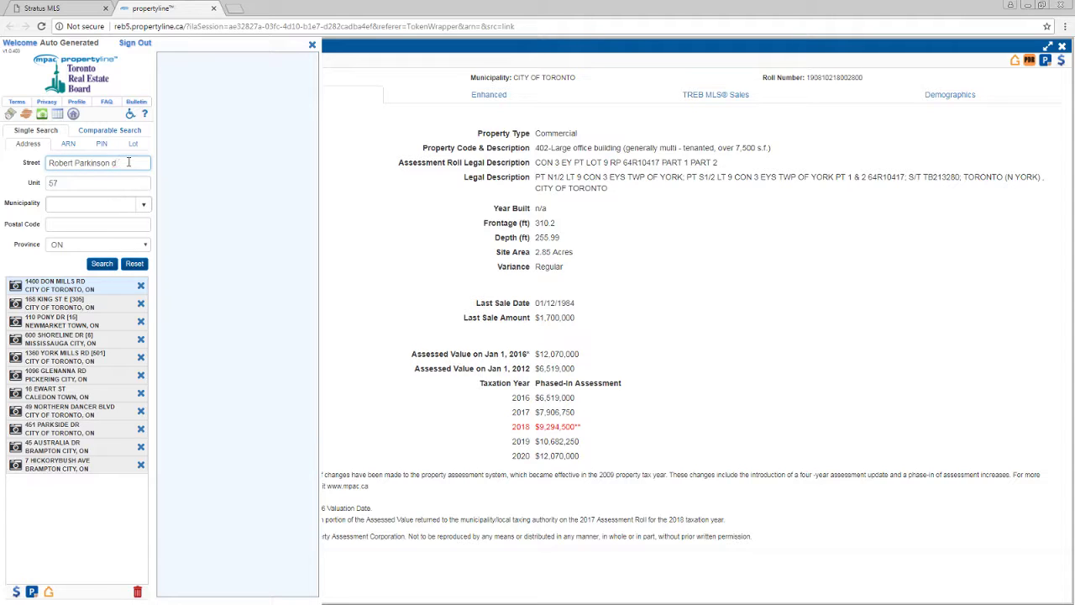
pyautogui.press('BackSpace')
pyautogui.press('BackSpace')
pyautogui.press('BackSpace')
pyautogui.press('BackSpace')
pyautogui.press('BackSpace')
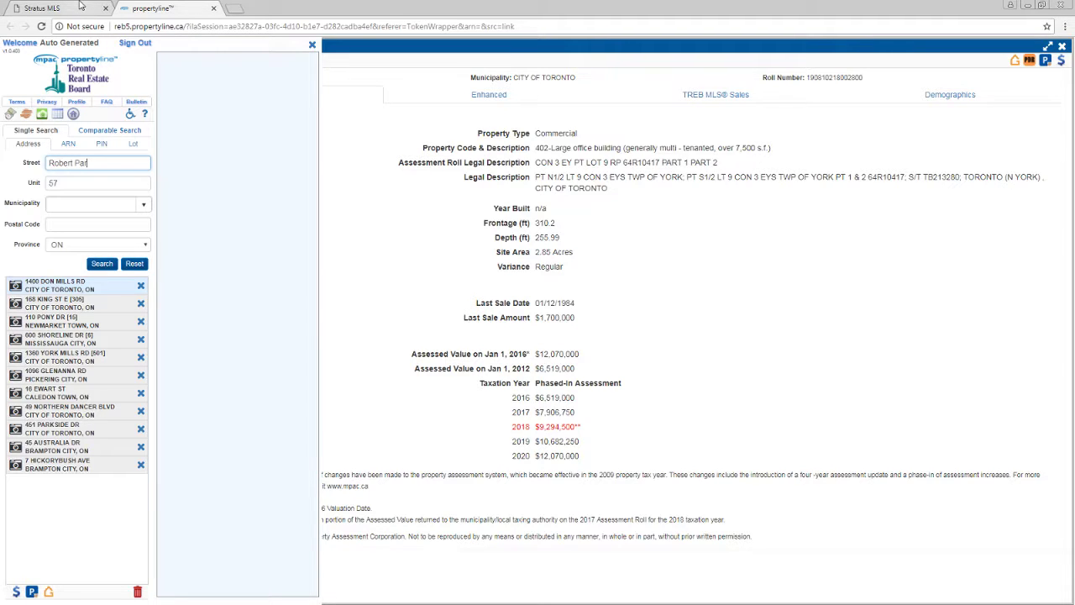
pyautogui.click(77, 182)
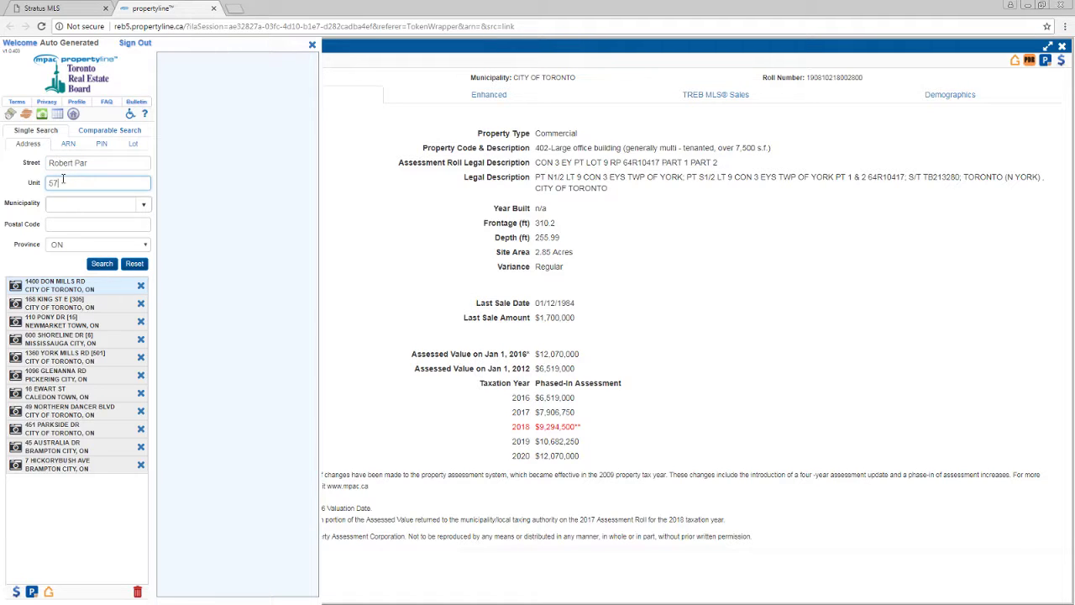
pyautogui.hotkey('ctrl', 'a')
pyautogui.press('BackSpace')
pyautogui.click(53, 165)
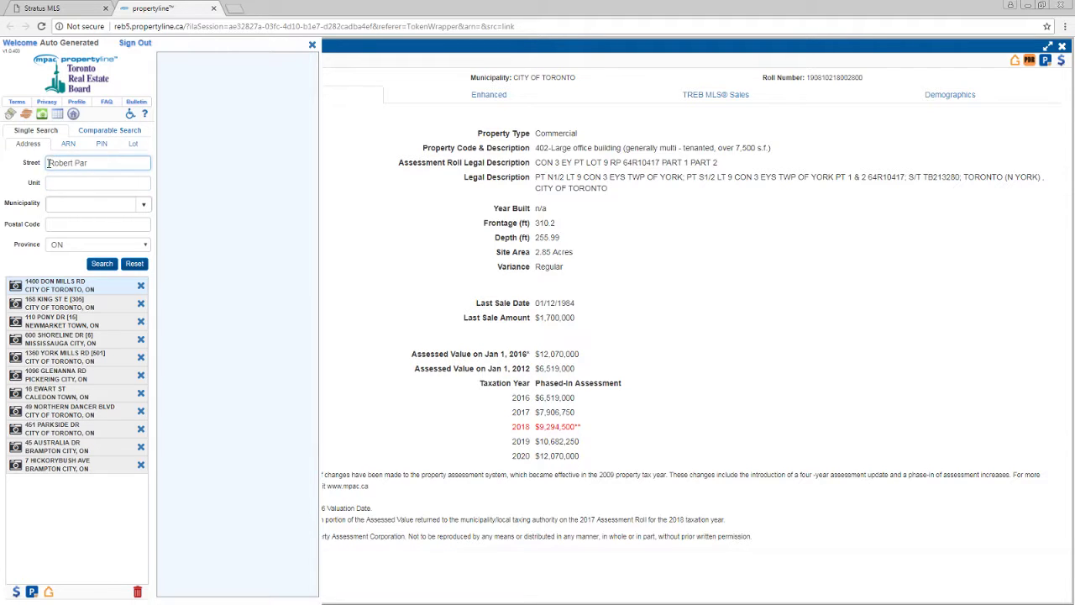
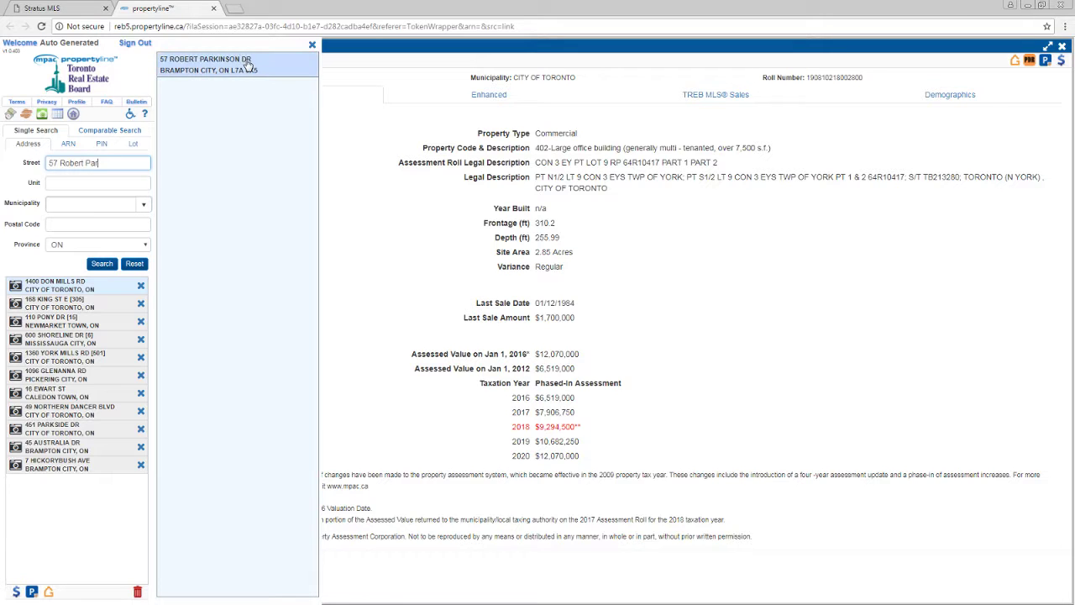
pyautogui.click(235, 59)
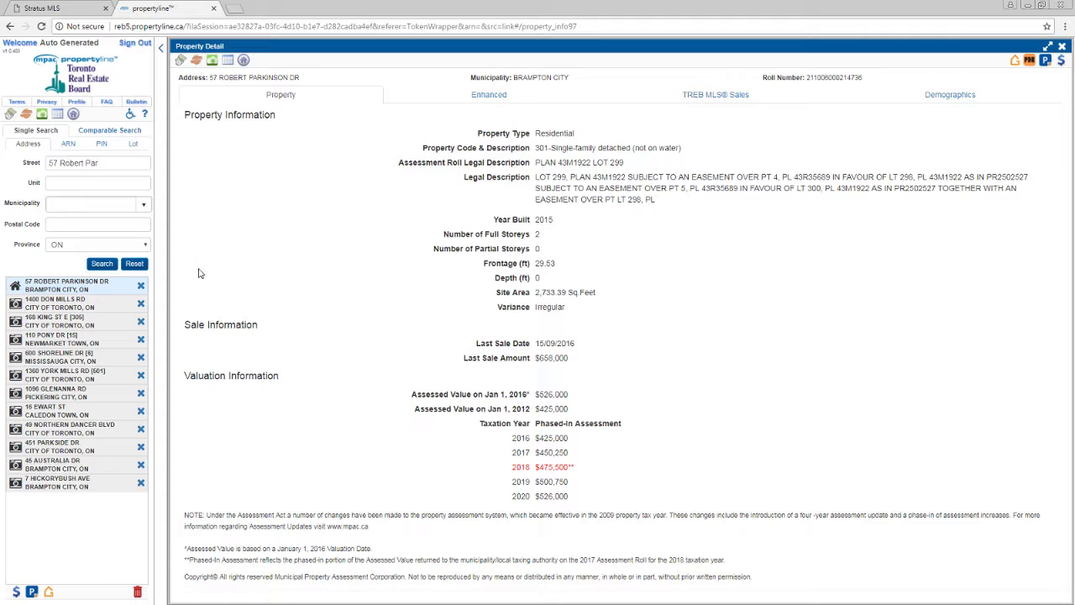
pyautogui.click(33, 183)
pyautogui.click(79, 165)
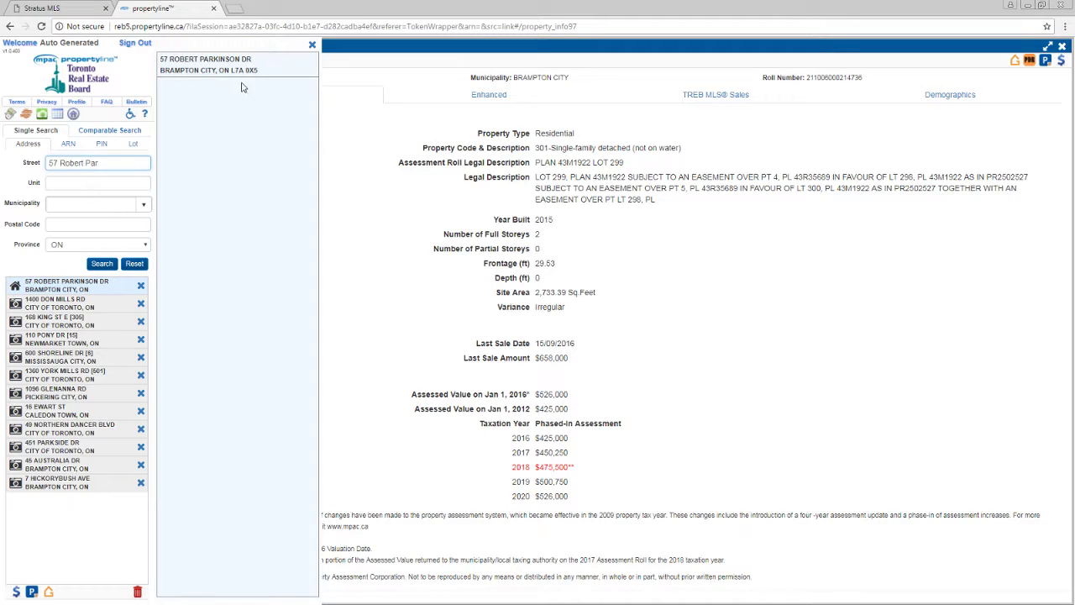
pyautogui.click(240, 74)
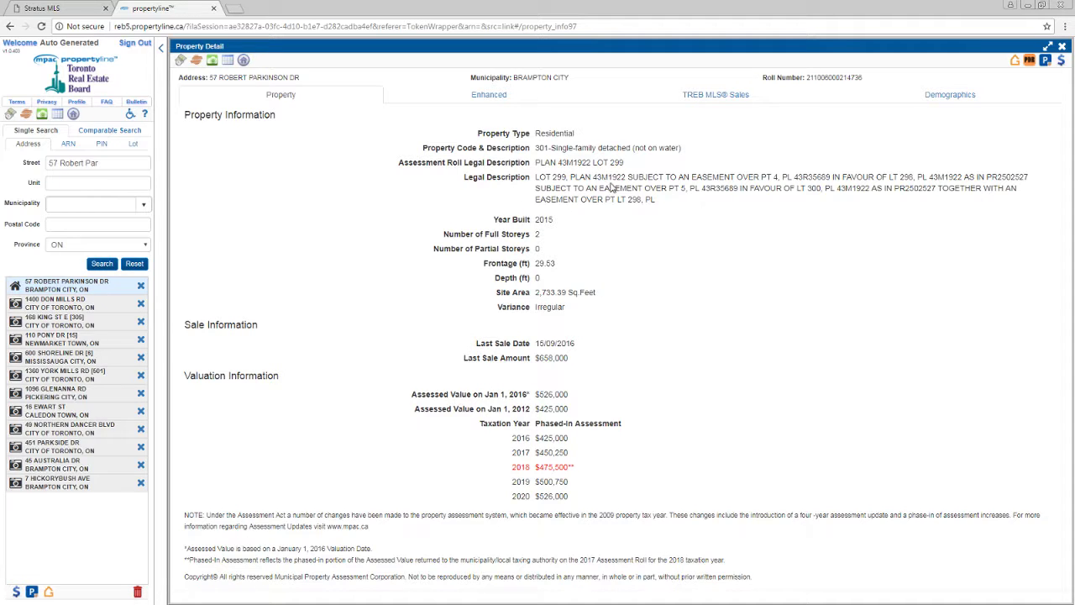
pyautogui.moveTo(539, 150); pyautogui.dragTo(697, 147)
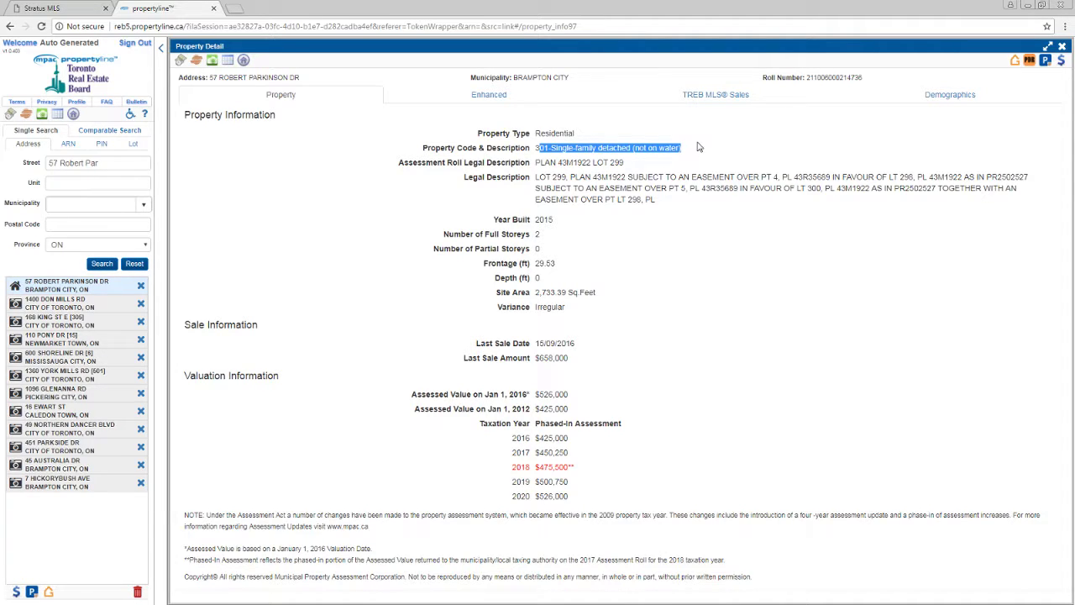
pyautogui.click(661, 326)
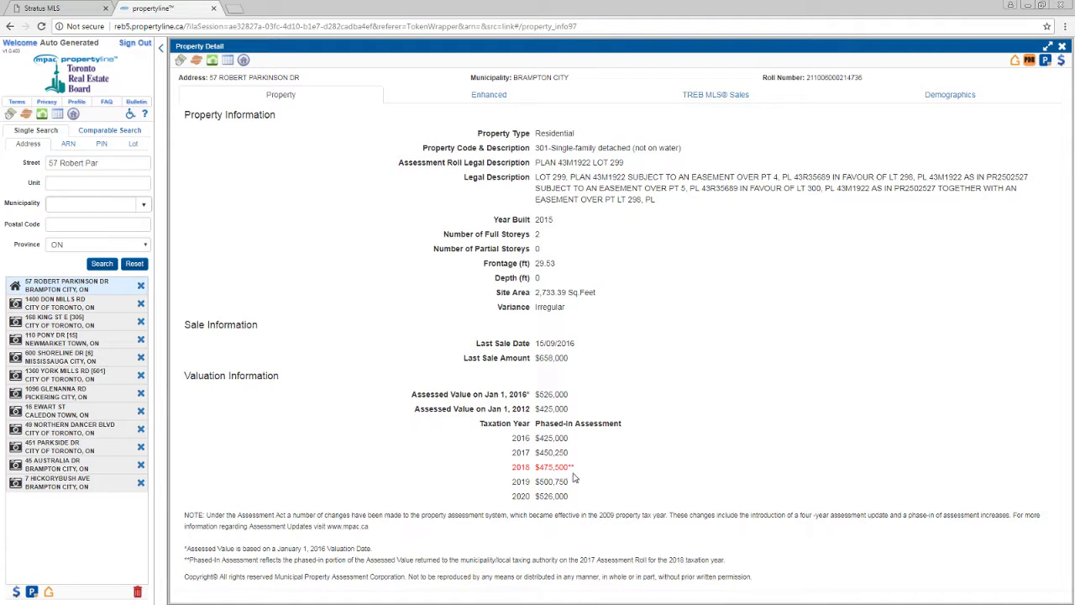
pyautogui.moveTo(575, 467); pyautogui.dragTo(534, 468)
pyautogui.rightClick(534, 467)
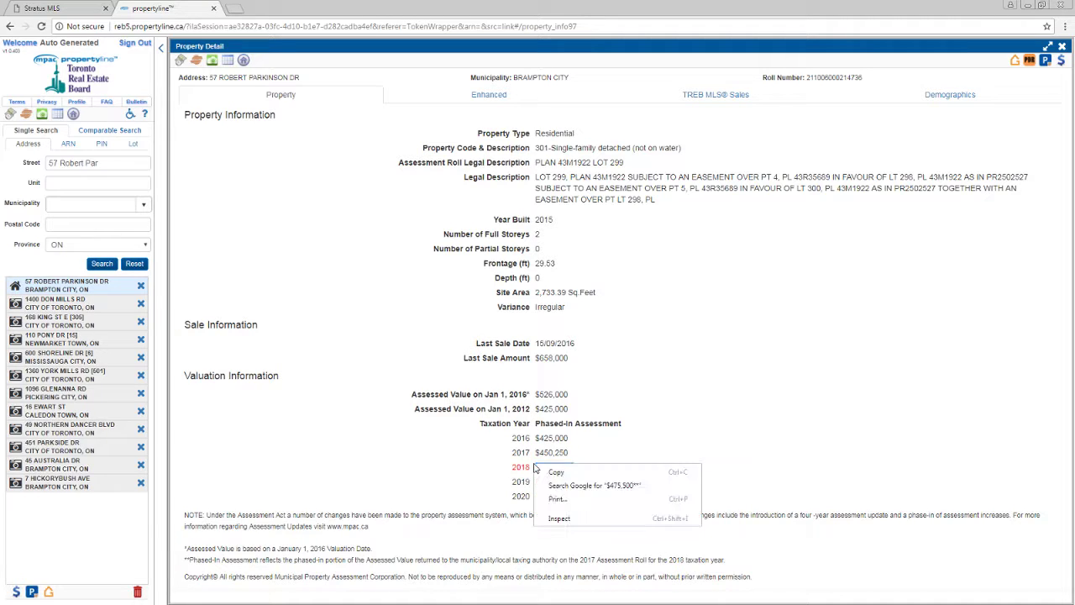
# Copy the 2018 phased-in assessment value of $475,500, then reselect it in the Propertyline record.
pyautogui.click(617, 445)
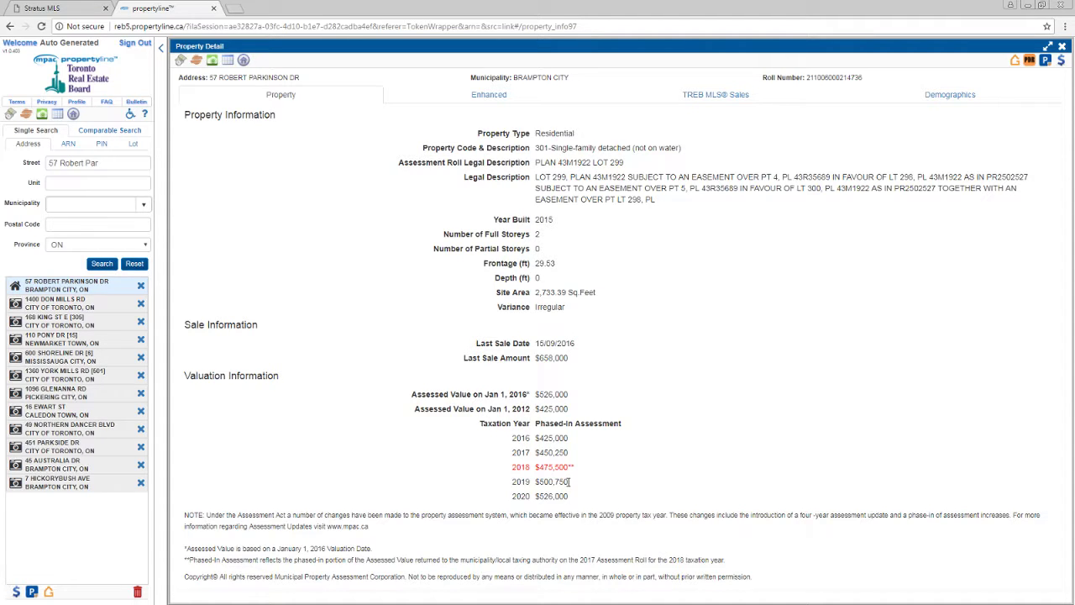
pyautogui.moveTo(579, 467); pyautogui.dragTo(535, 467)
# Highlight the listing's $4,808.01 annual taxes in Stratus MLS, then return to the Propertyline record.
pyautogui.hotkey('ctrl', 'Tab')
pyautogui.click(567, 201)
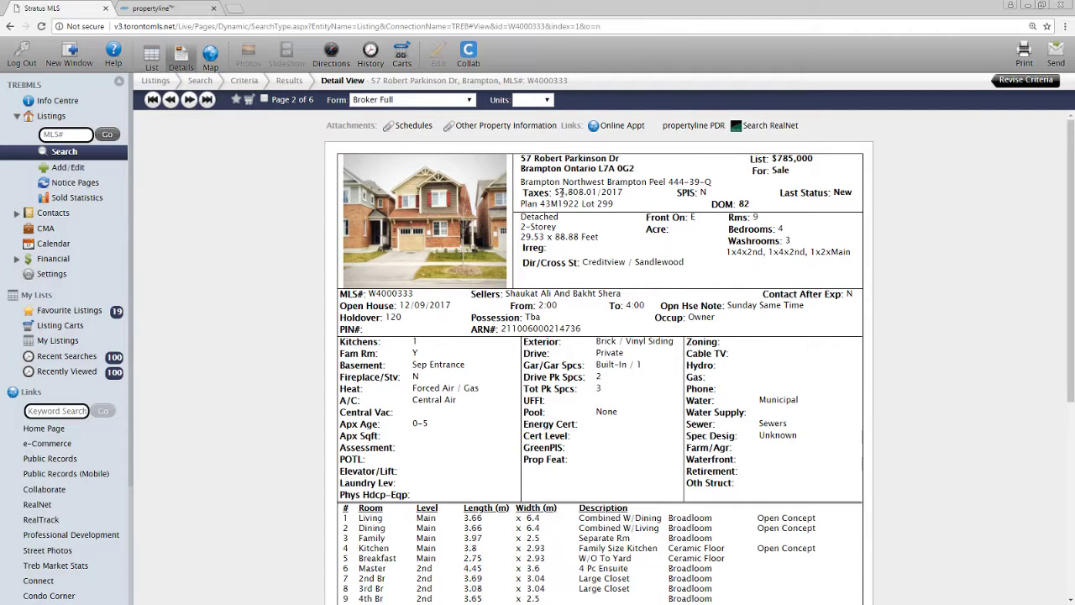
pyautogui.moveTo(558, 191); pyautogui.dragTo(586, 192)
pyautogui.click(131, 10)
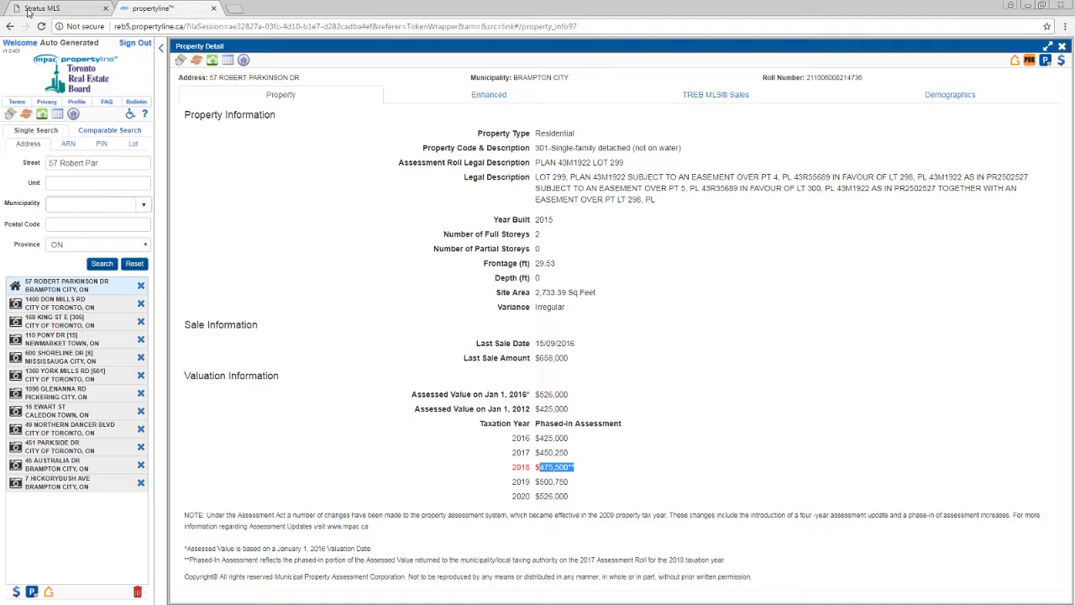
# Review the record's TREB MLS sales history and enhanced details, noting the Split Level entry.
pyautogui.click(706, 98)
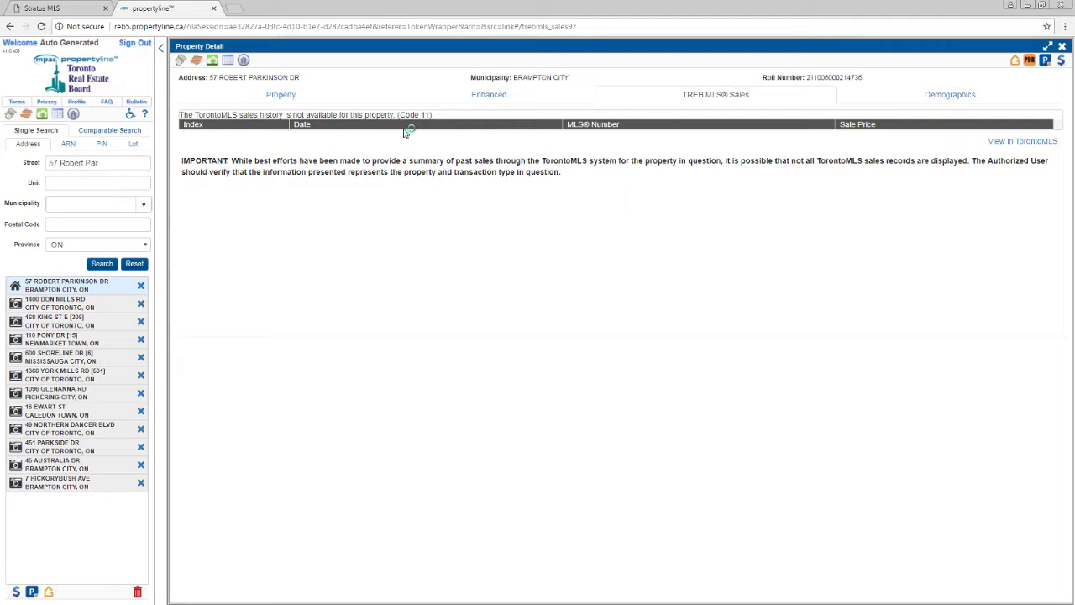
pyautogui.click(460, 102)
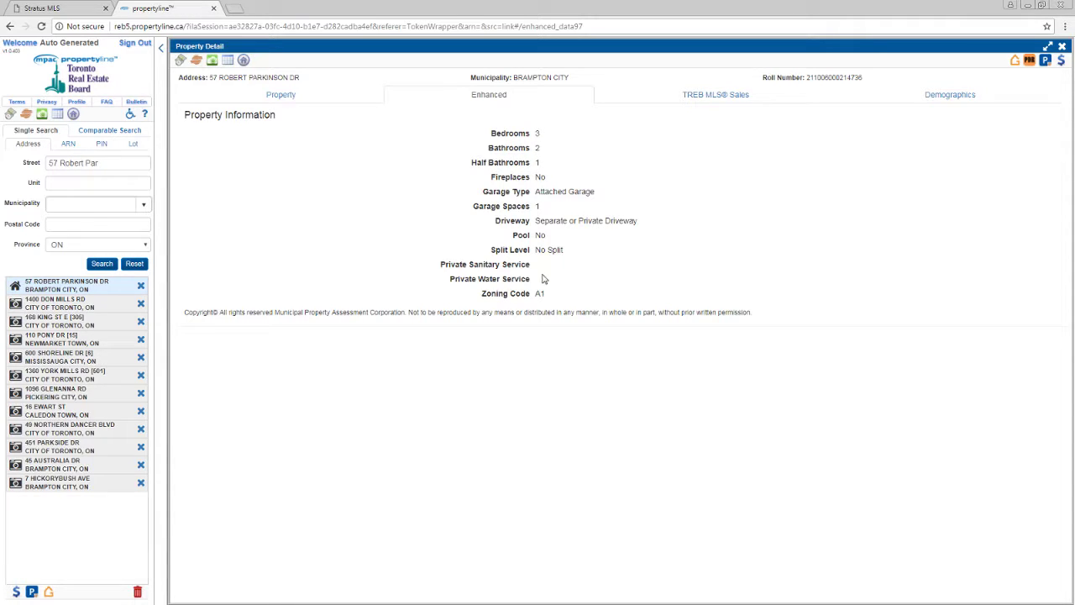
pyautogui.moveTo(570, 252); pyautogui.dragTo(496, 250)
pyautogui.click(577, 251)
# Scroll the demographics charts (24331 people, $103,308 average income), then return to Stratus MLS.
pyautogui.click(996, 102)
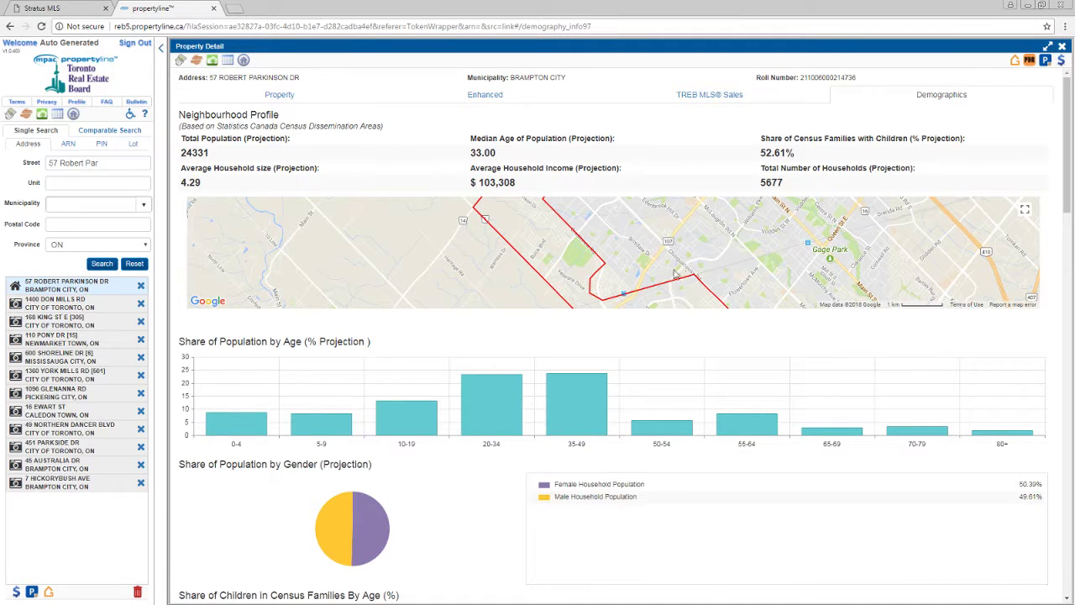
pyautogui.scroll(-1, 681, 270)
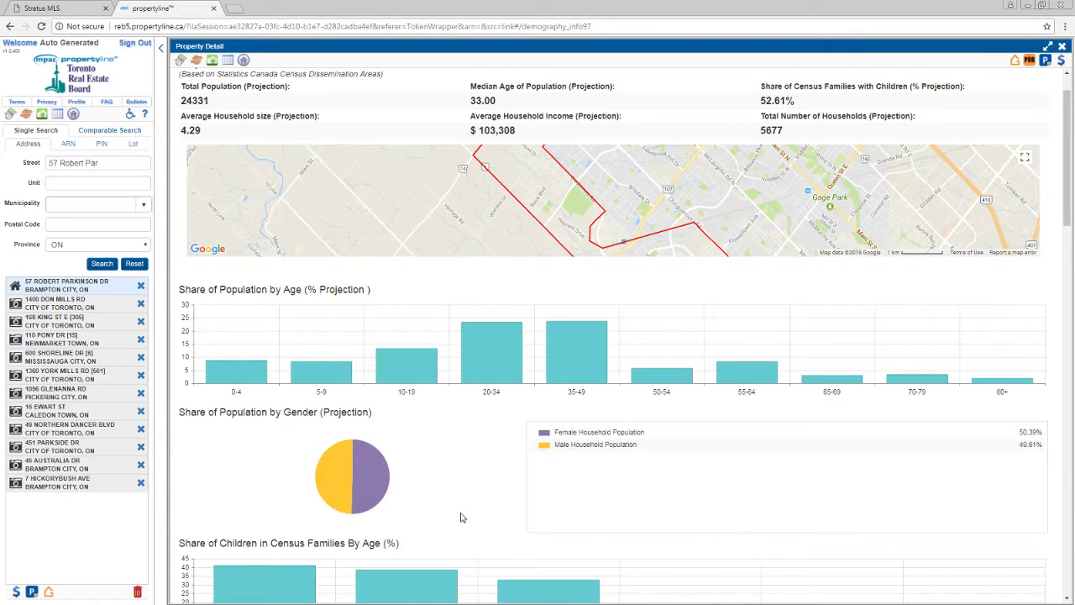
pyautogui.scroll(-2, 460, 517)
pyautogui.scroll(-3, 460, 518)
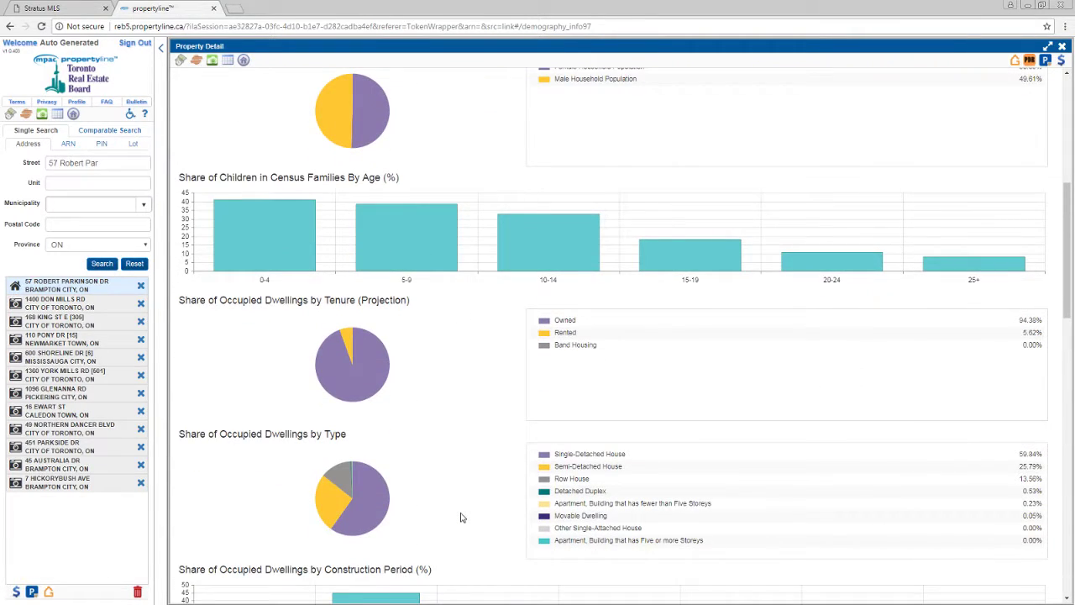
pyautogui.scroll(6, 461, 517)
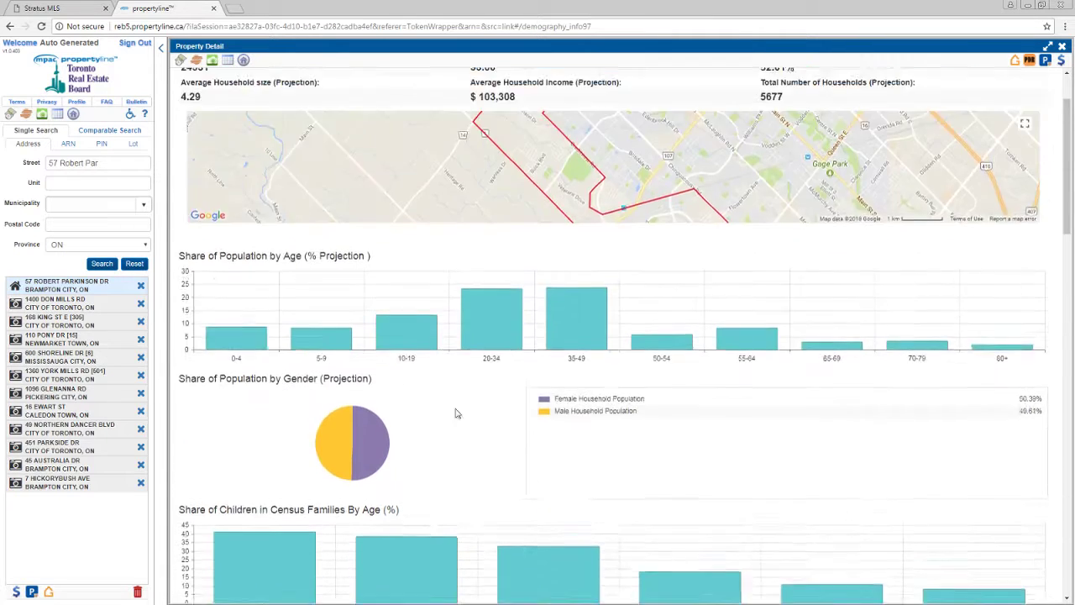
pyautogui.click(46, 8)
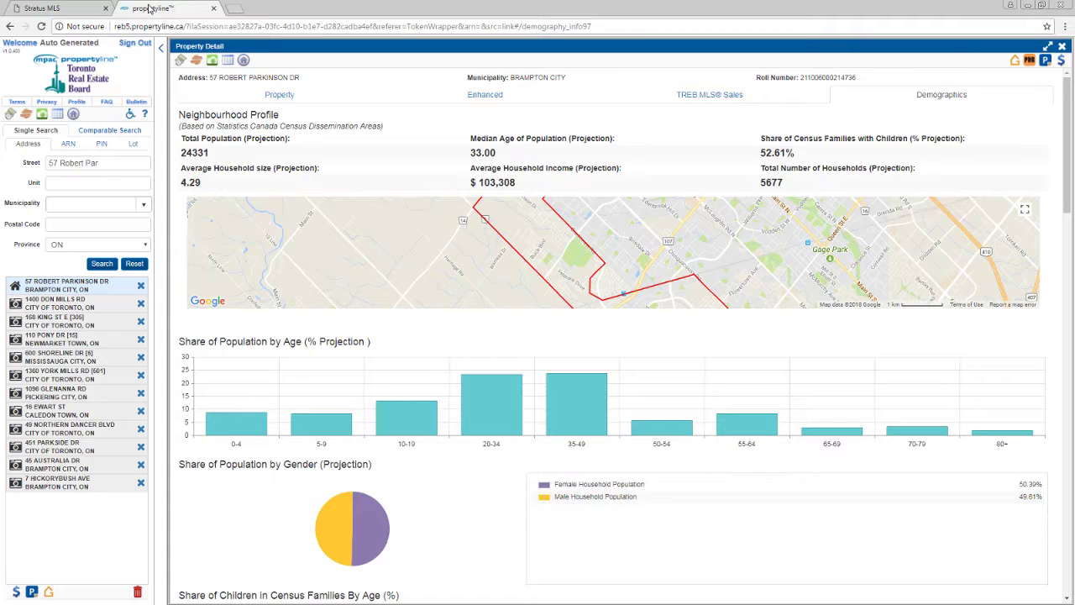
pyautogui.click(153, 10)
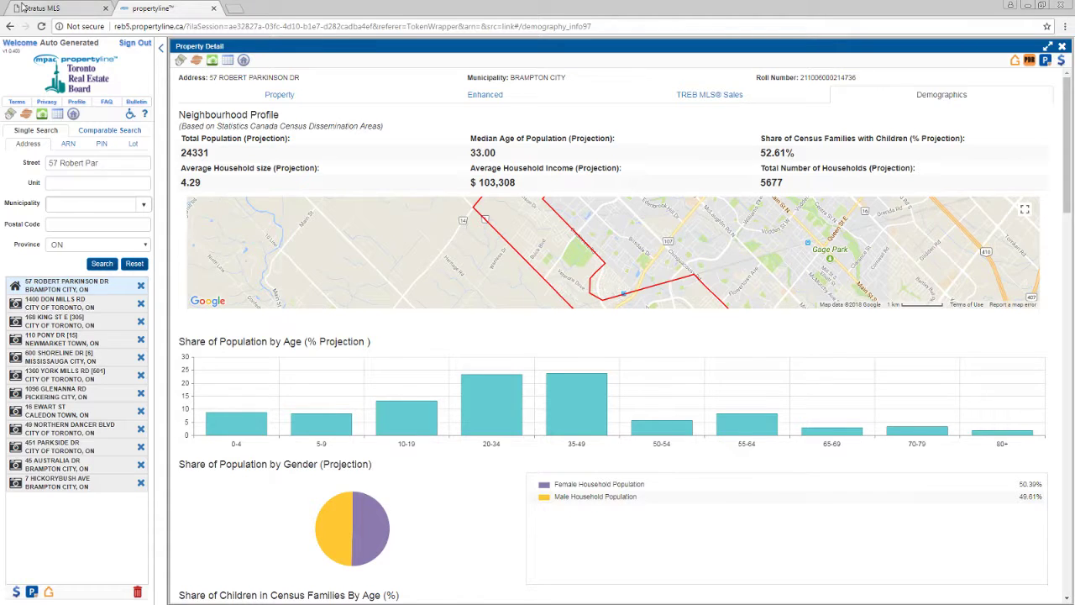
pyautogui.click(24, 8)
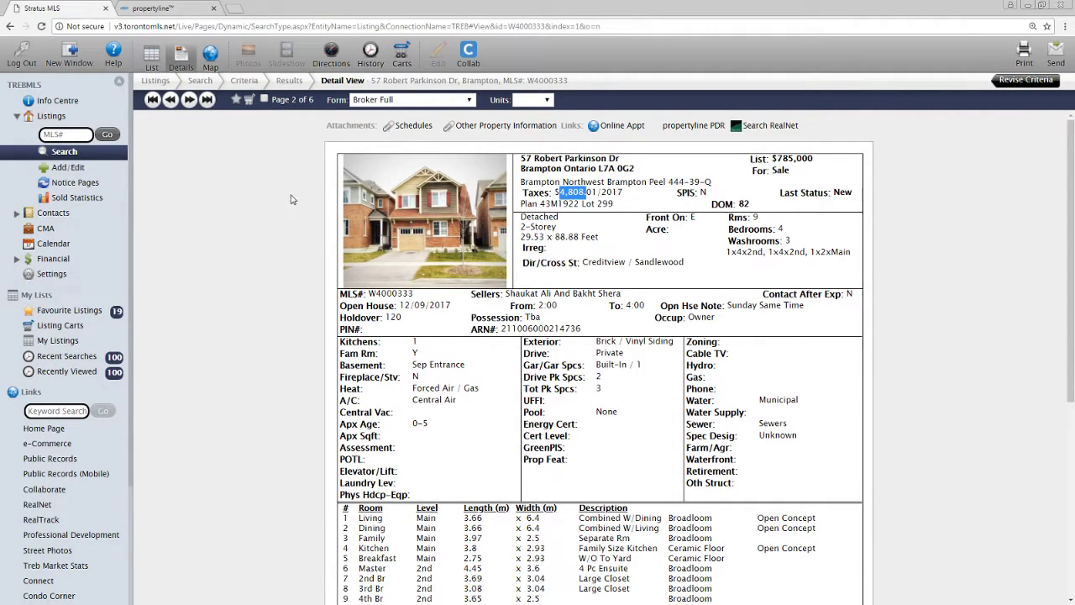
pyautogui.click(249, 101)
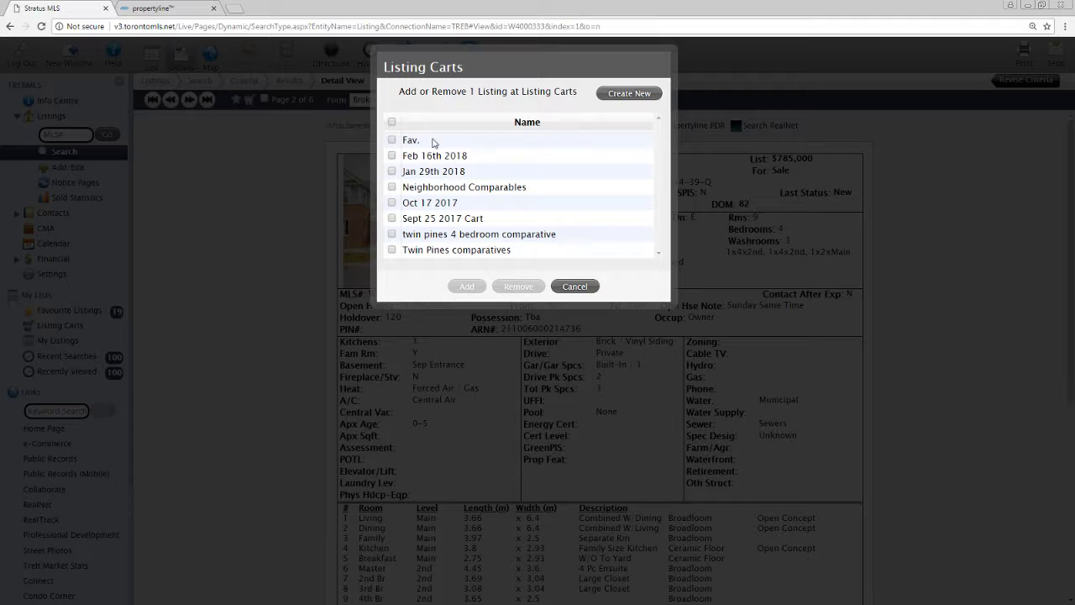
pyautogui.click(622, 94)
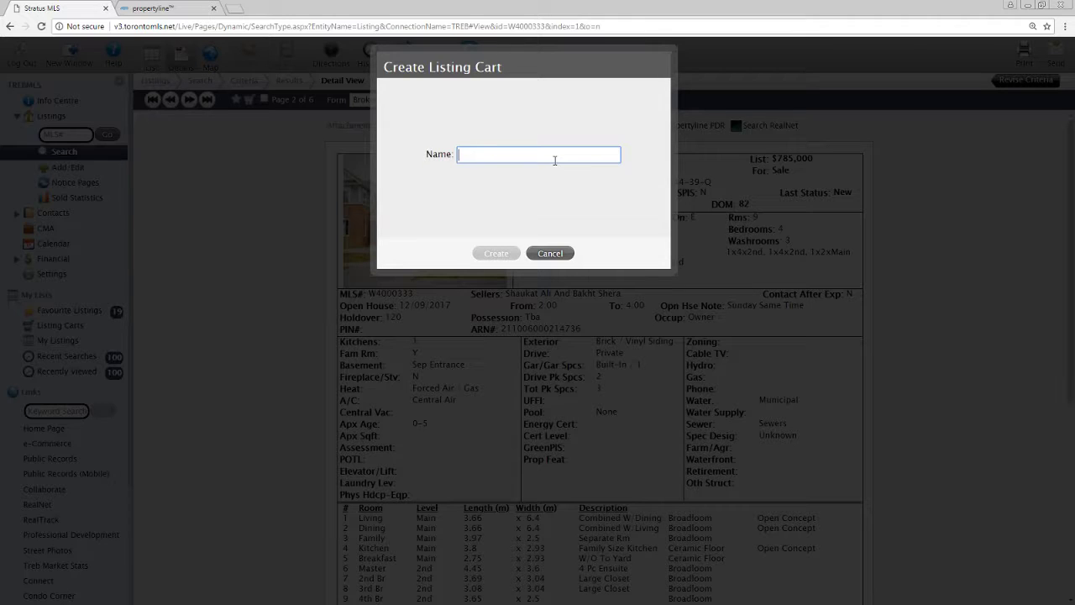
pyautogui.write('Raja')
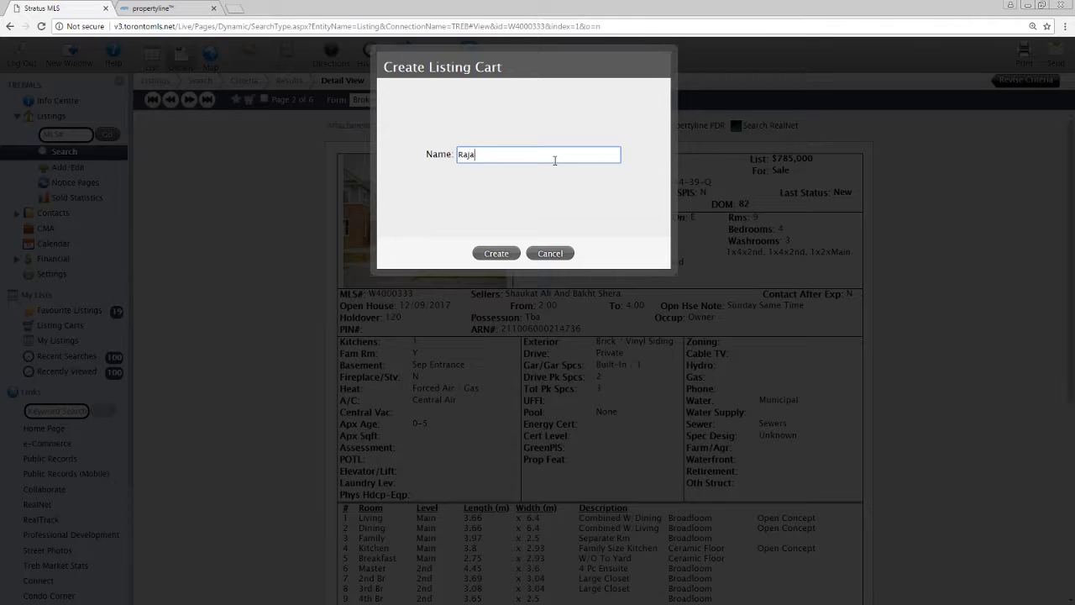
pyautogui.write('n Client Name')
pyautogui.click(495, 254)
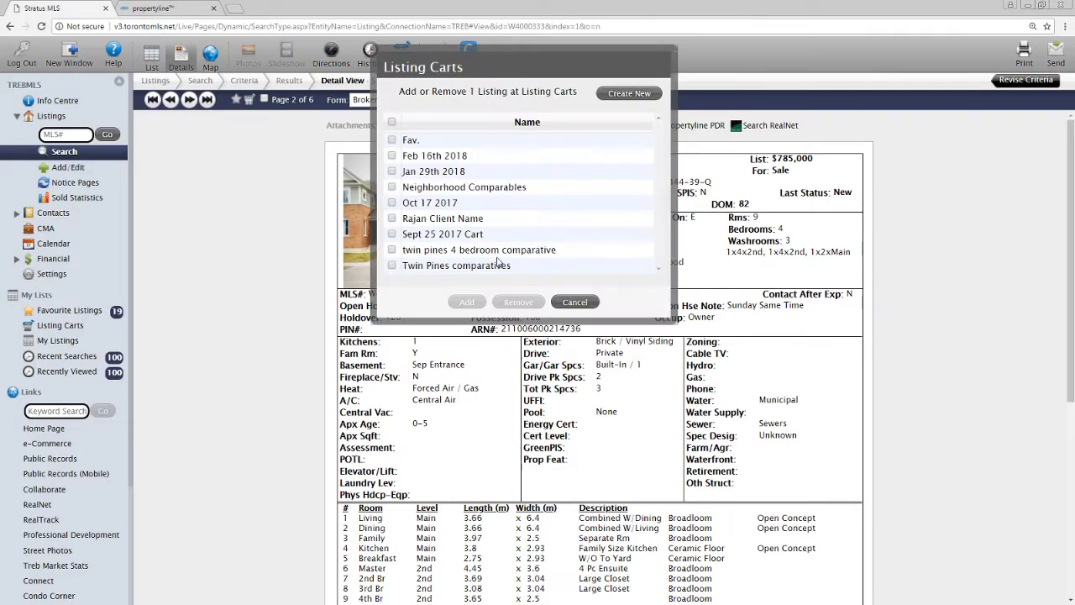
pyautogui.click(403, 220)
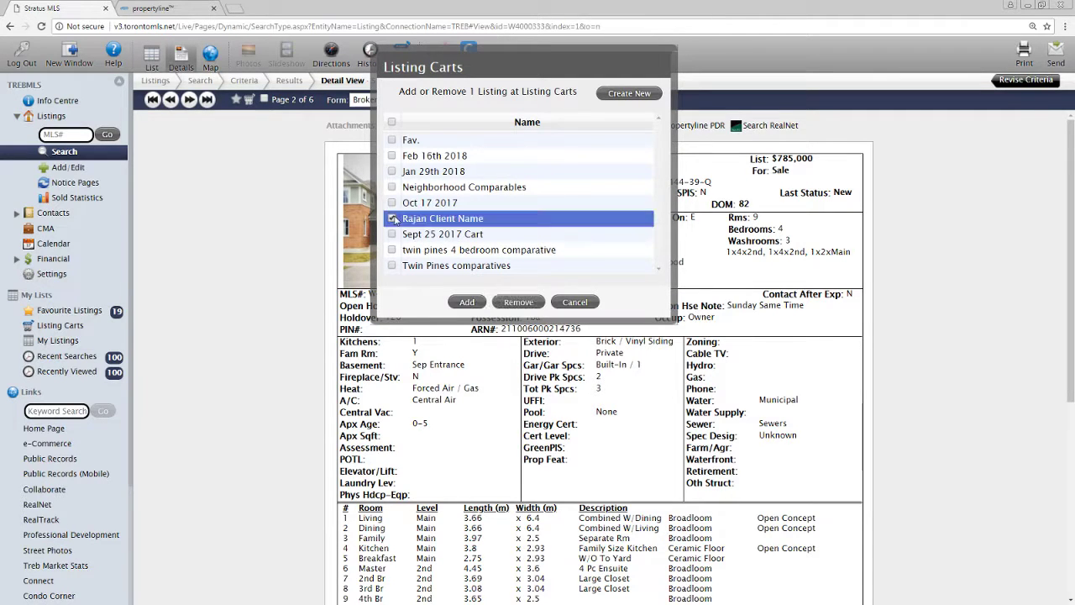
pyautogui.click(467, 304)
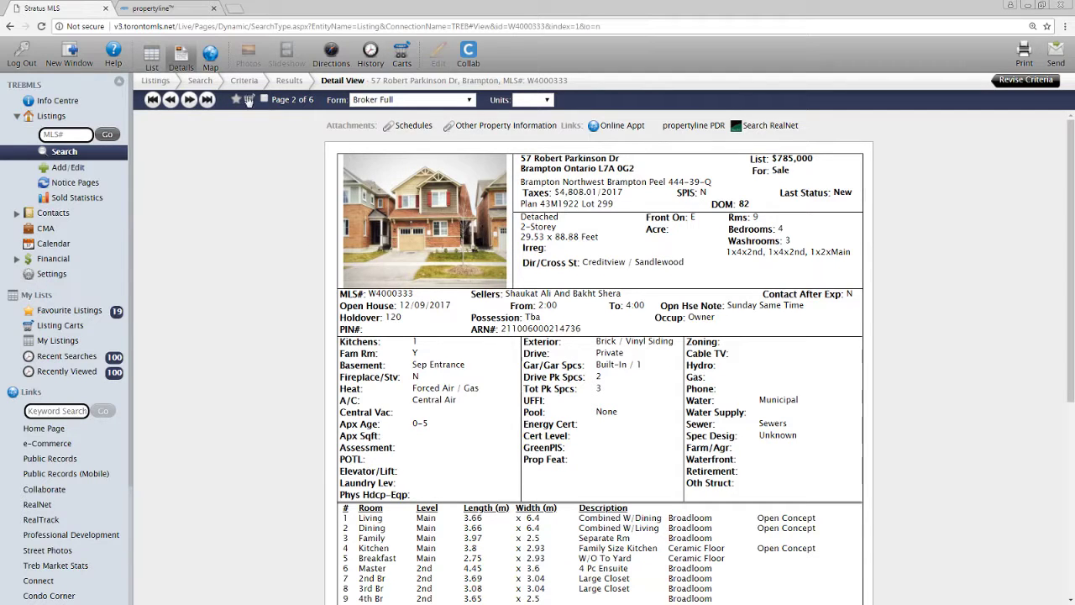
pyautogui.click(286, 81)
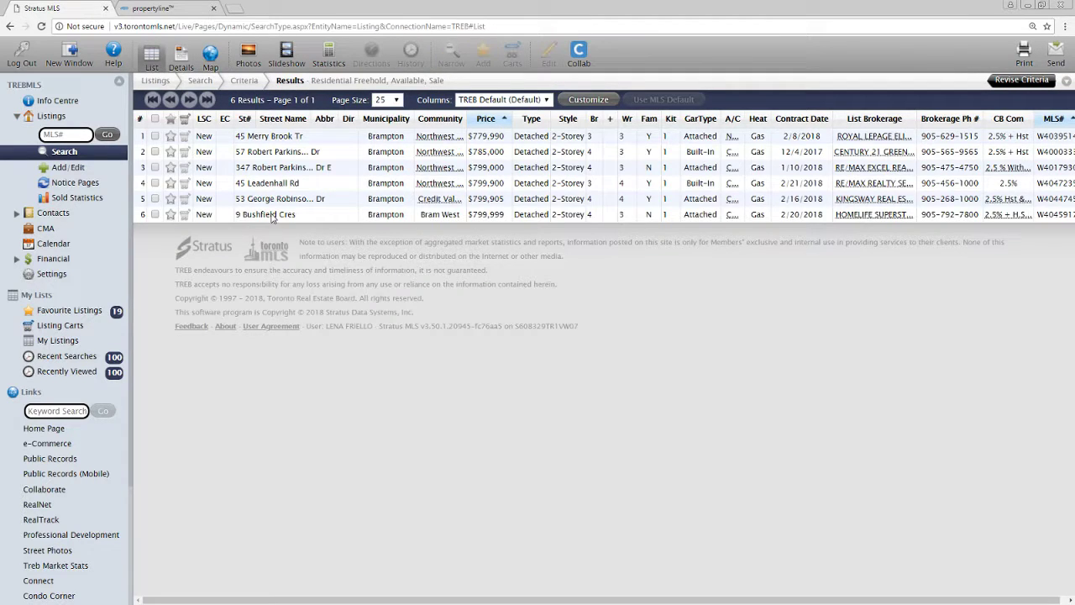
pyautogui.click(270, 216)
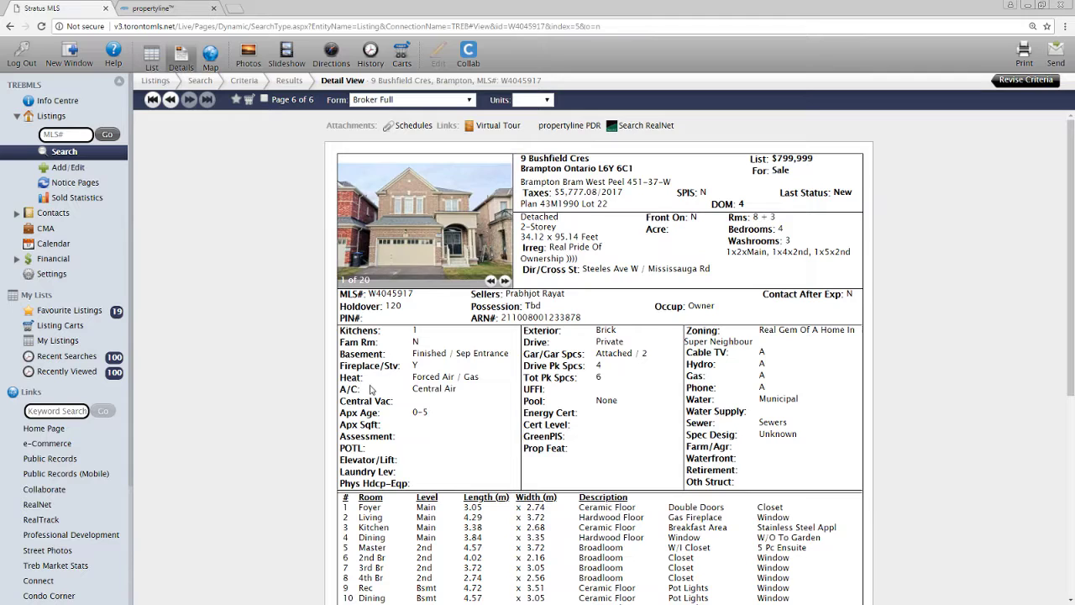
pyautogui.click(449, 242)
pyautogui.click(137, 183)
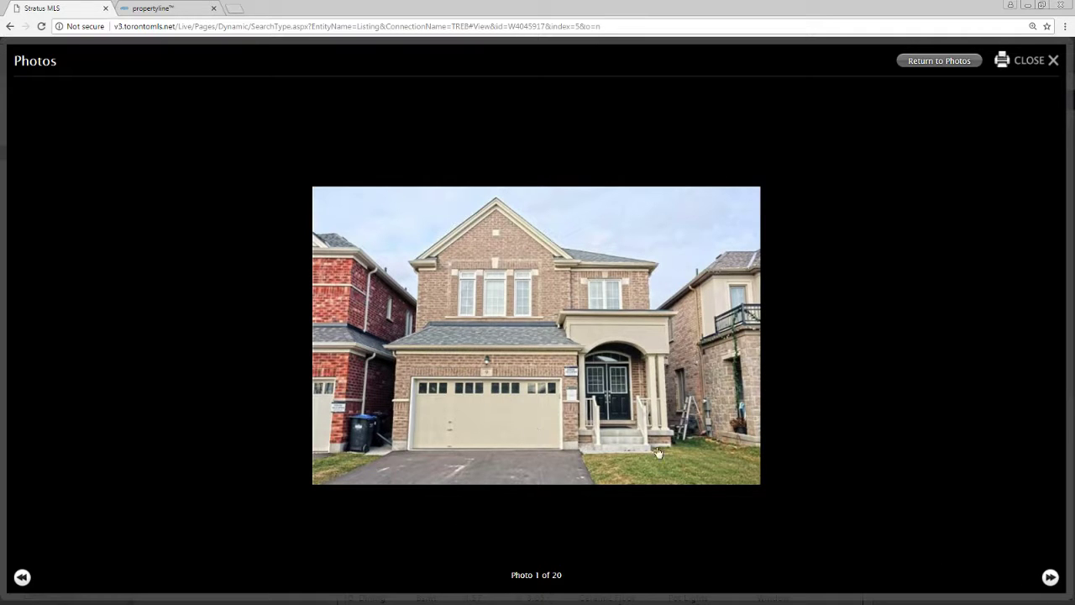
pyautogui.click(1051, 578)
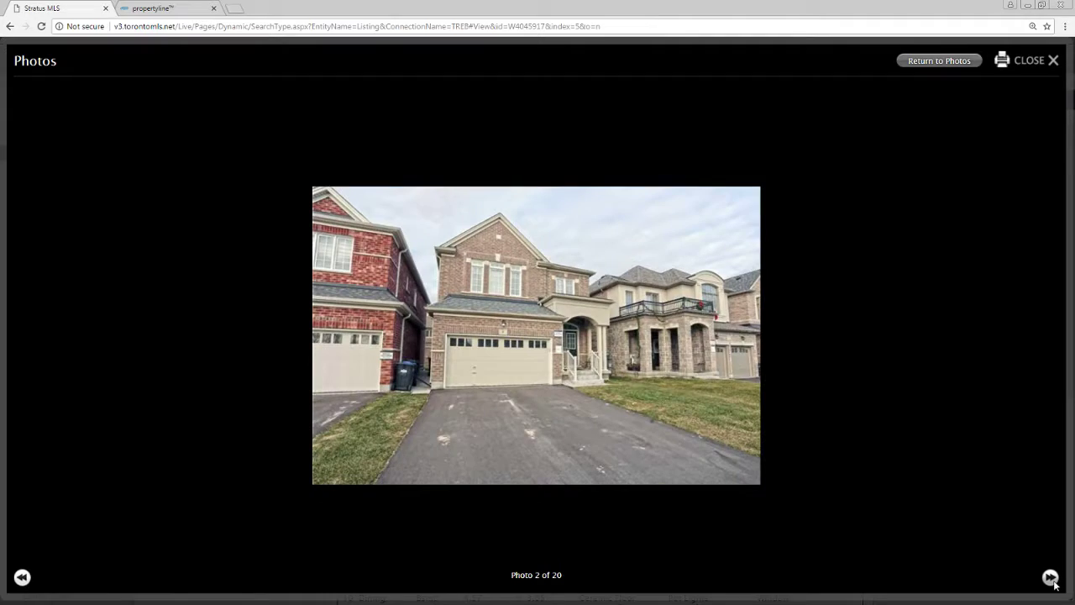
pyautogui.click(1051, 578)
pyautogui.click(1051, 578)
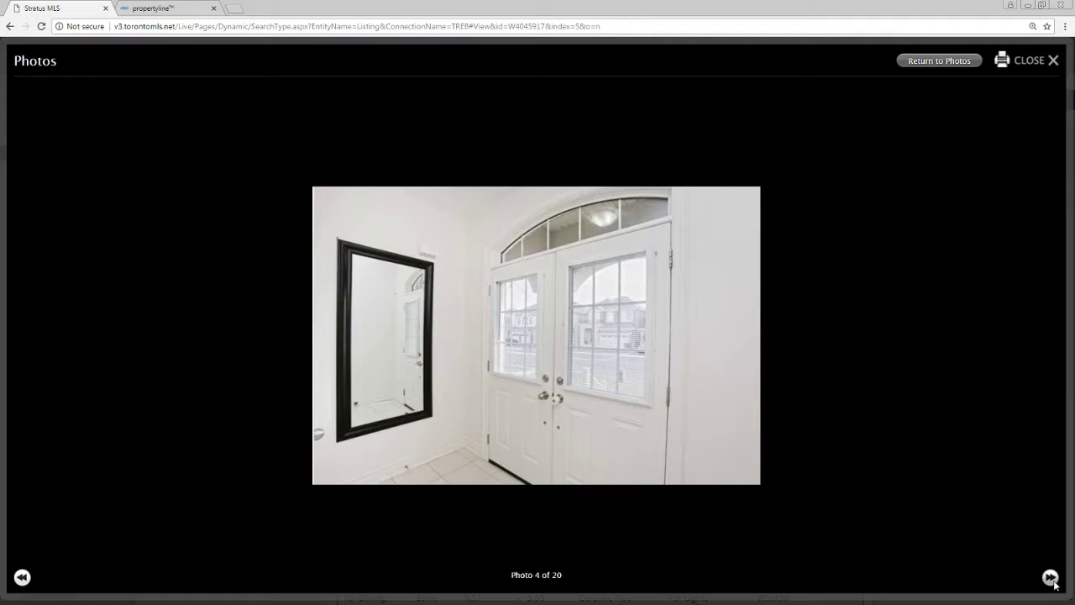
pyautogui.click(1050, 577)
pyautogui.click(1050, 578)
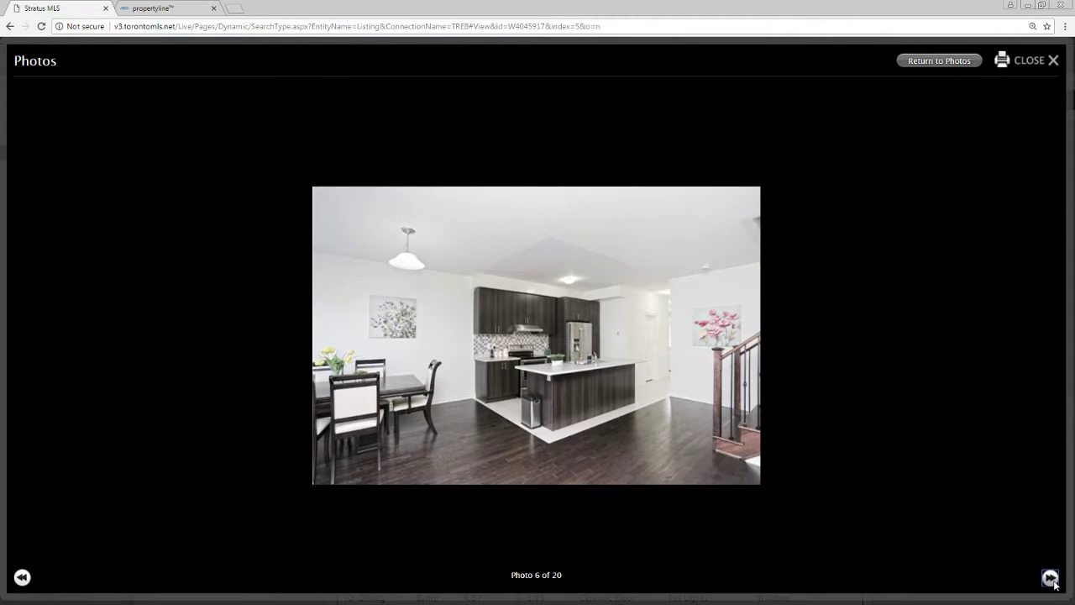
pyautogui.click(1051, 578)
pyautogui.click(1051, 578)
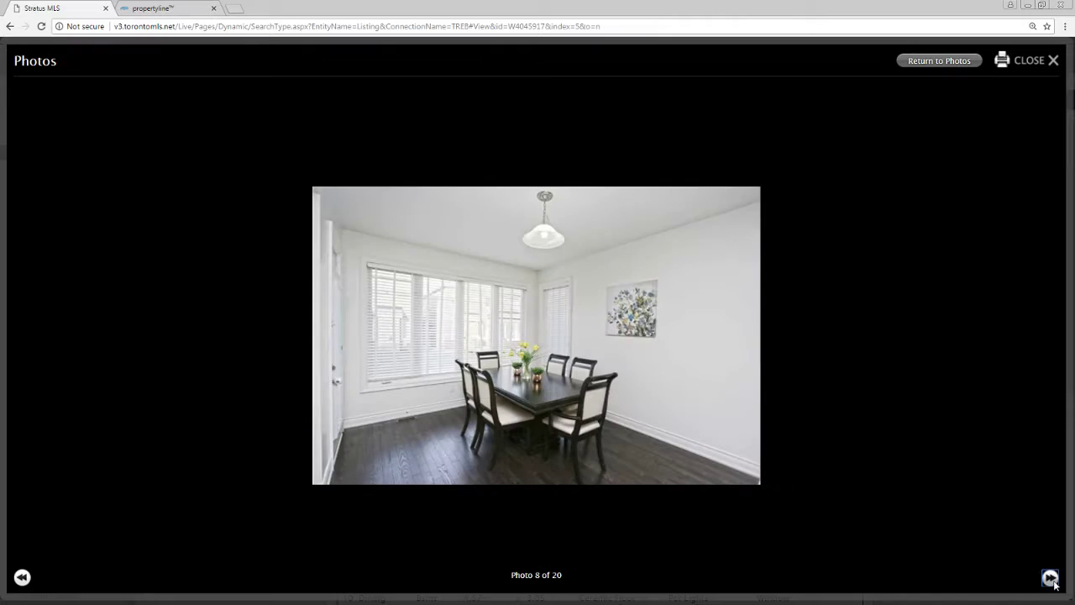
pyautogui.click(1051, 578)
pyautogui.click(1051, 578)
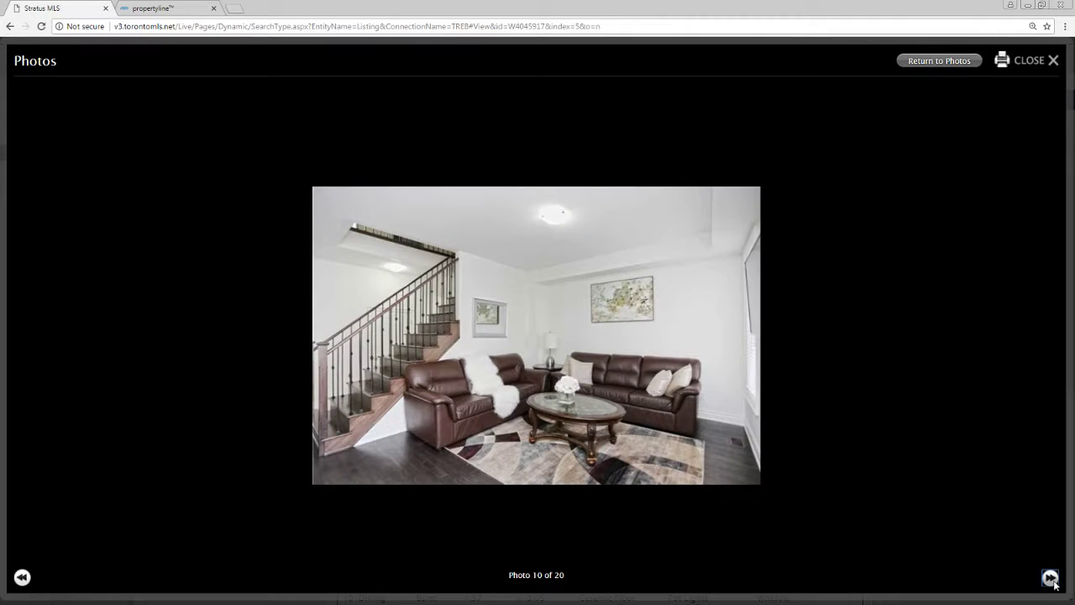
pyautogui.click(1051, 578)
pyautogui.click(1051, 578)
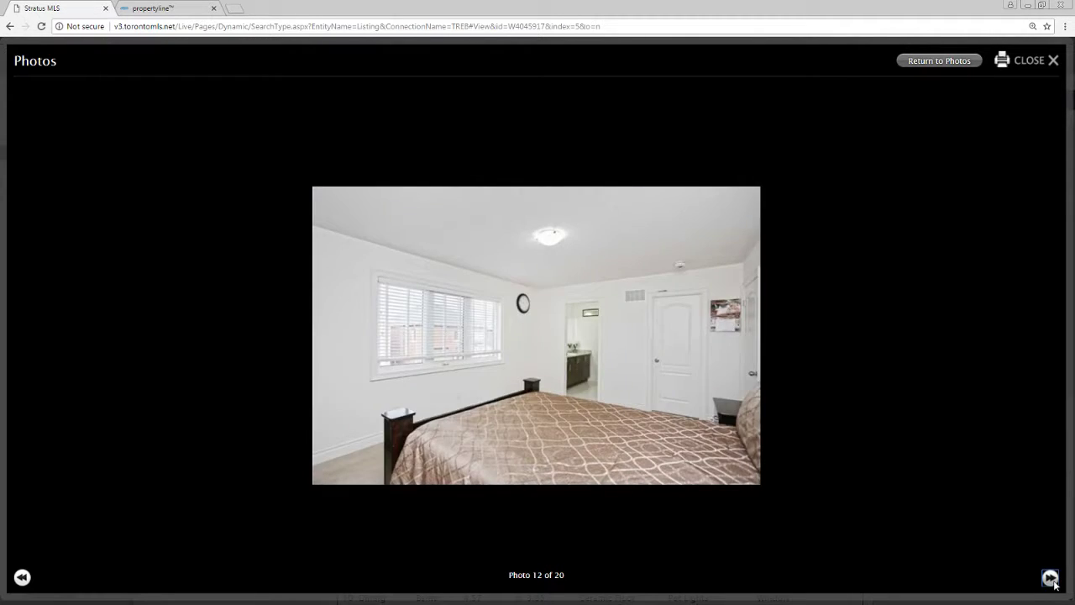
pyautogui.click(1051, 578)
pyautogui.click(1051, 578)
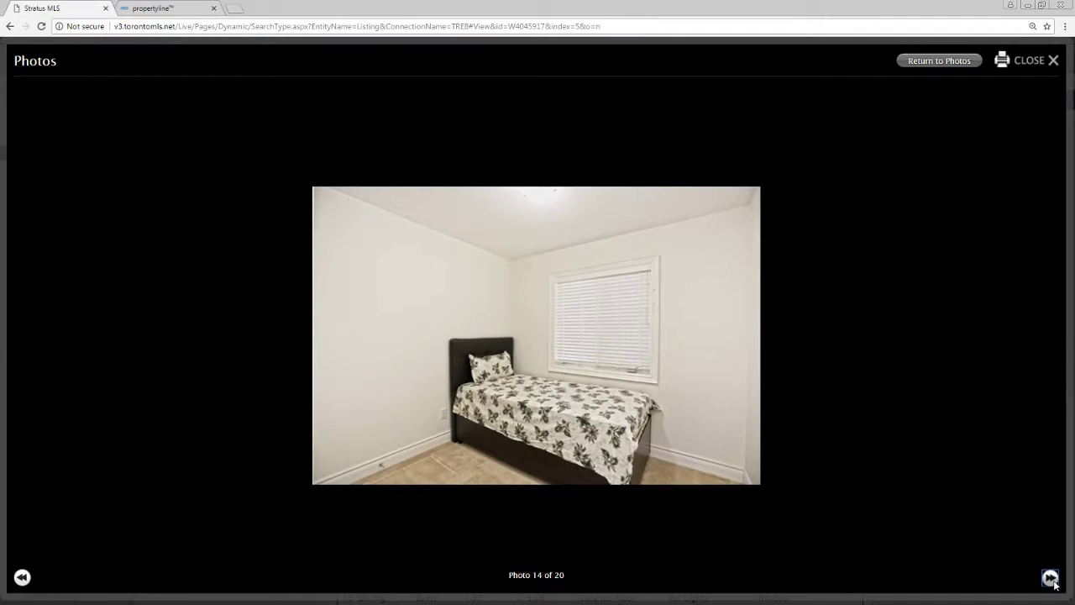
pyautogui.click(1050, 577)
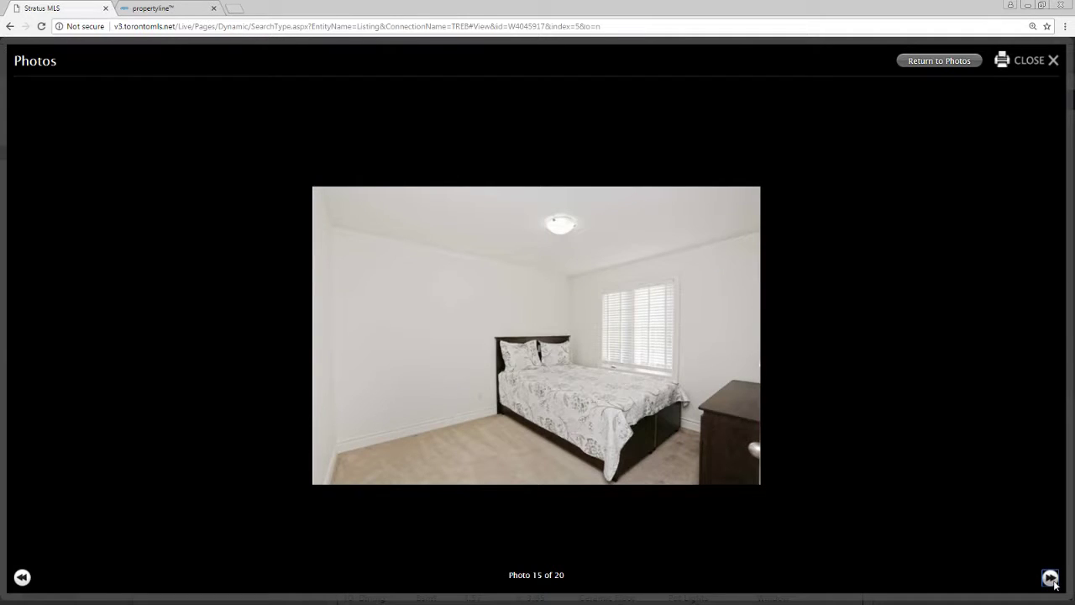
pyautogui.click(1051, 578)
pyautogui.click(1051, 577)
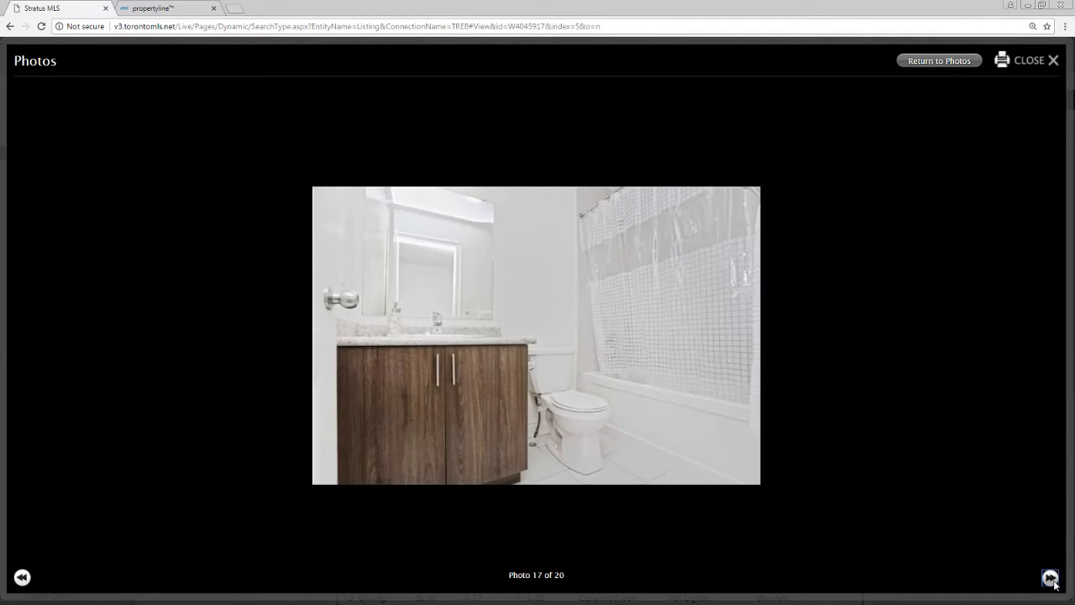
pyautogui.click(1051, 578)
pyautogui.click(1050, 578)
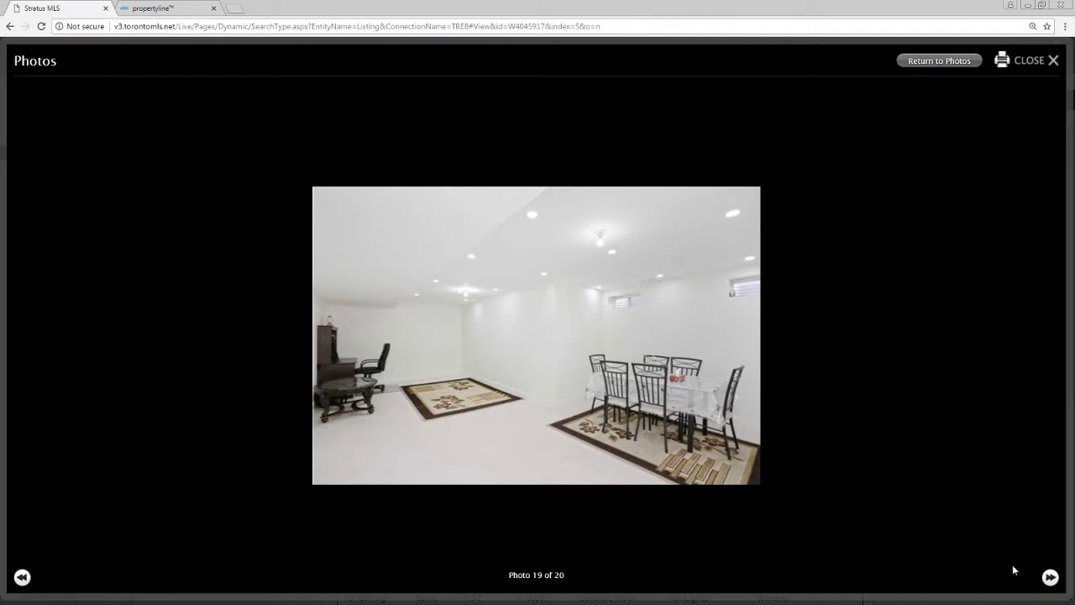
pyautogui.click(1050, 577)
pyautogui.click(1050, 578)
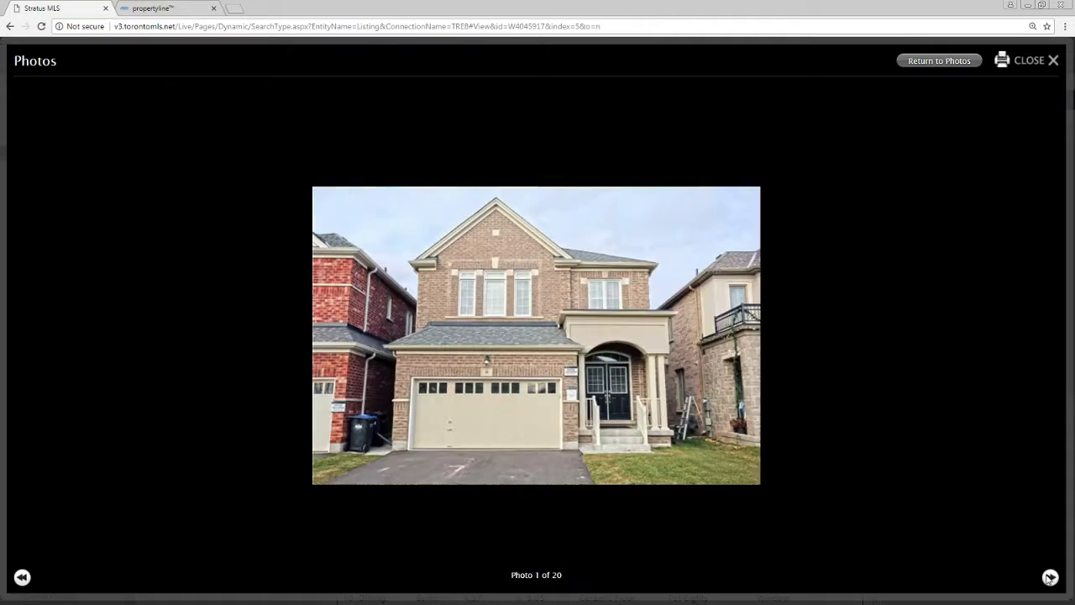
pyautogui.press('Escape')
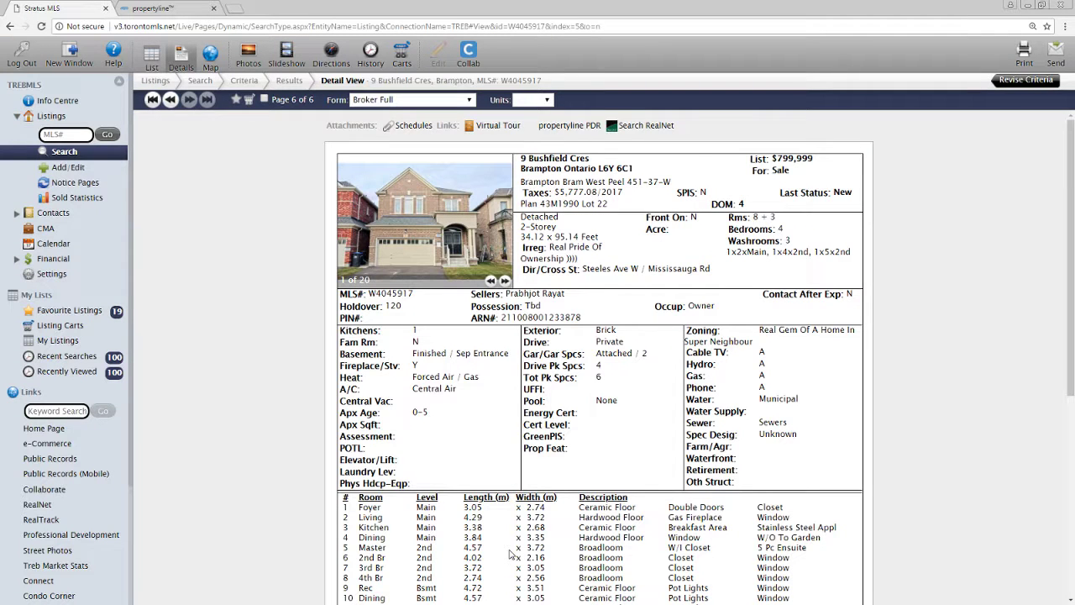
pyautogui.click(247, 102)
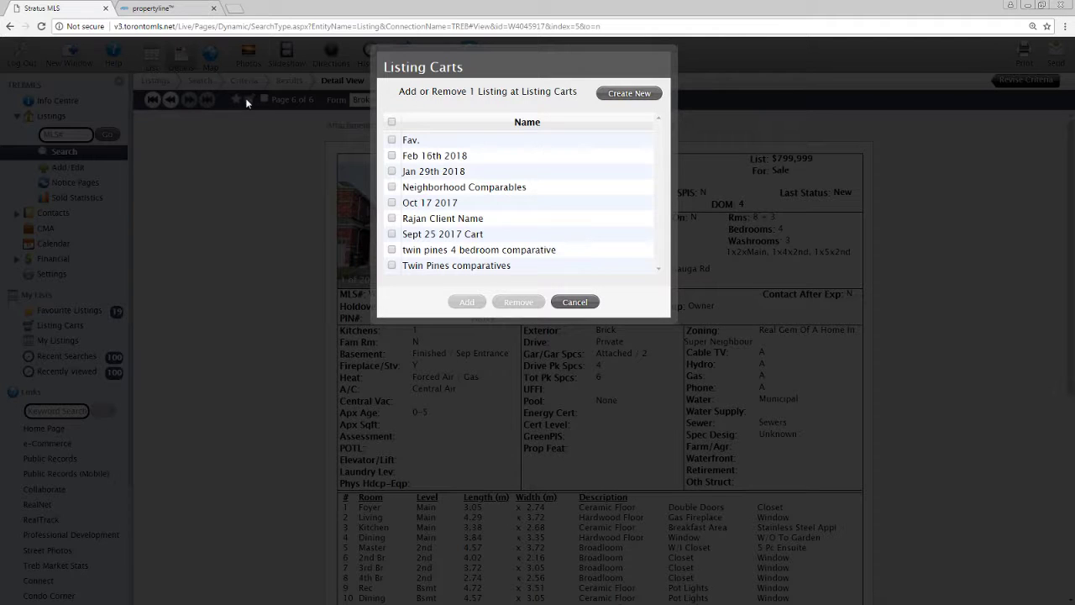
pyautogui.click(433, 218)
pyautogui.click(464, 302)
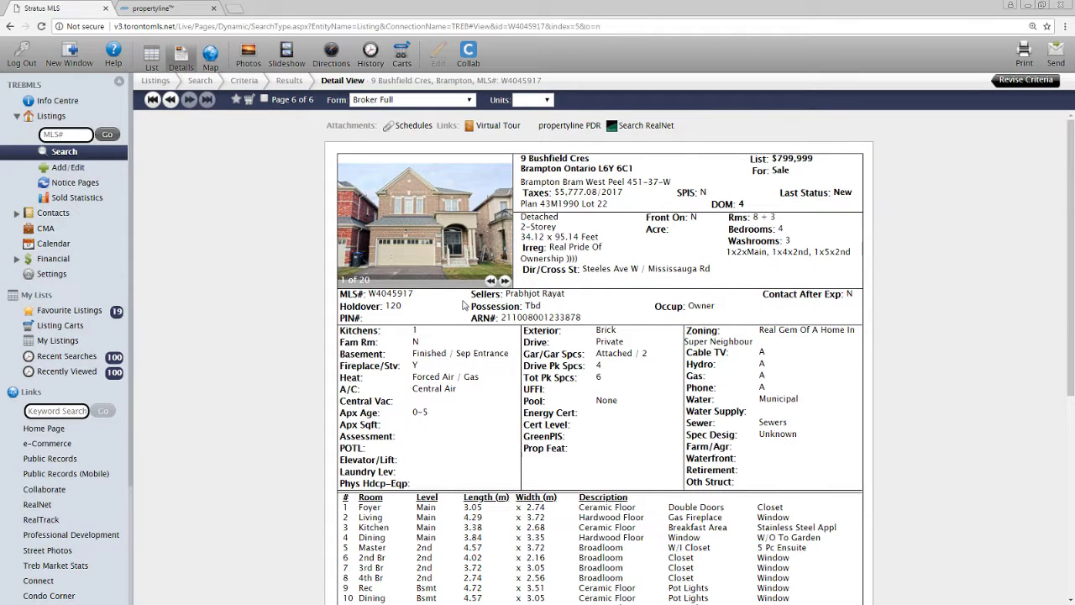
pyautogui.click(60, 325)
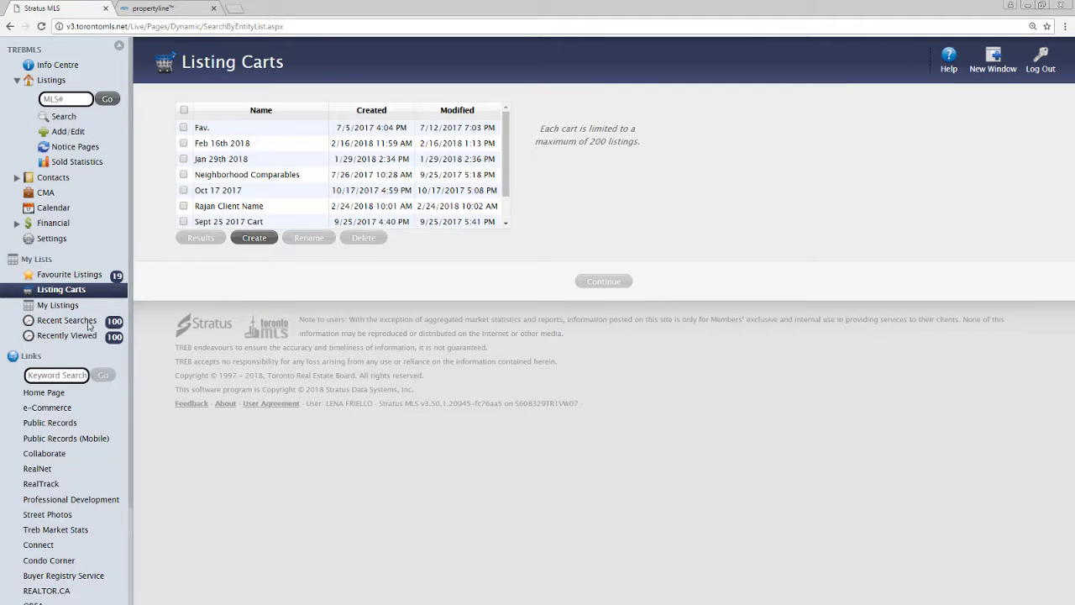
pyautogui.click(218, 207)
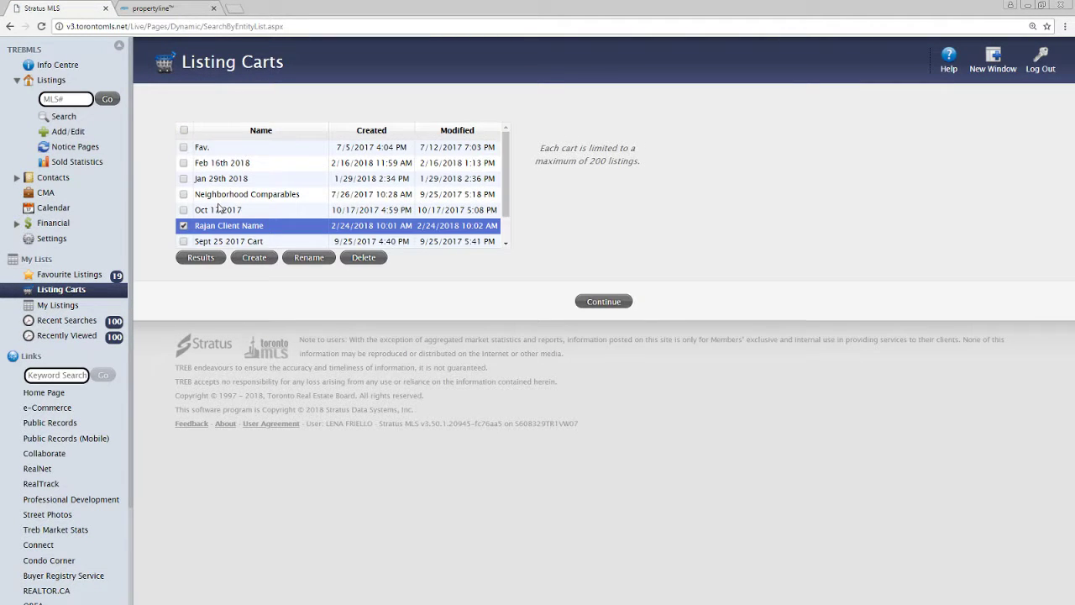
pyautogui.click(201, 257)
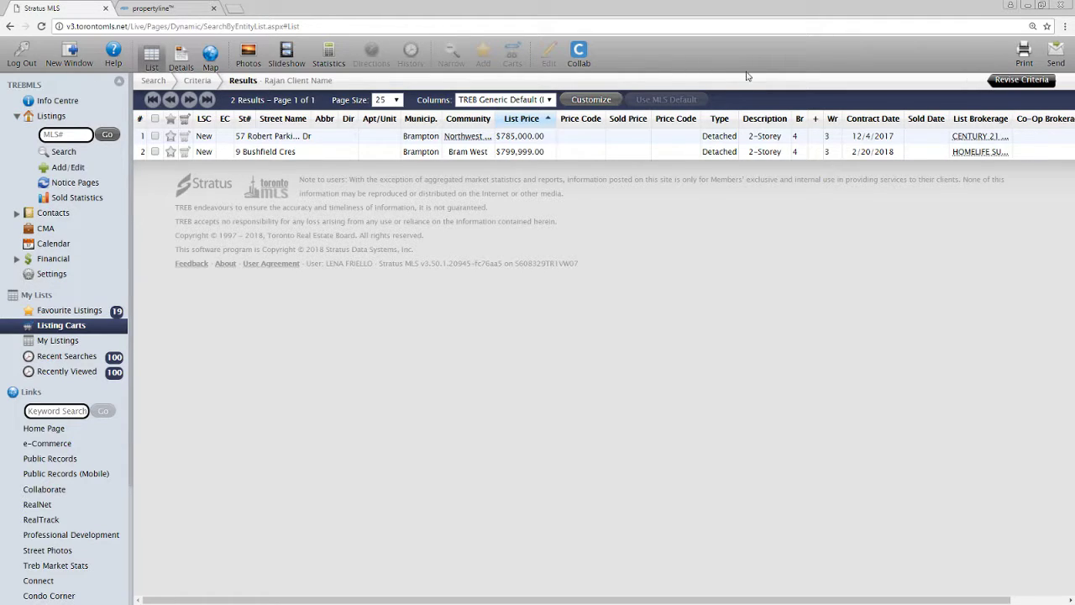
pyautogui.click(154, 118)
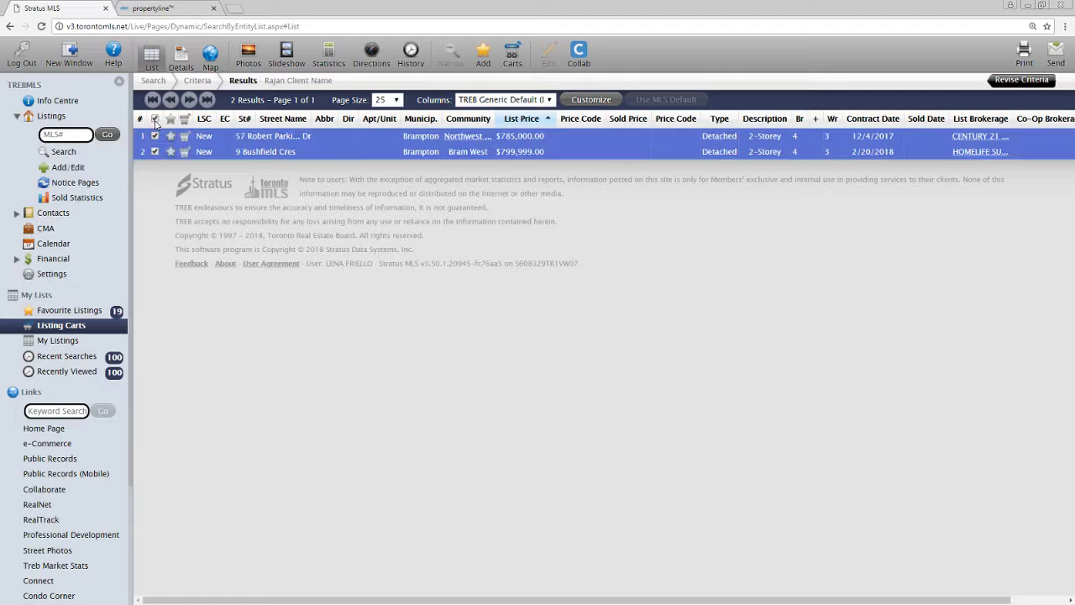
# Address an e-mail of the two selected listings to the client's e-mail, keeping the Client Full form.
pyautogui.click(1056, 55)
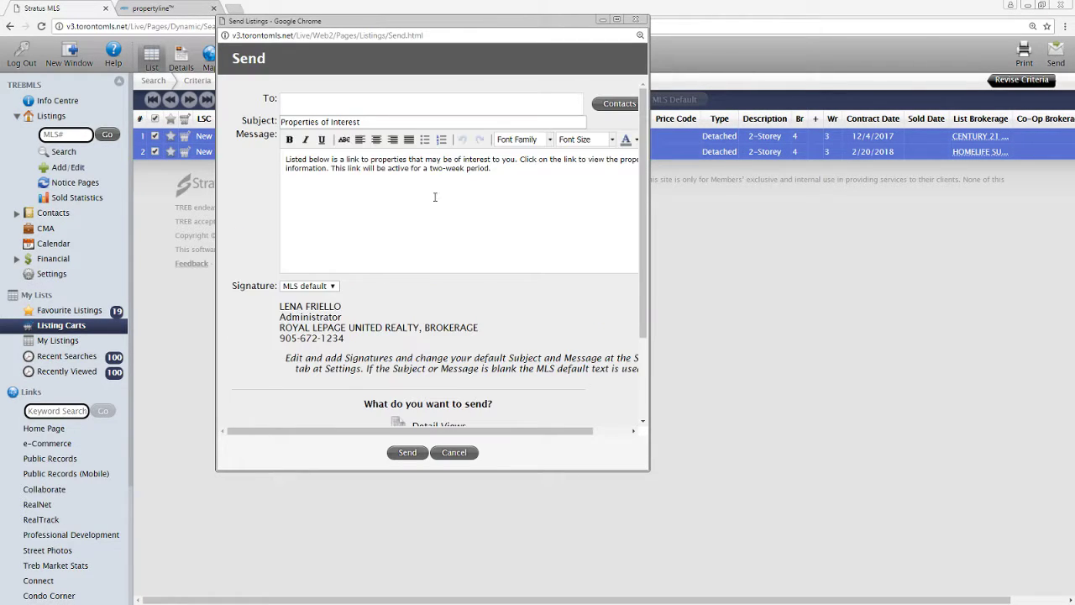
pyautogui.click(415, 107)
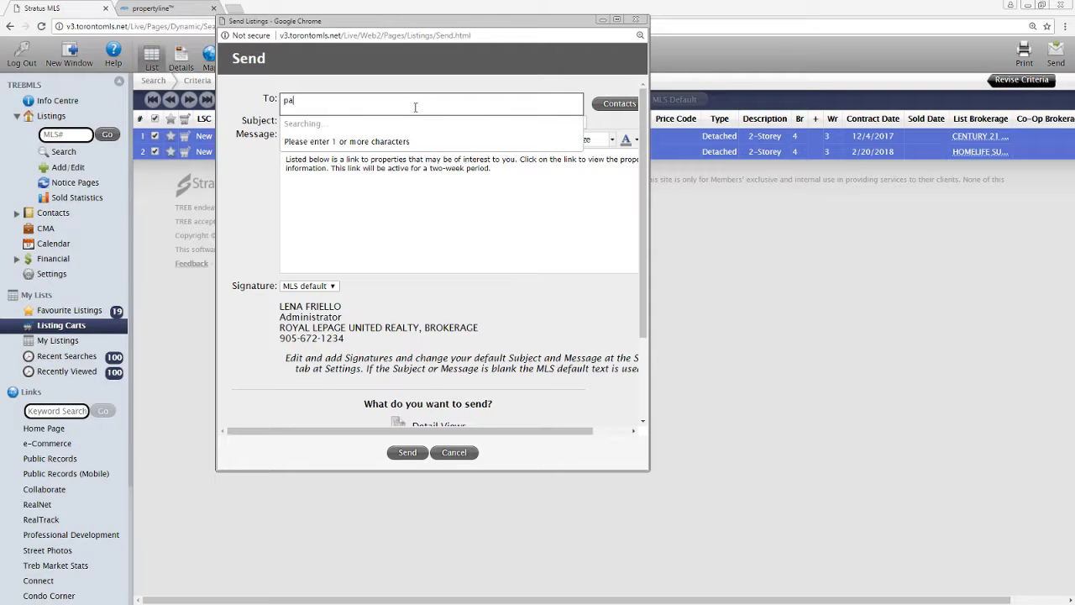
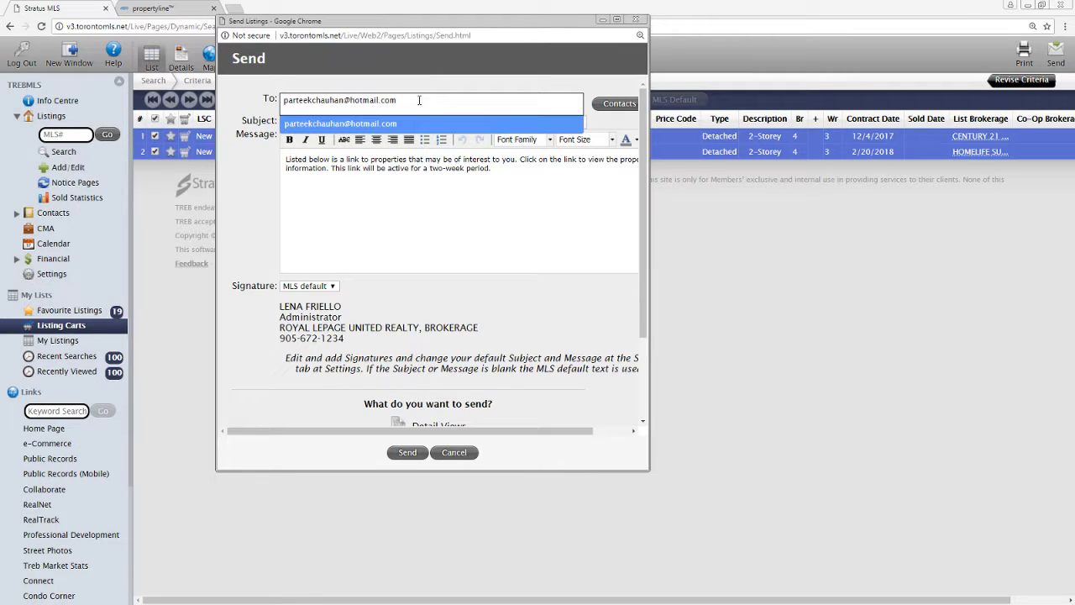
pyautogui.click(611, 232)
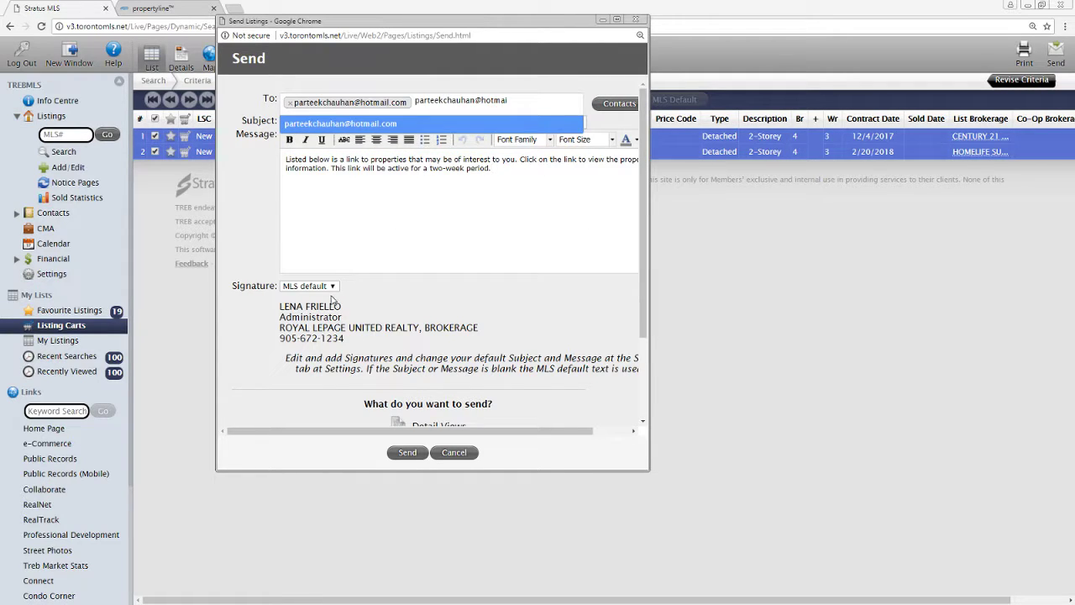
pyautogui.moveTo(642, 323); pyautogui.dragTo(504, 383)
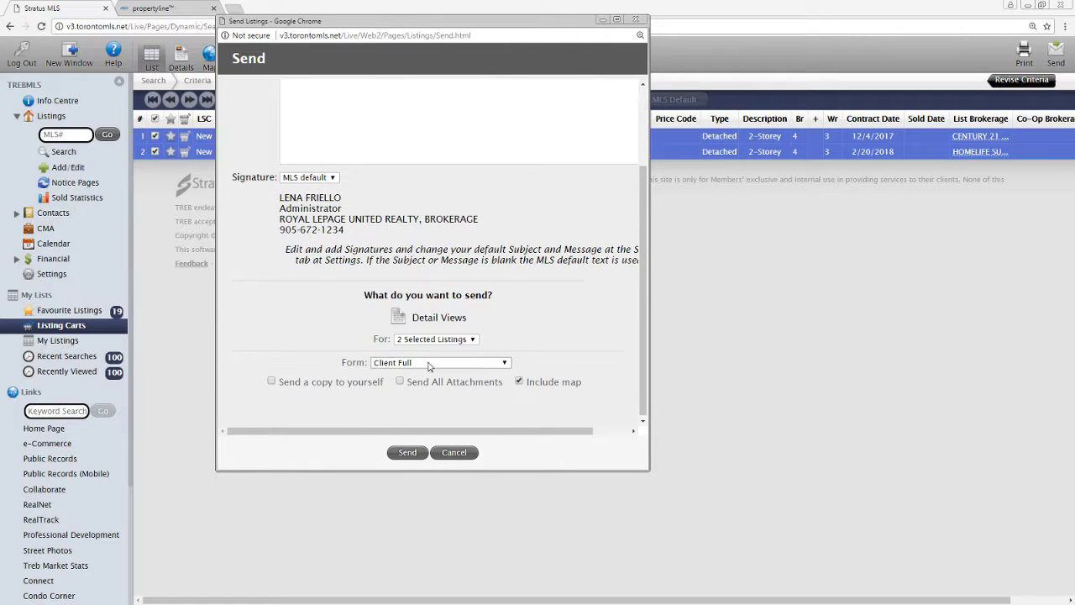
pyautogui.click(430, 363)
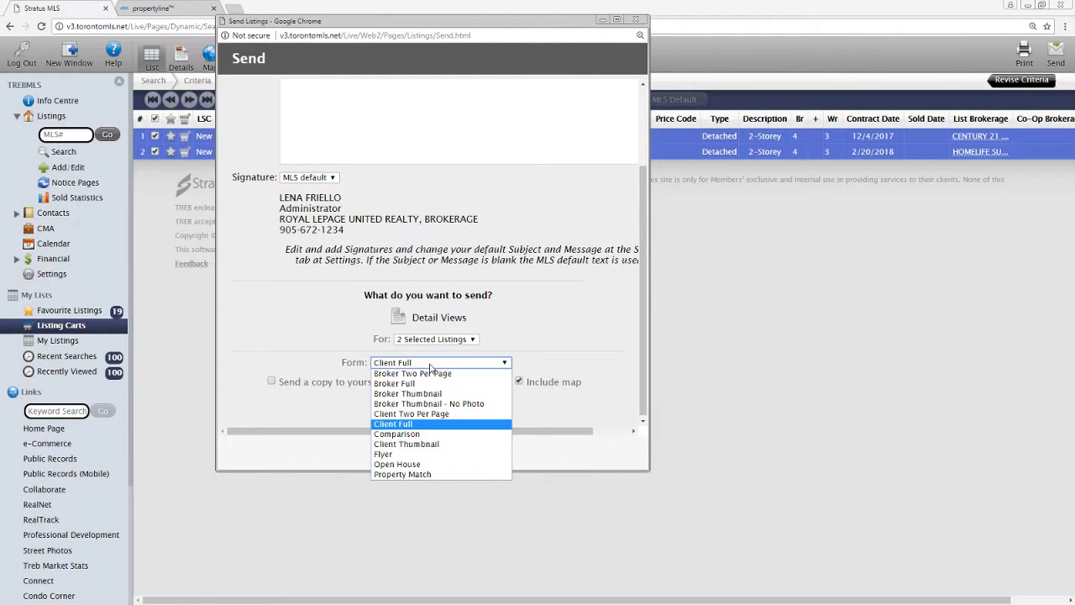
pyautogui.click(429, 365)
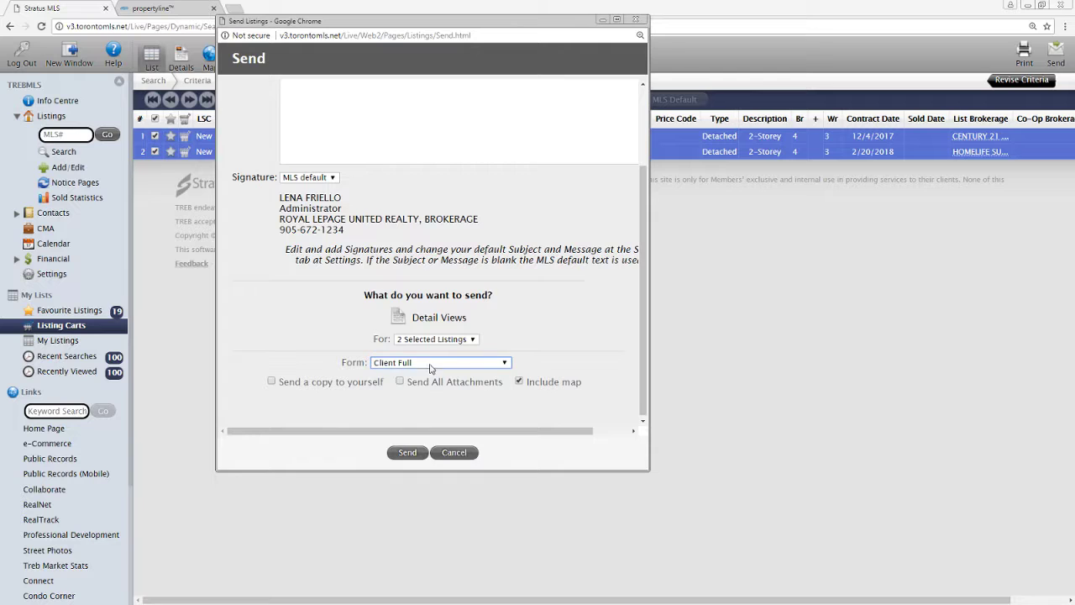
# Send the listings, acknowledge the Message Sent confirmation, and switch to the propertyline tab.
pyautogui.click(407, 452)
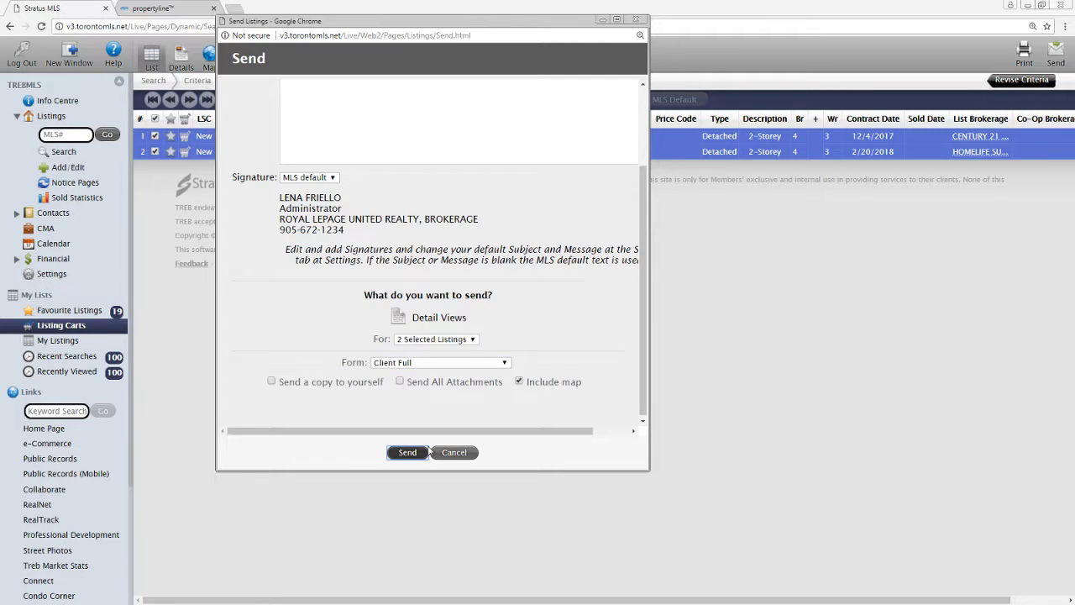
pyautogui.click(410, 452)
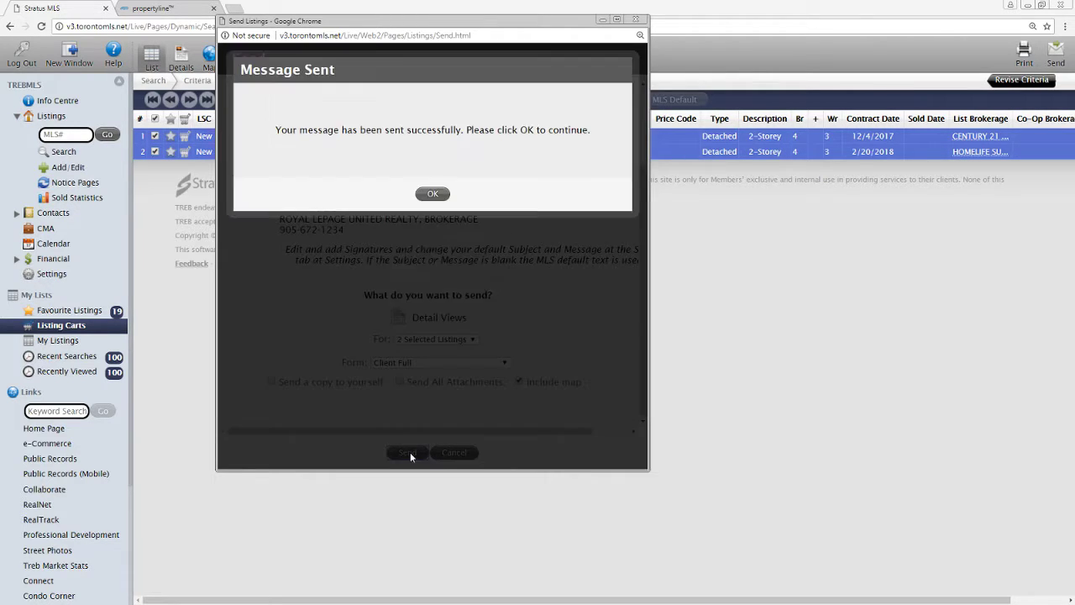
pyautogui.click(427, 193)
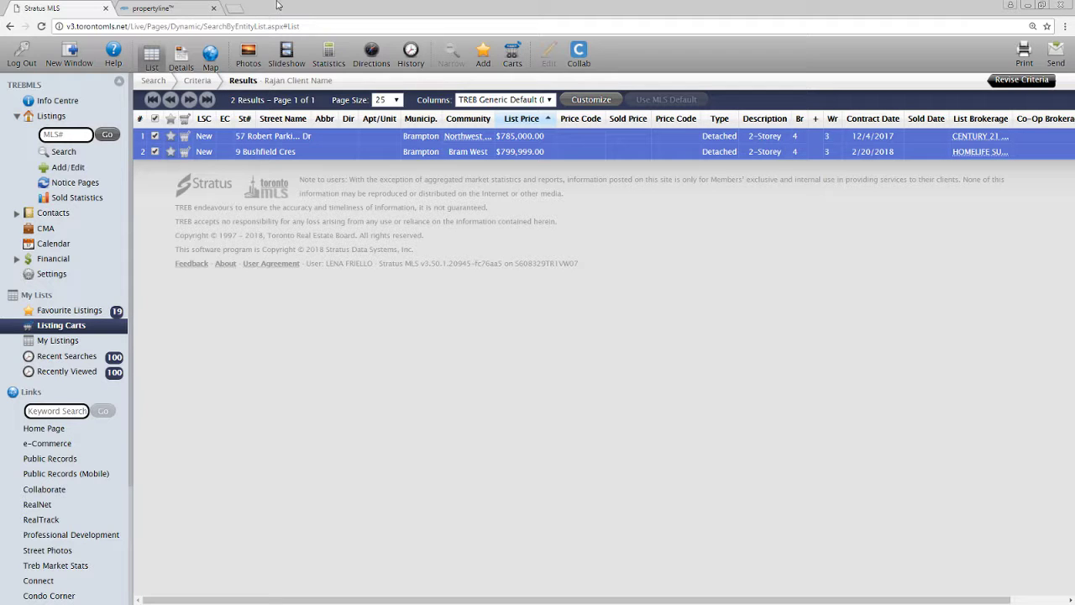
pyautogui.click(160, 10)
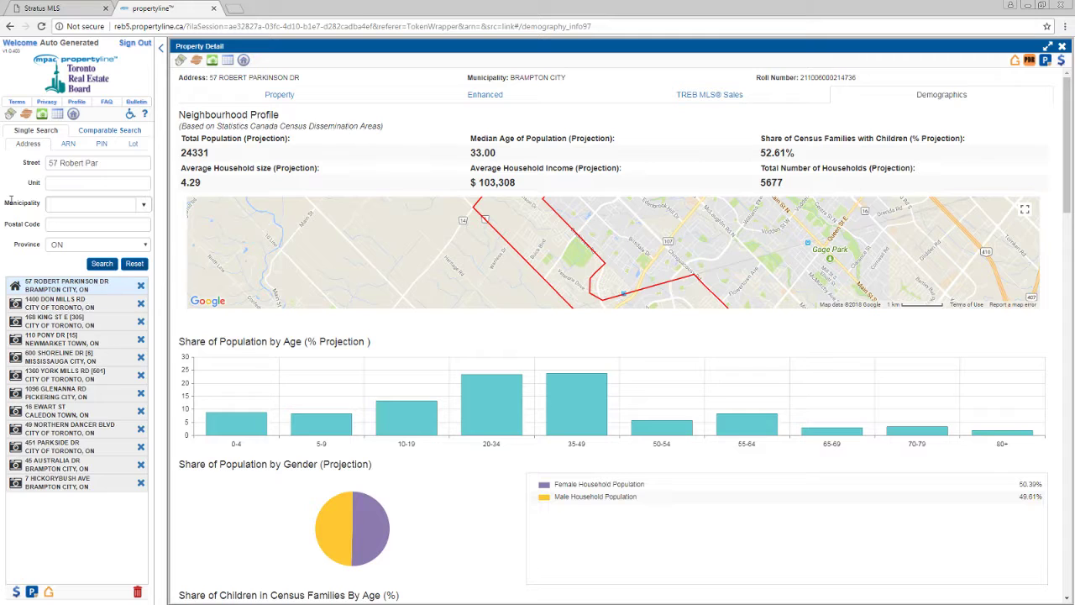
# Show the Property tab's assessment information and generate a Property Detail Report with all components checked.
pyautogui.click(281, 95)
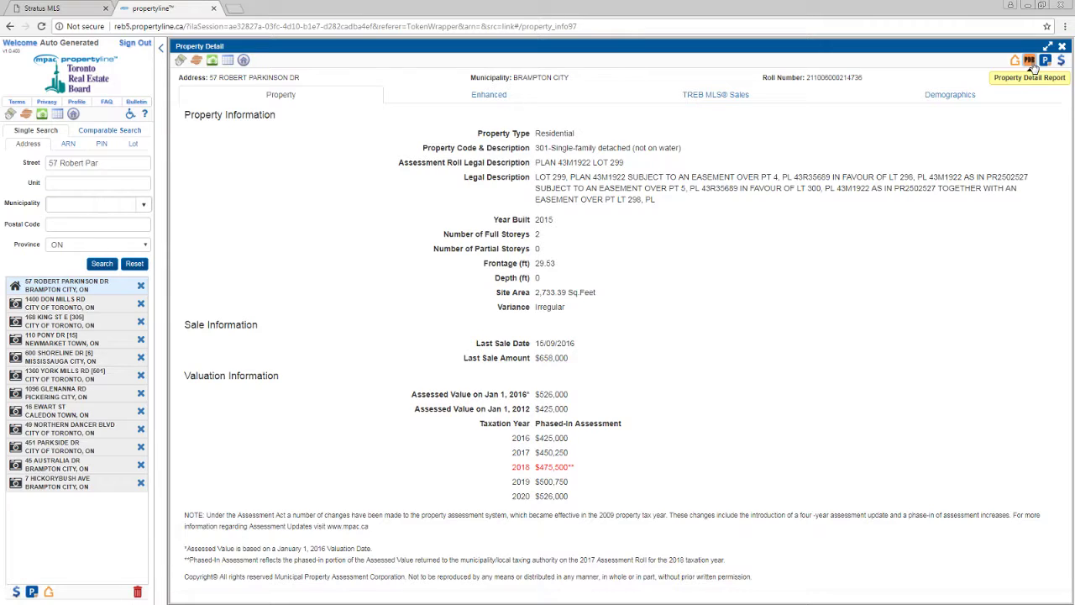
pyautogui.click(1031, 61)
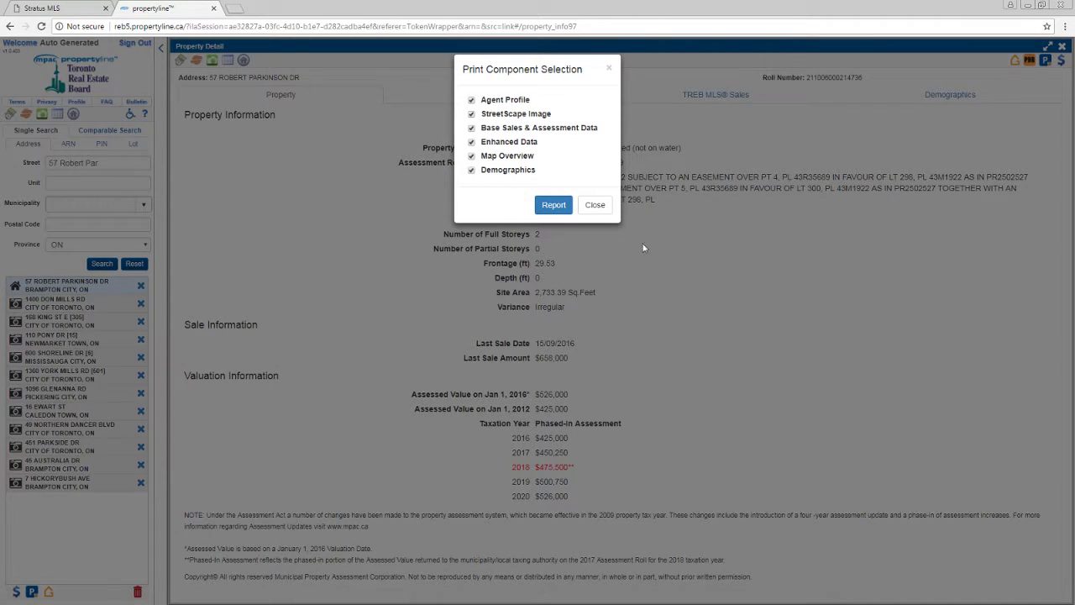
pyautogui.click(551, 206)
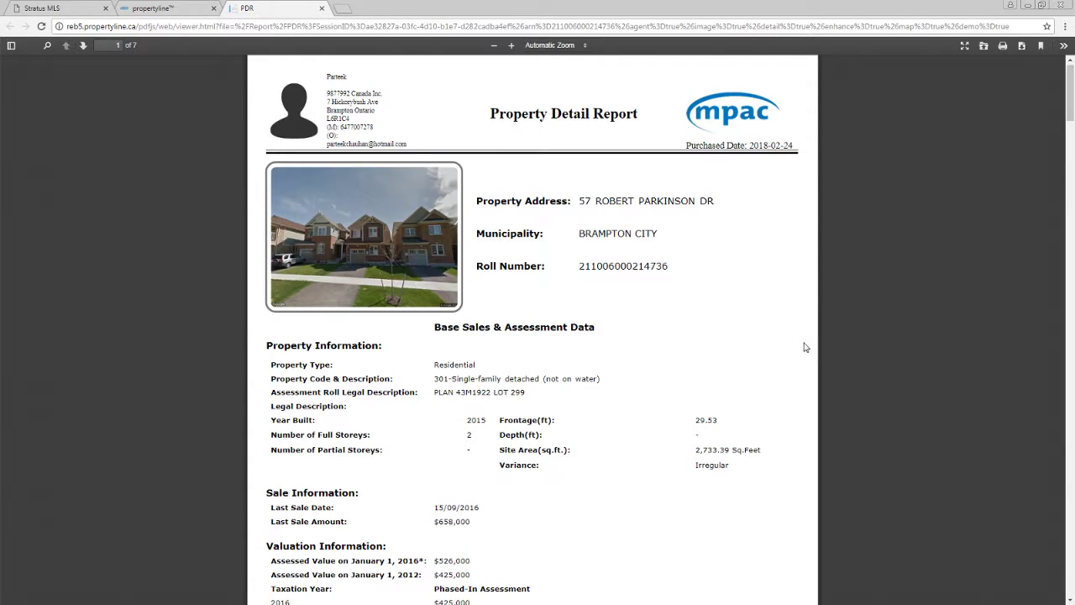
# Scroll through the 7-page Property Detail Report PDF, then drag back up to page 1.
pyautogui.scroll(-12, 835, 336)
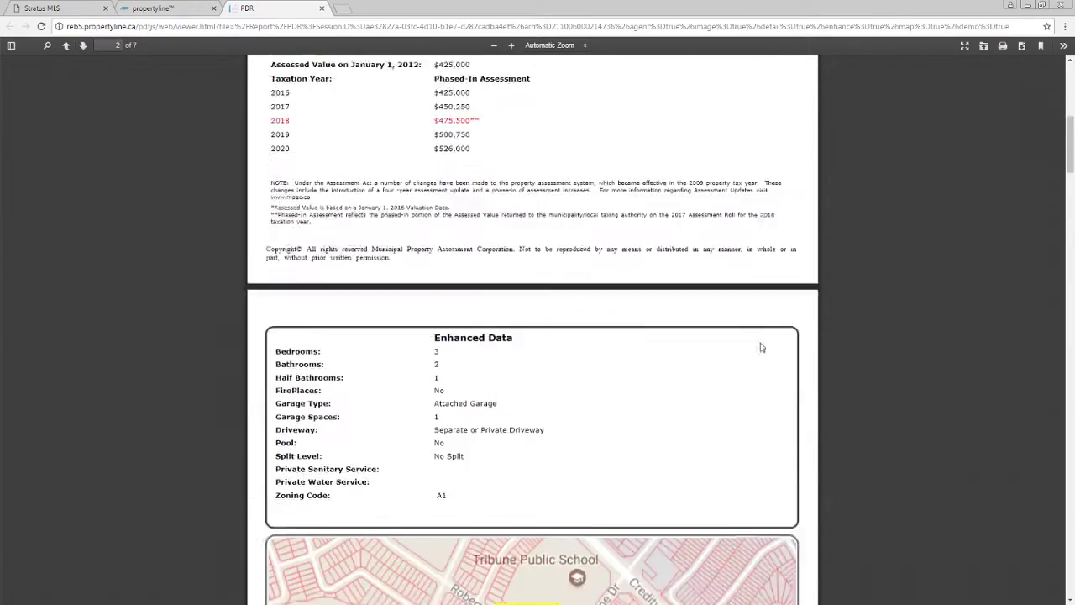
pyautogui.scroll(-10, 765, 347)
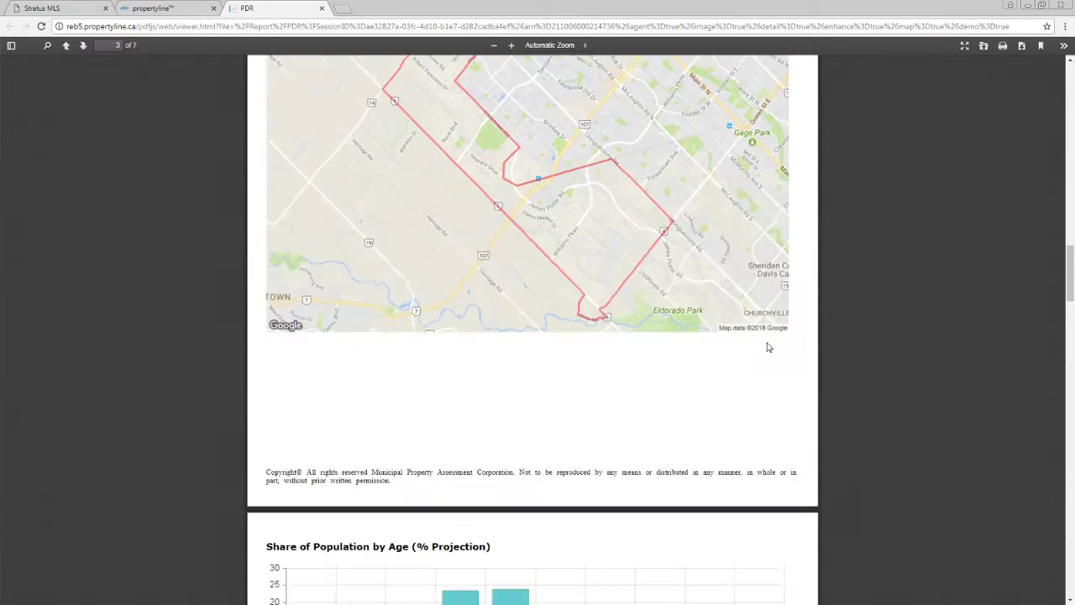
pyautogui.scroll(-15, 769, 345)
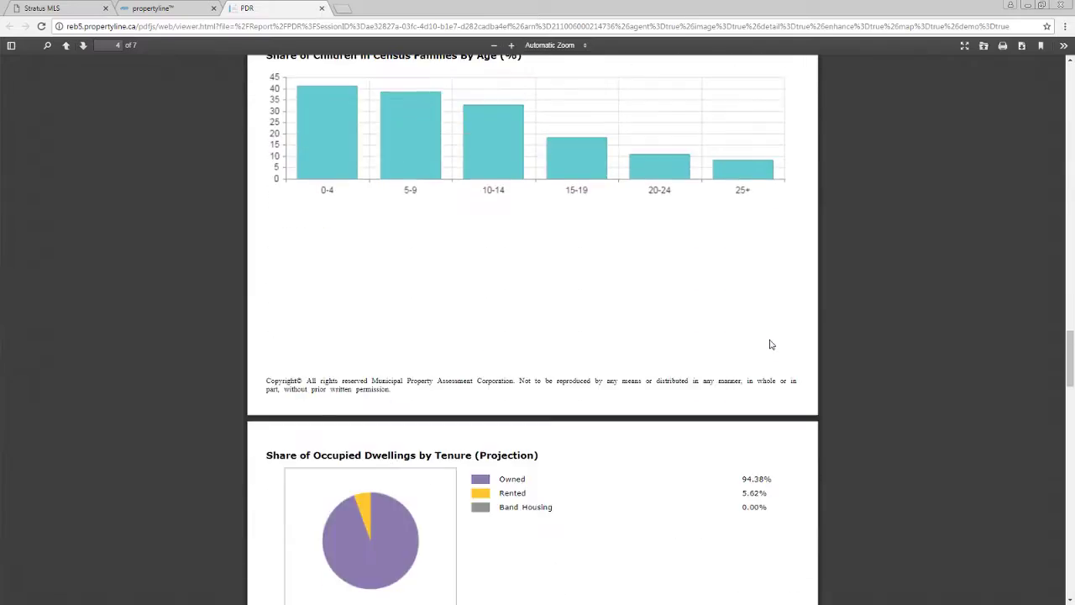
pyautogui.scroll(-15, 771, 345)
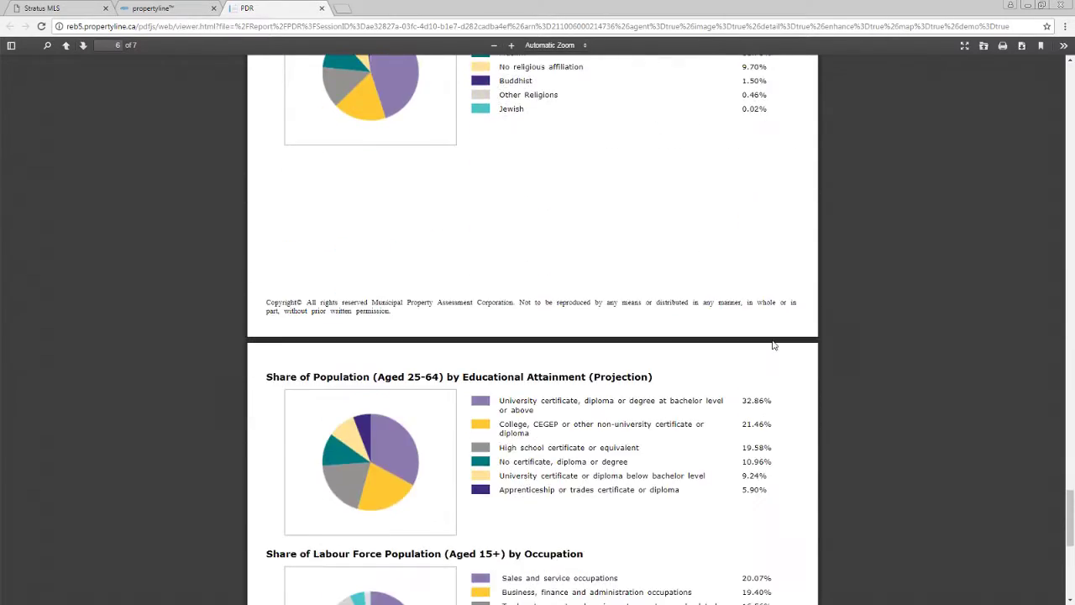
pyautogui.scroll(-2, 776, 346)
pyautogui.scroll(18, 775, 327)
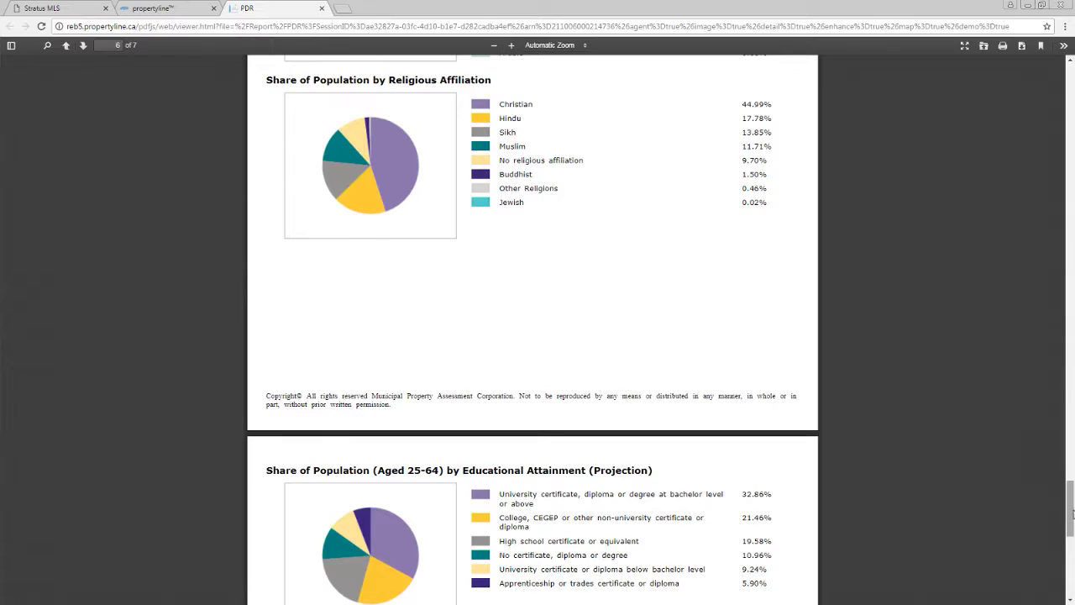
pyautogui.rightClick(1071, 378)
pyautogui.moveTo(1072, 508); pyautogui.dragTo(1072, 175)
pyautogui.click(1072, 378)
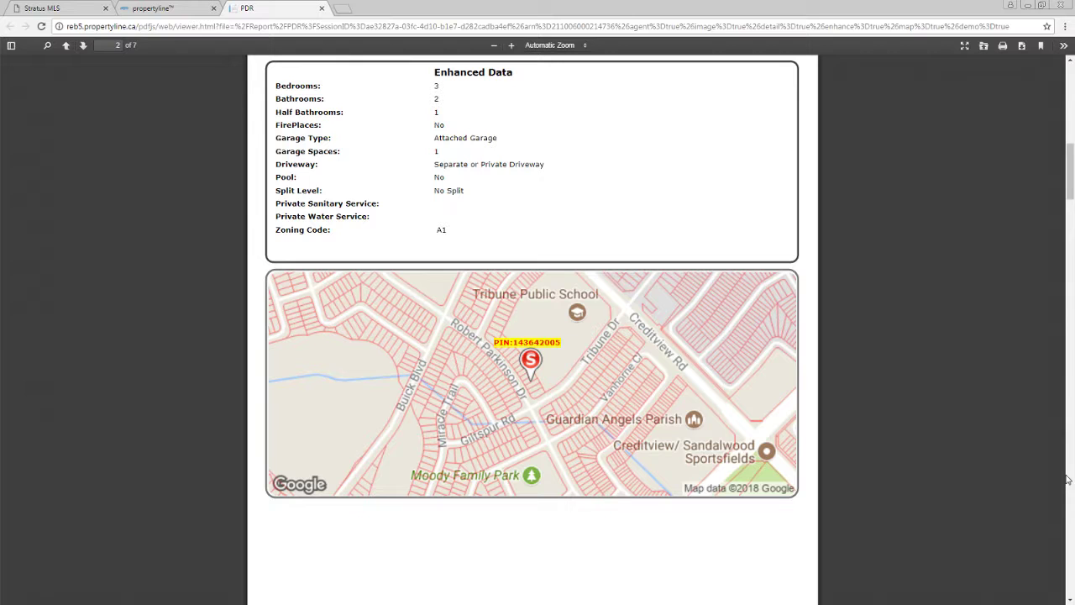
pyautogui.moveTo(1070, 172); pyautogui.dragTo(1060, 84)
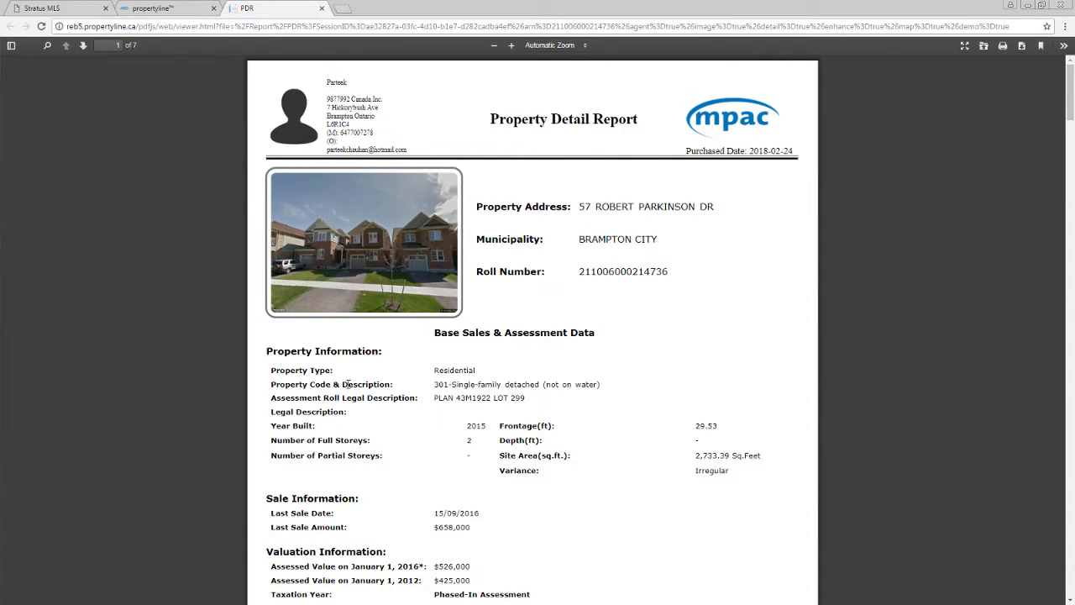
pyautogui.moveTo(574, 384); pyautogui.dragTo(554, 400)
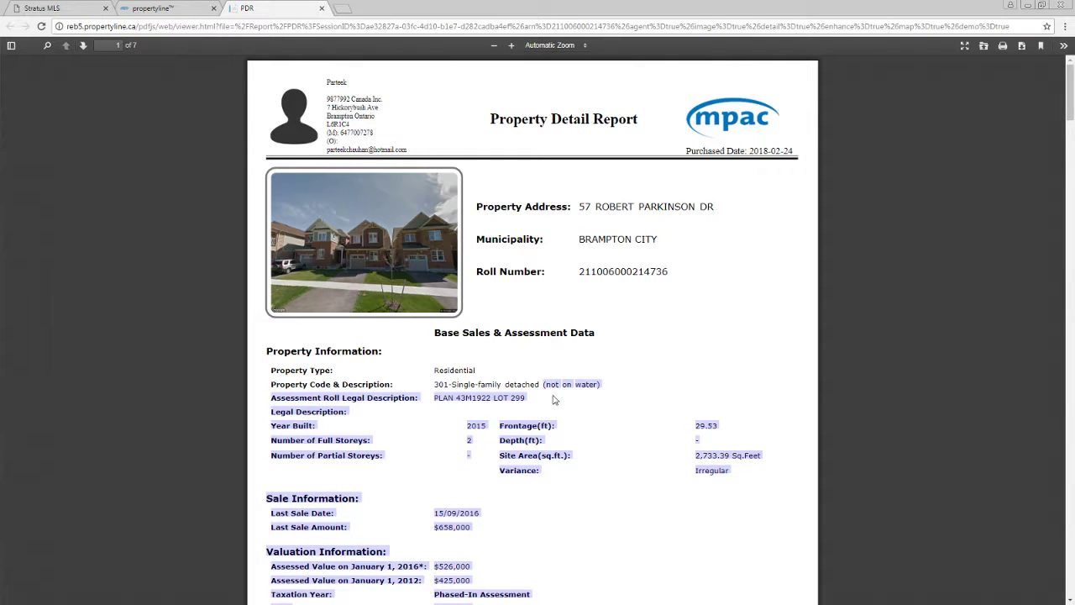
pyautogui.click(554, 400)
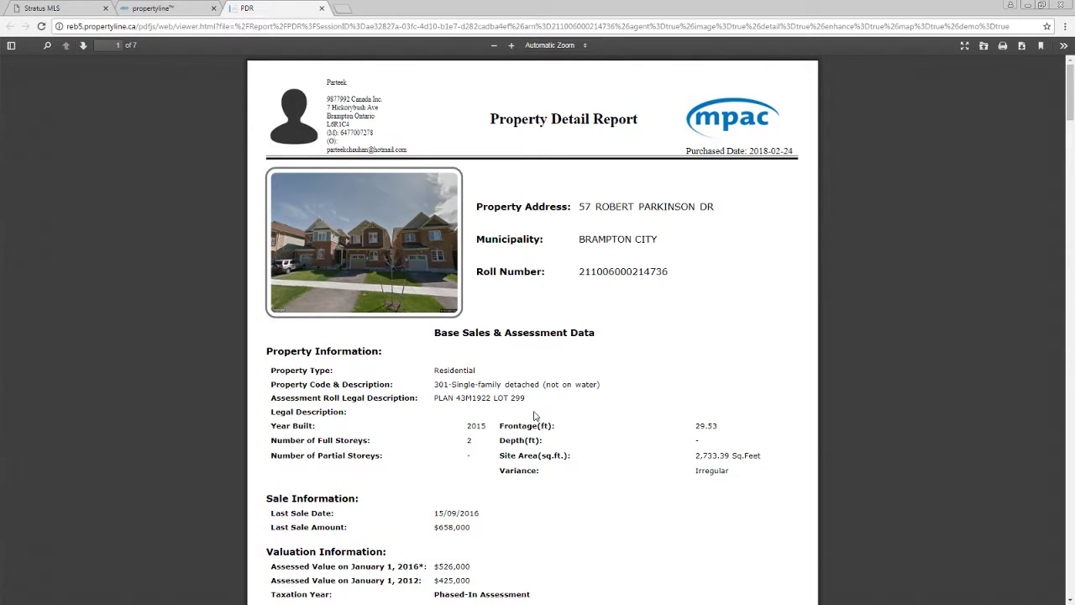
pyautogui.scroll(-3, 636, 473)
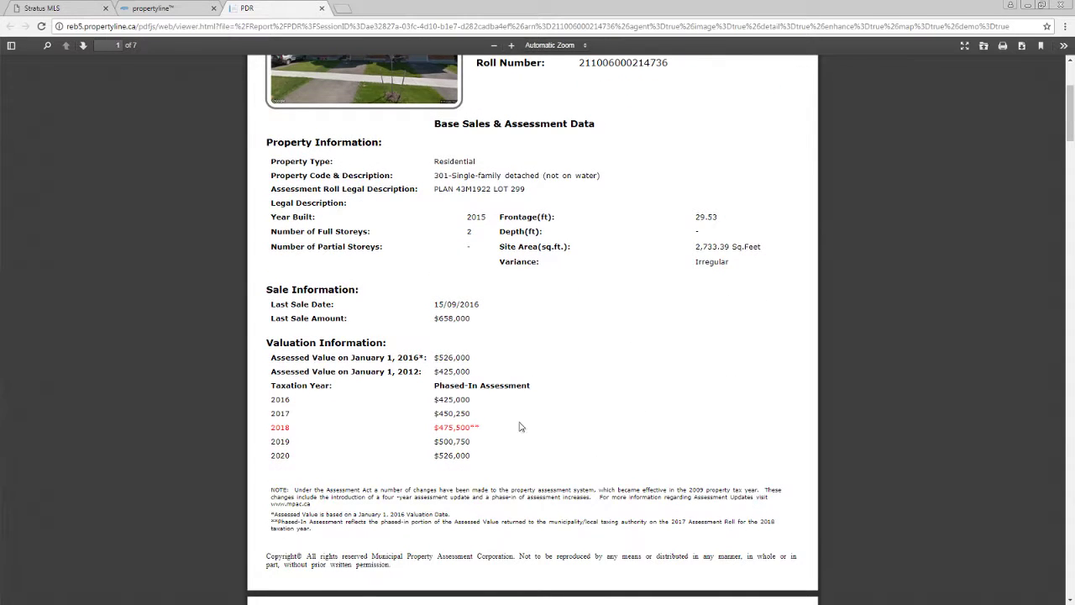
pyautogui.scroll(1, 563, 247)
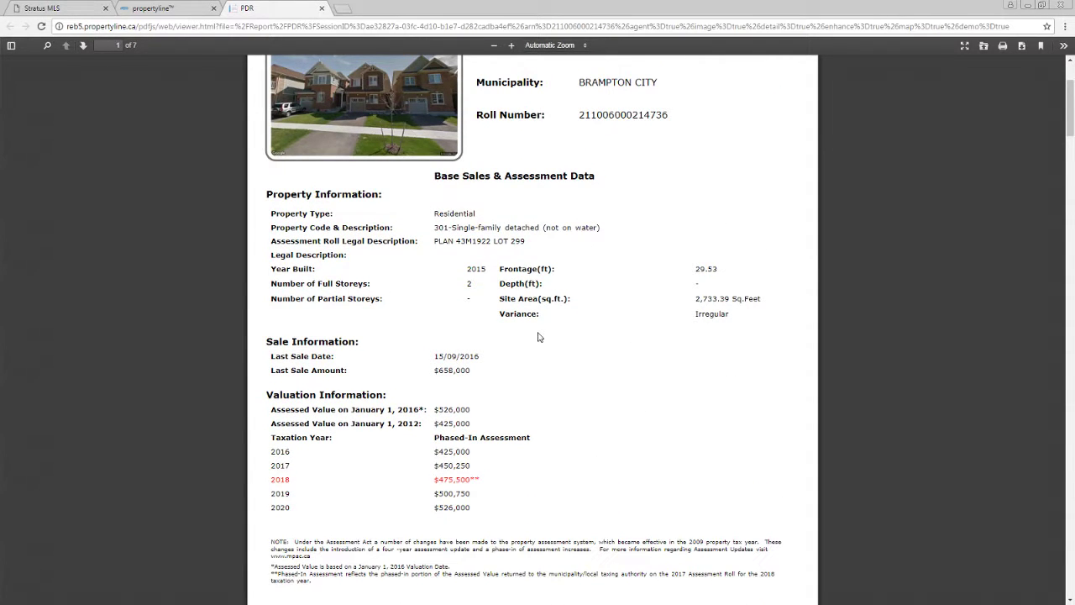
pyautogui.scroll(3, 481, 306)
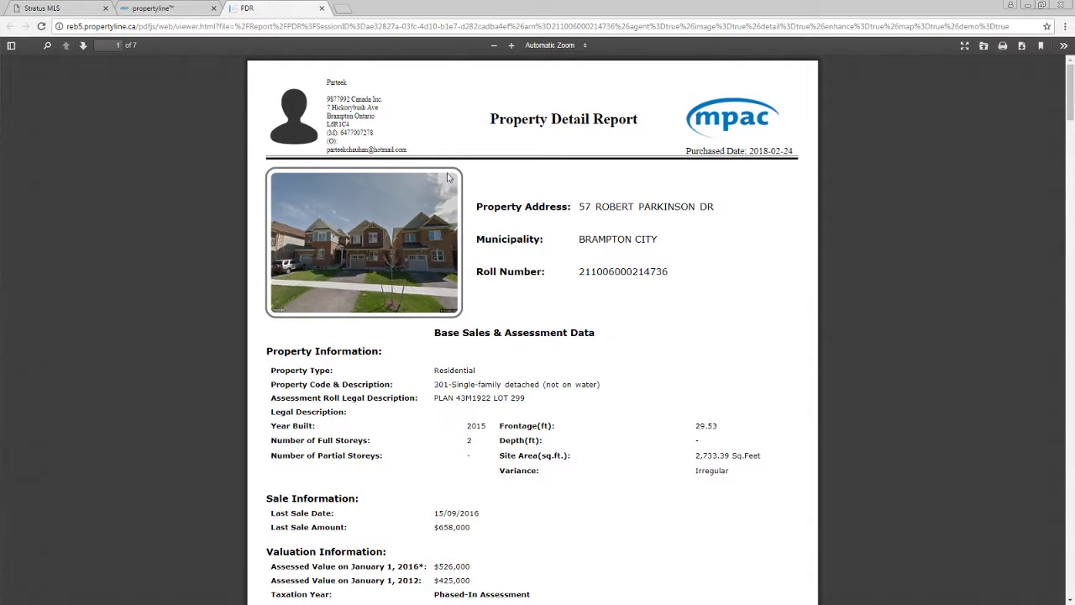
pyautogui.click(168, 10)
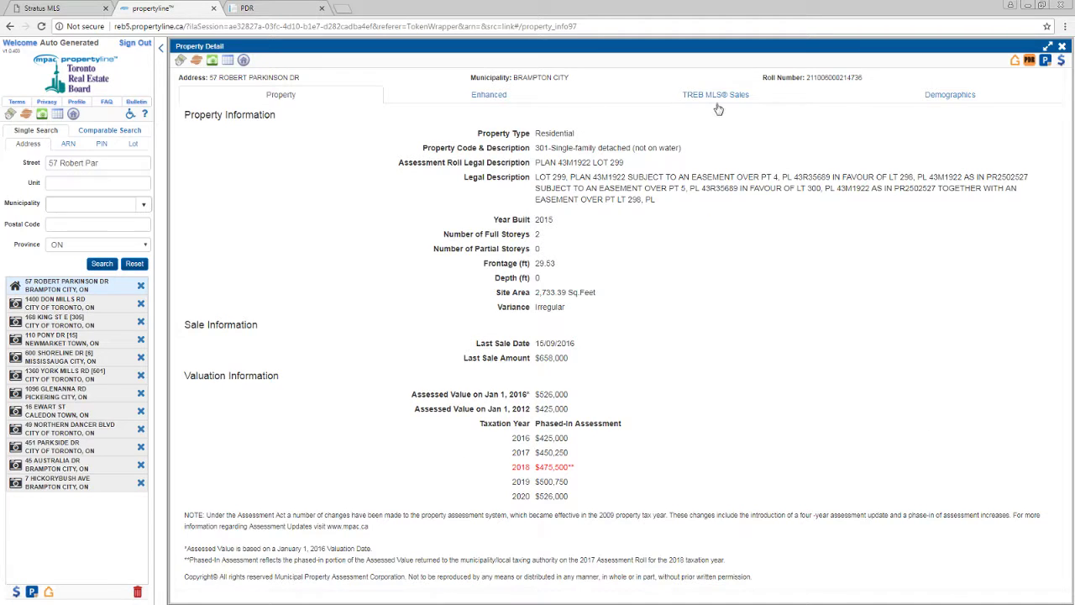
# Check the unavailable TREB MLS® Sales history and the PDR report, then go back to Stratus MLS.
pyautogui.click(715, 102)
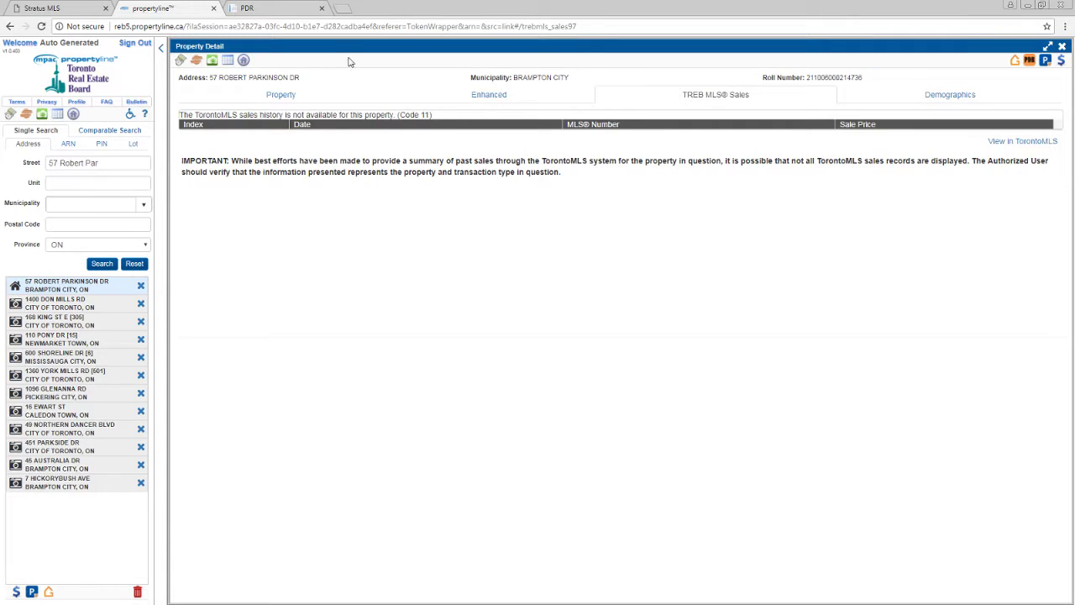
pyautogui.click(240, 8)
pyautogui.scroll(-2, 609, 549)
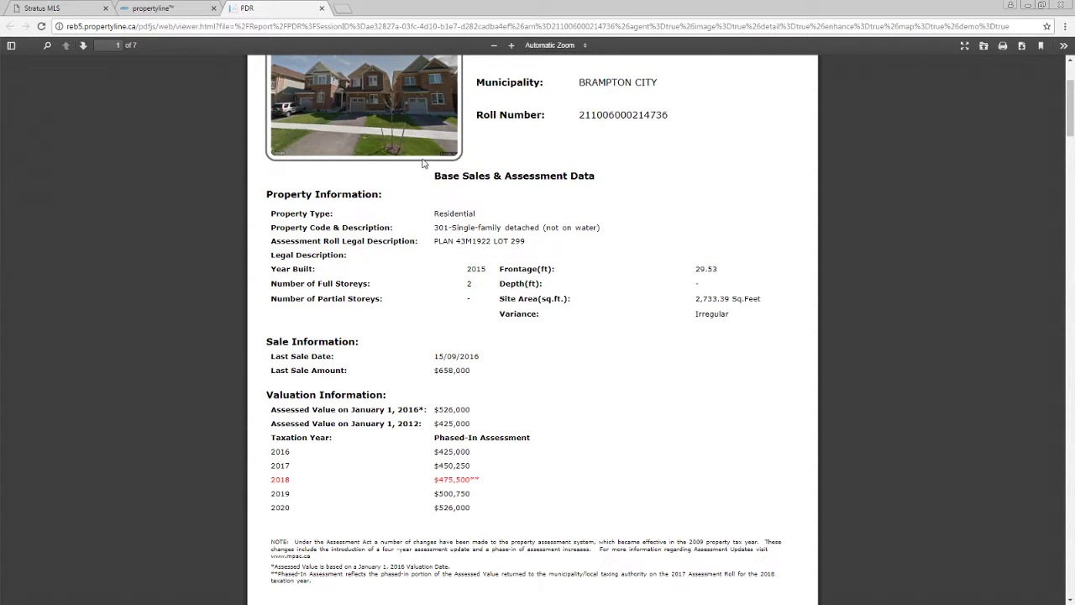
pyautogui.scroll(2, 512, 298)
pyautogui.click(207, 7)
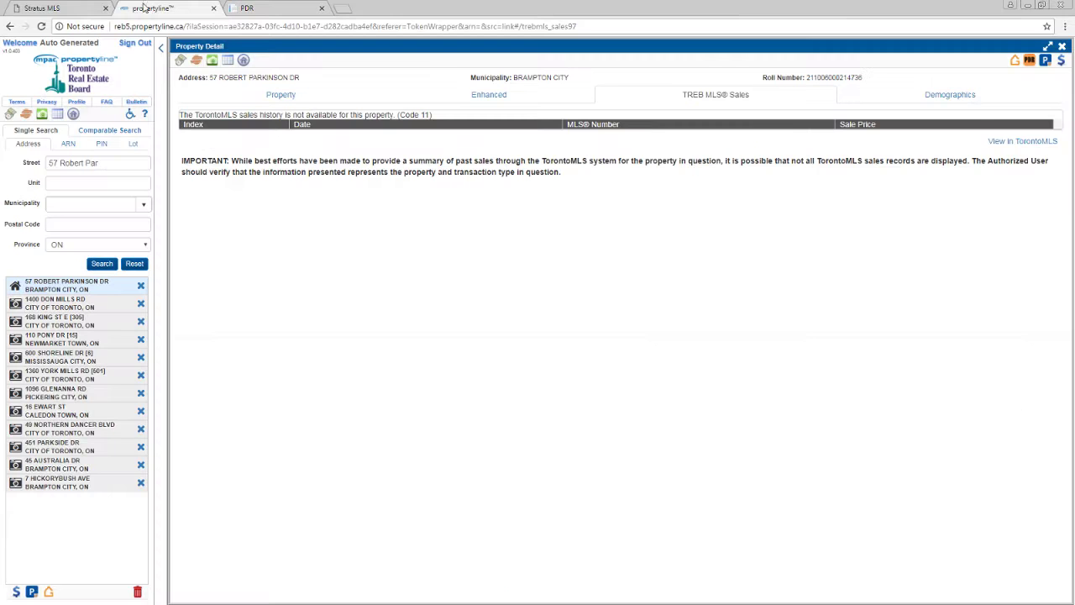
pyautogui.click(69, 6)
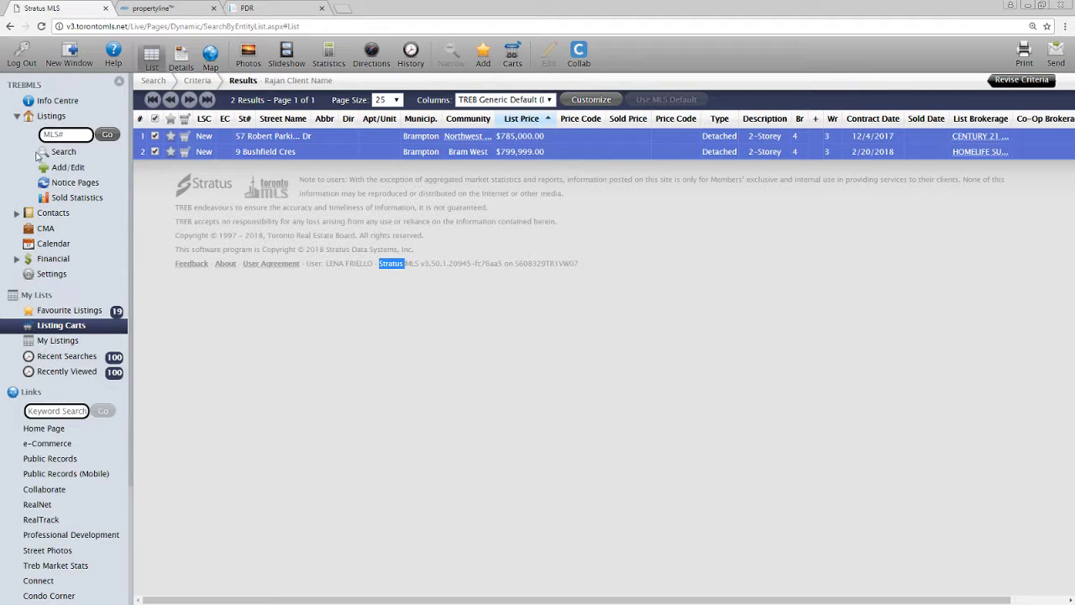
# Start a new Residential Freehold sale search that includes Unavailable and archived listings.
pyautogui.click(63, 152)
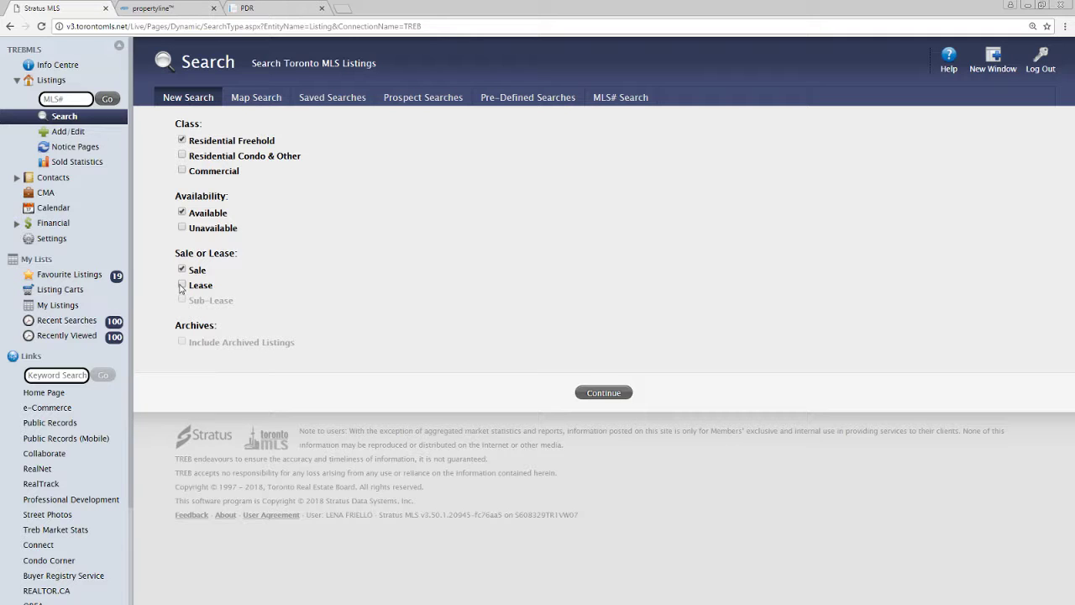
pyautogui.click(182, 228)
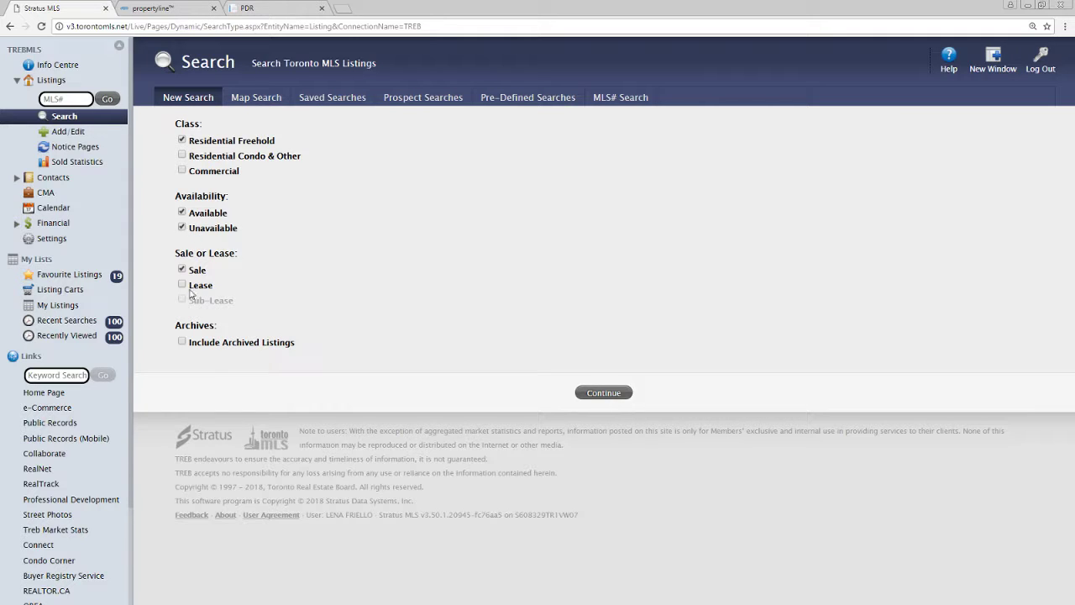
pyautogui.click(182, 342)
pyautogui.click(625, 392)
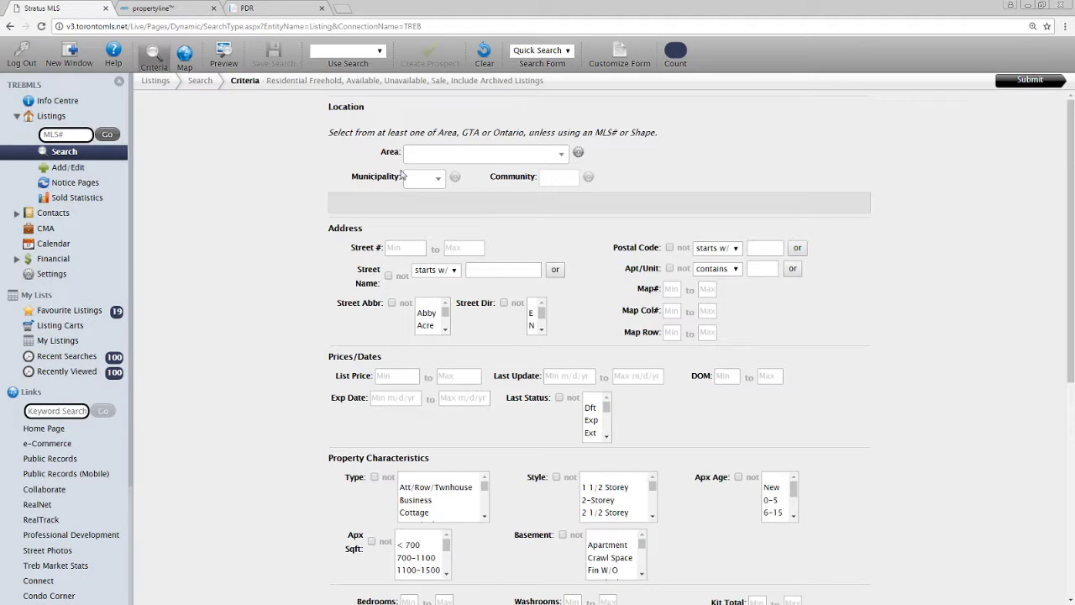
# Set the area to Peel and municipality to Brampton, with street numbers 1 to 150.
pyautogui.click(429, 159)
pyautogui.write('peel')
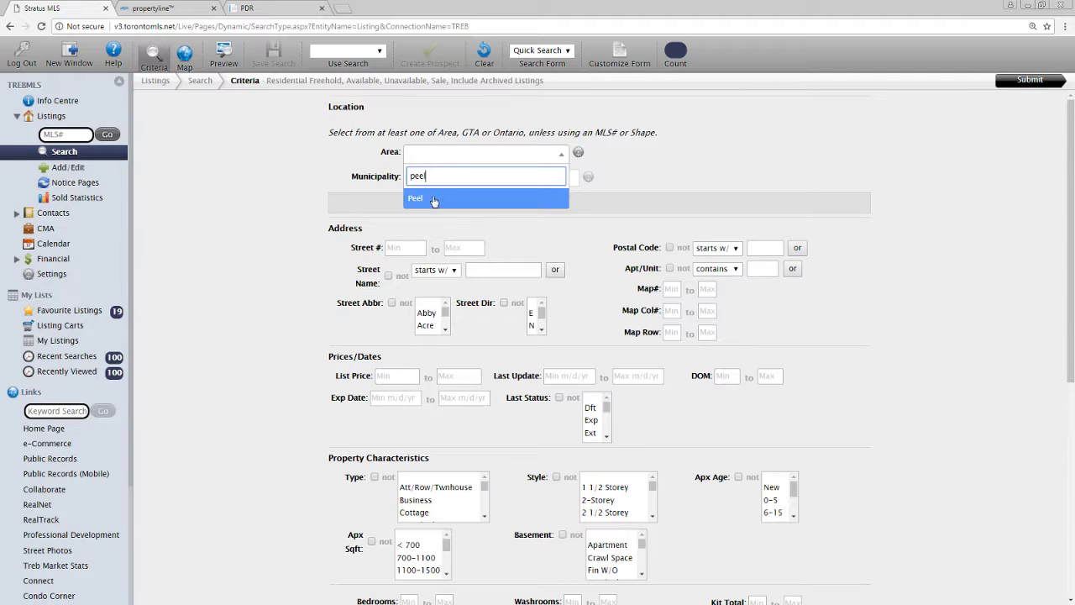
pyautogui.click(433, 200)
pyautogui.click(424, 178)
pyautogui.click(433, 230)
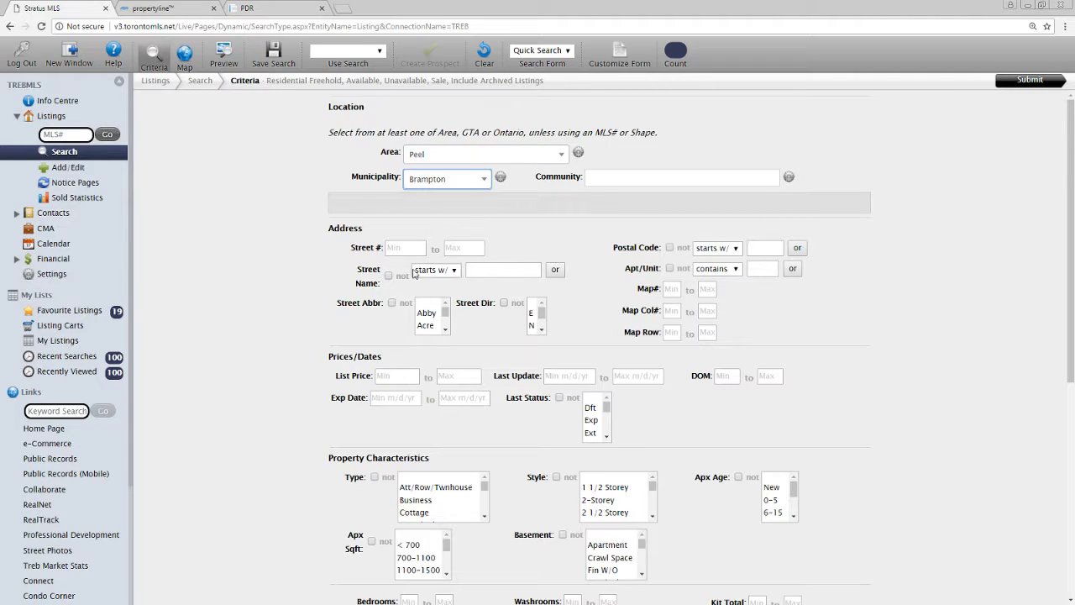
pyautogui.click(418, 251)
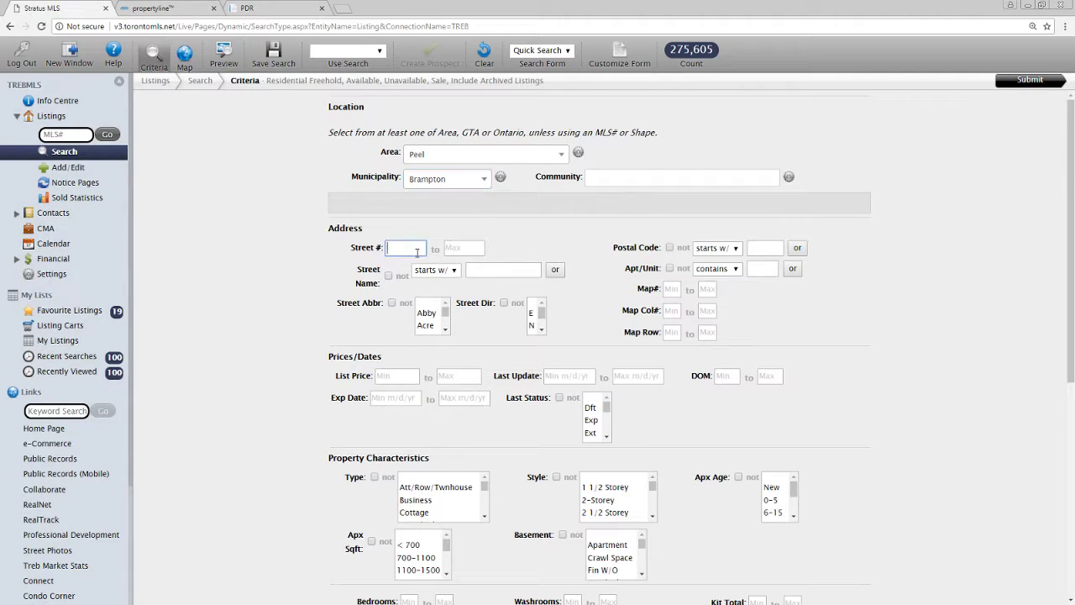
pyautogui.write('1')
pyautogui.click(462, 247)
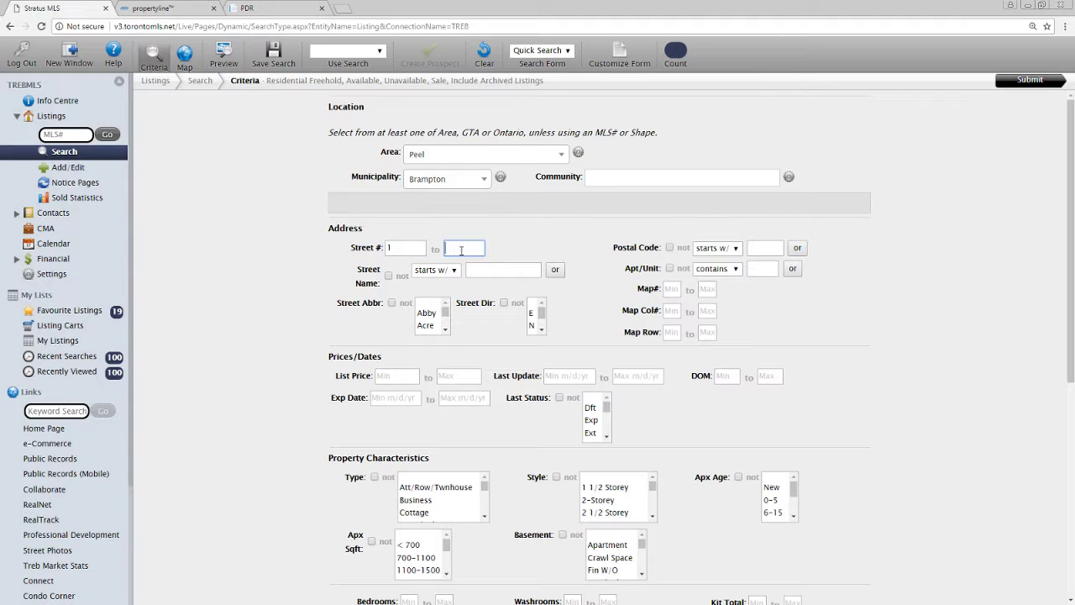
pyautogui.write('150')
# Match street names containing 'hickorybush', updating the count to 134.
pyautogui.click(520, 272)
pyautogui.click(447, 271)
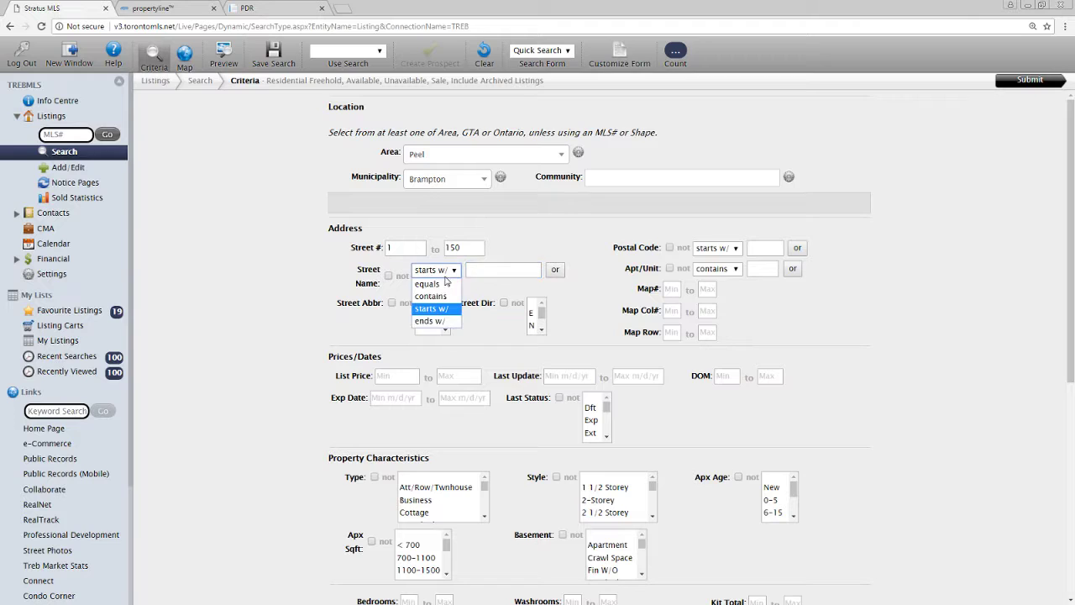
pyautogui.click(451, 296)
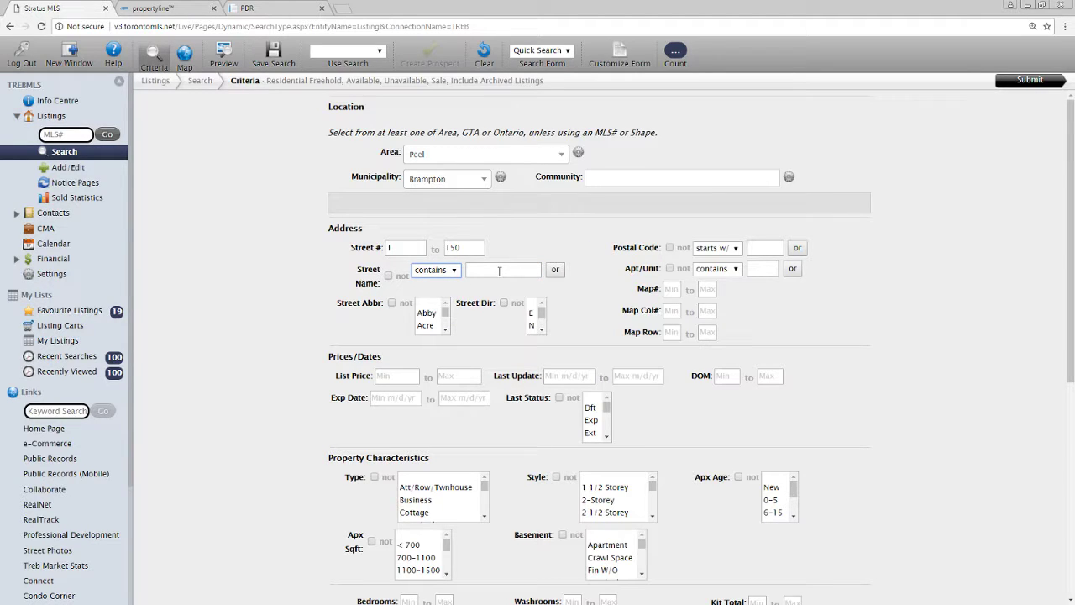
pyautogui.click(498, 271)
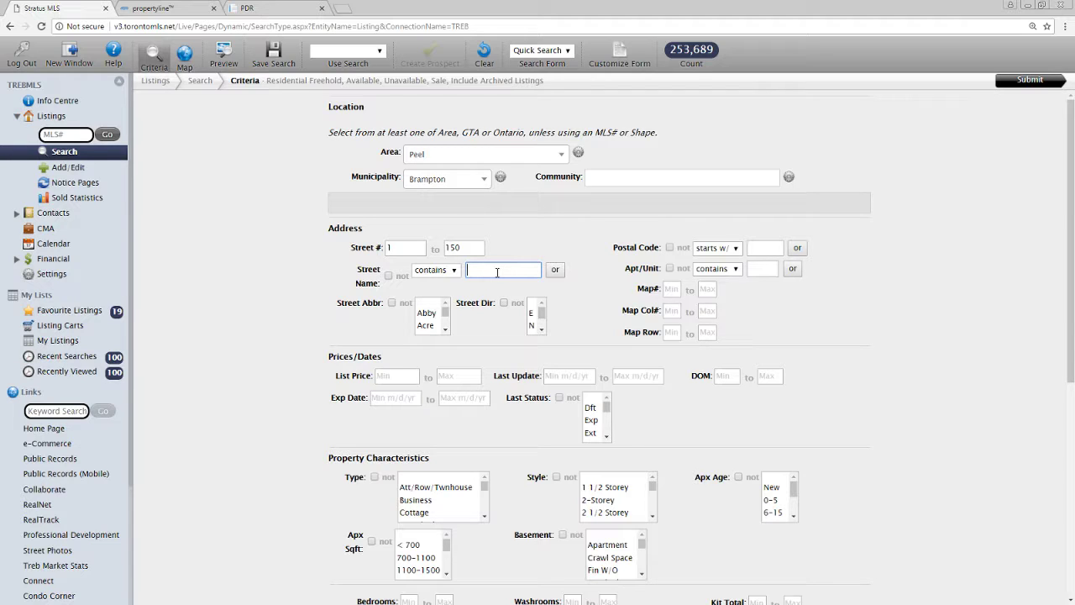
pyautogui.write('hic')
pyautogui.write('k')
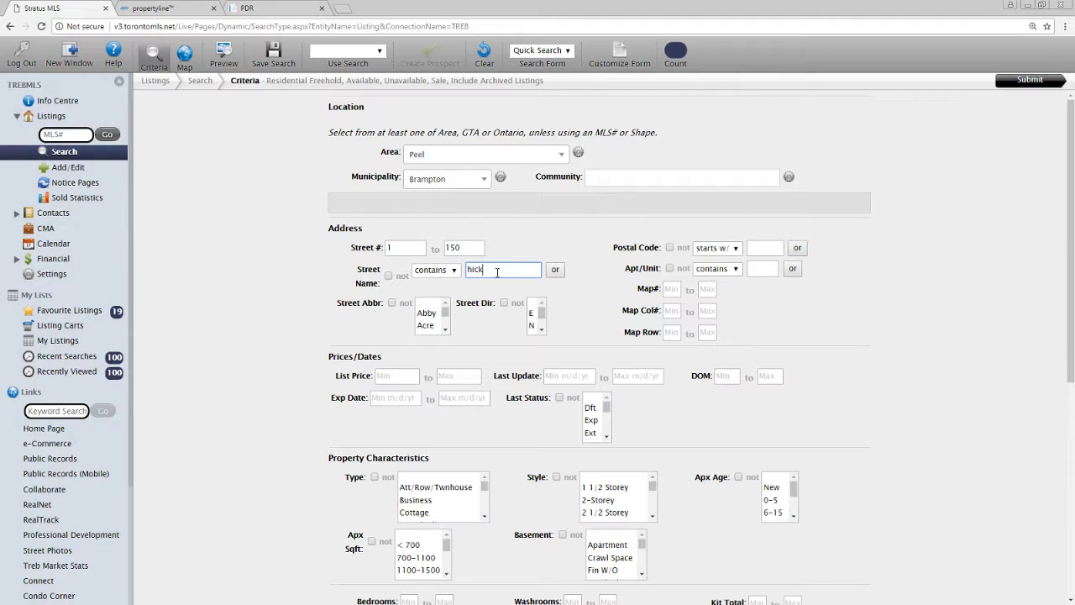
pyautogui.write('orybush')
pyautogui.click(264, 314)
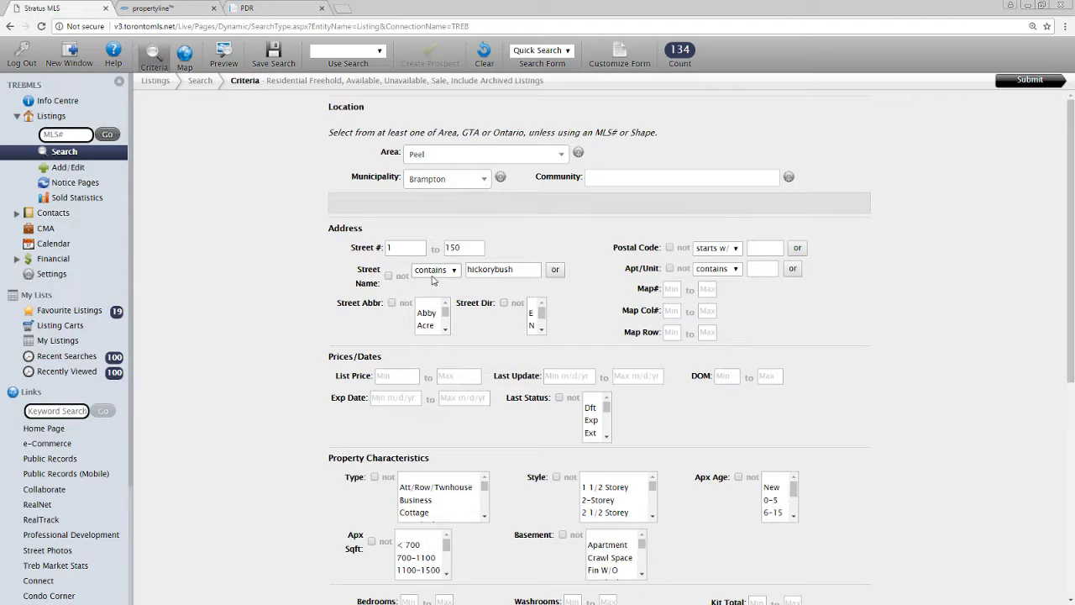
pyautogui.moveTo(516, 271); pyautogui.dragTo(461, 263)
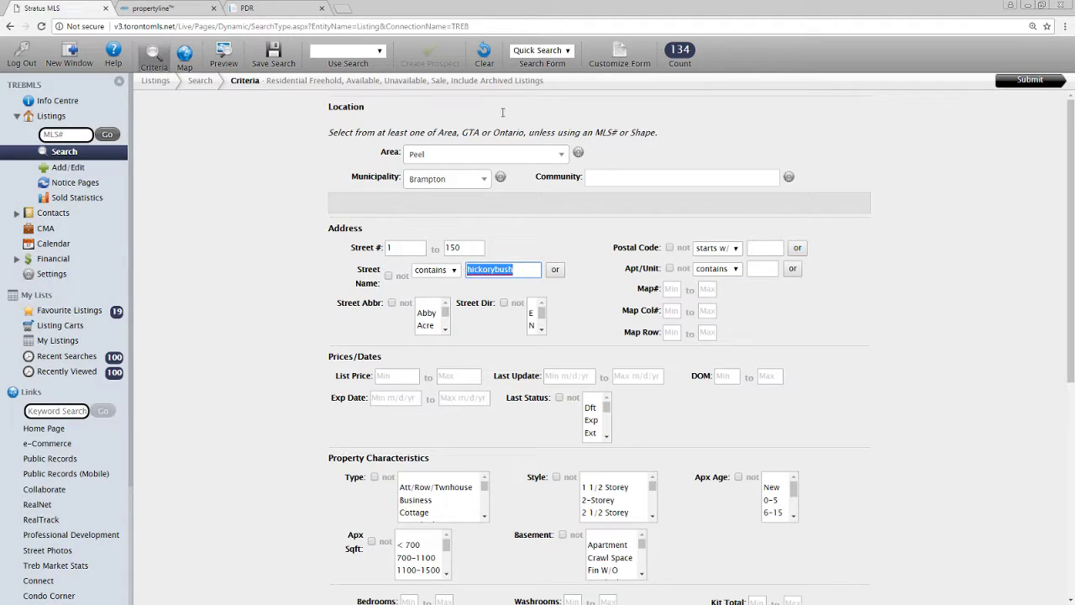
# Try 'starts with' street-name matching, then switch back to 'contains'.
pyautogui.click(435, 274)
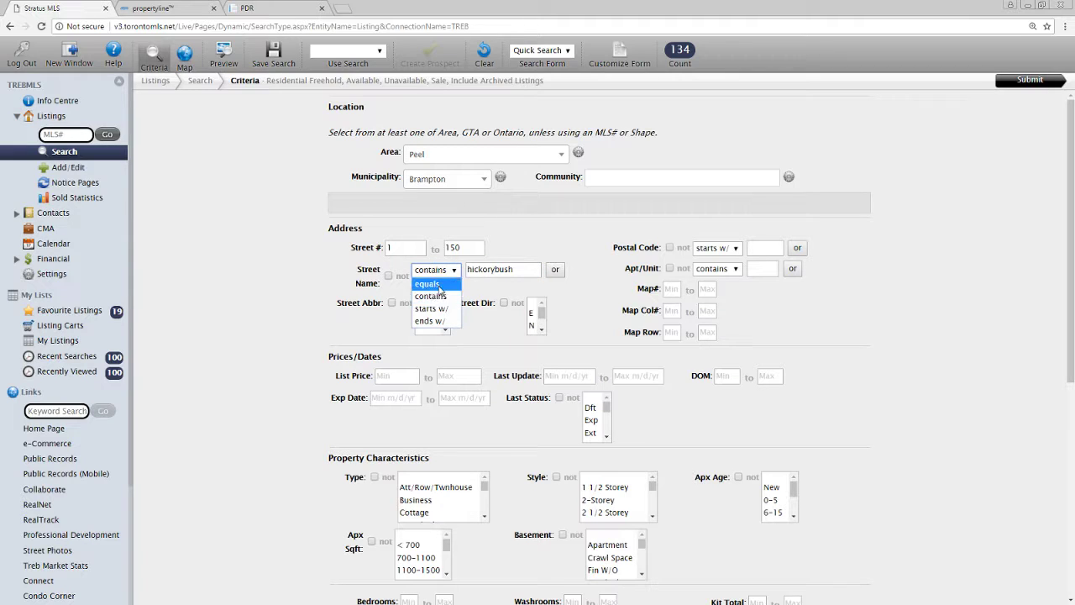
pyautogui.click(432, 308)
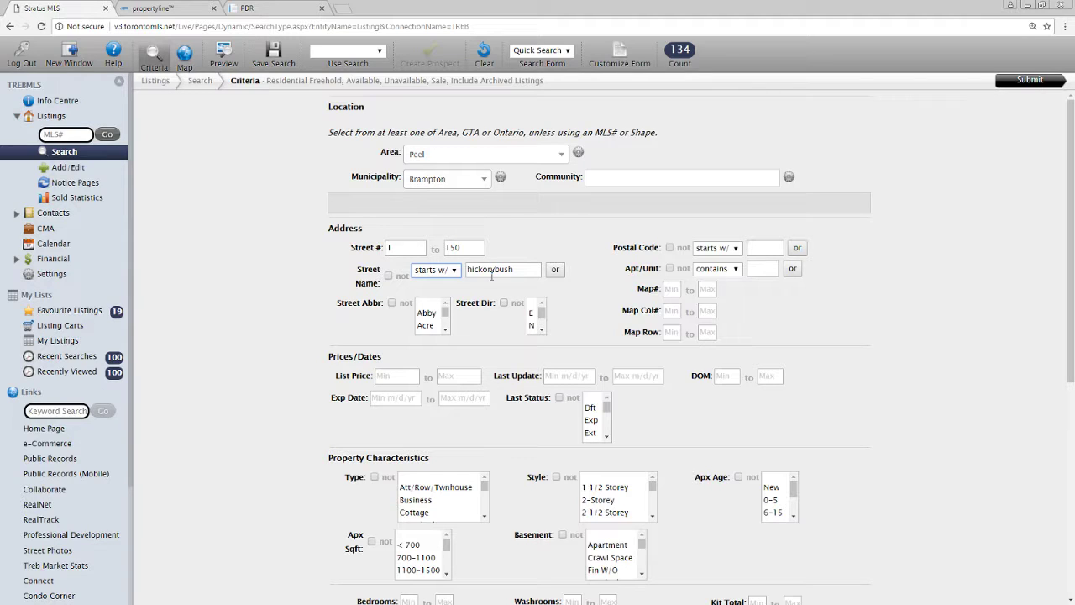
pyautogui.click(436, 277)
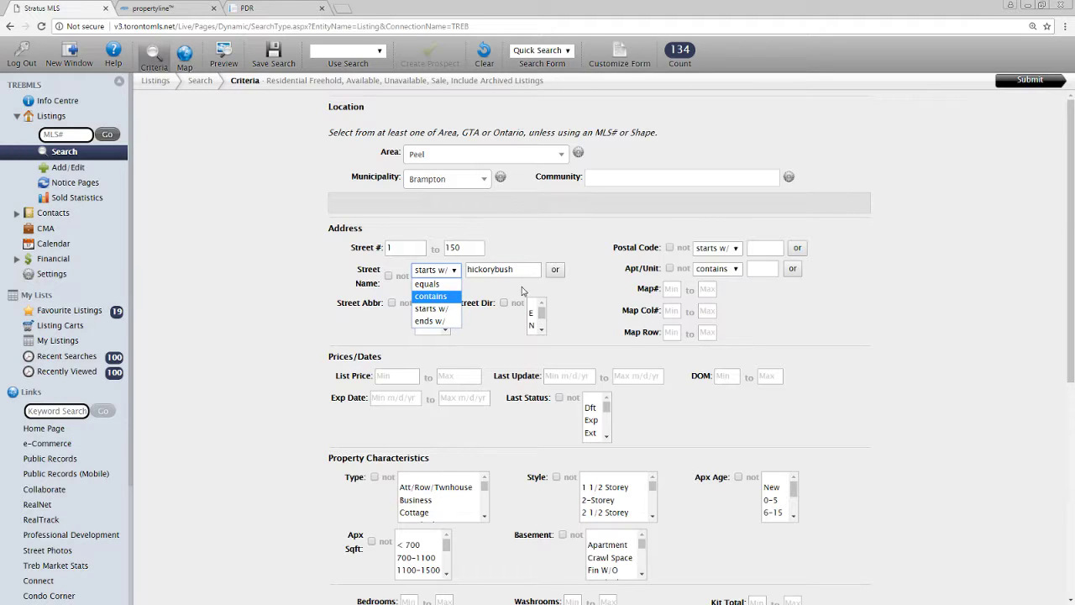
pyautogui.click(442, 299)
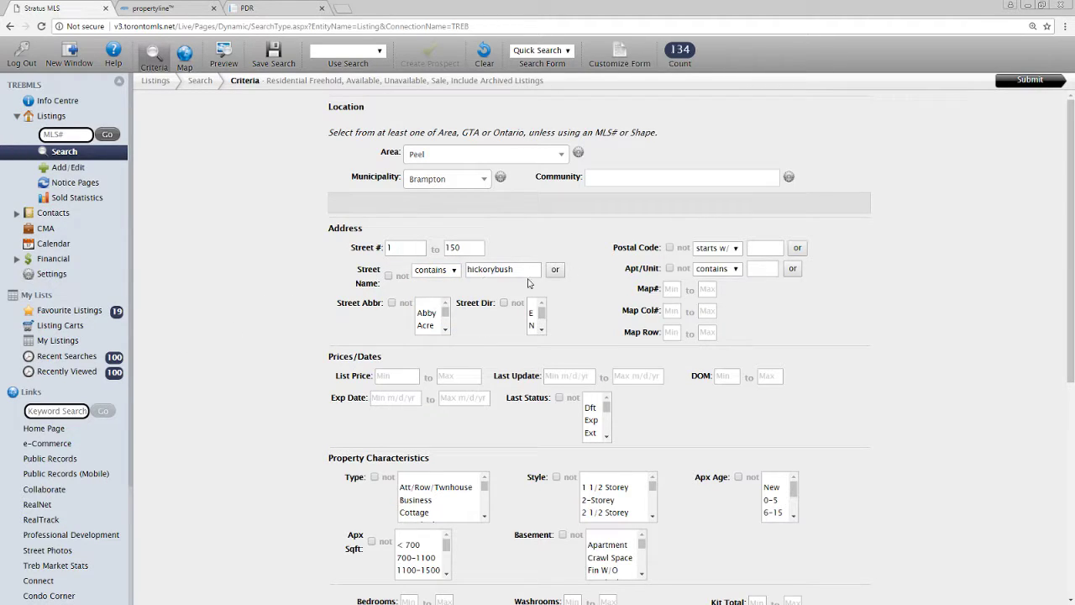
# Restrict the search to Detached type and 2-Storey style.
pyautogui.scroll(-2, 520, 345)
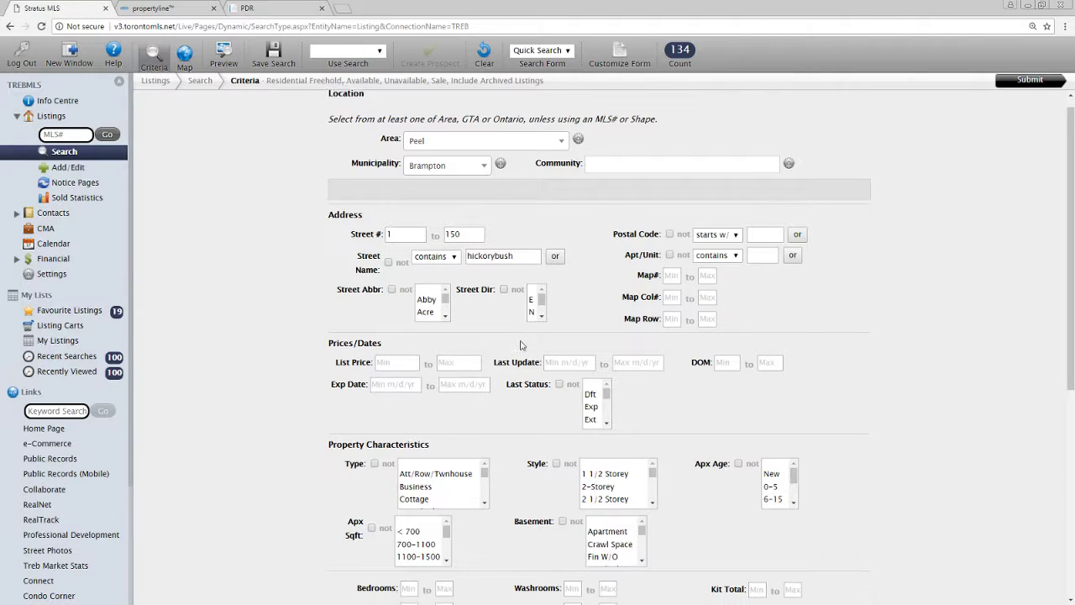
pyautogui.click(484, 358)
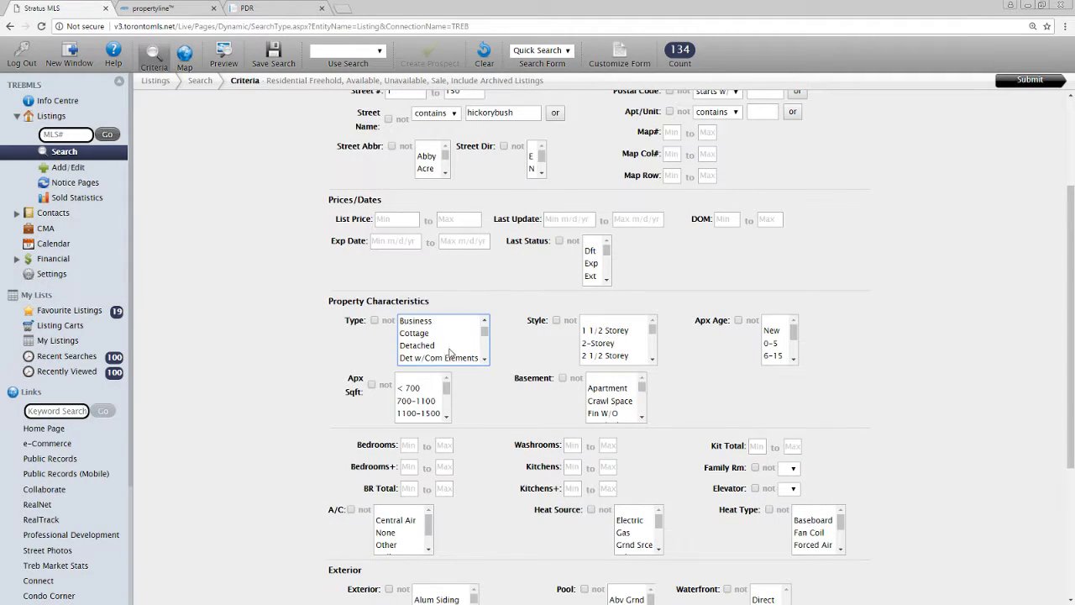
pyautogui.click(450, 346)
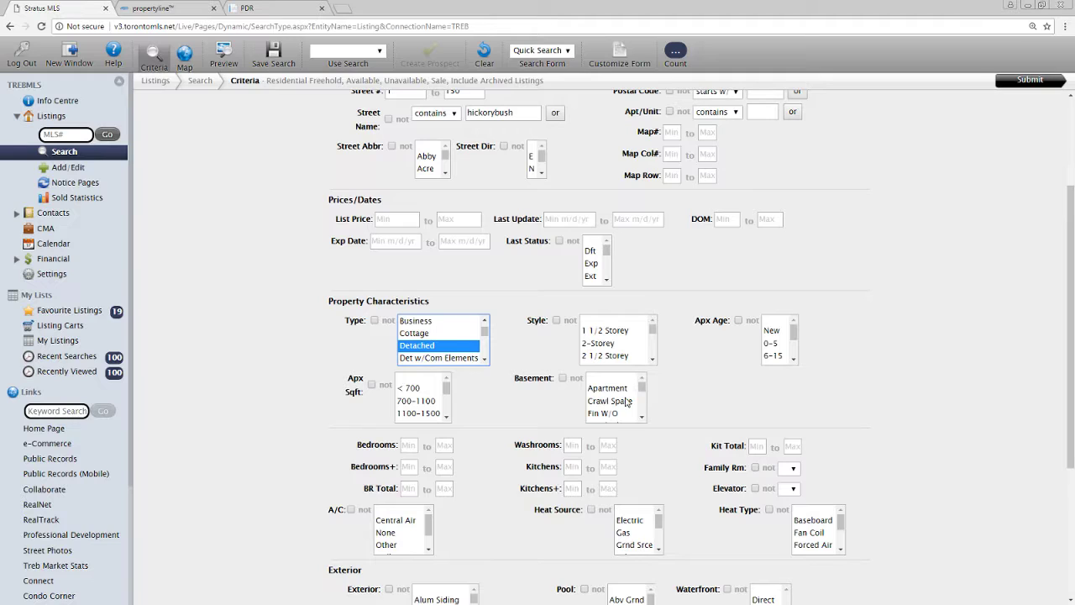
pyautogui.click(611, 344)
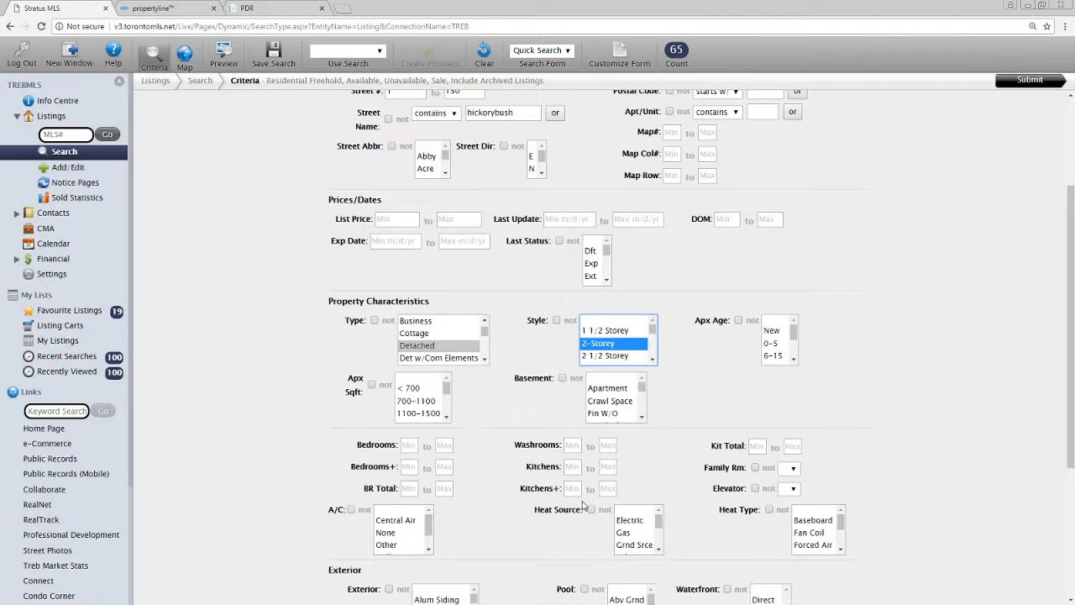
# Require a Sep Entrance basement and submit to list the 17 matching listings.
pyautogui.scroll(-2, 582, 506)
pyautogui.scroll(-2, 582, 506)
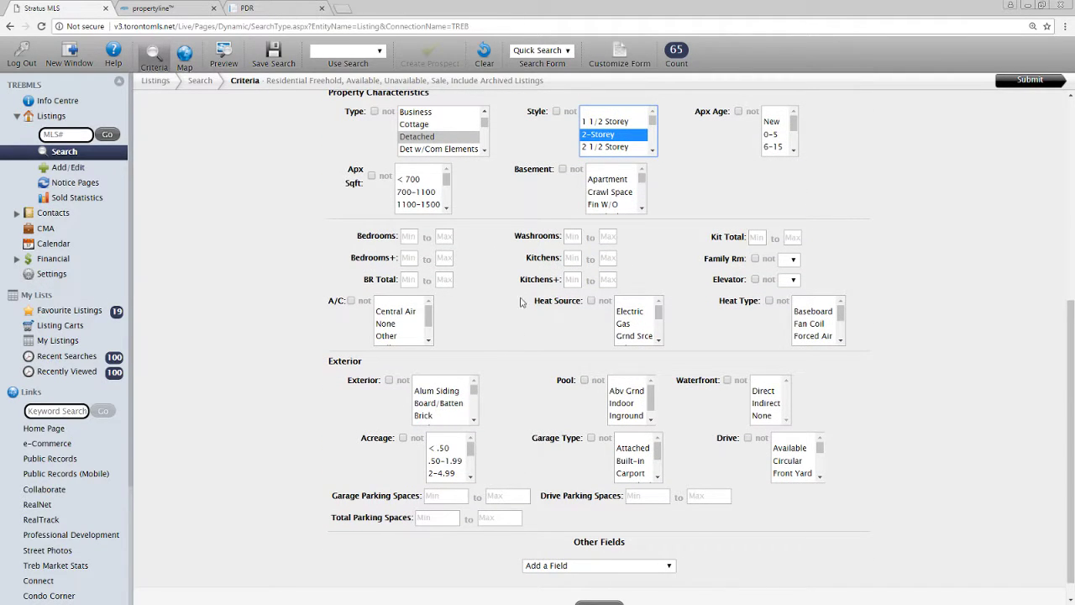
pyautogui.click(642, 209)
pyautogui.scroll(-1, 642, 209)
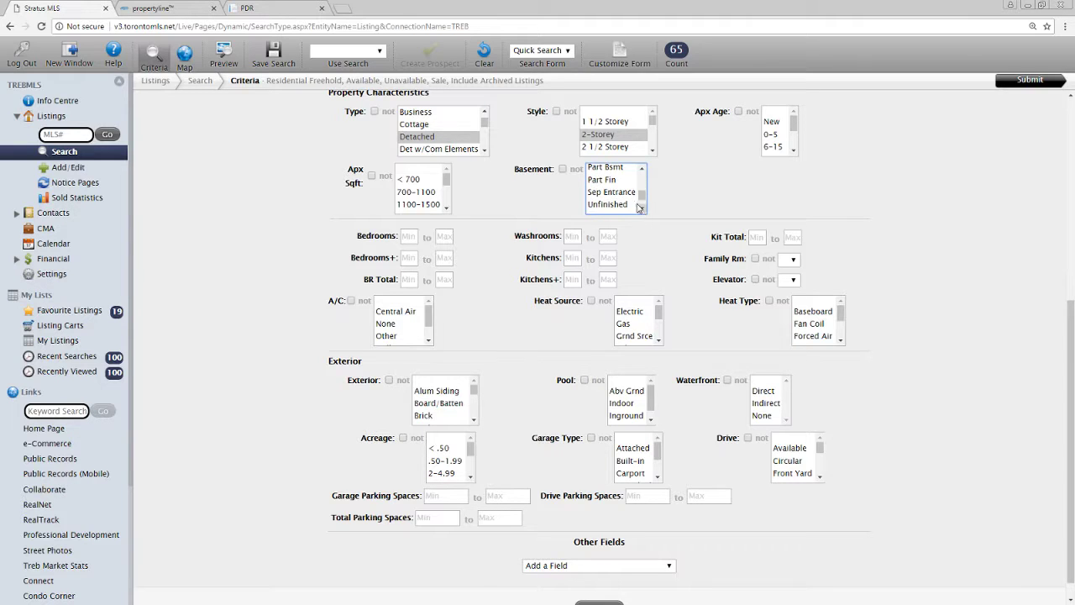
pyautogui.click(611, 192)
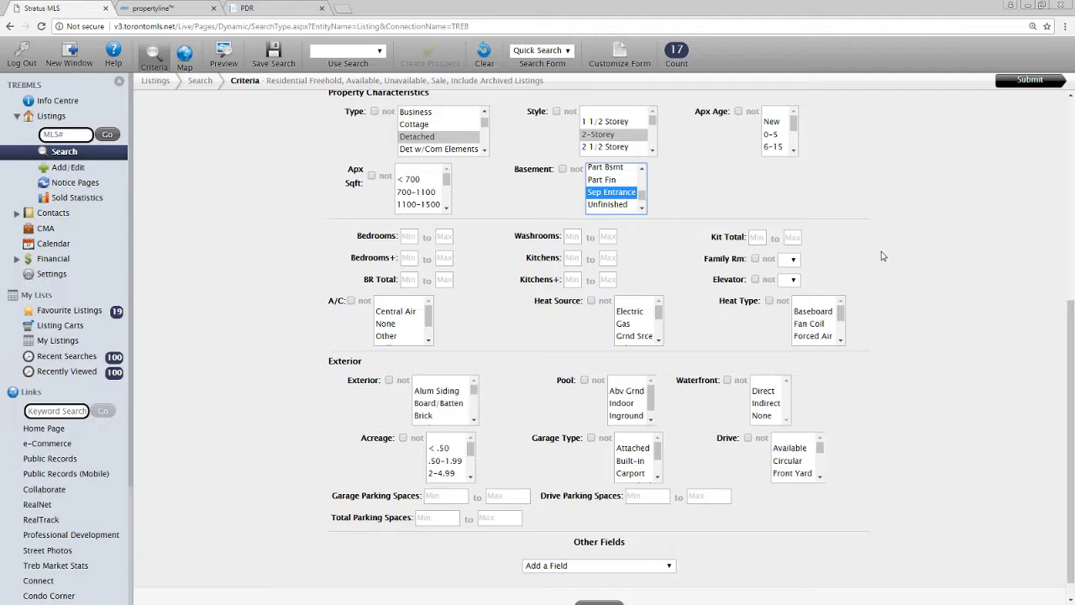
pyautogui.click(1034, 82)
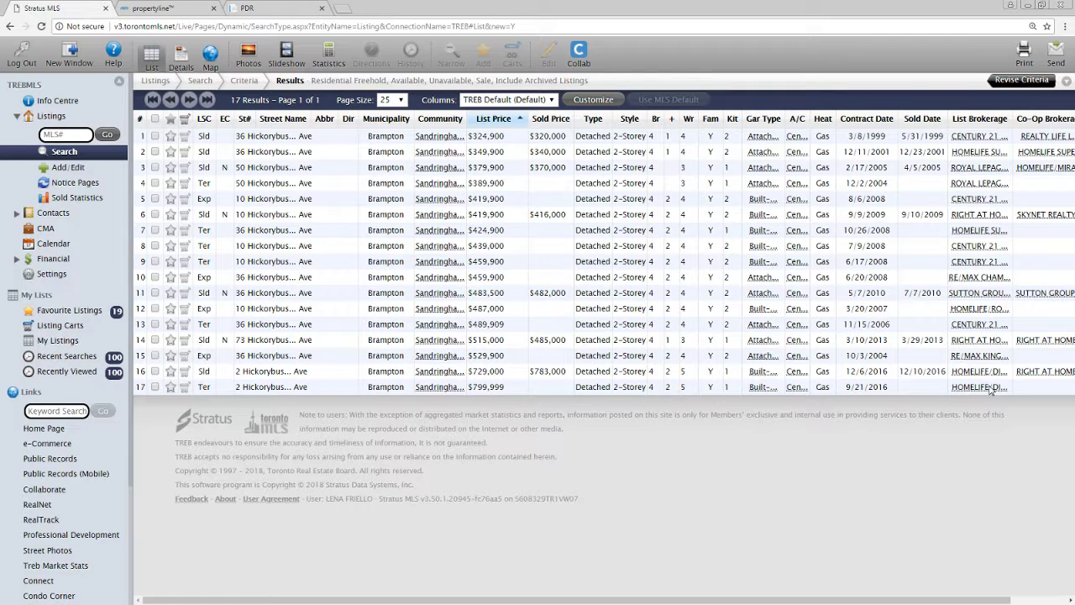
# Scroll the 17 results sideways, view the price column options, then return to the Criteria form.
pyautogui.moveTo(988, 599); pyautogui.dragTo(1047, 601)
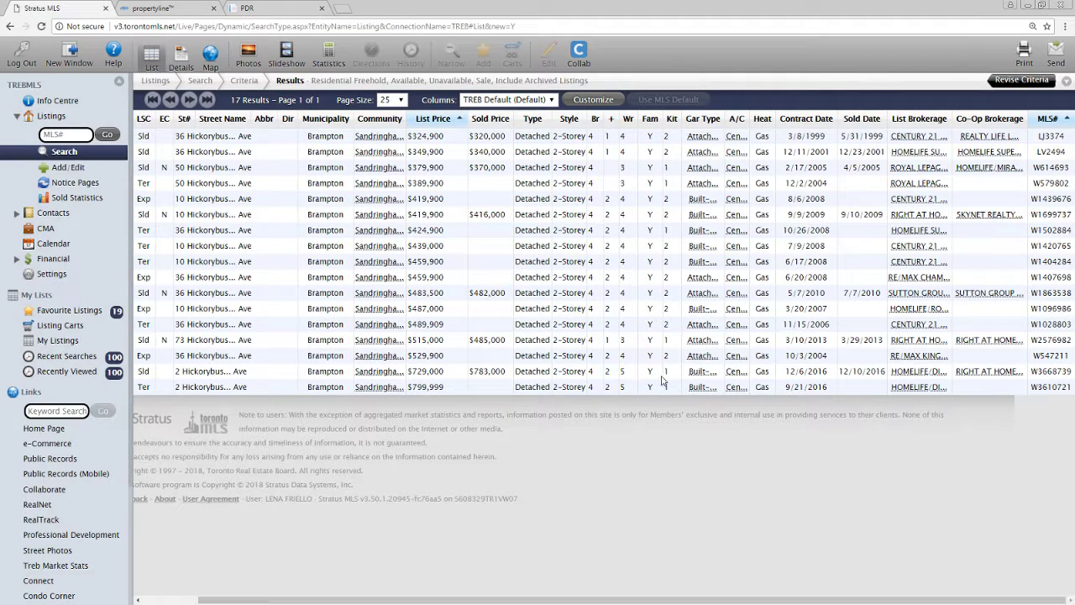
pyautogui.click(471, 126)
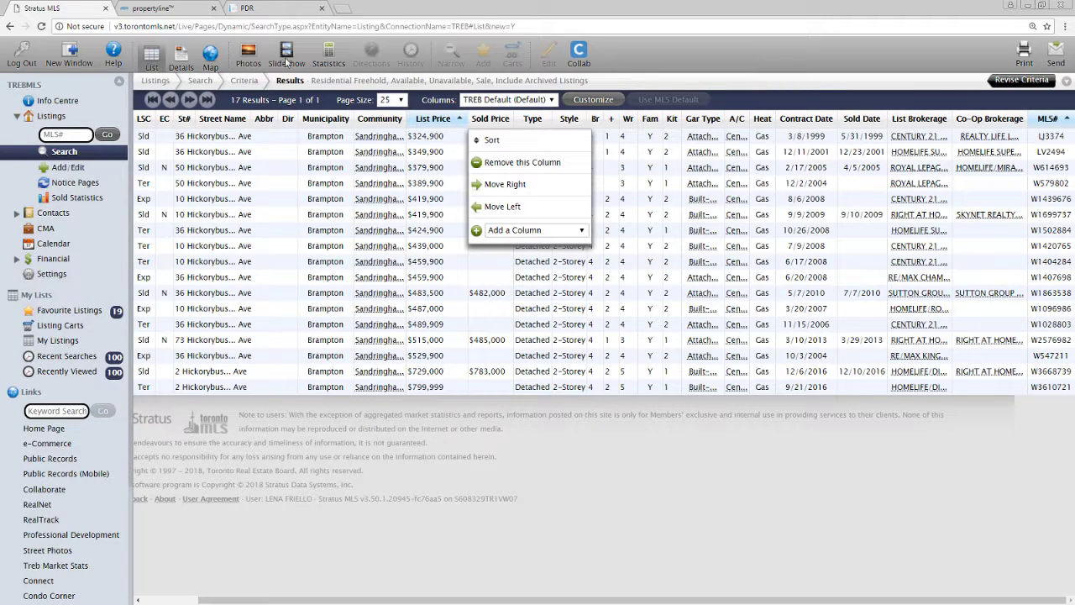
pyautogui.click(244, 80)
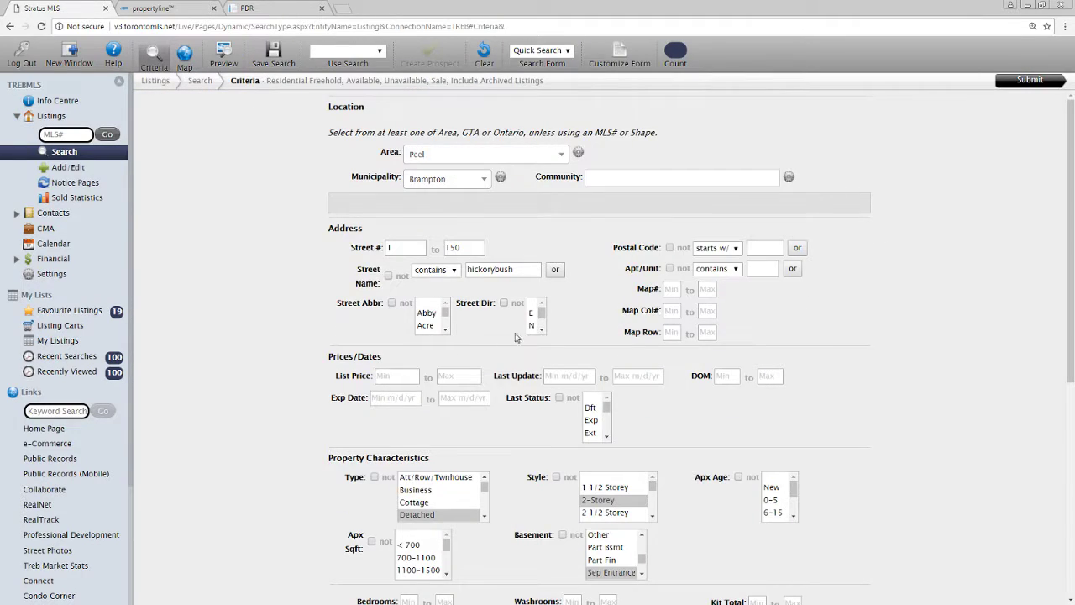
# Leave the Street Name 'not' exclusion unchecked and resubmit the hickorybush search for 17 results.
pyautogui.click(388, 277)
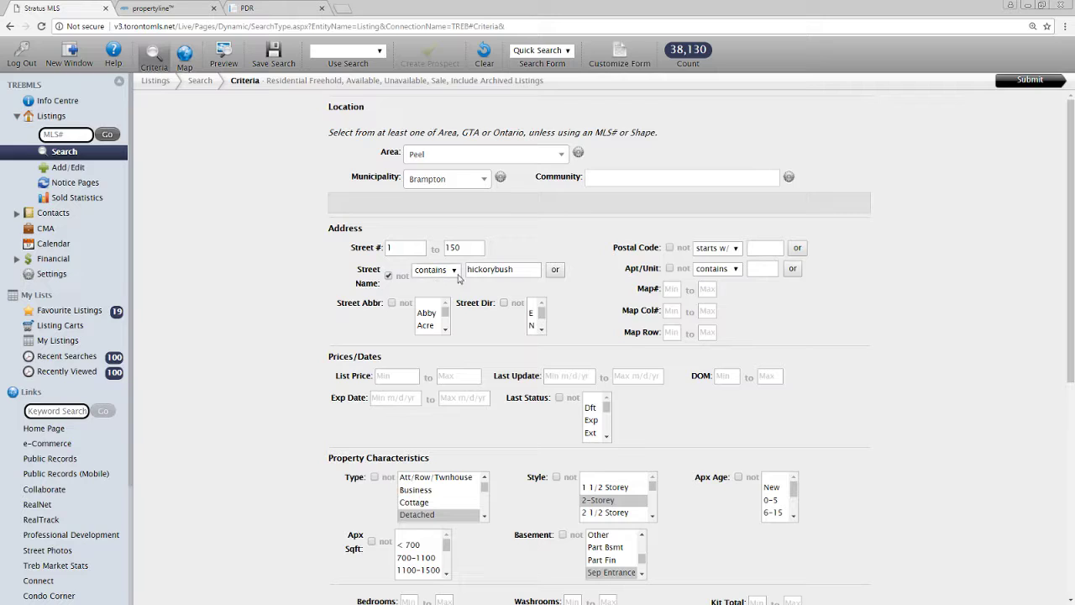
pyautogui.doubleClick(528, 270)
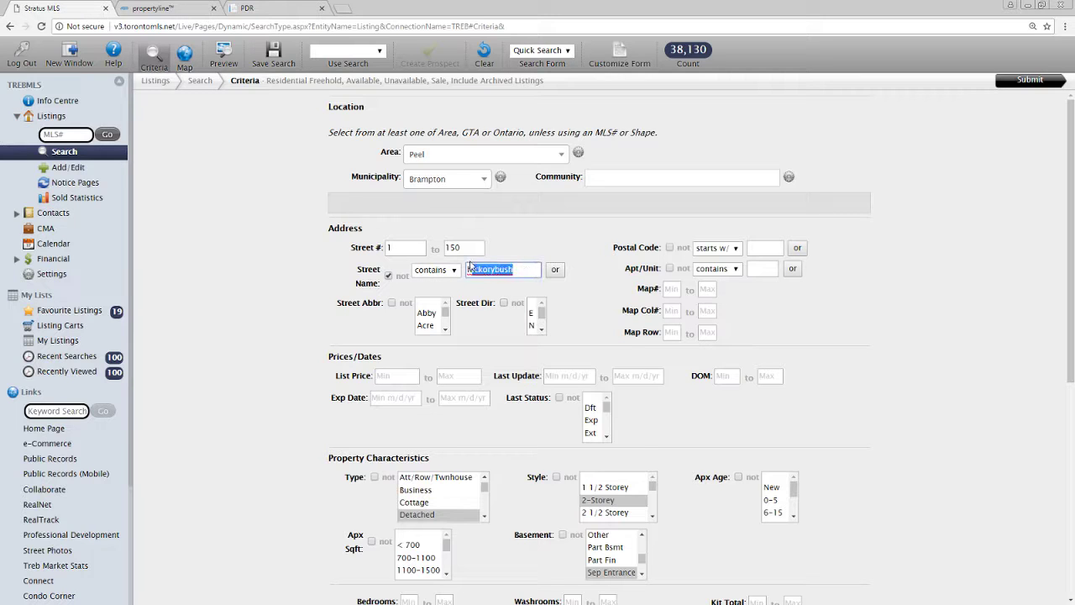
pyautogui.click(388, 276)
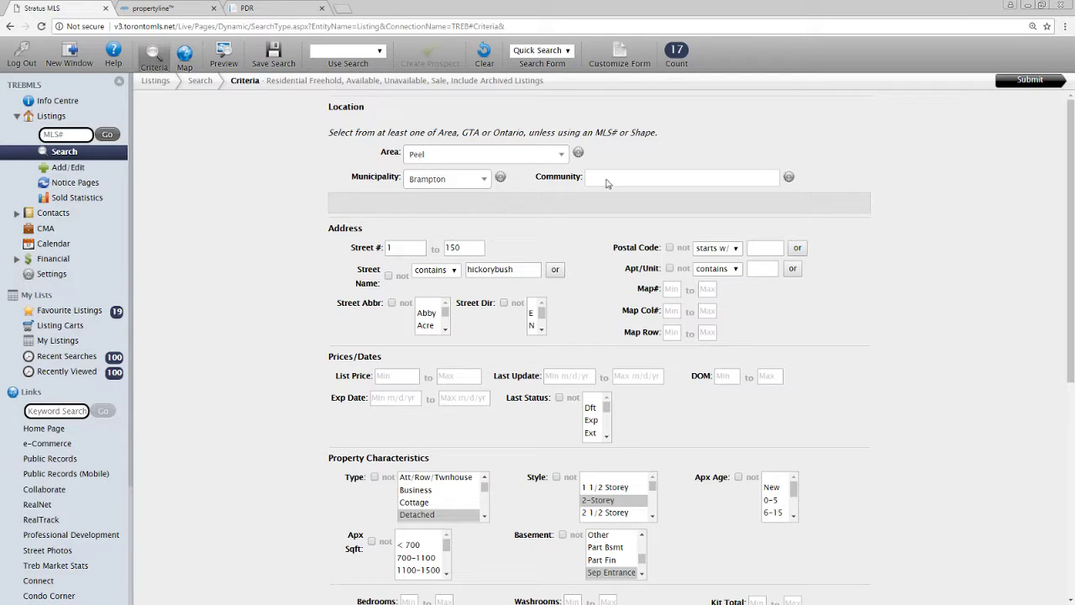
pyautogui.click(388, 275)
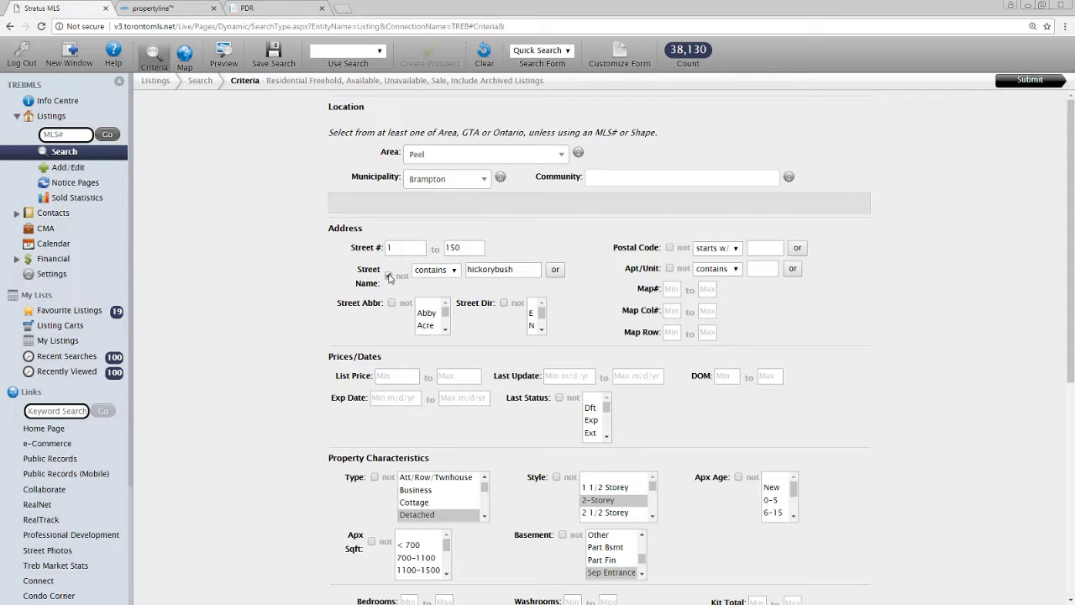
pyautogui.click(389, 276)
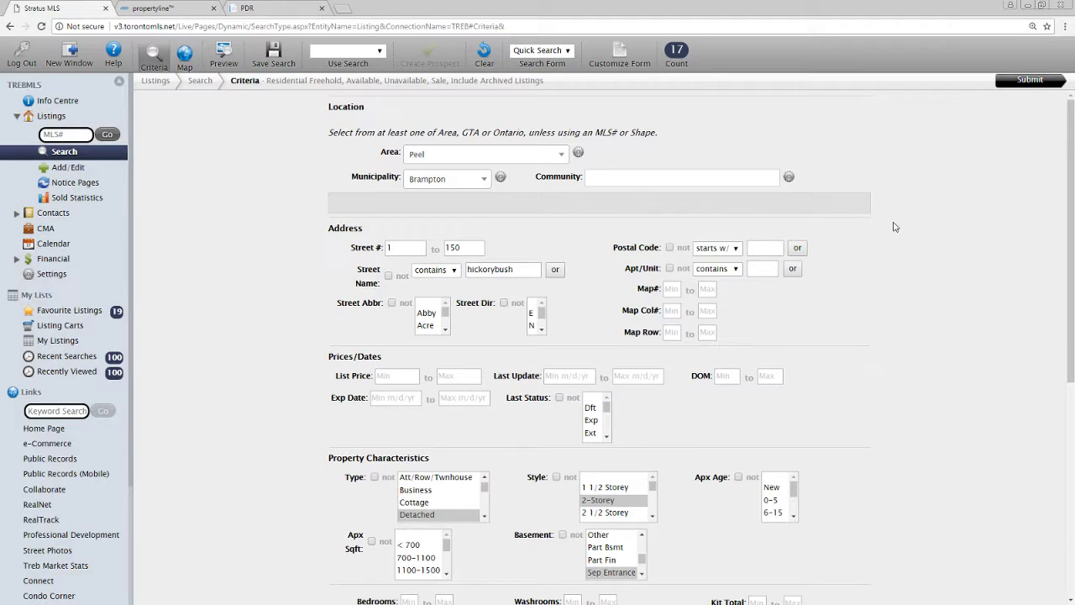
pyautogui.click(1038, 82)
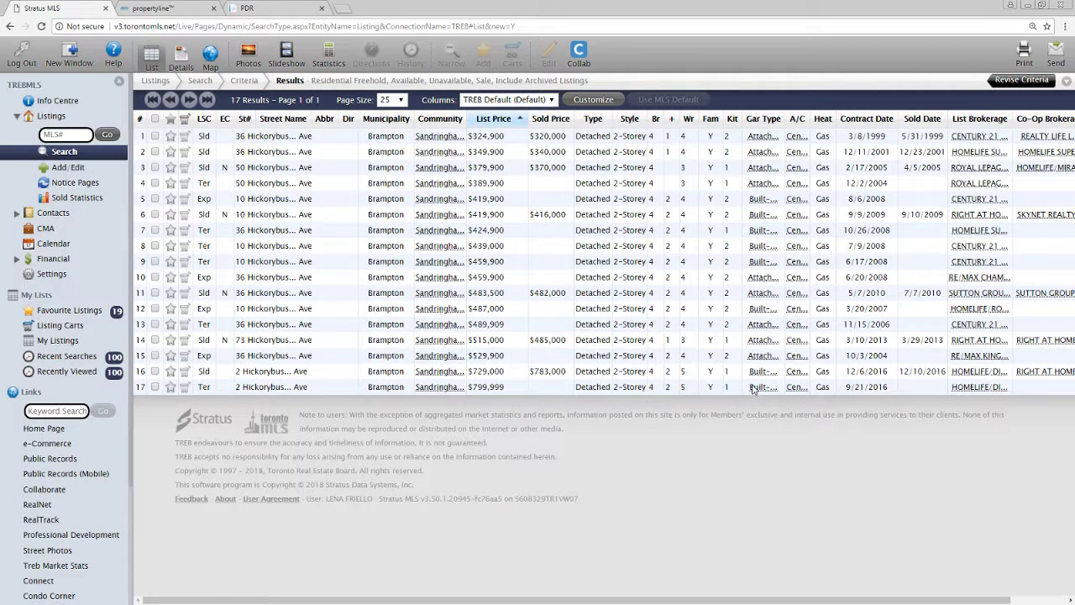
# Sort the results by Sold Date and show all results on one page.
pyautogui.click(933, 123)
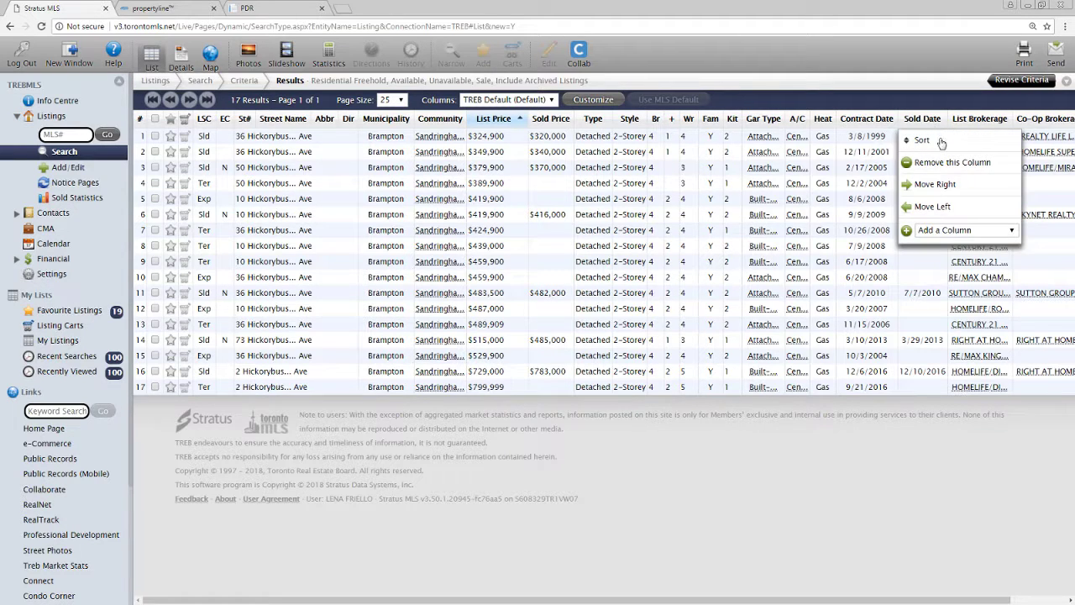
pyautogui.click(939, 140)
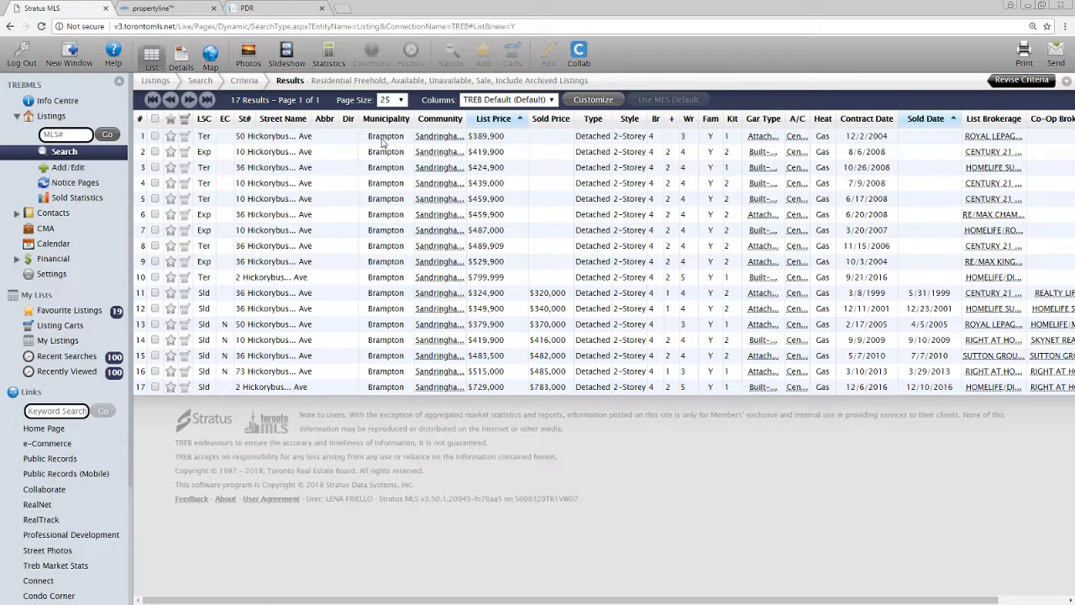
pyautogui.click(392, 99)
pyautogui.click(393, 154)
pyautogui.click(392, 100)
pyautogui.click(529, 477)
# Re-sort the Sold Date column until the most recent sale ($783,000) is listed first.
pyautogui.click(951, 122)
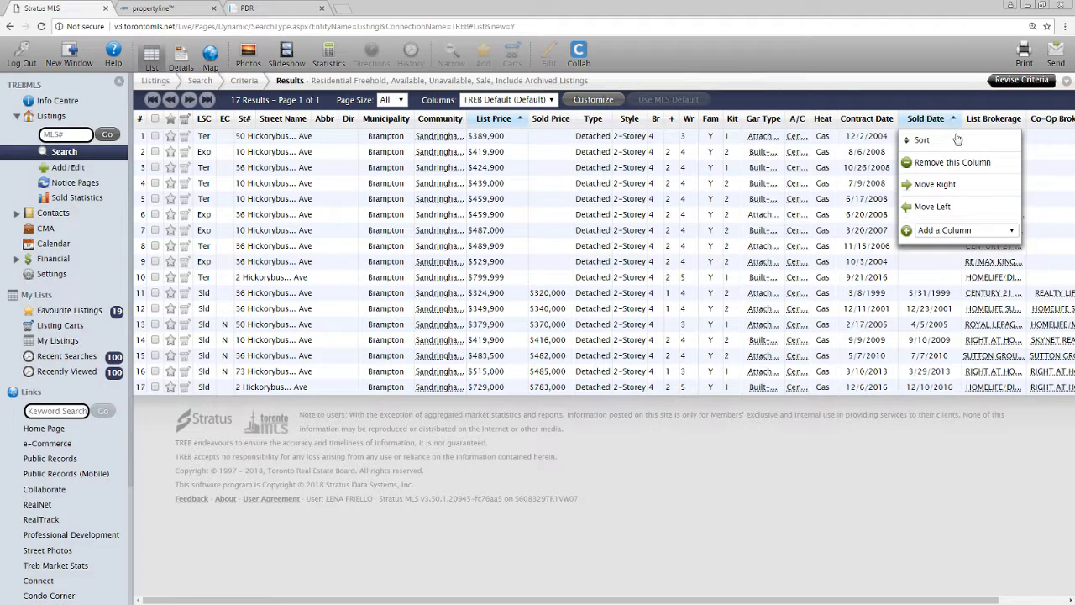
pyautogui.click(955, 141)
pyautogui.click(951, 121)
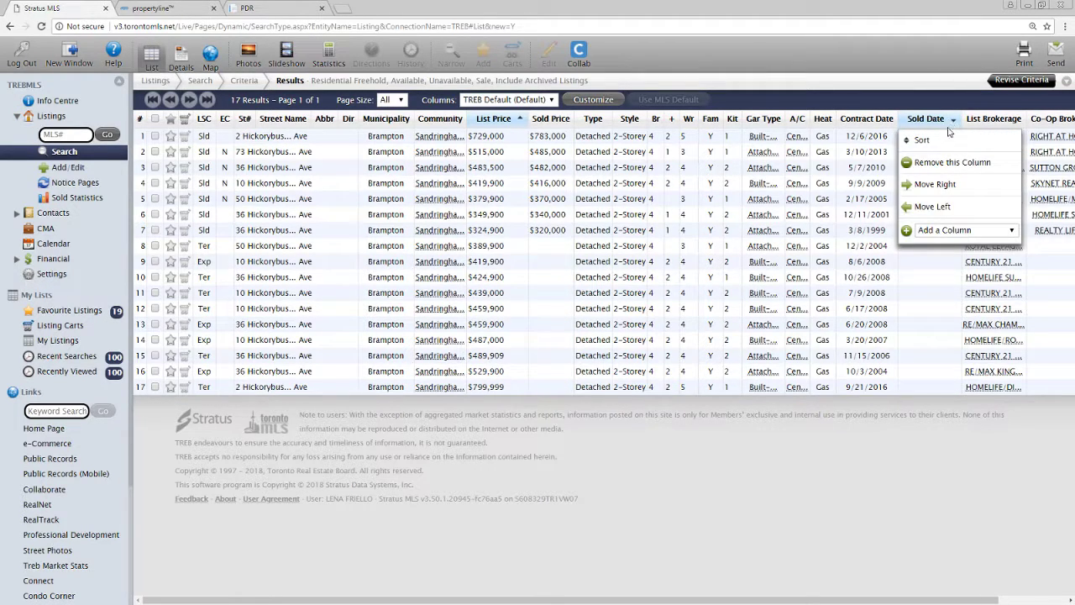
pyautogui.click(937, 141)
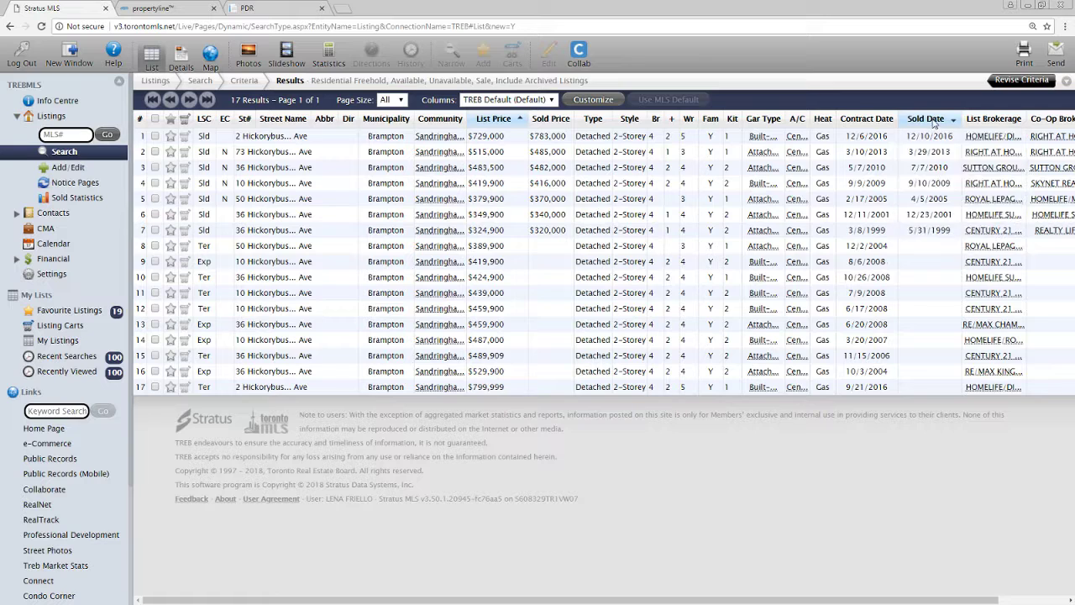
pyautogui.click(936, 122)
pyautogui.click(941, 141)
pyautogui.click(955, 123)
pyautogui.click(956, 141)
pyautogui.click(954, 122)
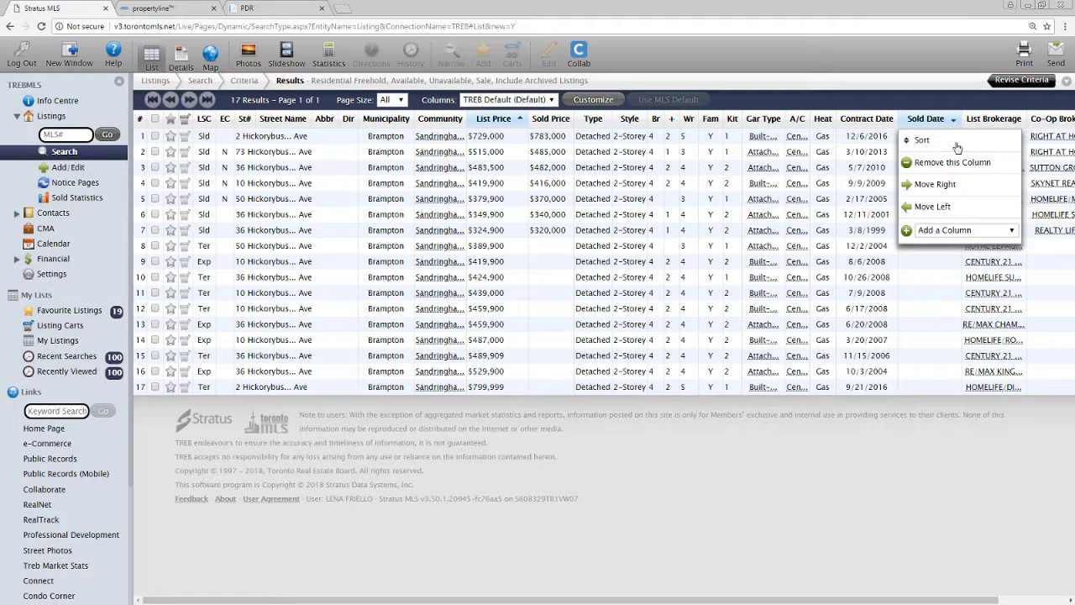
pyautogui.click(957, 142)
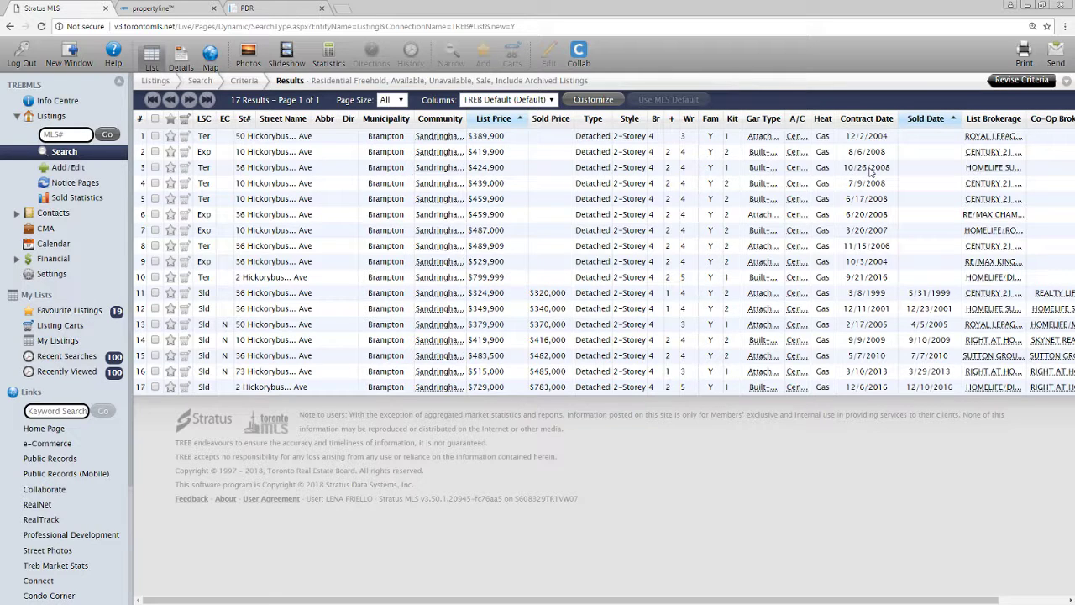
pyautogui.click(960, 119)
pyautogui.click(955, 140)
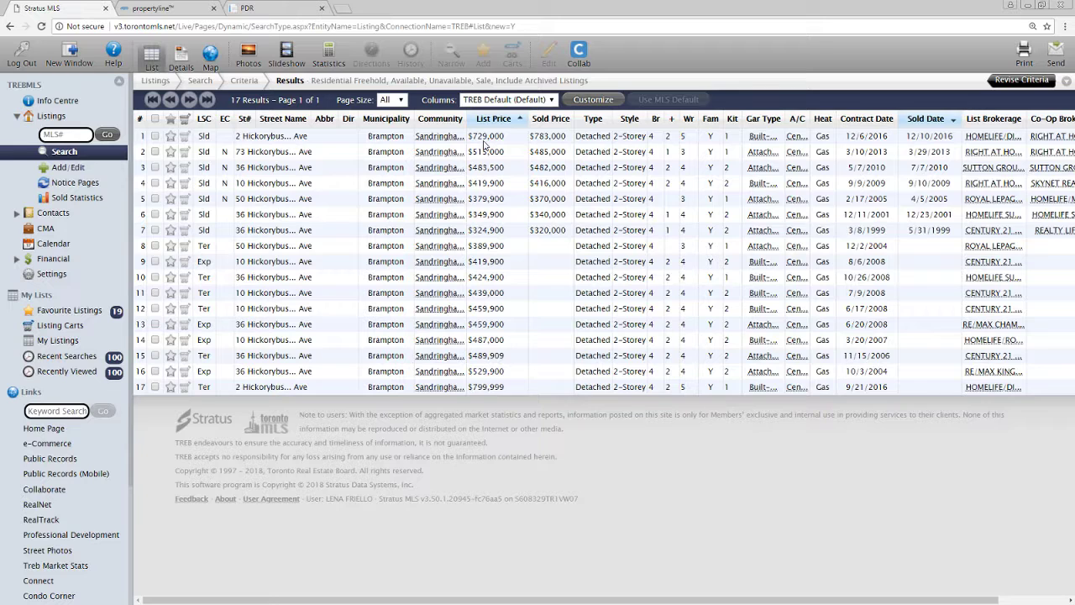
pyautogui.doubleClick(483, 142)
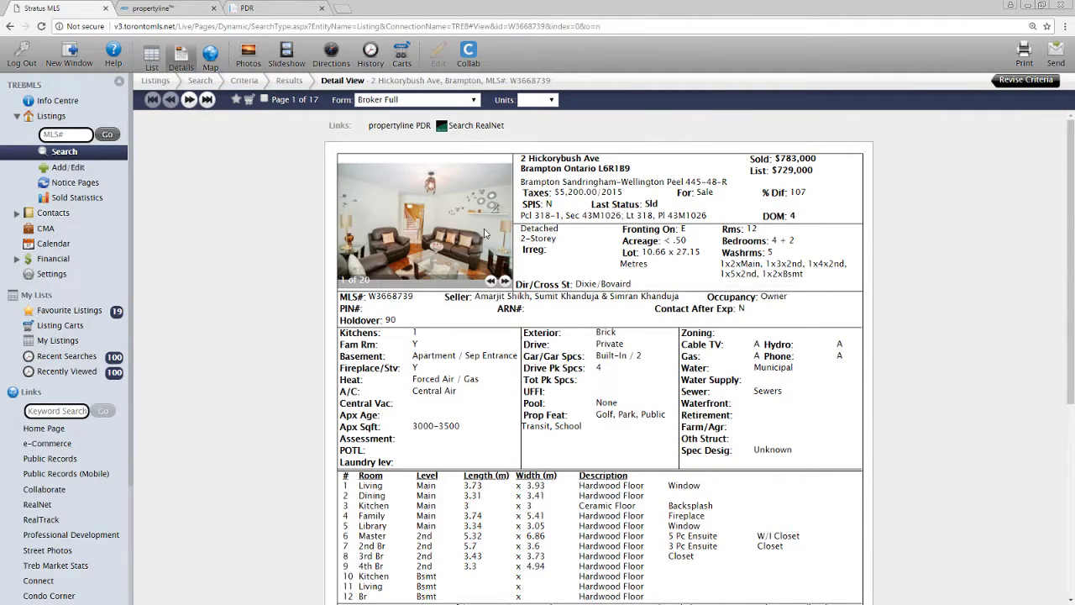
pyautogui.click(505, 240)
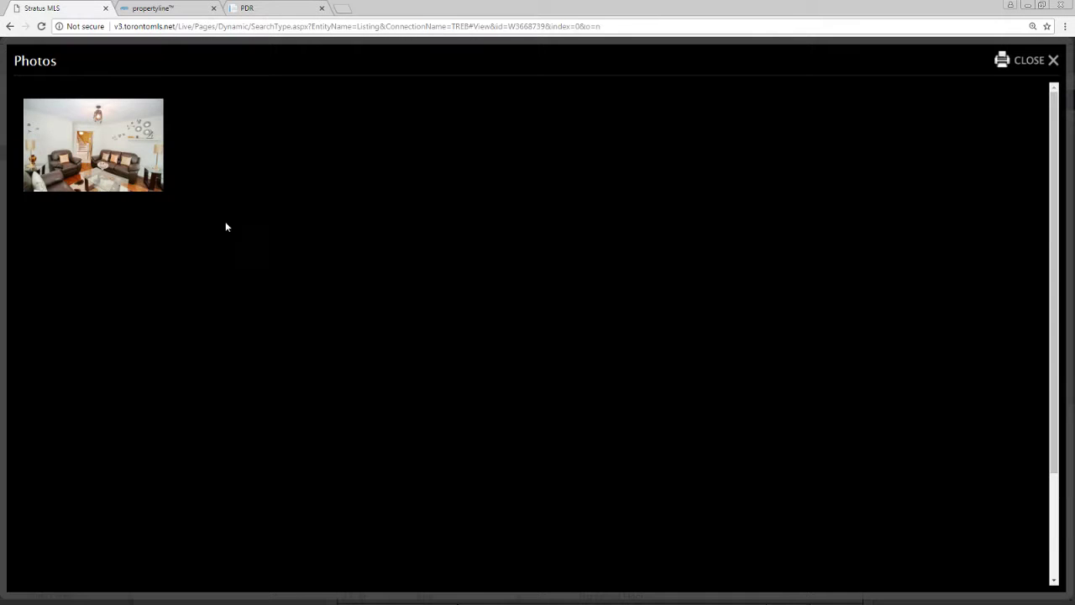
pyautogui.click(128, 158)
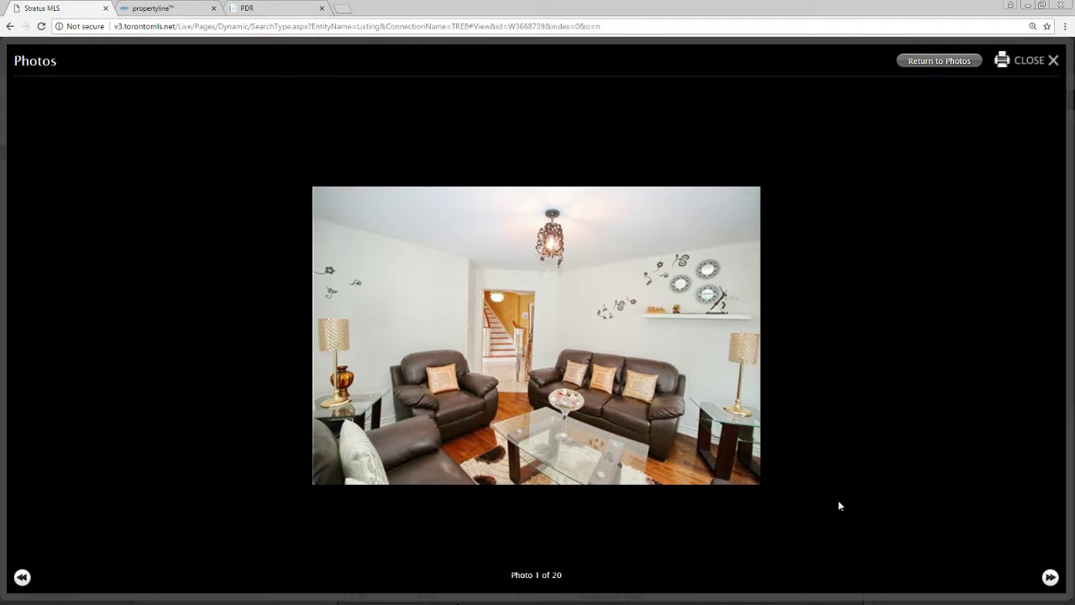
pyautogui.click(1050, 577)
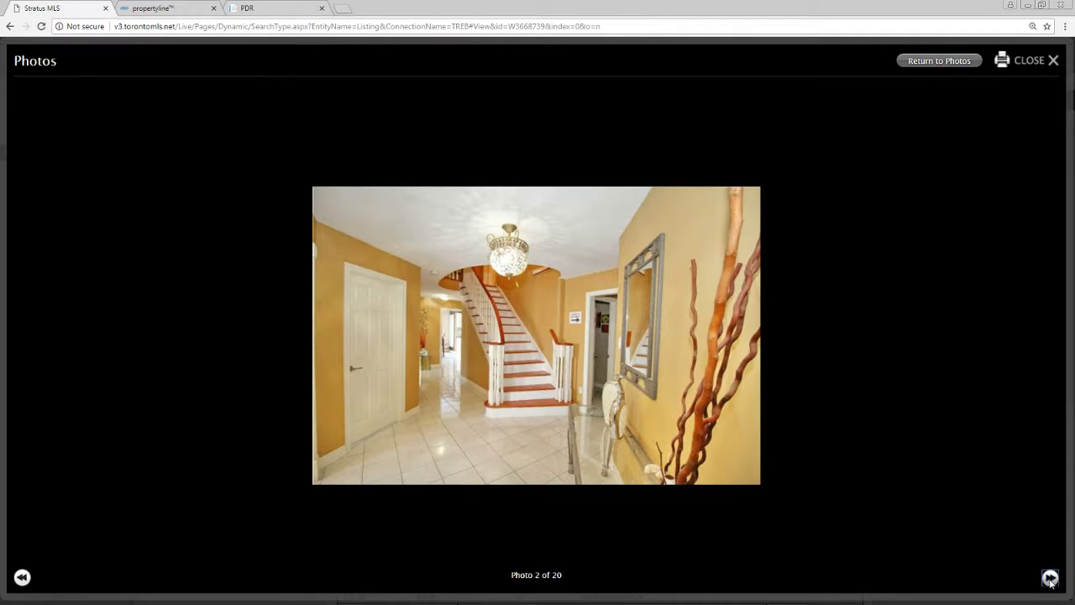
pyautogui.click(1050, 578)
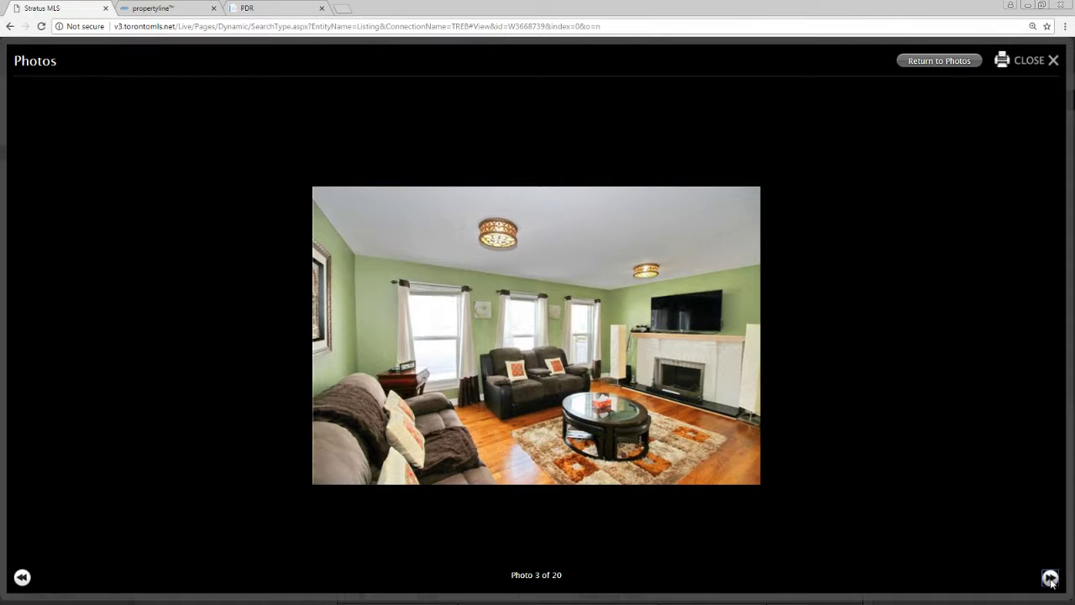
pyautogui.click(1050, 578)
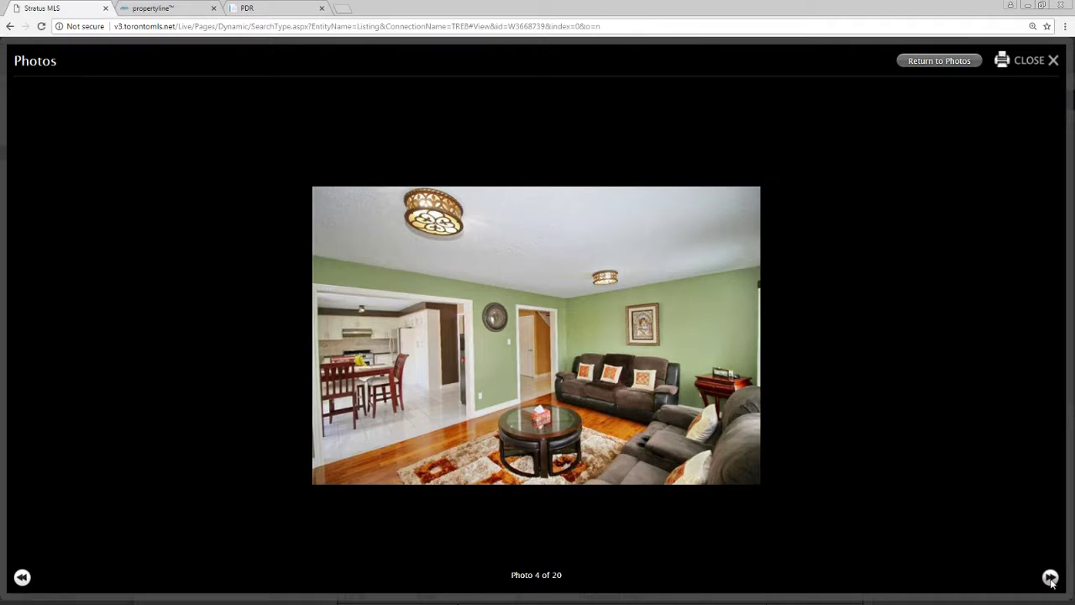
pyautogui.click(1050, 578)
pyautogui.click(1050, 577)
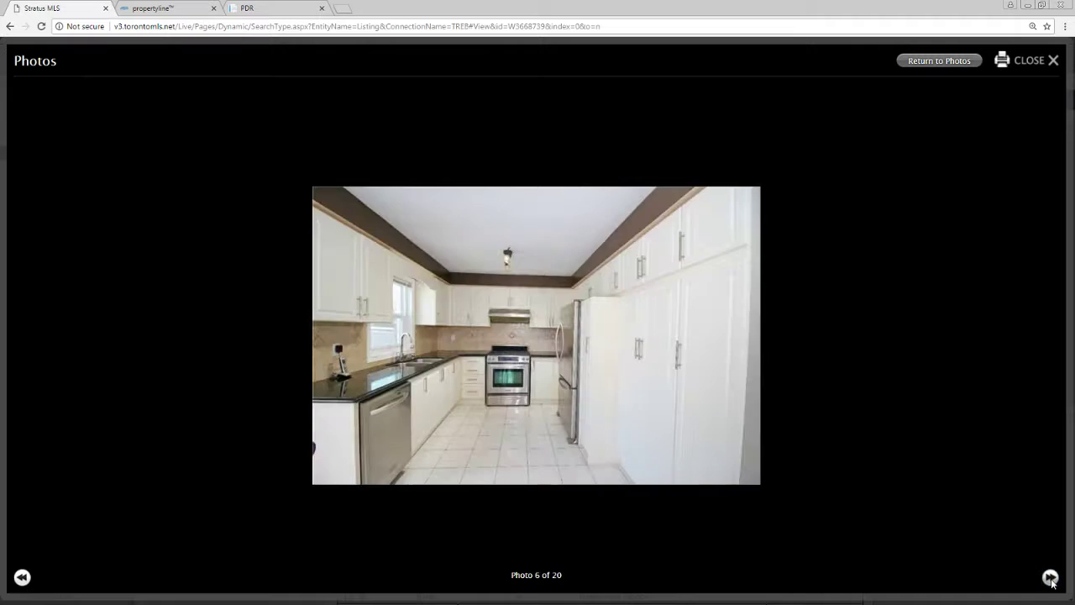
pyautogui.click(1050, 578)
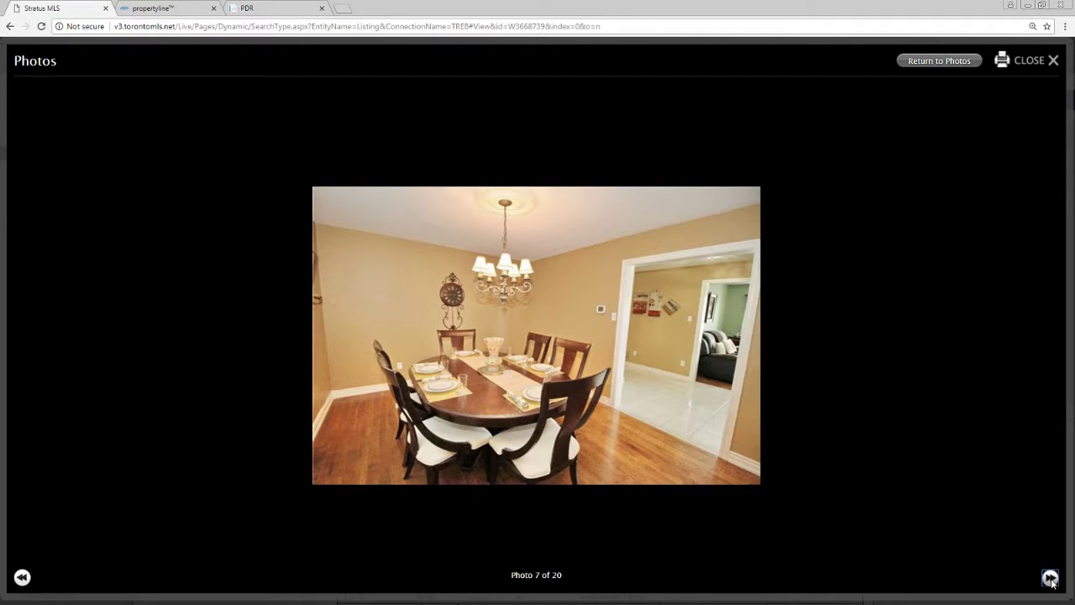
pyautogui.click(1050, 577)
pyautogui.click(1050, 577)
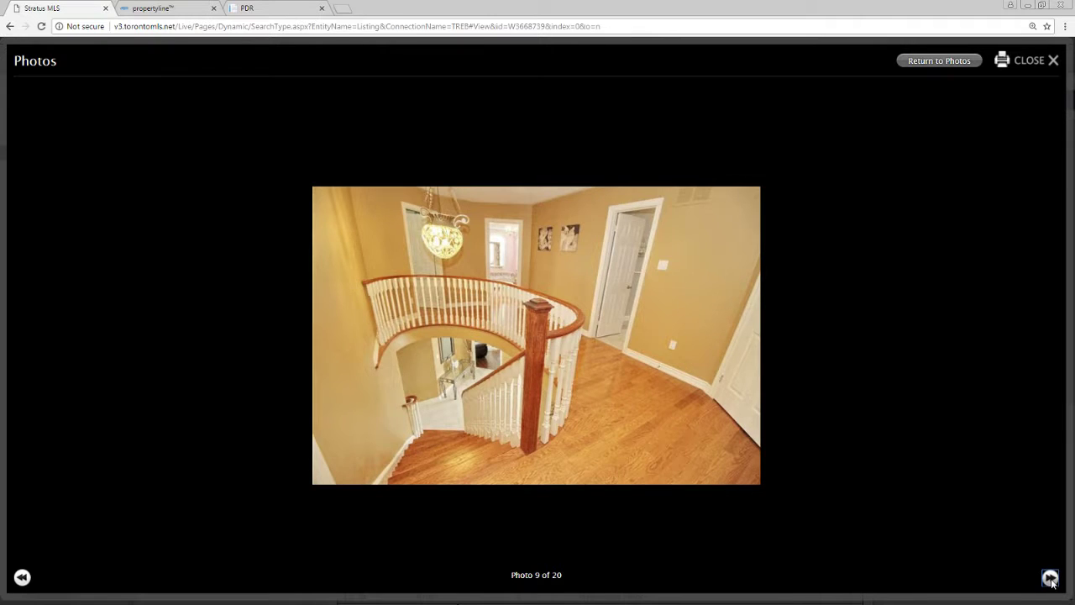
pyautogui.click(1050, 578)
pyautogui.click(1050, 578)
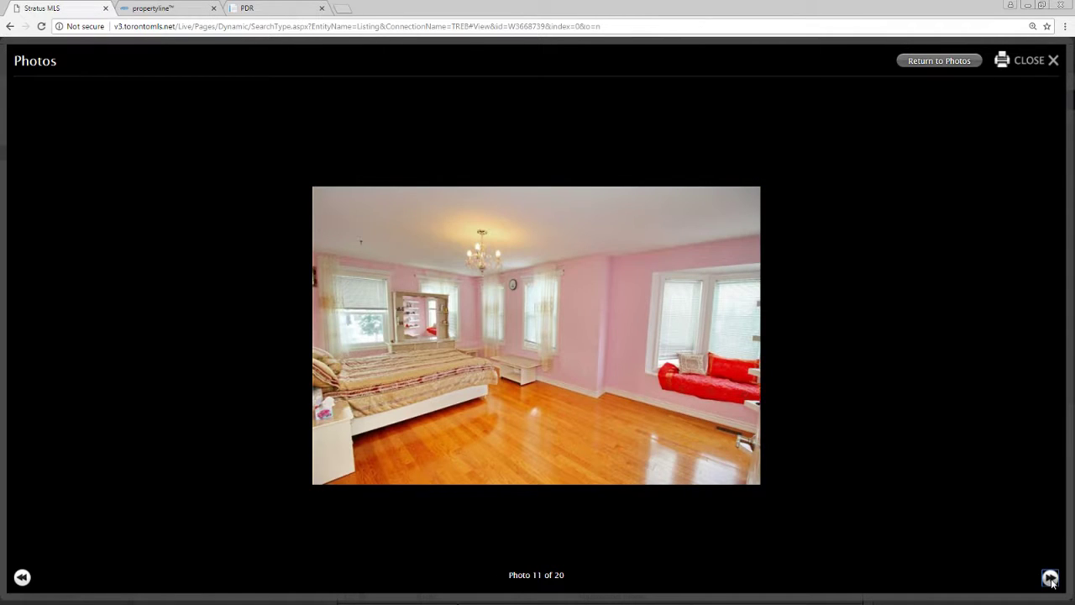
pyautogui.click(1050, 578)
pyautogui.click(1050, 578)
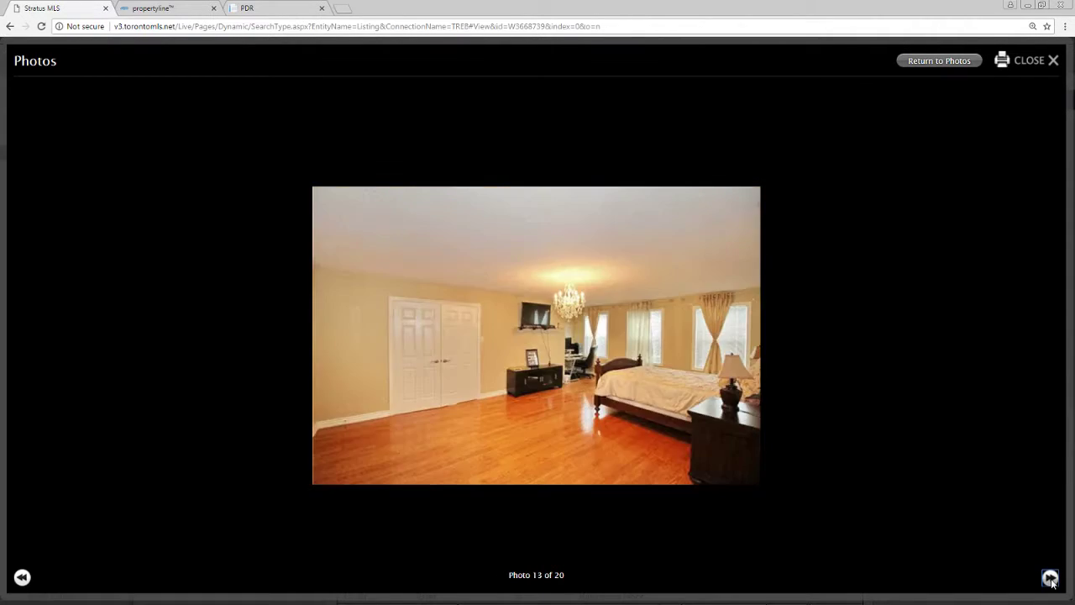
pyautogui.click(1050, 578)
pyautogui.click(1050, 578)
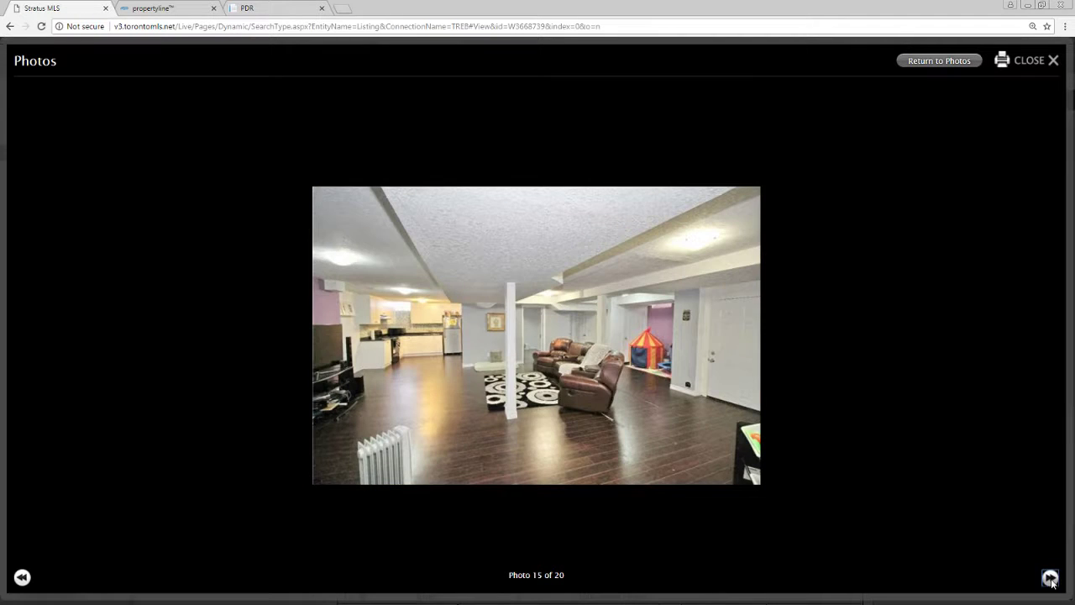
pyautogui.click(1050, 578)
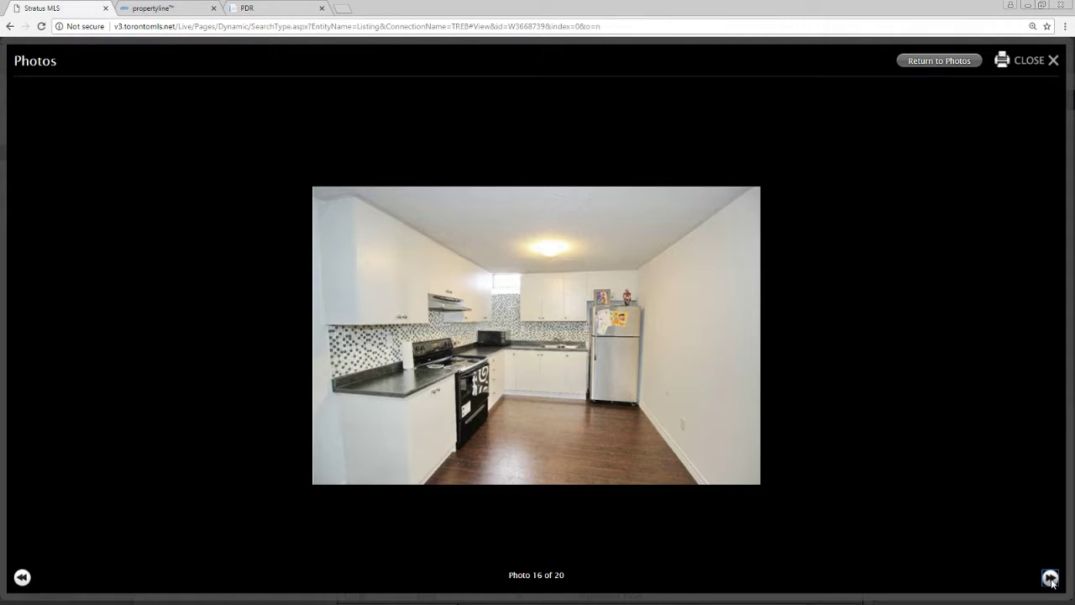
pyautogui.click(1050, 578)
pyautogui.click(1049, 578)
pyautogui.click(1050, 578)
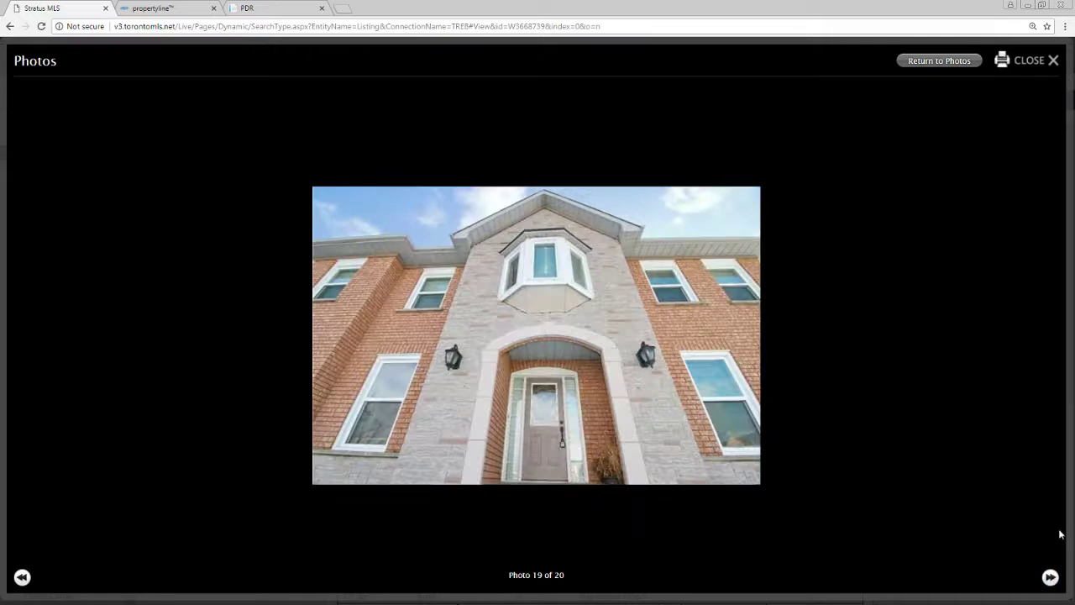
pyautogui.click(22, 578)
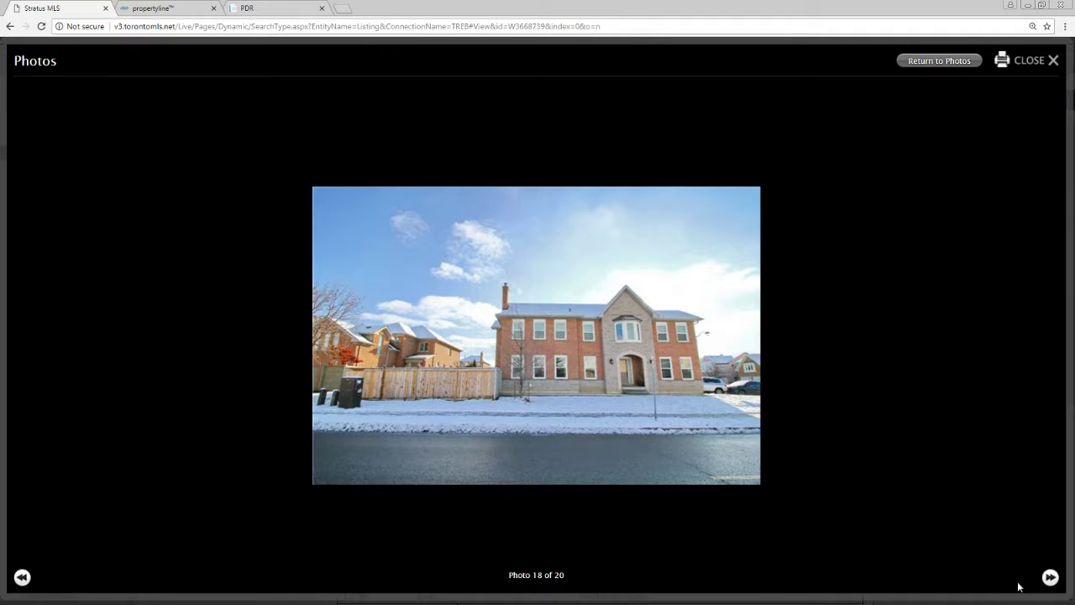
pyautogui.click(1049, 577)
pyautogui.click(1049, 578)
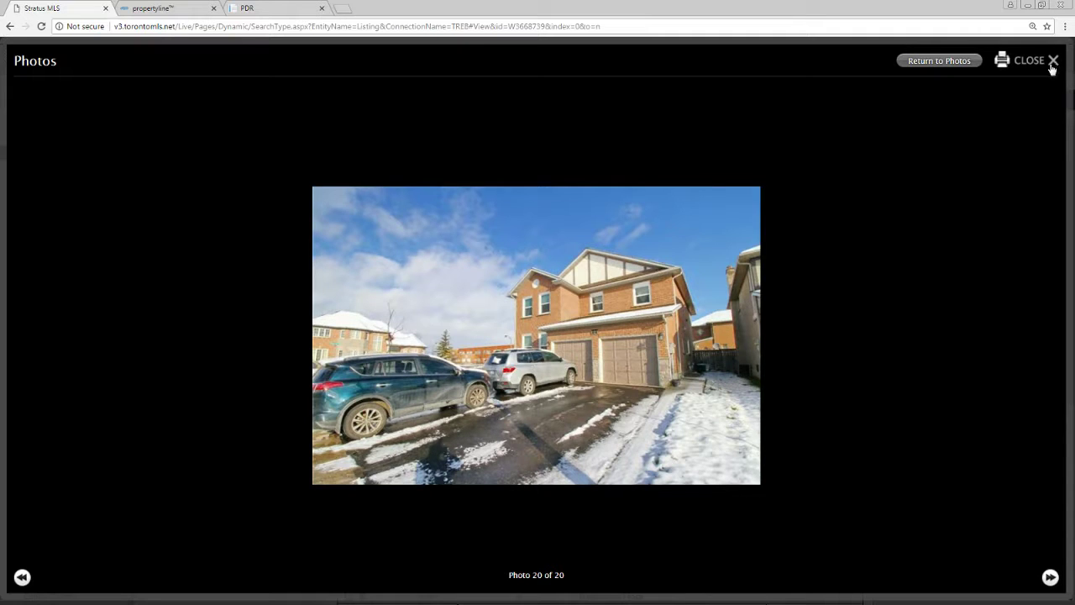
pyautogui.click(1049, 578)
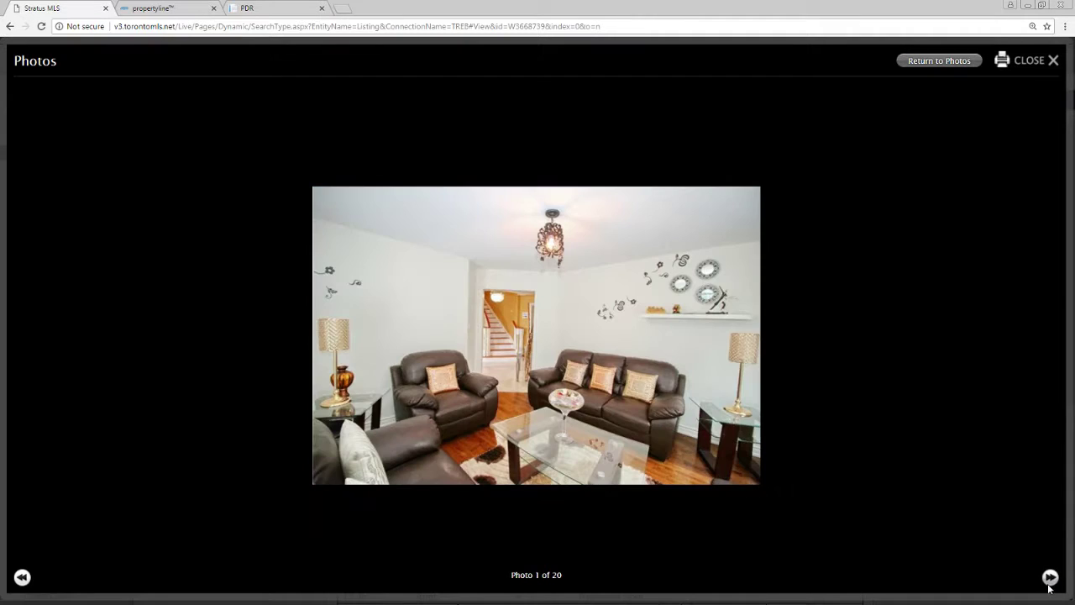
pyautogui.click(1053, 61)
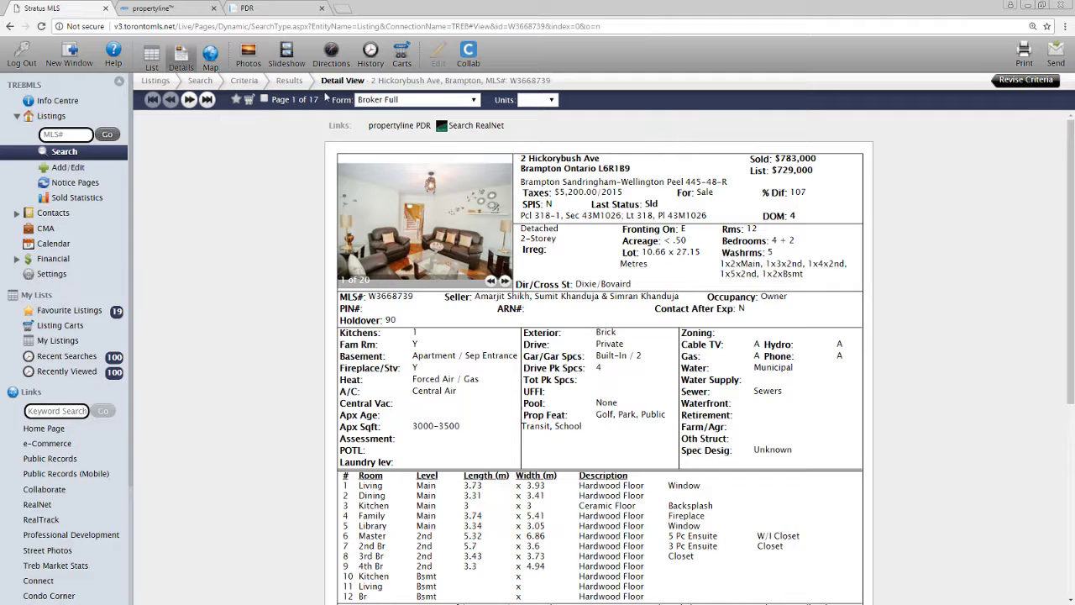
pyautogui.click(290, 81)
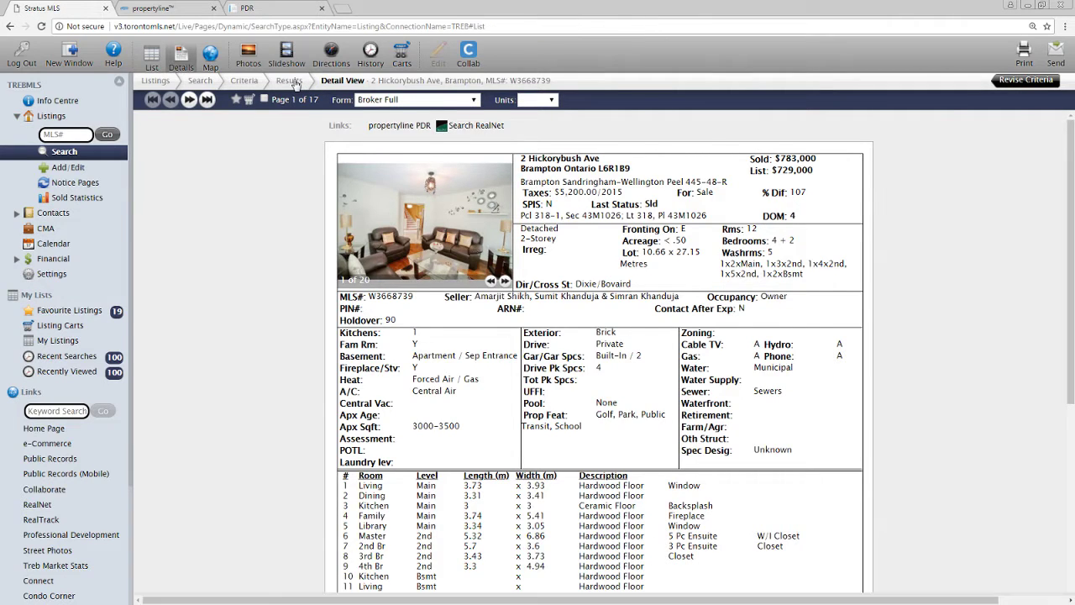
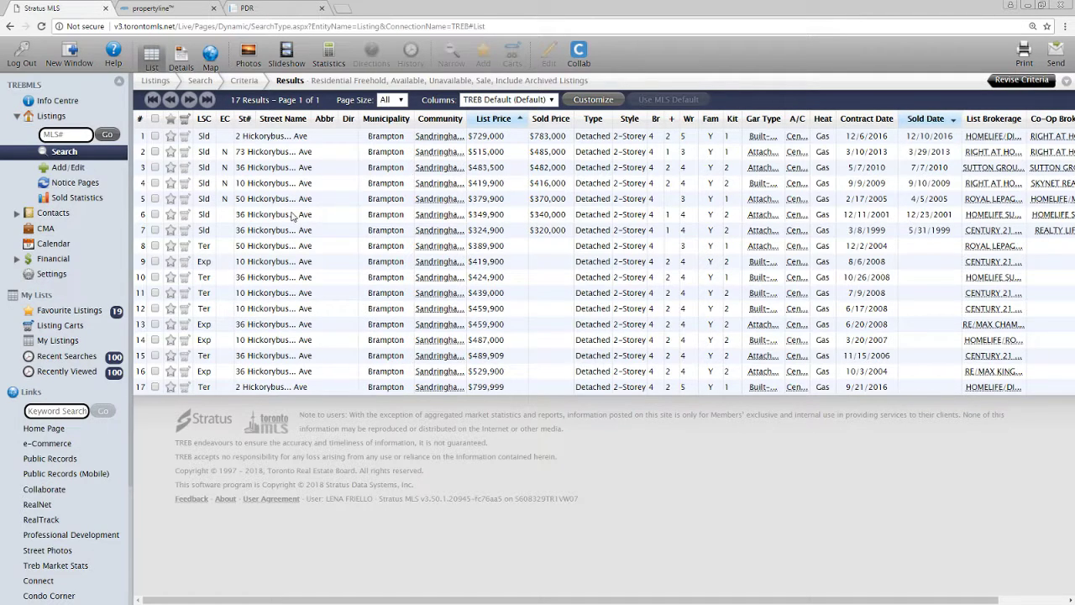
# Leave the Hickorybush Ave results and return to the New Search page via the Search breadcrumb.
pyautogui.click(204, 82)
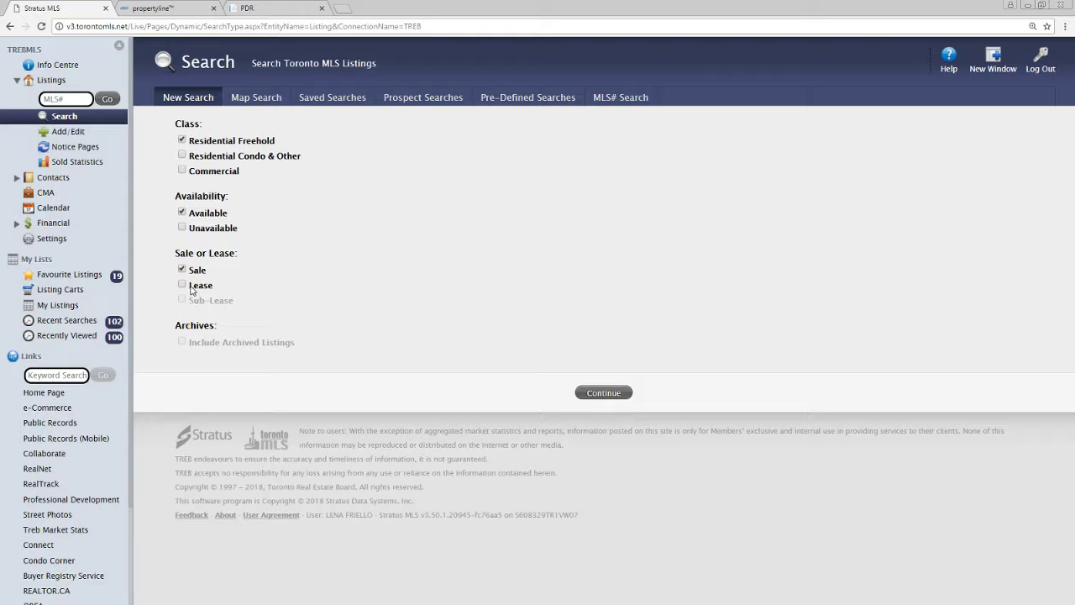
# Add Commercial and Sub-Lease listings, continue, and keep the Flex Search form.
pyautogui.click(183, 172)
pyautogui.click(190, 304)
pyautogui.click(616, 400)
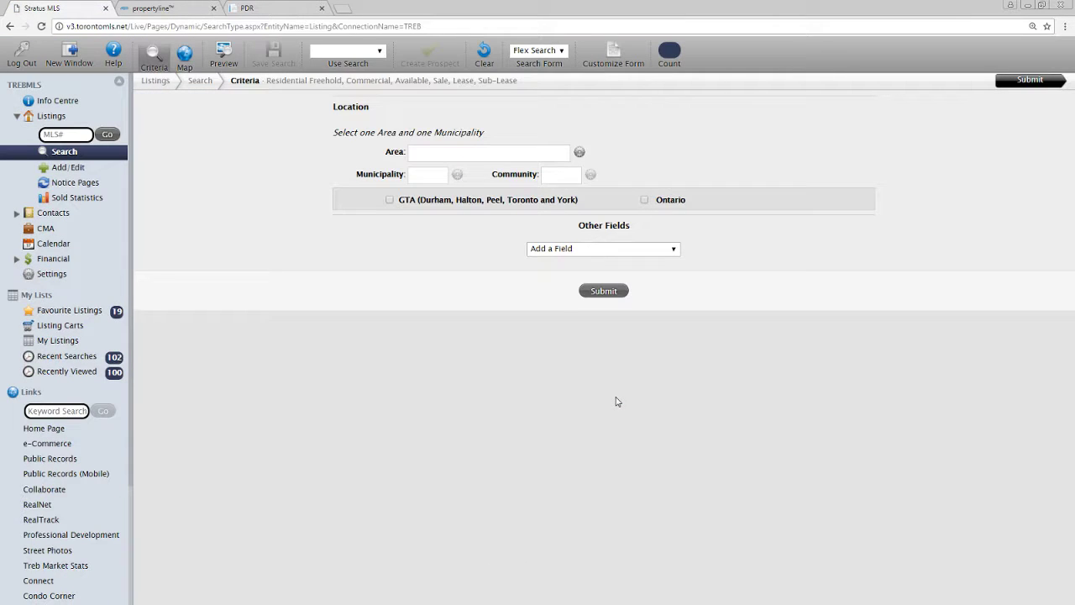
pyautogui.click(500, 150)
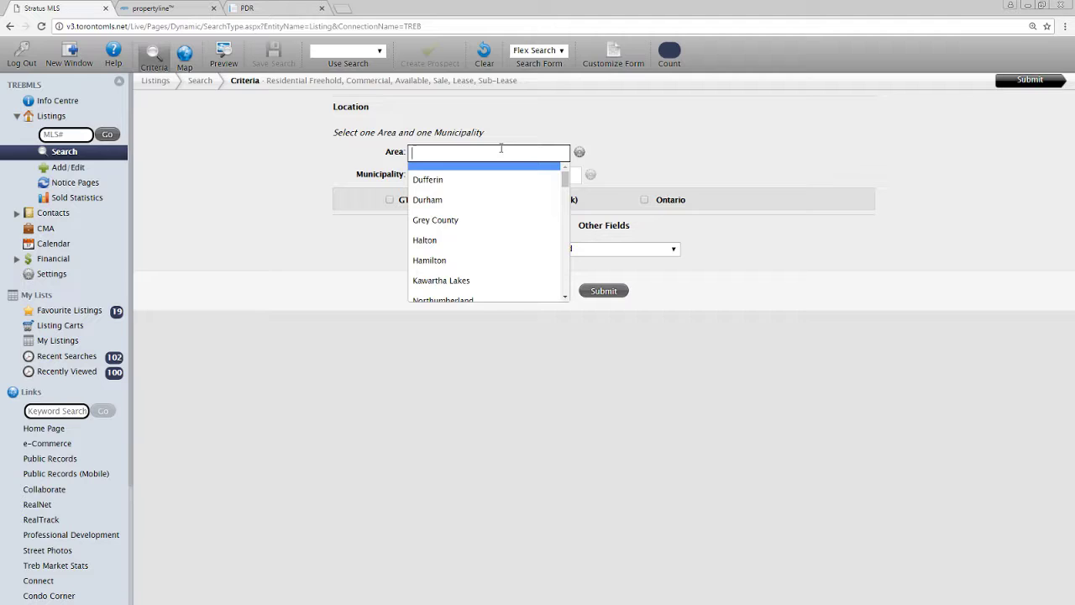
pyautogui.click(553, 56)
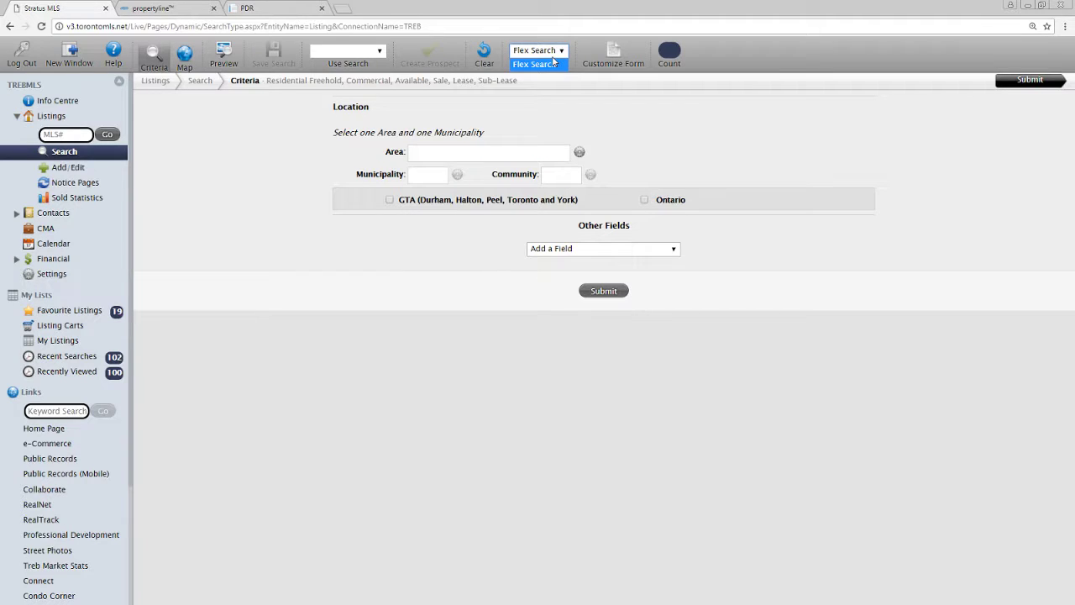
pyautogui.click(552, 62)
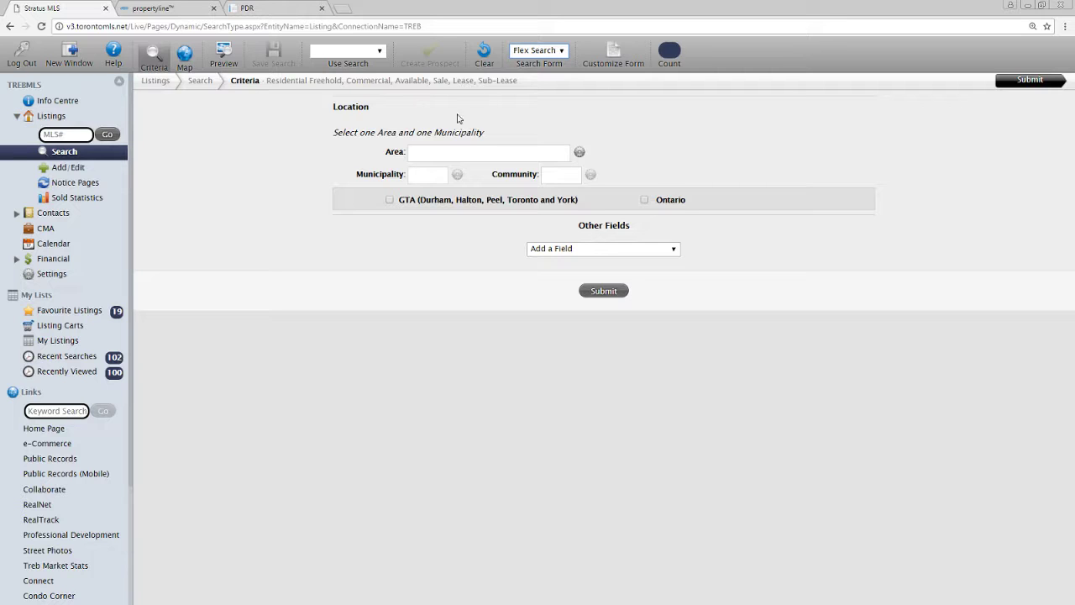
# Go back, recheck Commercial, Lease and Sub-Lease, and continue to the Flex Search criteria.
pyautogui.click(203, 82)
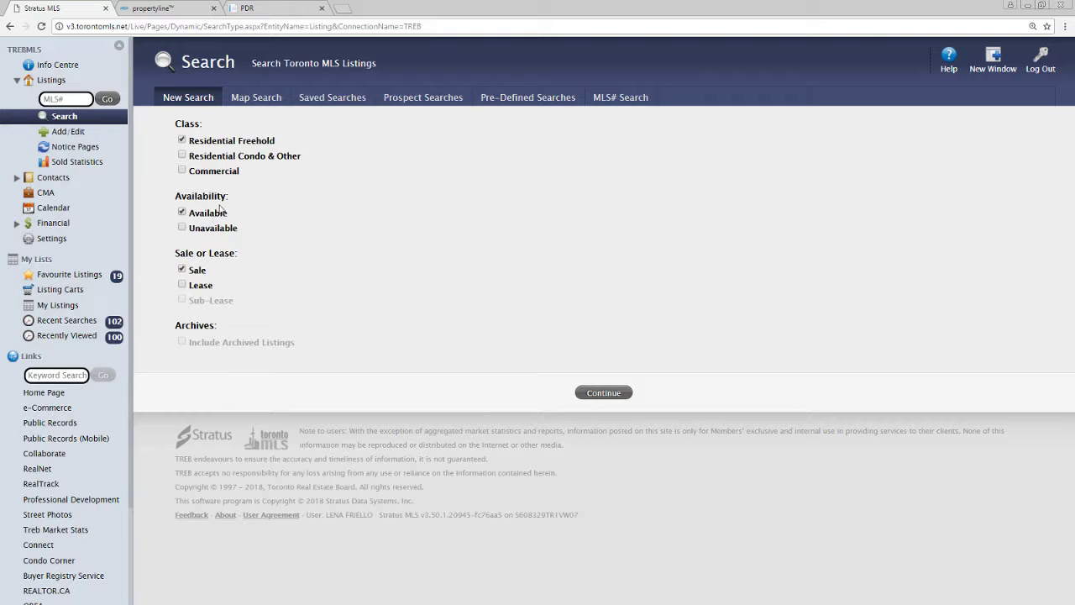
pyautogui.click(620, 393)
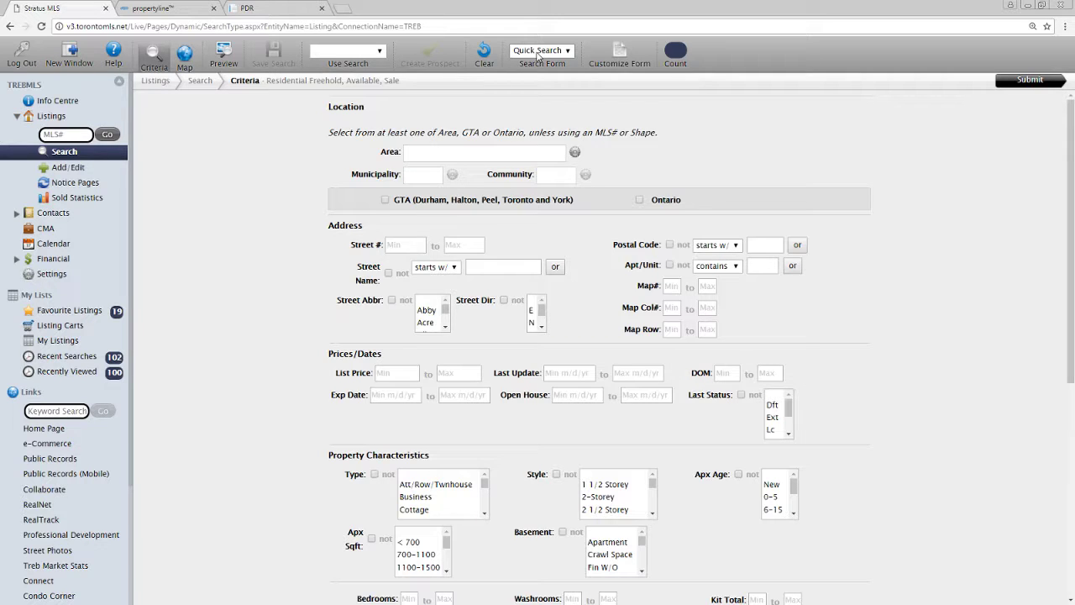
pyautogui.click(538, 51)
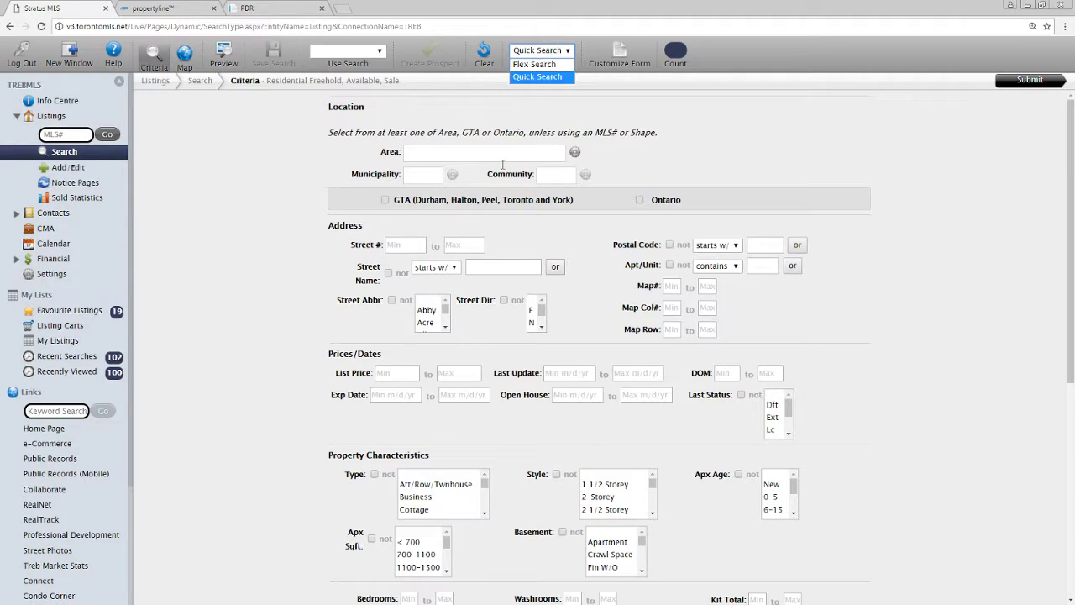
pyautogui.click(201, 80)
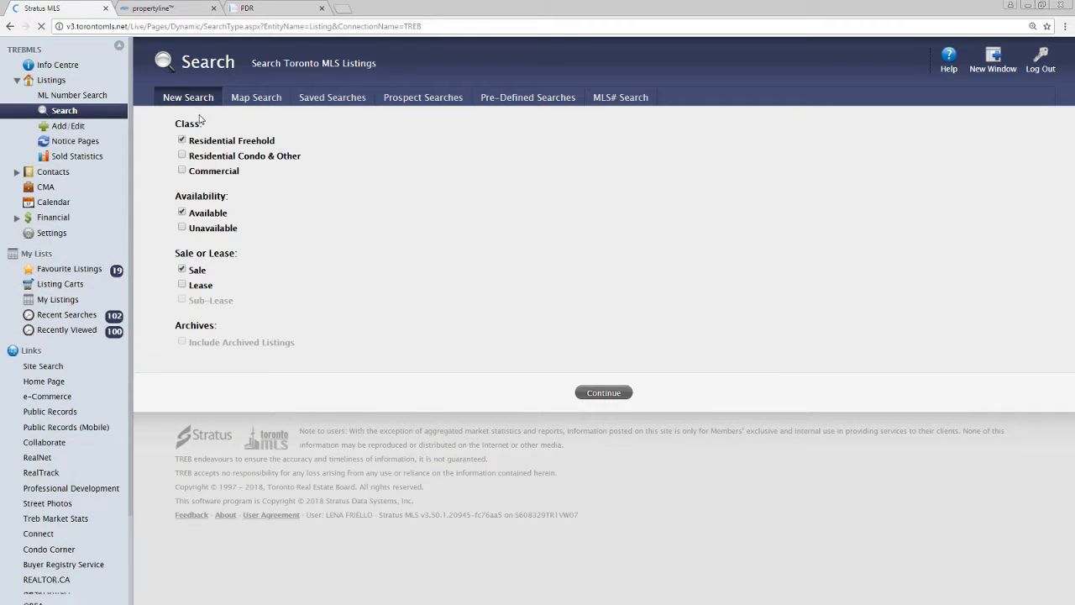
pyautogui.click(208, 173)
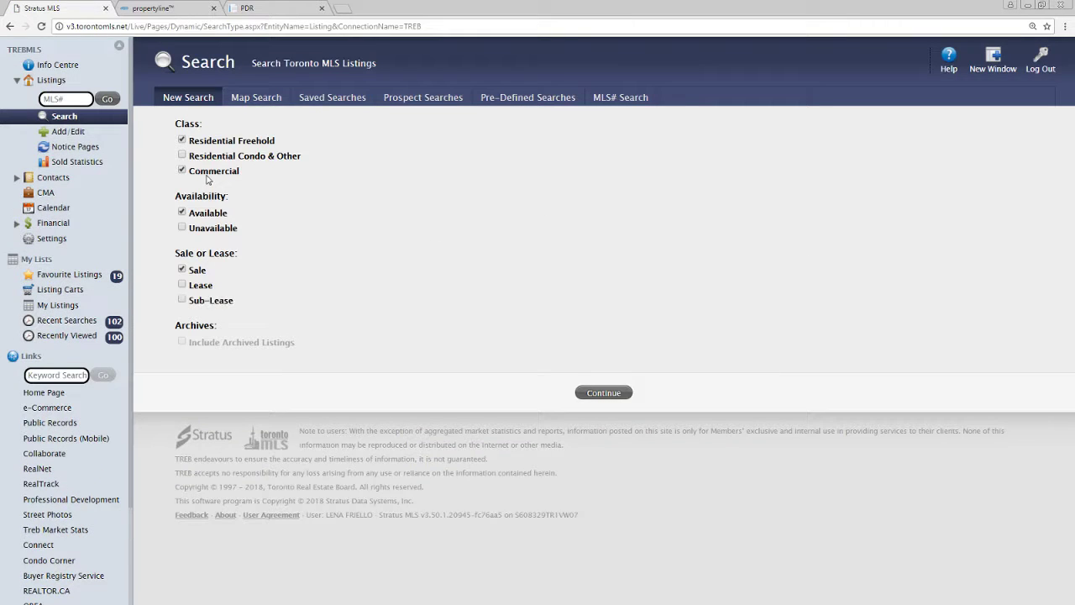
pyautogui.click(216, 301)
pyautogui.click(602, 398)
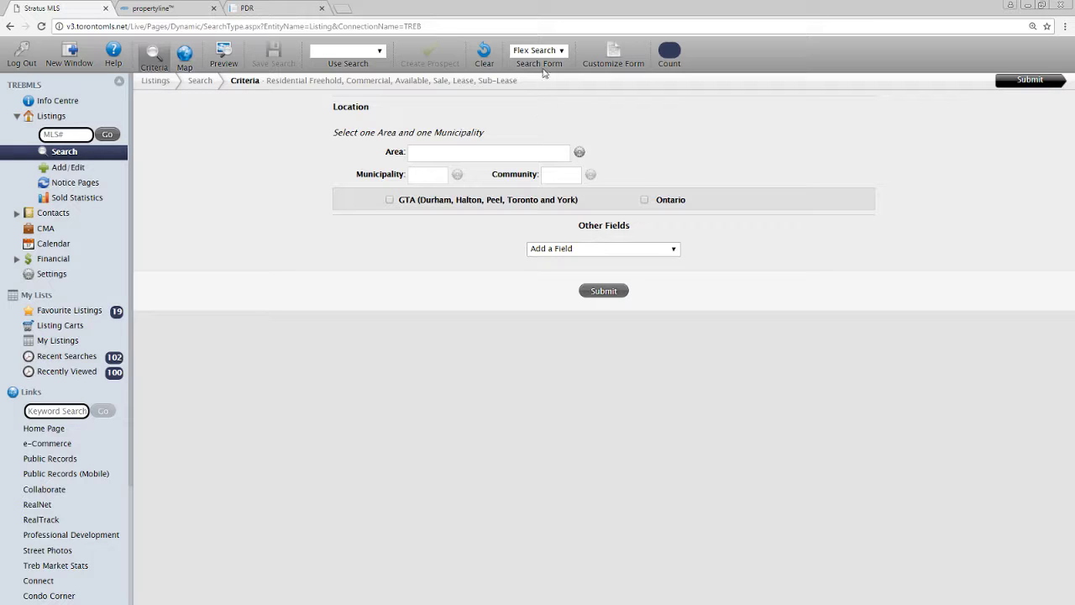
# Set Area to Peel and Municipality to Brampton, then submit to list 200 results.
pyautogui.click(513, 149)
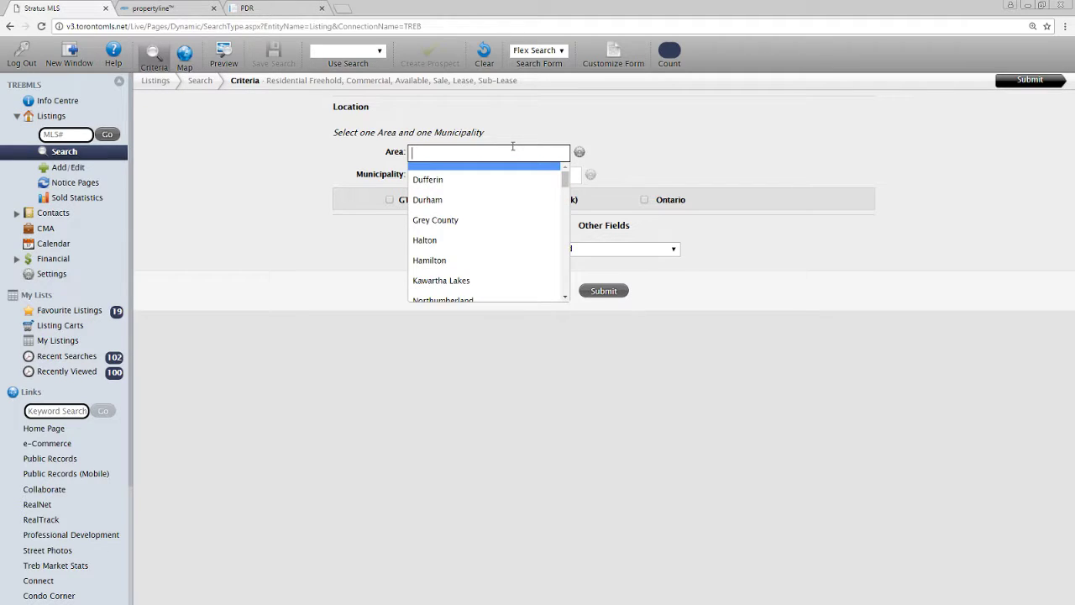
pyautogui.write('pee')
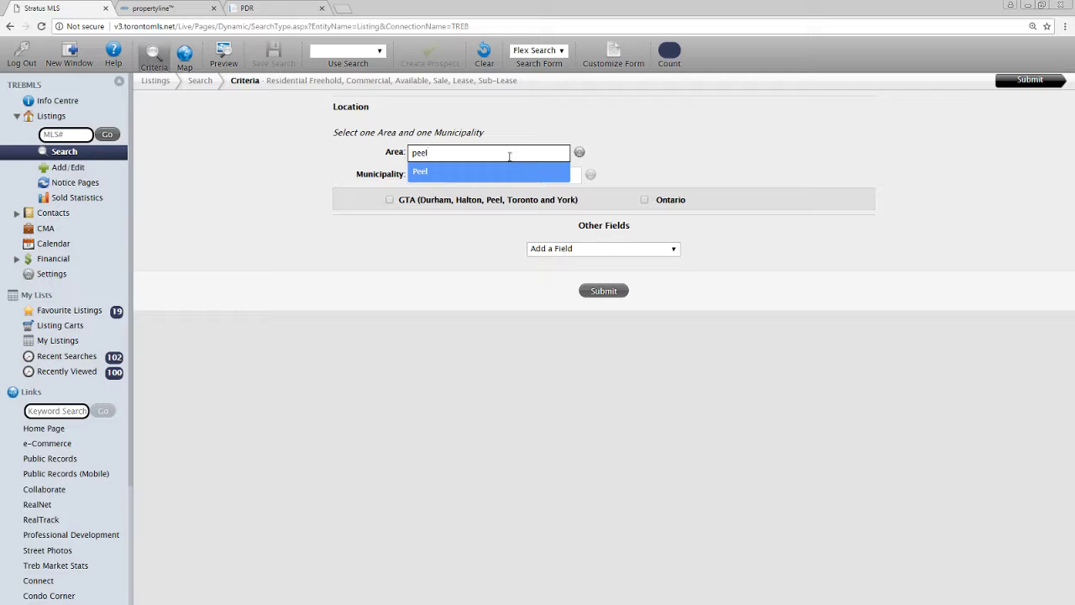
pyautogui.write('l')
pyautogui.click(509, 171)
pyautogui.click(485, 178)
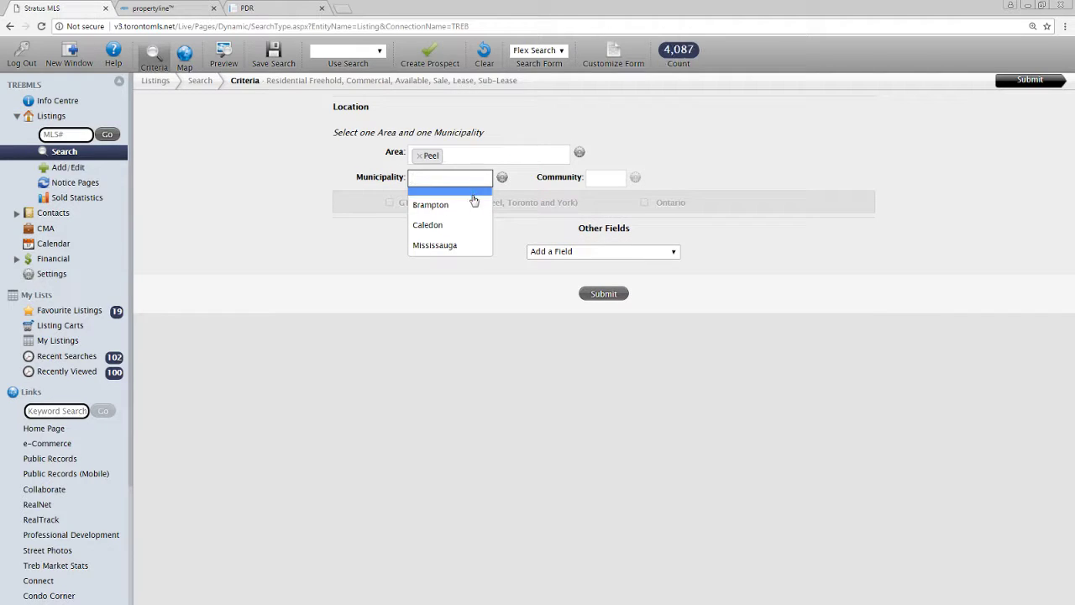
pyautogui.click(474, 202)
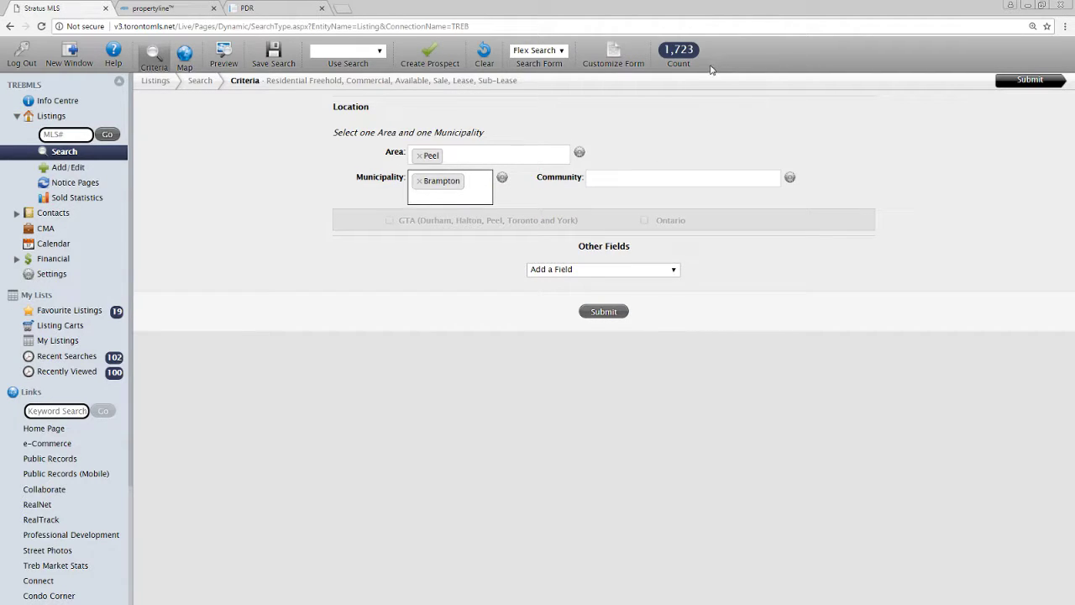
pyautogui.click(631, 268)
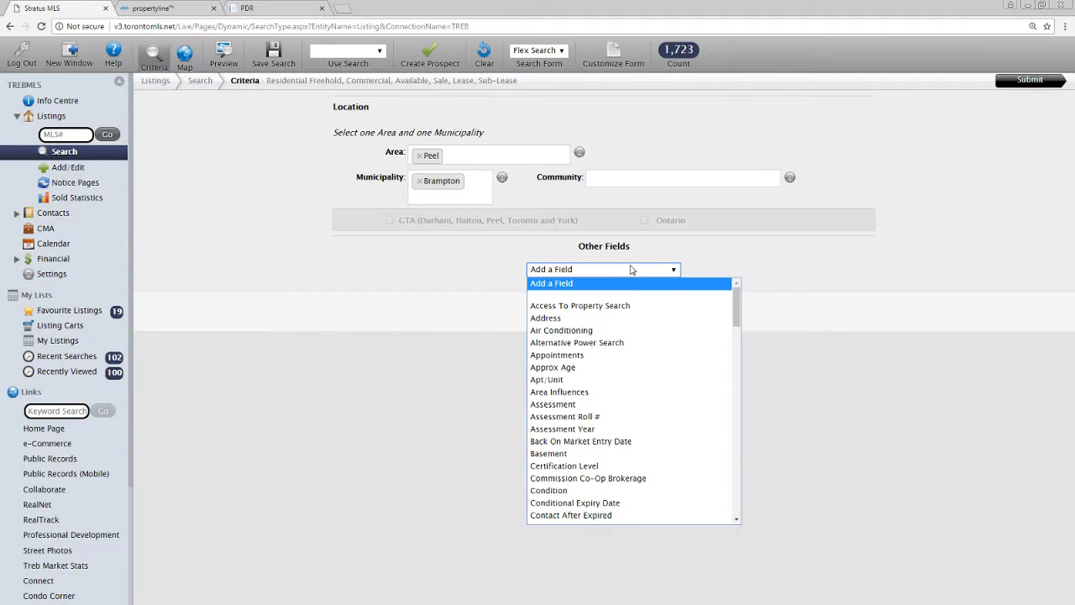
pyautogui.click(630, 268)
pyautogui.click(607, 313)
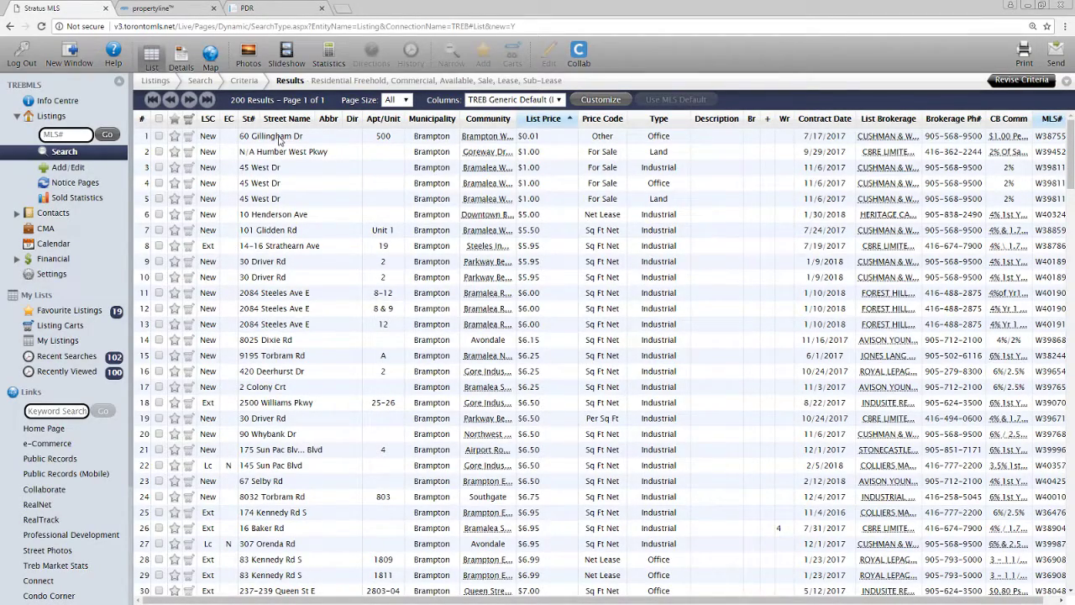
pyautogui.scroll(-3, 279, 325)
pyautogui.scroll(-6, 279, 325)
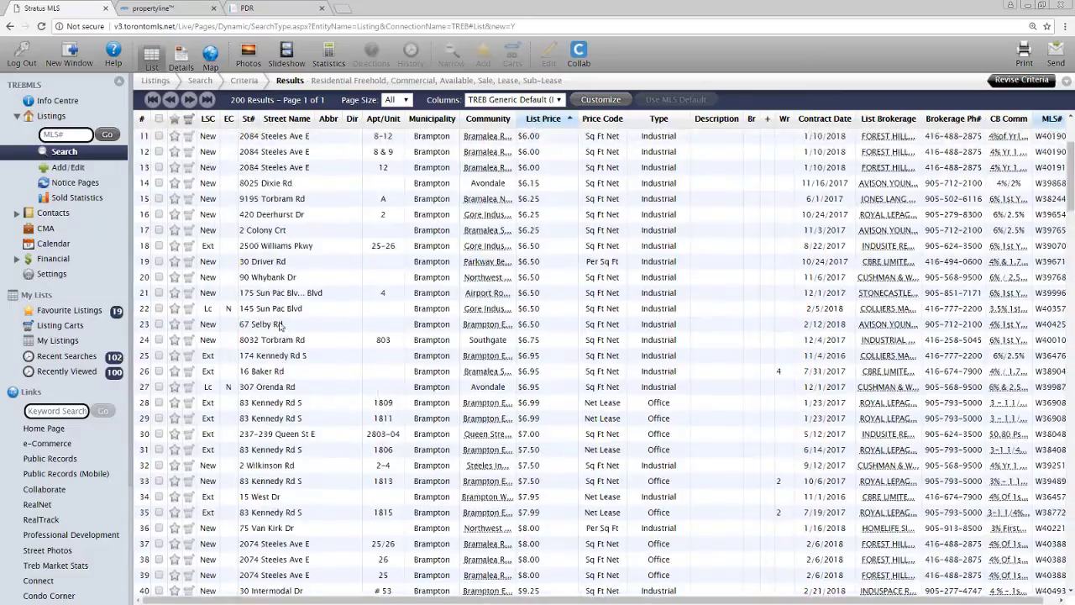
pyautogui.scroll(-5, 280, 327)
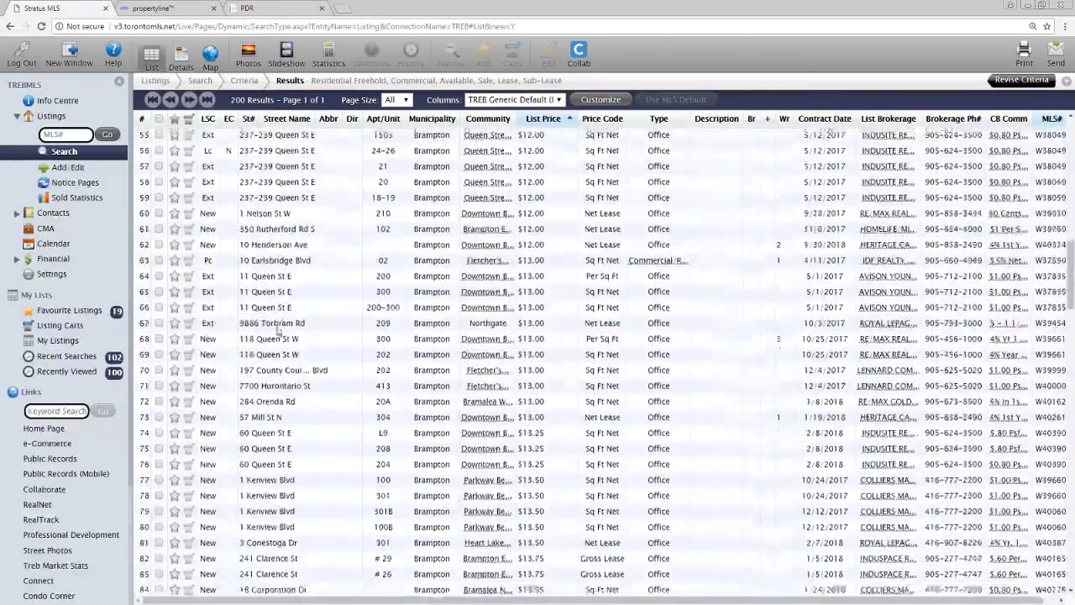
pyautogui.scroll(2, 465, 441)
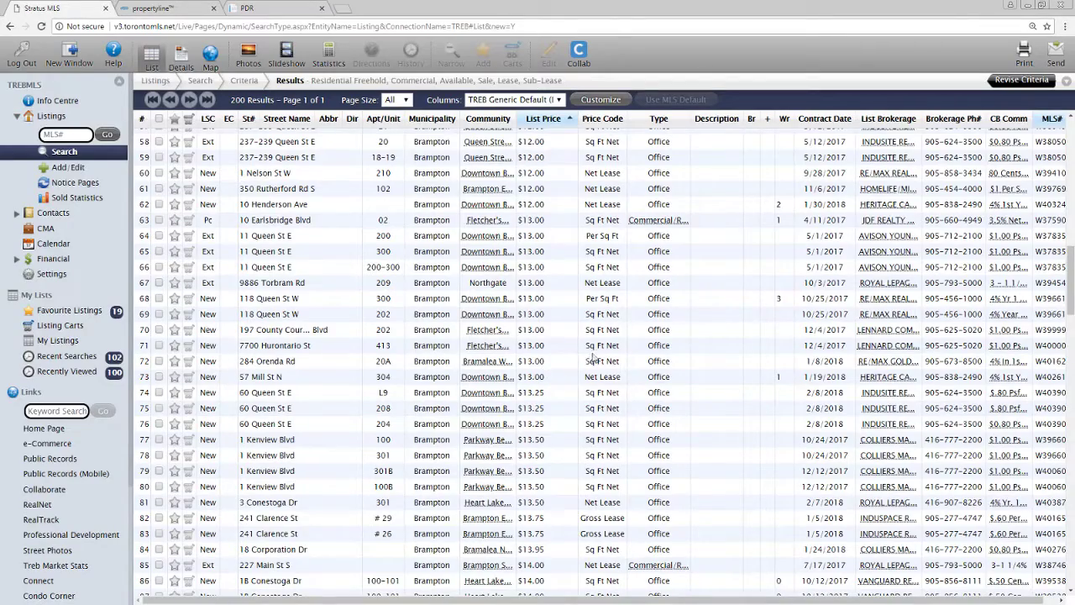
pyautogui.scroll(8, 608, 356)
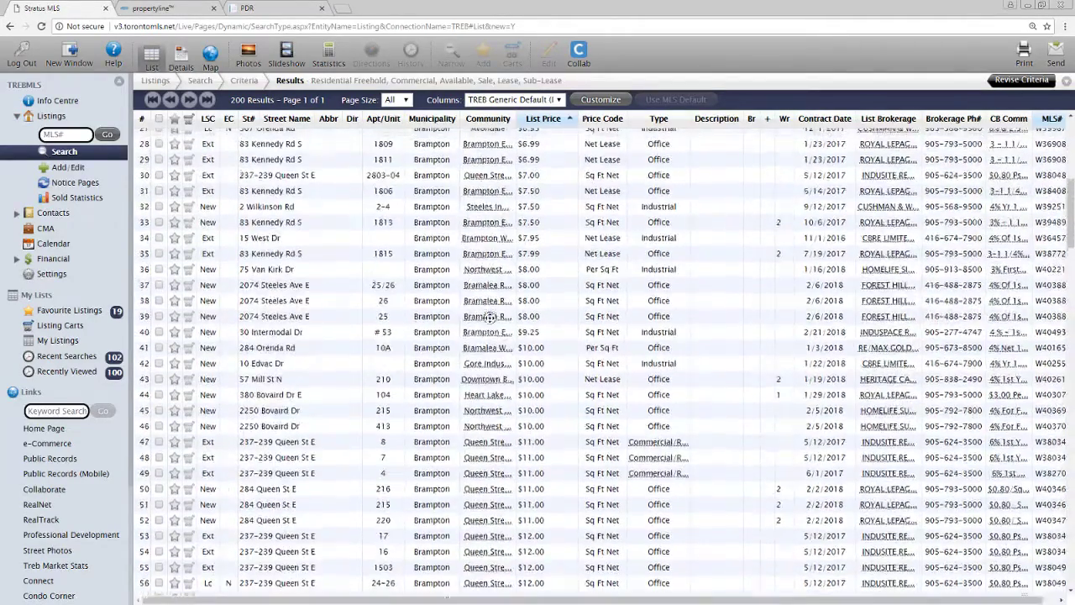
pyautogui.scroll(3, 448, 257)
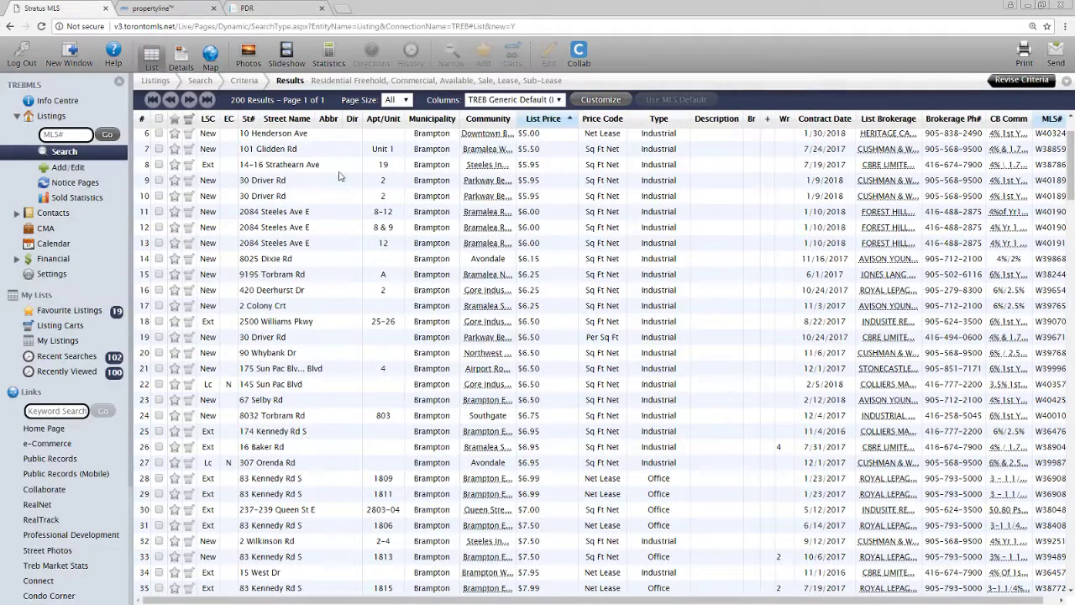
pyautogui.rightClick(285, 136)
pyautogui.doubleClick(244, 138)
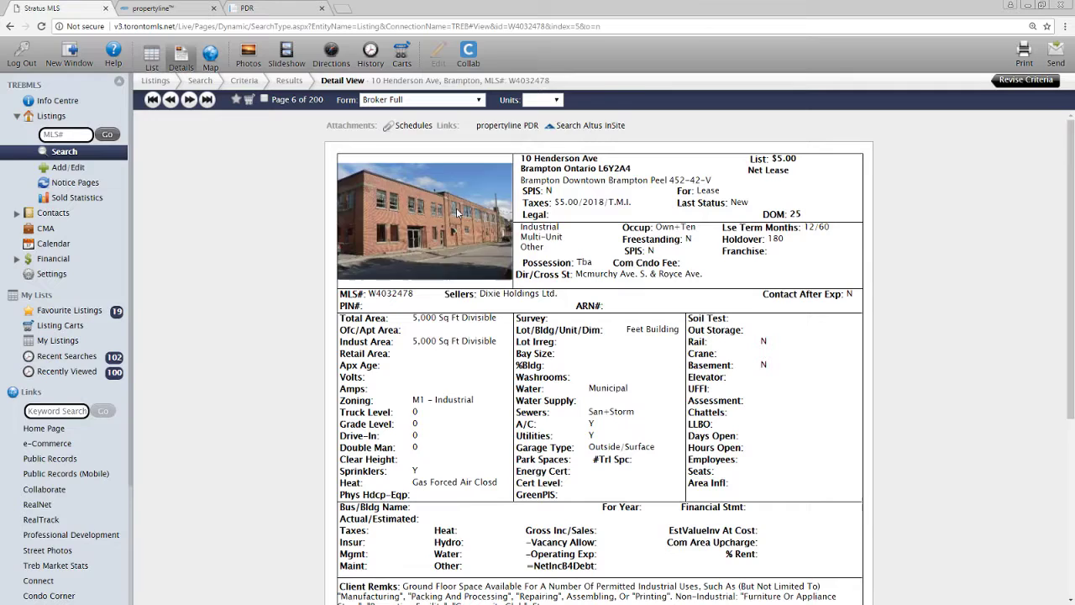
pyautogui.click(466, 240)
pyautogui.click(160, 154)
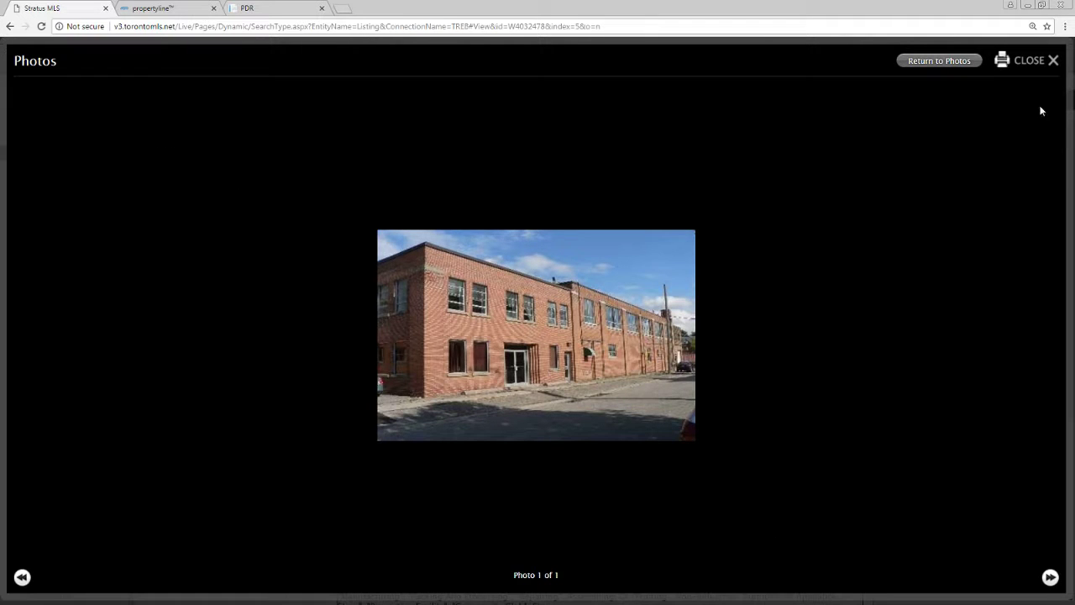
pyautogui.click(1055, 62)
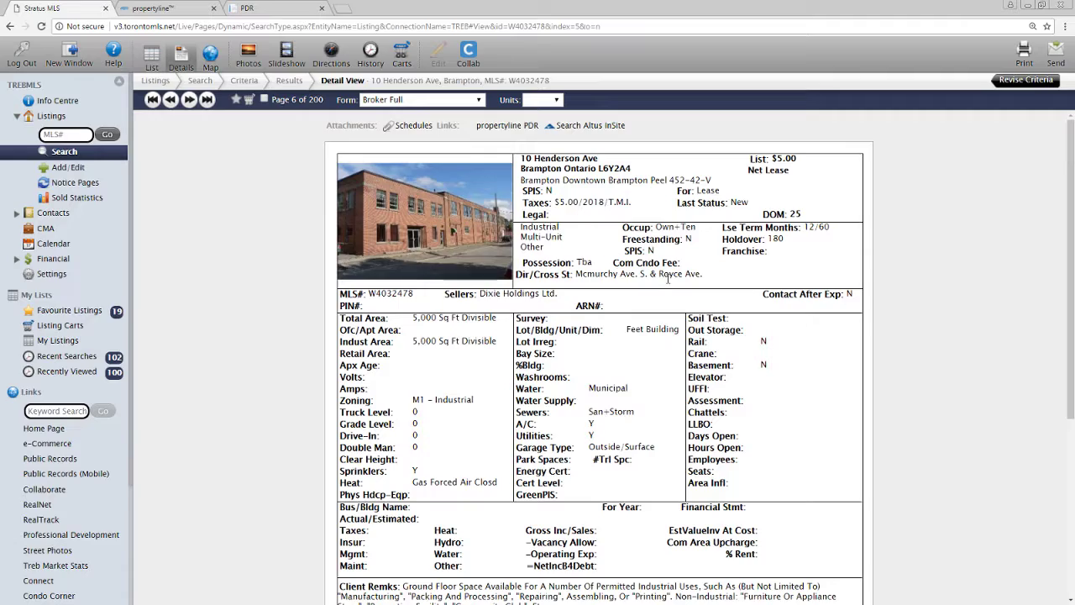
# Highlight the $5.00 list price and return to the 200-result Brampton list.
pyautogui.scroll(-3, 668, 279)
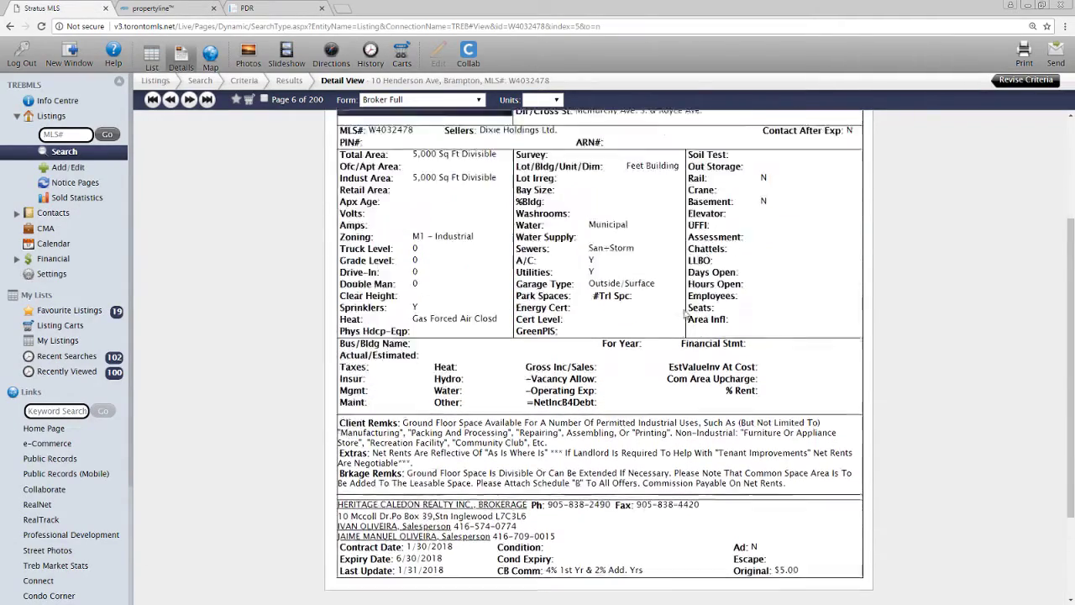
pyautogui.scroll(3, 685, 314)
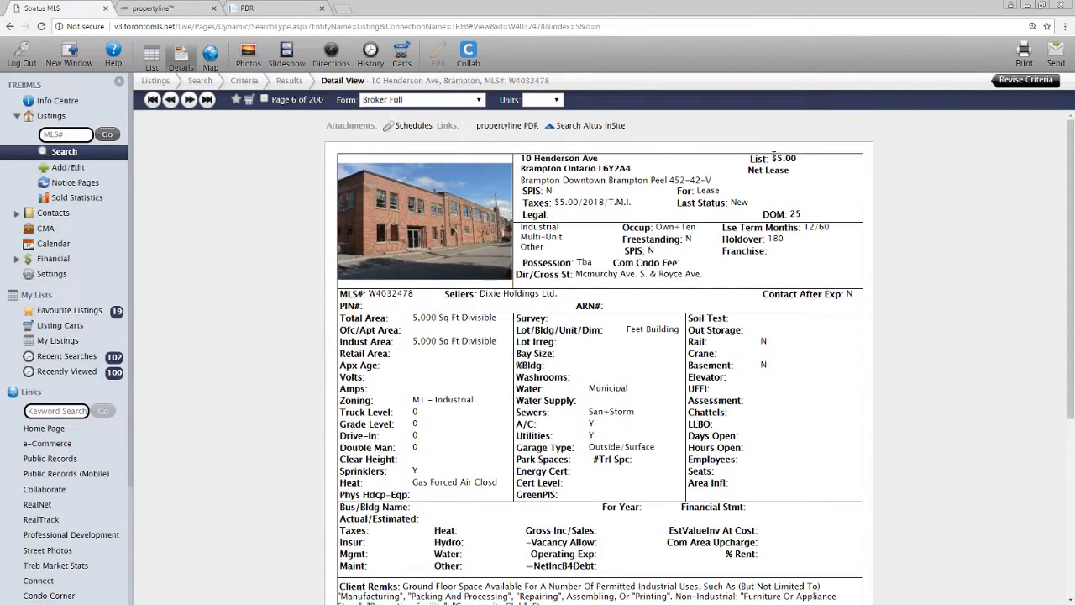
pyautogui.moveTo(774, 156); pyautogui.dragTo(806, 161)
pyautogui.scroll(-2, 572, 443)
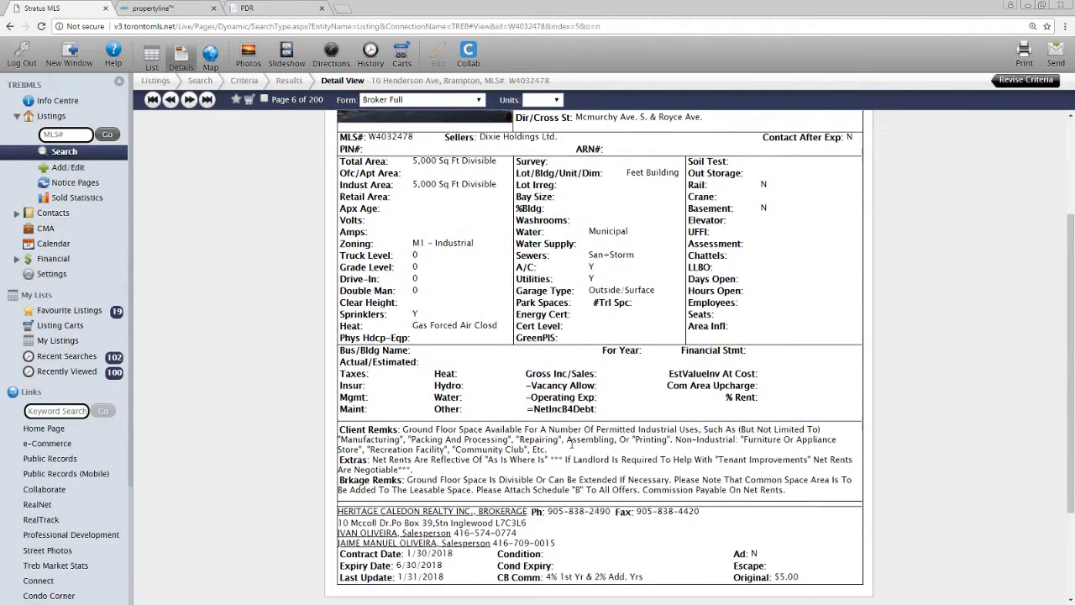
pyautogui.scroll(2, 550, 483)
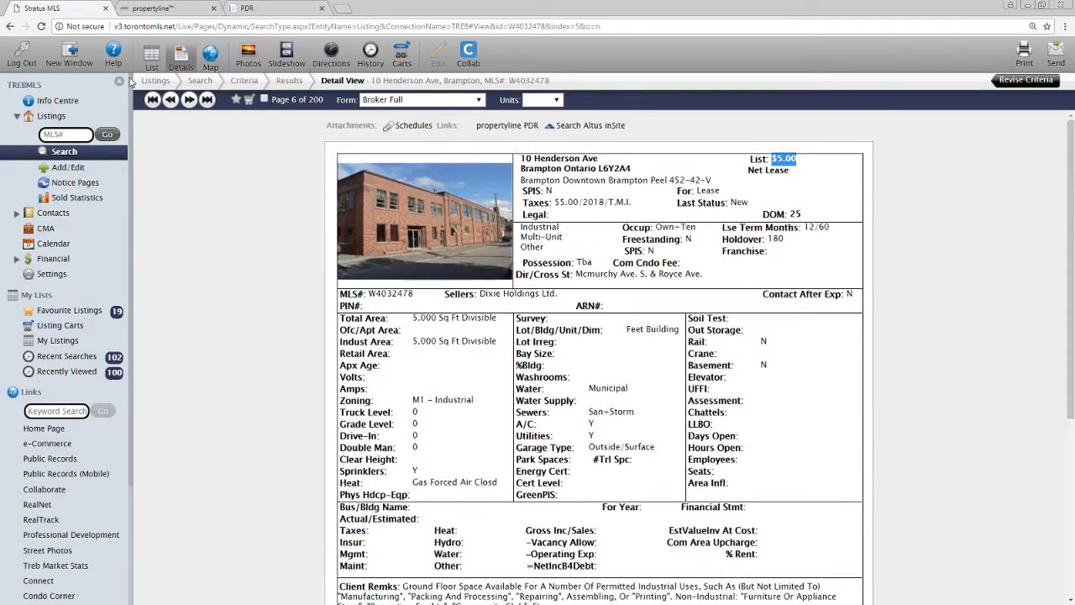
pyautogui.click(300, 81)
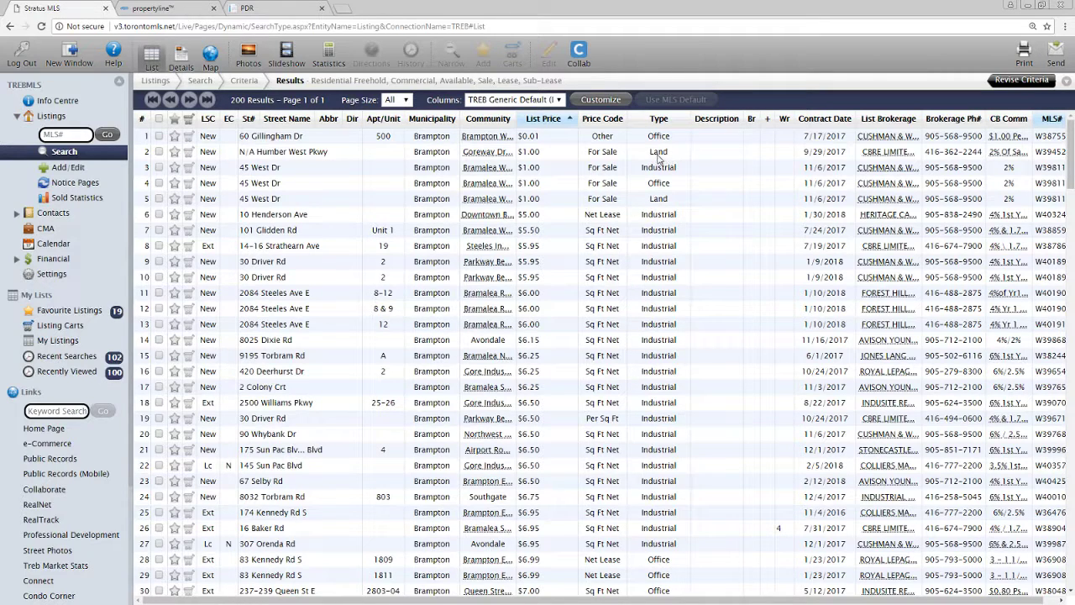
pyautogui.click(283, 153)
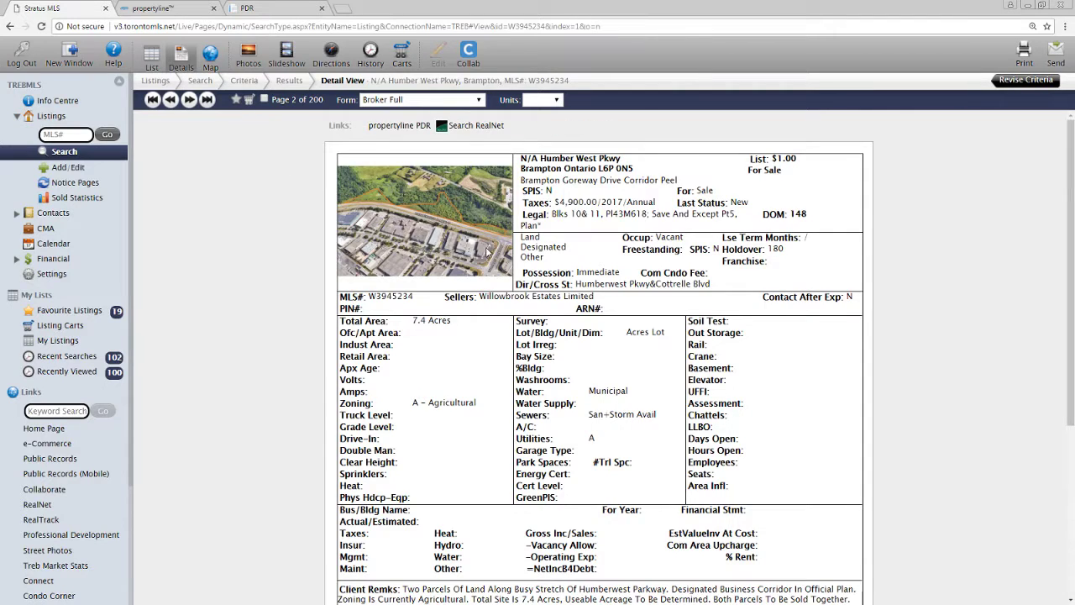
pyautogui.click(485, 249)
pyautogui.click(127, 192)
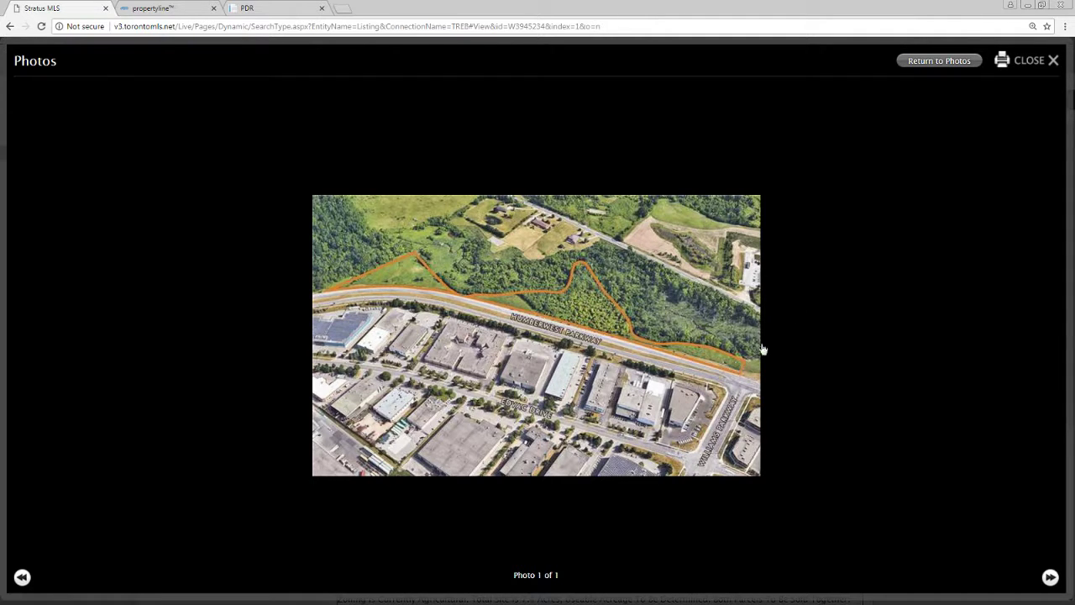
pyautogui.click(1052, 62)
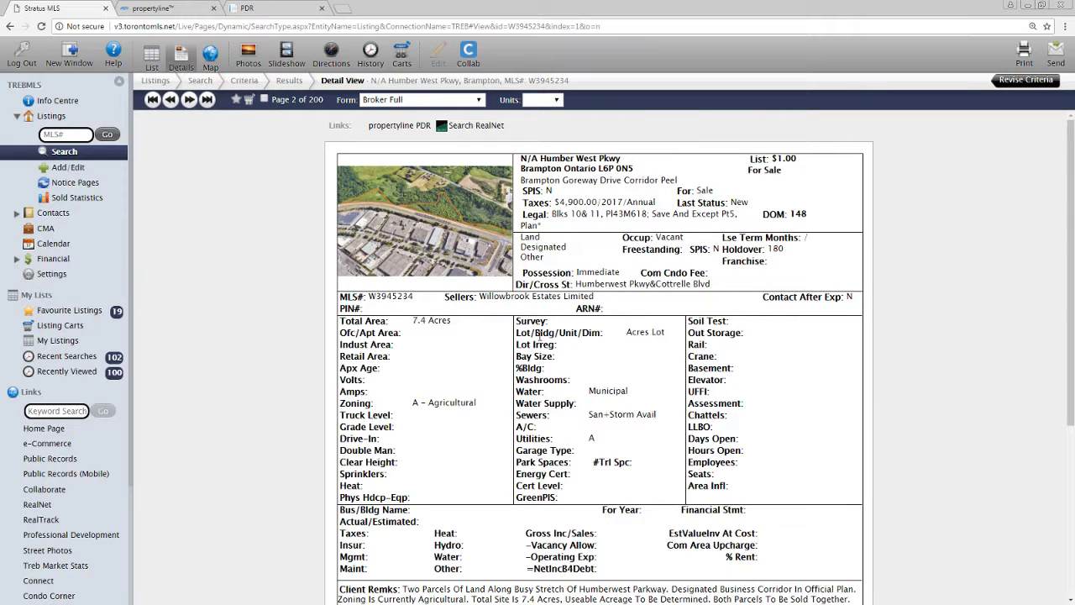
pyautogui.scroll(-2, 525, 380)
pyautogui.scroll(-1, 526, 381)
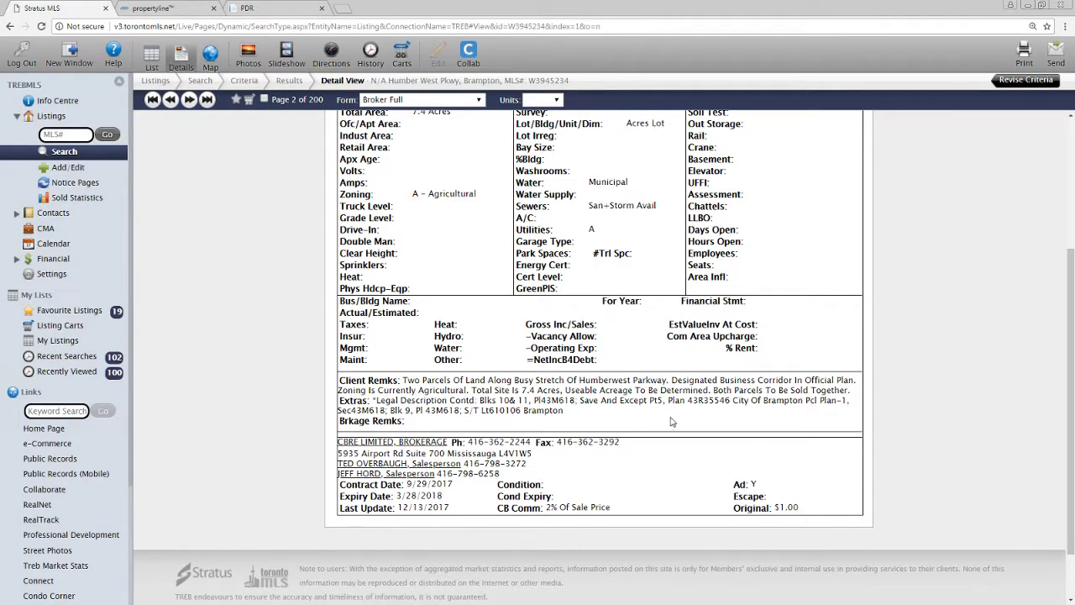
pyautogui.scroll(3, 713, 443)
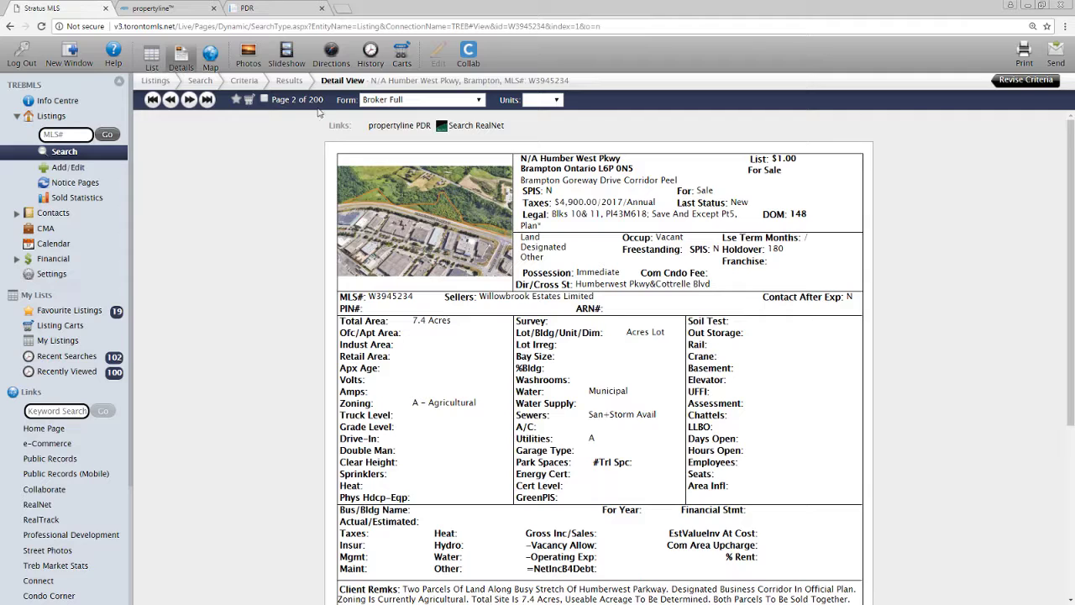
pyautogui.click(288, 80)
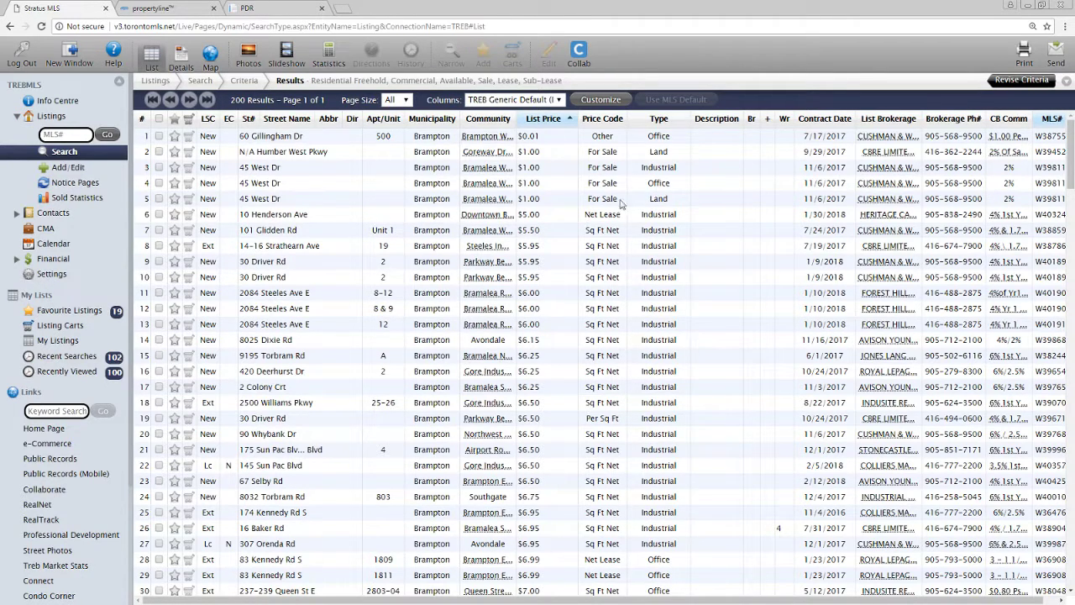
pyautogui.doubleClick(258, 204)
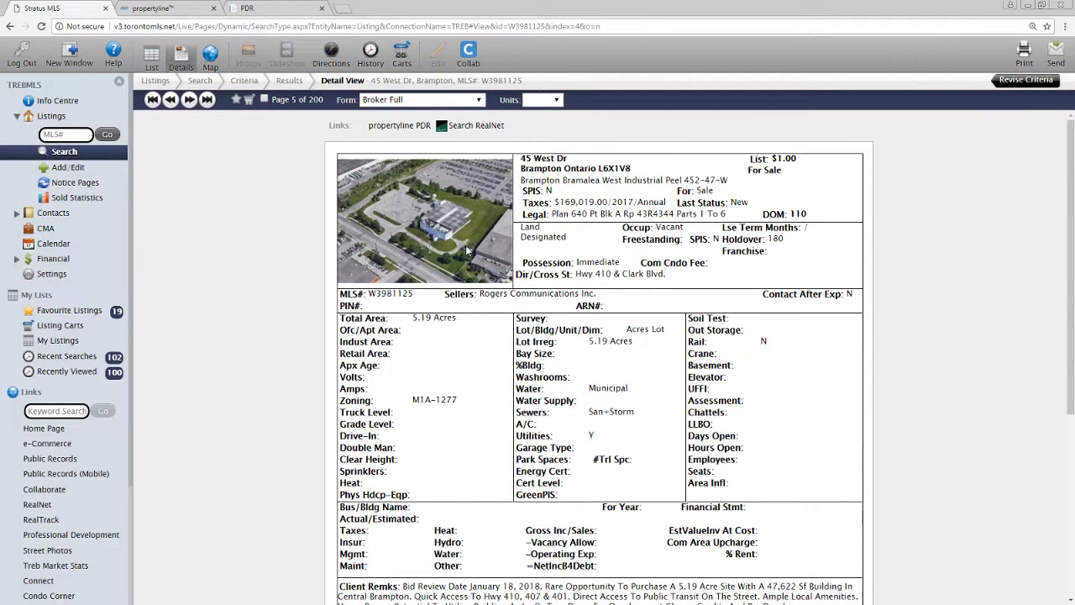
pyautogui.click(466, 245)
pyautogui.click(114, 166)
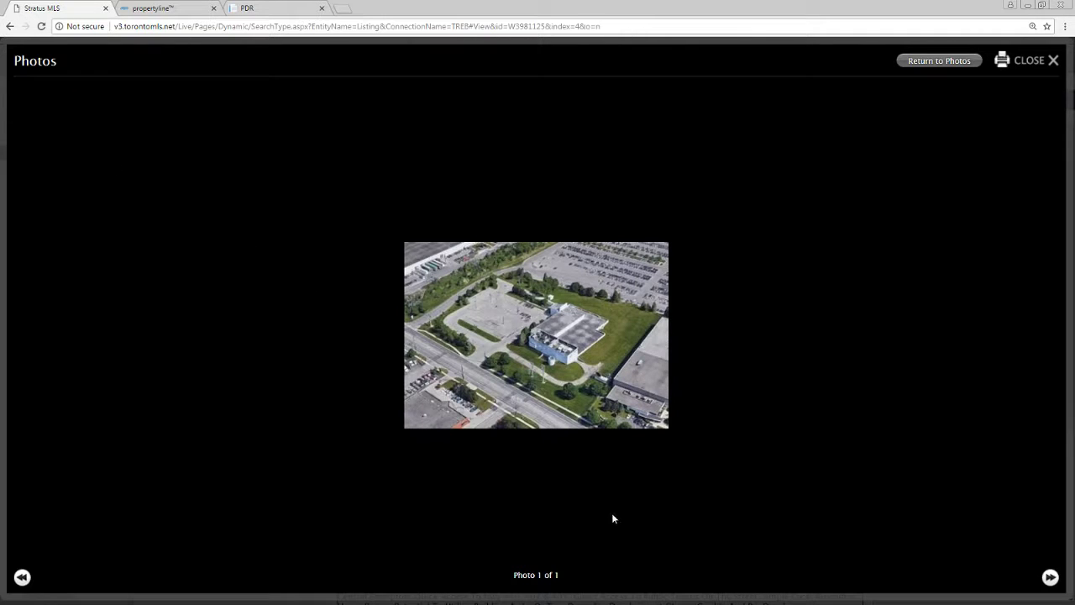
pyautogui.click(1052, 60)
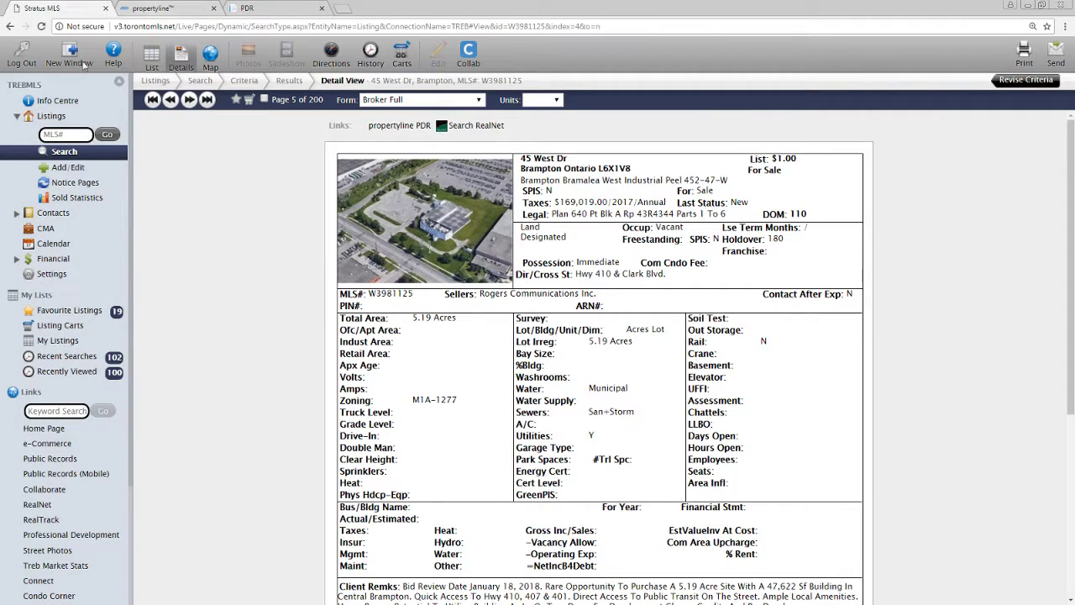
# Return to the results, scroll down the list, and start a new search.
pyautogui.click(286, 85)
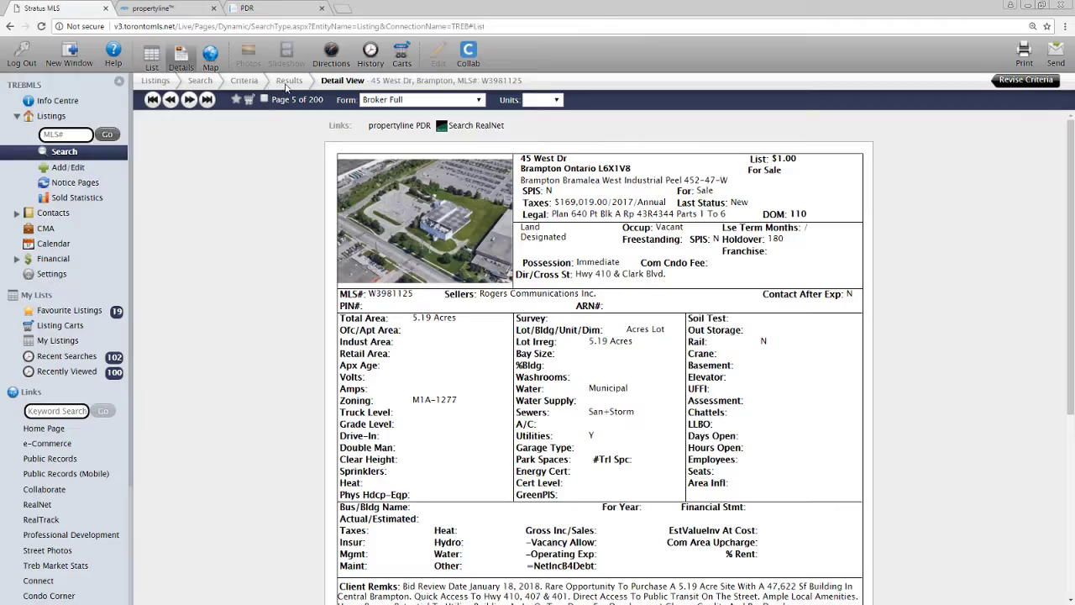
pyautogui.scroll(-3, 382, 288)
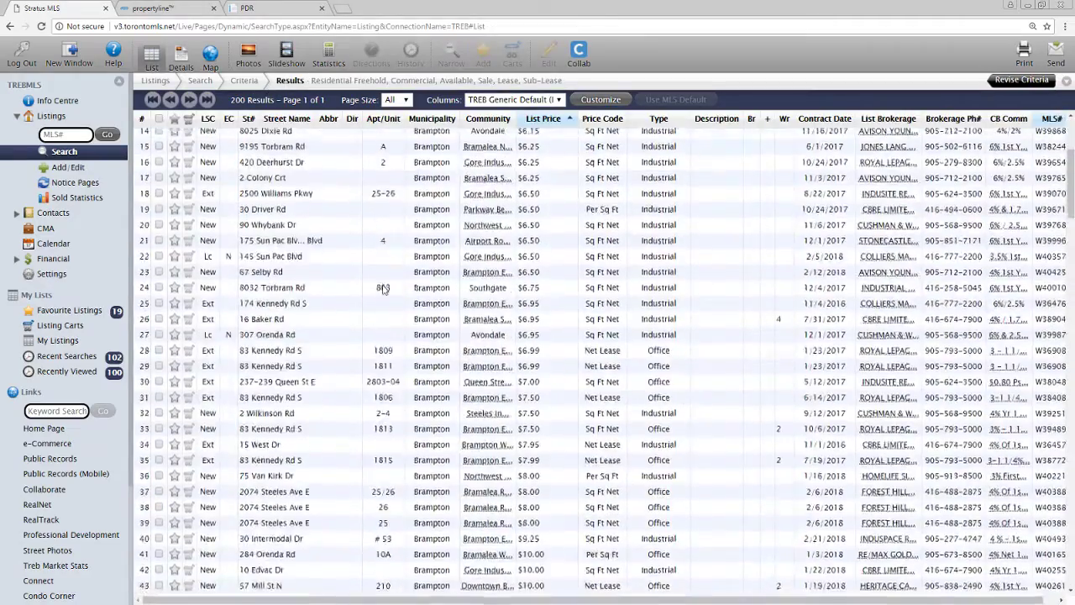
pyautogui.scroll(-20, 383, 288)
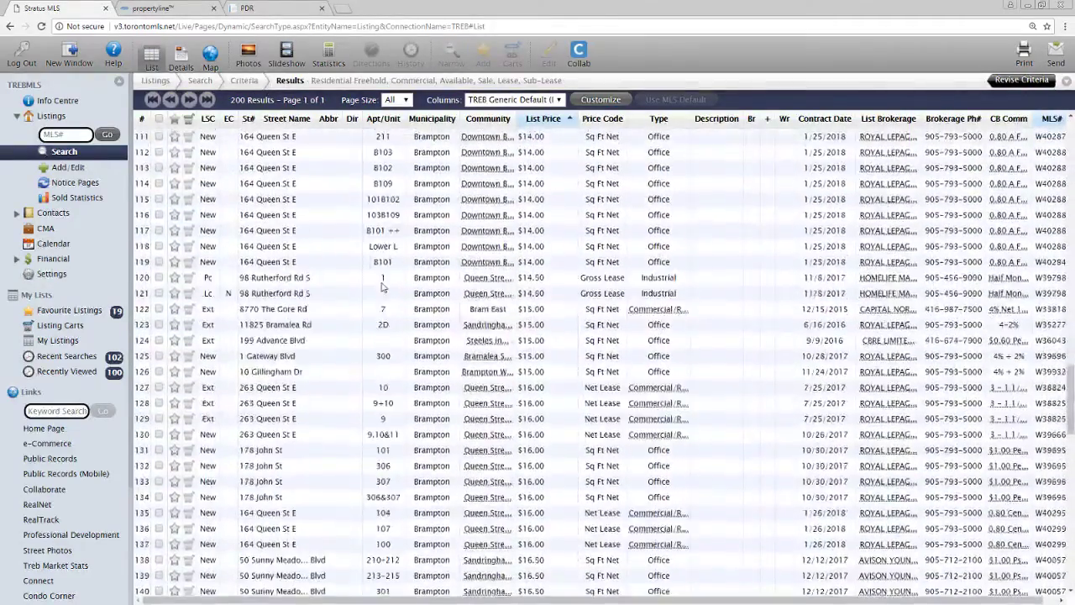
pyautogui.scroll(-15, 382, 288)
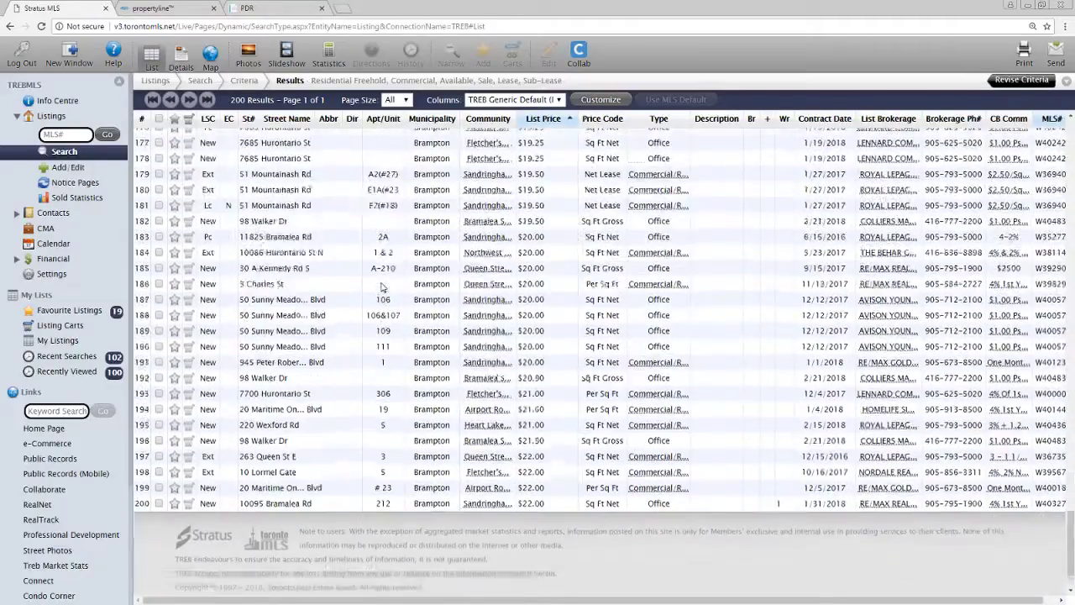
pyautogui.scroll(-1, 382, 288)
pyautogui.moveTo(1069, 513); pyautogui.dragTo(1046, 220)
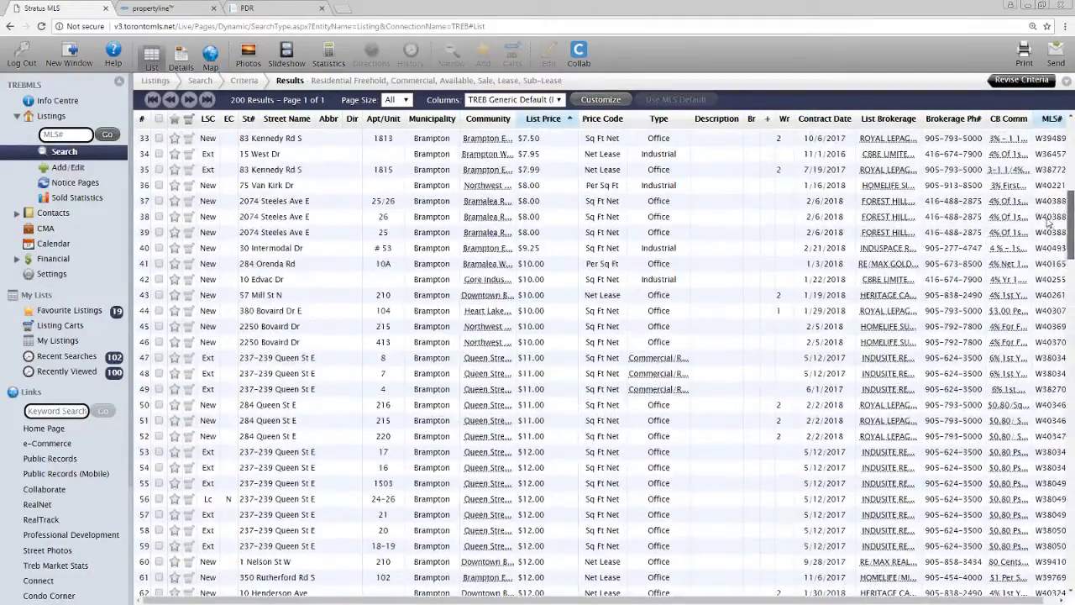
pyautogui.click(200, 81)
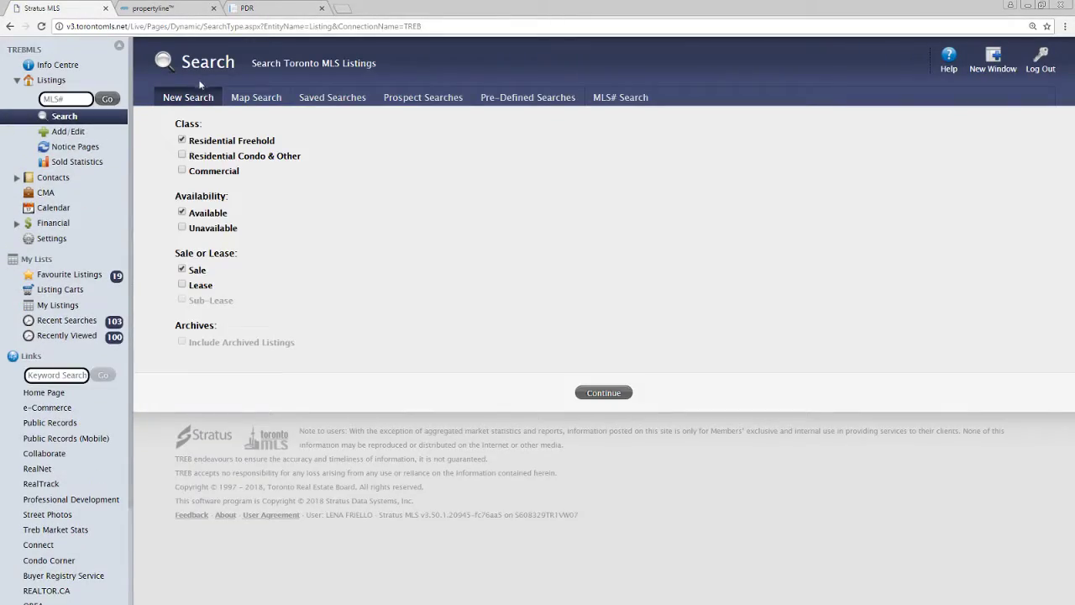
# Replace Residential Freehold with Residential Condo & Other, leave Commercial unchecked, and continue.
pyautogui.click(220, 173)
pyautogui.click(222, 175)
pyautogui.click(222, 141)
pyautogui.click(235, 170)
pyautogui.click(238, 157)
pyautogui.click(230, 172)
pyautogui.click(601, 393)
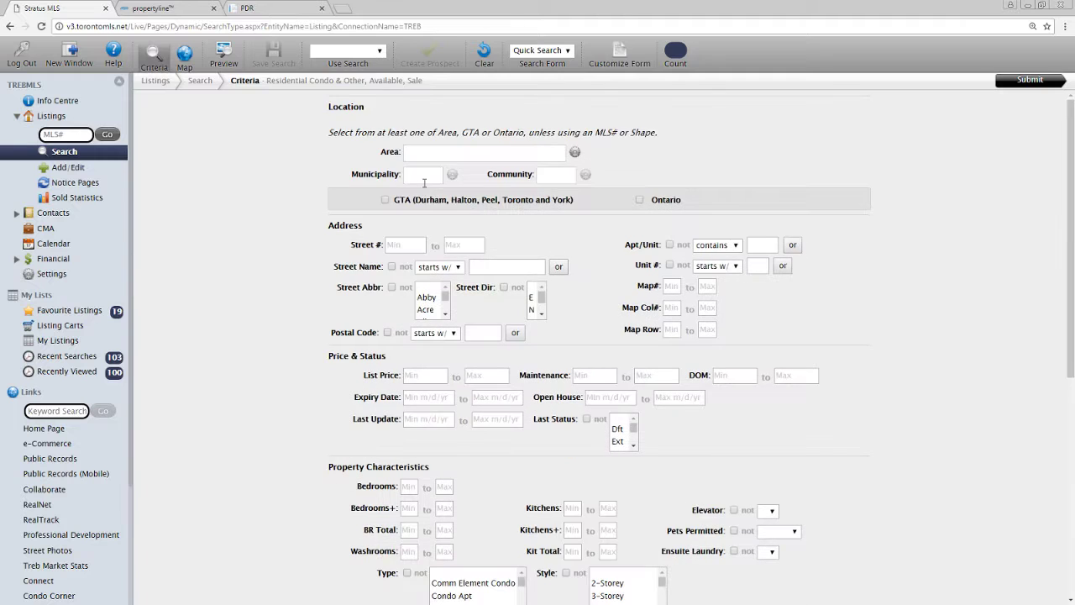
# Switch the criteria page's search form layout to Flex Search.
pyautogui.click(451, 158)
pyautogui.click(536, 52)
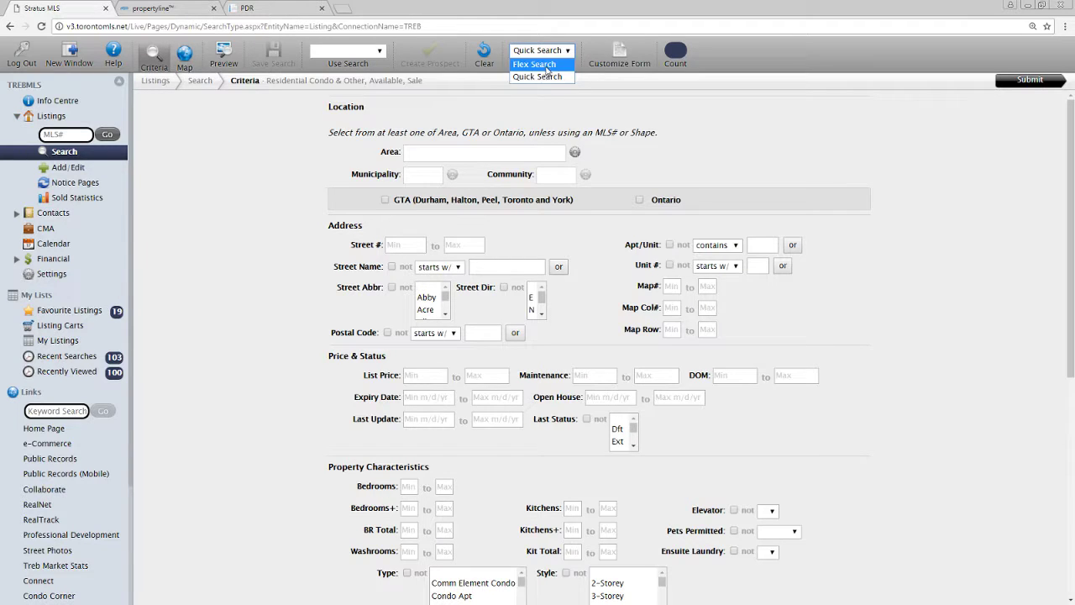
pyautogui.click(538, 76)
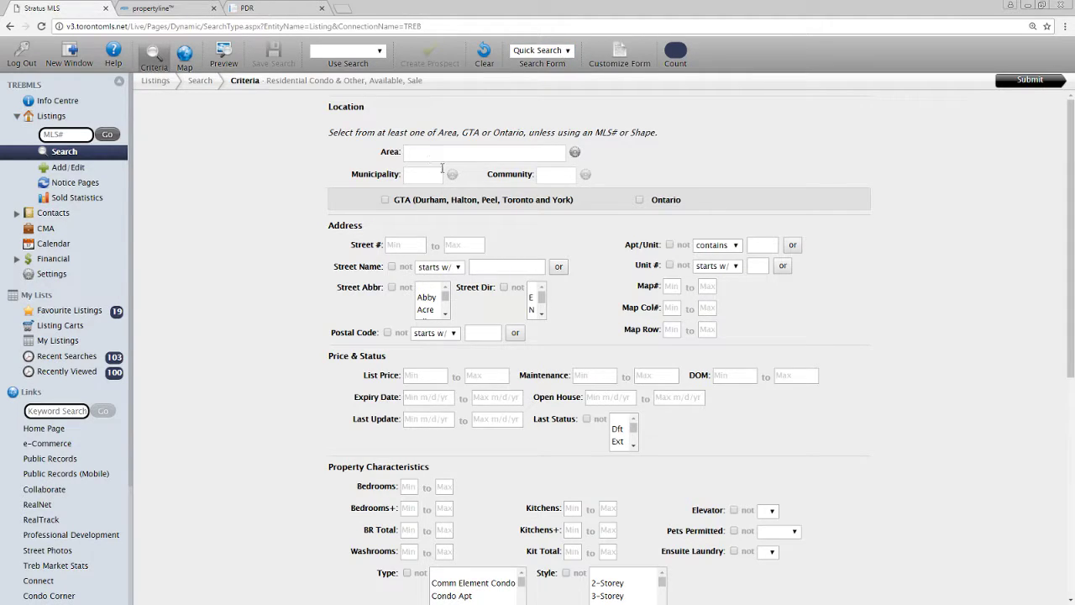
pyautogui.click(542, 50)
pyautogui.click(538, 65)
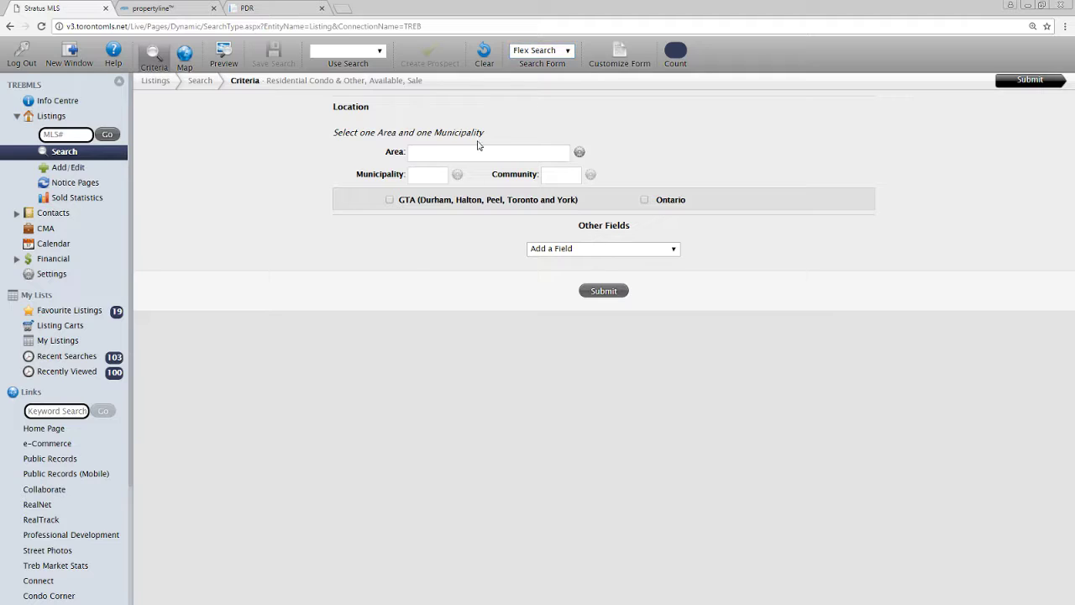
# Switch the Search Form to the full Quick Search layout, then click into the Area field.
pyautogui.click(484, 149)
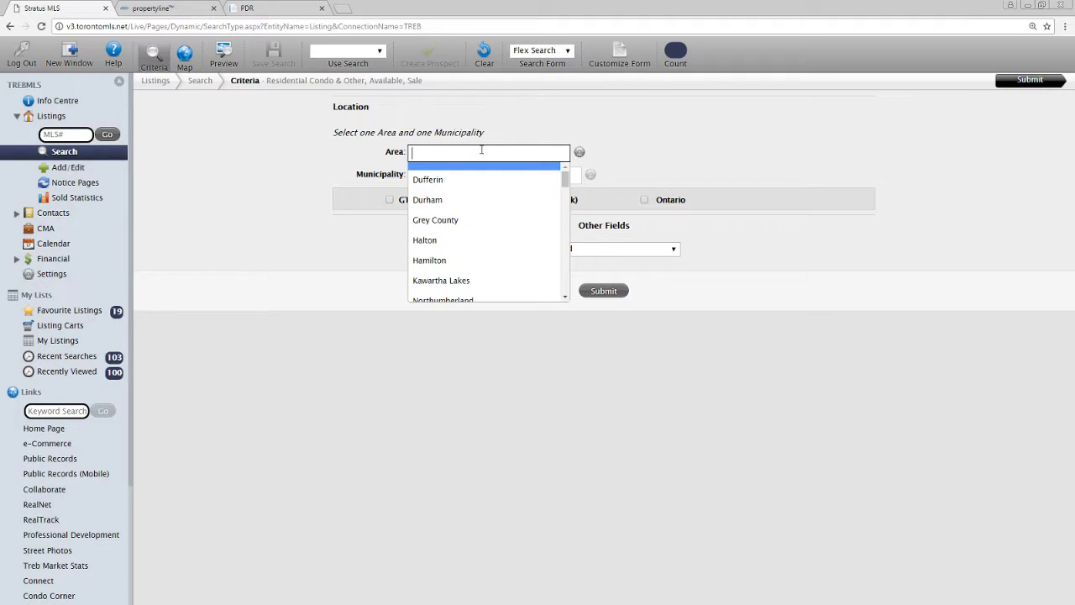
pyautogui.click(542, 51)
pyautogui.click(540, 74)
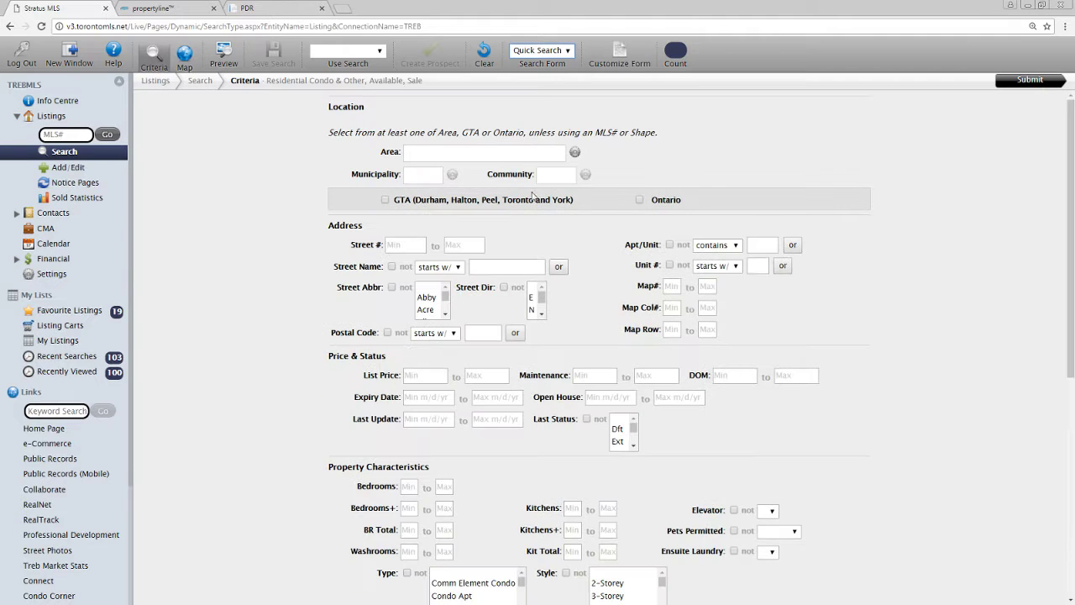
pyautogui.scroll(-5, 534, 201)
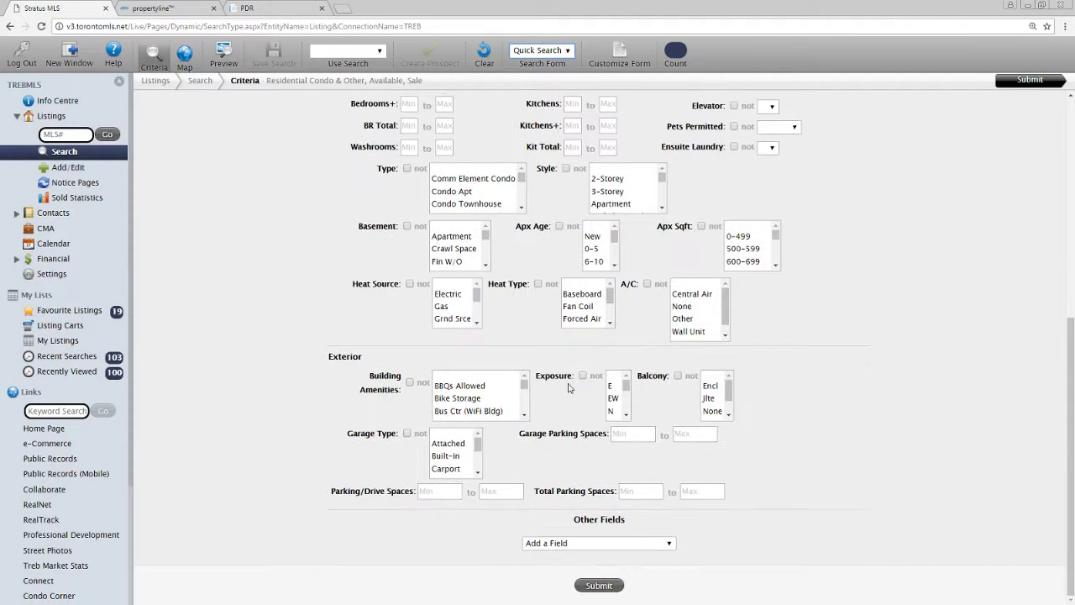
pyautogui.scroll(5, 558, 252)
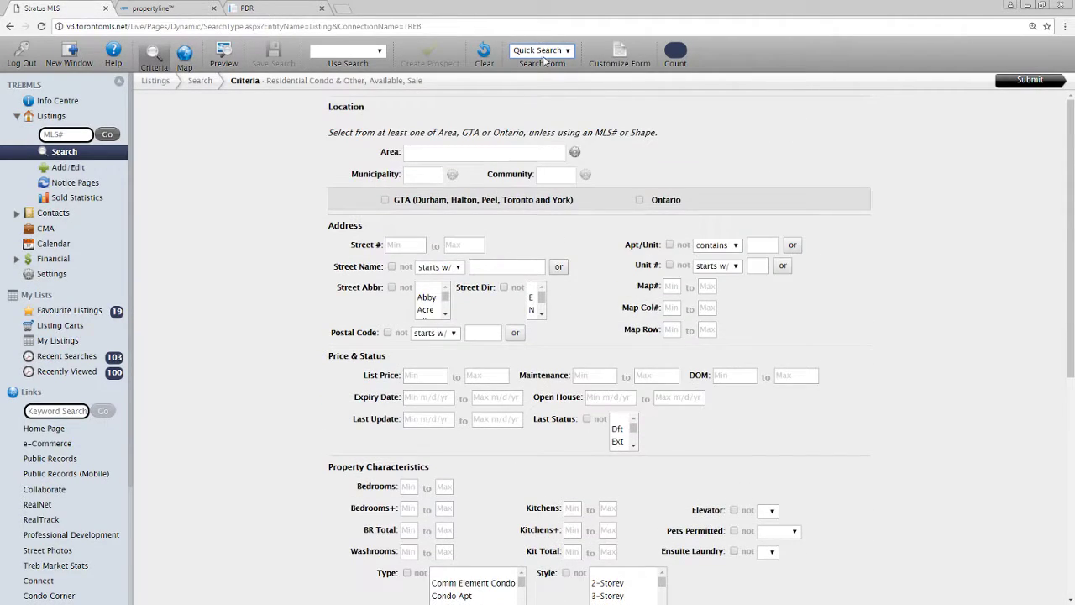
pyautogui.click(542, 51)
pyautogui.click(540, 65)
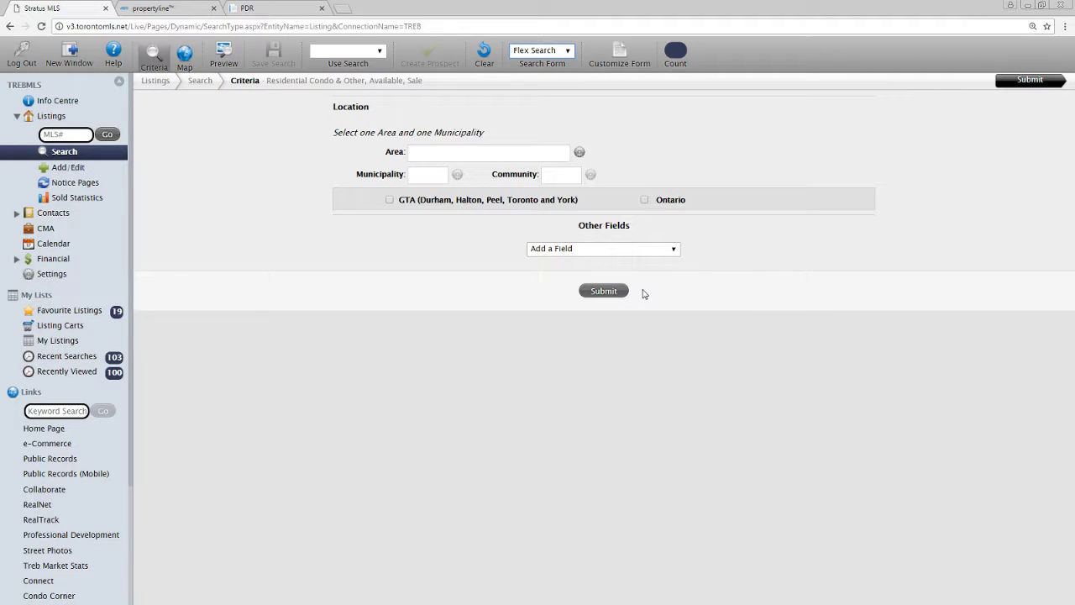
pyautogui.click(546, 52)
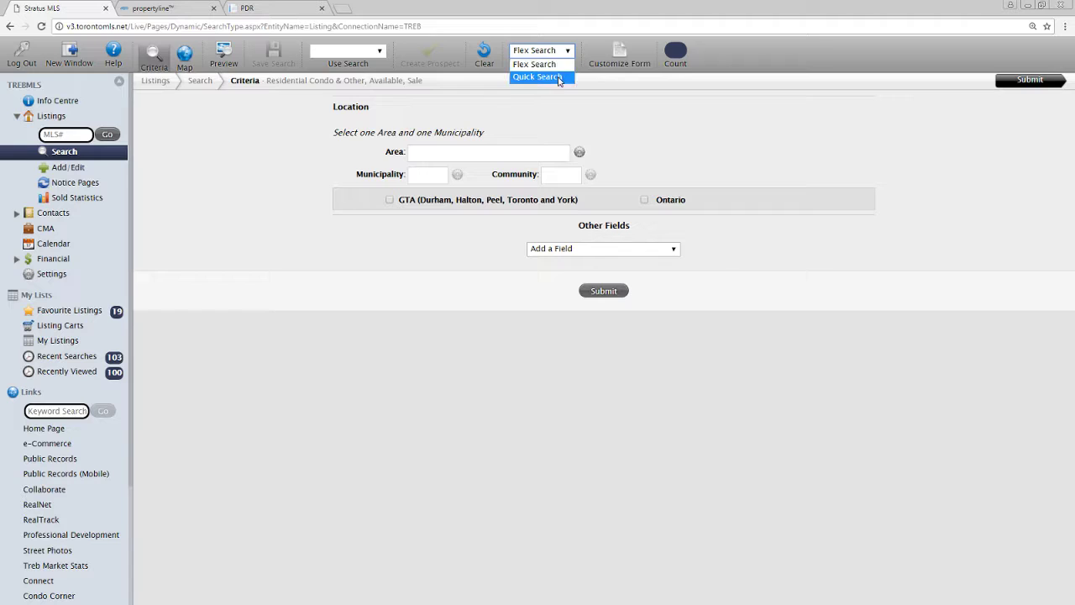
pyautogui.click(542, 74)
pyautogui.click(498, 153)
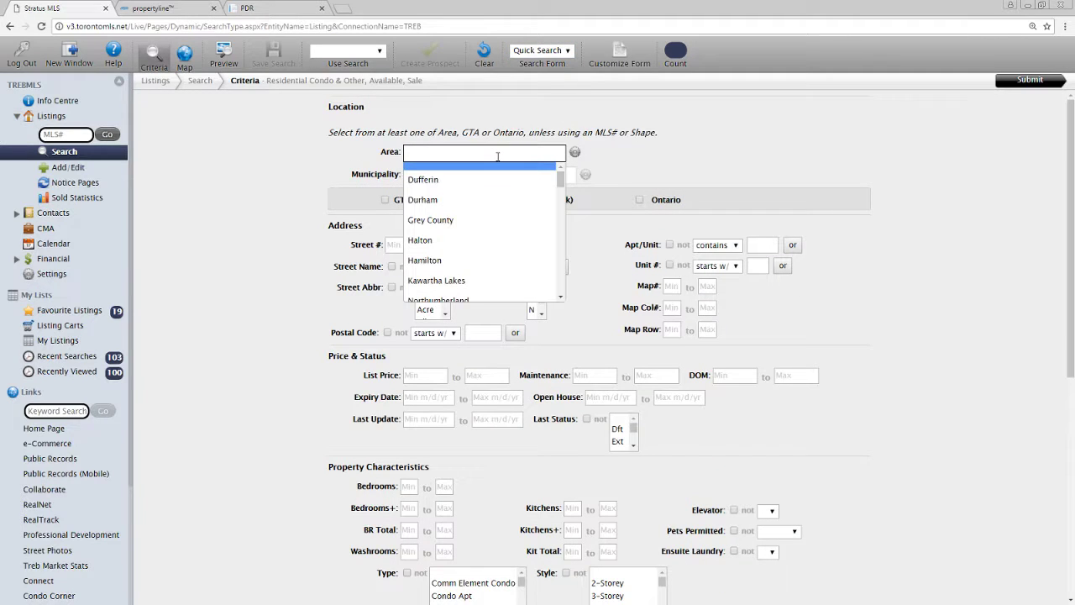
# Enter Peel as Area and Brampton as Municipality, then run the condo search for 140 results.
pyautogui.write('peel')
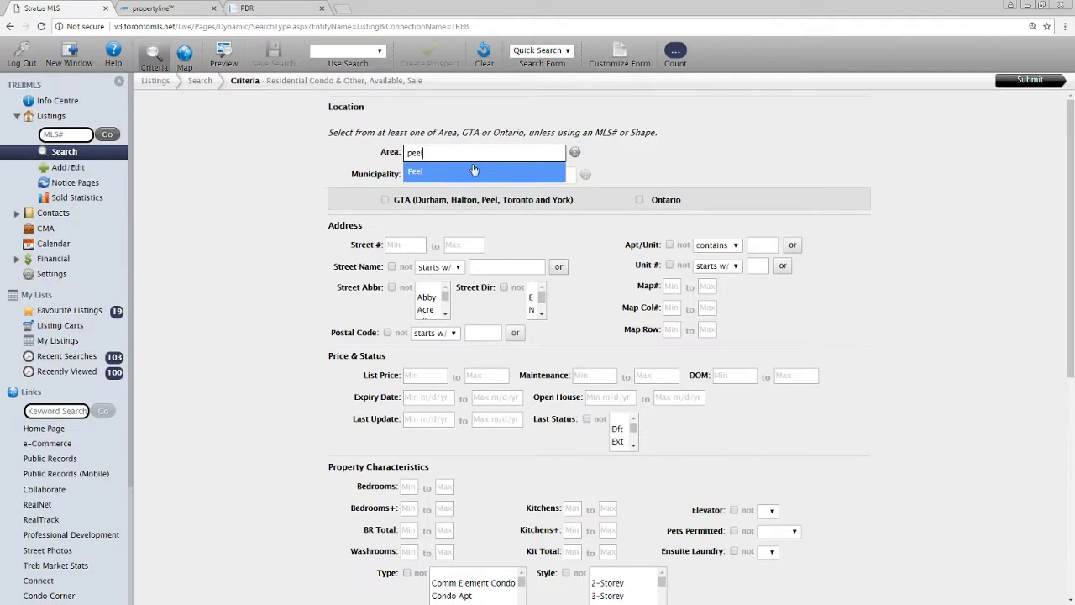
pyautogui.click(476, 170)
pyautogui.click(470, 177)
pyautogui.click(454, 214)
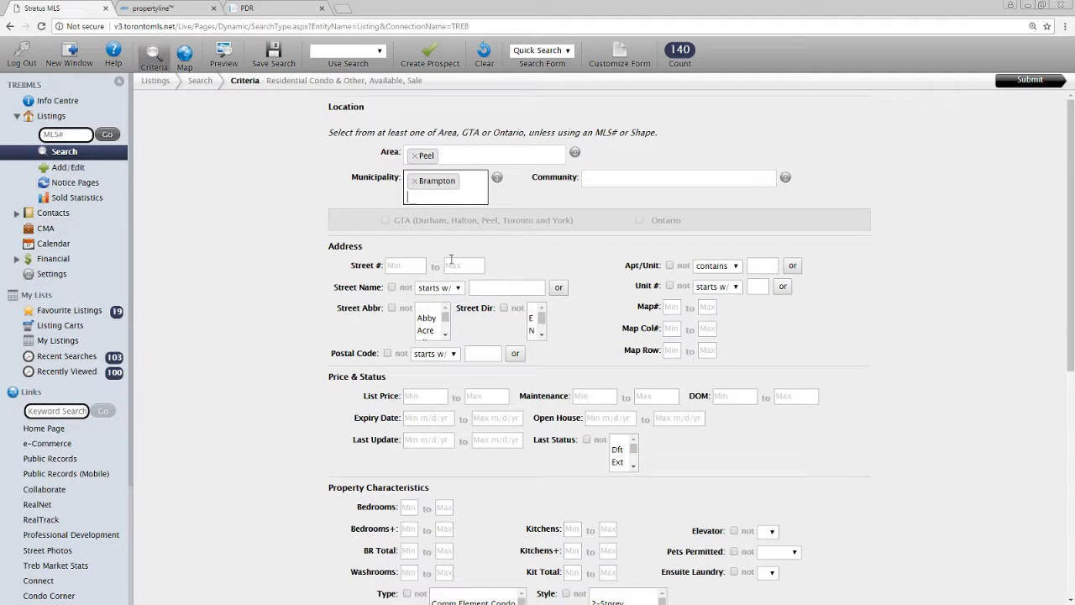
pyautogui.click(451, 262)
pyautogui.click(1049, 84)
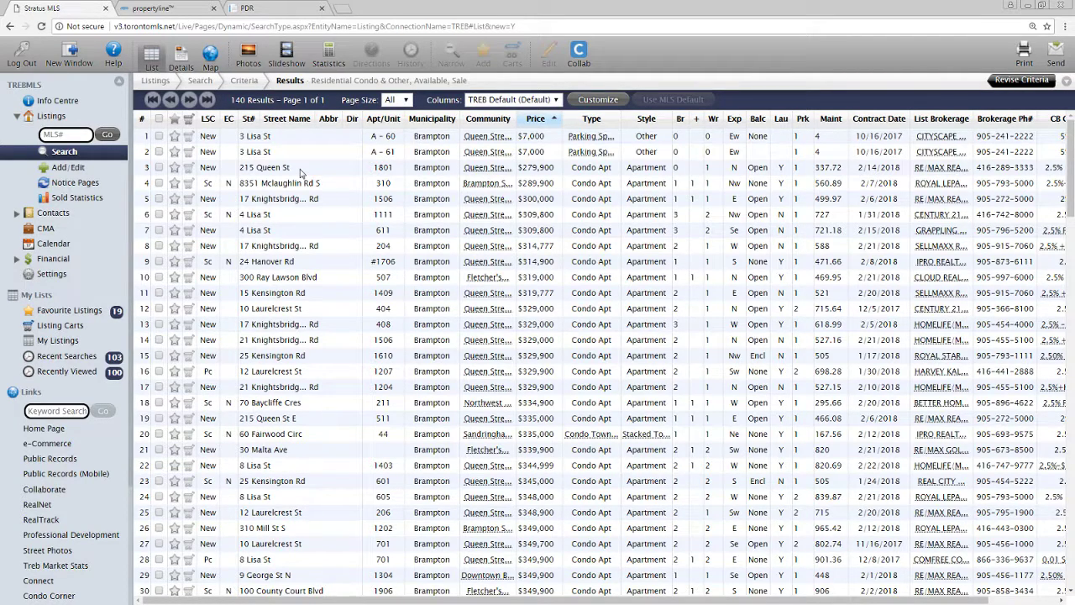
pyautogui.rightClick(300, 172)
pyautogui.doubleClick(286, 168)
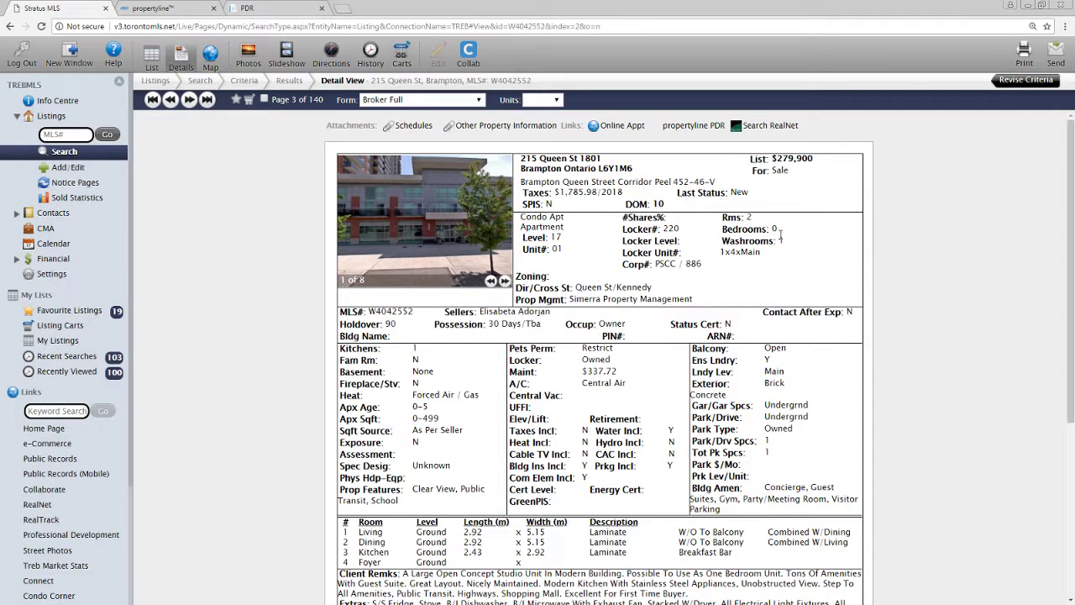
pyautogui.click(436, 255)
pyautogui.click(75, 165)
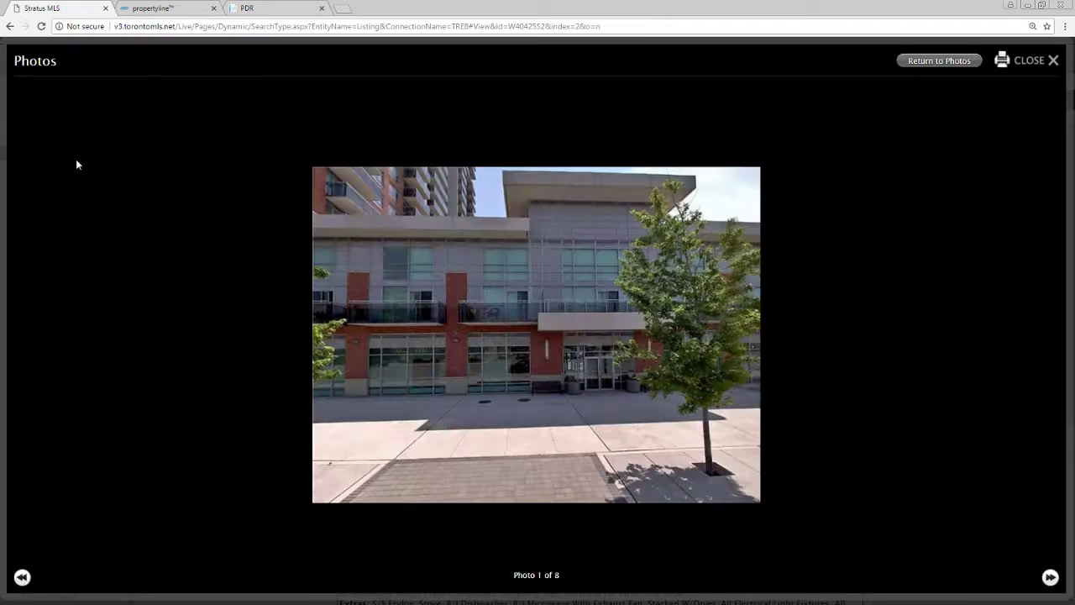
# Step through all eight photos, including bedroom, bathroom and kitchen, then close the viewer.
pyautogui.click(1050, 577)
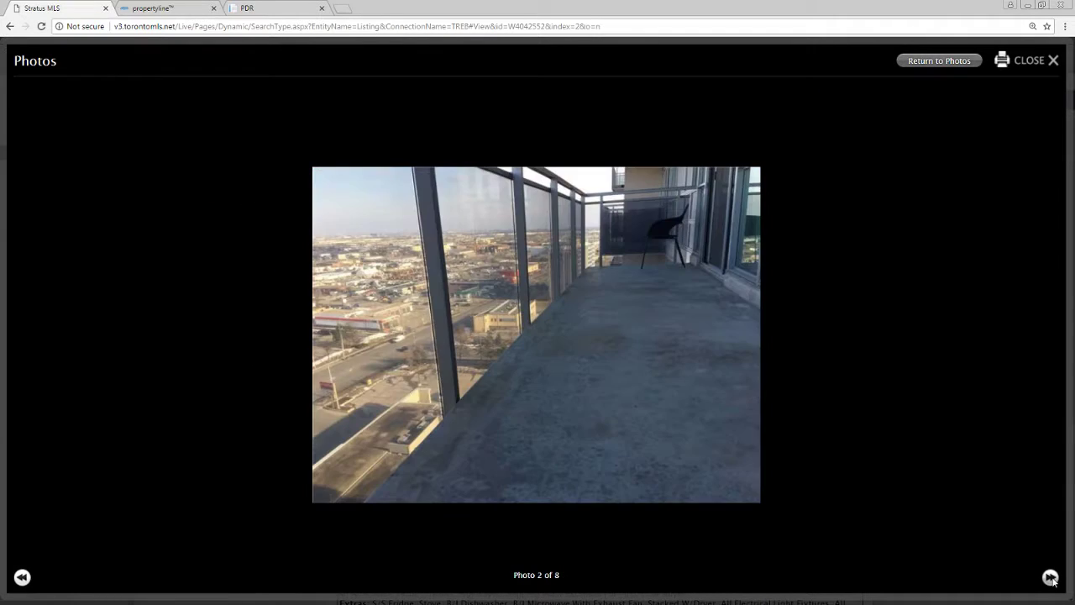
pyautogui.click(1050, 577)
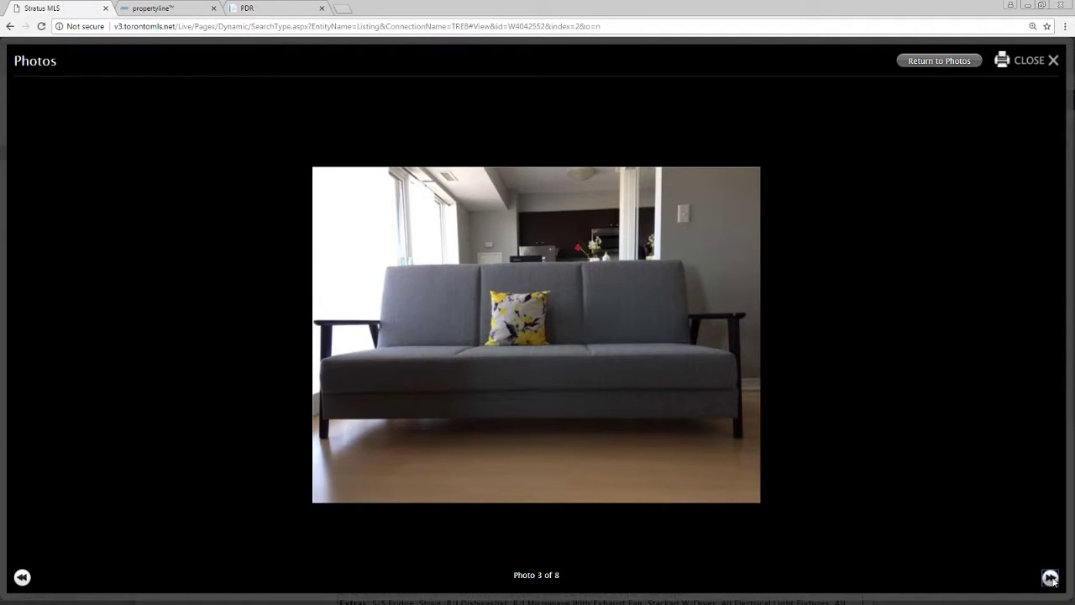
pyautogui.click(1050, 577)
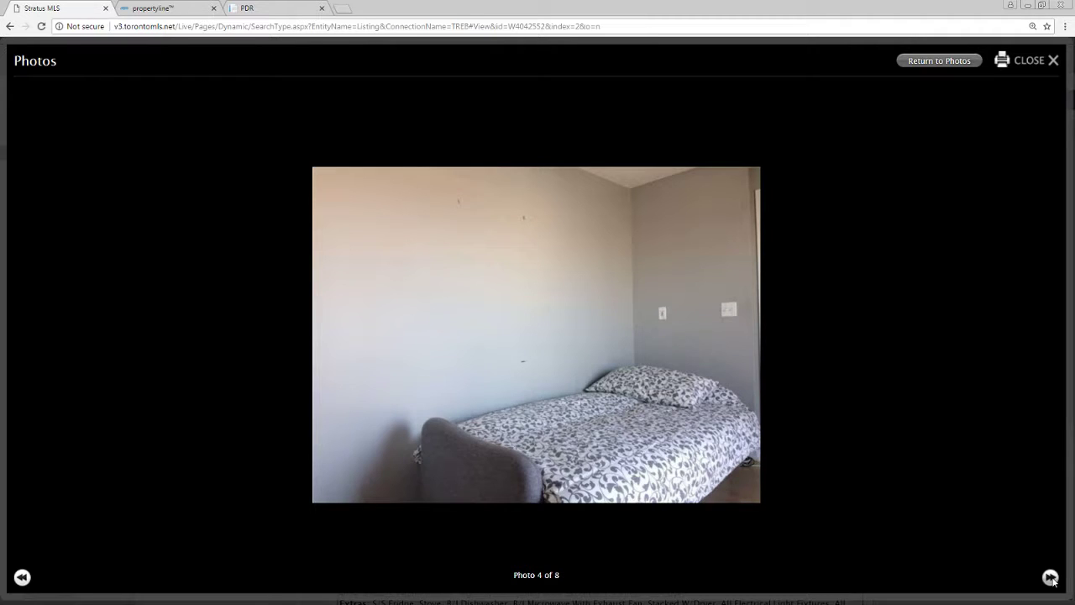
pyautogui.click(1050, 577)
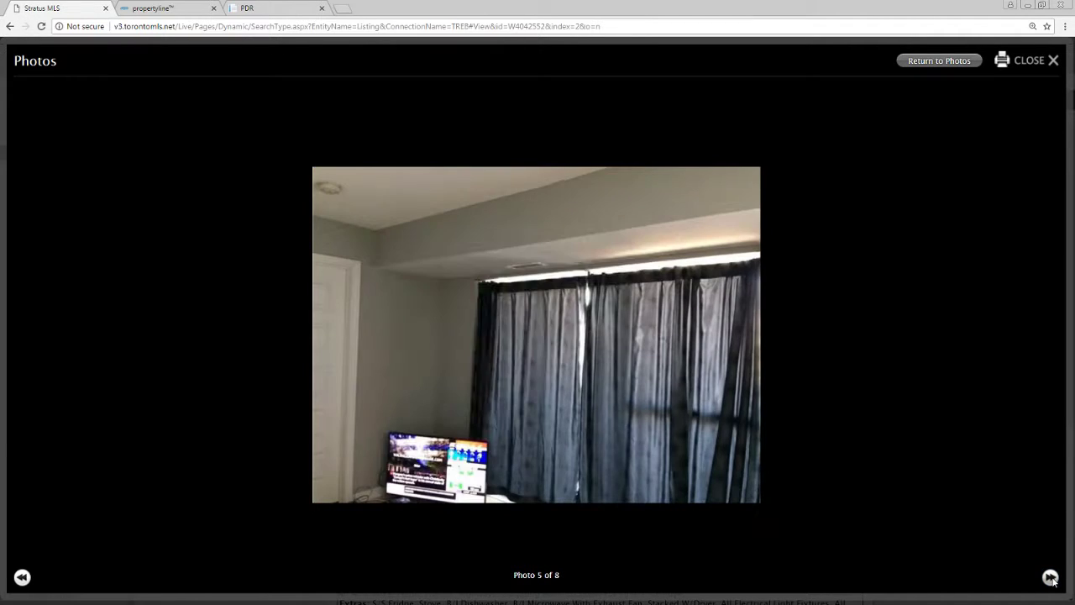
pyautogui.click(1050, 577)
pyautogui.click(1050, 577)
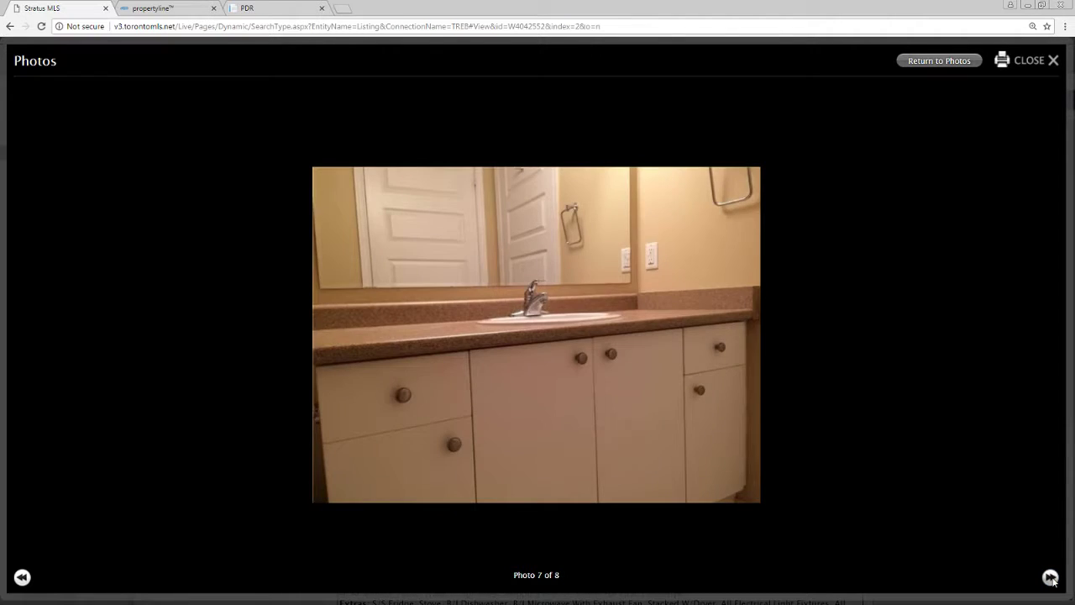
pyautogui.click(1050, 577)
pyautogui.click(1050, 577)
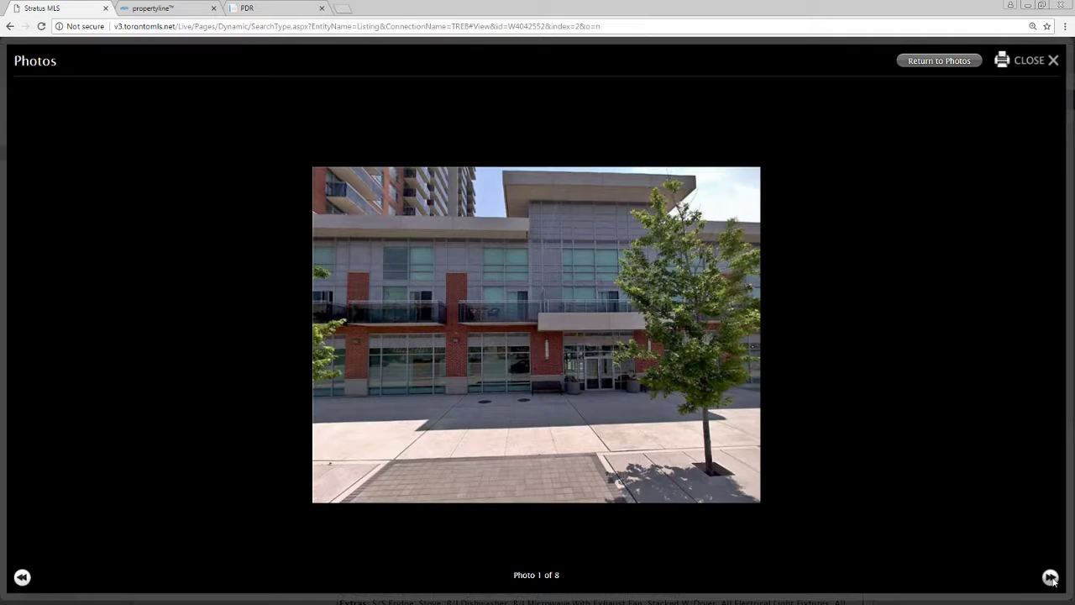
pyautogui.click(1052, 60)
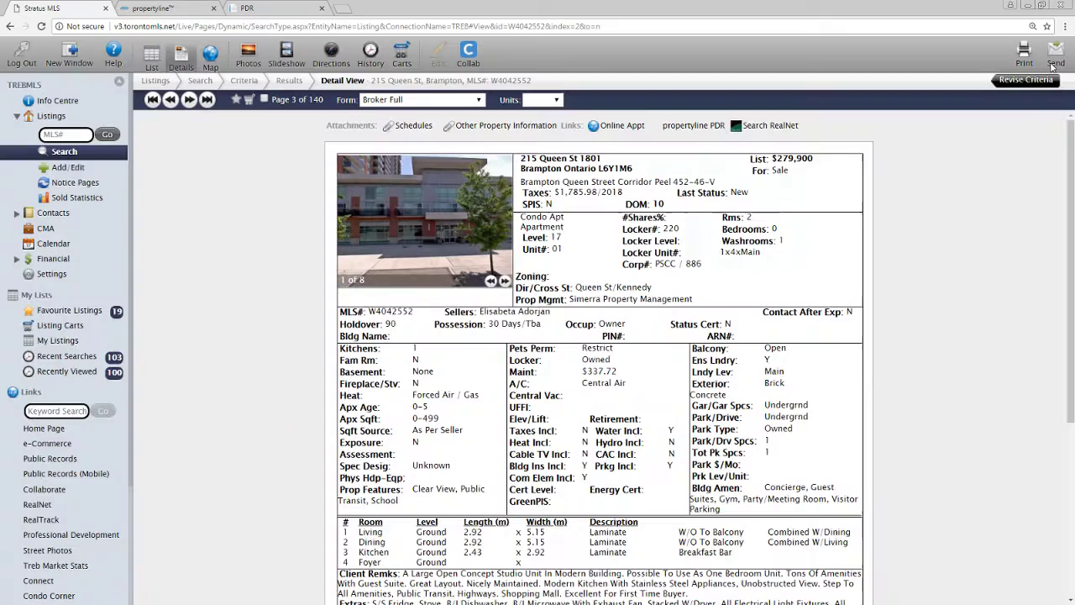
pyautogui.moveTo(766, 228); pyautogui.dragTo(724, 229)
pyautogui.scroll(-3, 727, 252)
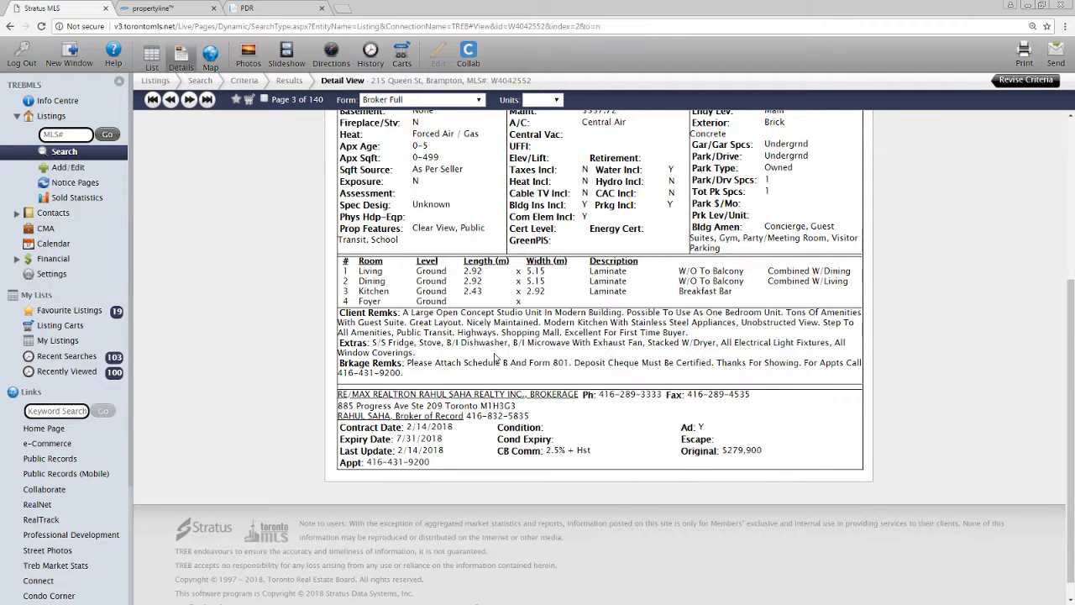
pyautogui.scroll(1, 495, 357)
pyautogui.moveTo(441, 264); pyautogui.dragTo(412, 261)
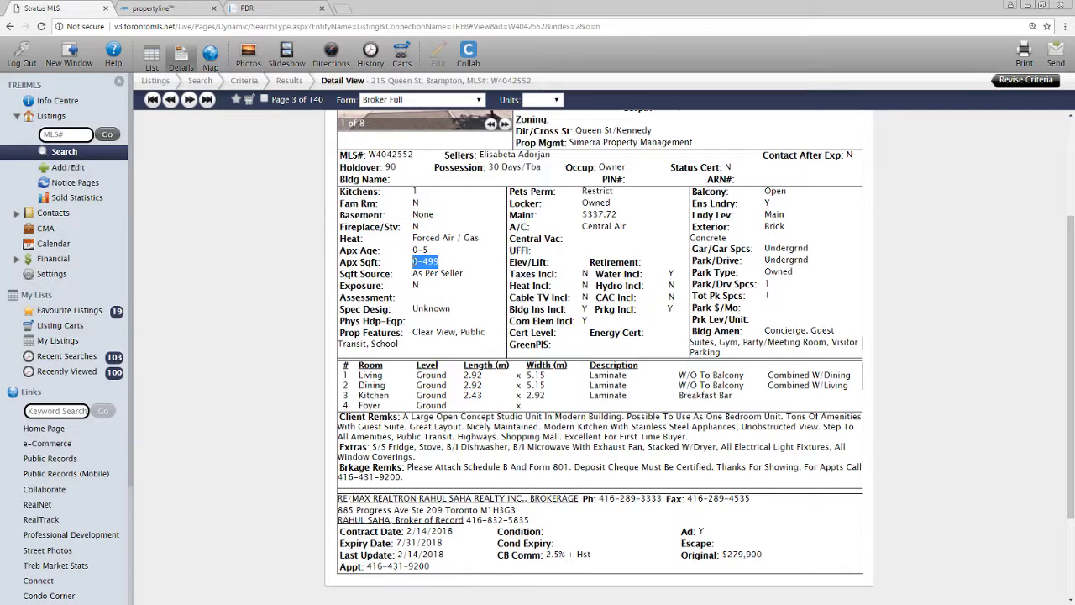
pyautogui.click(430, 253)
# Note the $337.72 maintenance fee, then return to the 140 results.
pyautogui.moveTo(617, 215); pyautogui.dragTo(581, 215)
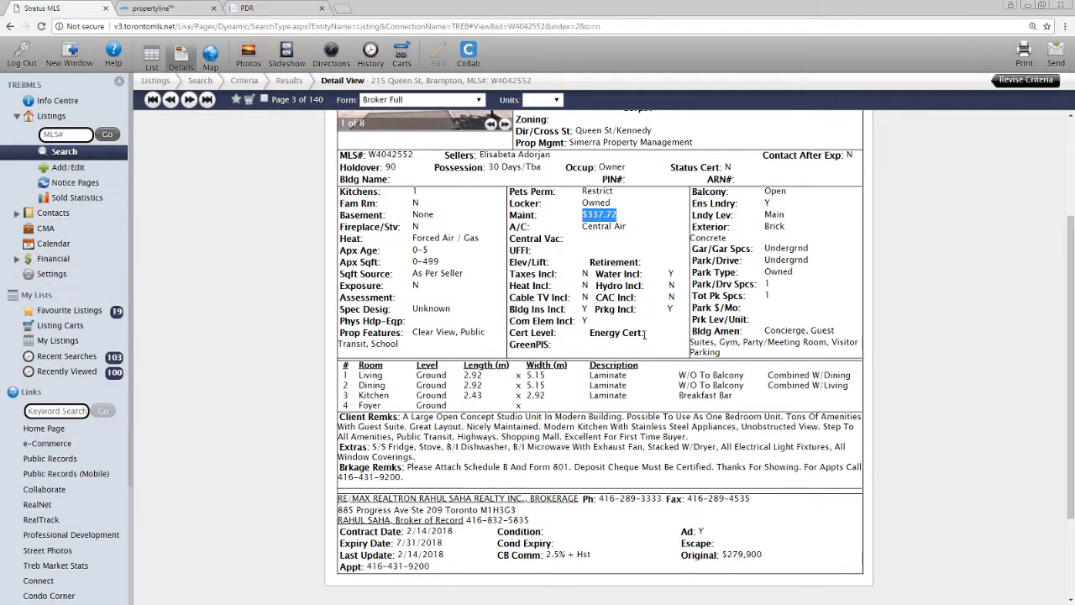
pyautogui.scroll(-1, 680, 378)
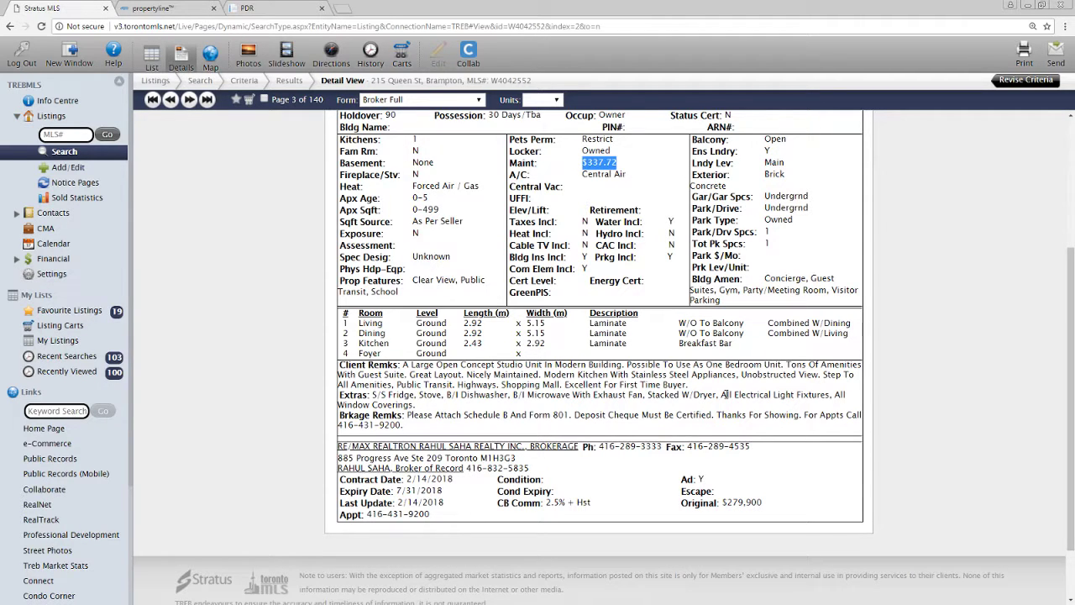
pyautogui.scroll(3, 725, 393)
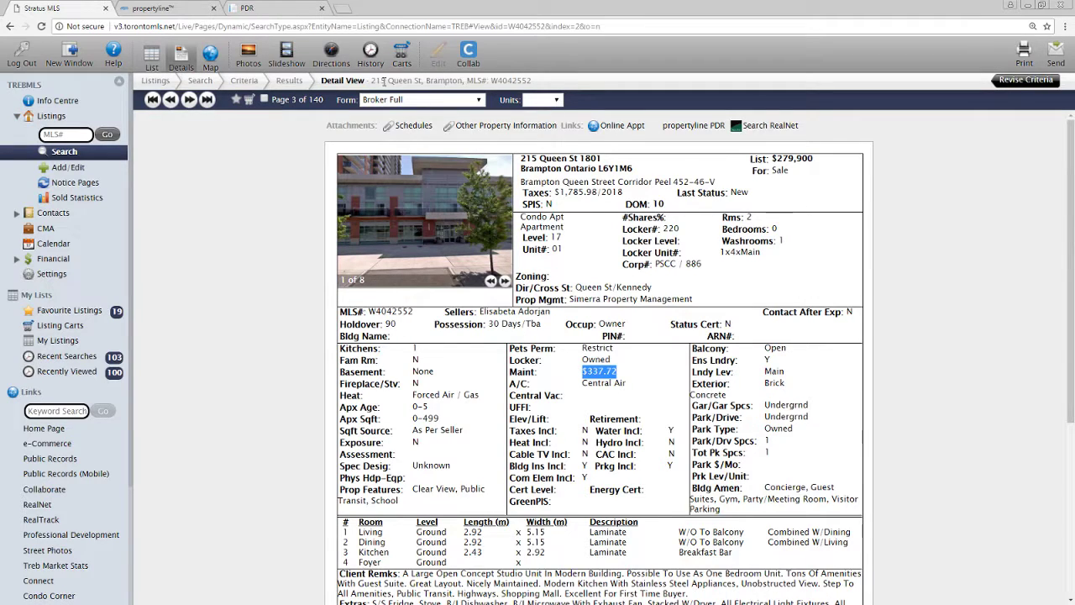
pyautogui.click(295, 80)
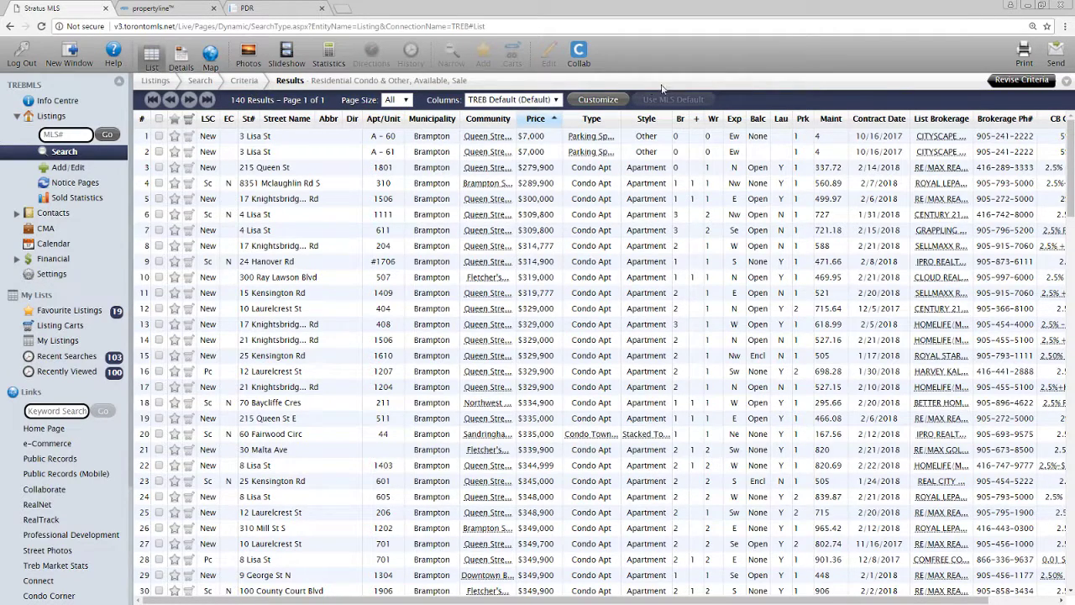
pyautogui.click(683, 120)
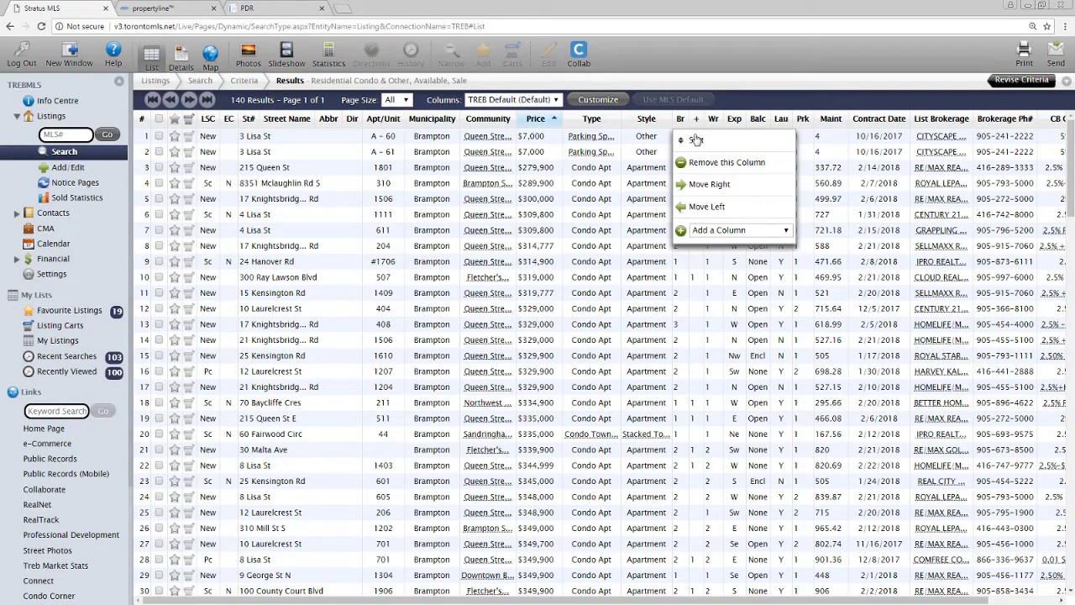
pyautogui.click(696, 140)
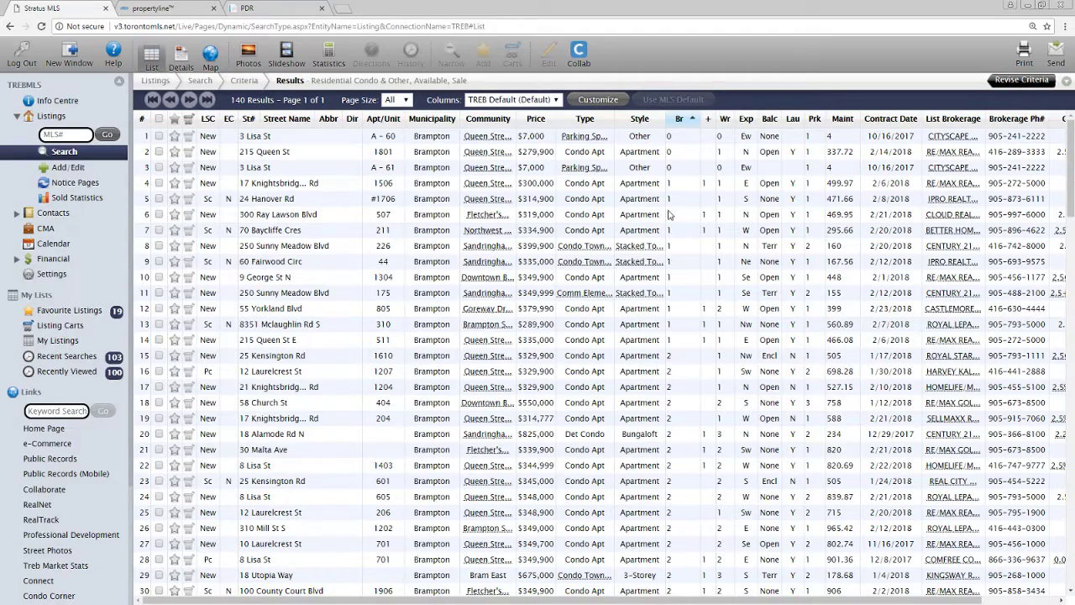
pyautogui.scroll(-3, 669, 215)
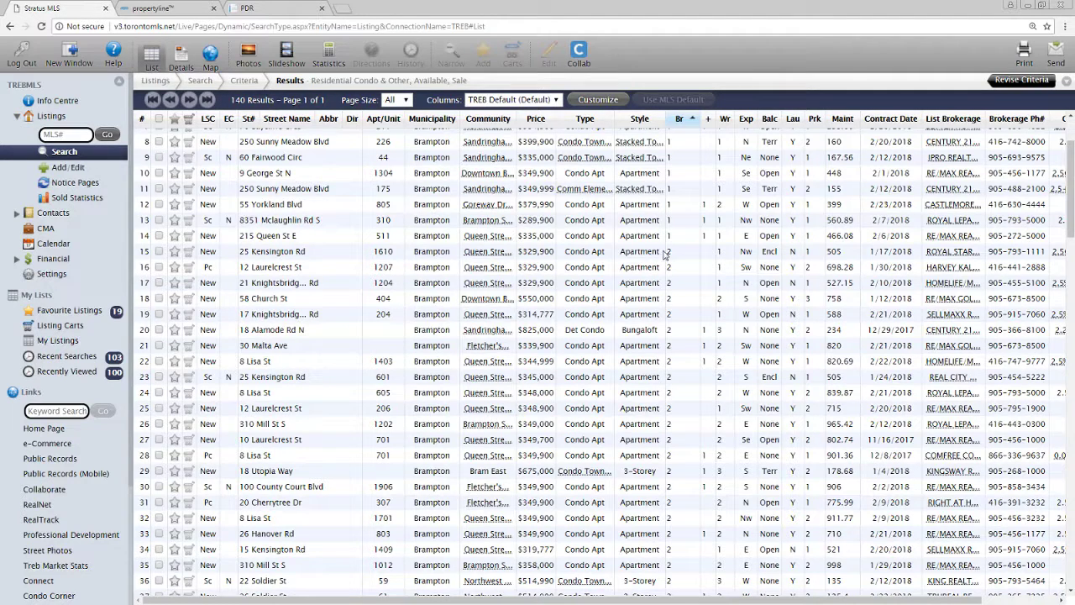
pyautogui.doubleClick(663, 252)
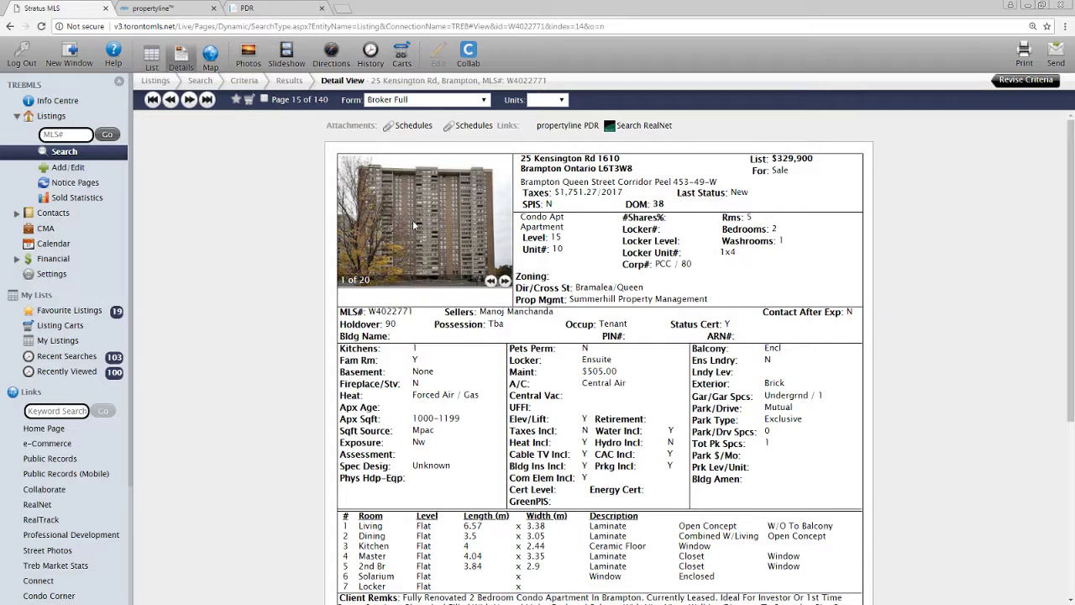
pyautogui.click(412, 220)
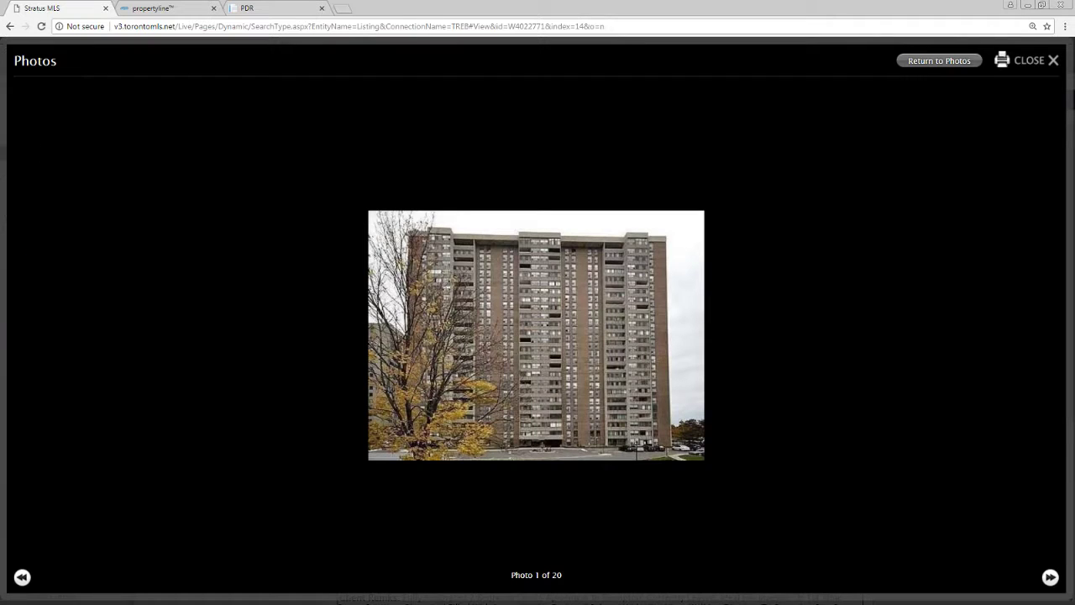
pyautogui.click(1050, 576)
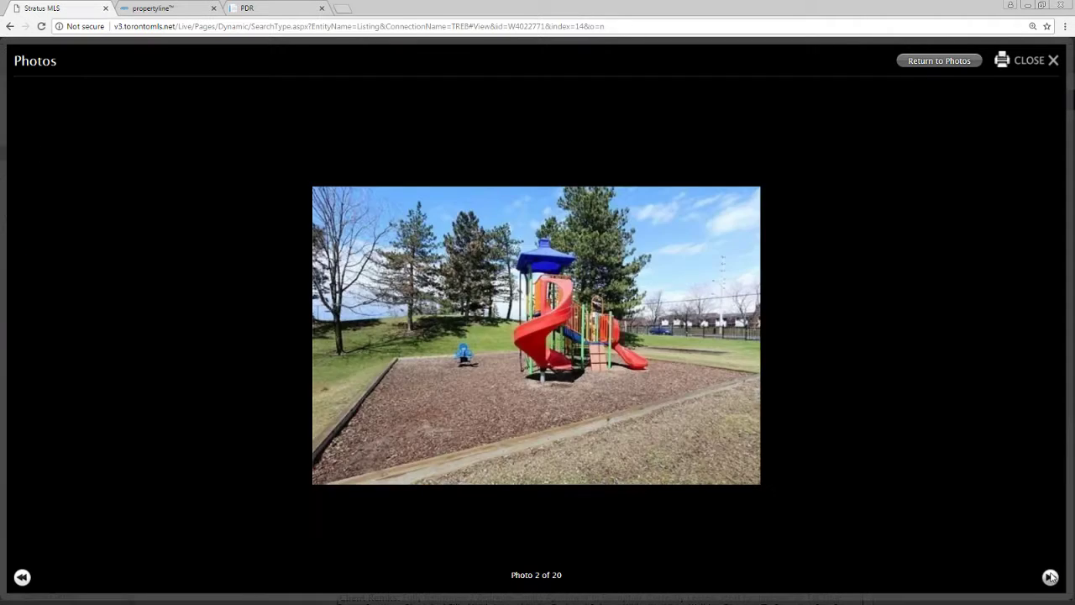
pyautogui.click(1050, 577)
pyautogui.click(1050, 577)
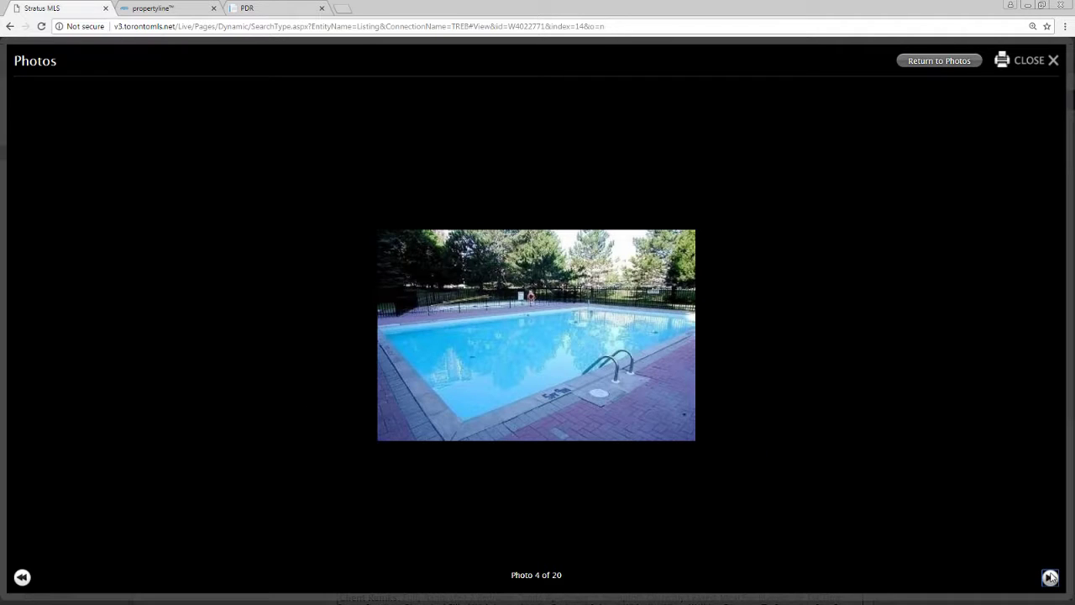
pyautogui.rightClick(1050, 577)
pyautogui.click(1050, 577)
pyautogui.click(1049, 577)
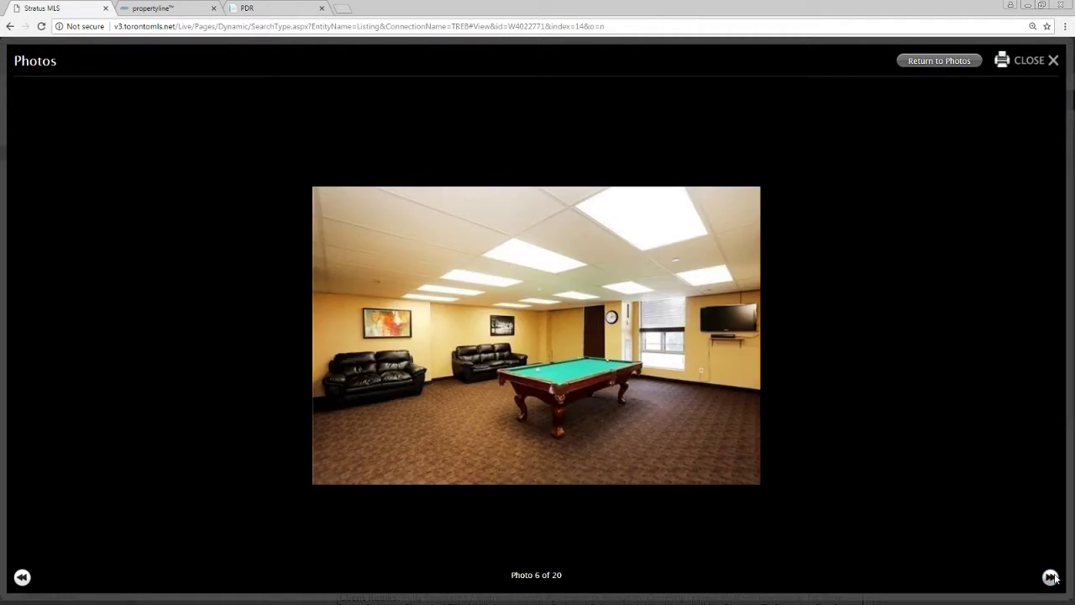
pyautogui.click(1049, 577)
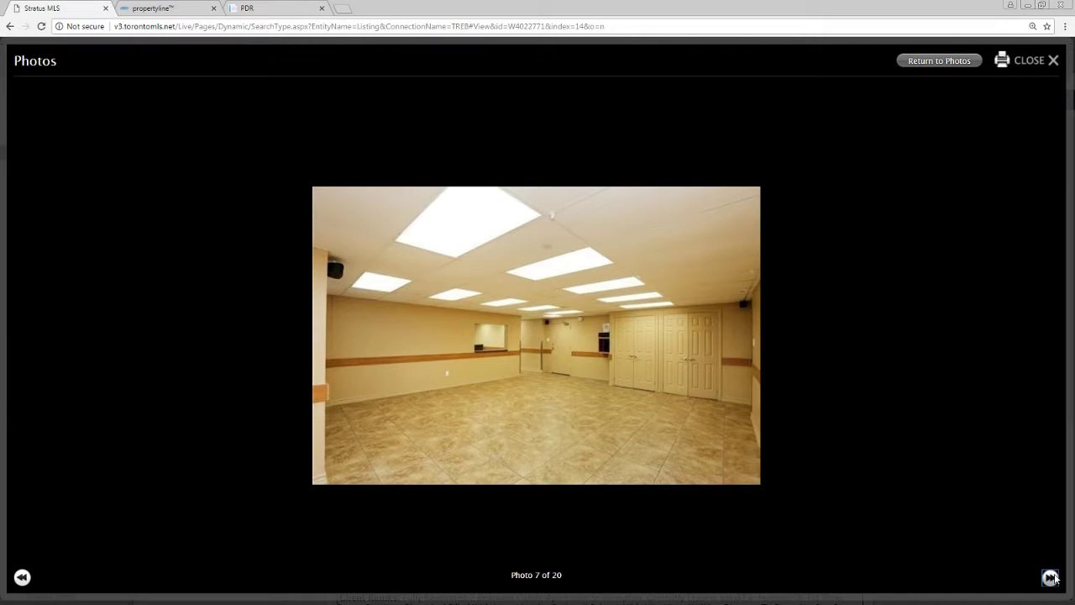
pyautogui.click(1050, 577)
pyautogui.click(1049, 577)
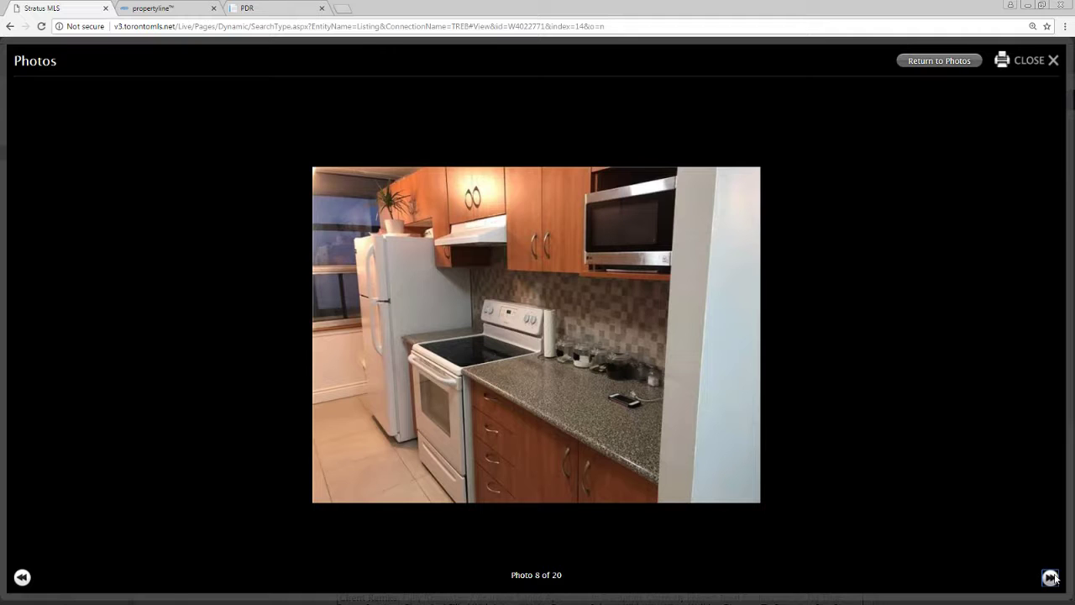
pyautogui.click(1050, 577)
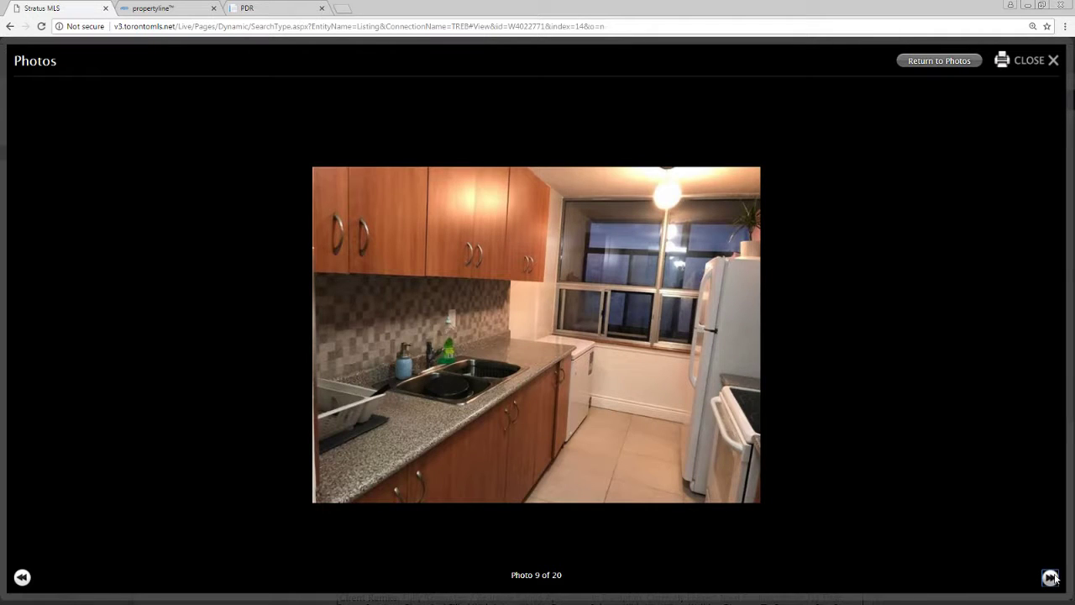
pyautogui.click(1050, 577)
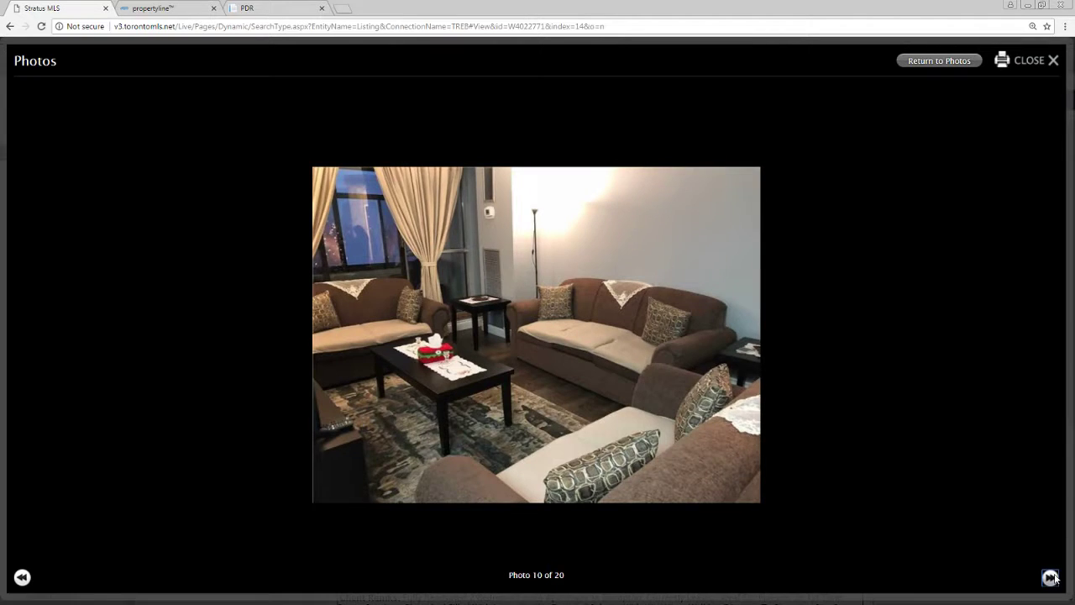
pyautogui.click(1050, 577)
pyautogui.click(1050, 577)
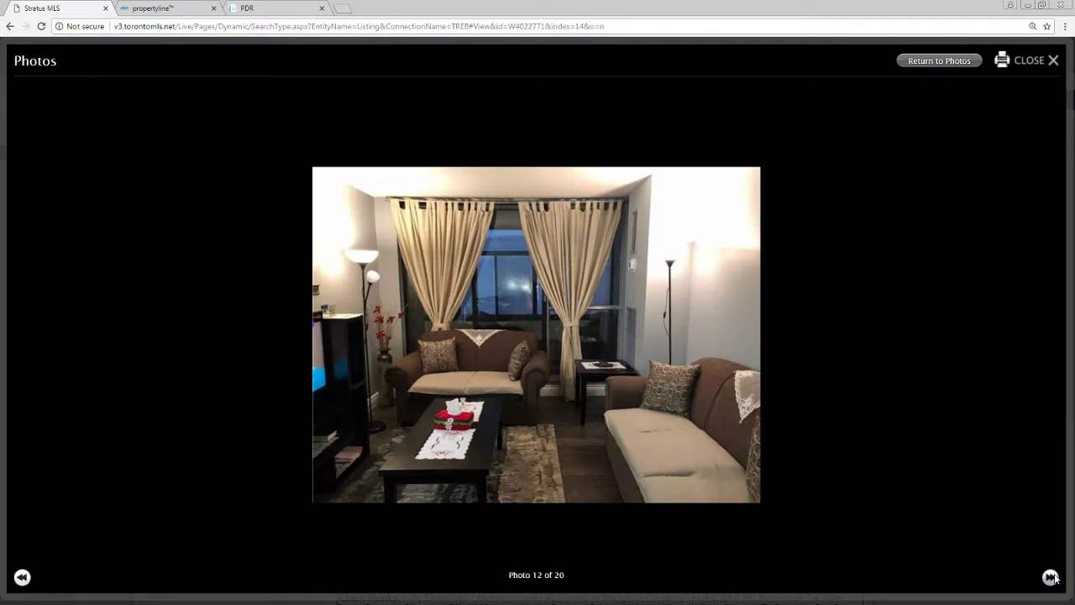
pyautogui.click(1050, 577)
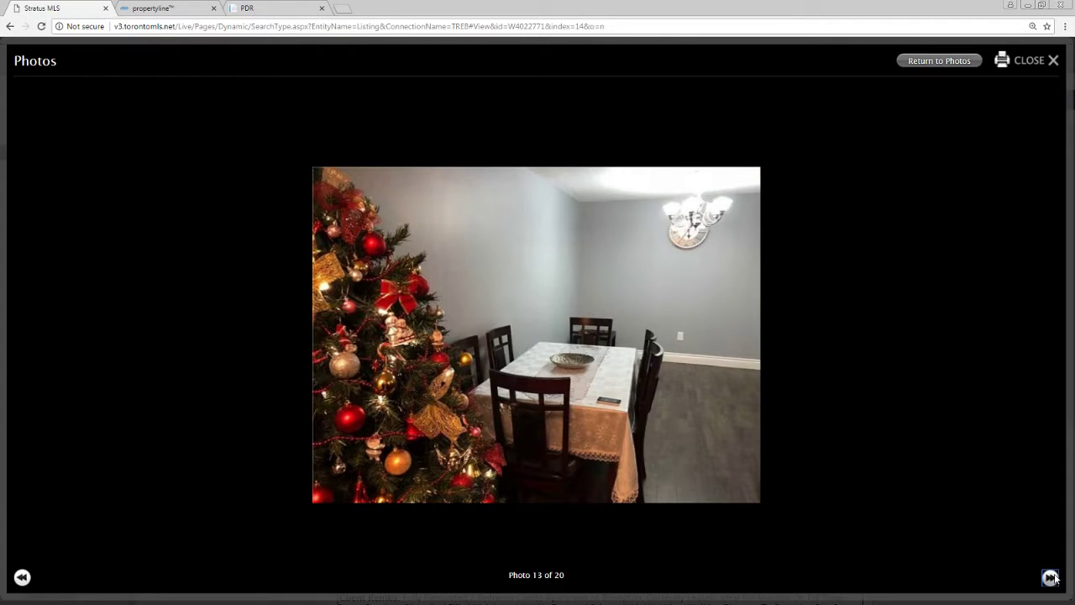
pyautogui.click(1050, 577)
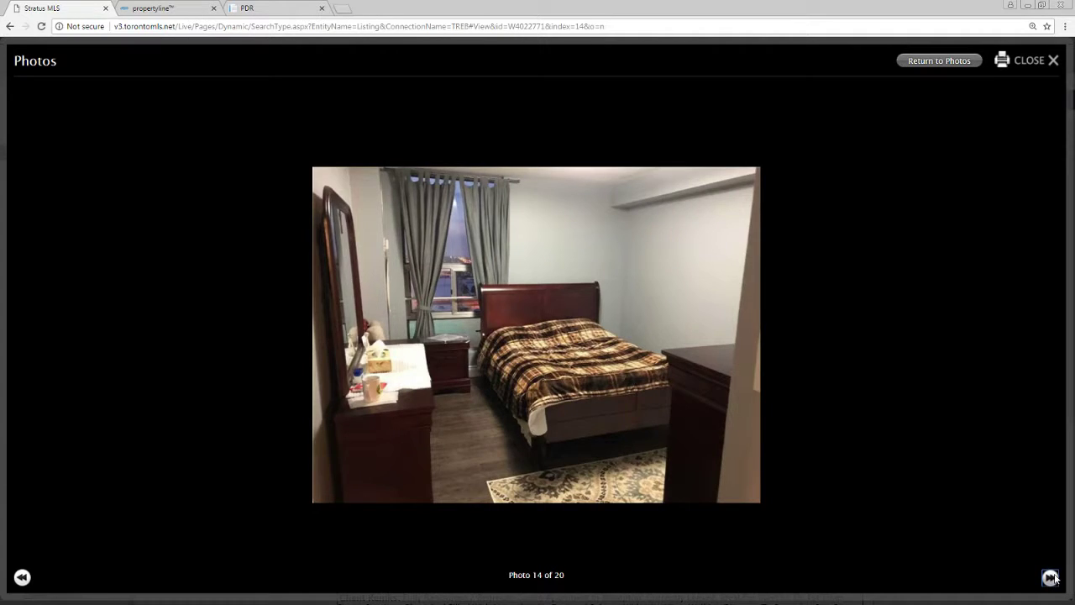
pyautogui.click(1050, 577)
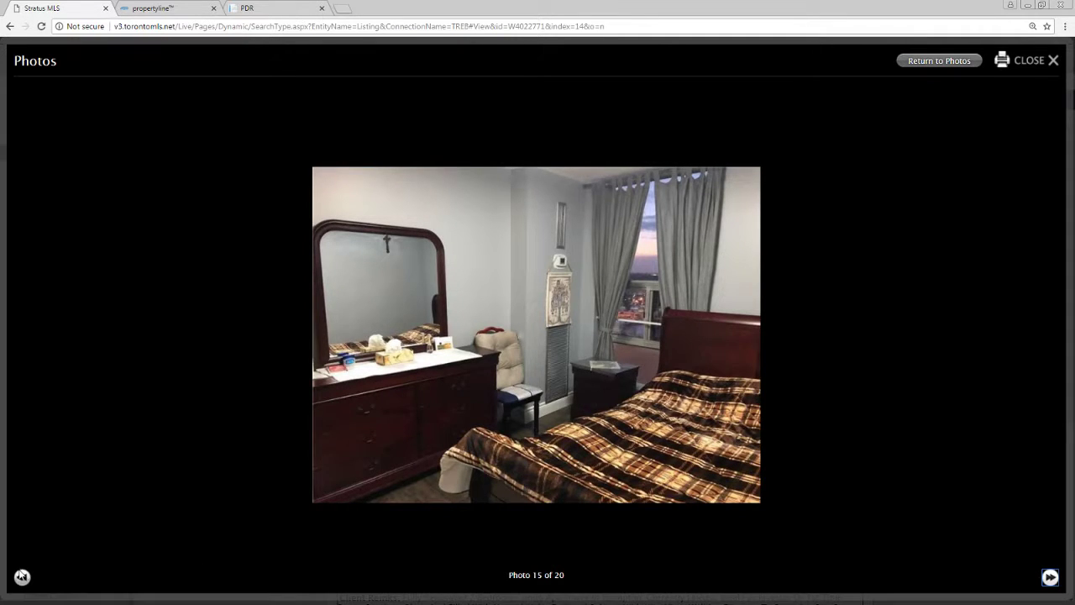
# Continue to photo 20 of 20, the enclosed balcony, then close the photo viewer.
pyautogui.click(21, 577)
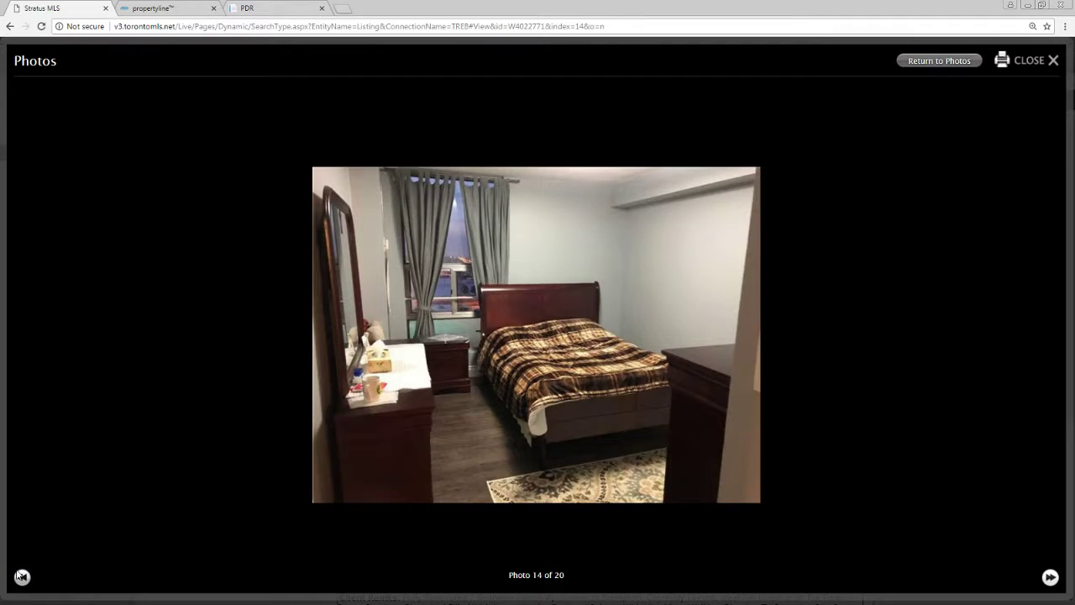
pyautogui.click(1050, 577)
pyautogui.click(1050, 577)
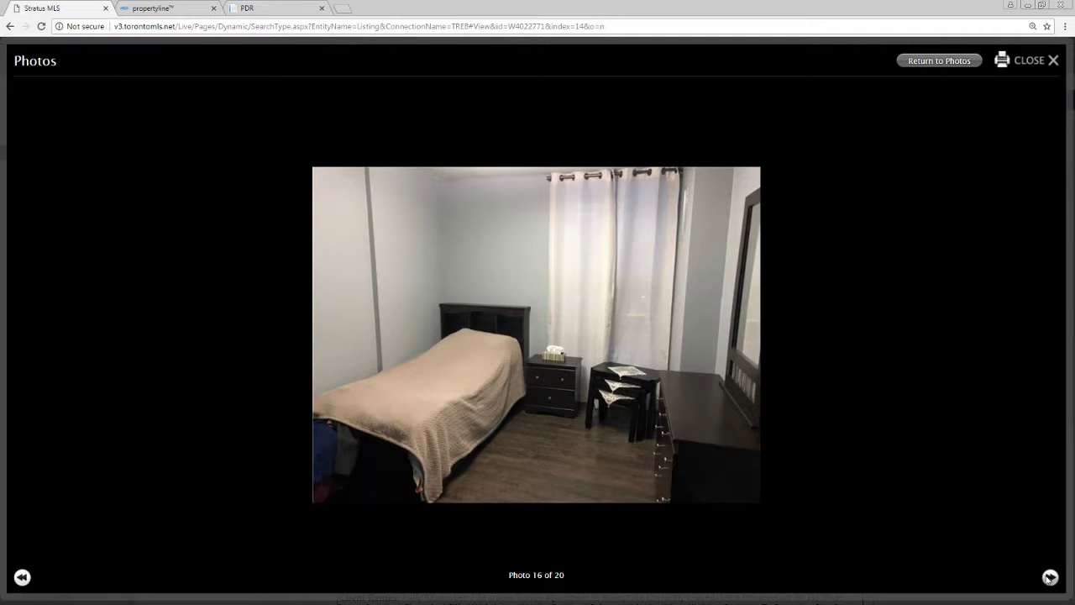
pyautogui.click(1050, 577)
pyautogui.click(1050, 577)
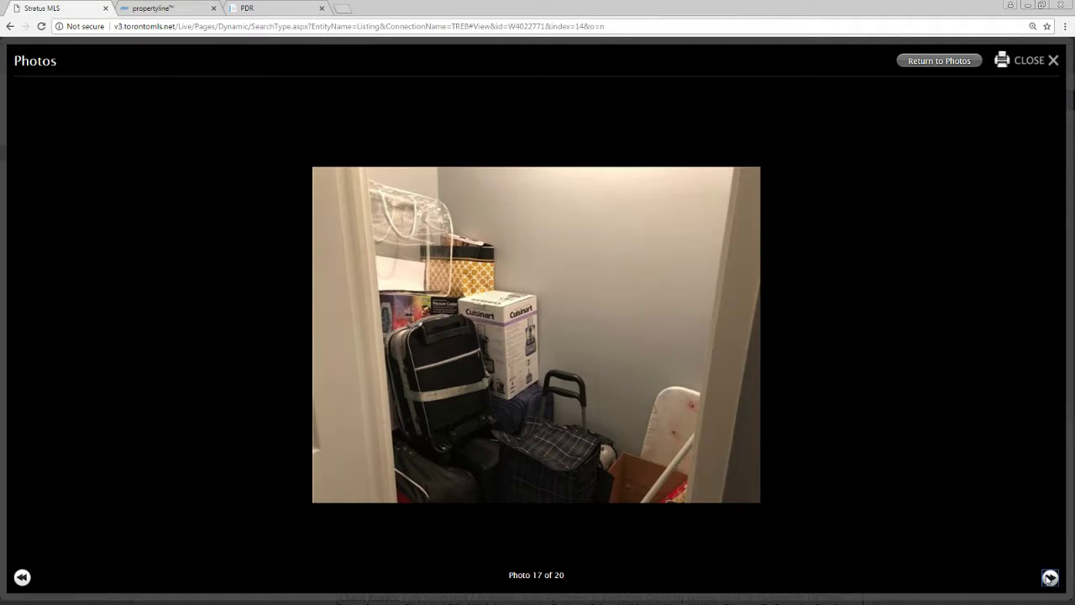
pyautogui.click(1050, 577)
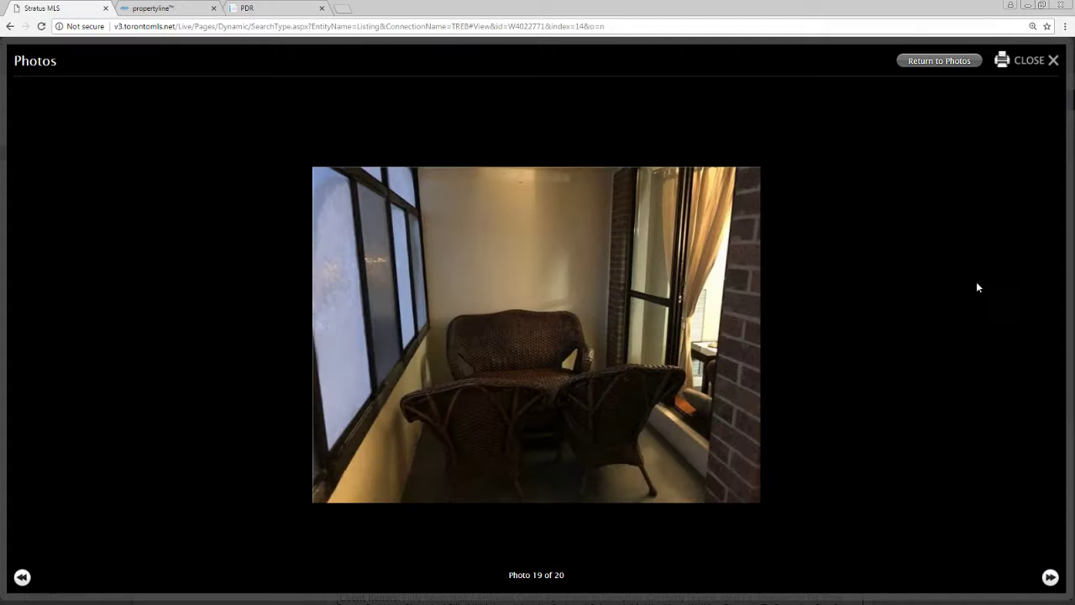
pyautogui.click(1050, 577)
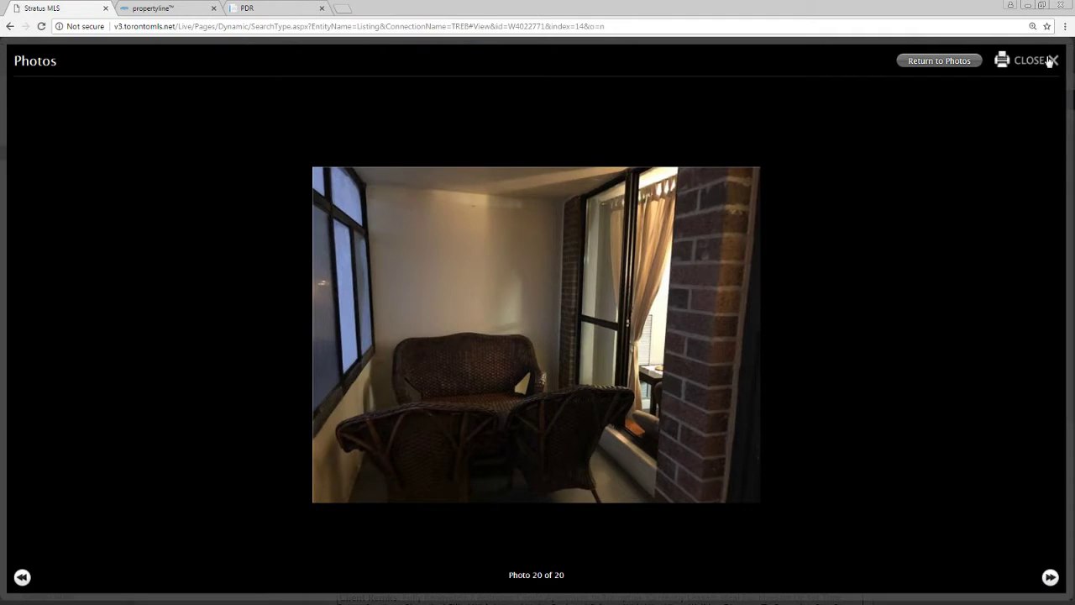
pyautogui.click(1050, 60)
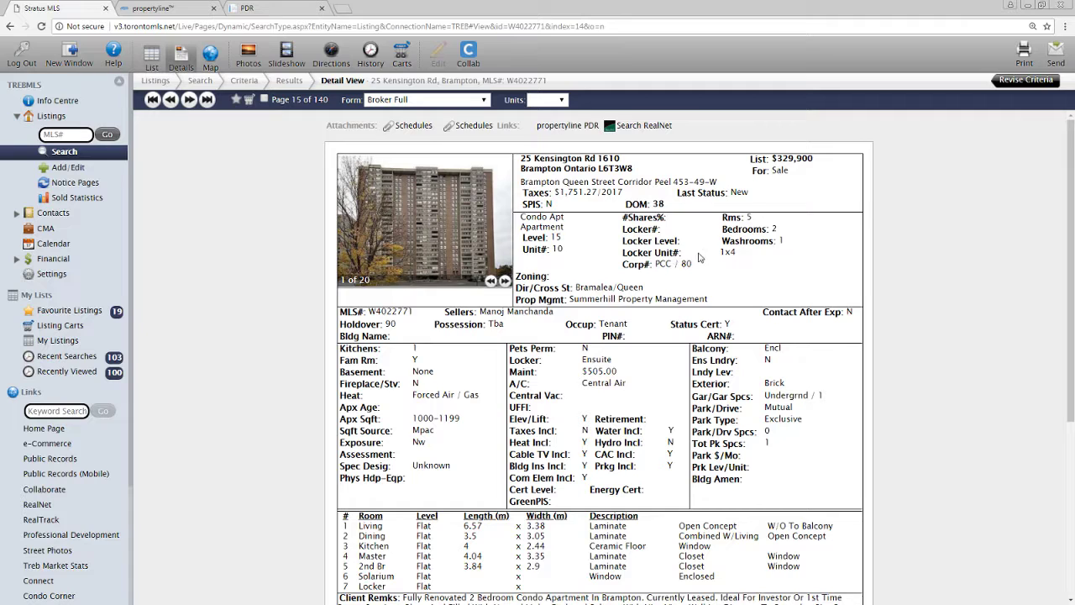
pyautogui.rightClick(659, 247)
pyautogui.click(651, 247)
pyautogui.scroll(-1, 702, 265)
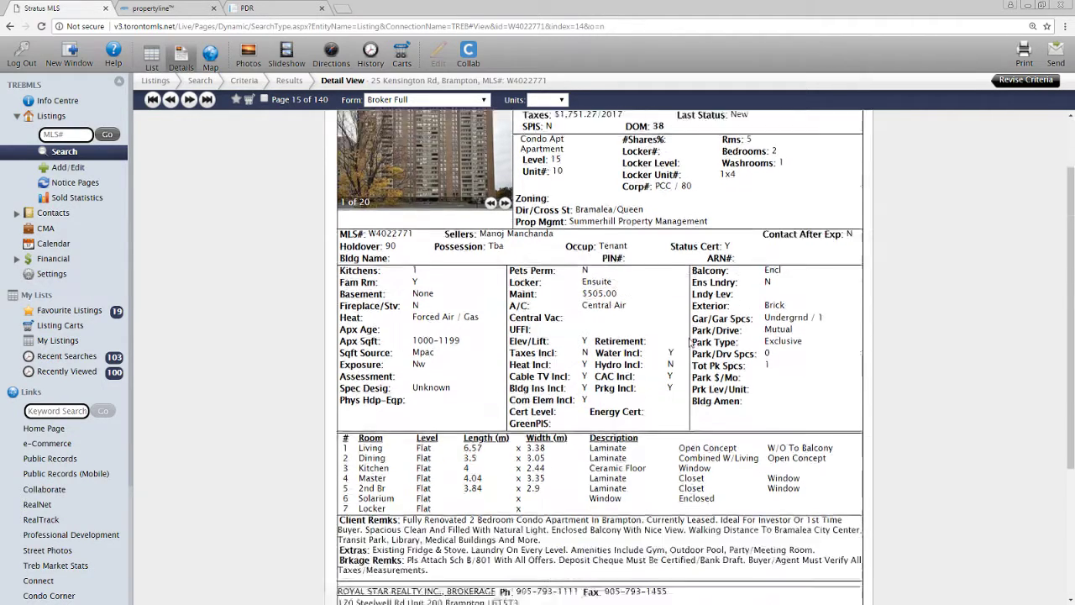
pyautogui.scroll(-1, 690, 341)
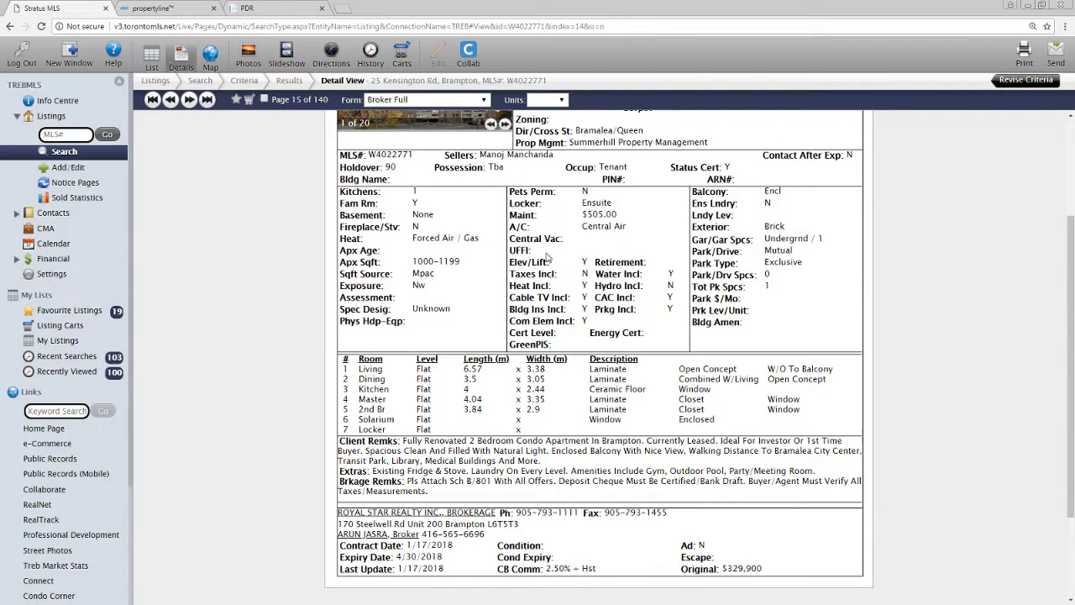
pyautogui.scroll(1, 571, 251)
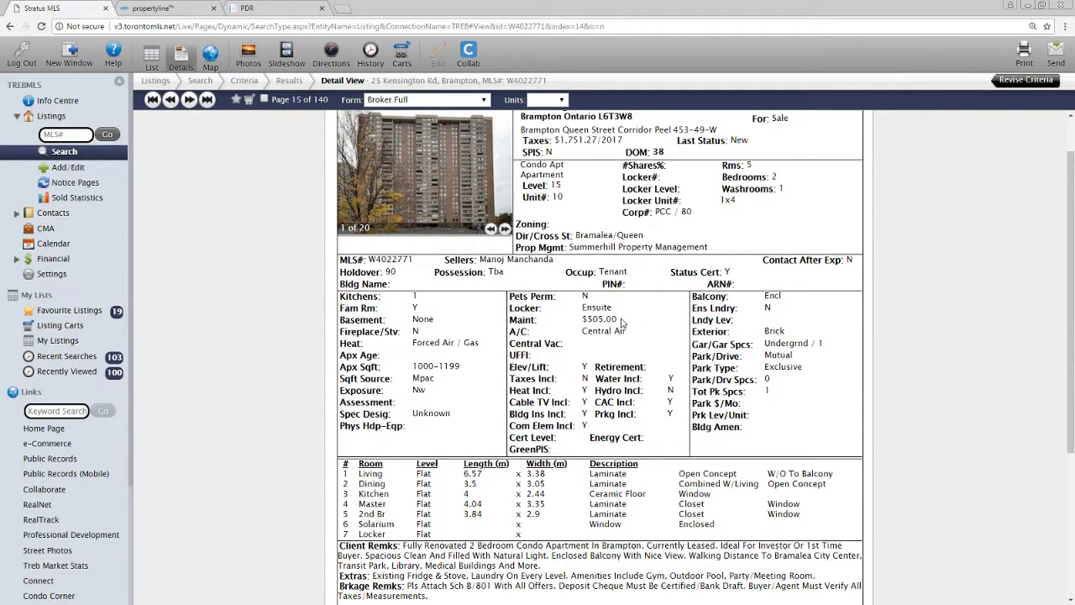
pyautogui.moveTo(620, 323); pyautogui.dragTo(580, 322)
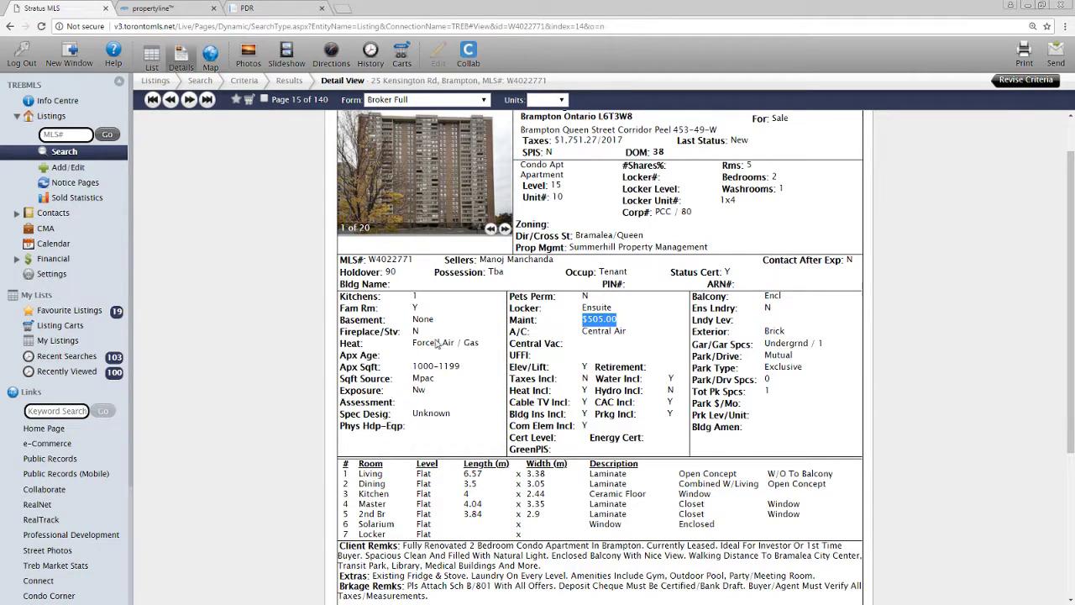
pyautogui.moveTo(412, 367); pyautogui.dragTo(465, 371)
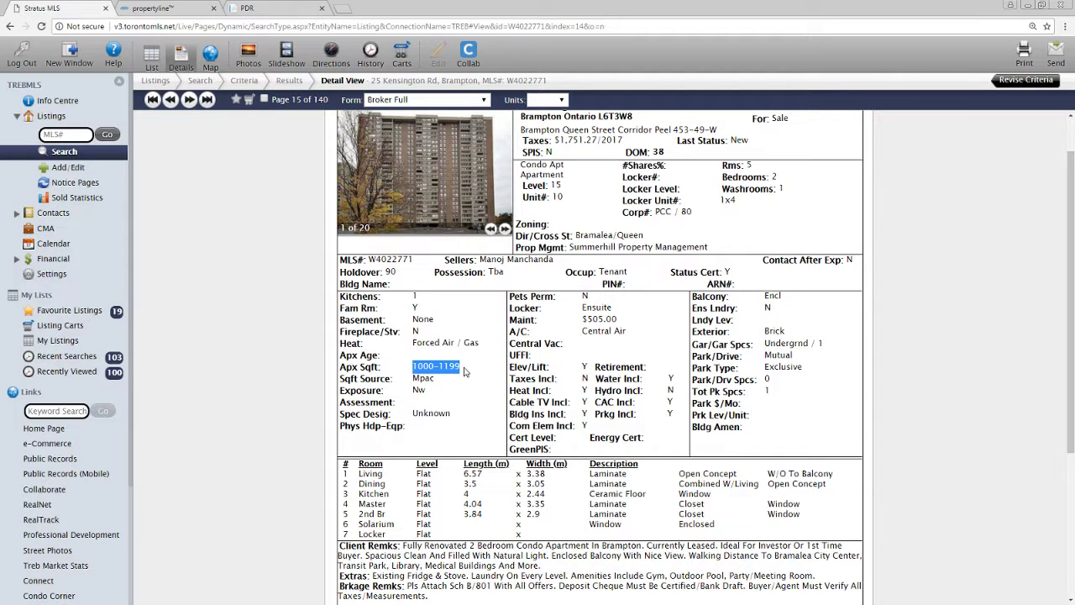
pyautogui.click(524, 421)
pyautogui.scroll(-2, 543, 436)
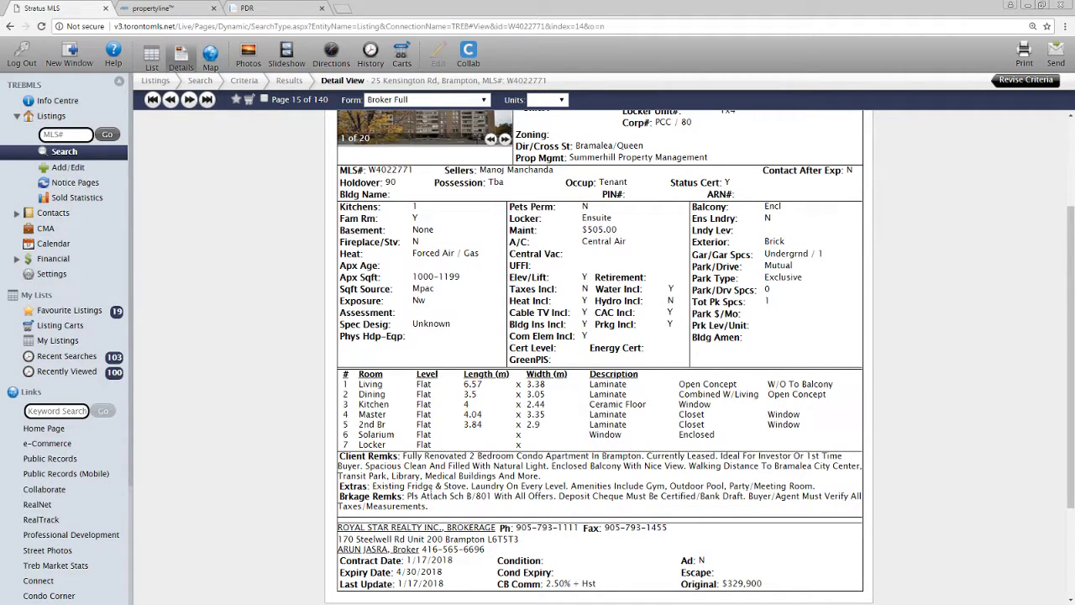
pyautogui.scroll(-2, 513, 501)
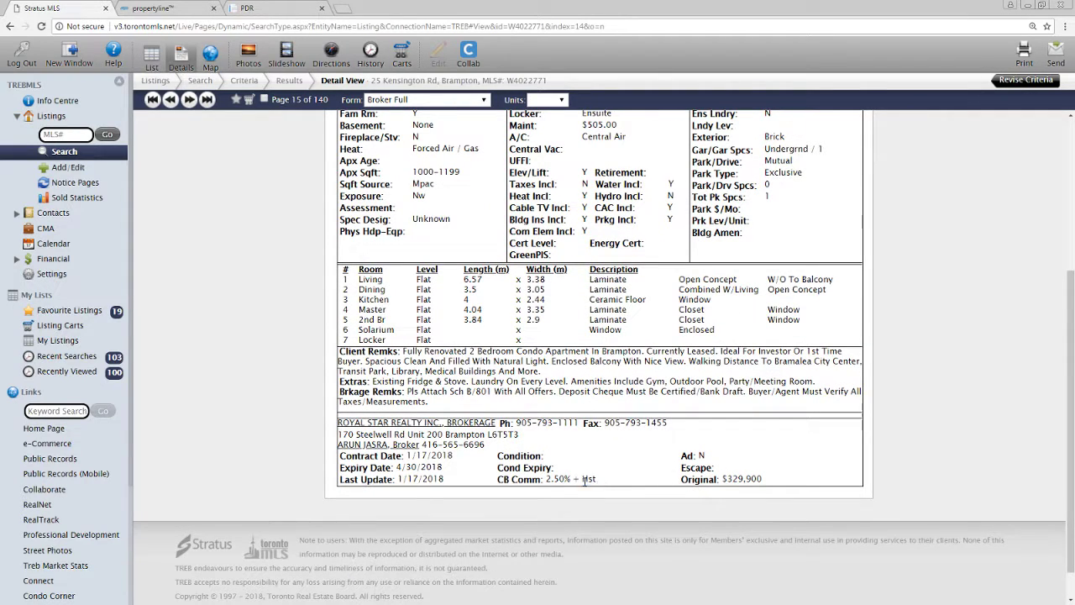
pyautogui.moveTo(602, 482); pyautogui.dragTo(550, 491)
pyautogui.click(784, 478)
pyautogui.moveTo(681, 479); pyautogui.dragTo(778, 487)
pyautogui.click(799, 477)
pyautogui.scroll(3, 793, 470)
pyautogui.scroll(1, 794, 471)
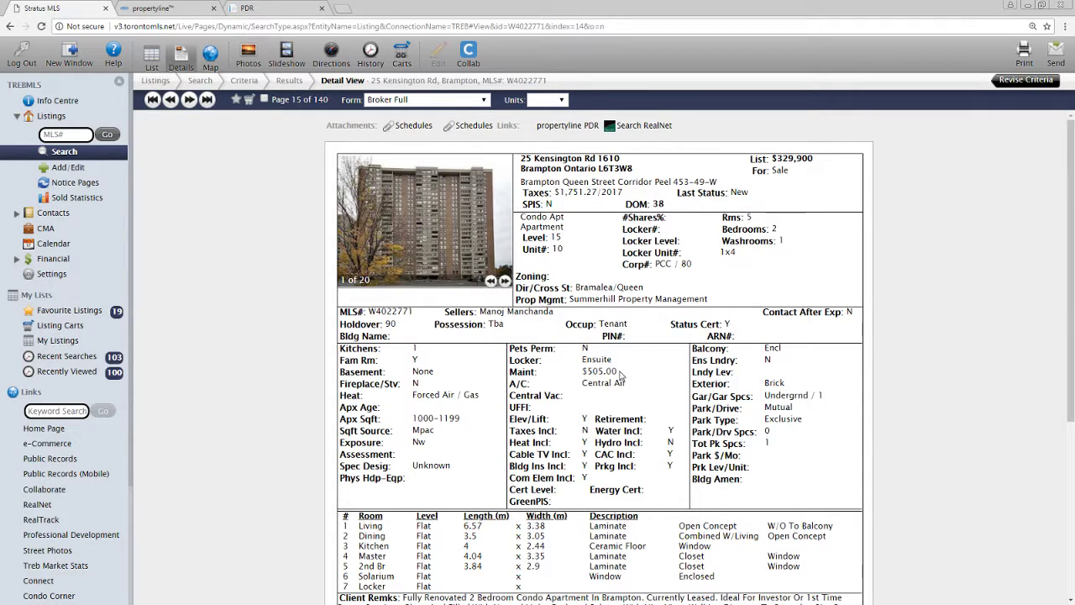
pyautogui.moveTo(622, 373); pyautogui.dragTo(576, 377)
pyautogui.moveTo(556, 192); pyautogui.dragTo(583, 192)
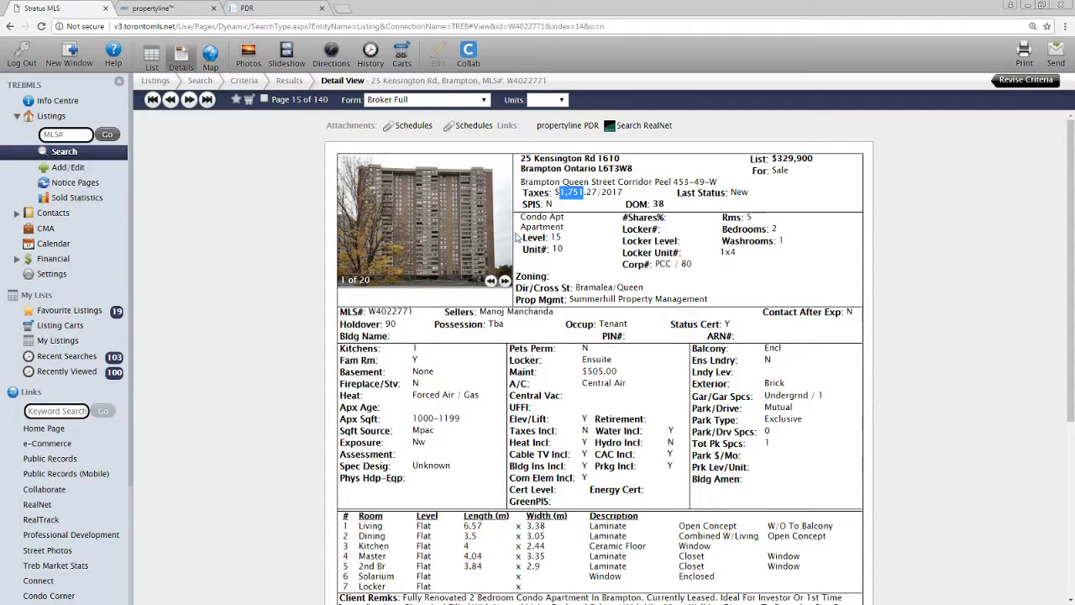
pyautogui.click(290, 81)
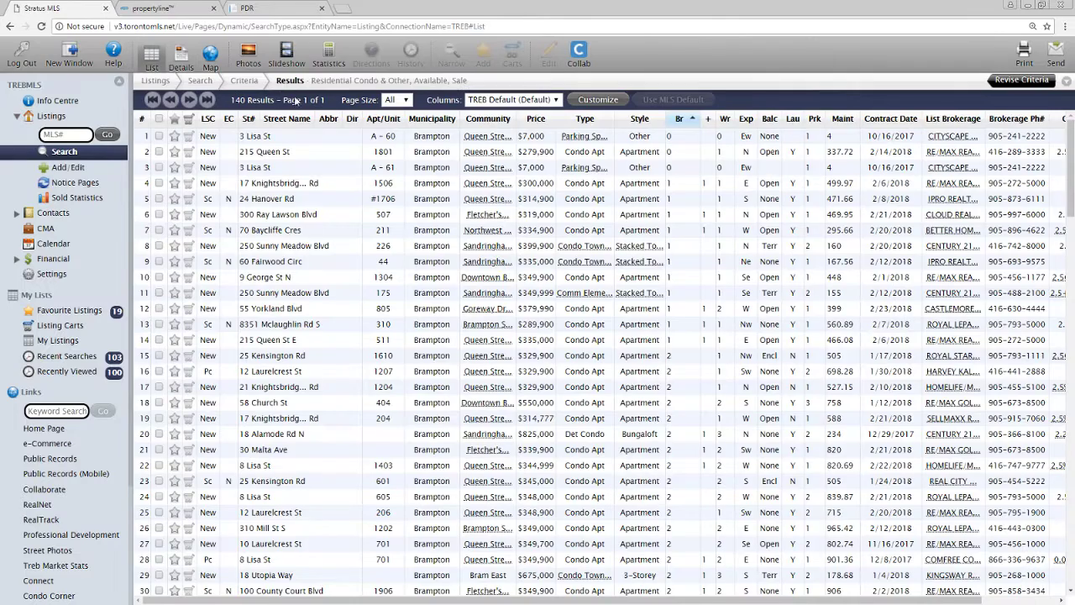
pyautogui.scroll(-3, 344, 377)
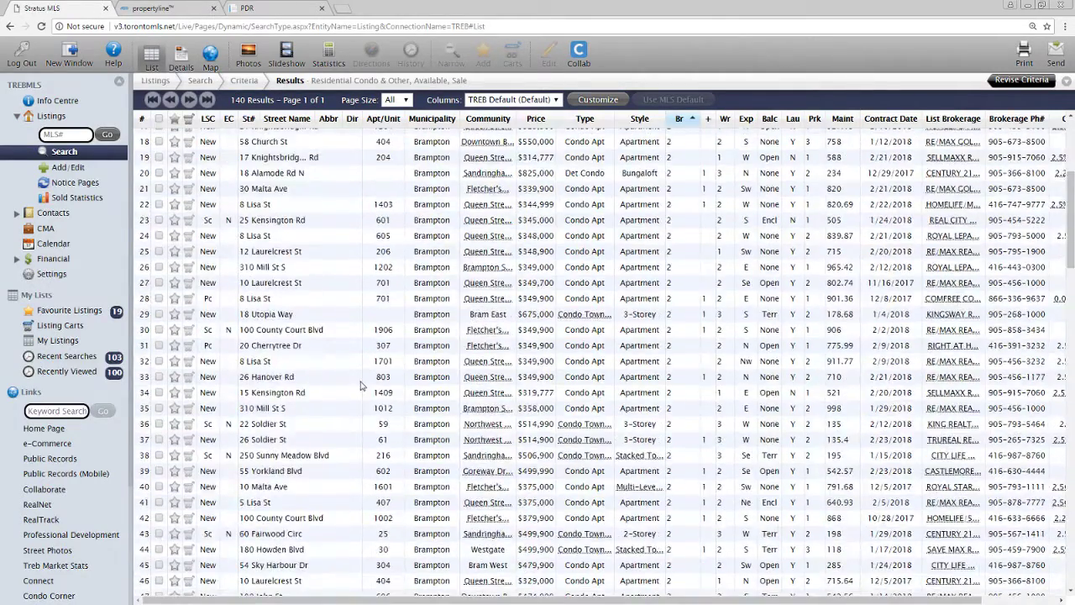
pyautogui.scroll(-6, 360, 384)
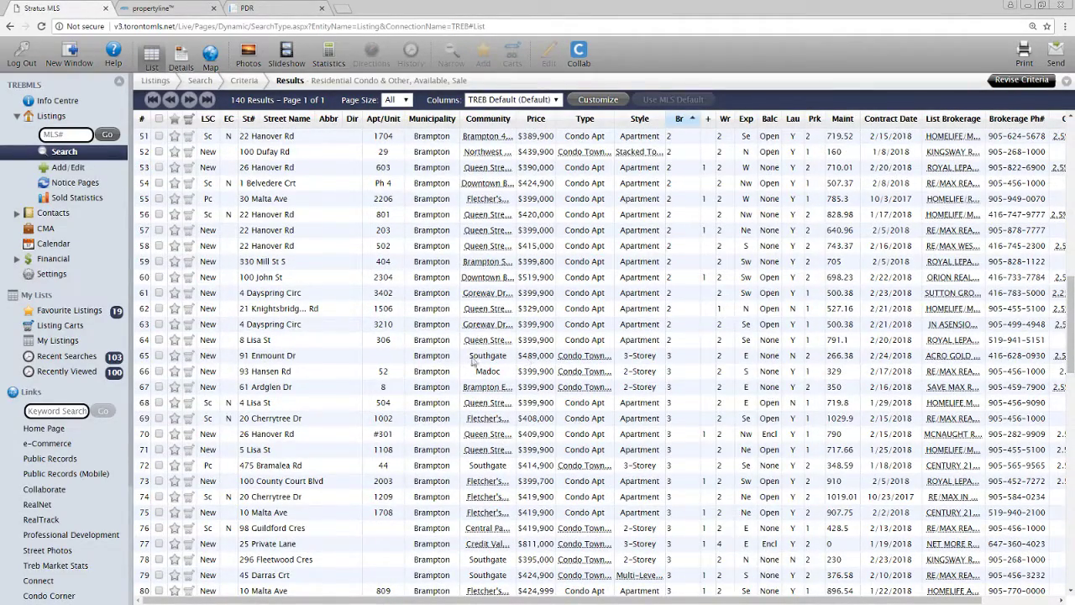
pyautogui.click(267, 358)
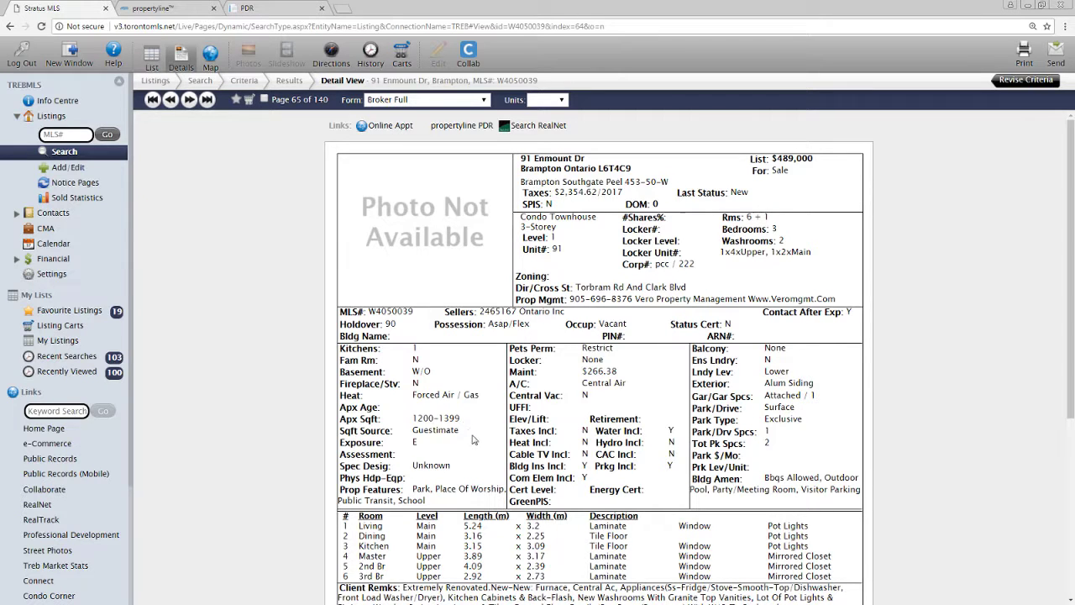
pyautogui.scroll(-2, 474, 443)
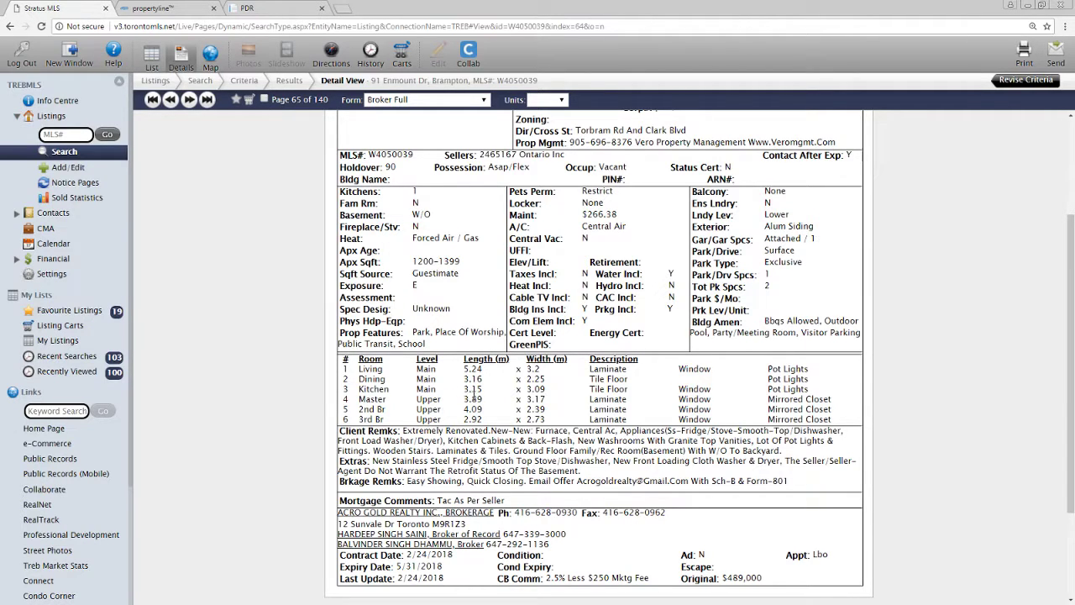
pyautogui.moveTo(463, 399); pyautogui.dragTo(534, 412)
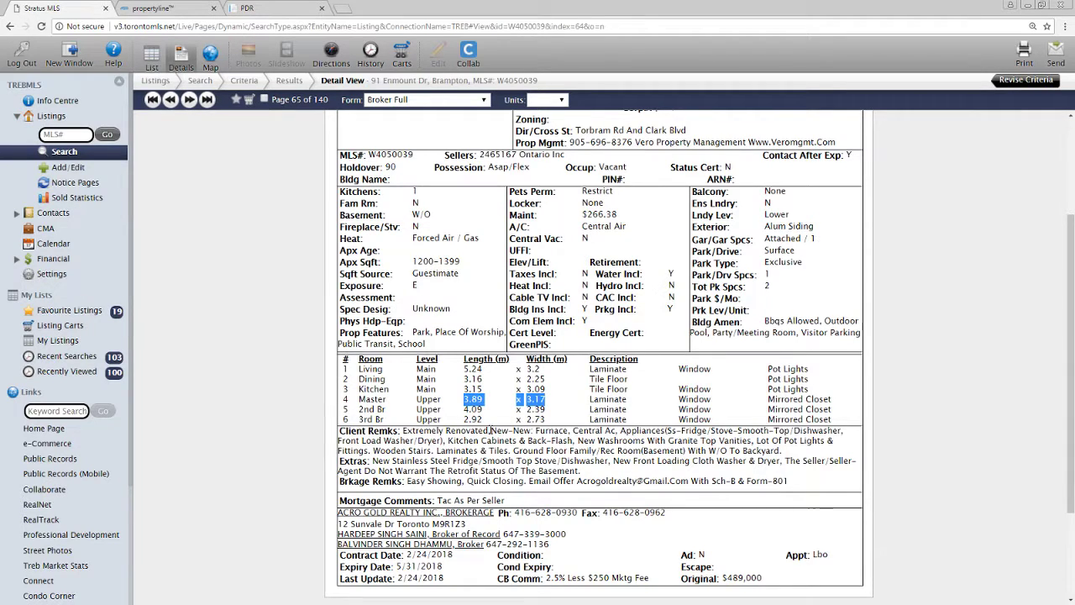
pyautogui.scroll(2, 593, 336)
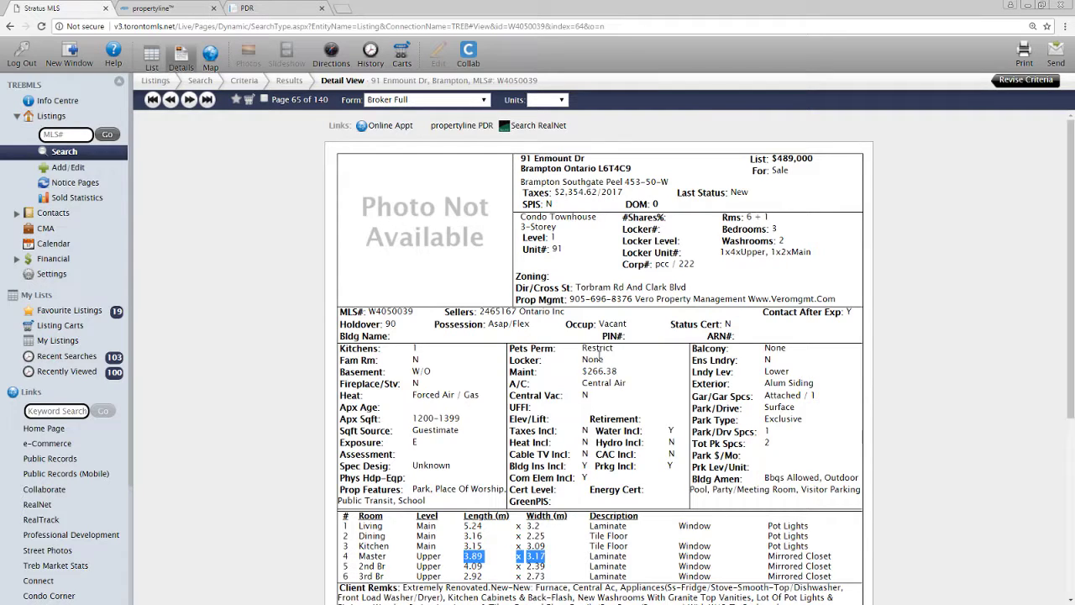
pyautogui.moveTo(621, 373); pyautogui.dragTo(575, 378)
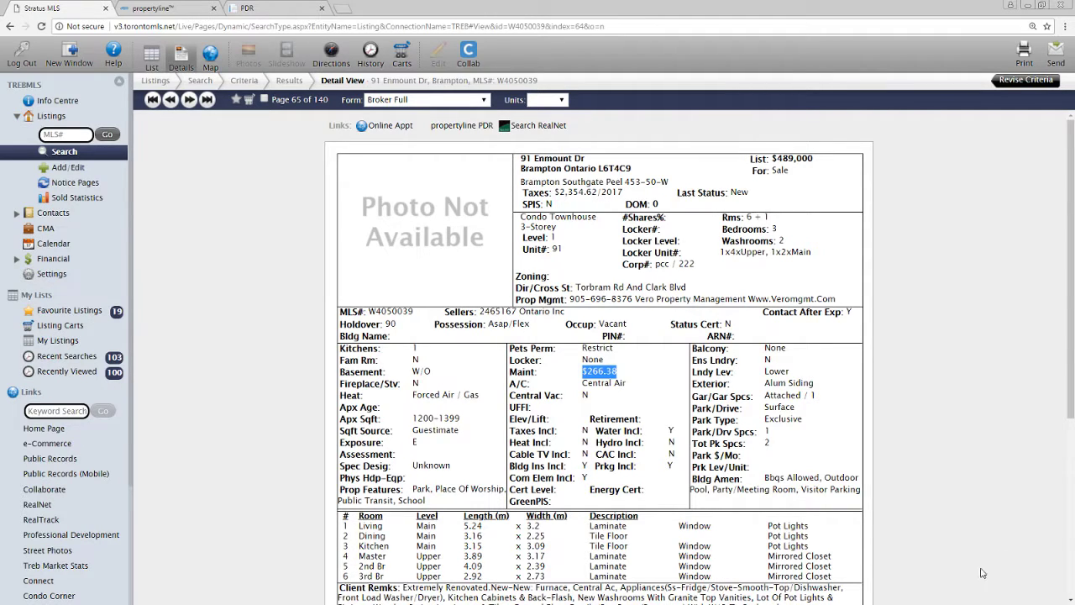
pyautogui.click(593, 445)
pyautogui.doubleClick(671, 431)
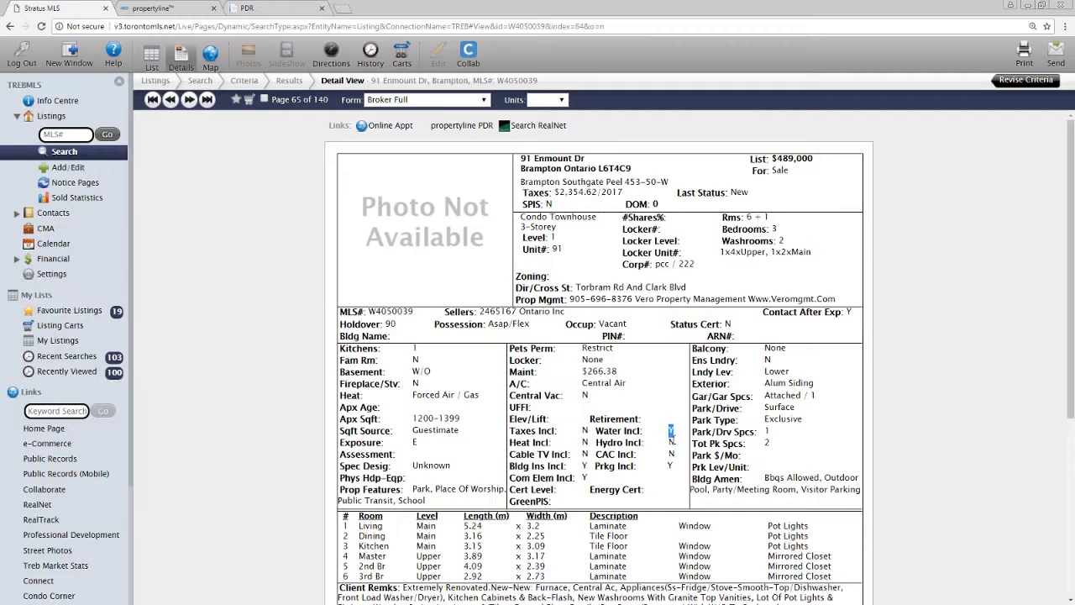
pyautogui.doubleClick(671, 443)
pyautogui.doubleClick(670, 454)
pyautogui.doubleClick(667, 466)
pyautogui.doubleClick(585, 453)
pyautogui.moveTo(587, 467); pyautogui.dragTo(571, 465)
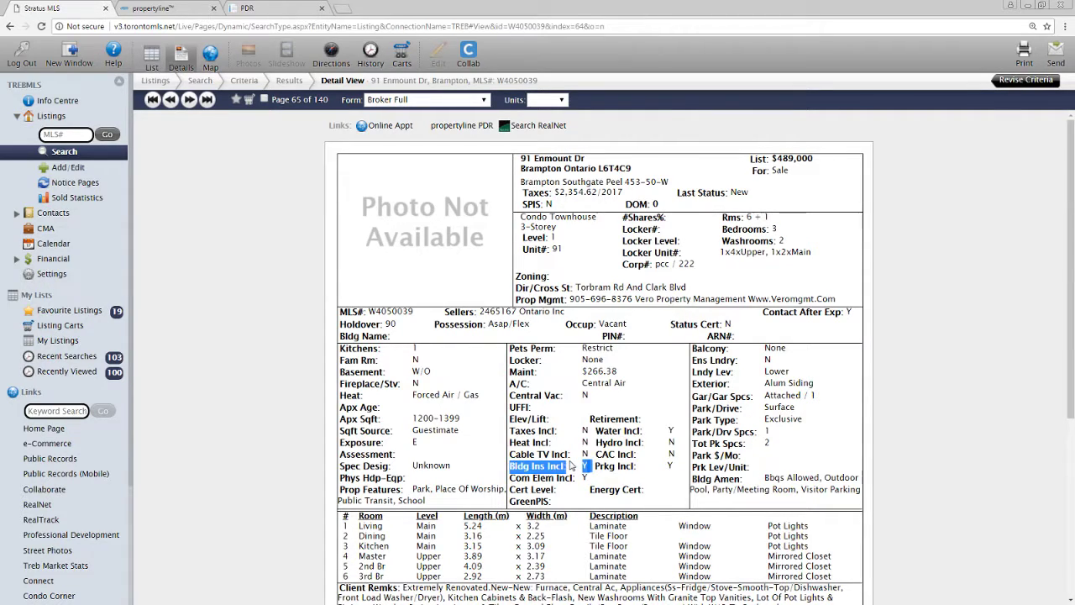
pyautogui.click(603, 481)
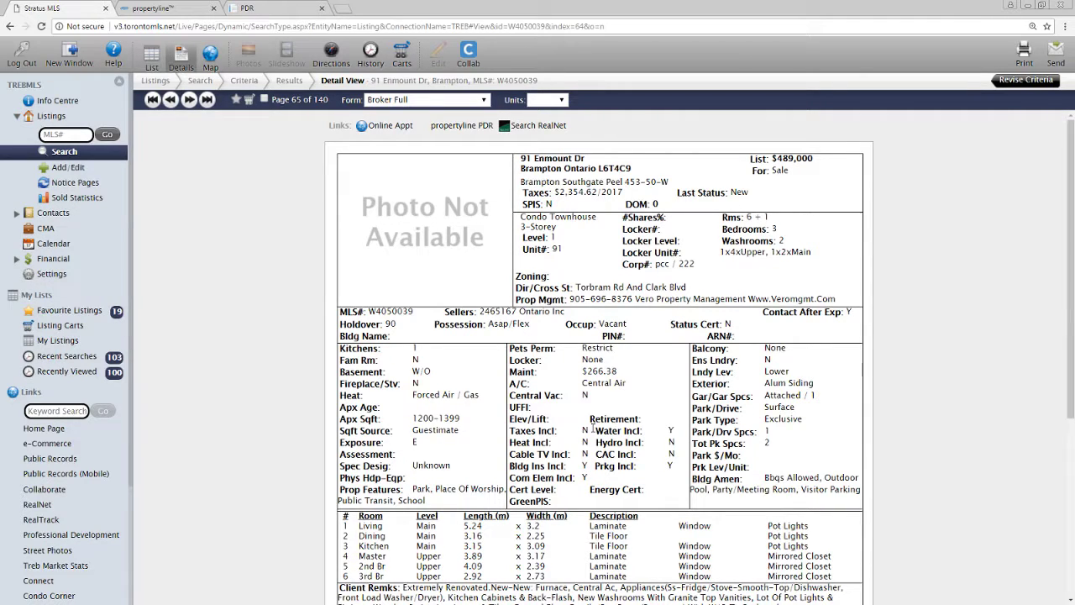
pyautogui.moveTo(593, 428); pyautogui.dragTo(541, 431)
pyautogui.click(572, 443)
pyautogui.moveTo(774, 444); pyautogui.dragTo(754, 447)
pyautogui.moveTo(821, 398); pyautogui.dragTo(765, 395)
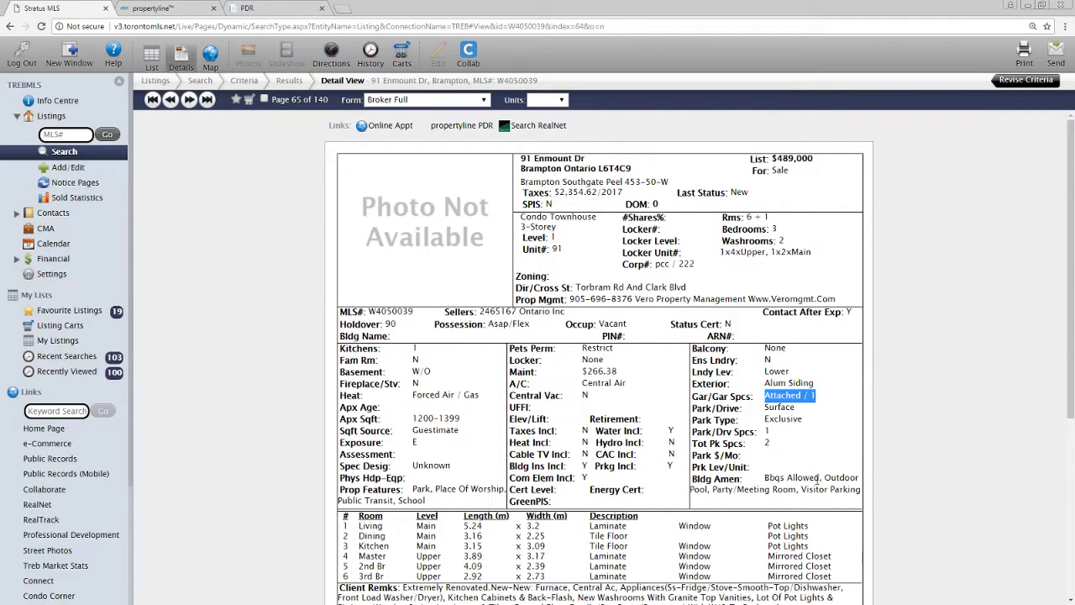
pyautogui.click(824, 411)
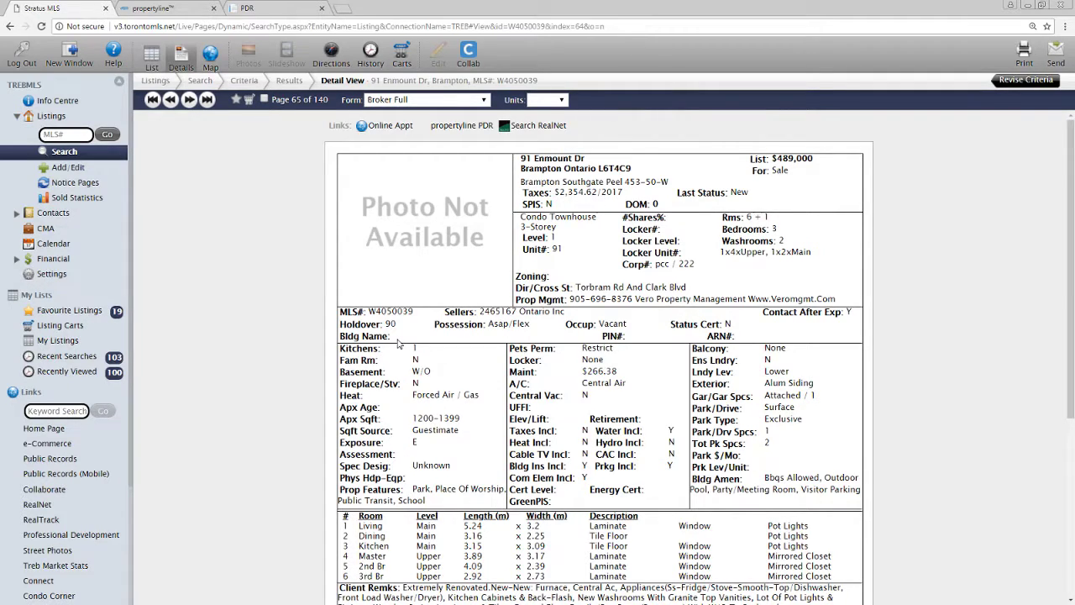
pyautogui.scroll(-2, 740, 583)
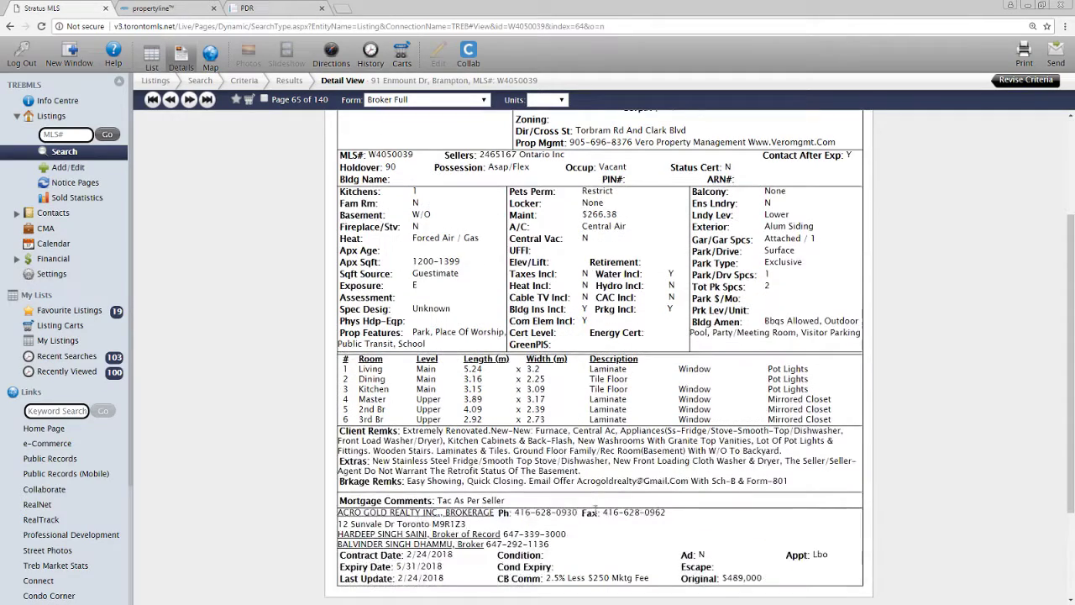
pyautogui.scroll(2, 442, 281)
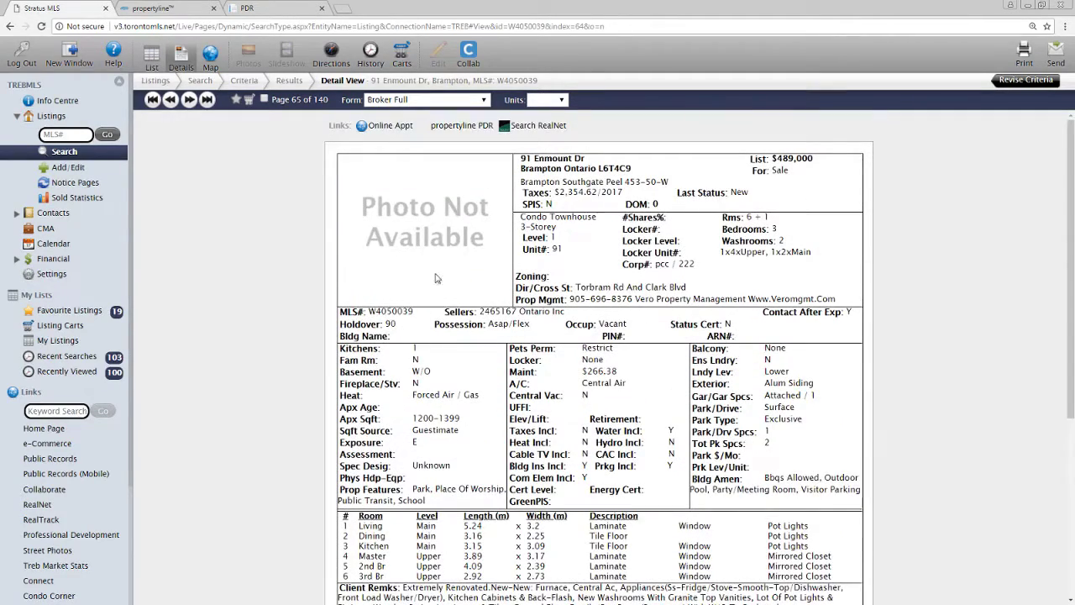
pyautogui.scroll(-3, 524, 457)
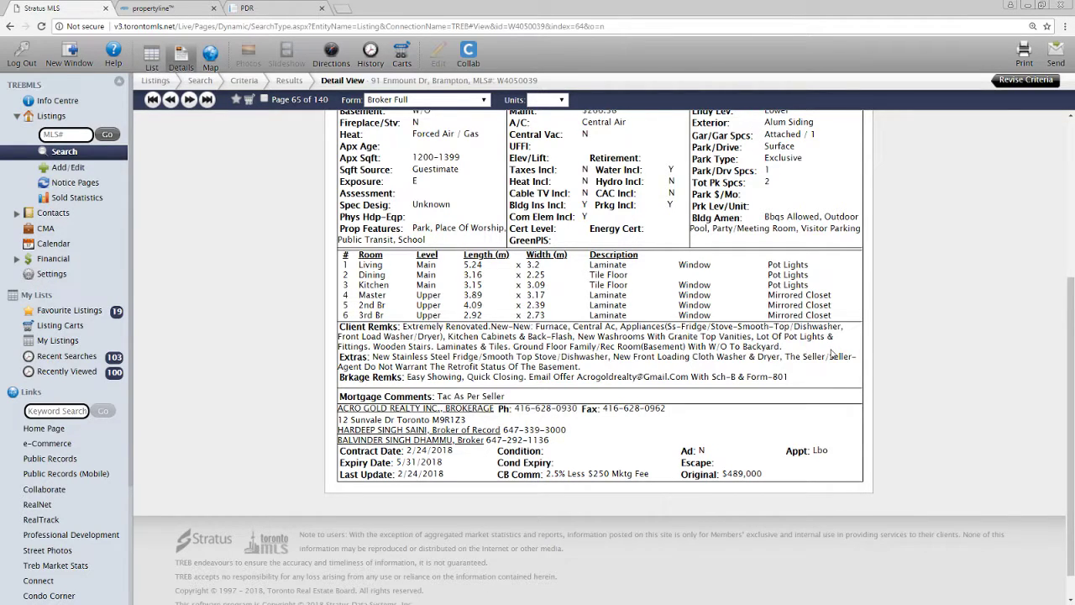
pyautogui.scroll(5, 389, 406)
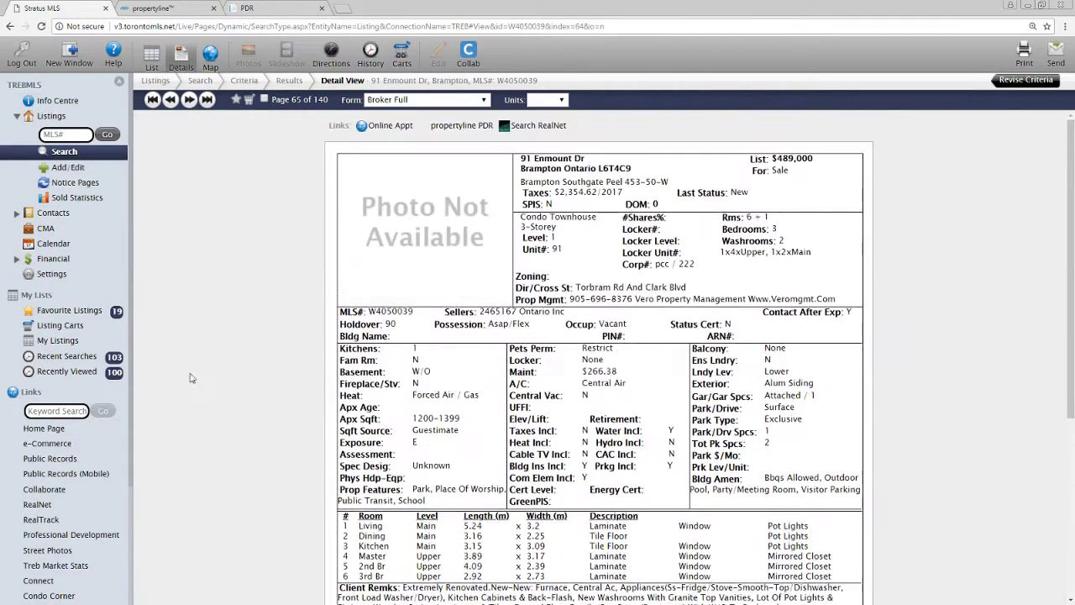
pyautogui.click(189, 100)
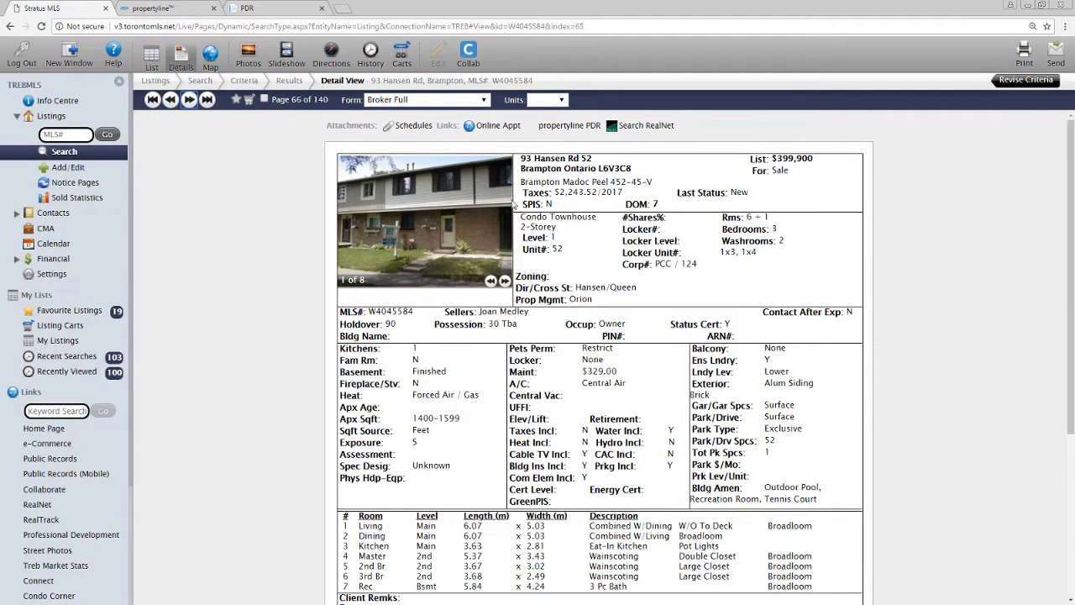
pyautogui.click(289, 81)
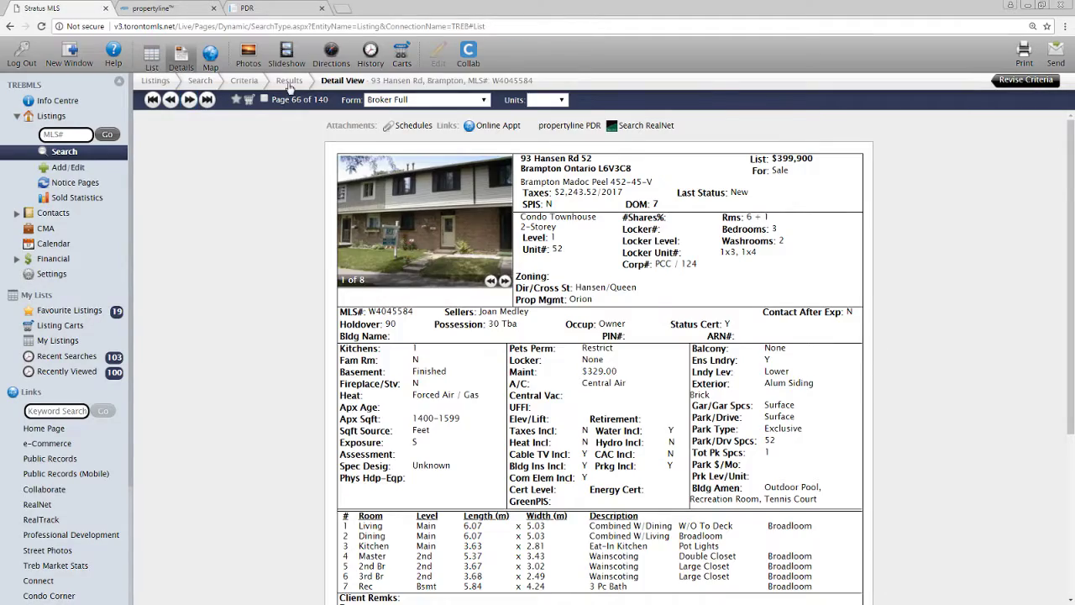
pyautogui.scroll(-4, 449, 603)
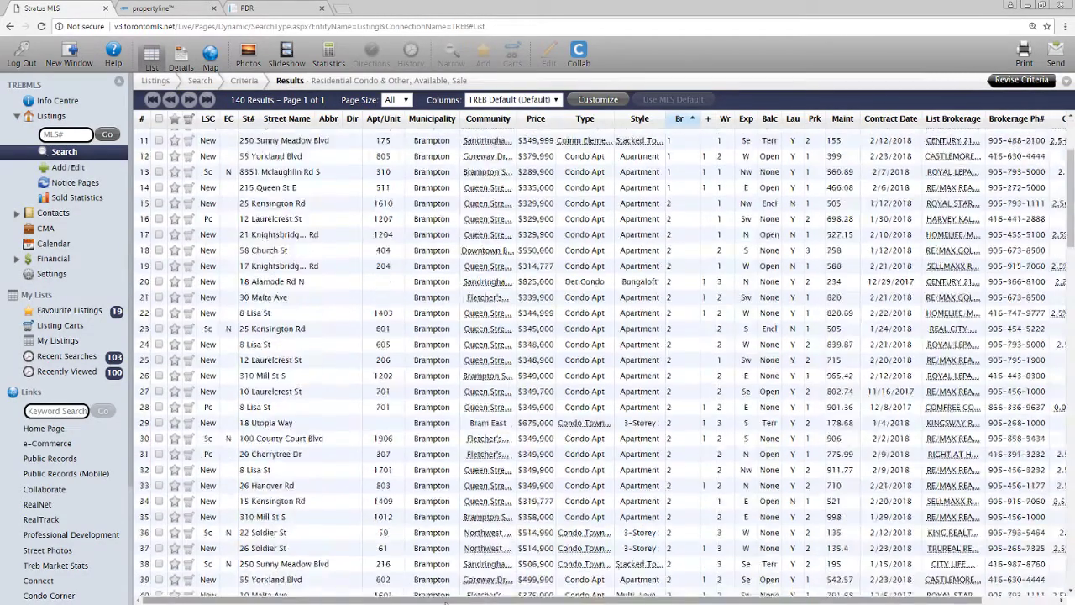
pyautogui.scroll(-3, 446, 602)
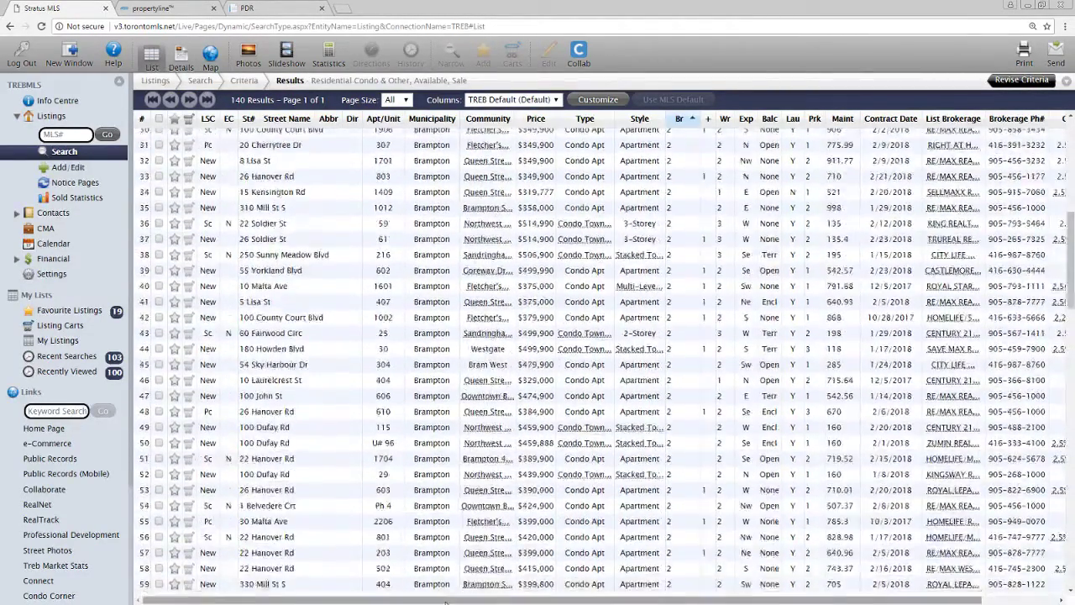
pyautogui.scroll(-3, 446, 602)
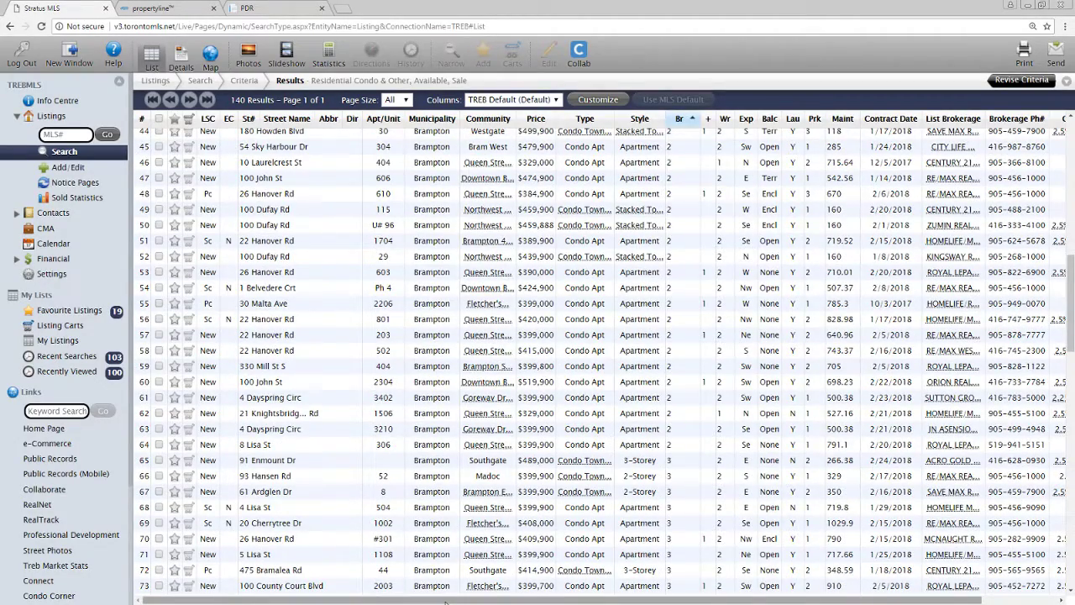
pyautogui.scroll(-3, 446, 602)
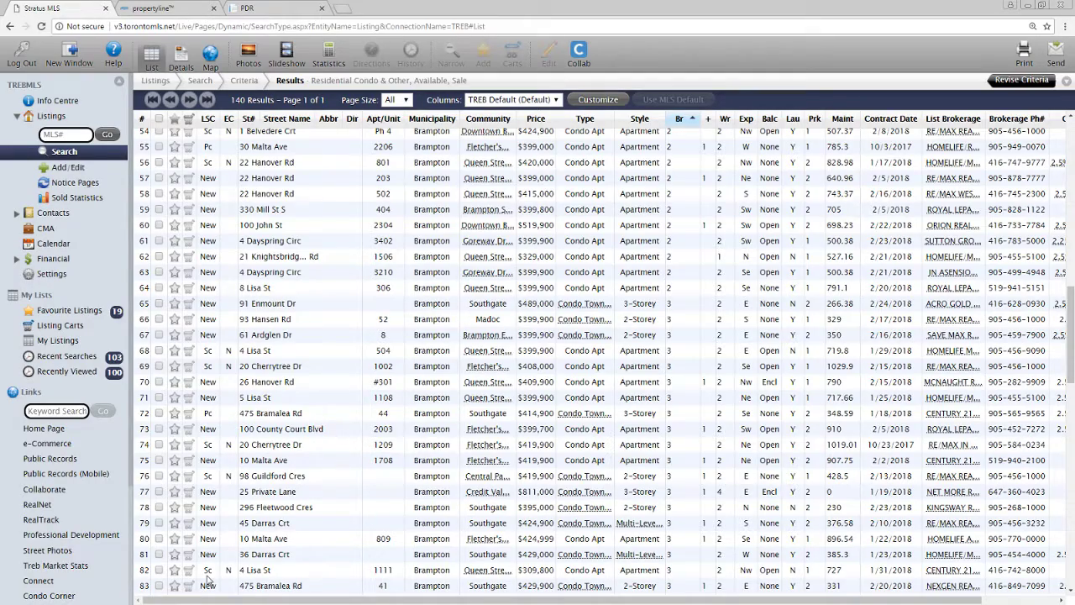
pyautogui.scroll(-5, 253, 569)
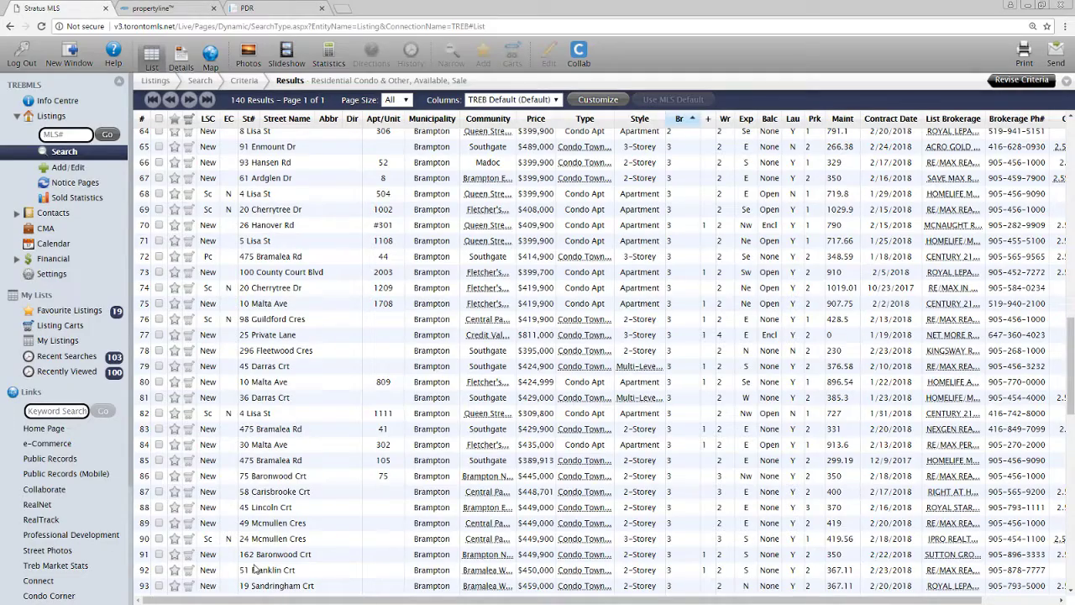
pyautogui.scroll(15, 253, 569)
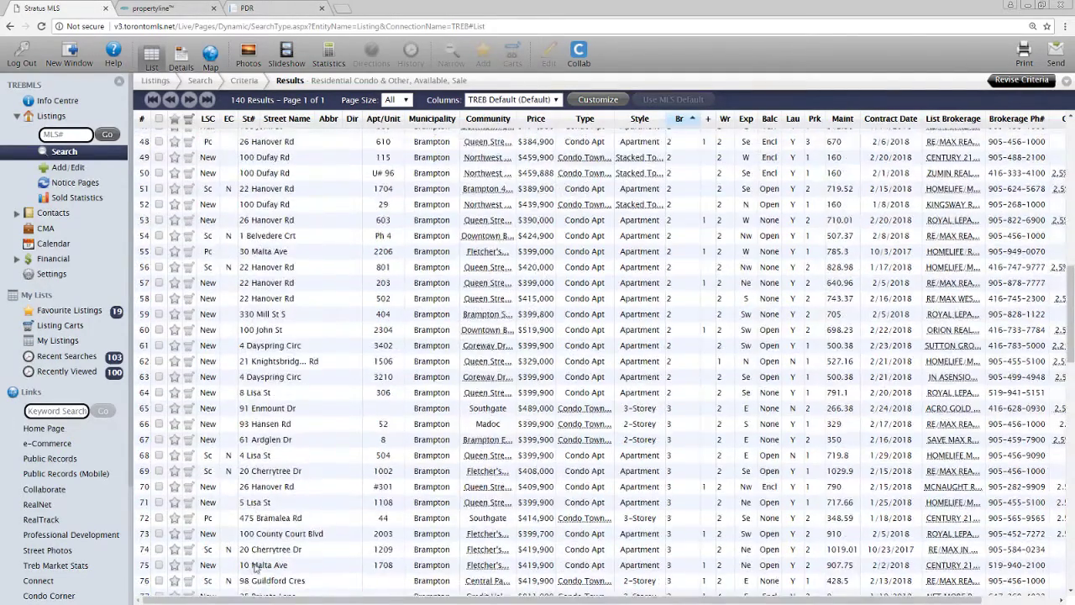
pyautogui.scroll(5, 253, 569)
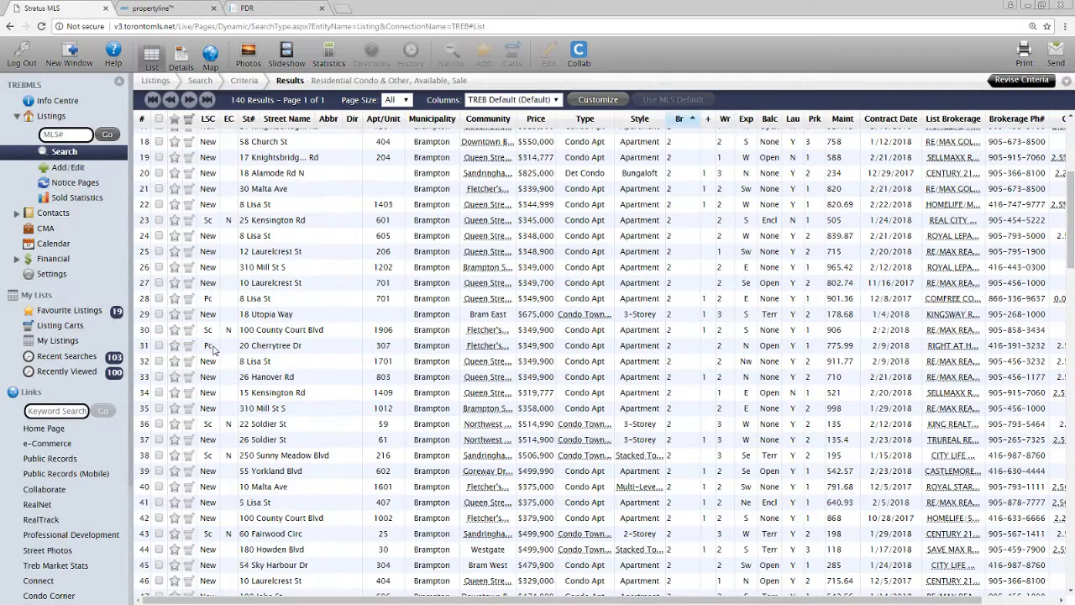
pyautogui.click(215, 349)
pyautogui.scroll(-5, 790, 418)
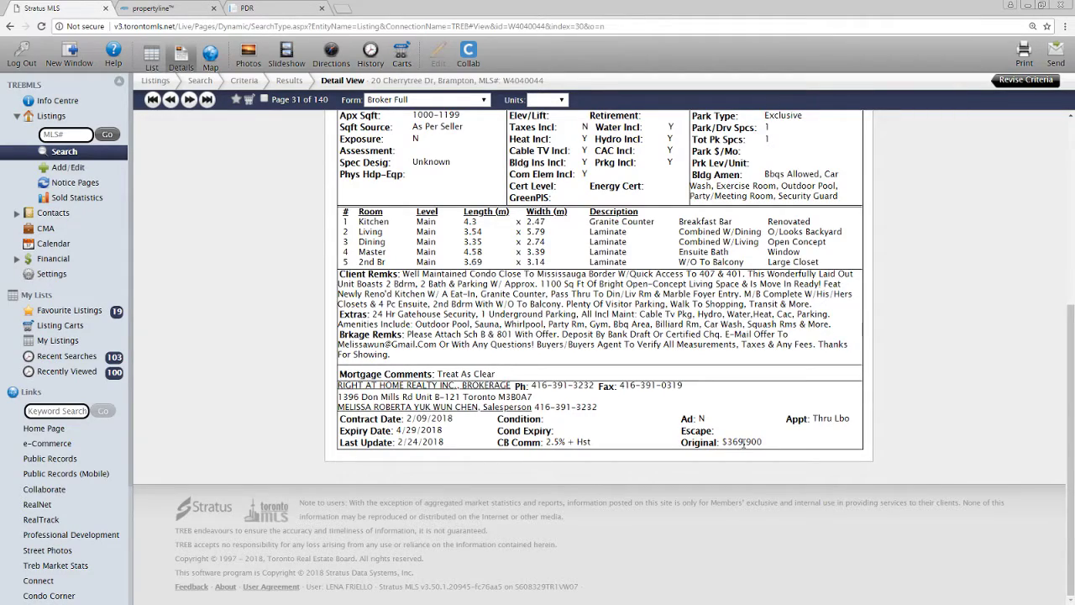
pyautogui.scroll(5, 742, 443)
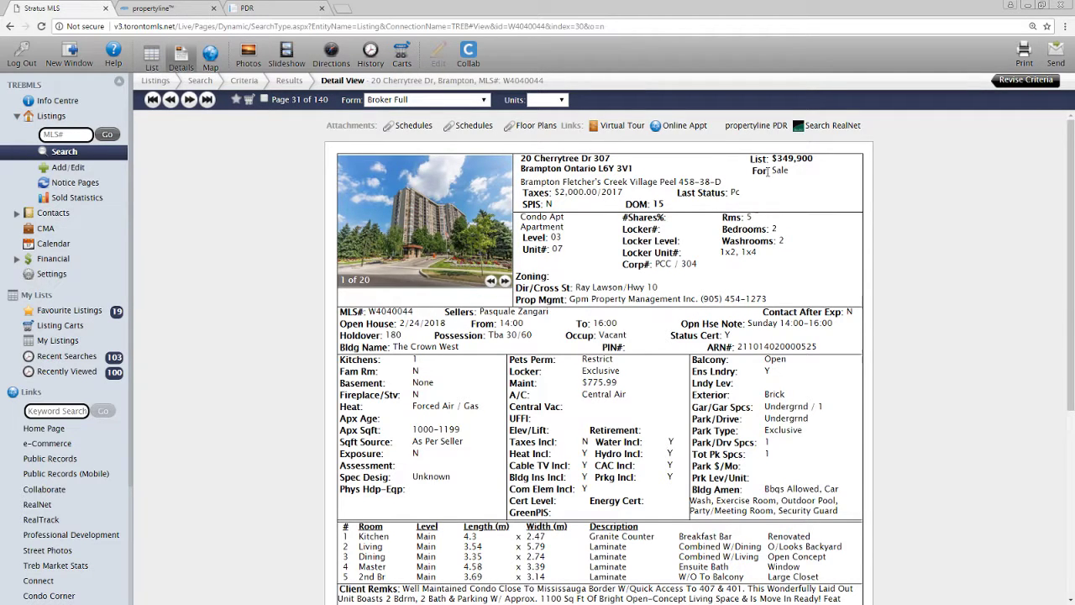
pyautogui.click(294, 80)
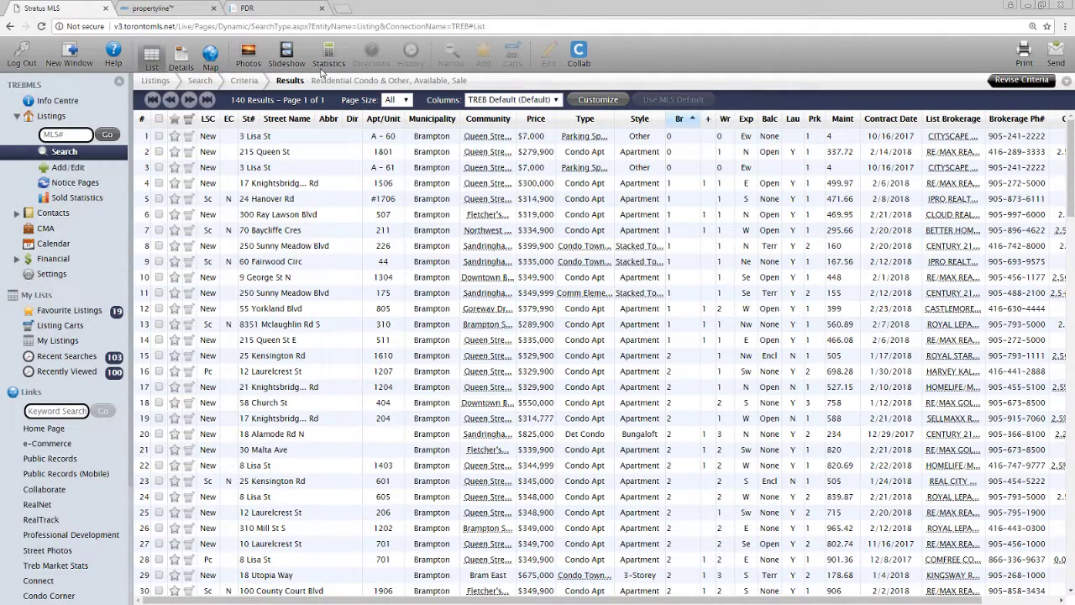
pyautogui.scroll(-5, 252, 311)
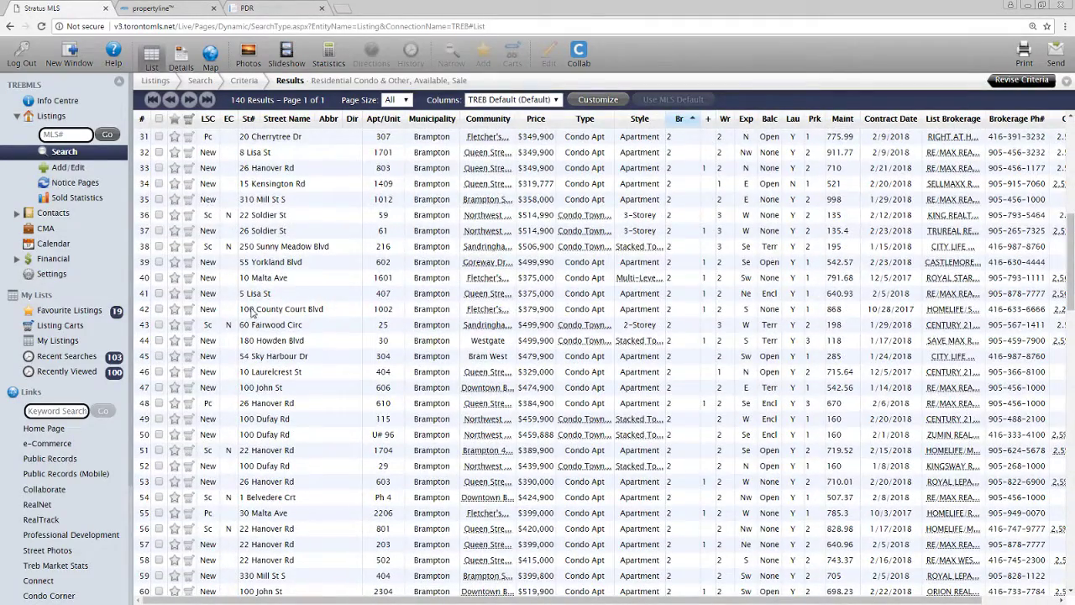
pyautogui.scroll(-5, 252, 313)
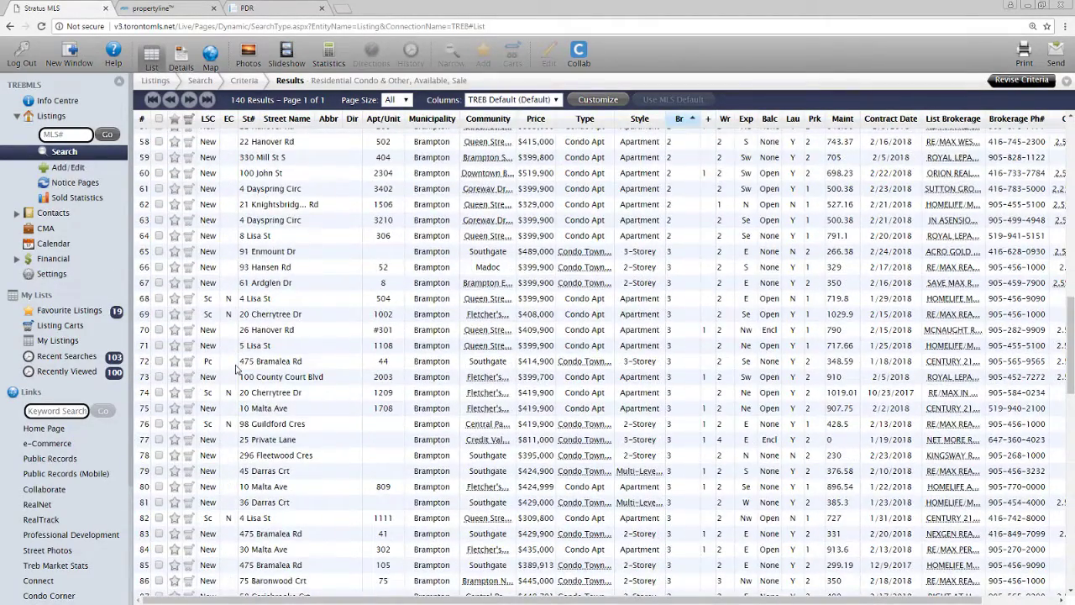
pyautogui.scroll(-2, 395, 463)
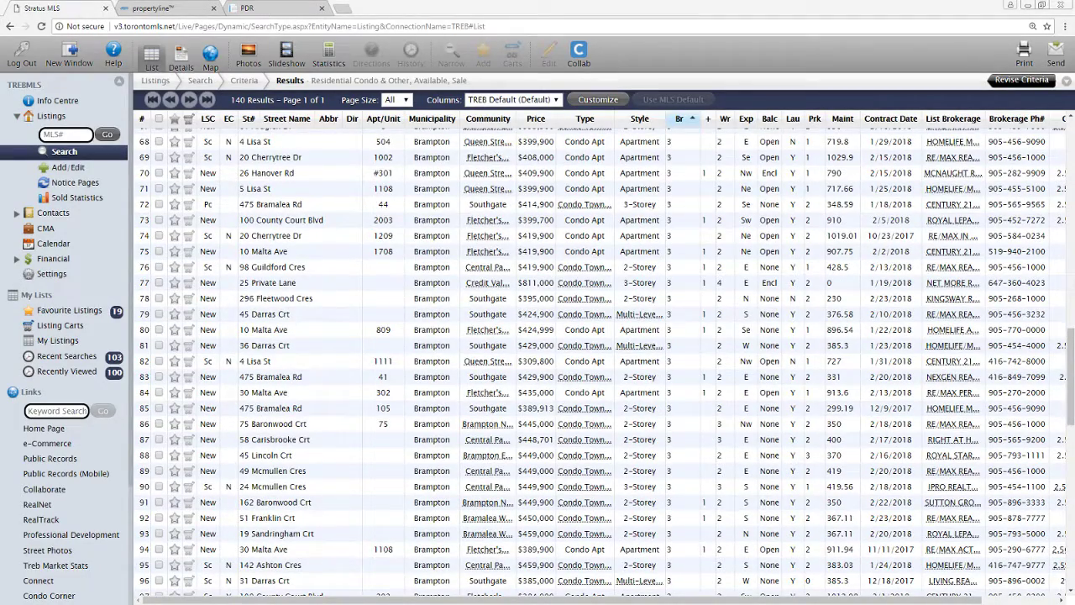
pyautogui.doubleClick(213, 363)
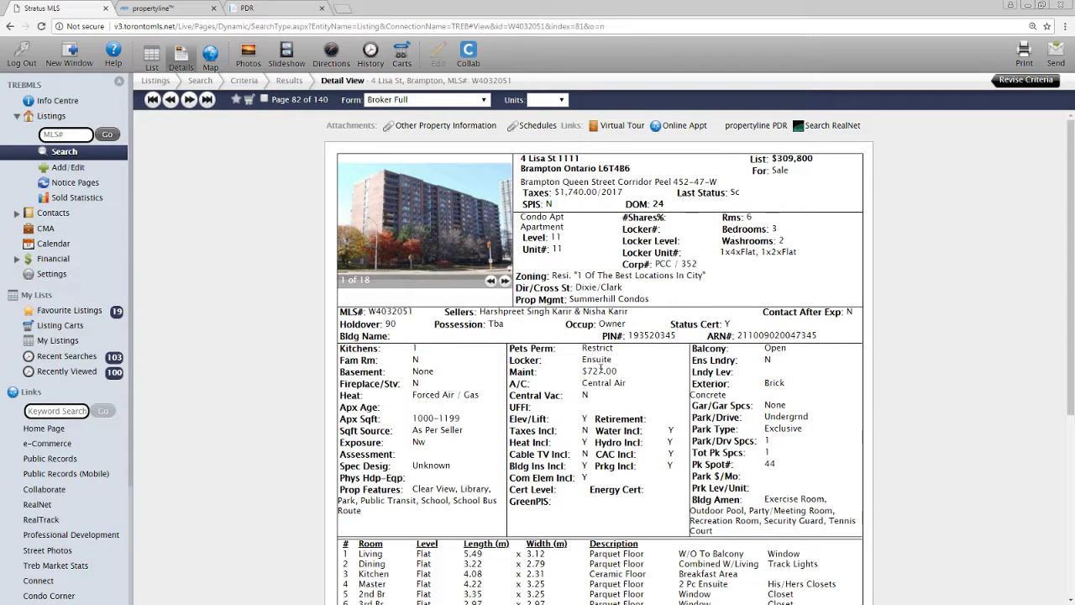
pyautogui.scroll(-3, 602, 420)
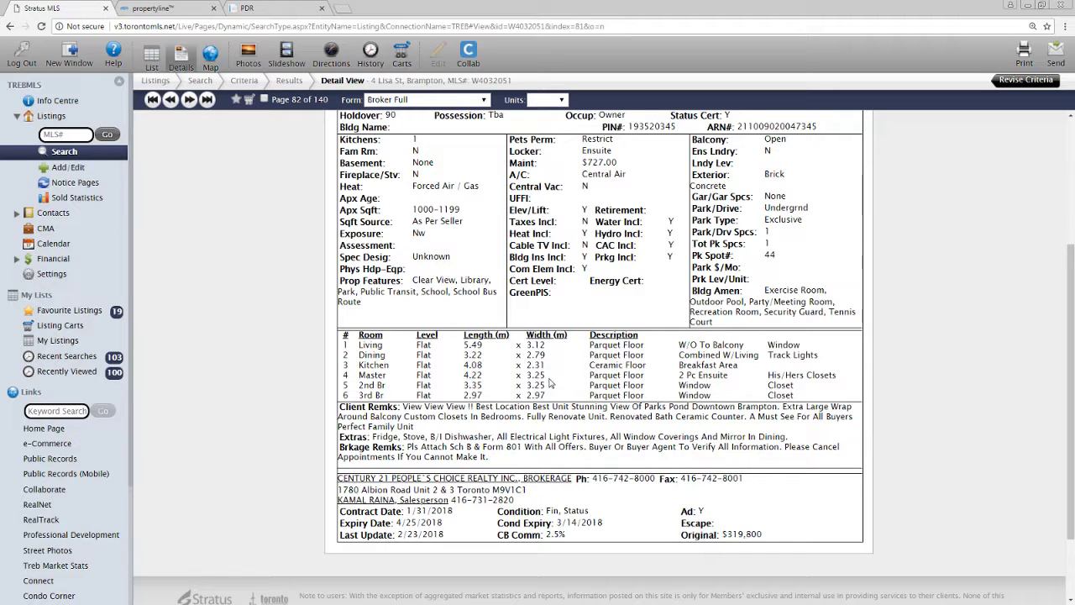
pyautogui.scroll(3, 579, 403)
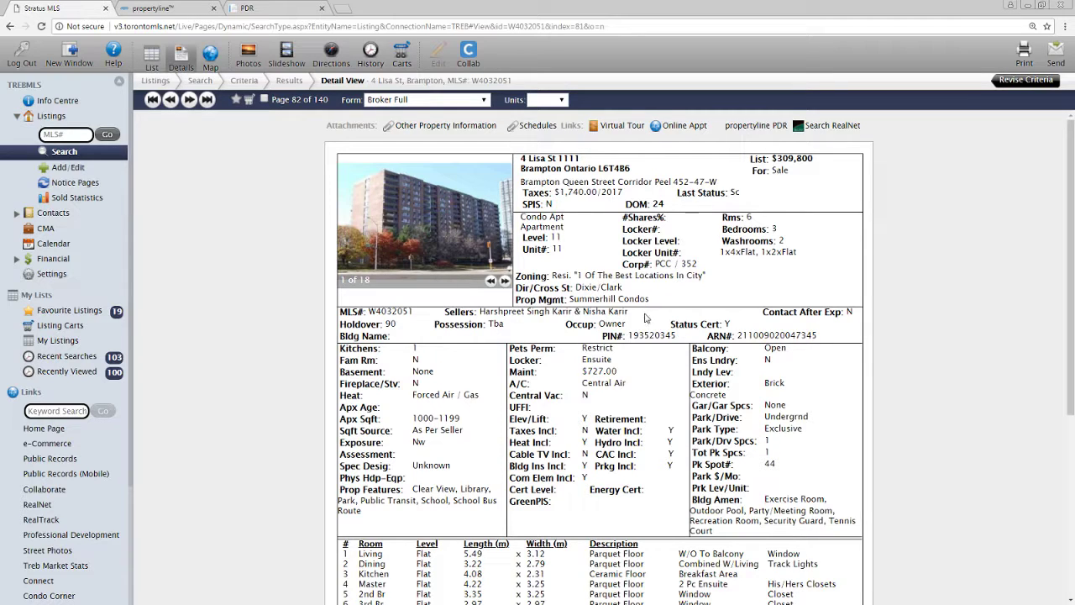
pyautogui.scroll(-5, 645, 317)
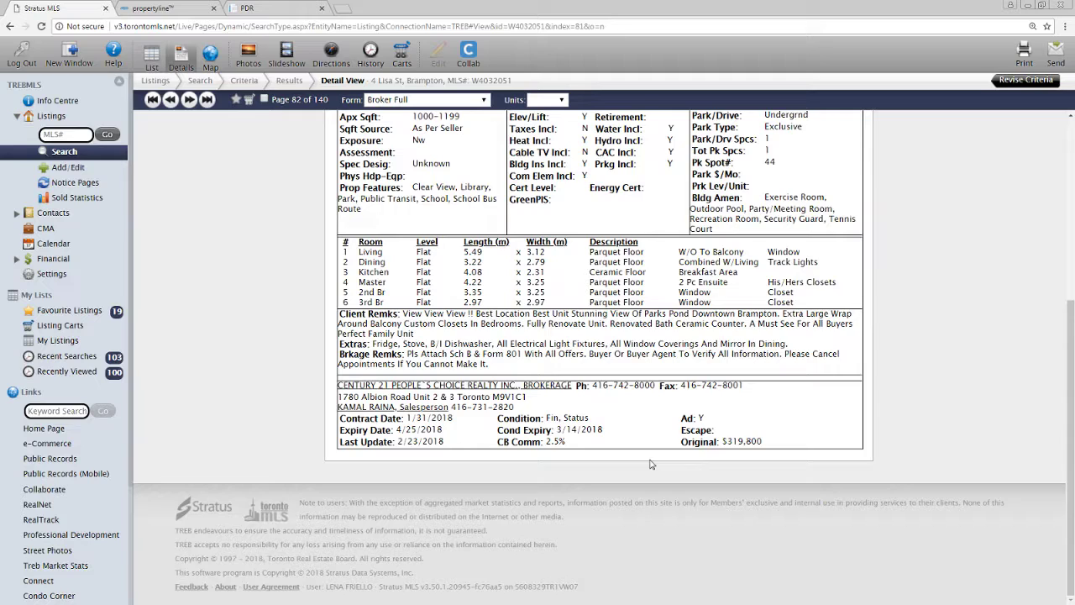
pyautogui.scroll(5, 649, 464)
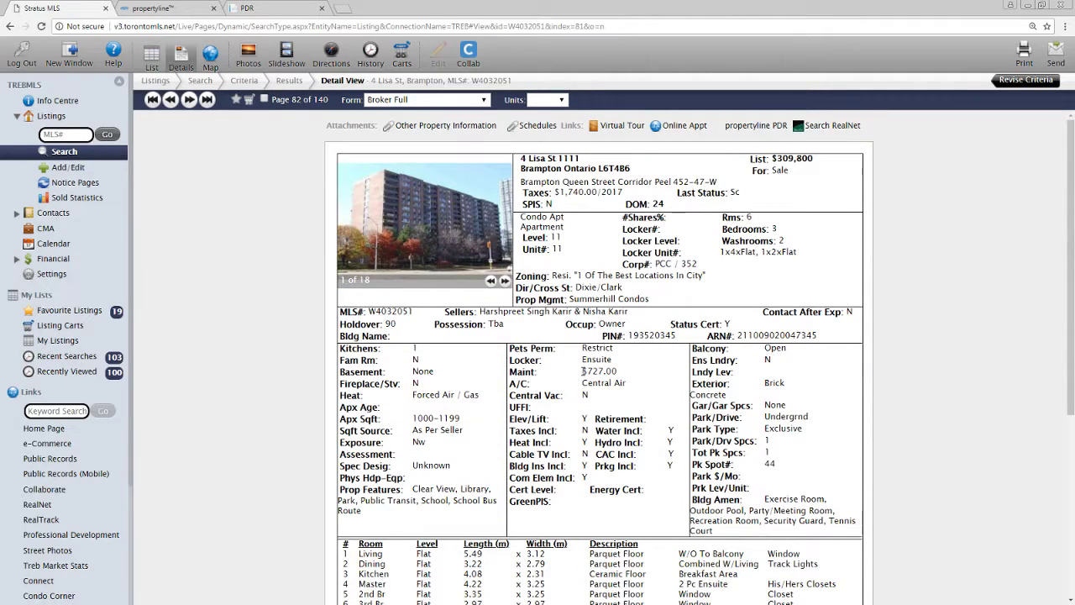
pyautogui.moveTo(583, 370); pyautogui.dragTo(626, 375)
pyautogui.click(777, 465)
pyautogui.doubleClick(766, 451)
pyautogui.moveTo(766, 452); pyautogui.dragTo(739, 454)
pyautogui.moveTo(595, 455); pyautogui.dragTo(686, 454)
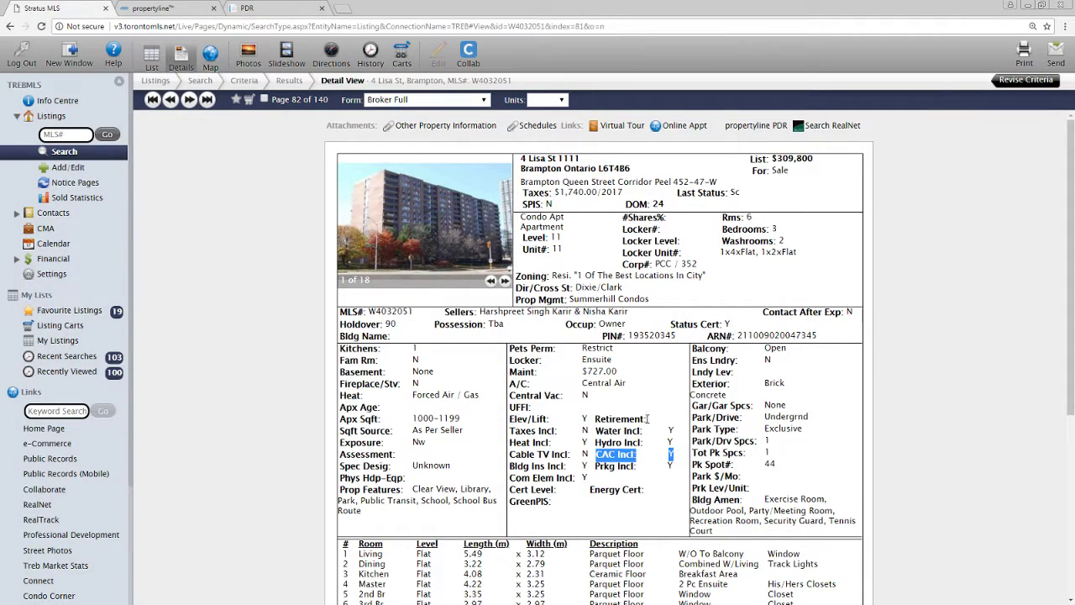
pyautogui.moveTo(594, 416); pyautogui.dragTo(663, 425)
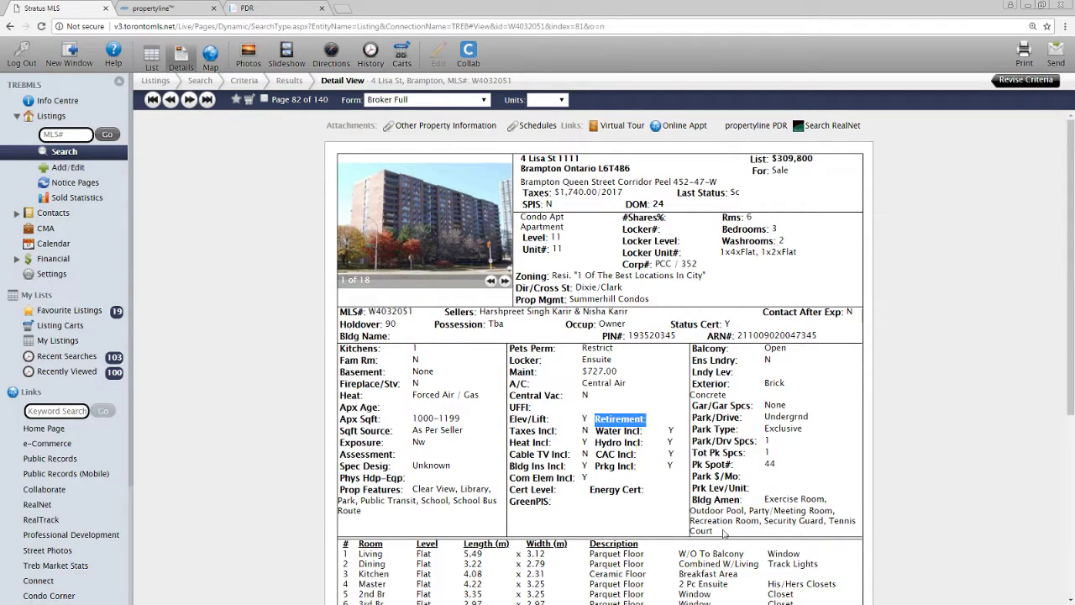
pyautogui.scroll(-2, 687, 504)
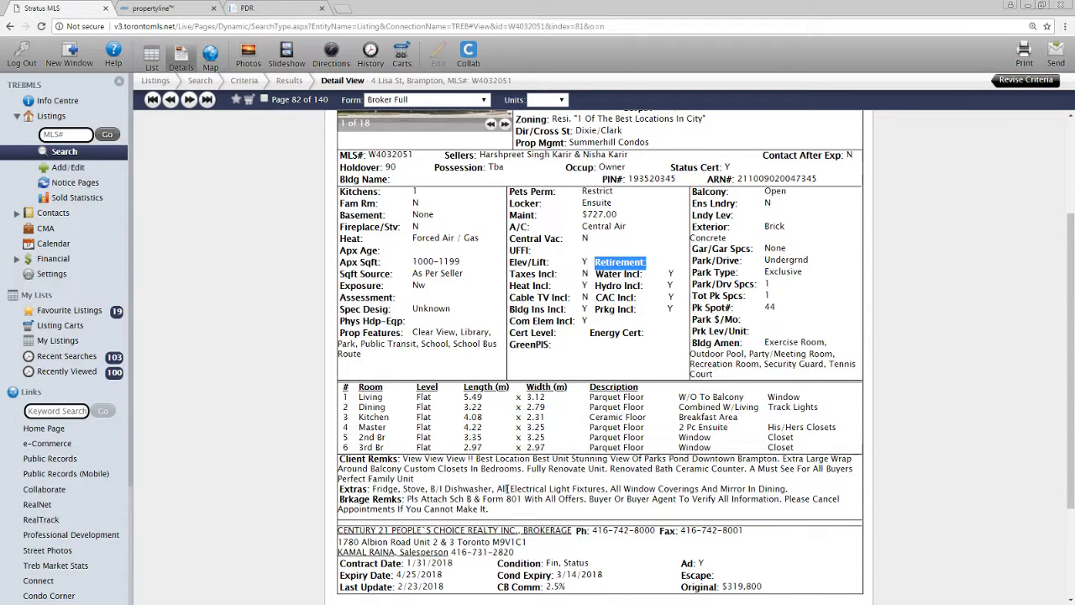
pyautogui.click(652, 488)
pyautogui.scroll(2, 399, 143)
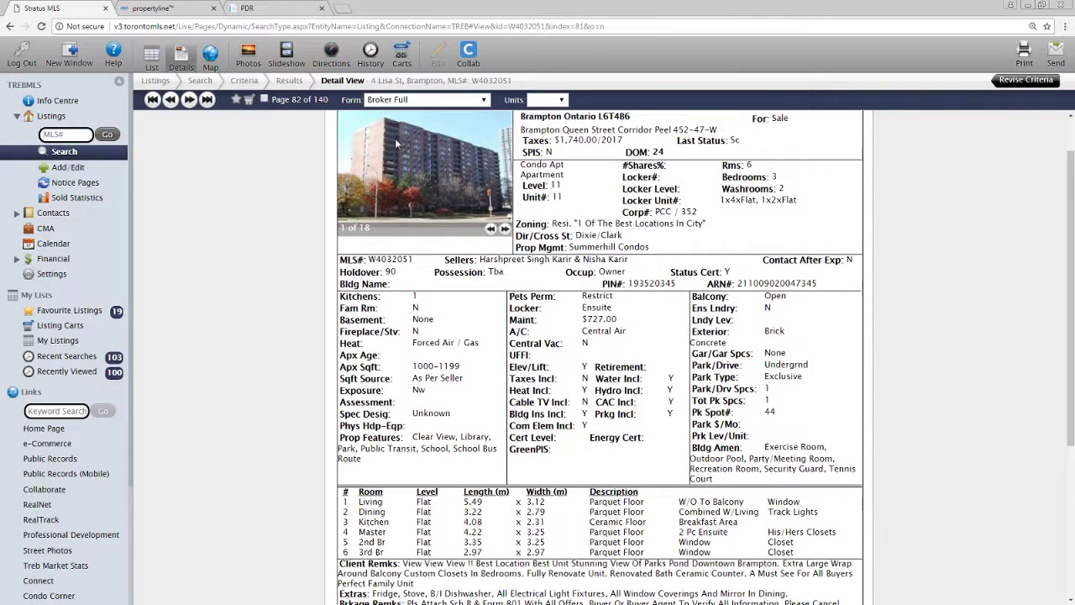
pyautogui.click(398, 143)
pyautogui.click(154, 149)
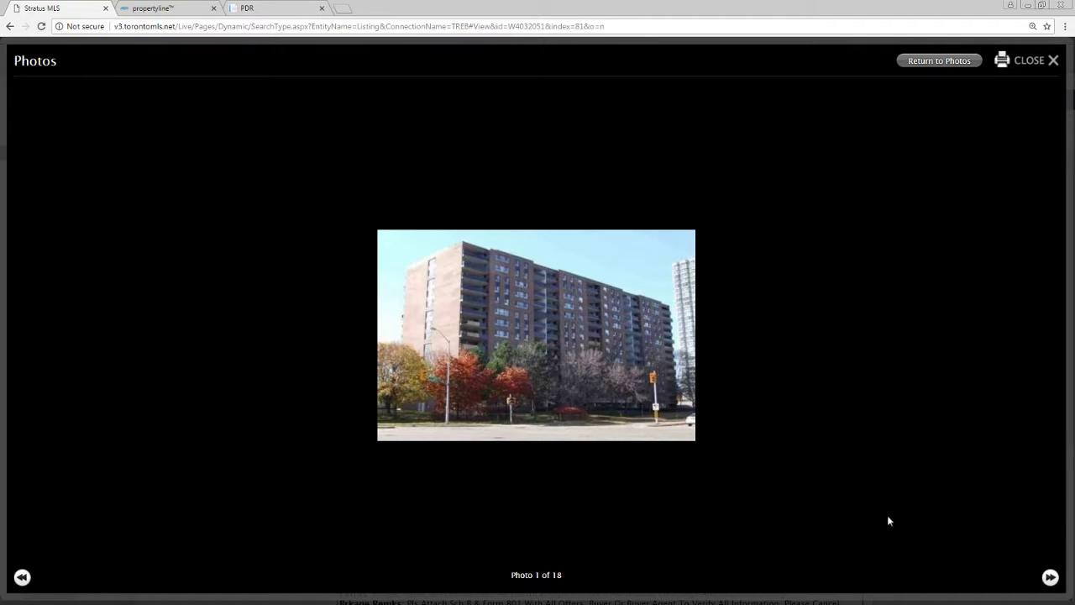
pyautogui.click(1051, 577)
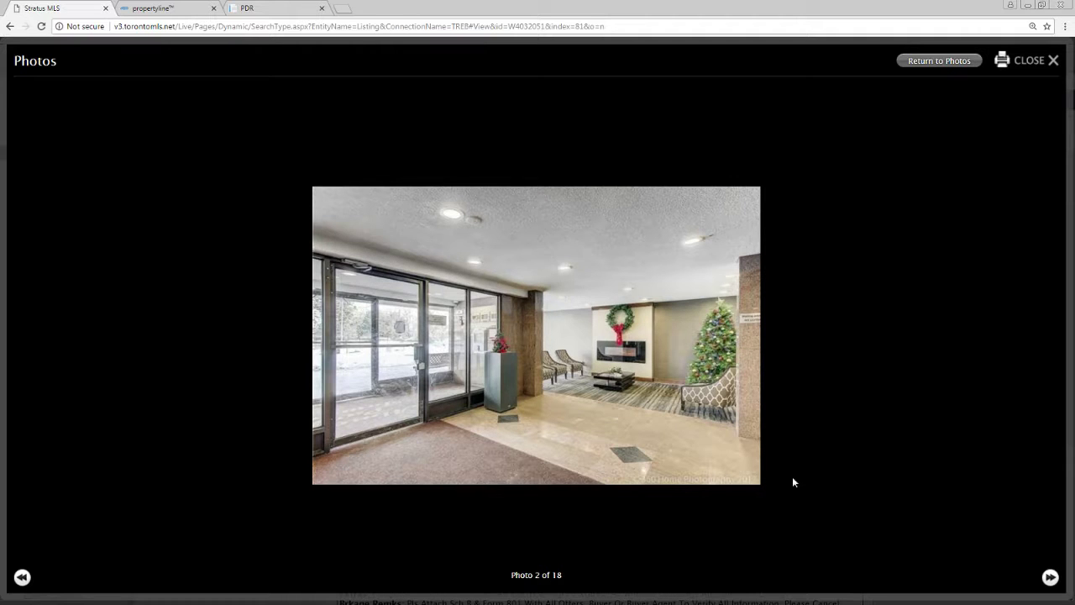
pyautogui.click(1051, 579)
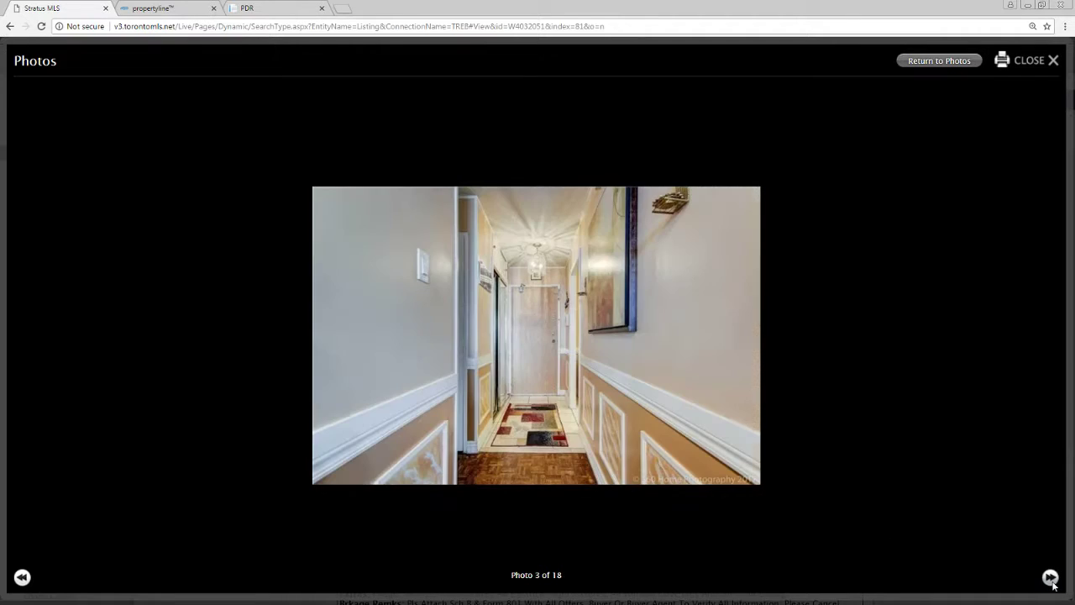
pyautogui.click(1050, 578)
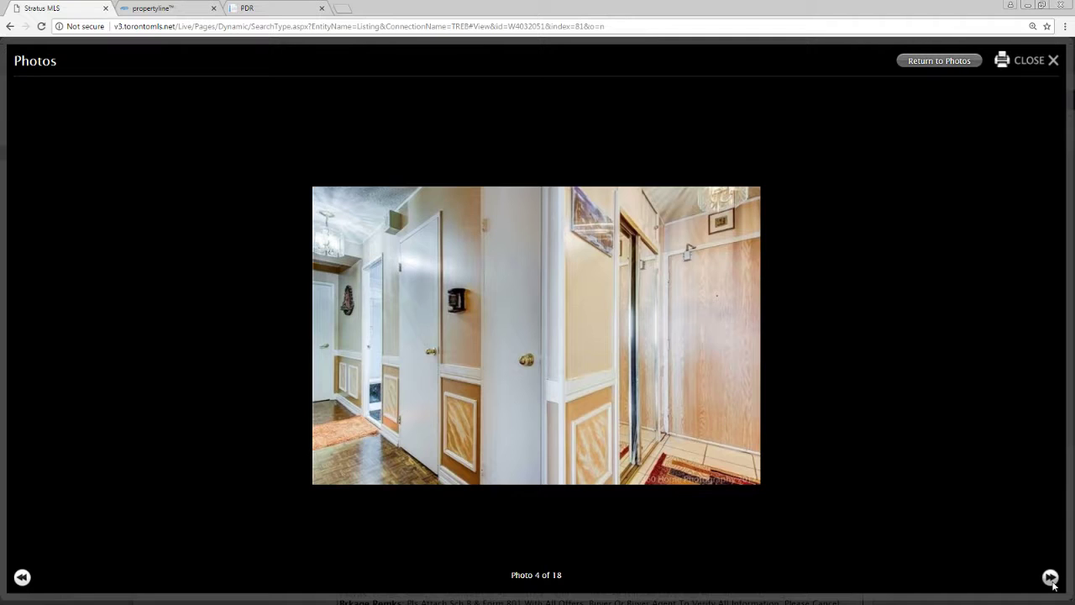
pyautogui.click(1051, 579)
pyautogui.click(1051, 578)
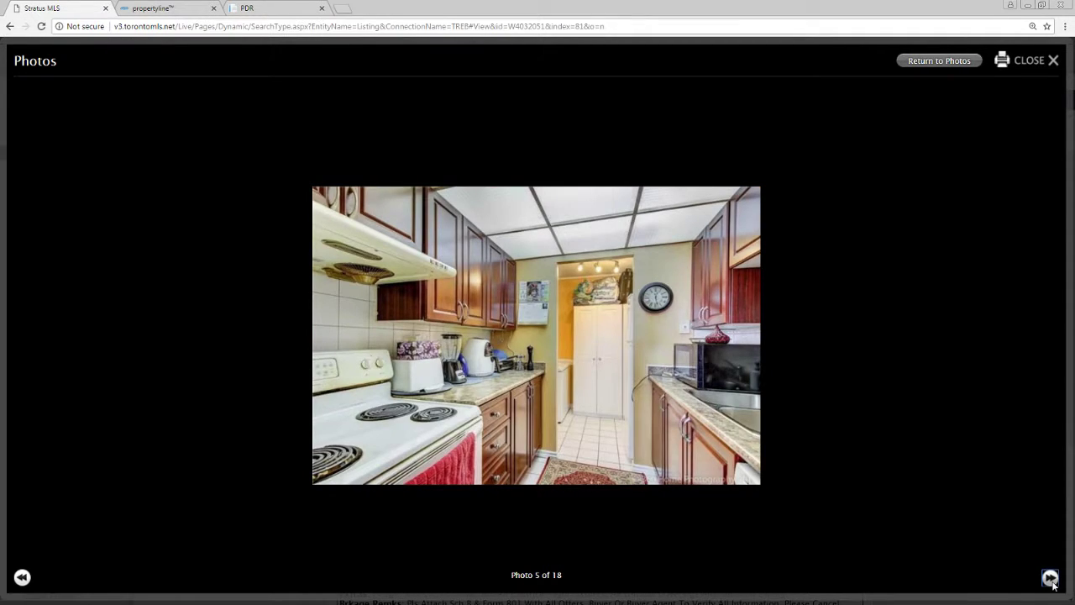
pyautogui.click(1051, 579)
pyautogui.click(1051, 579)
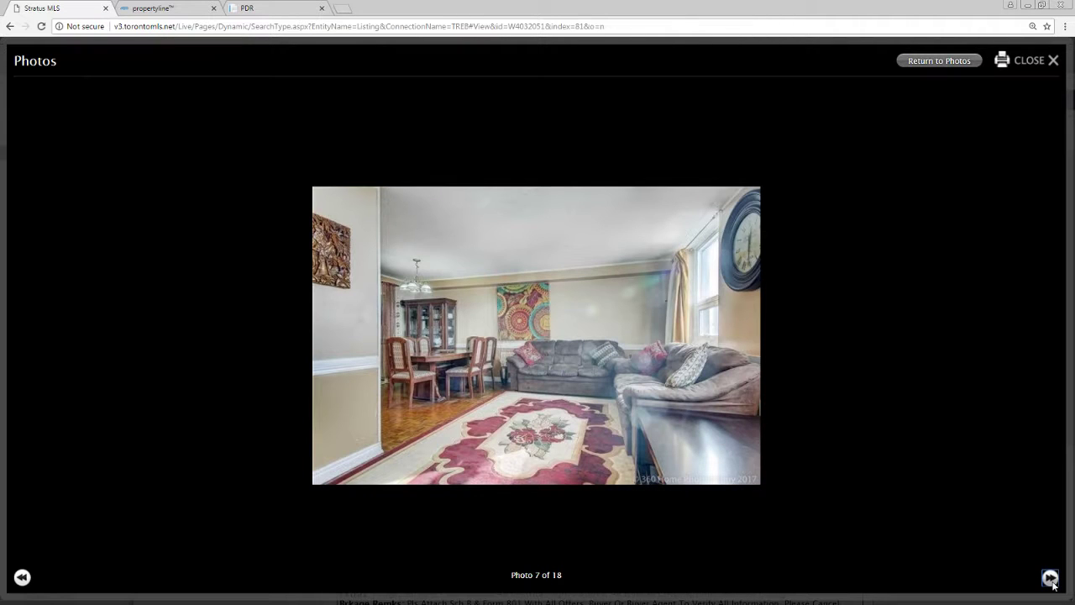
pyautogui.click(1050, 578)
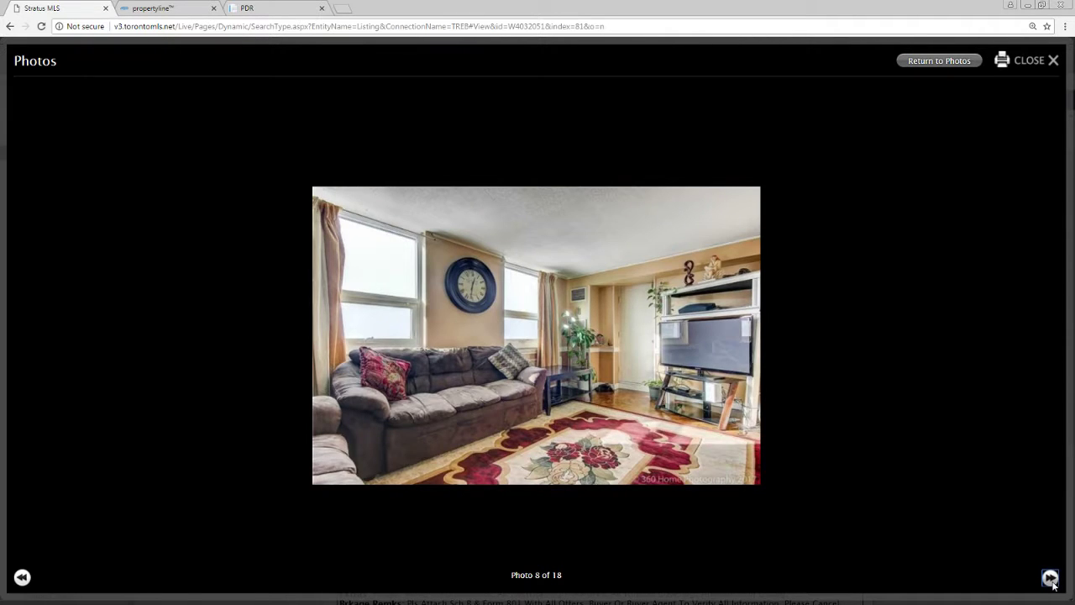
pyautogui.click(1051, 578)
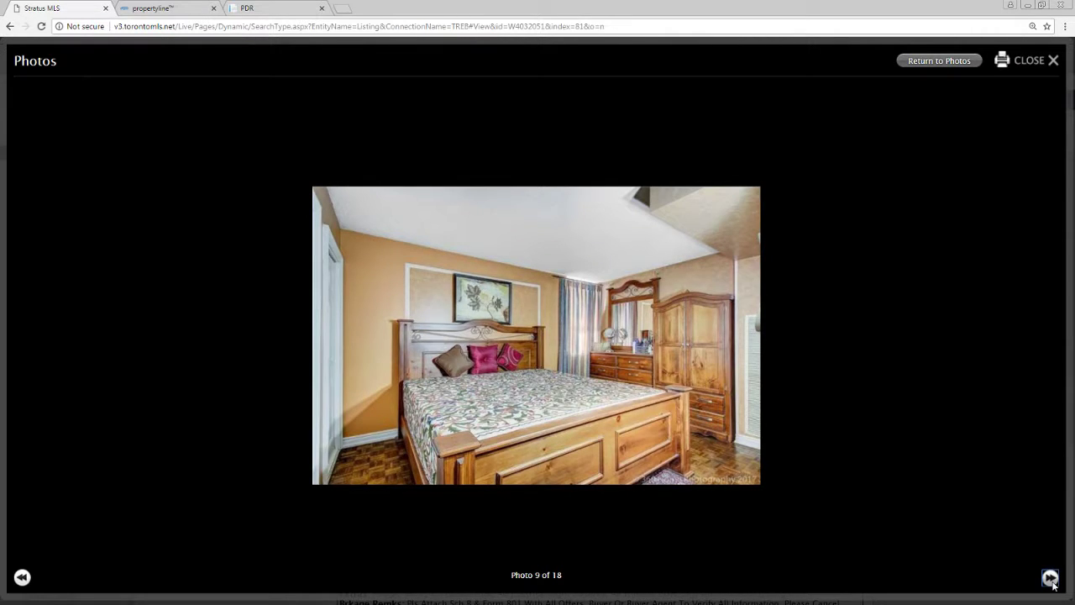
pyautogui.click(1050, 579)
pyautogui.click(1051, 579)
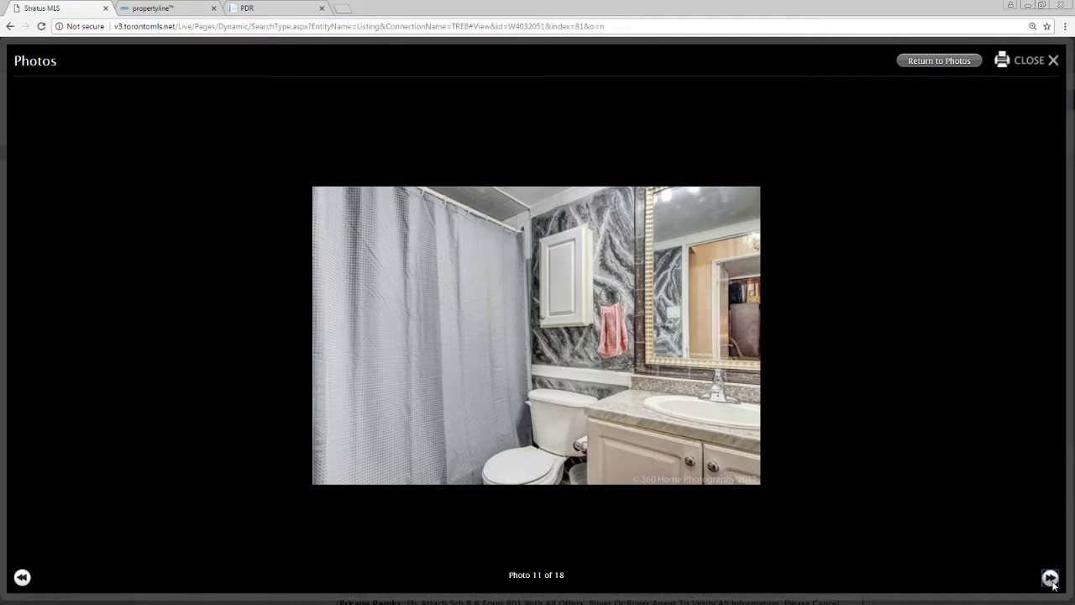
pyautogui.click(1051, 578)
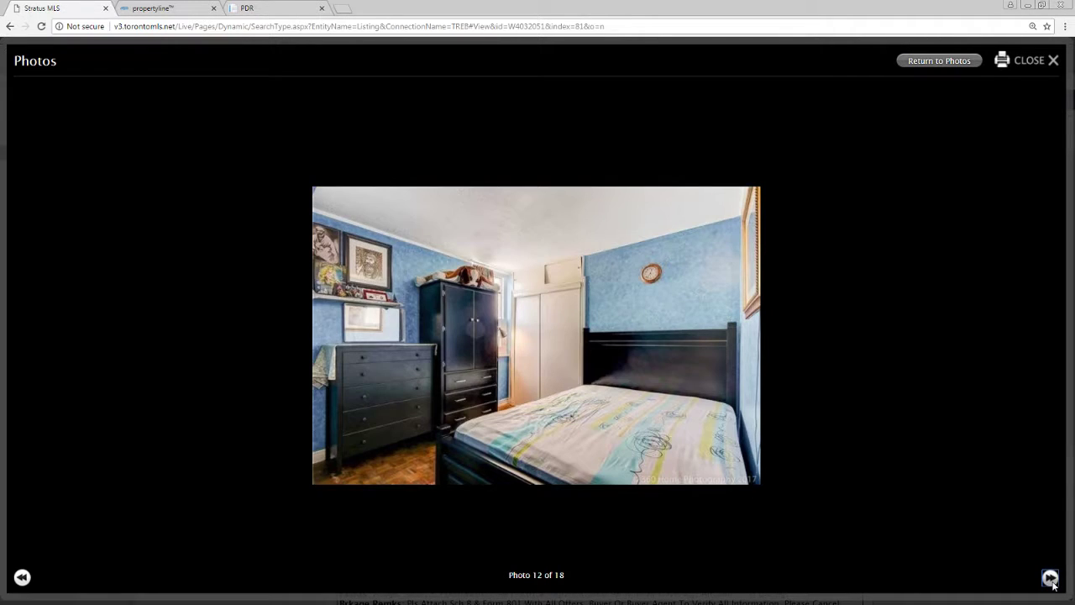
pyautogui.click(1051, 578)
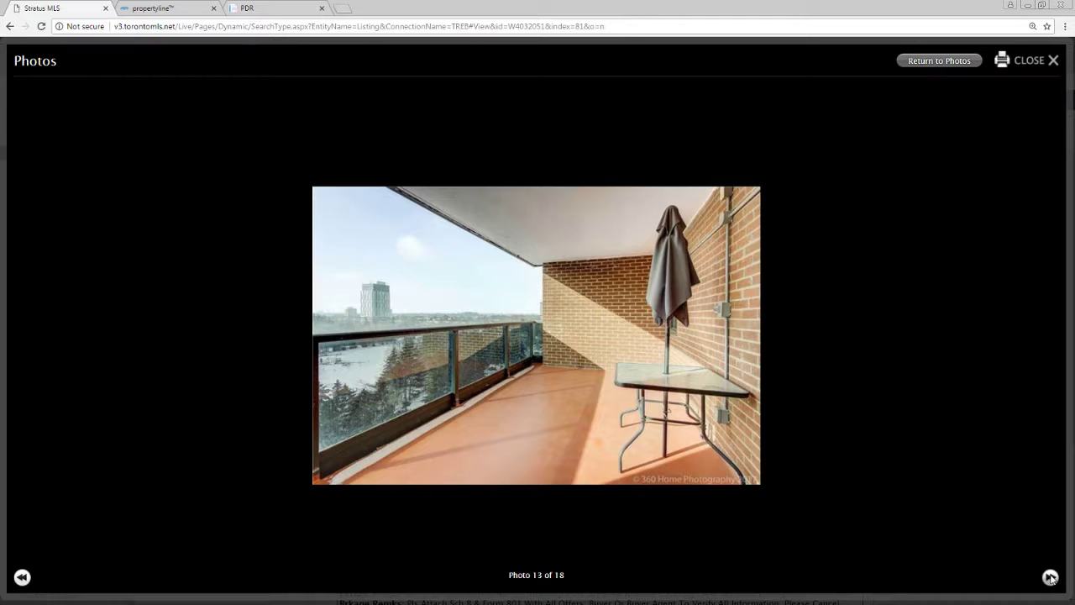
pyautogui.click(1051, 579)
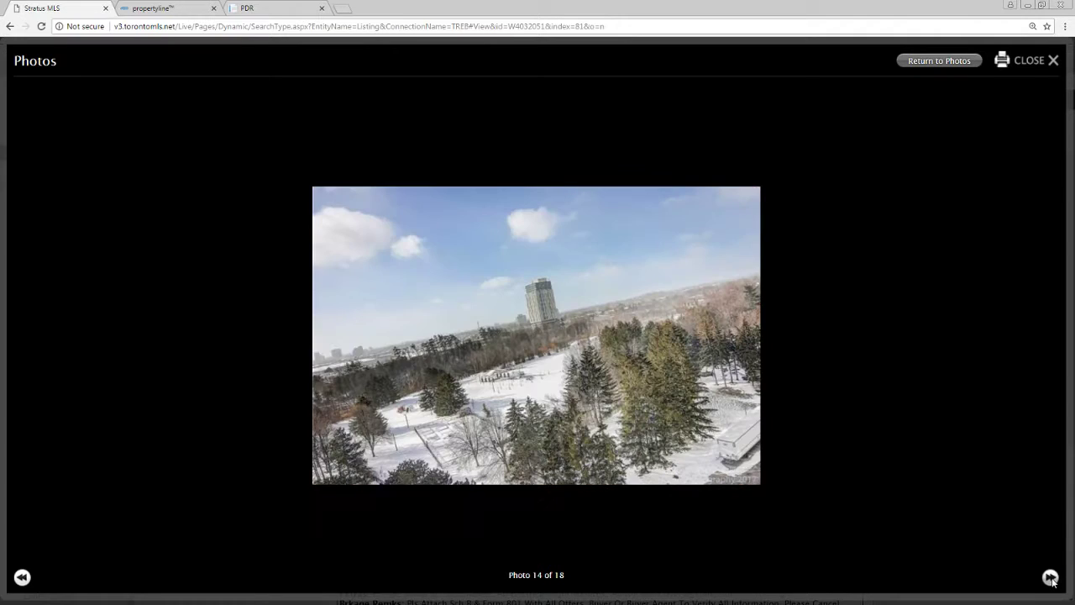
pyautogui.click(1050, 579)
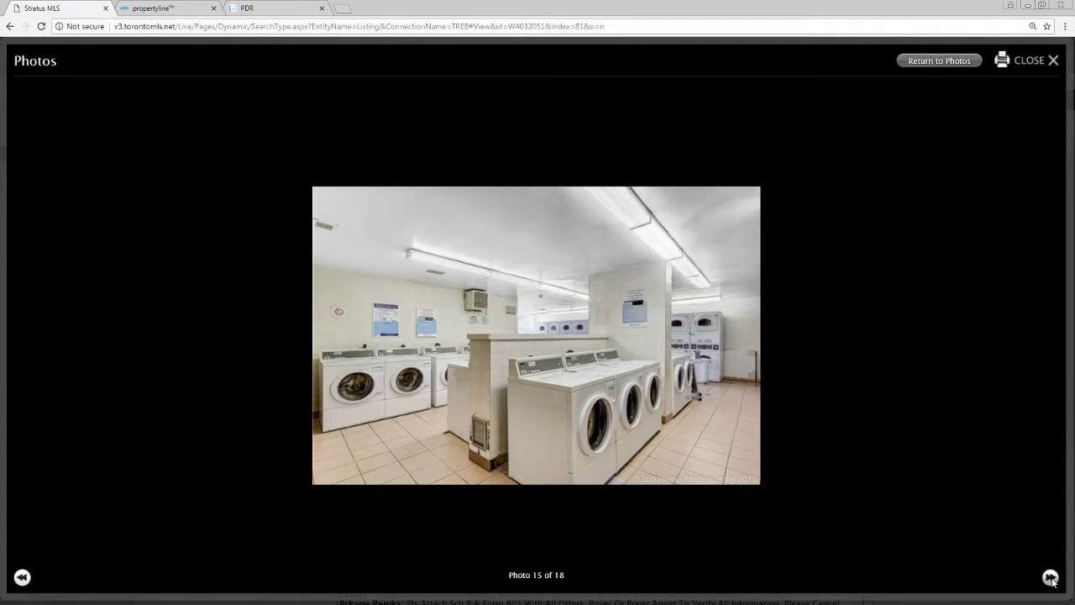
pyautogui.click(1051, 579)
pyautogui.rightClick(1051, 579)
pyautogui.click(583, 441)
pyautogui.click(588, 433)
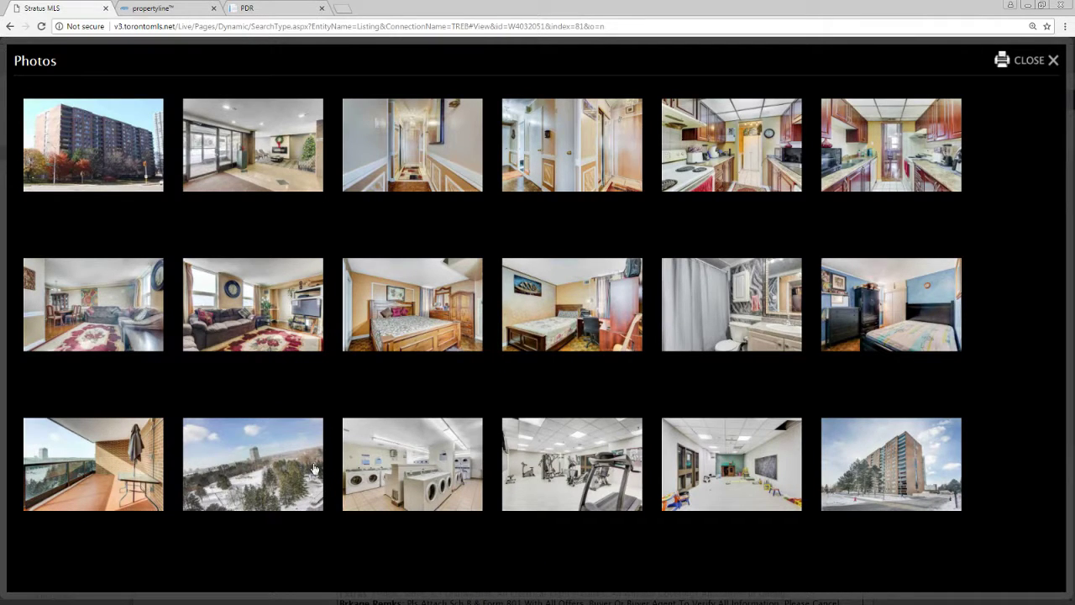
pyautogui.click(351, 485)
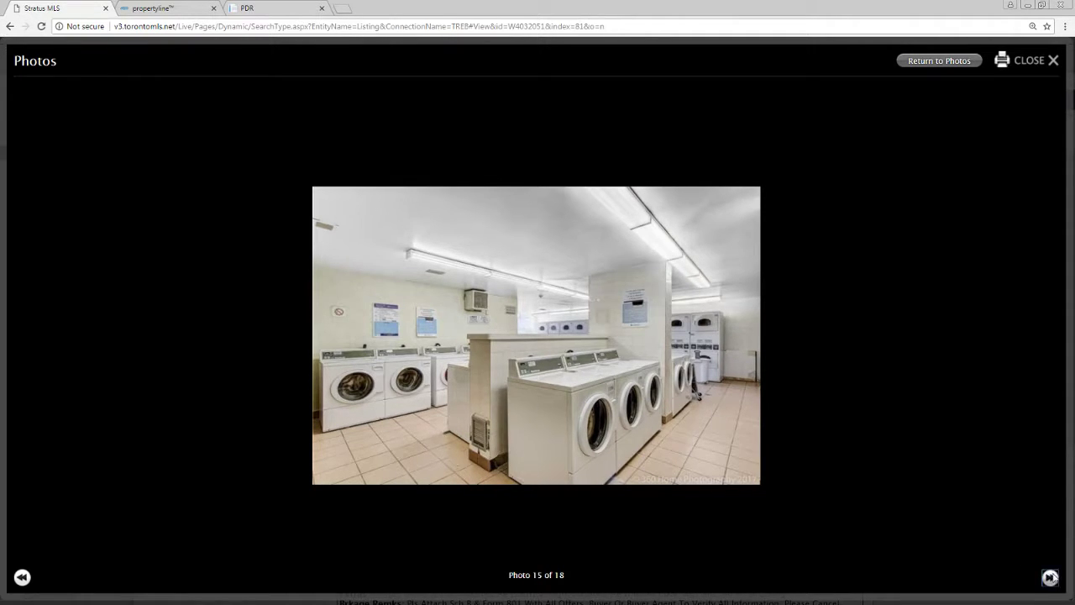
pyautogui.click(1050, 576)
pyautogui.click(1050, 576)
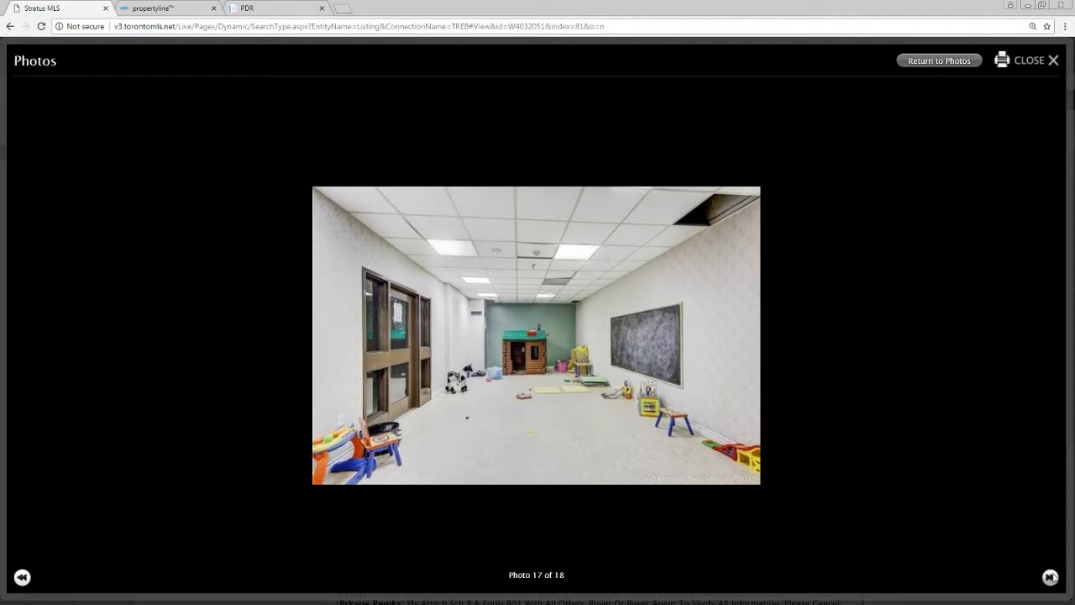
pyautogui.click(1049, 576)
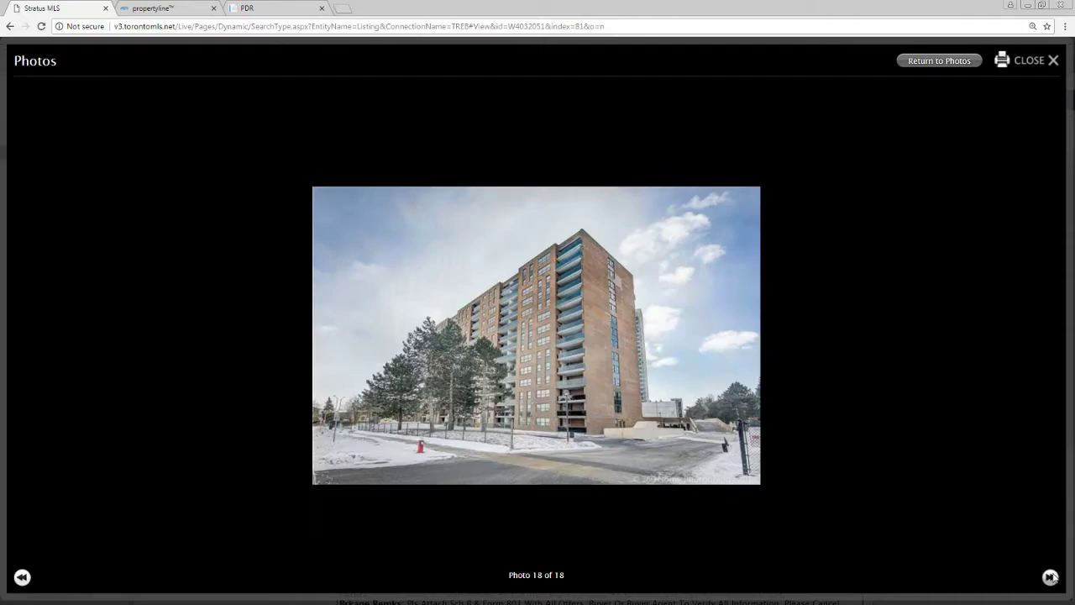
pyautogui.click(1050, 576)
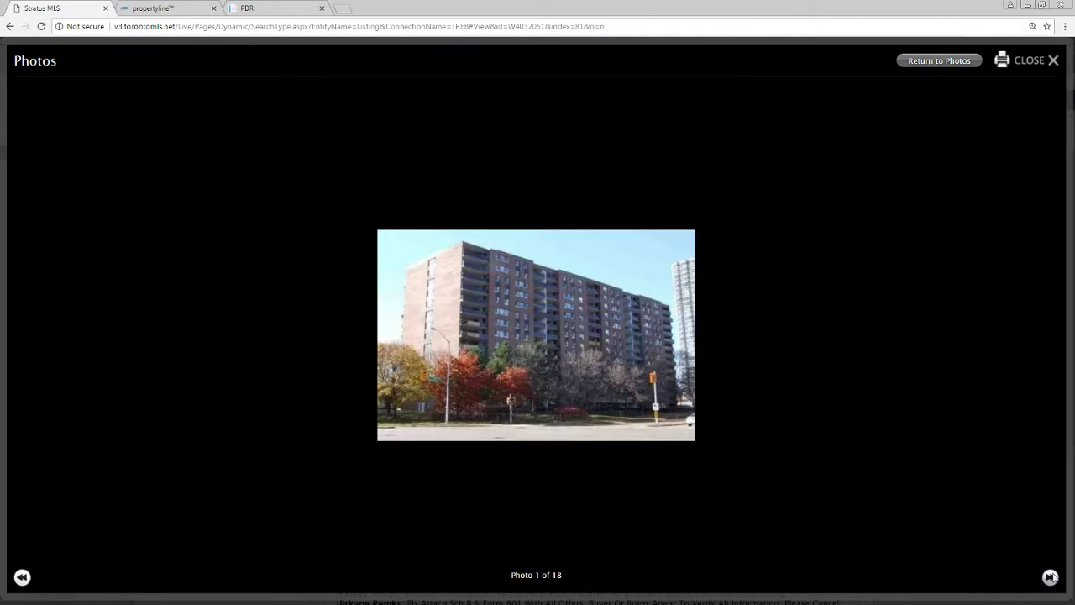
pyautogui.click(1053, 60)
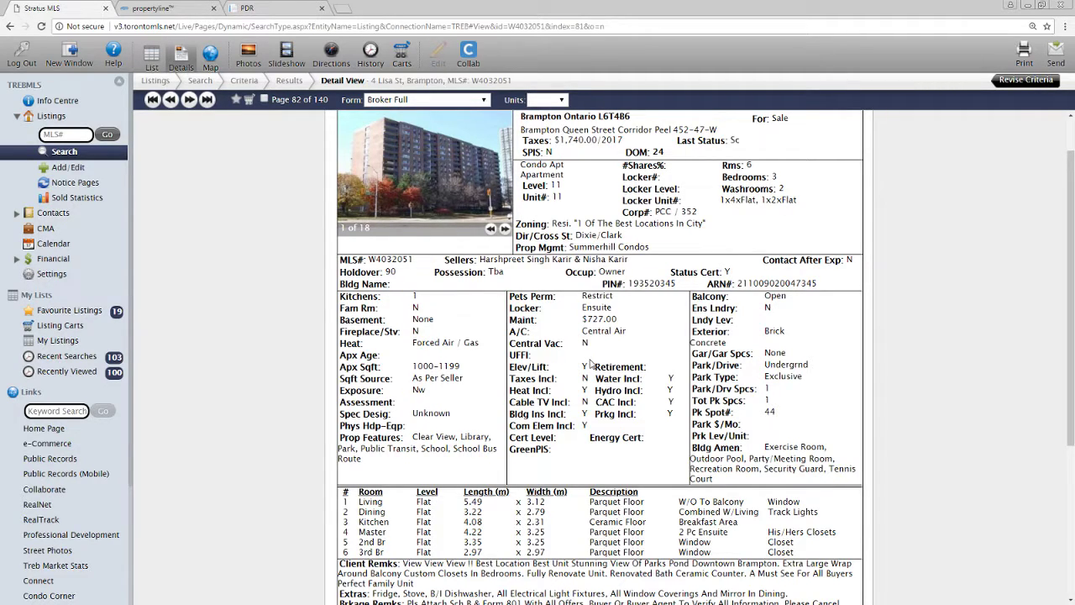
# Set up a new Map Search for Residential Freehold, Available, Sale listings and load the Brampton map.
pyautogui.scroll(1, 560, 316)
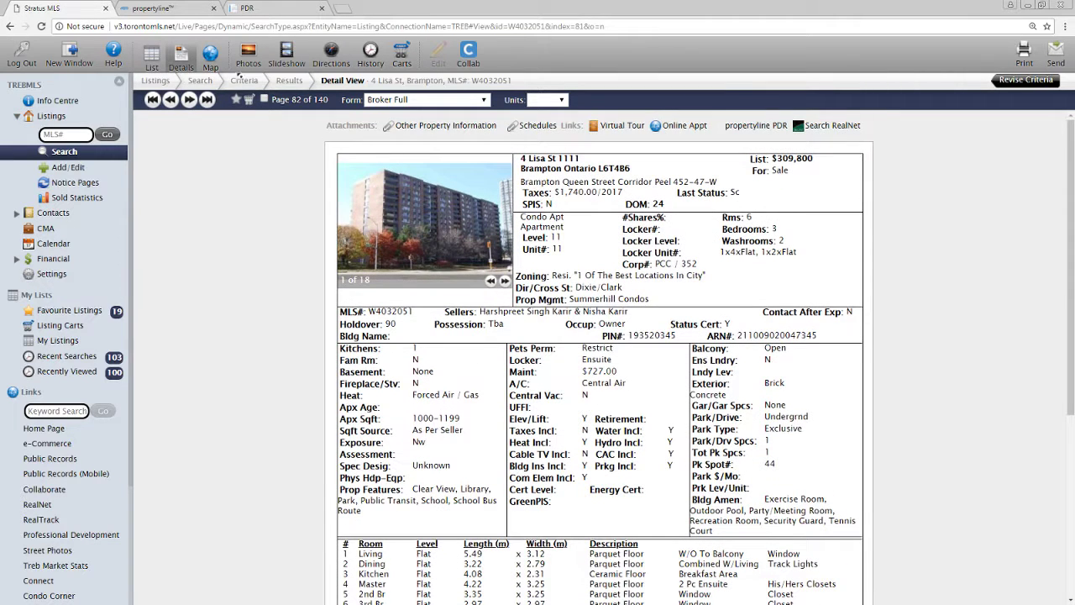
pyautogui.click(249, 85)
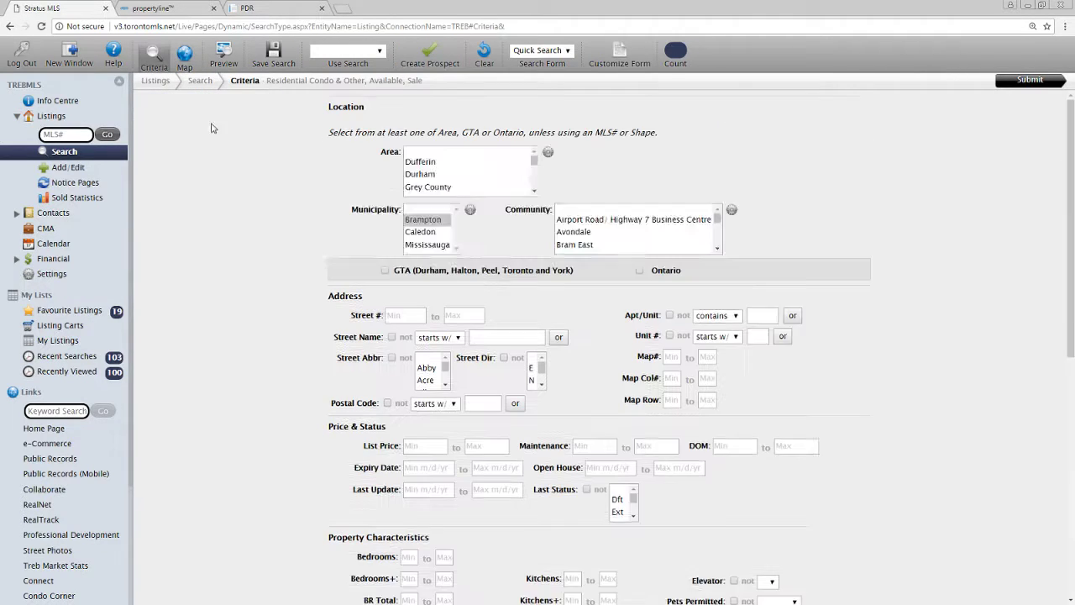
pyautogui.click(202, 81)
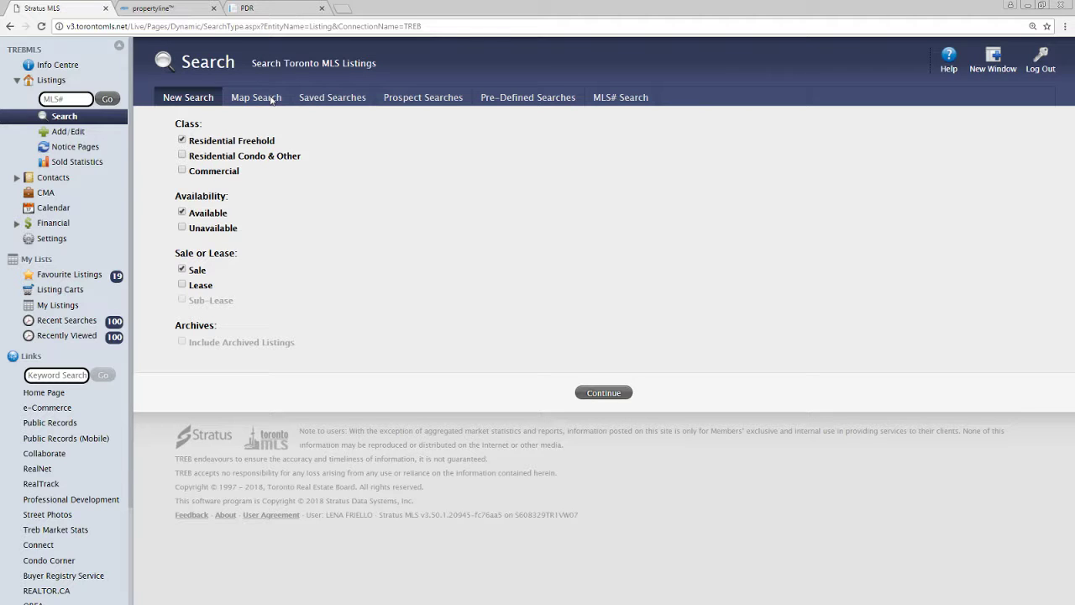
pyautogui.click(271, 98)
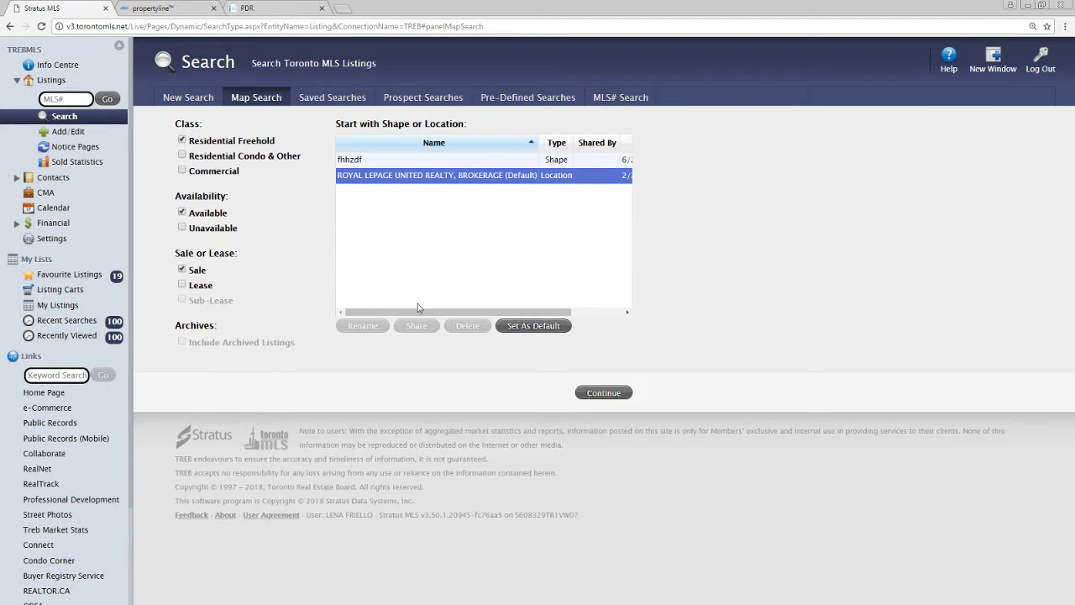
pyautogui.click(601, 394)
pyautogui.click(603, 392)
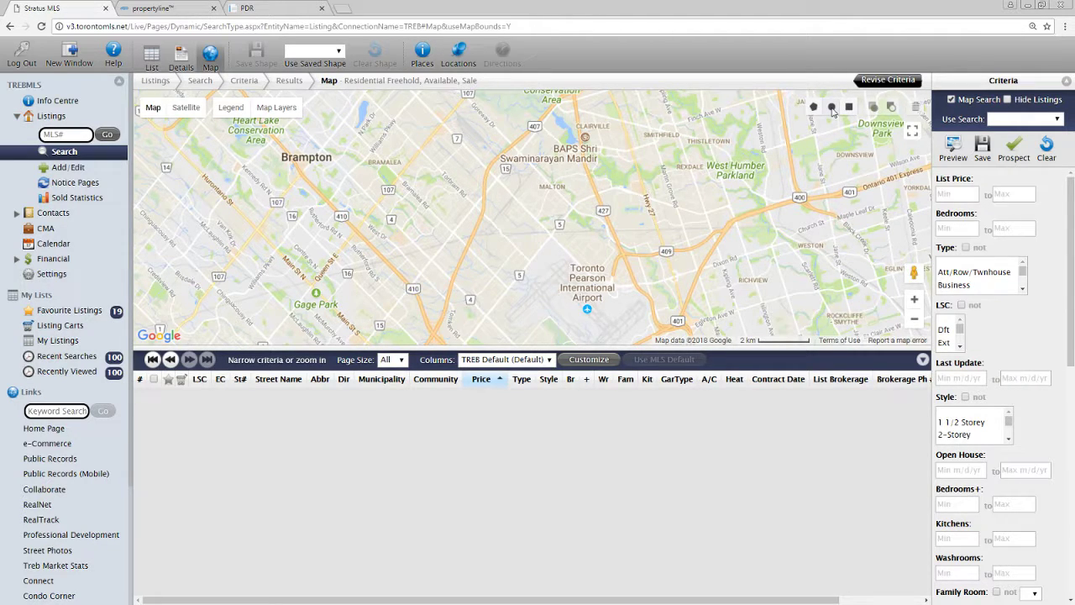
# Draw a search circle near Sandringham and Heart Lake, check a marker cluster, and zoom in on the 15 results.
pyautogui.click(831, 107)
pyautogui.moveTo(312, 93); pyautogui.dragTo(331, 116)
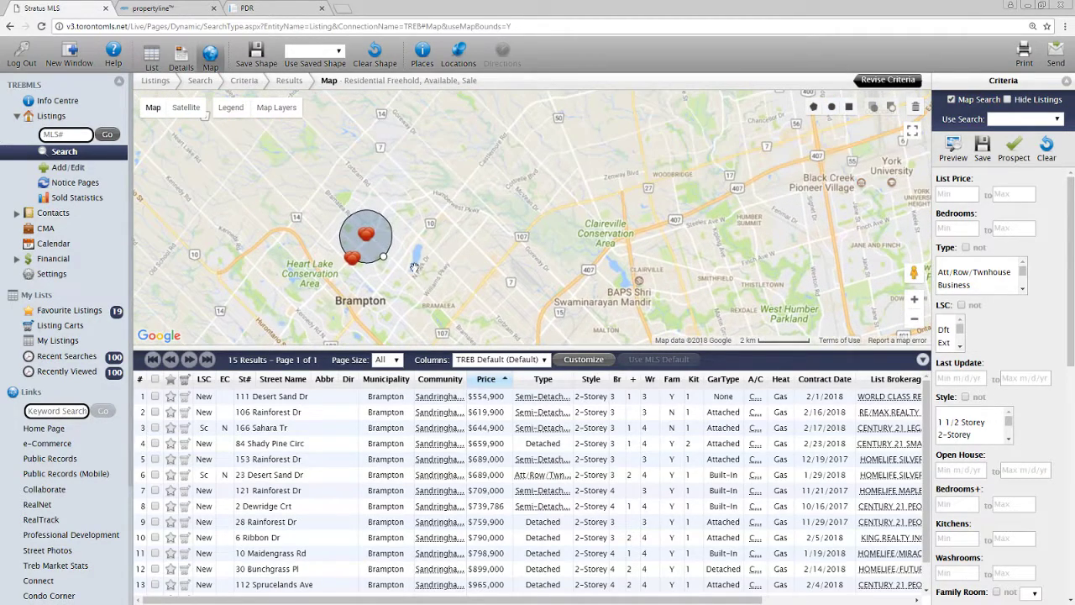
pyautogui.click(366, 239)
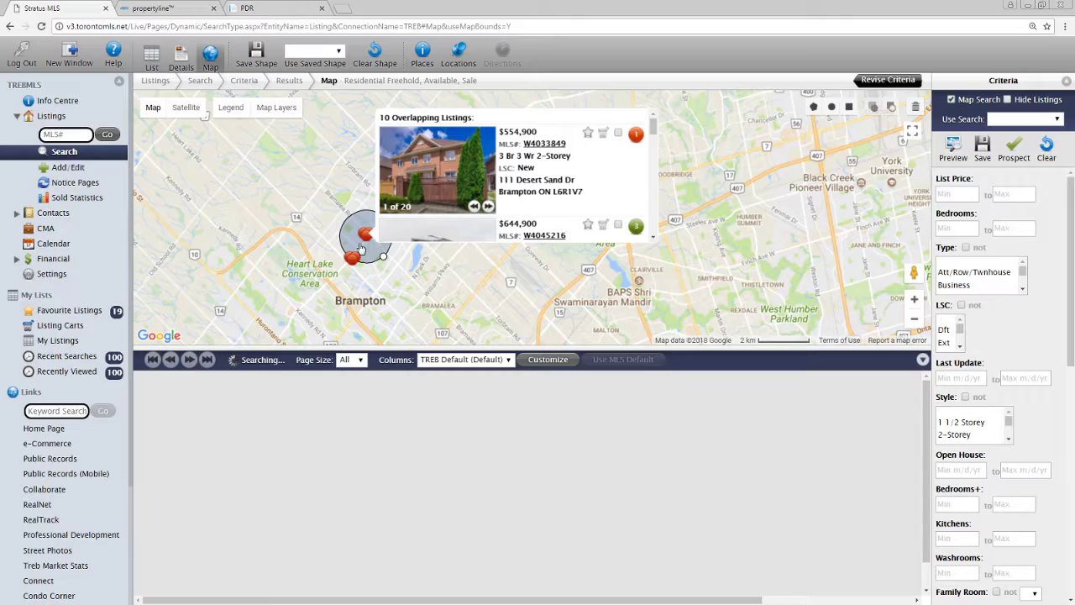
pyautogui.click(412, 270)
pyautogui.scroll(1, 409, 270)
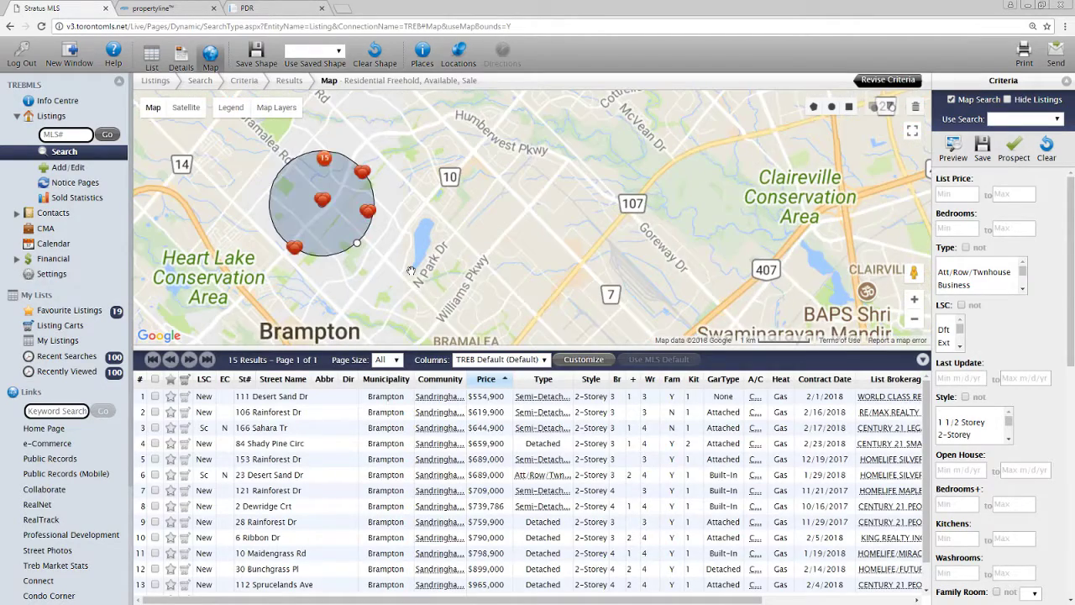
pyautogui.scroll(1, 409, 270)
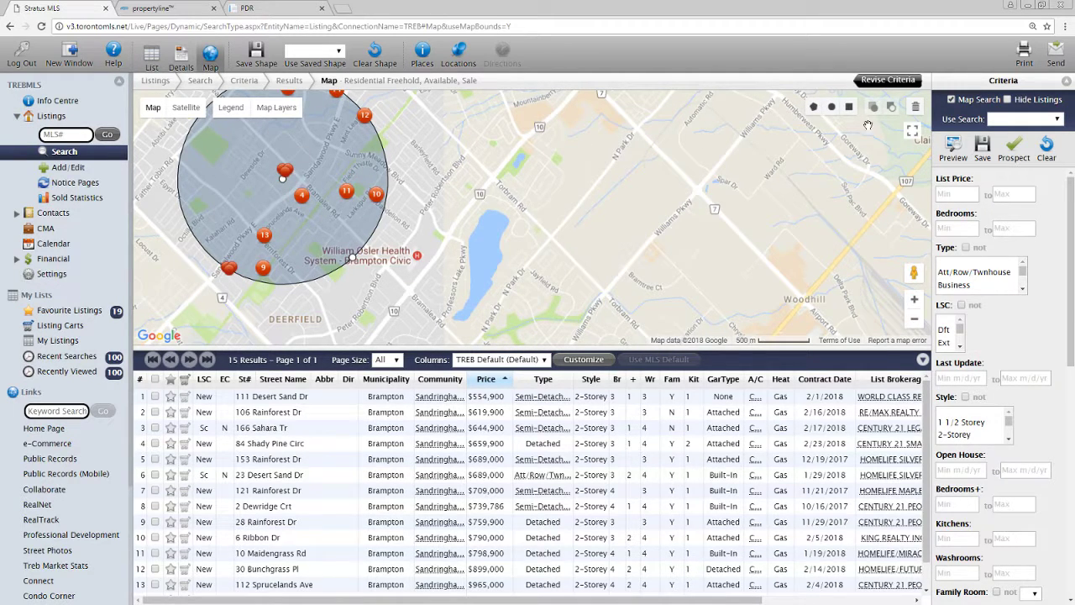
# Delete the old search circle and draw a larger one centred near William Osler Health System.
pyautogui.click(917, 113)
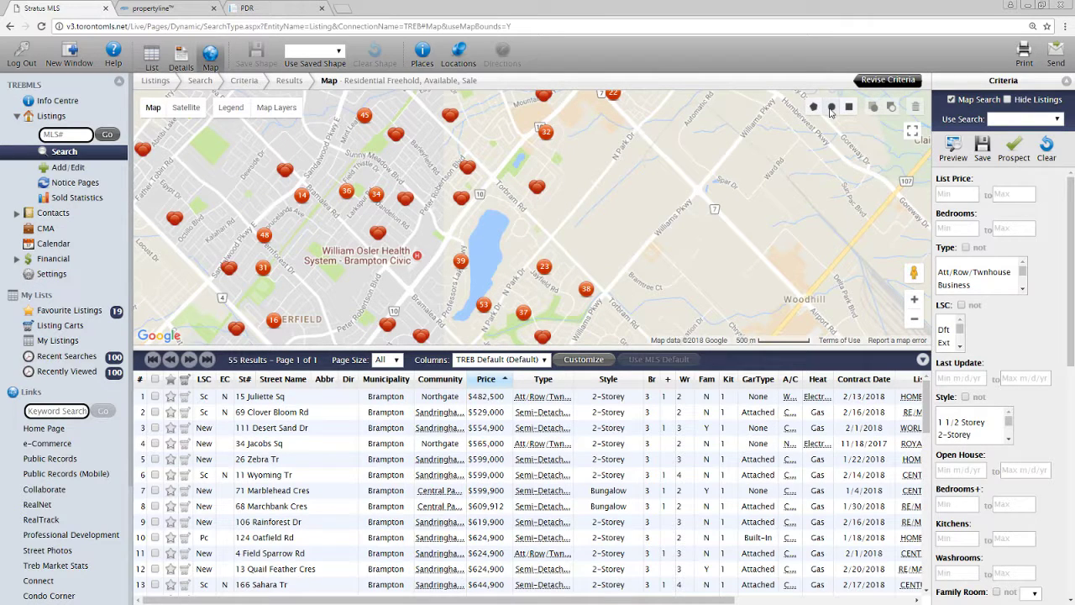
pyautogui.click(830, 108)
pyautogui.moveTo(302, 179); pyautogui.dragTo(221, 118)
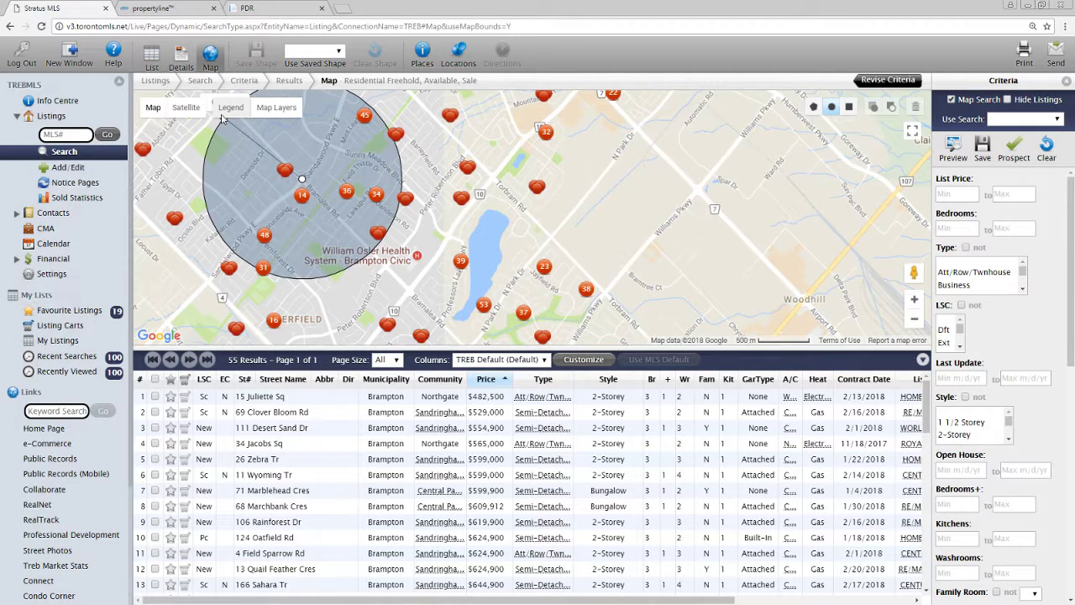
pyautogui.moveTo(302, 179); pyautogui.dragTo(198, 128)
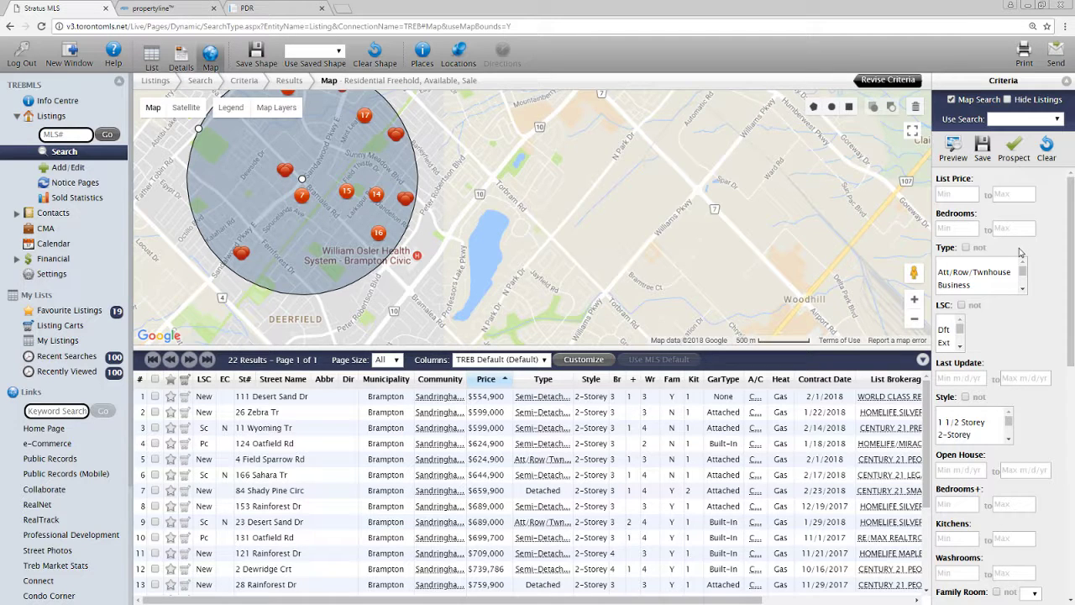
# Cap the list price at 750000, restrict to Detached homes, and open the remaining listing.
pyautogui.click(1008, 198)
pyautogui.write('75')
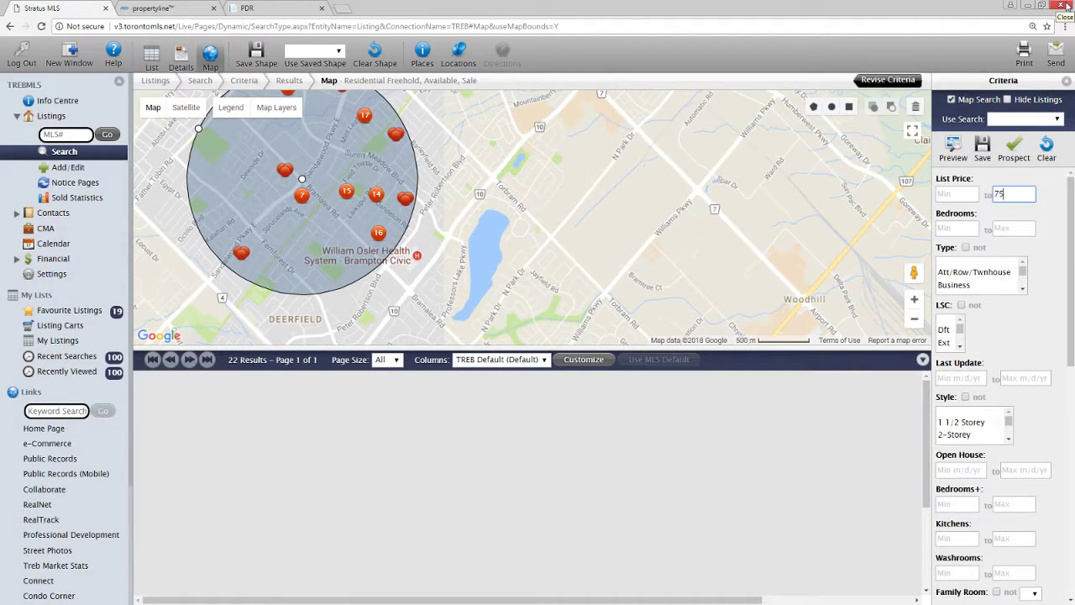
pyautogui.write('000')
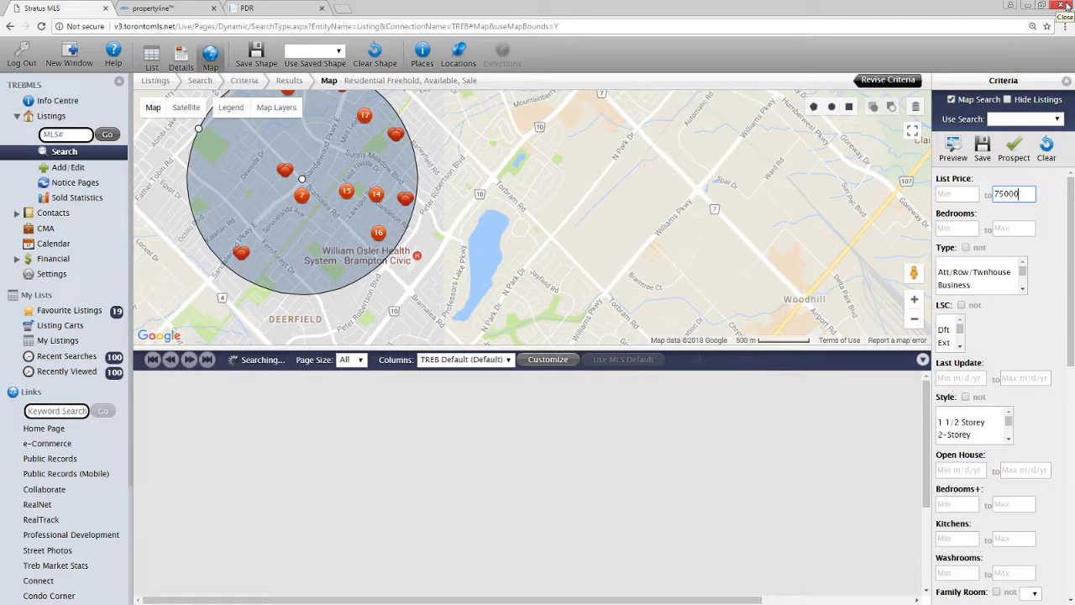
pyautogui.write('0')
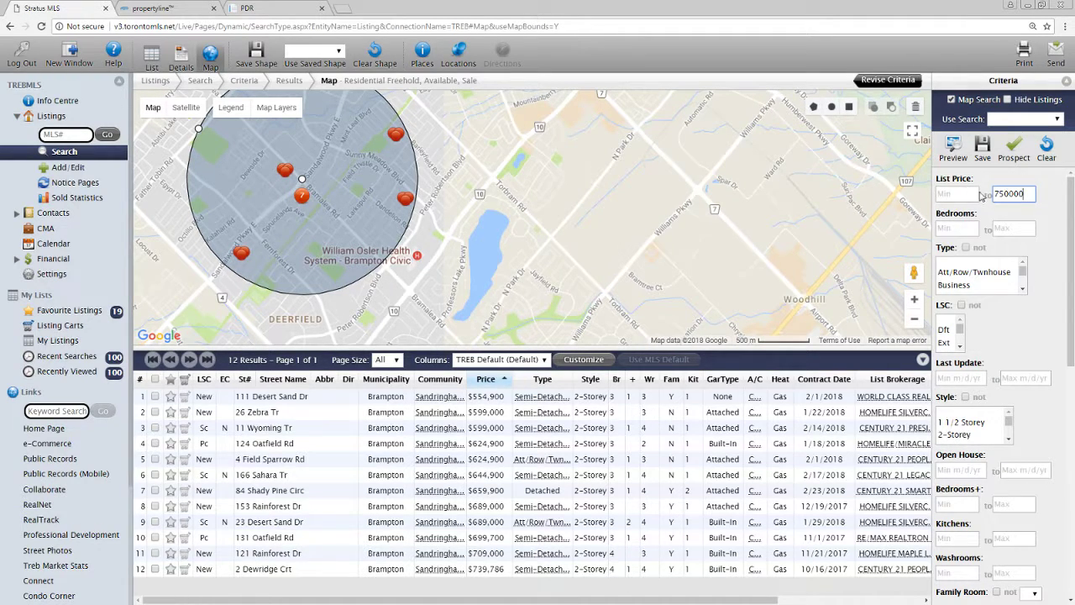
pyautogui.click(1022, 289)
pyautogui.click(1001, 265)
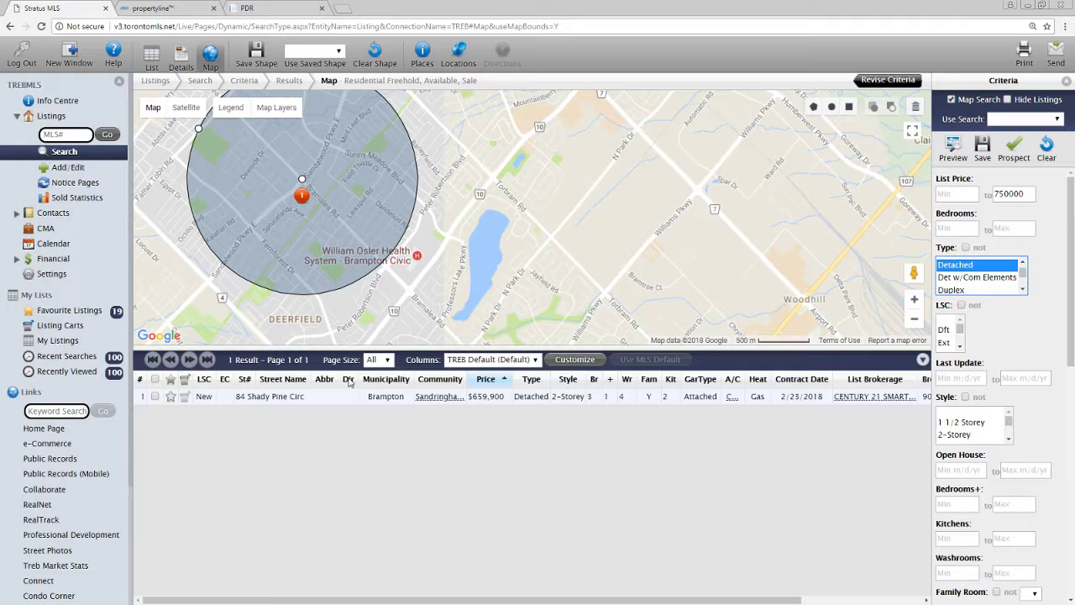
pyautogui.doubleClick(246, 399)
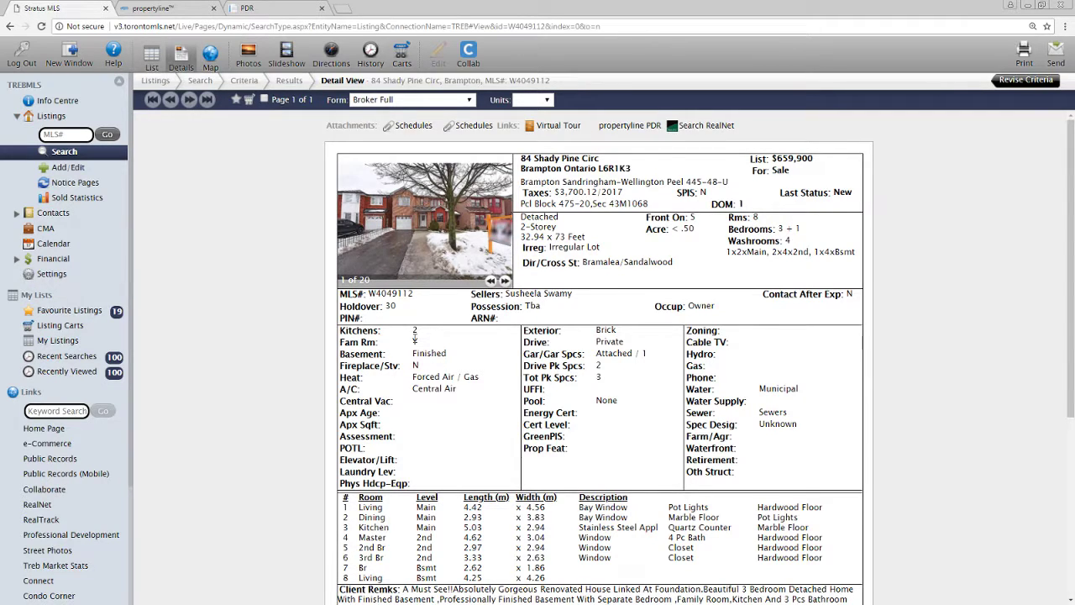
pyautogui.click(403, 238)
pyautogui.click(115, 163)
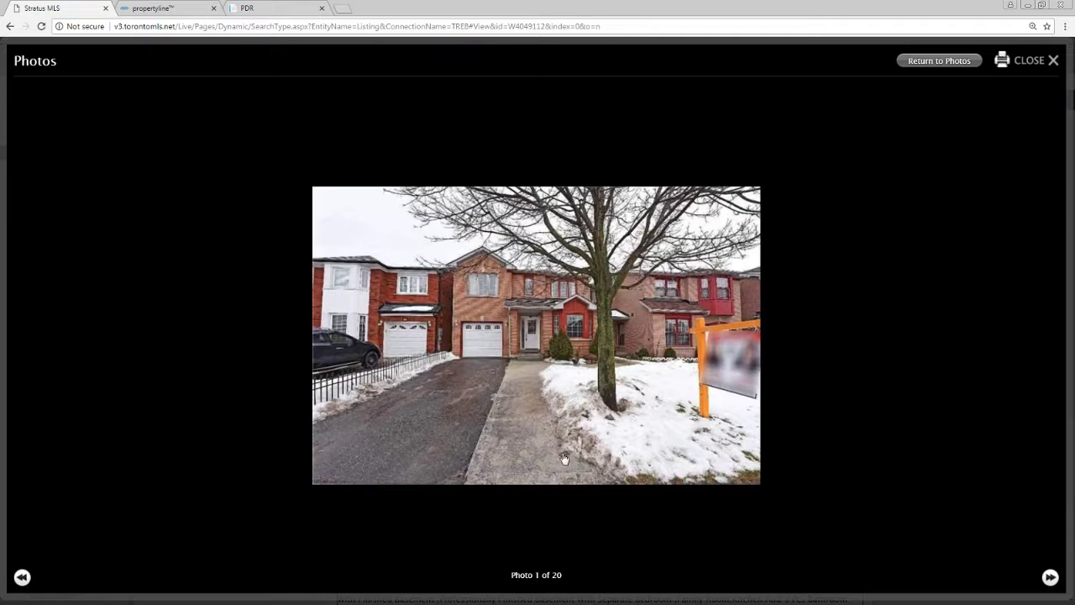
pyautogui.click(1049, 577)
pyautogui.click(1050, 578)
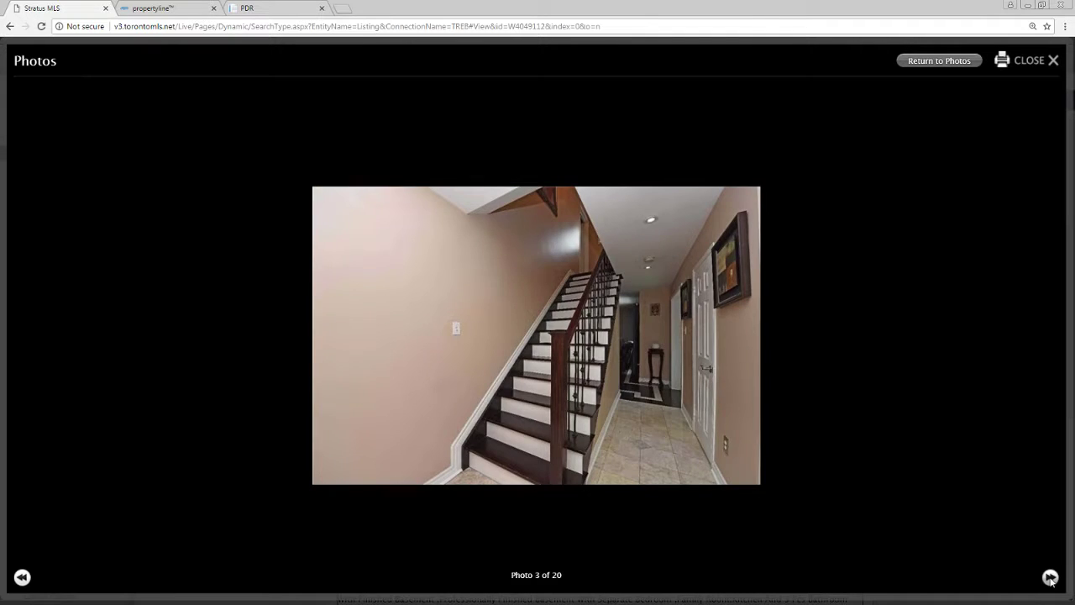
pyautogui.click(1050, 578)
pyautogui.click(1050, 577)
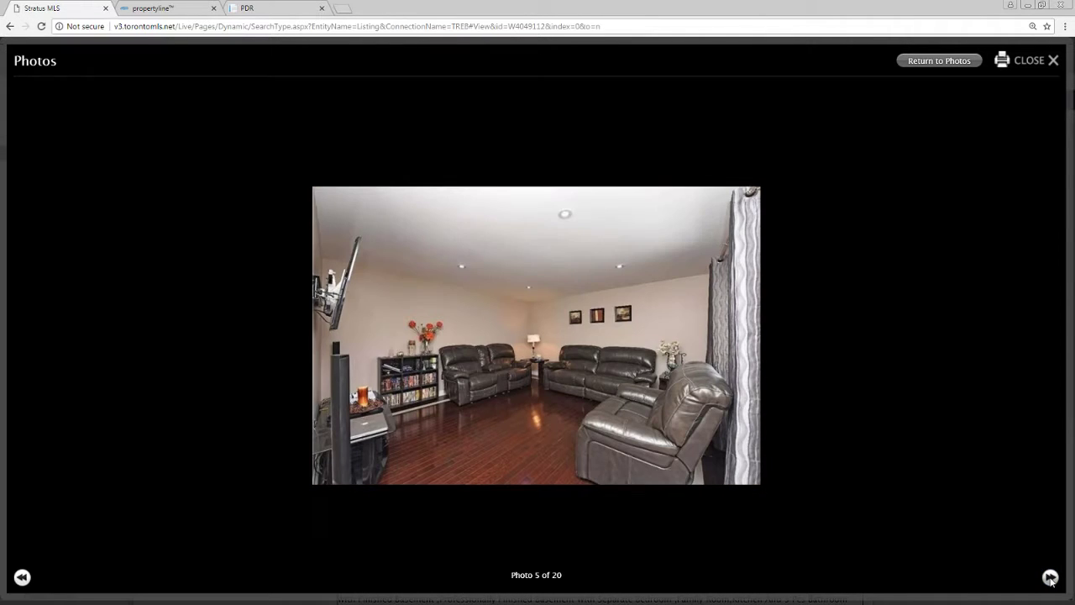
pyautogui.click(1050, 577)
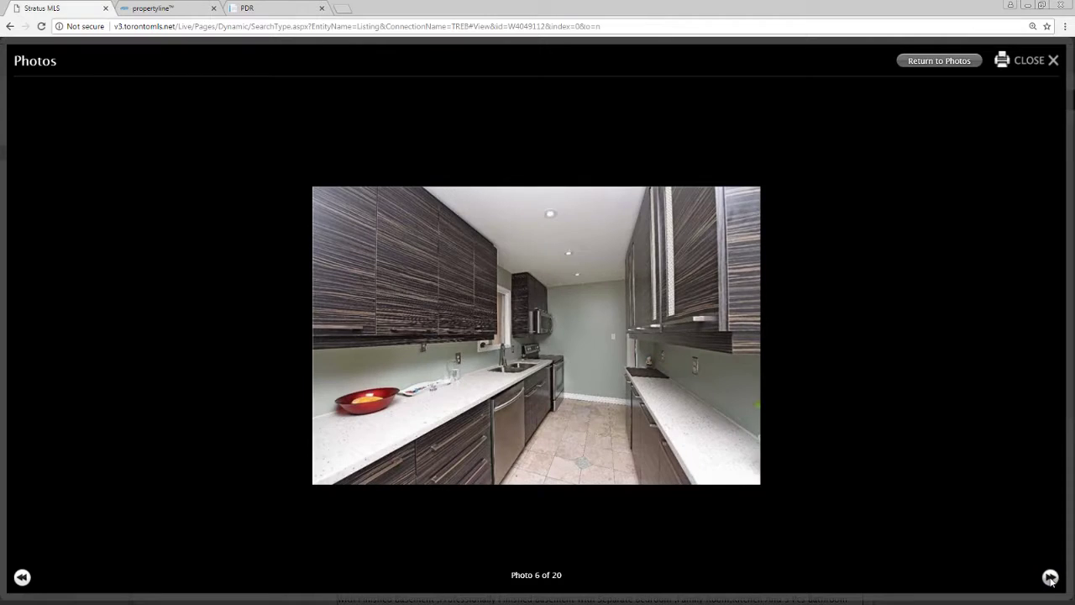
pyautogui.click(1050, 578)
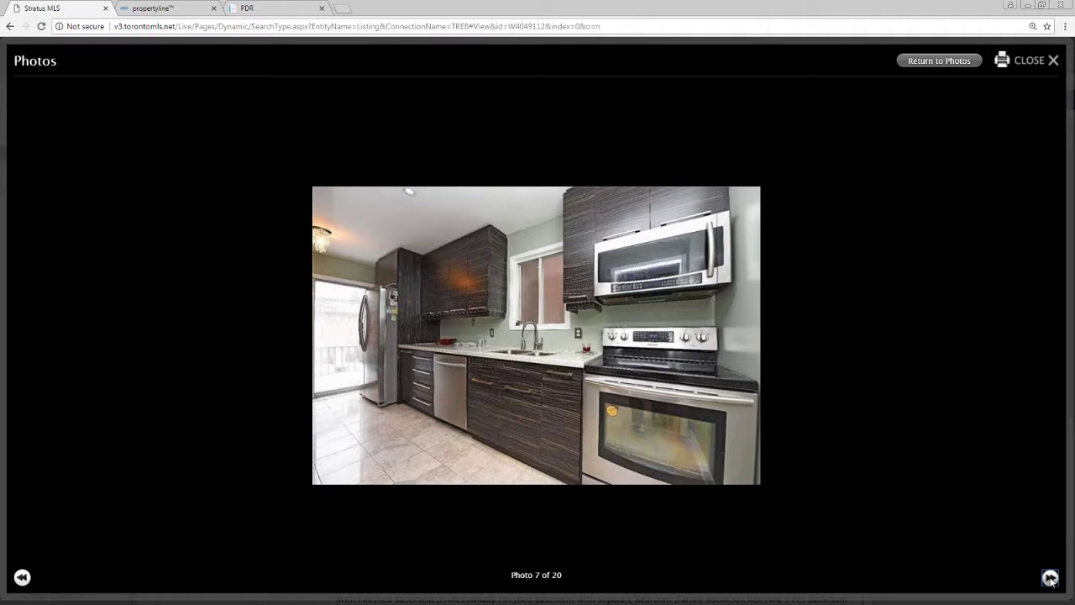
pyautogui.click(1050, 578)
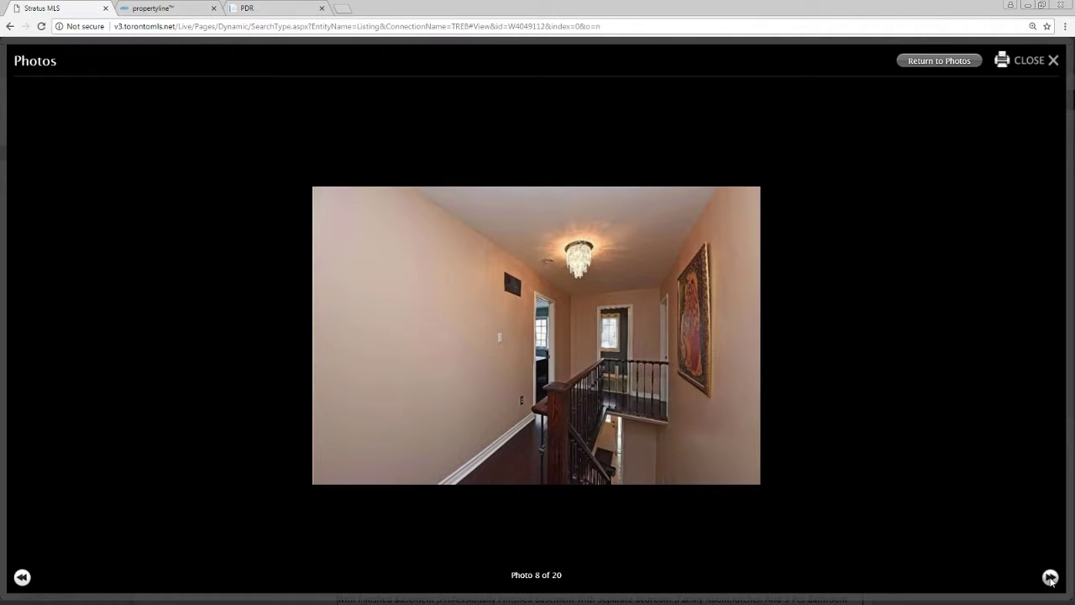
pyautogui.click(1050, 577)
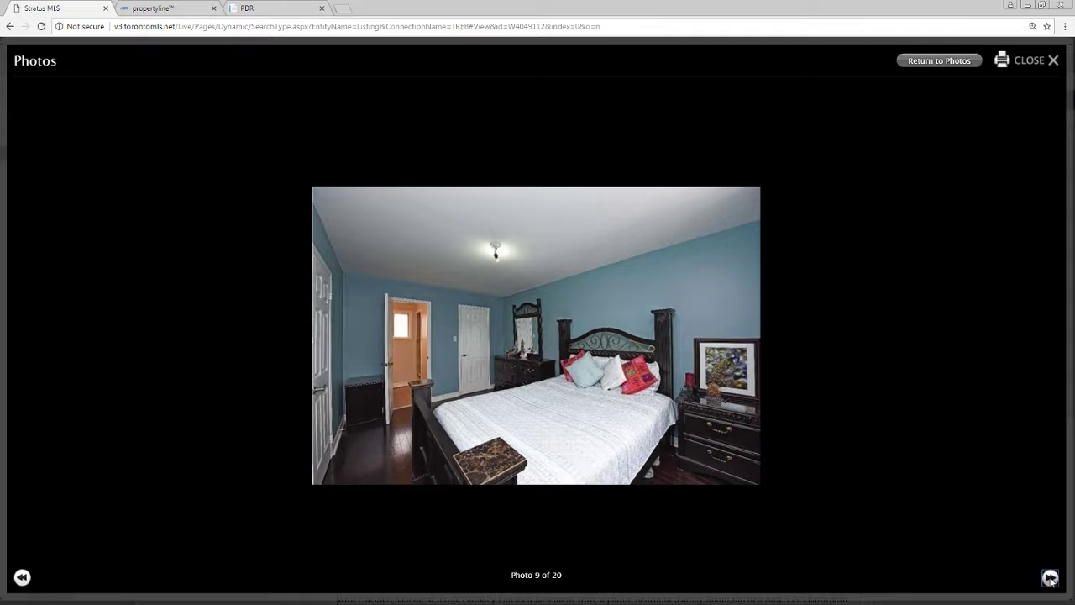
pyautogui.click(1050, 578)
pyautogui.click(1049, 578)
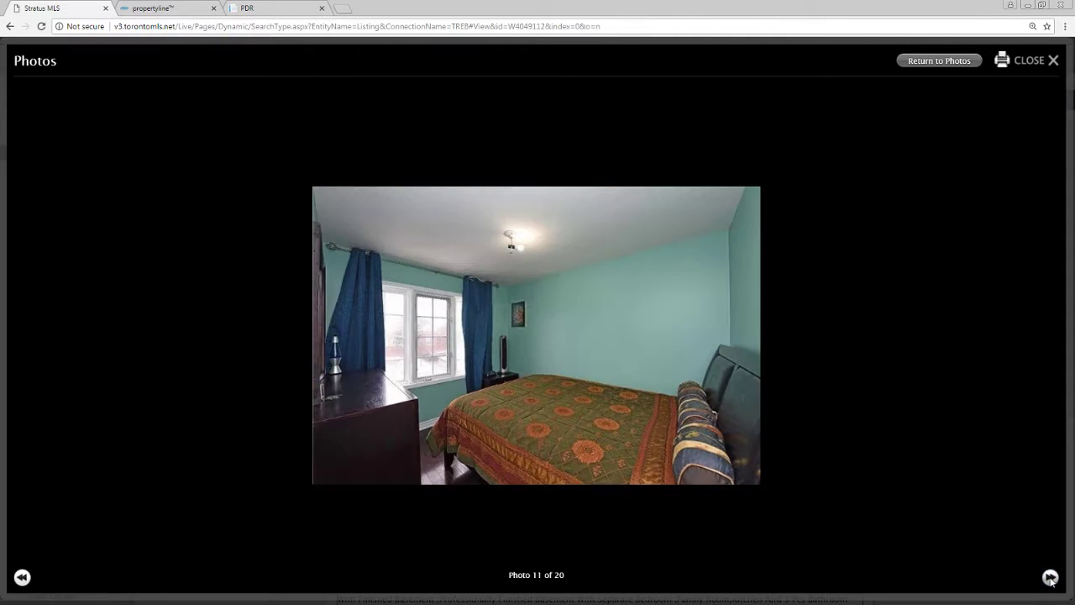
pyautogui.click(1050, 577)
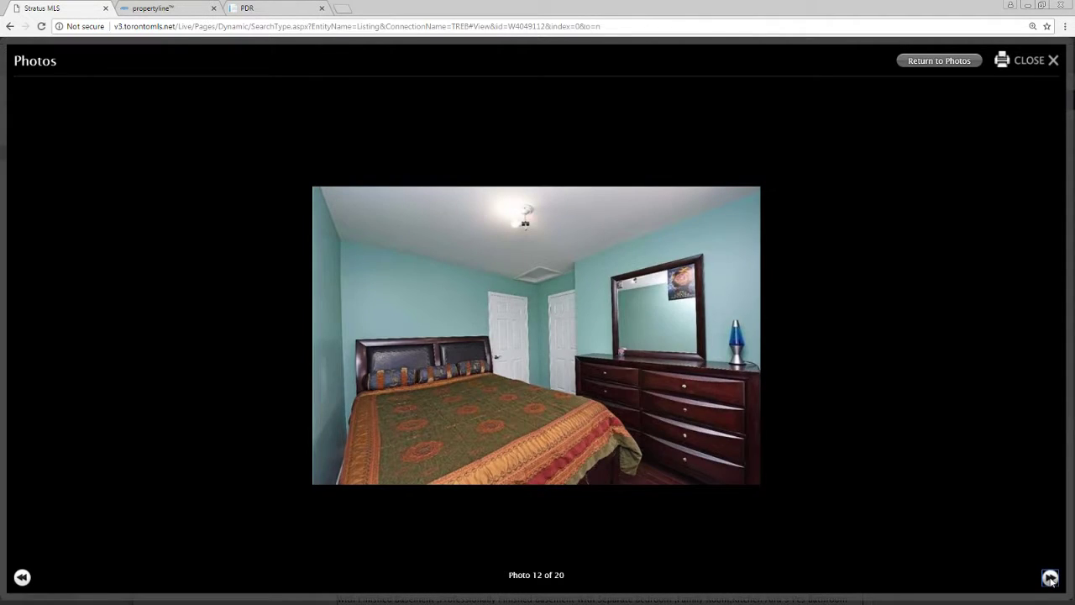
pyautogui.click(1050, 578)
pyautogui.click(1050, 578)
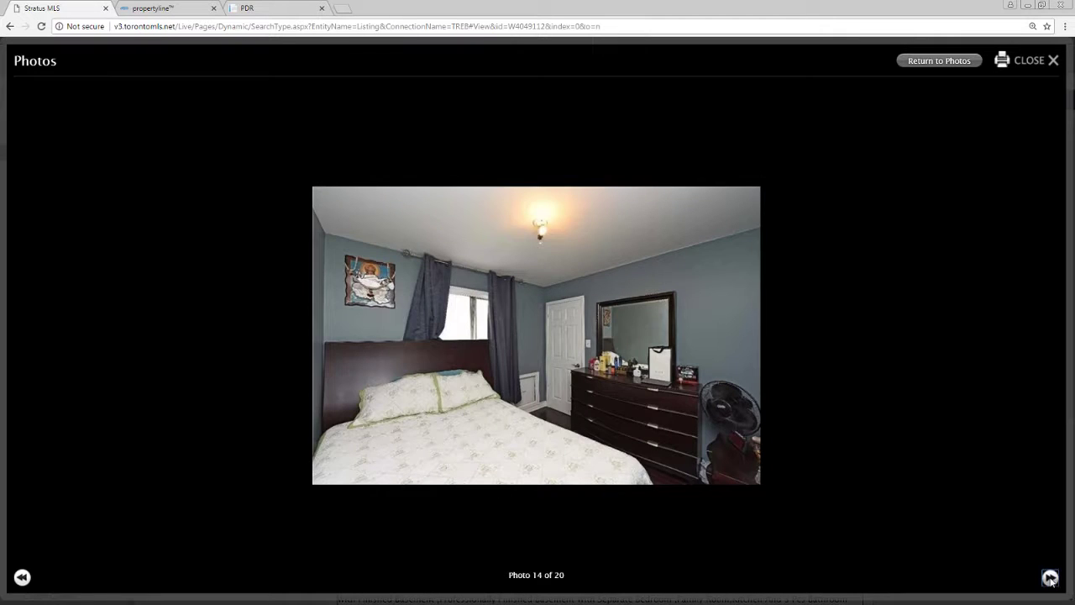
pyautogui.click(1050, 577)
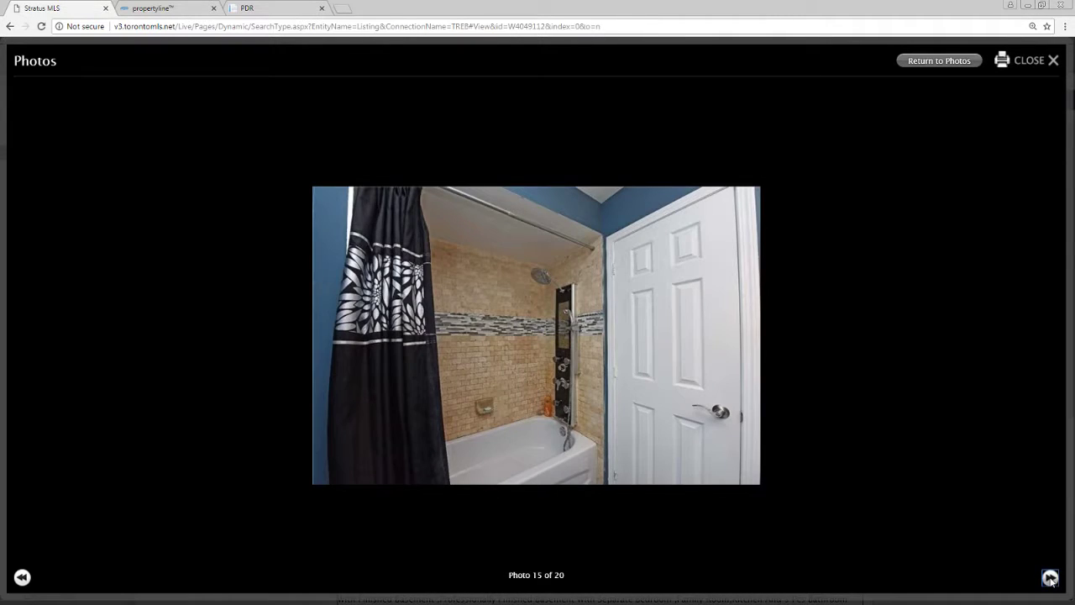
pyautogui.click(1050, 578)
pyautogui.click(1050, 578)
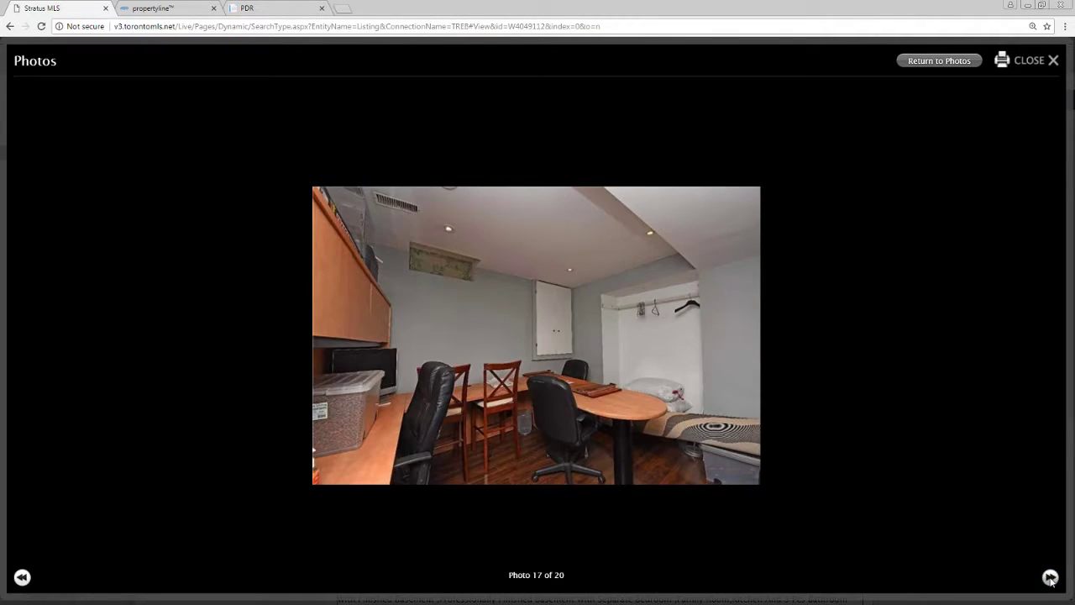
pyautogui.click(1049, 578)
# Step back three photos, page forward past the 20th photo, then close the gallery.
pyautogui.click(23, 577)
pyautogui.click(22, 577)
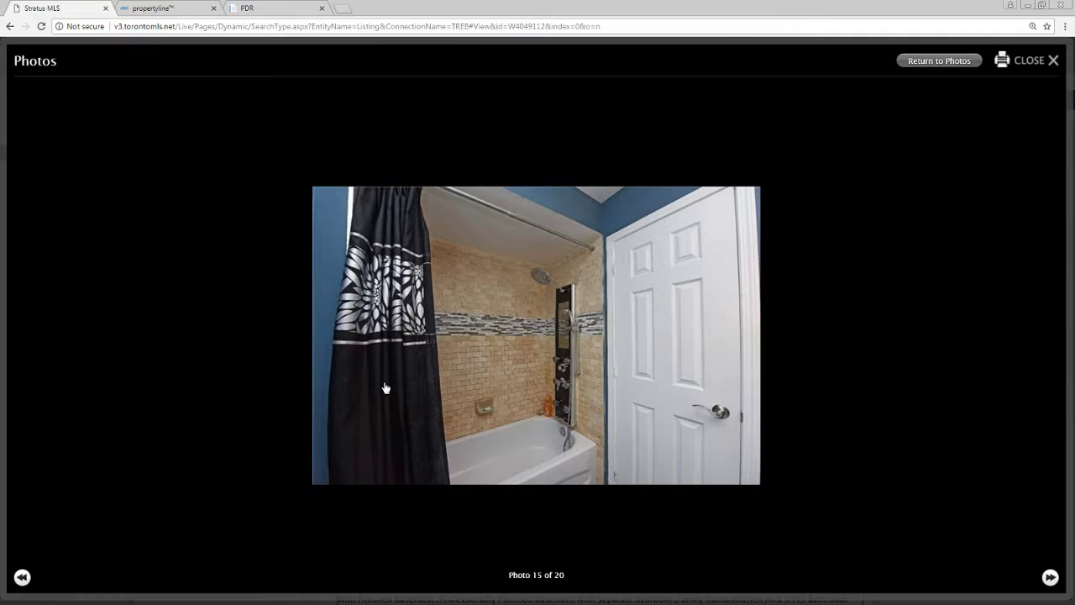
pyautogui.click(23, 577)
pyautogui.click(1050, 577)
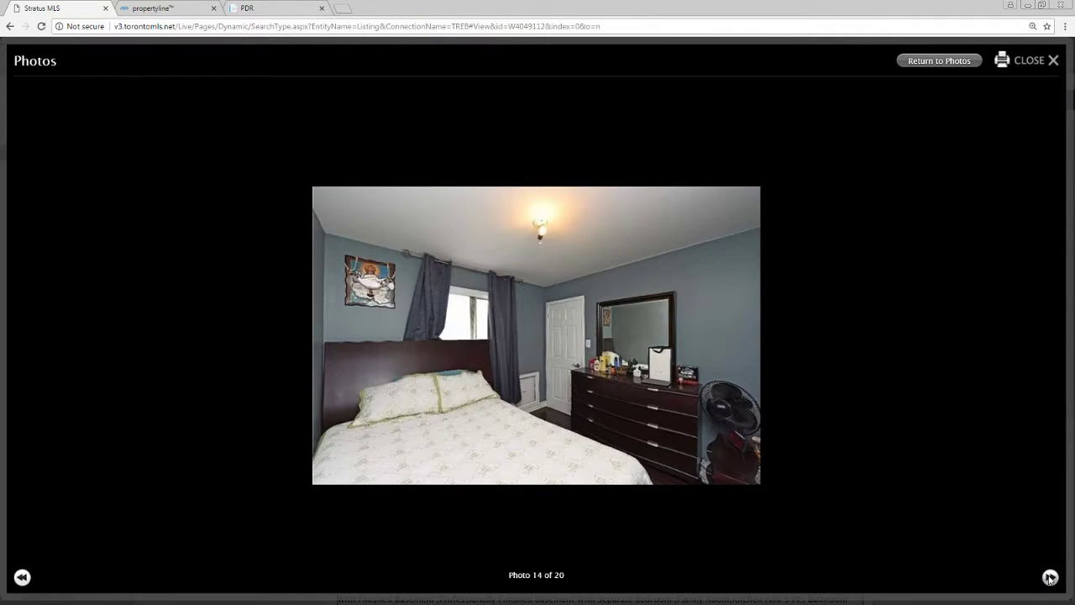
pyautogui.click(1050, 577)
pyautogui.click(1050, 577)
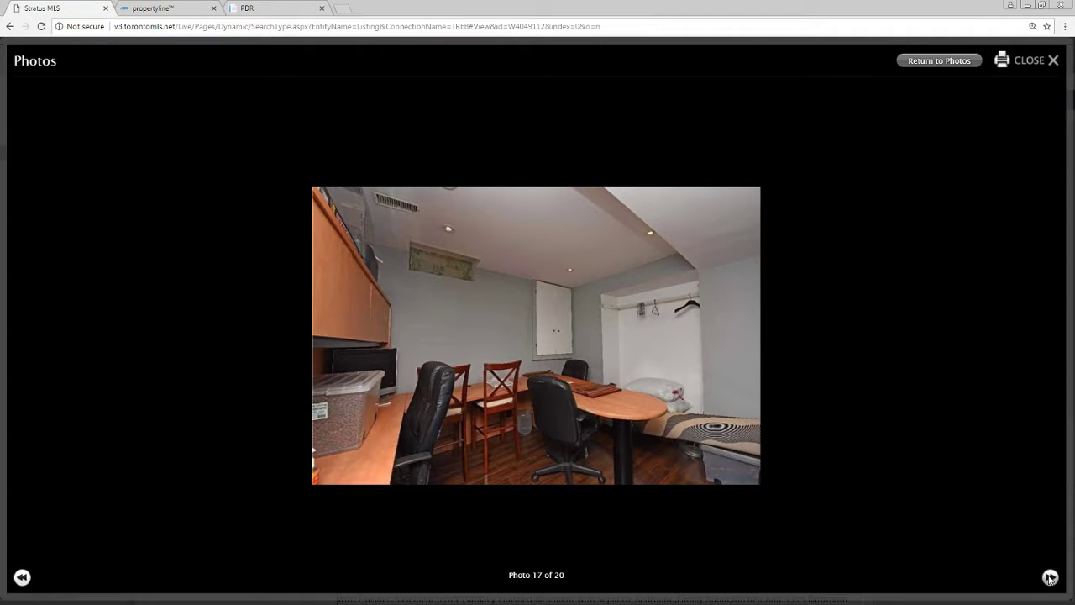
pyautogui.click(1050, 577)
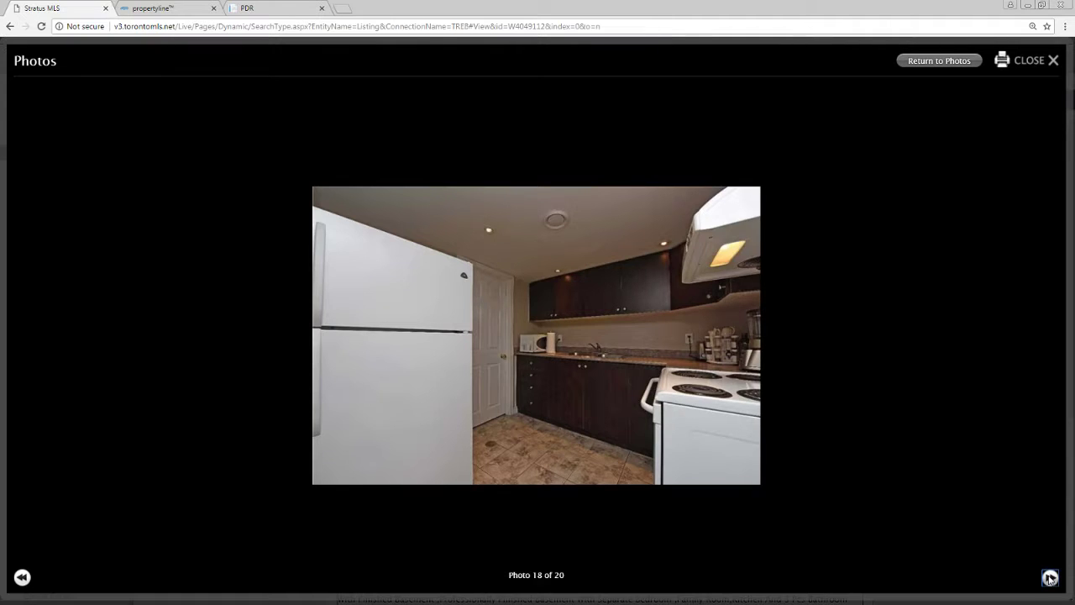
pyautogui.click(1050, 577)
pyautogui.click(1050, 577)
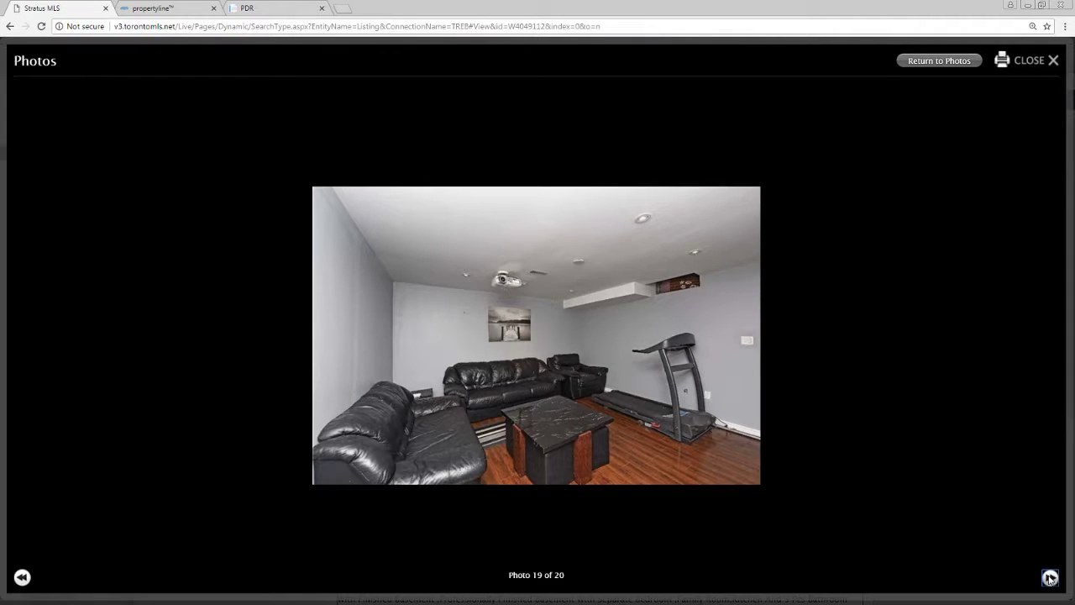
pyautogui.click(1049, 577)
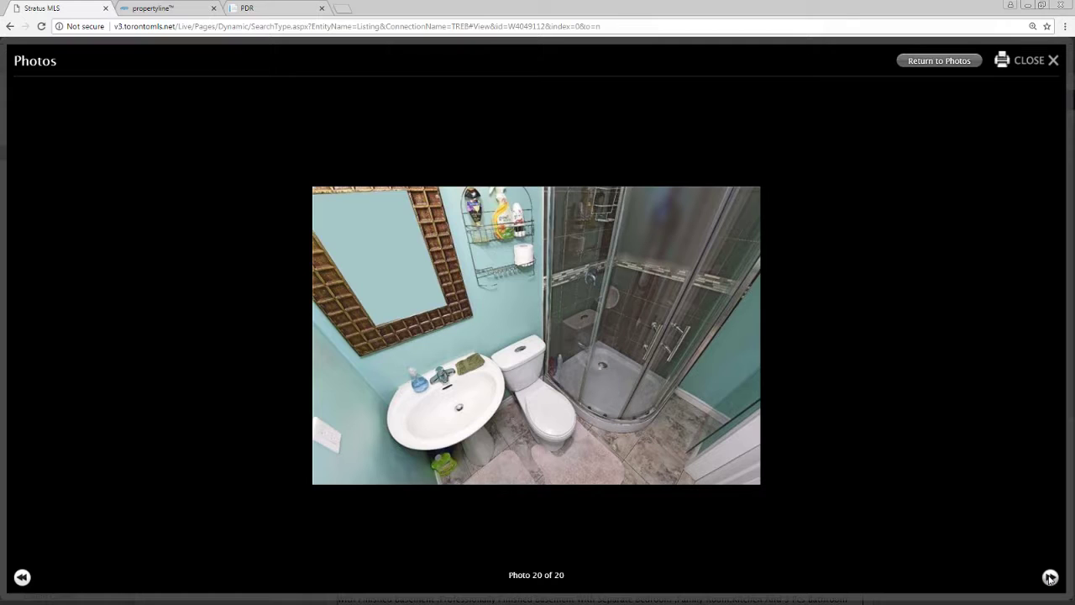
pyautogui.click(1050, 577)
pyautogui.click(1050, 577)
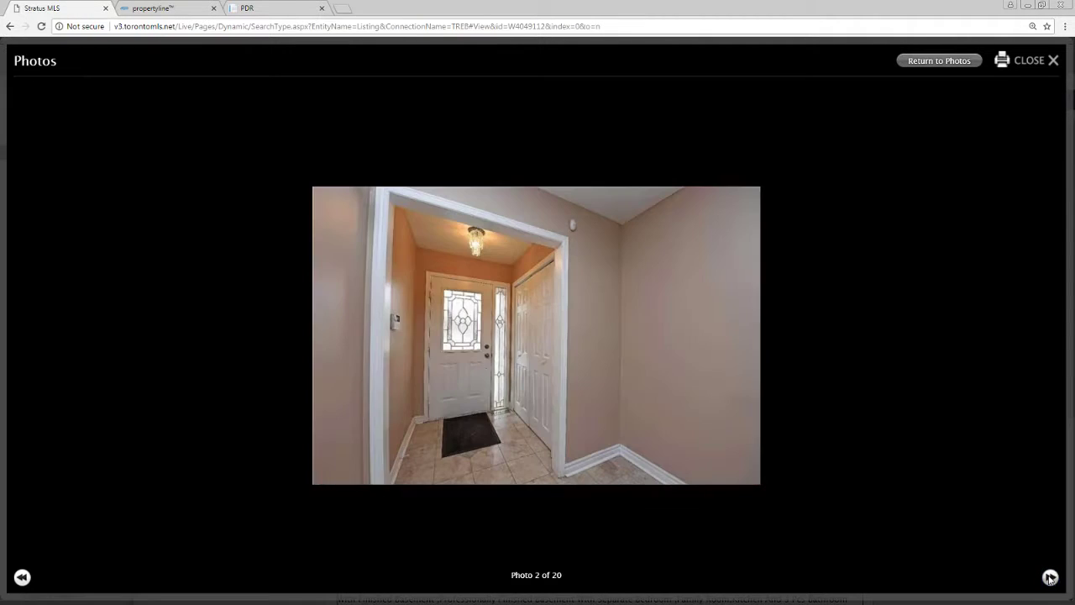
pyautogui.click(1051, 60)
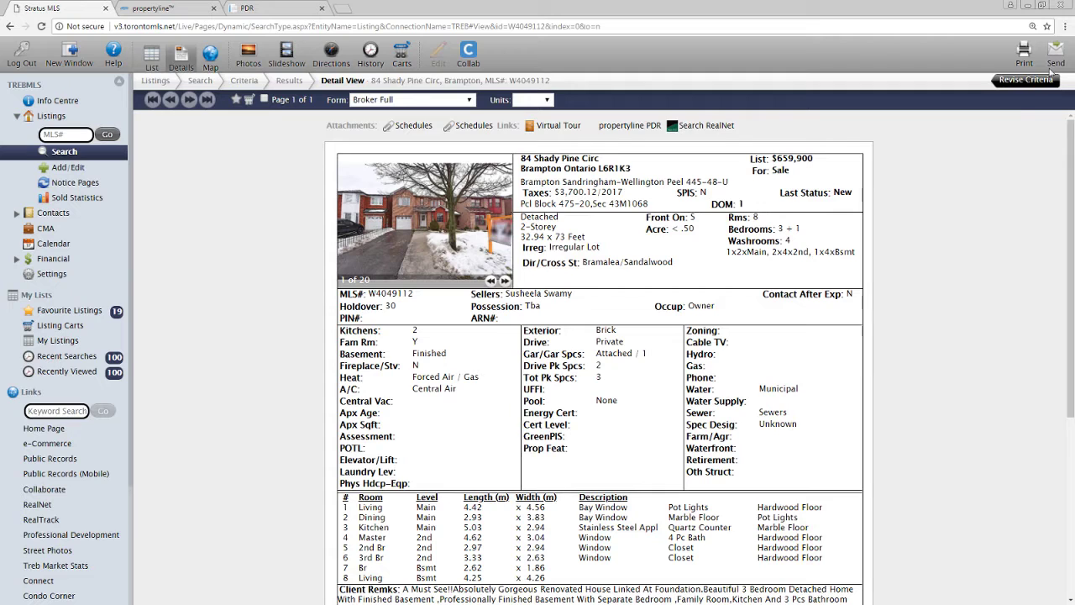
# Return to the map search criteria, rerun the search, and clear the Detached type restriction.
pyautogui.click(290, 82)
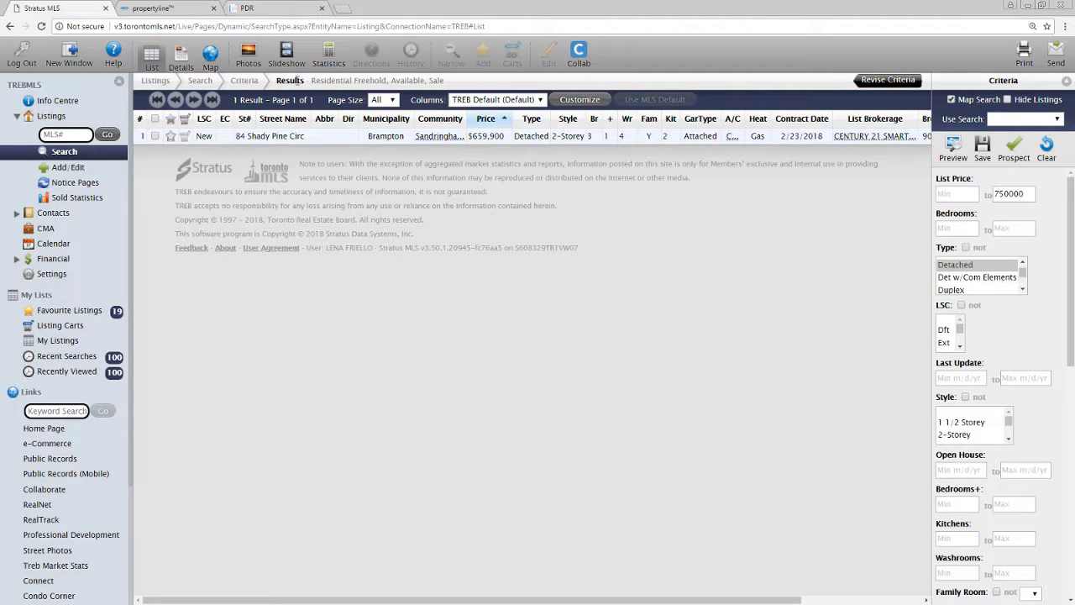
pyautogui.click(244, 82)
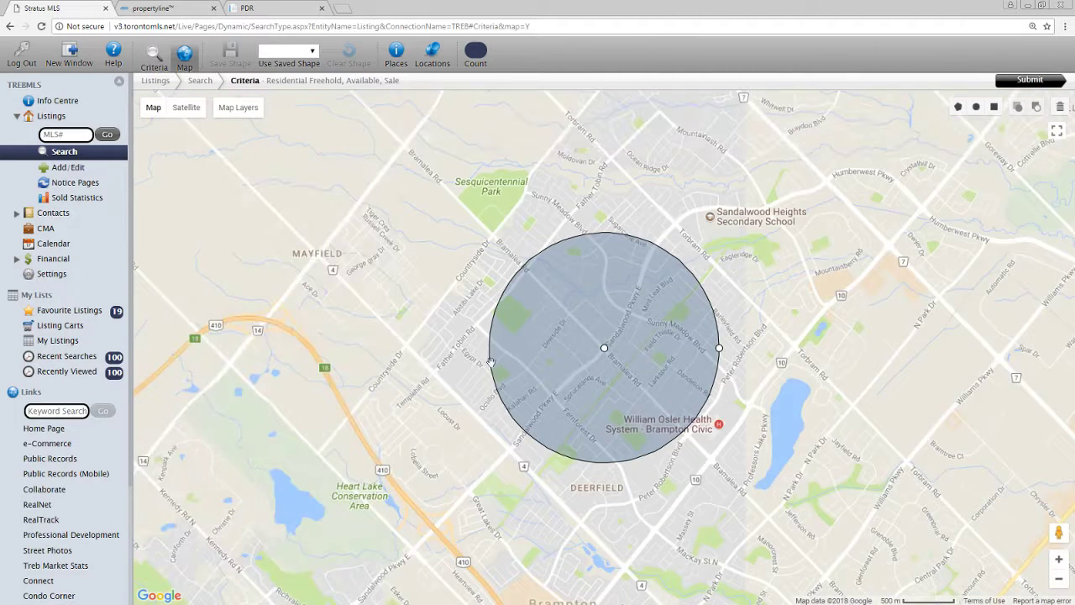
pyautogui.click(1031, 82)
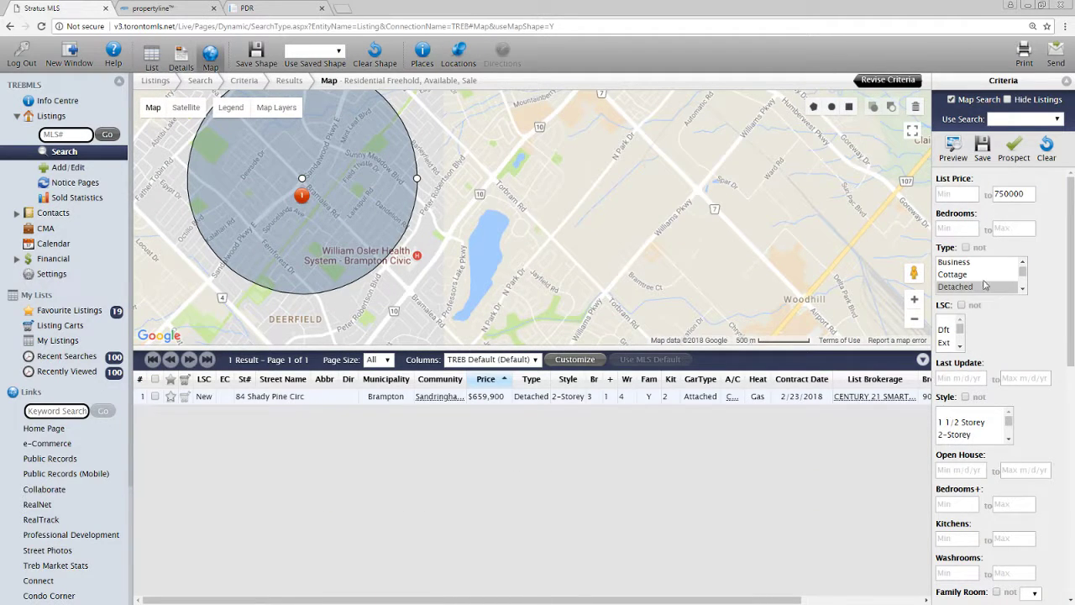
pyautogui.scroll(2, 1020, 267)
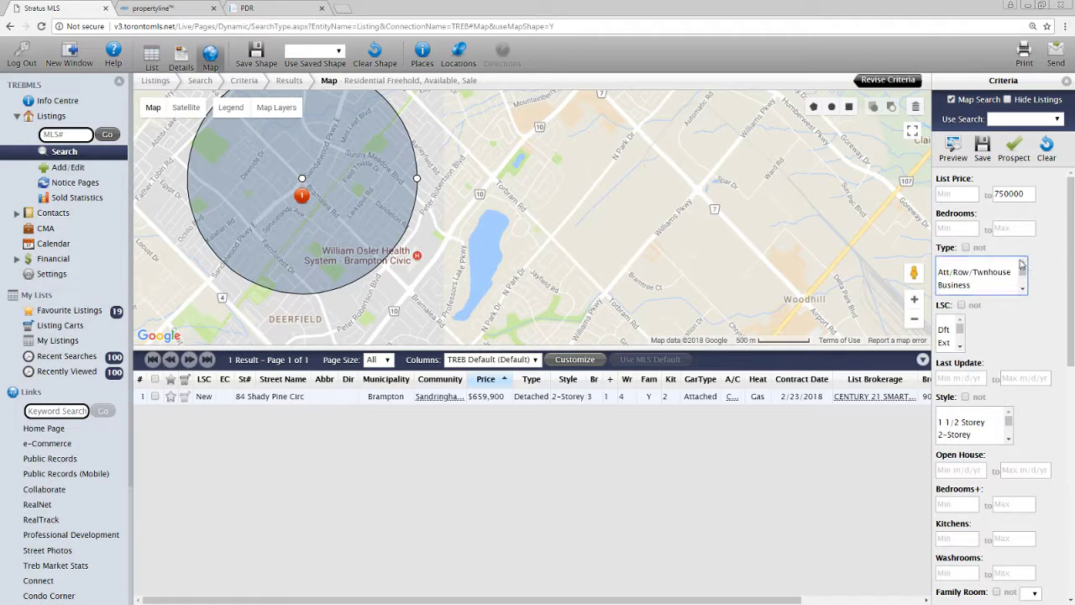
pyautogui.click(1008, 262)
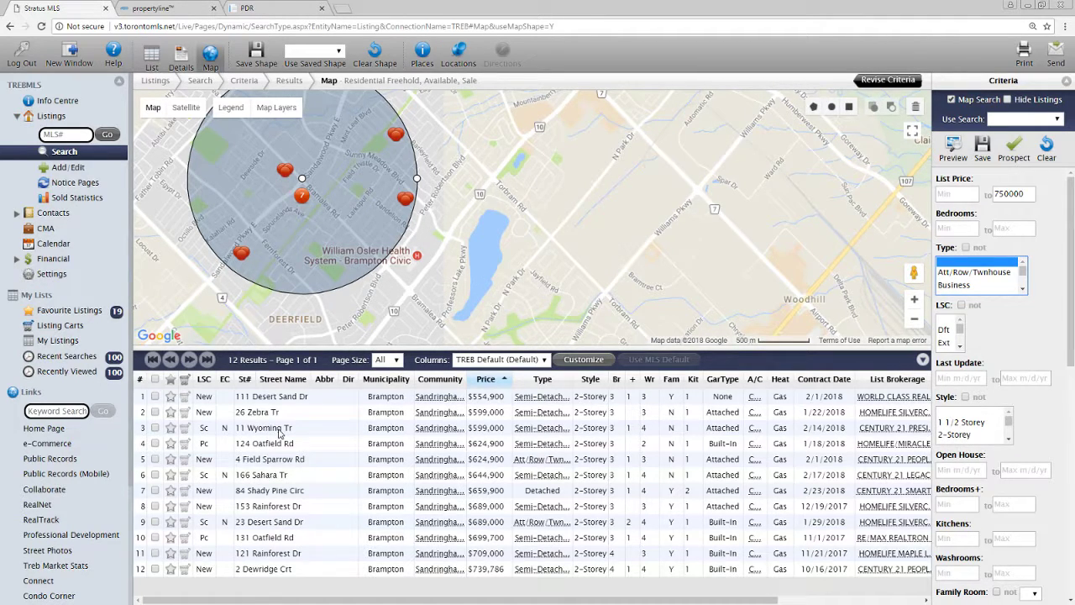
pyautogui.doubleClick(279, 430)
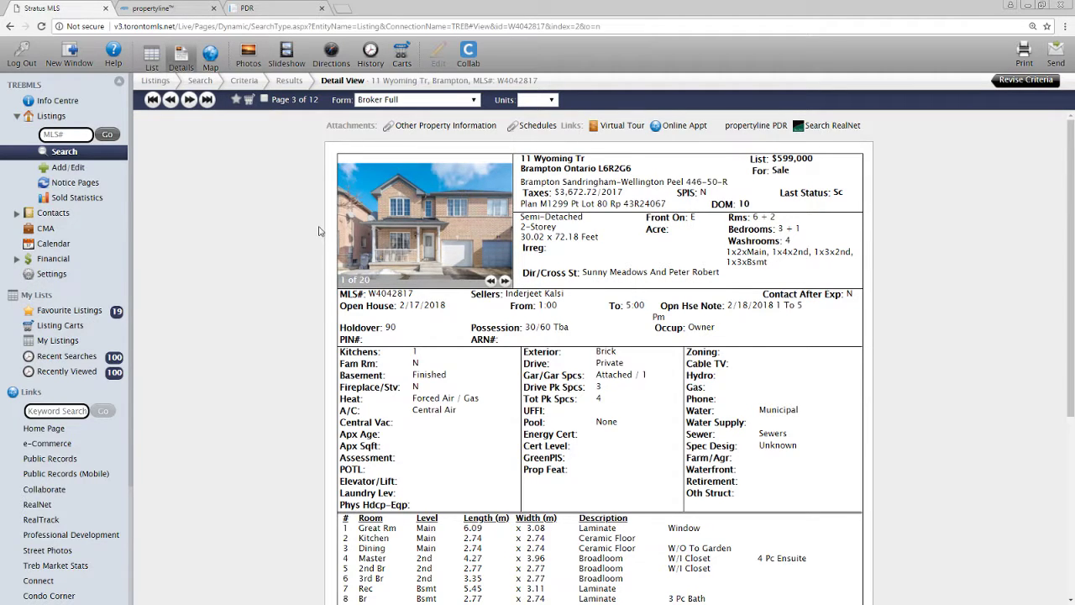
pyautogui.click(382, 229)
pyautogui.click(130, 148)
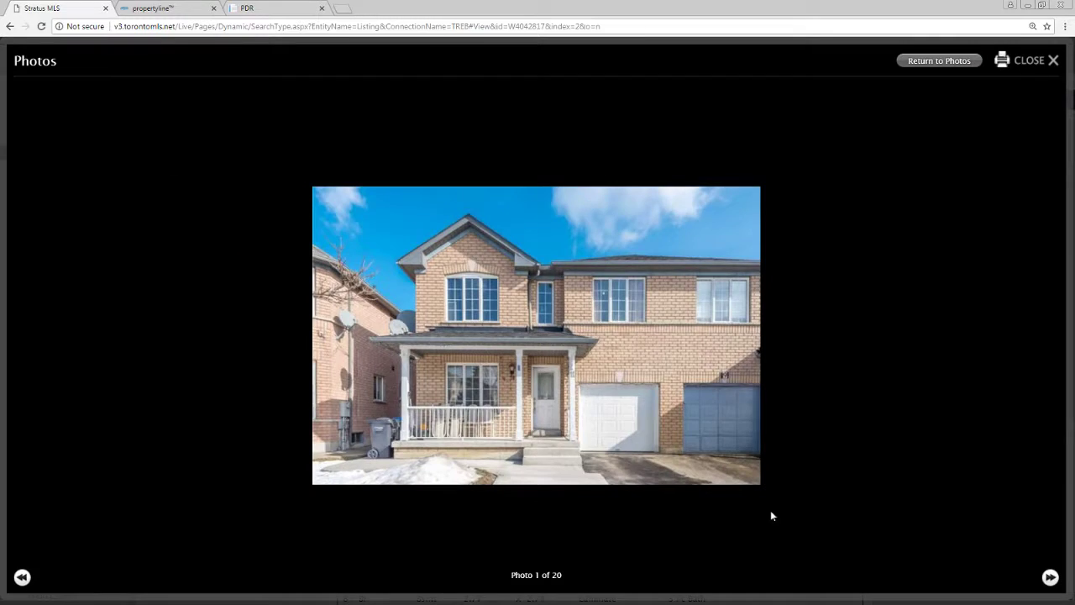
pyautogui.click(1051, 577)
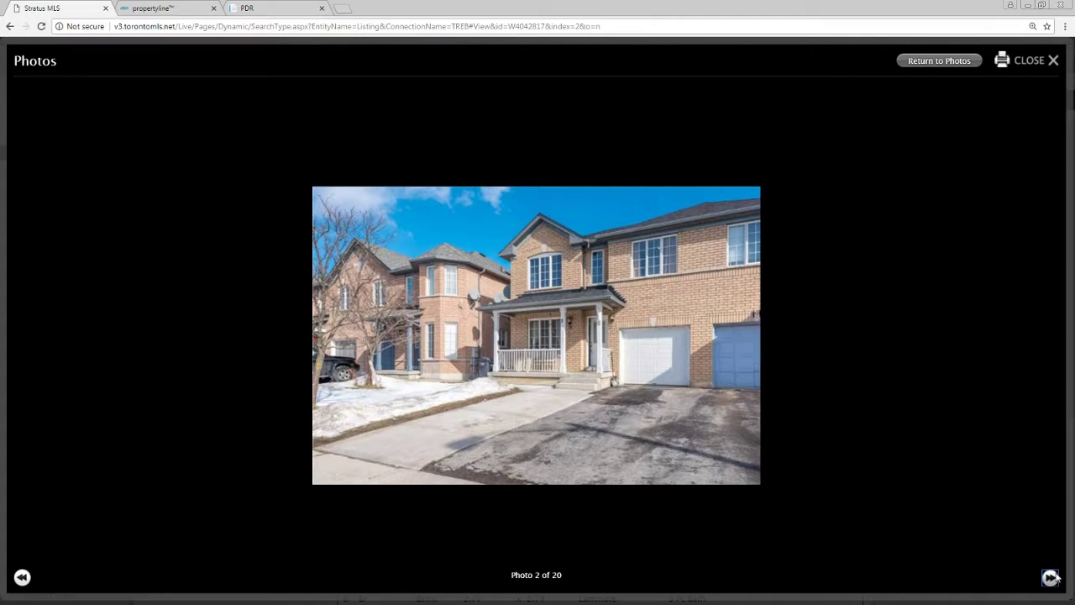
pyautogui.click(1052, 577)
pyautogui.click(1052, 577)
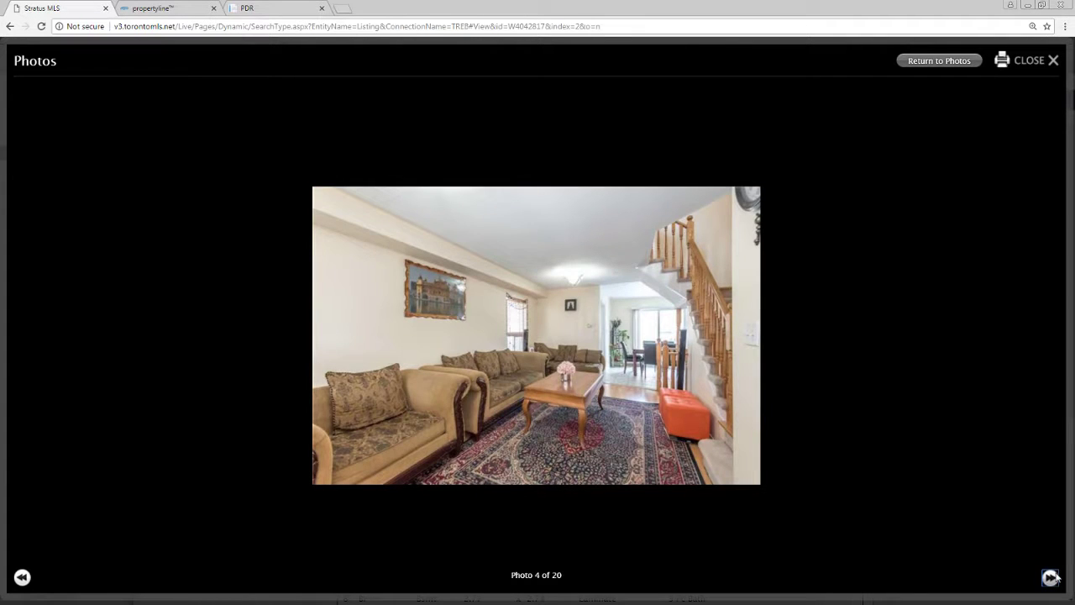
pyautogui.click(1052, 577)
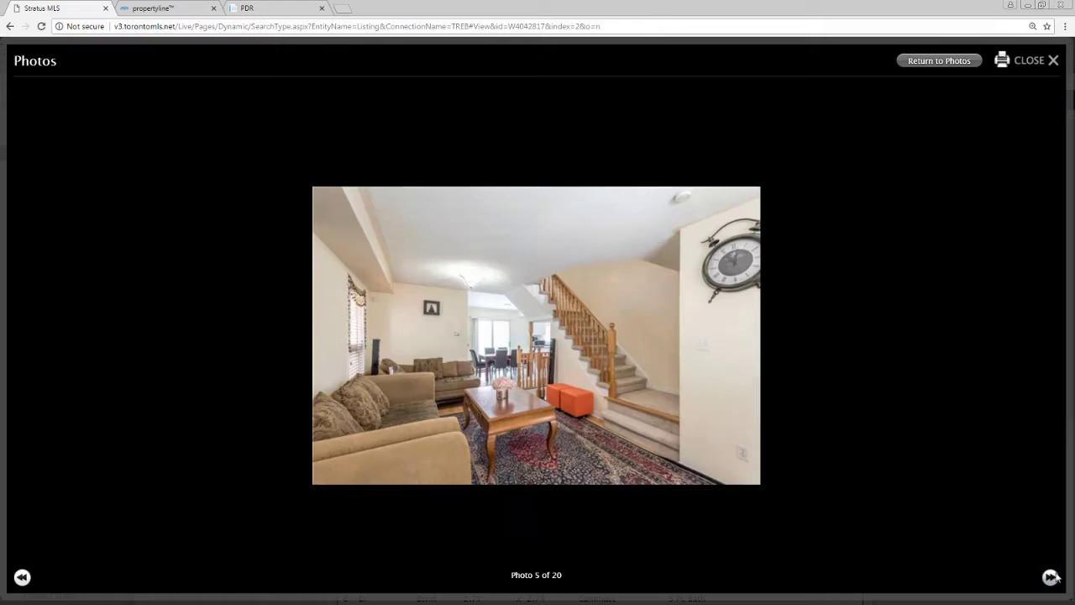
pyautogui.click(1051, 577)
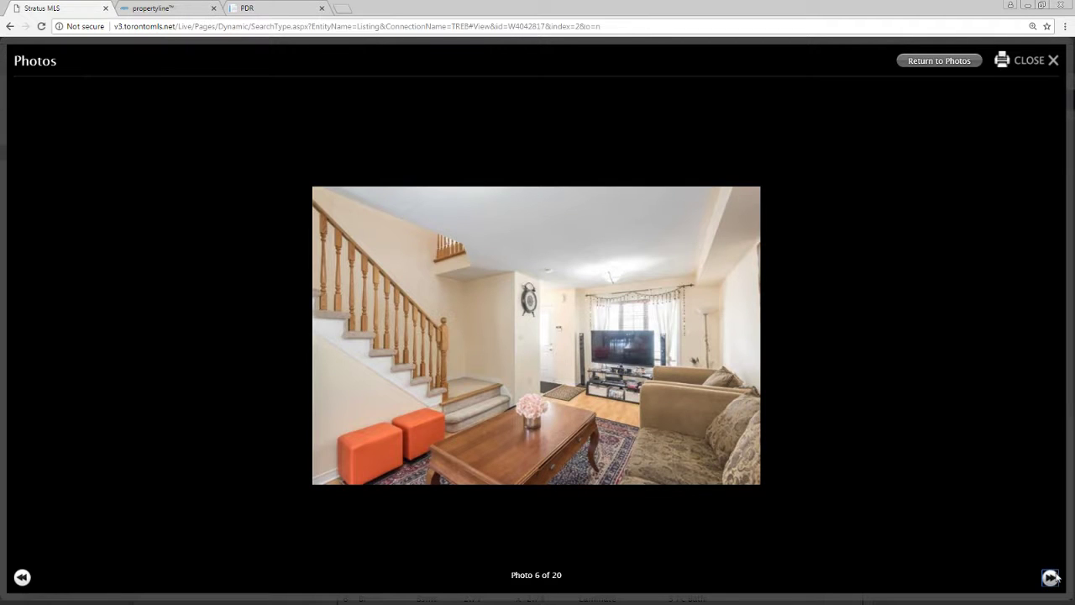
pyautogui.click(1052, 576)
pyautogui.click(1052, 577)
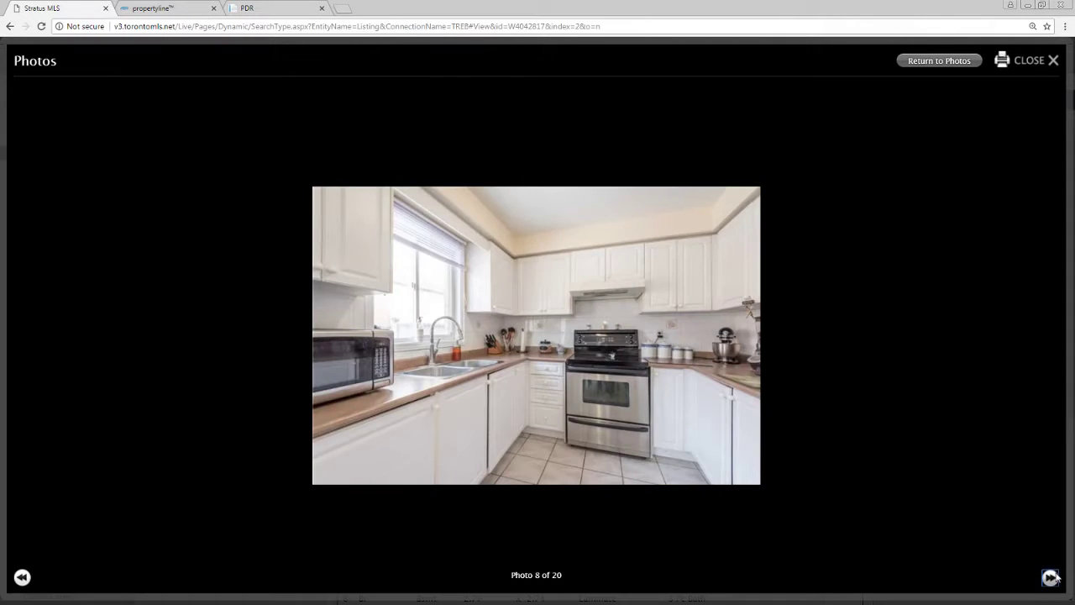
pyautogui.click(1052, 577)
pyautogui.click(1052, 577)
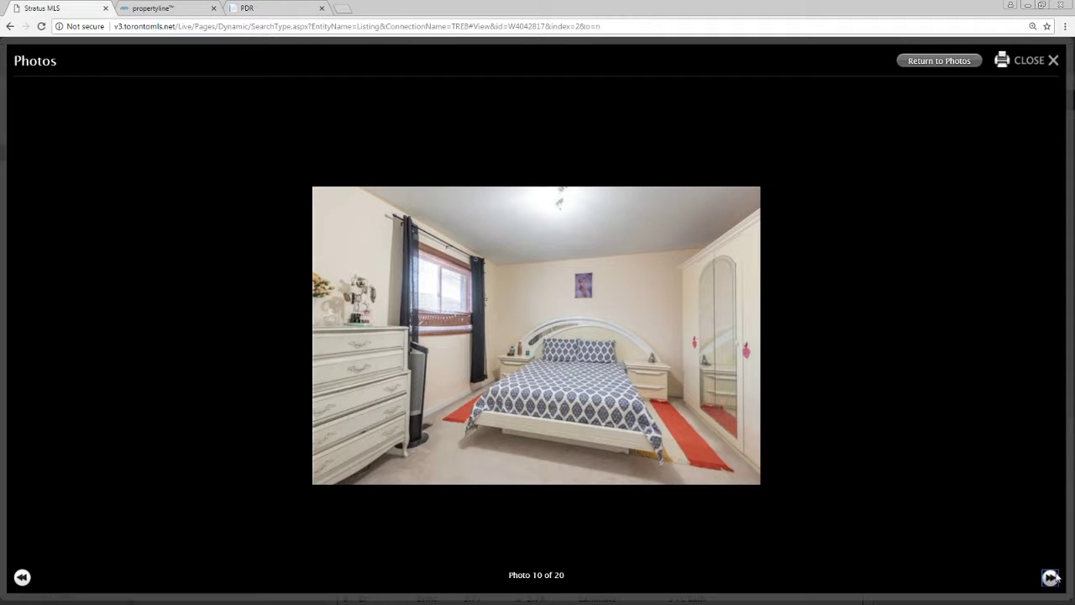
pyautogui.click(1051, 577)
pyautogui.click(1052, 577)
pyautogui.click(1051, 577)
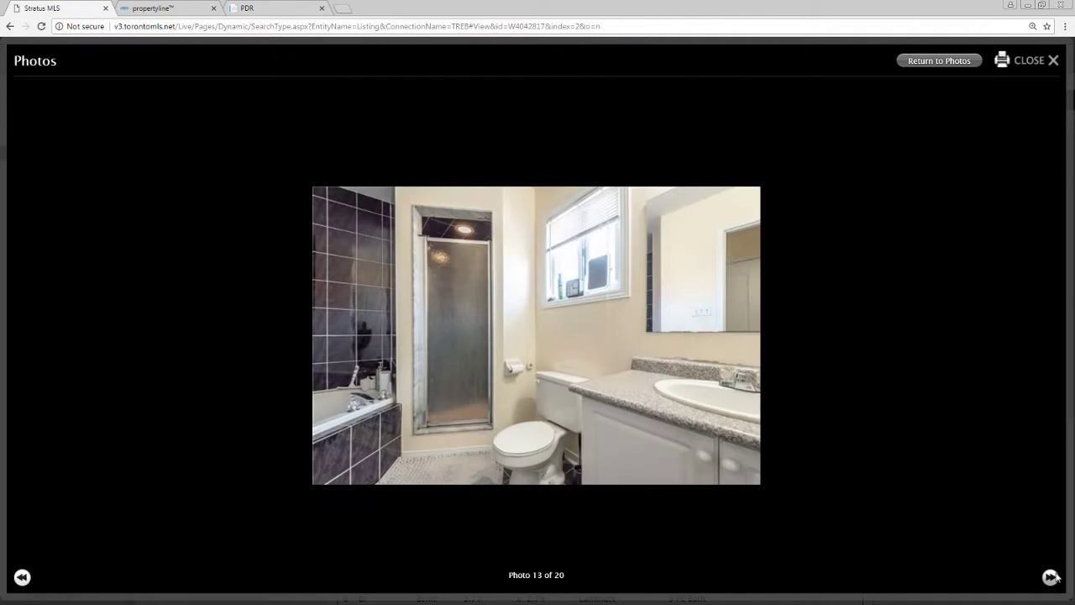
pyautogui.click(1051, 577)
pyautogui.click(1052, 577)
pyautogui.click(1051, 577)
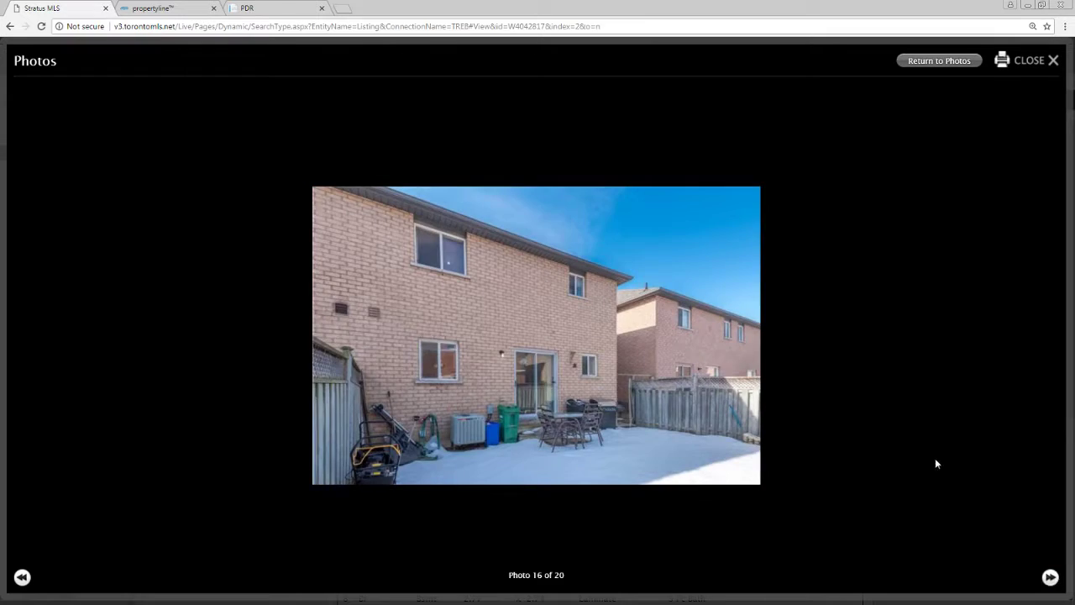
pyautogui.click(1053, 64)
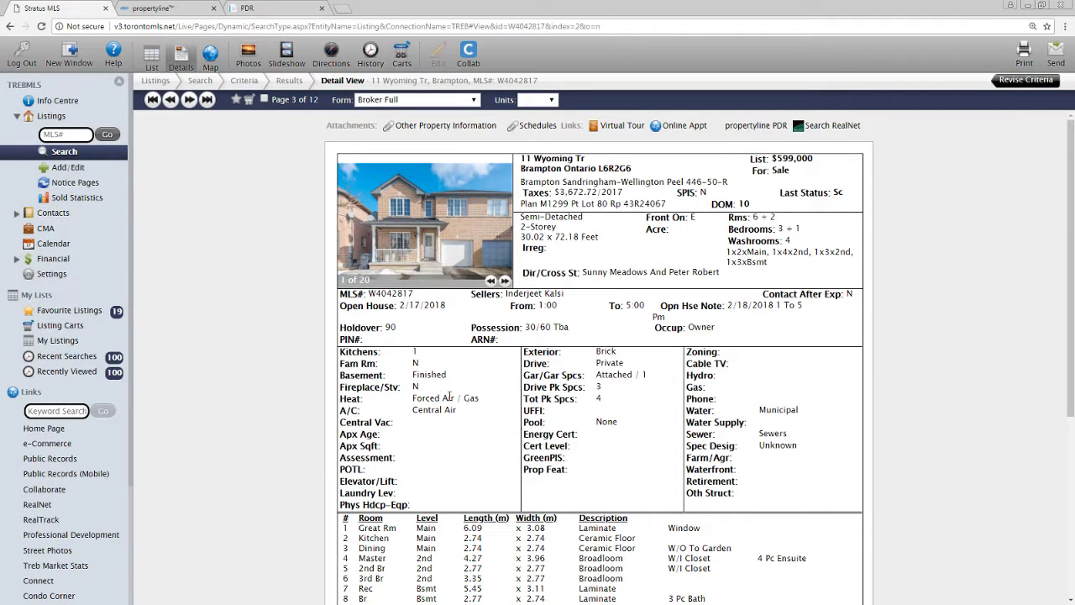
# Highlight the basement bedroom's 2.77 x 2.74 dimensions, then return to the search results.
pyautogui.scroll(-3, 449, 397)
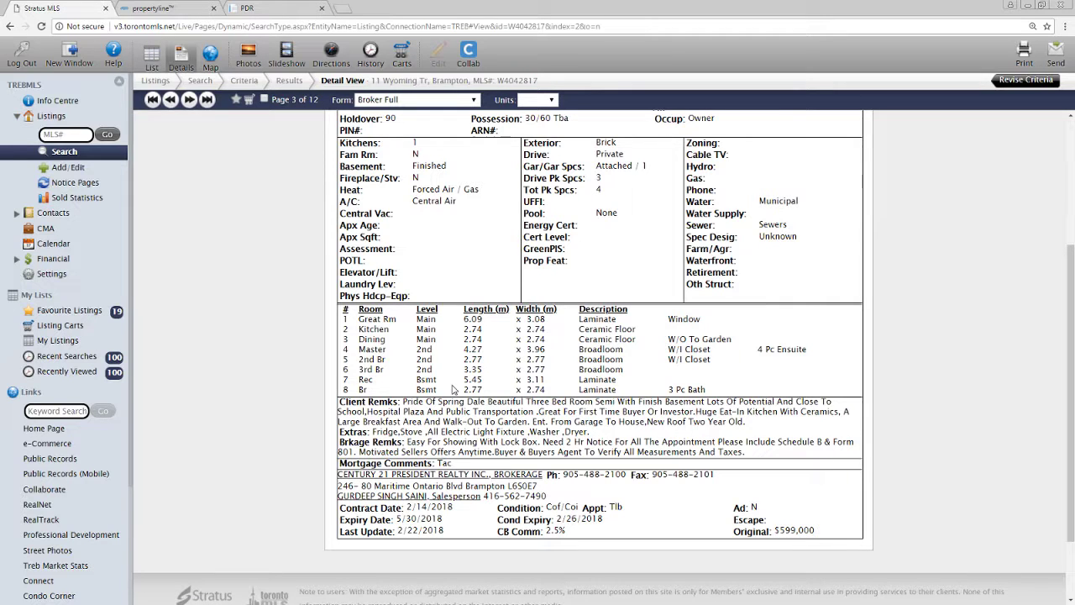
pyautogui.moveTo(464, 389); pyautogui.dragTo(554, 395)
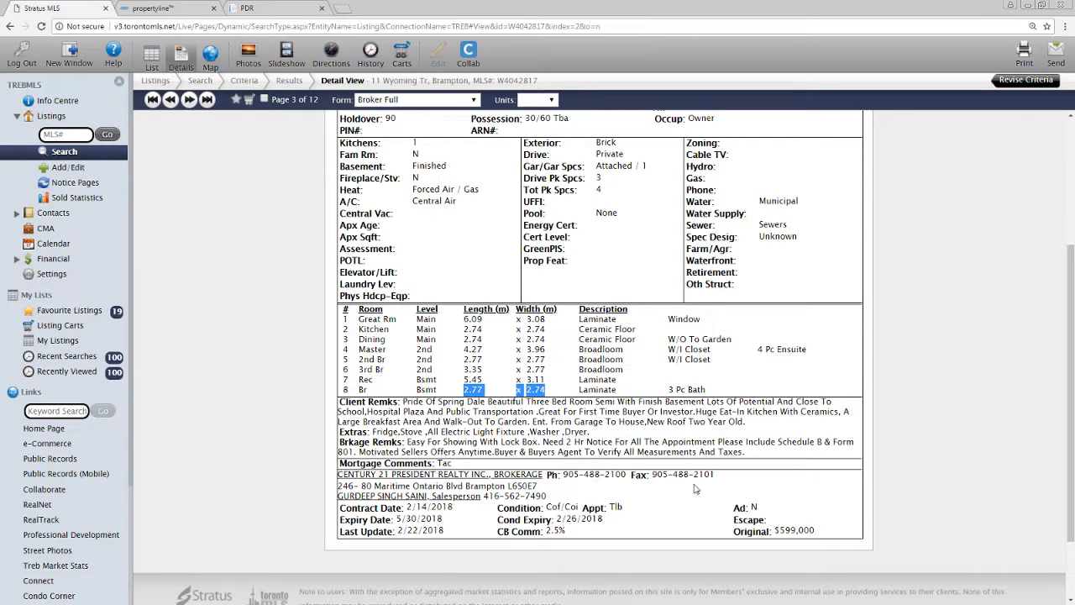
pyautogui.scroll(3, 697, 490)
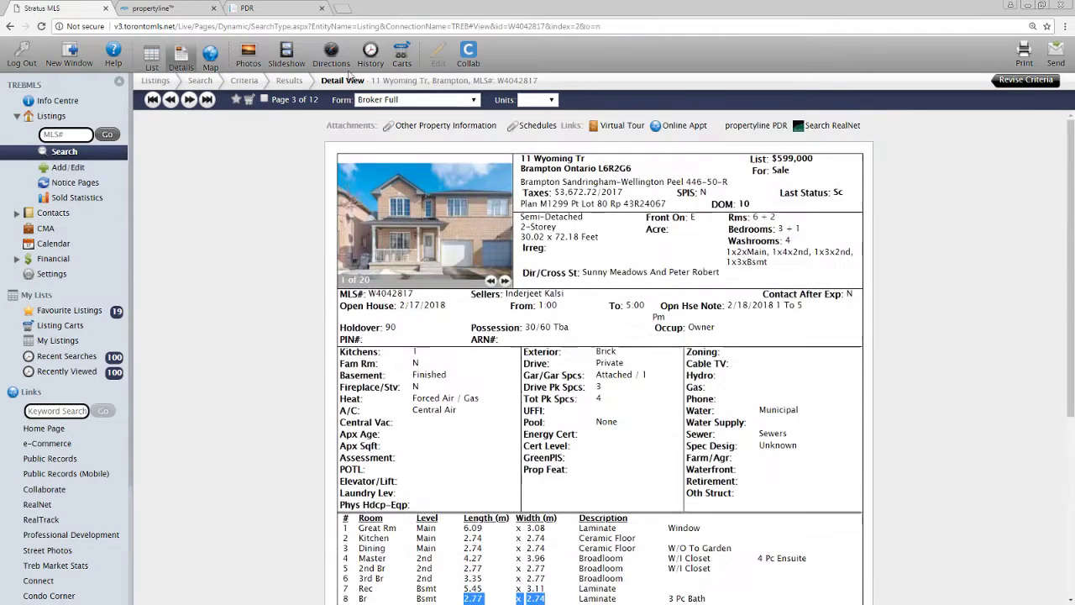
pyautogui.click(293, 81)
pyautogui.click(244, 81)
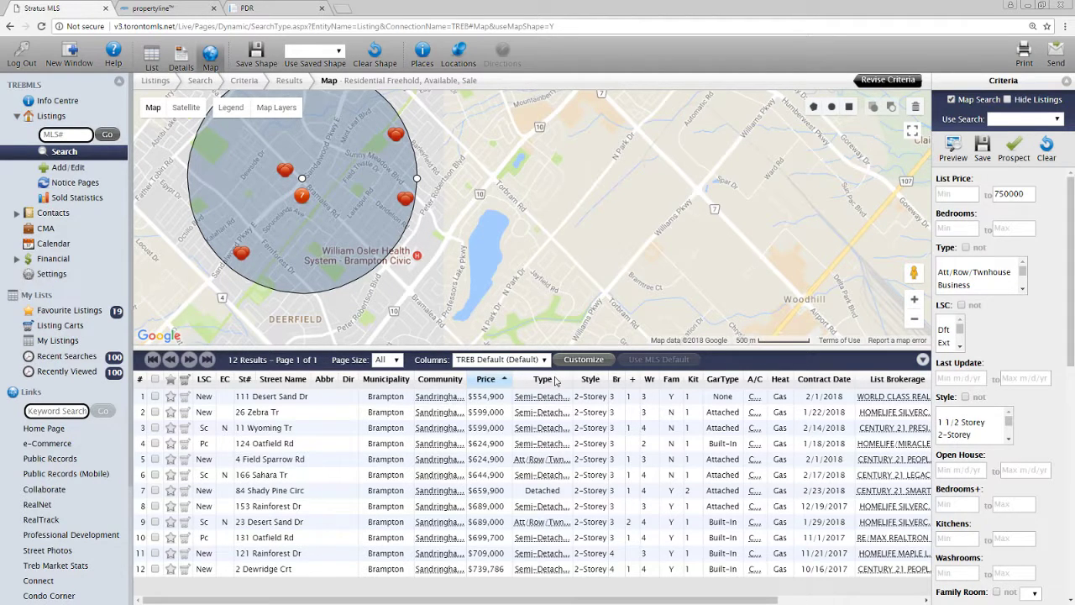
pyautogui.click(555, 381)
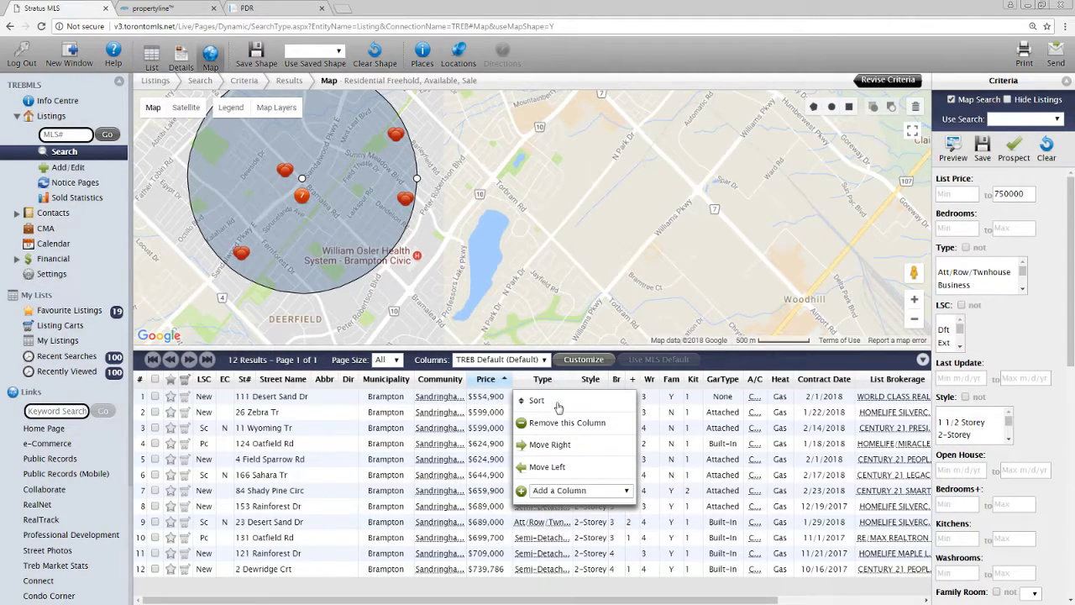
pyautogui.click(537, 401)
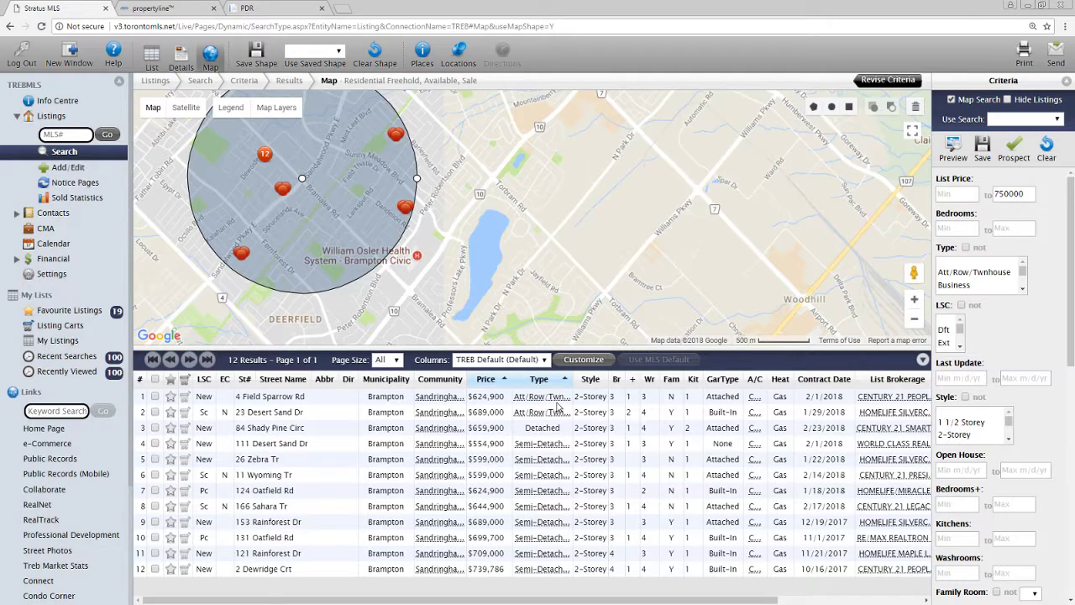
pyautogui.click(562, 384)
pyautogui.click(555, 406)
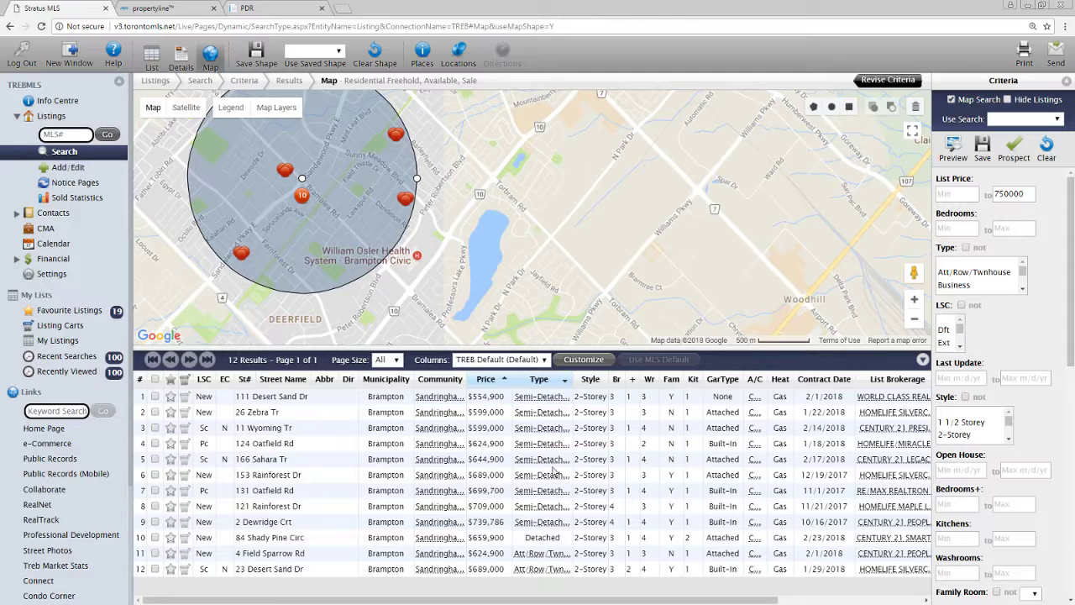
pyautogui.doubleClick(547, 561)
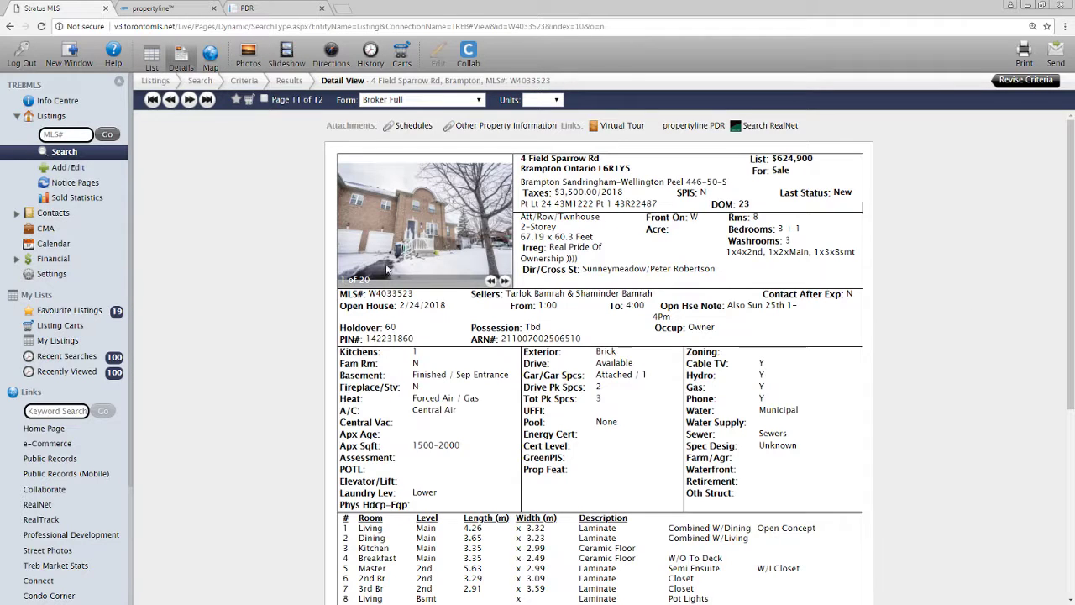
pyautogui.click(472, 231)
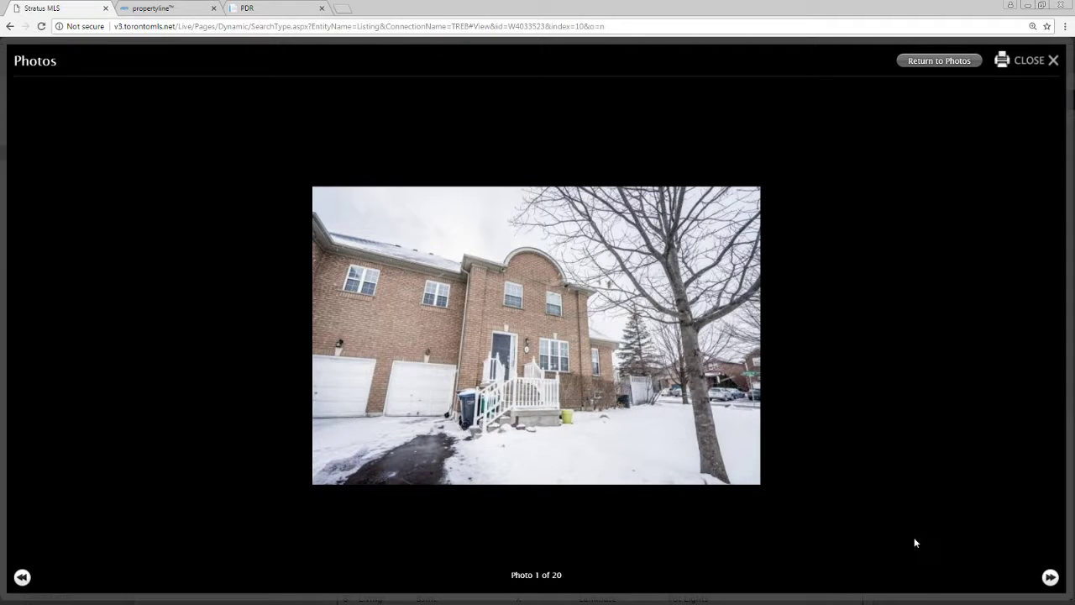
pyautogui.doubleClick(1050, 576)
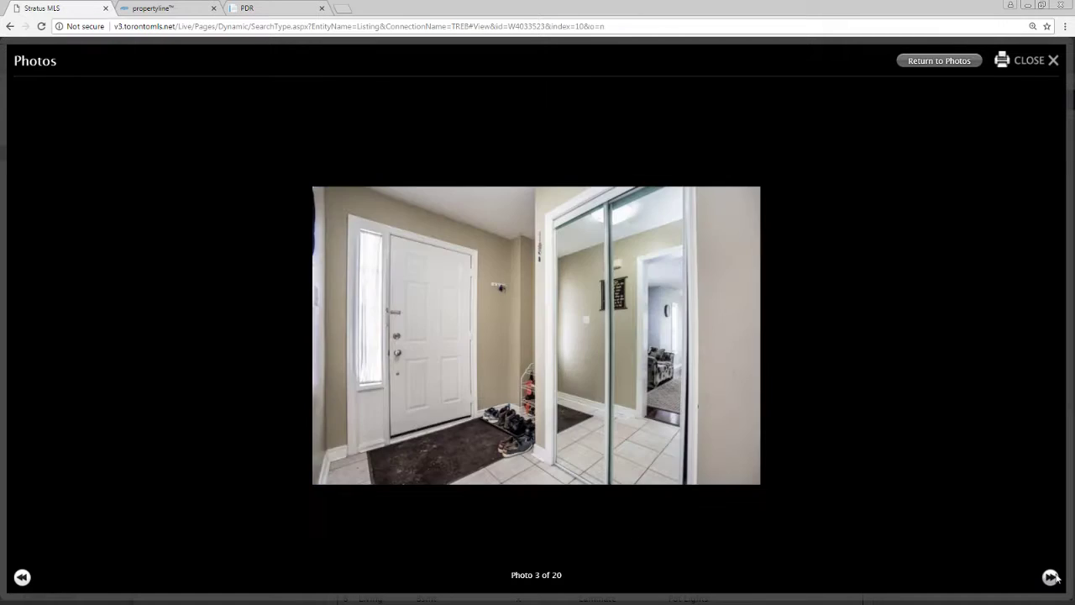
pyautogui.click(1050, 577)
pyautogui.click(1050, 576)
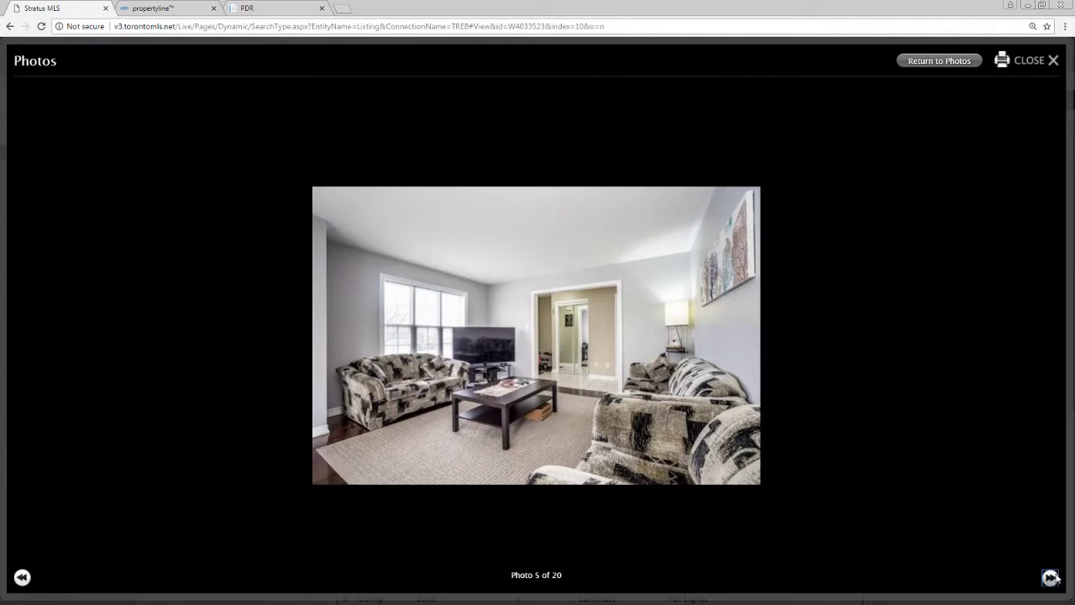
pyautogui.click(1050, 576)
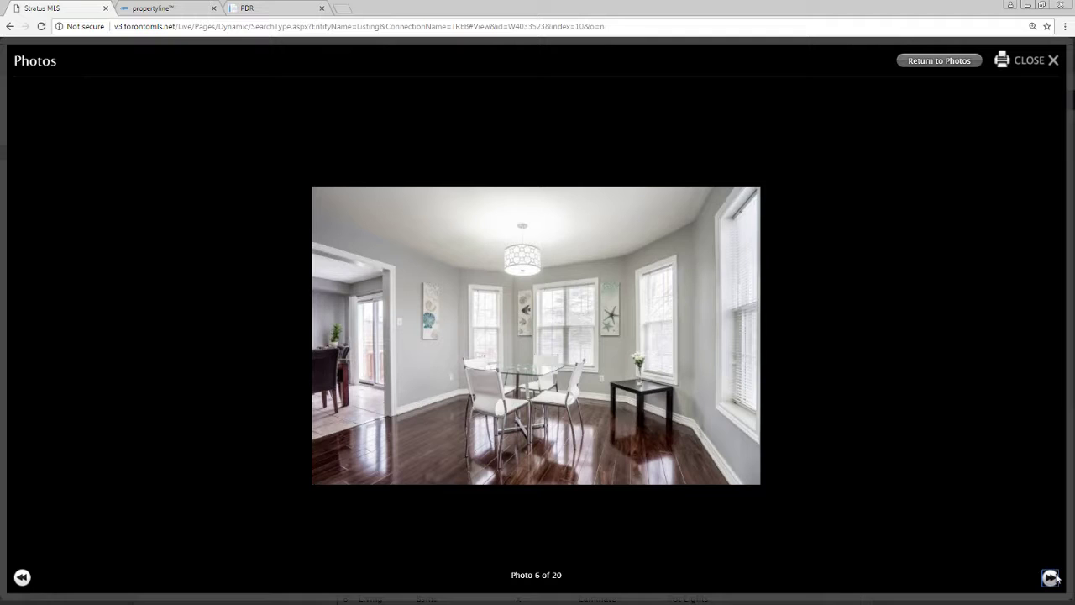
pyautogui.click(1049, 576)
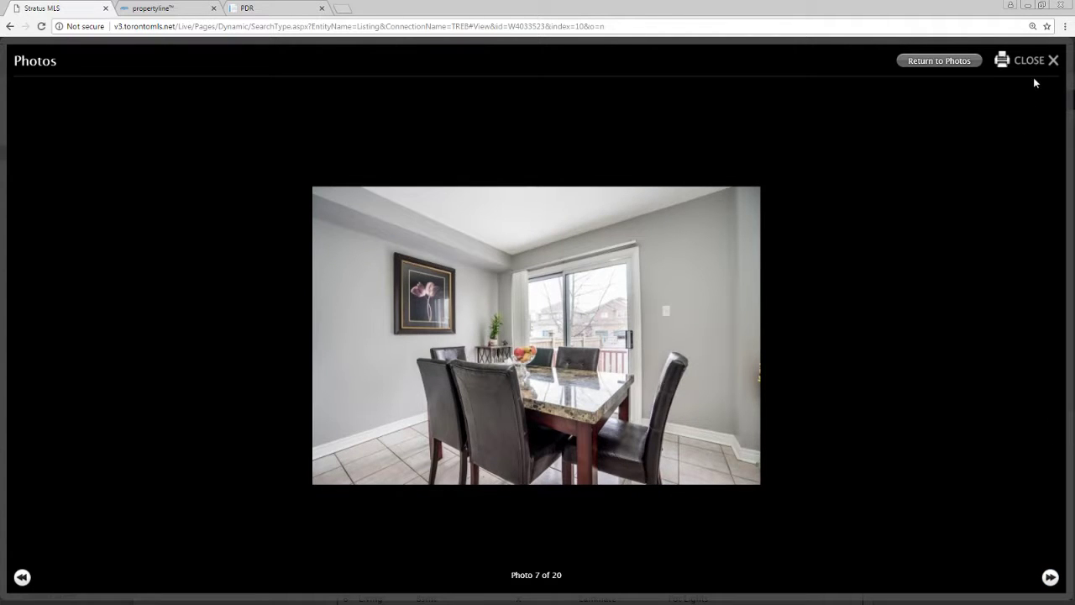
pyautogui.click(1052, 61)
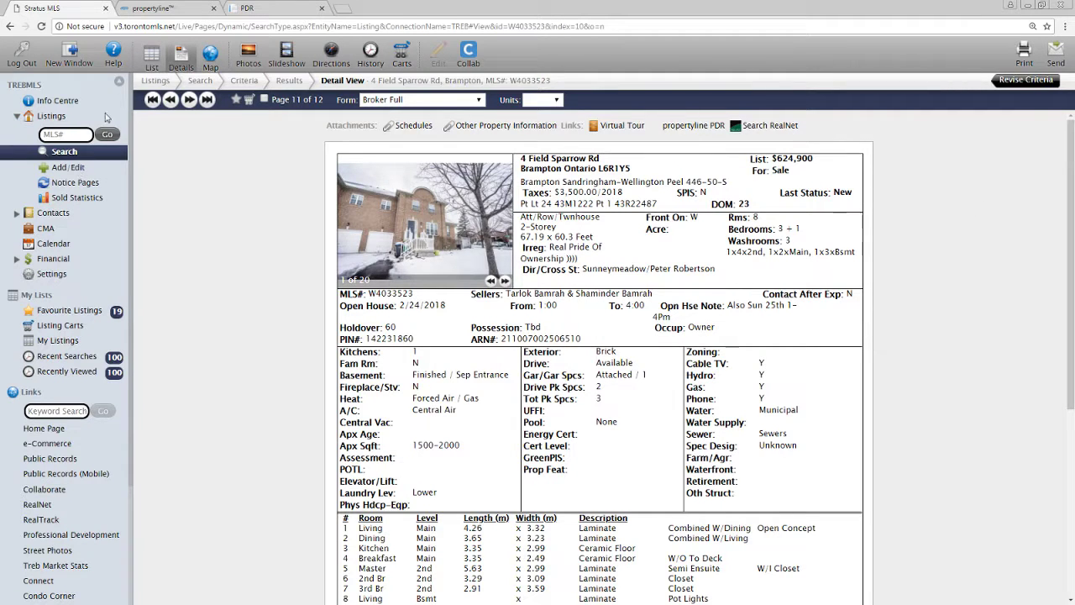
pyautogui.click(244, 81)
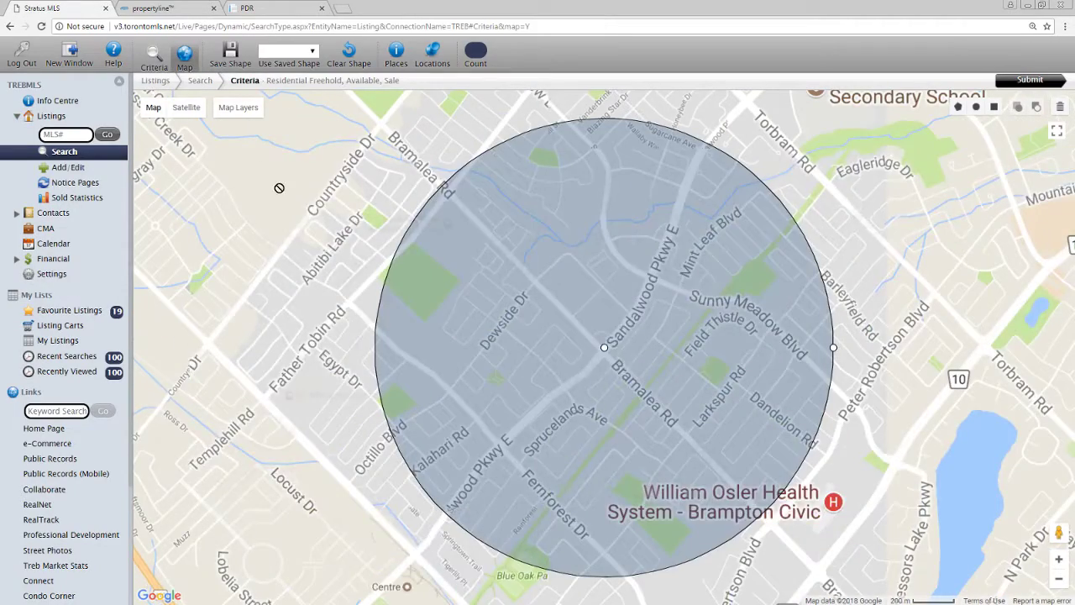
# Zoom around the circle near Sandalwood Pkwy and Bramalea Rd, then submit the search.
pyautogui.scroll(-2, 400, 403)
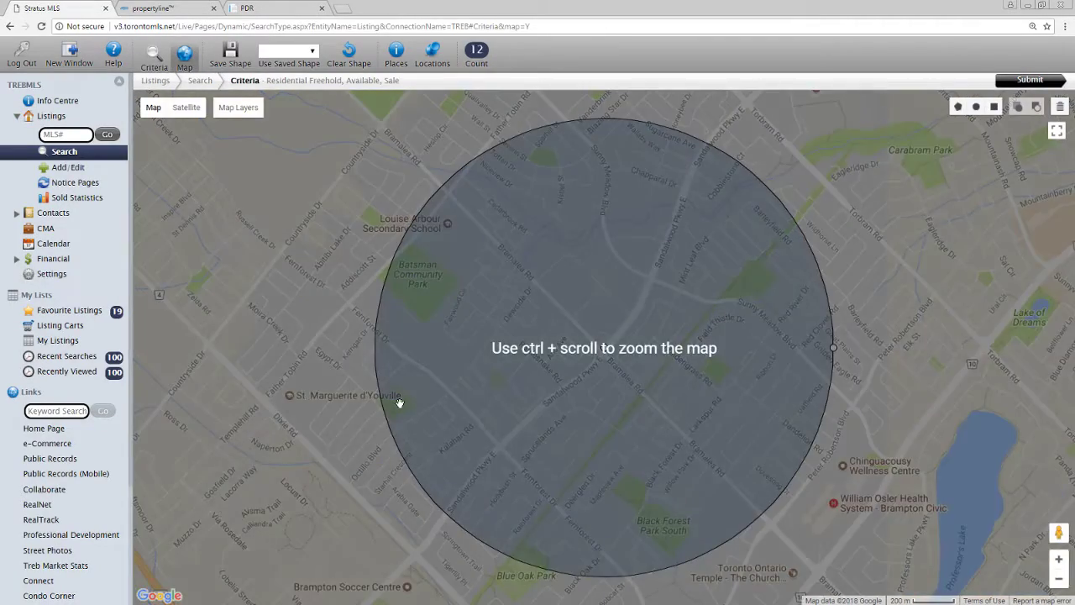
pyautogui.scroll(-1, 624, 397)
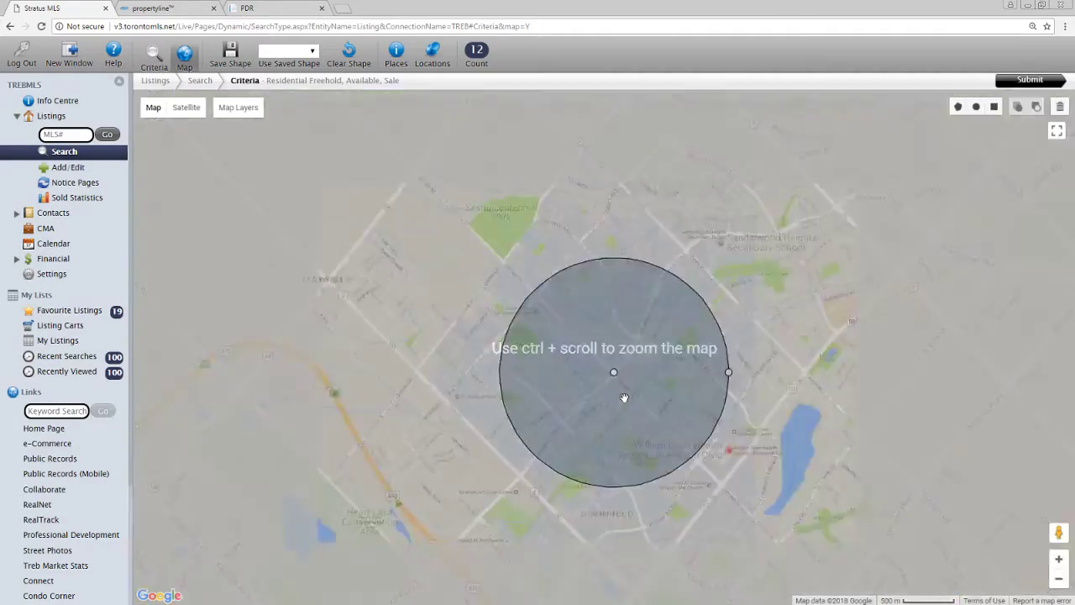
pyautogui.scroll(-1, 624, 397)
pyautogui.scroll(1, 624, 397)
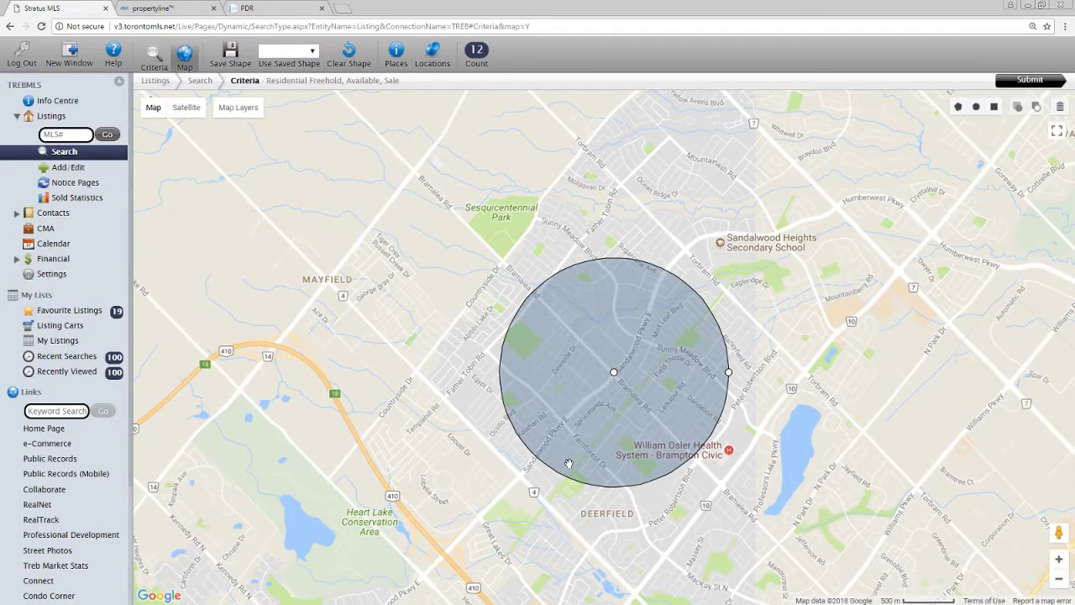
pyautogui.scroll(-1, 636, 456)
pyautogui.scroll(2, 636, 456)
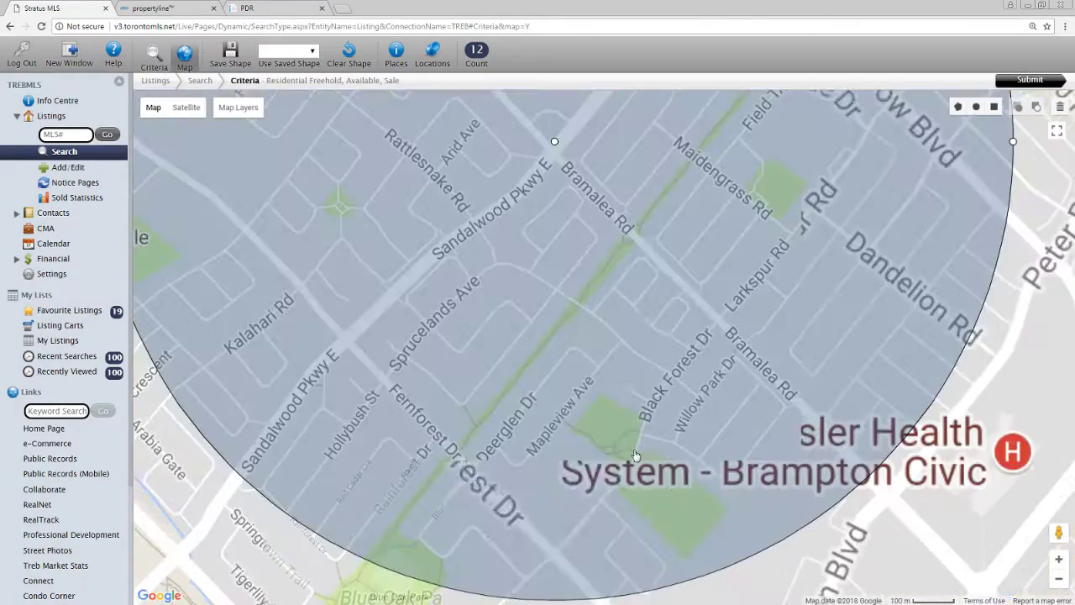
pyautogui.scroll(-2, 636, 456)
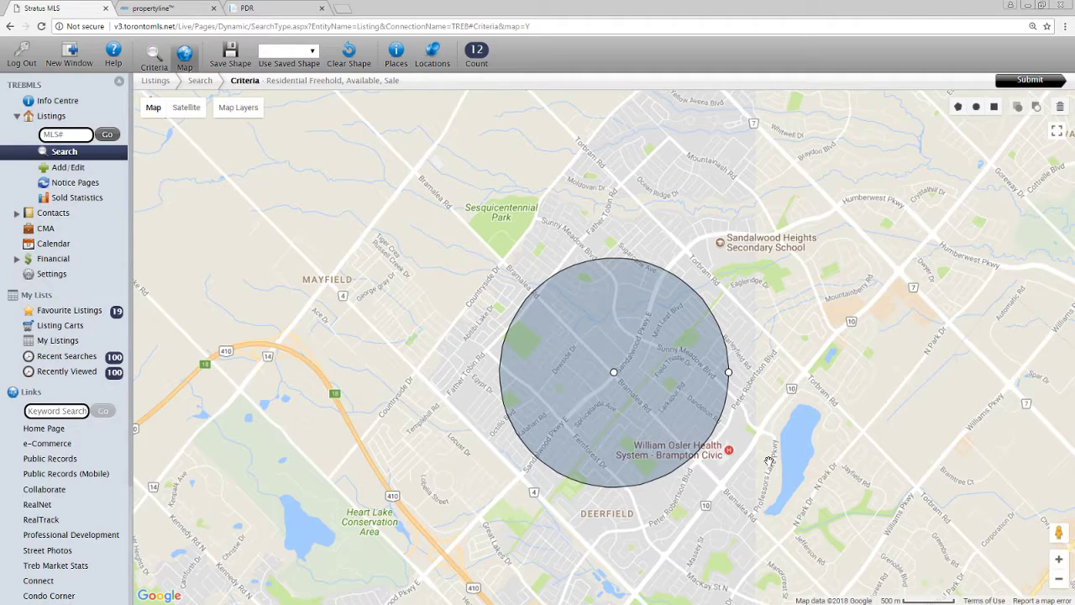
pyautogui.scroll(1, 767, 458)
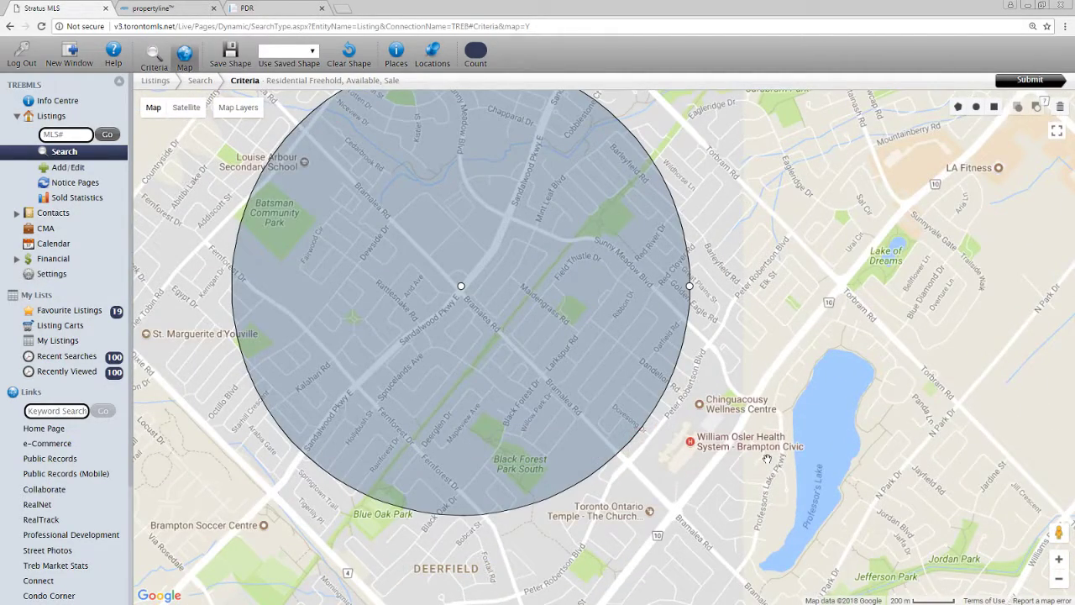
pyautogui.scroll(1, 753, 504)
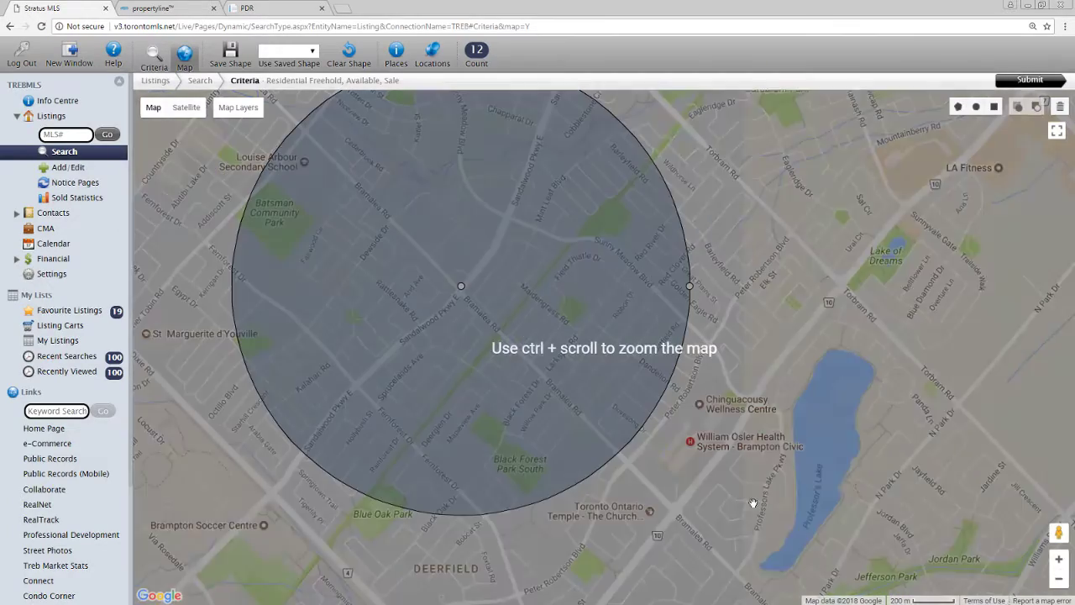
pyautogui.scroll(-1, 752, 503)
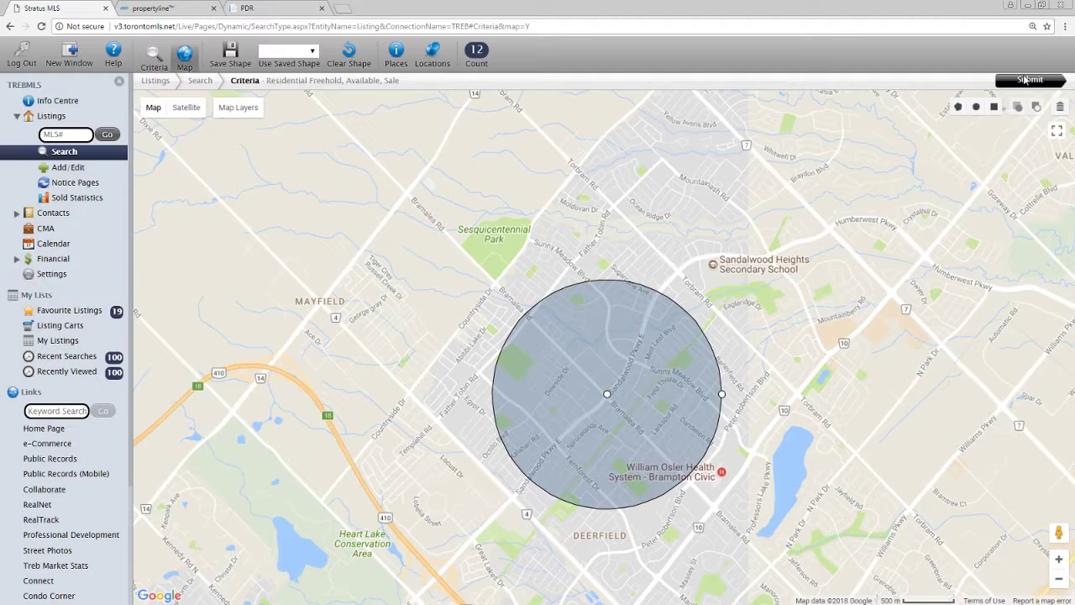
pyautogui.click(1029, 80)
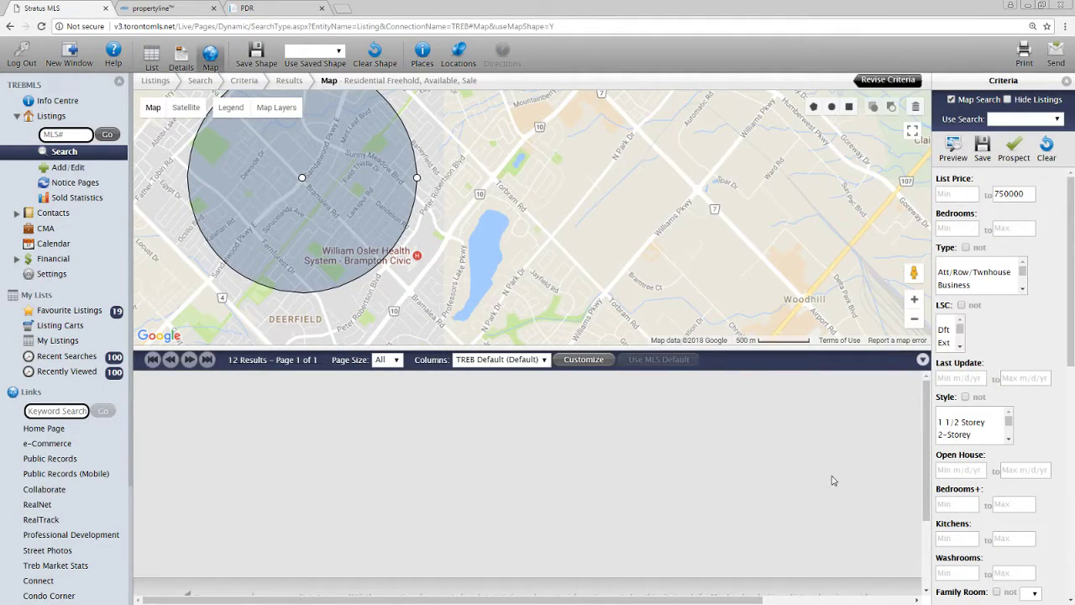
# Delete the drawn search circle and pan the map toward a different area.
pyautogui.moveTo(536, 227); pyautogui.dragTo(713, 243)
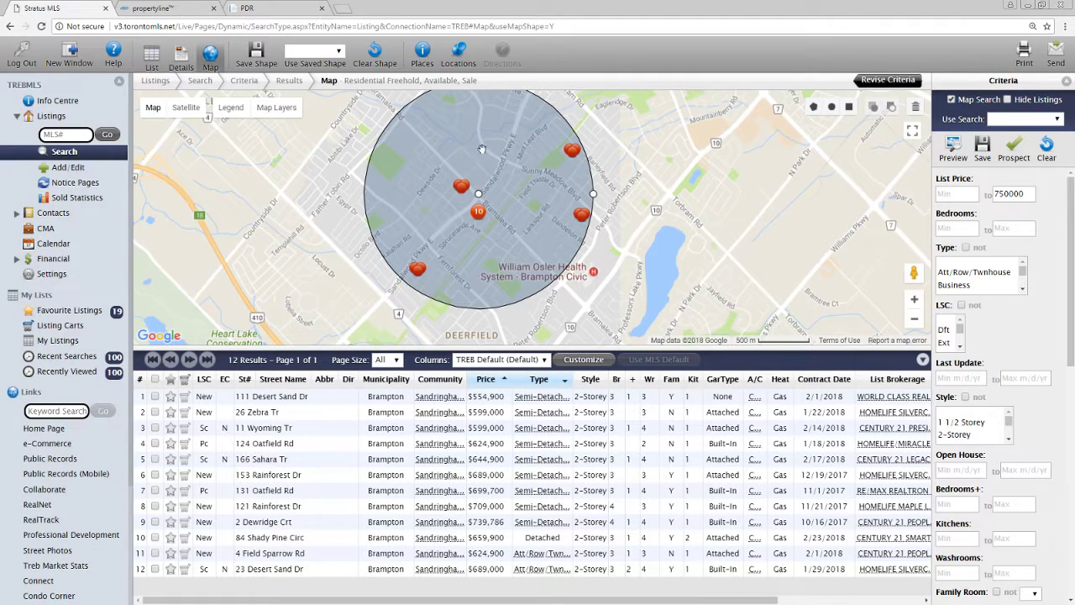
pyautogui.click(915, 108)
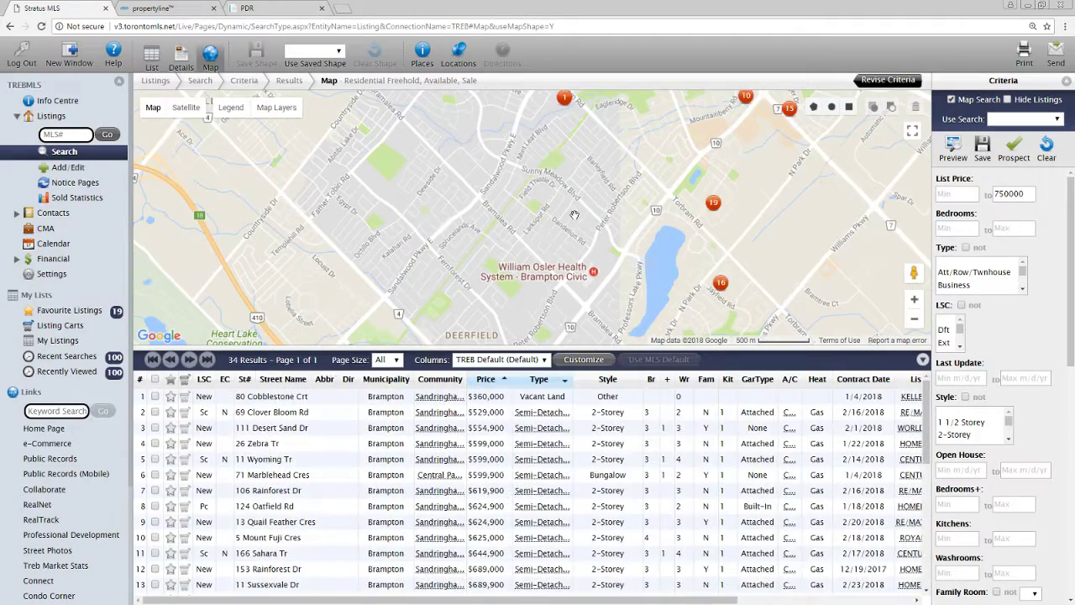
pyautogui.click(645, 254)
pyautogui.moveTo(645, 253); pyautogui.dragTo(691, 265)
pyautogui.scroll(-2, 690, 264)
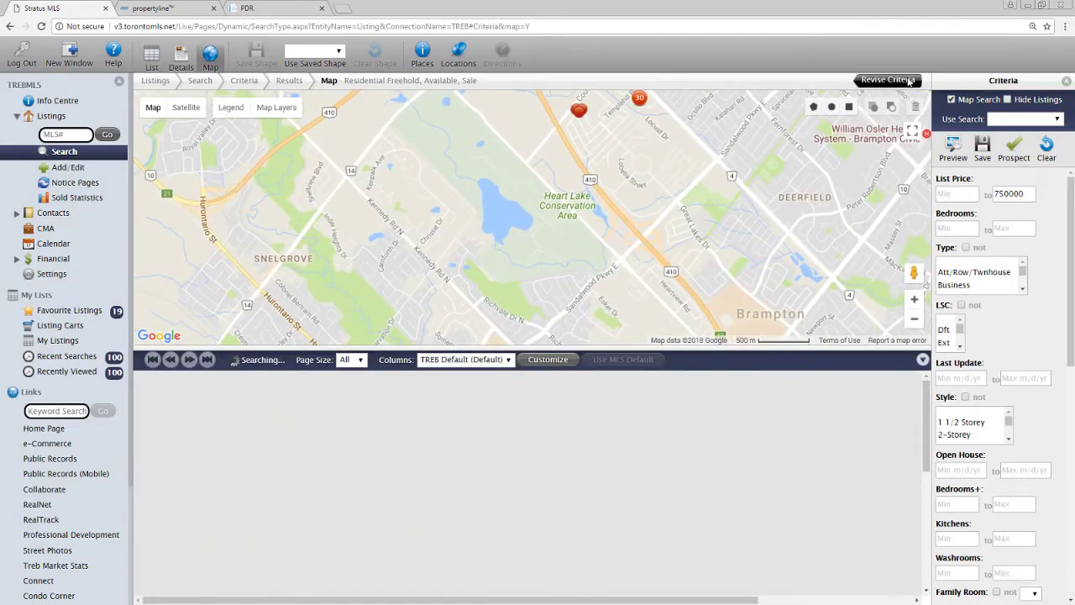
# Remove the drawn rectangle, resubmit without a drawn area, and return to the criteria form.
pyautogui.click(887, 80)
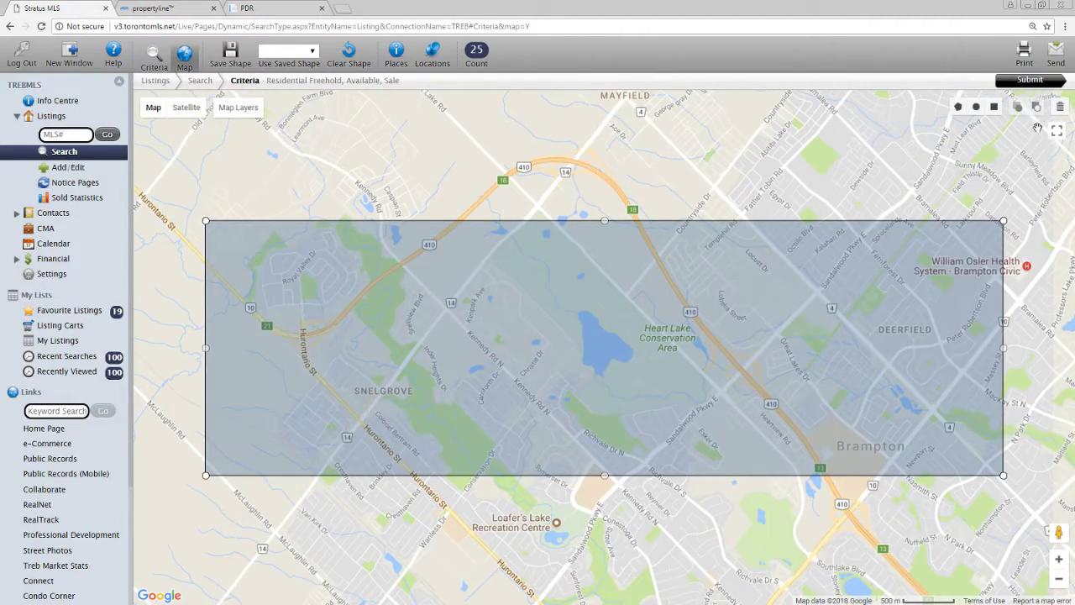
pyautogui.click(1059, 109)
pyautogui.click(1036, 81)
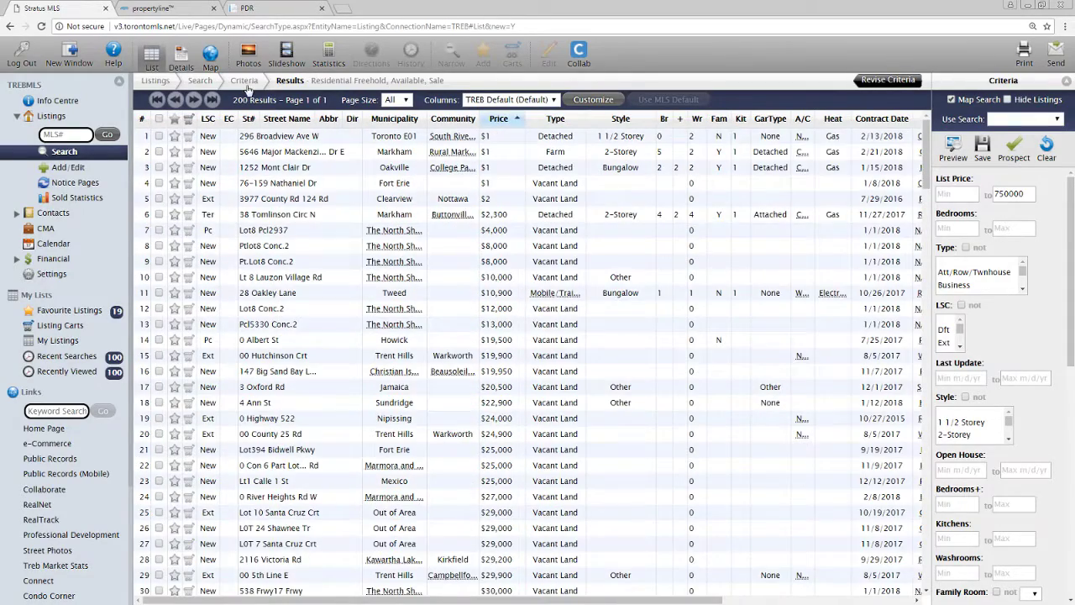
pyautogui.click(244, 80)
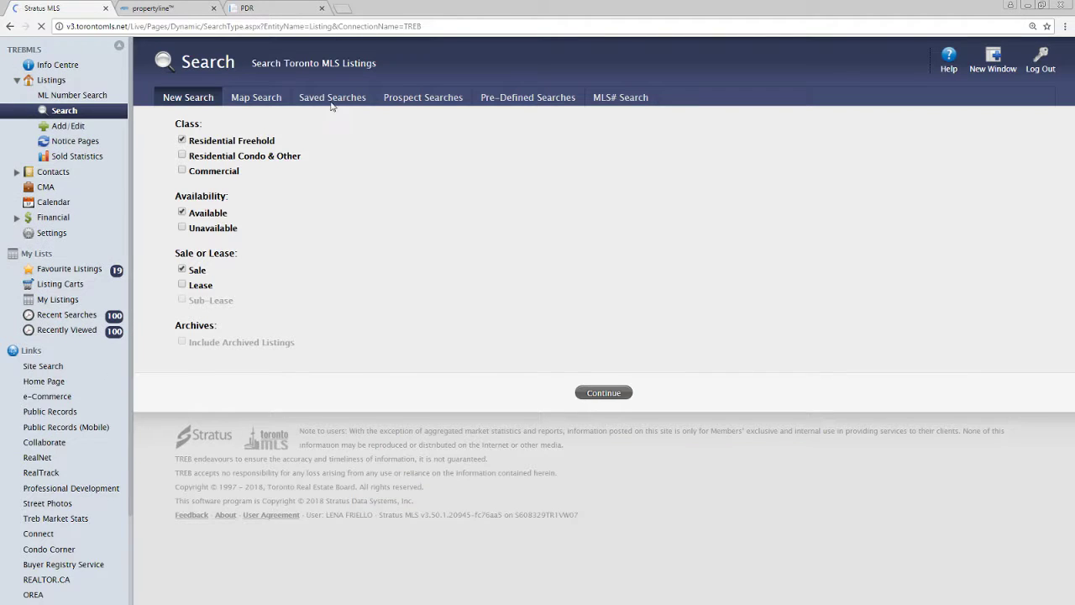
# Start a map search at the default location and pan over central Brampton to list 92 homes.
pyautogui.click(273, 107)
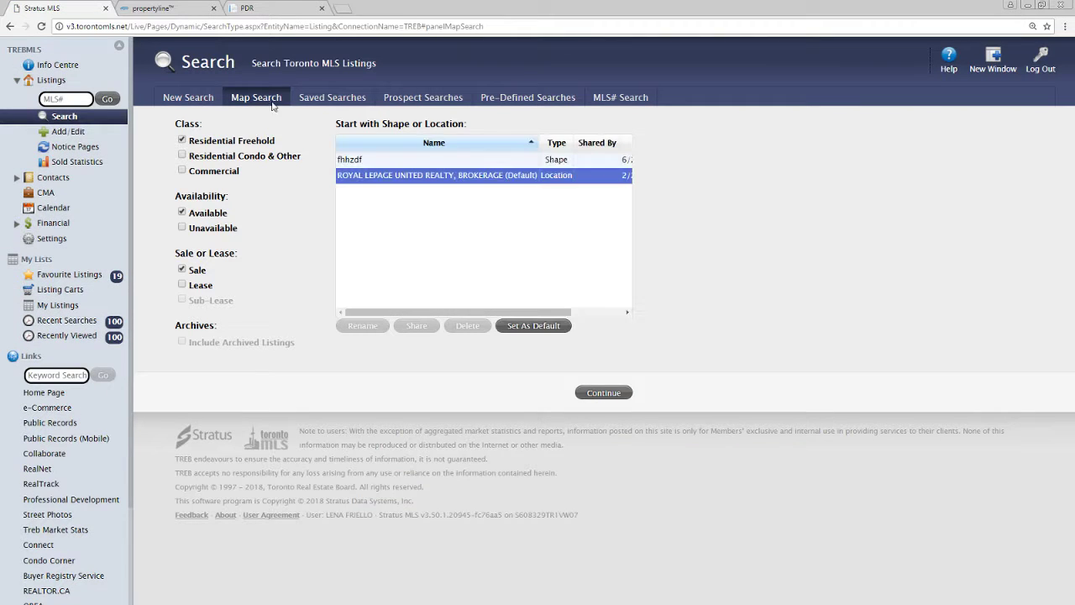
pyautogui.click(621, 392)
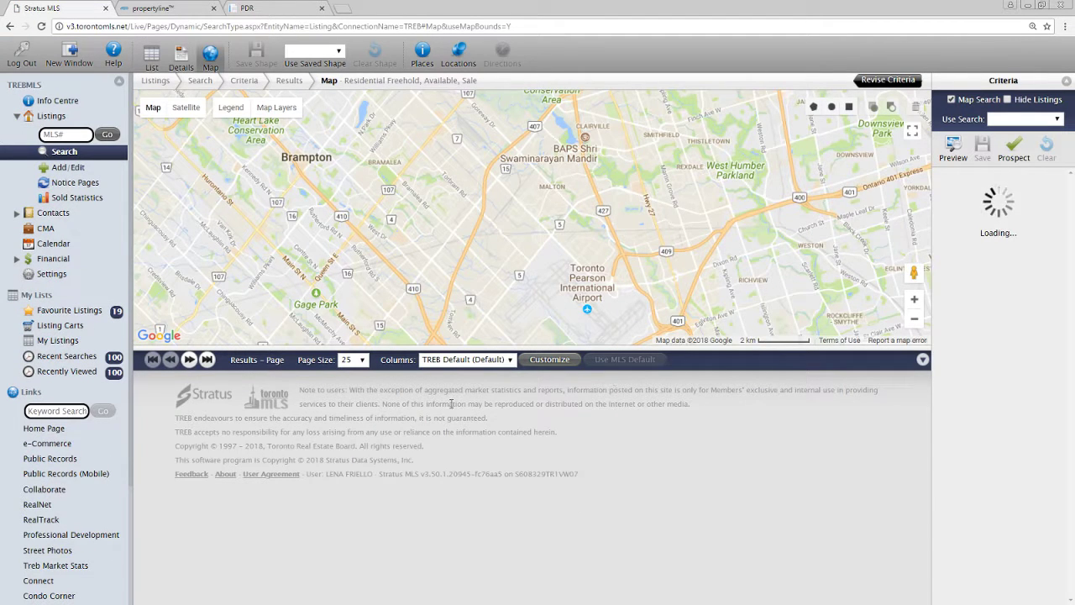
pyautogui.scroll(1, 342, 219)
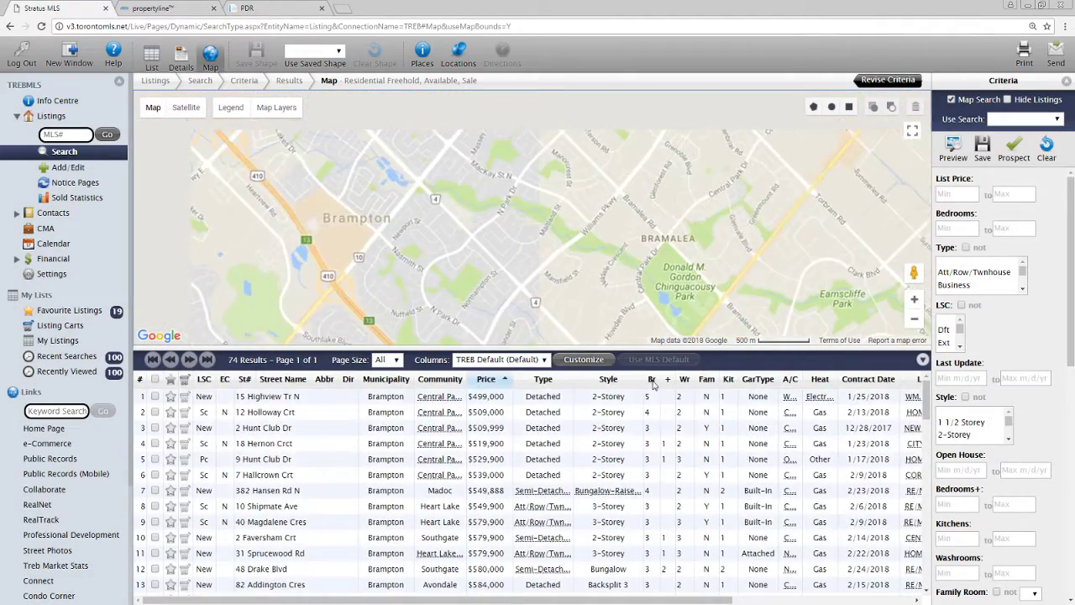
pyautogui.moveTo(501, 131); pyautogui.dragTo(632, 233)
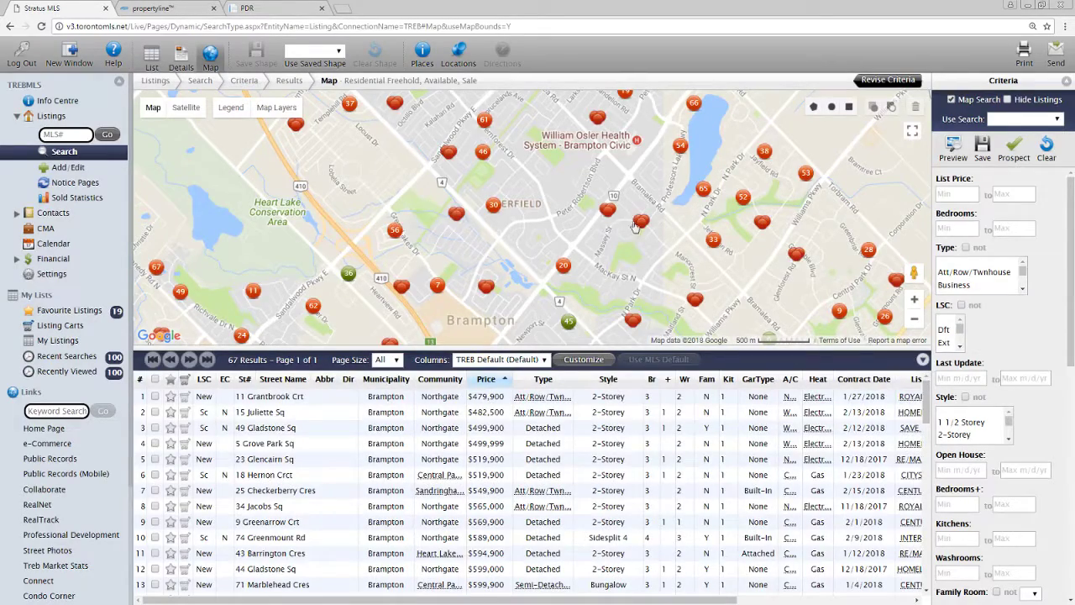
pyautogui.moveTo(644, 255); pyautogui.dragTo(732, 313)
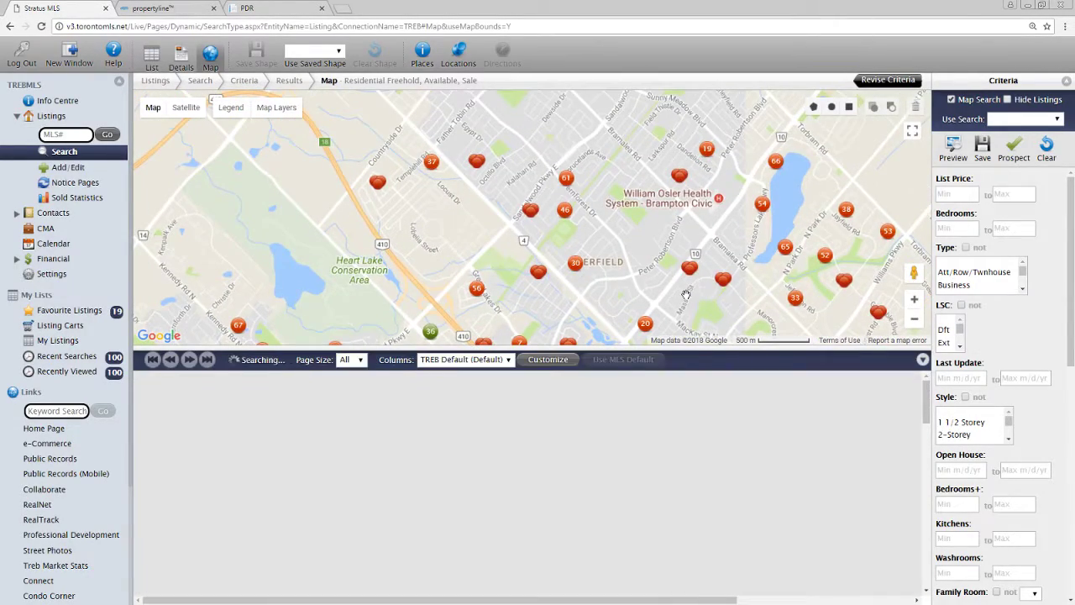
pyautogui.moveTo(602, 283); pyautogui.dragTo(517, 206)
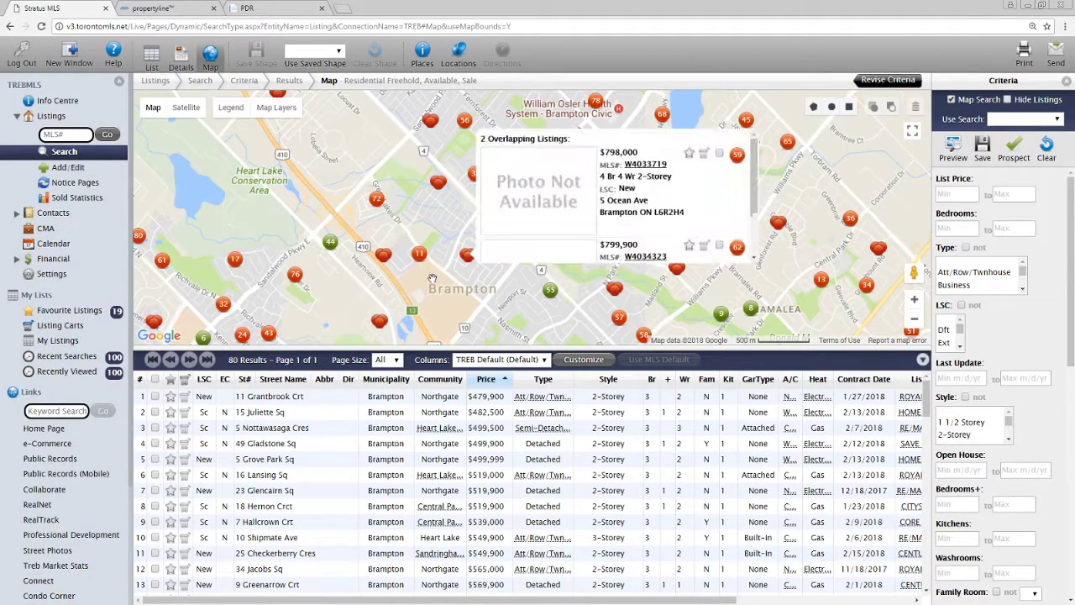
pyautogui.moveTo(435, 281); pyautogui.dragTo(455, 245)
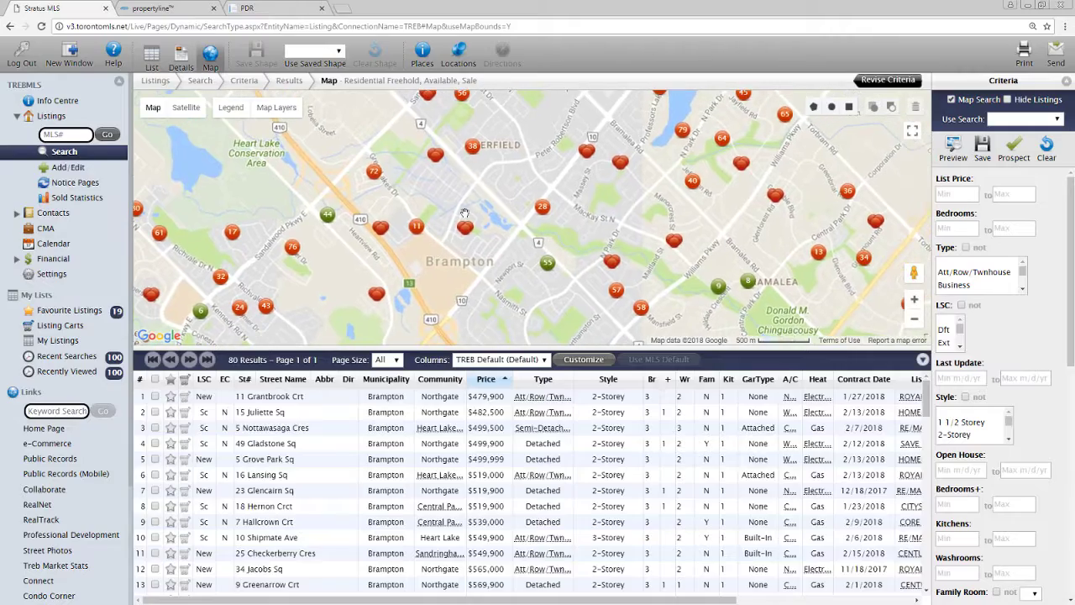
pyautogui.moveTo(567, 115); pyautogui.dragTo(530, 155)
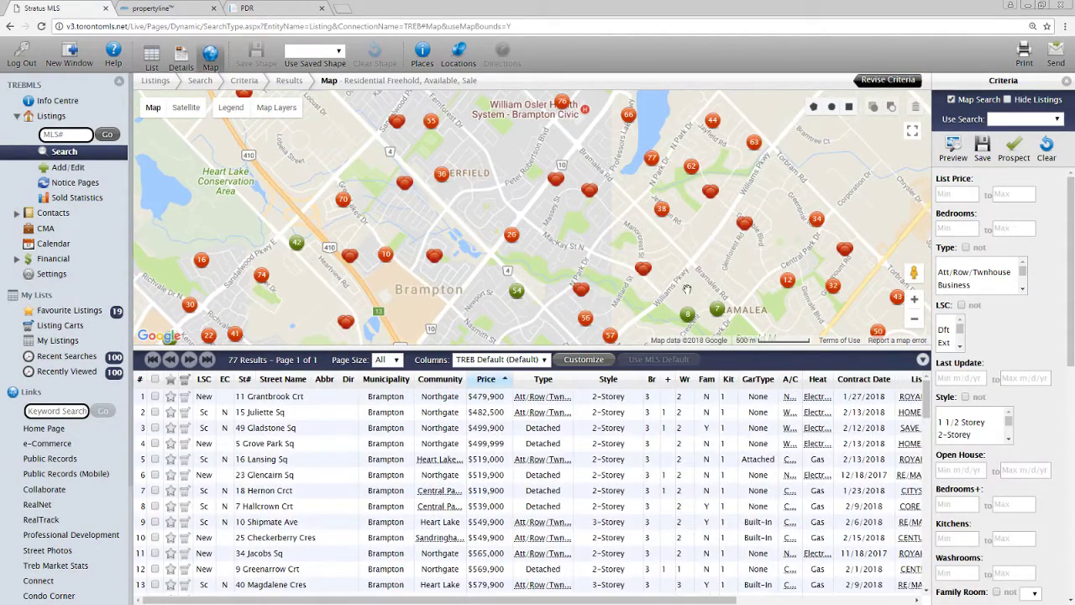
pyautogui.moveTo(638, 276); pyautogui.dragTo(657, 183)
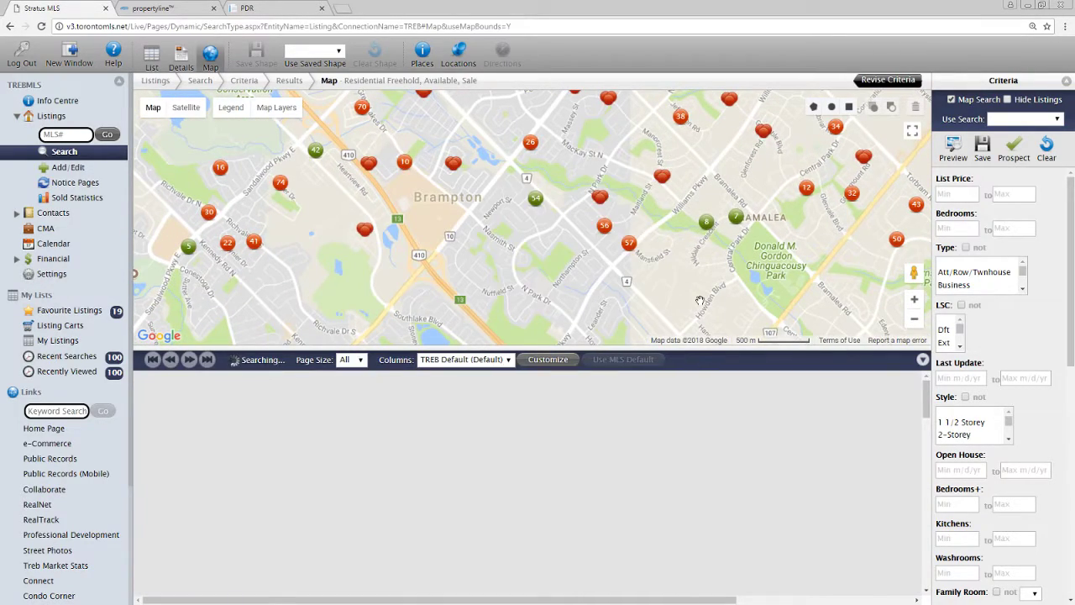
pyautogui.moveTo(635, 283)
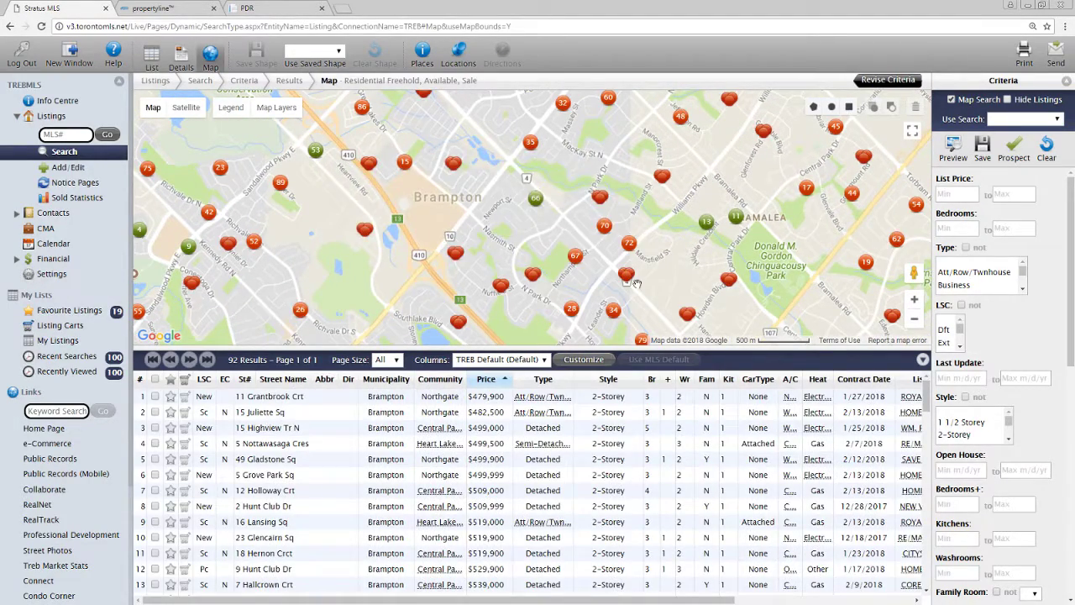
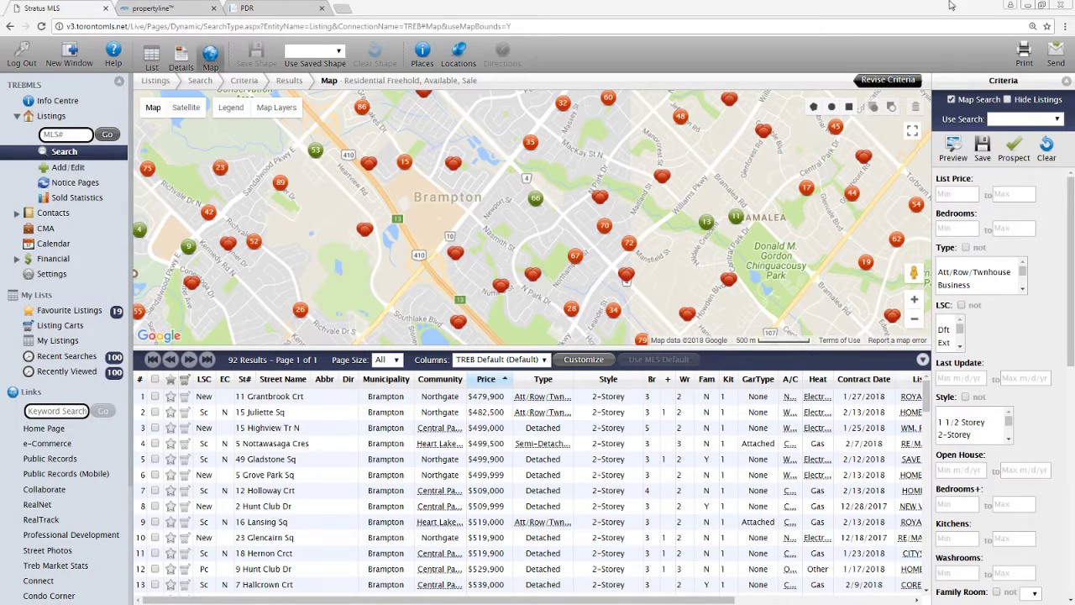
# Make the map taller and pan it north toward William Osler Health System, widening results to 132.
pyautogui.click(765, 132)
pyautogui.click(815, 109)
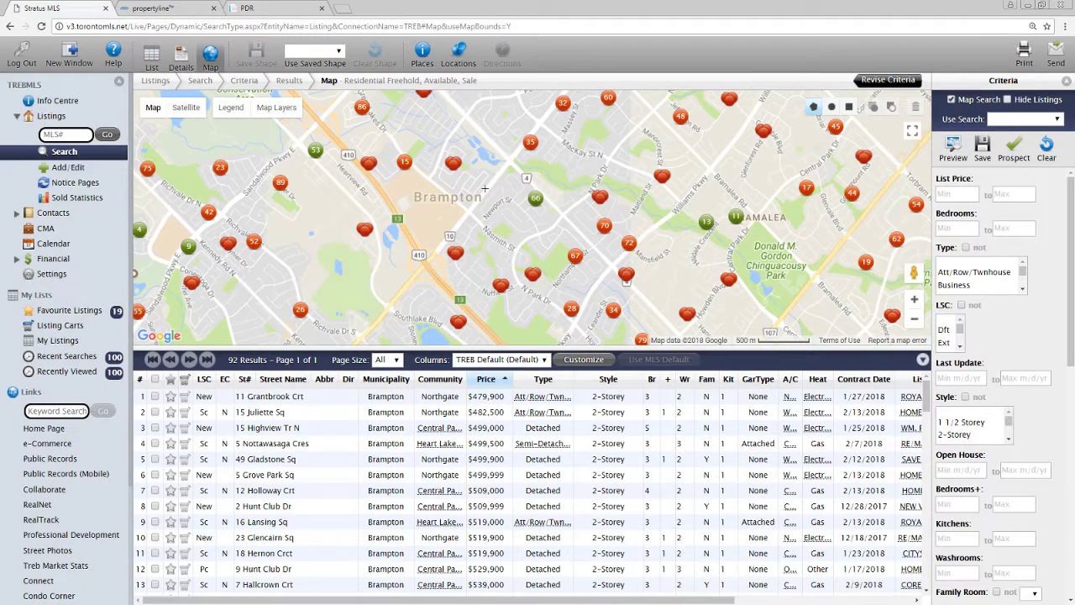
pyautogui.scroll(1, 504, 145)
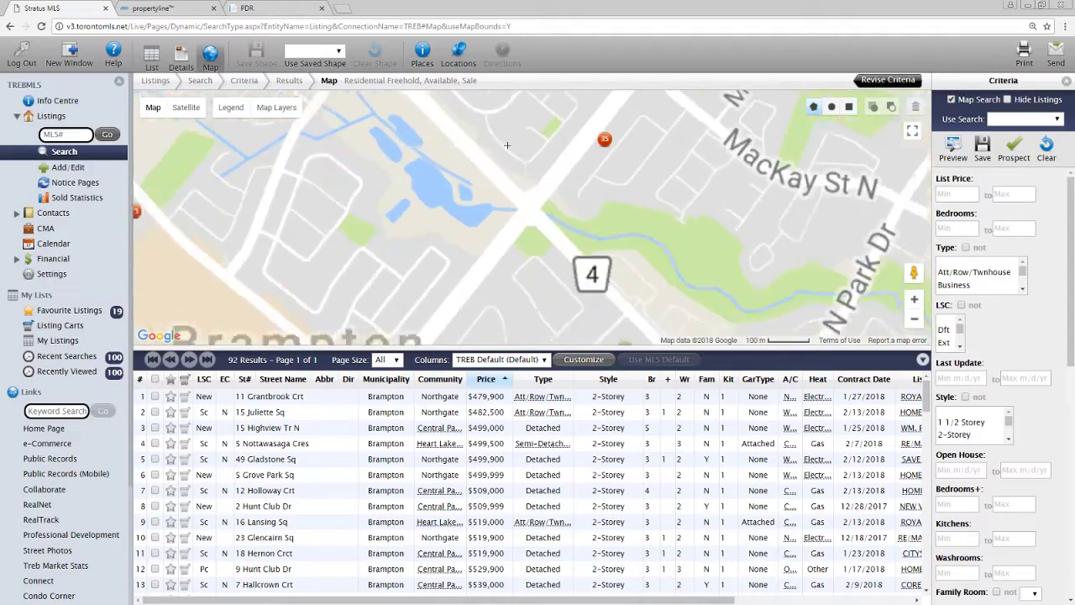
pyautogui.scroll(-1, 507, 144)
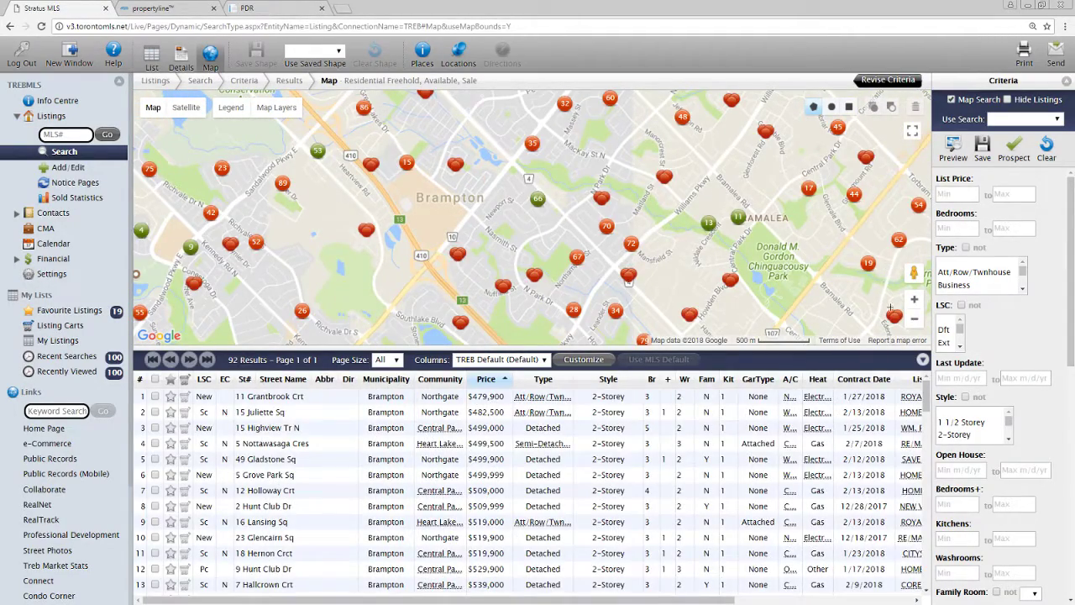
pyautogui.moveTo(764, 349); pyautogui.dragTo(765, 492)
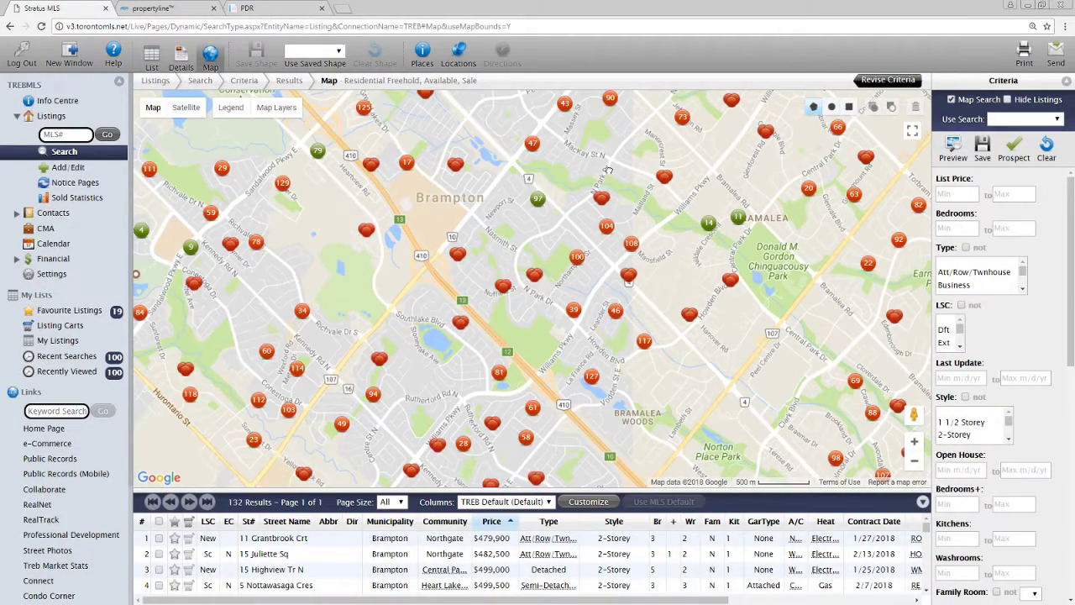
pyautogui.moveTo(636, 193)
pyautogui.mouseDown()
pyautogui.moveTo(621, 336)
pyautogui.moveTo(585, 403)
pyautogui.mouseUp()
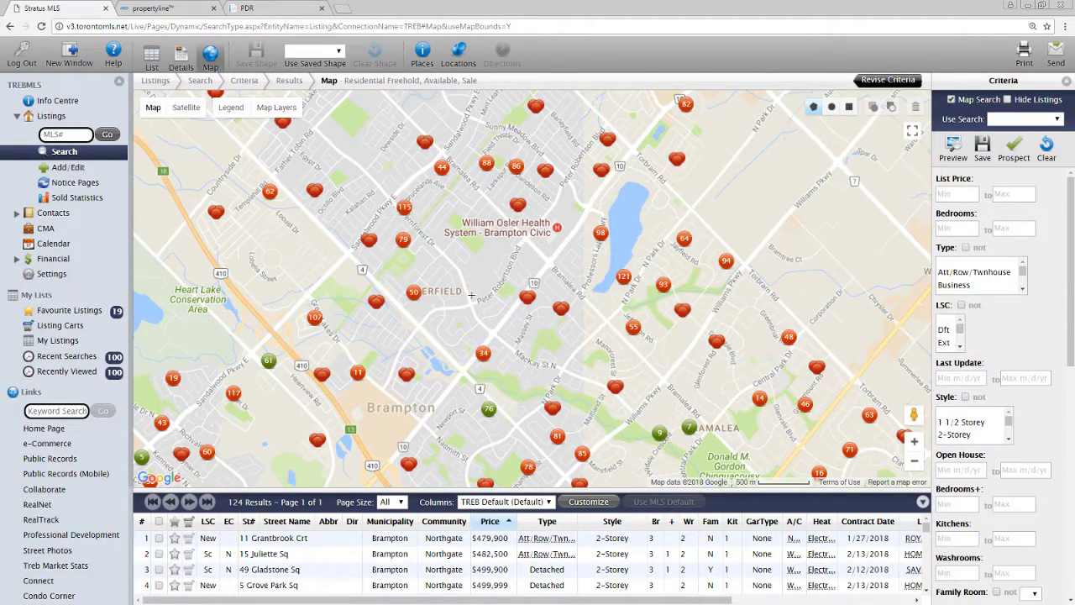
# Delete the stray shape drawn on the map and drag the splitter down to enlarge the map.
pyautogui.click(417, 328)
pyautogui.click(507, 260)
pyautogui.click(418, 327)
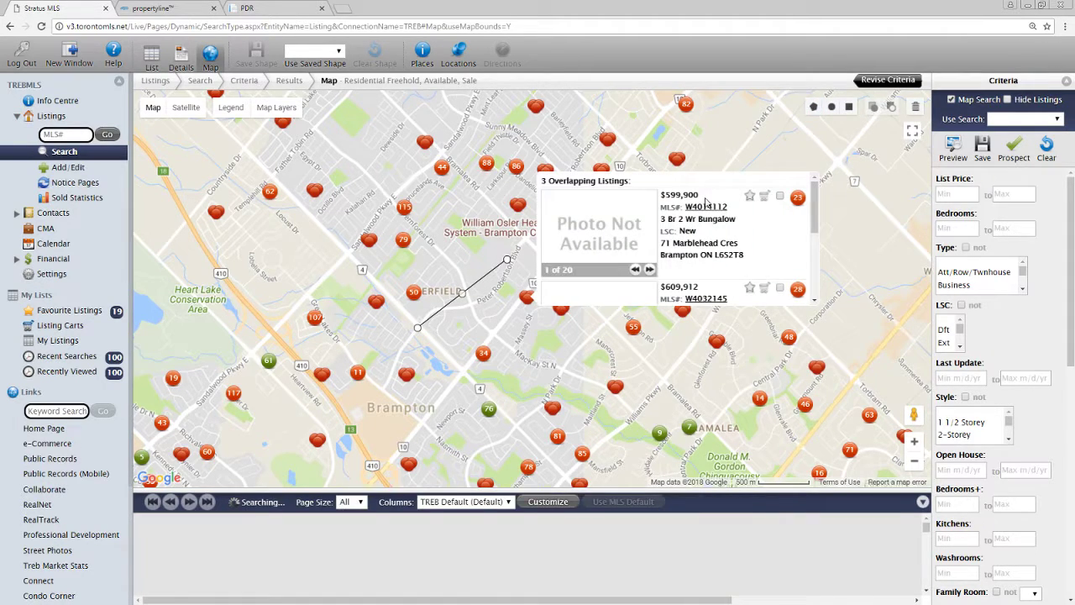
pyautogui.click(916, 107)
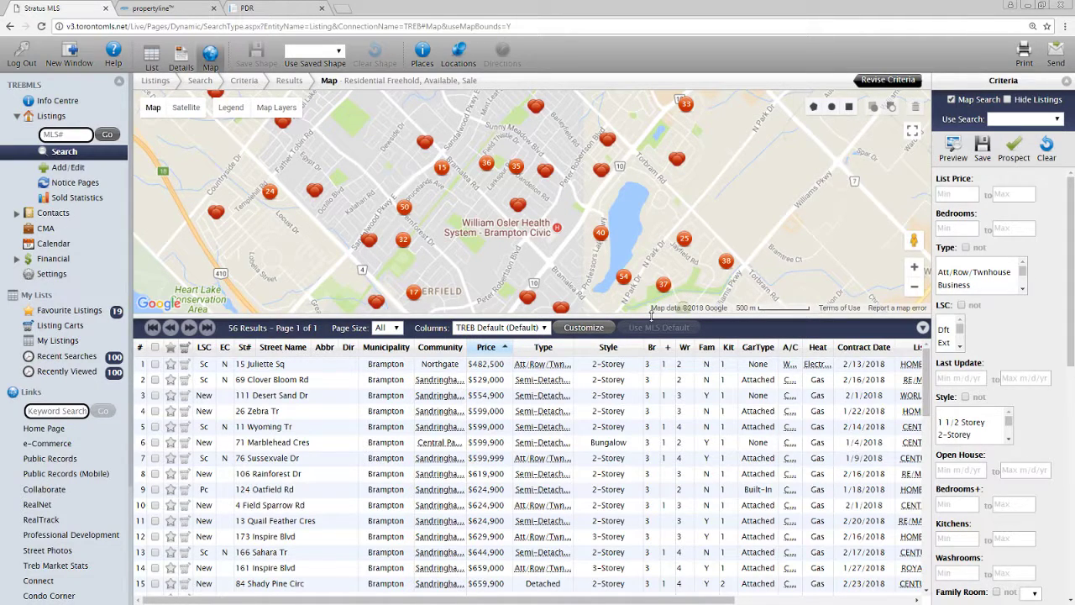
pyautogui.moveTo(651, 316); pyautogui.dragTo(622, 510)
pyautogui.moveTo(619, 522); pyautogui.dragTo(622, 559)
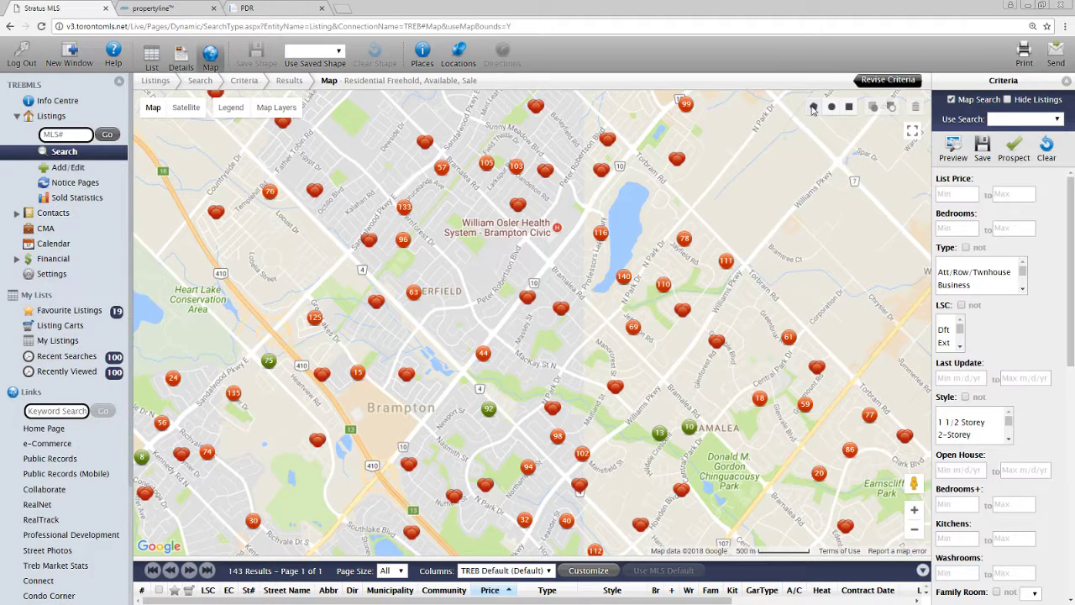
# Draw a four-cornered search area from Deerfield past William Osler Health System to Bramalea, leaving 13 listings.
pyautogui.click(812, 108)
pyautogui.click(418, 326)
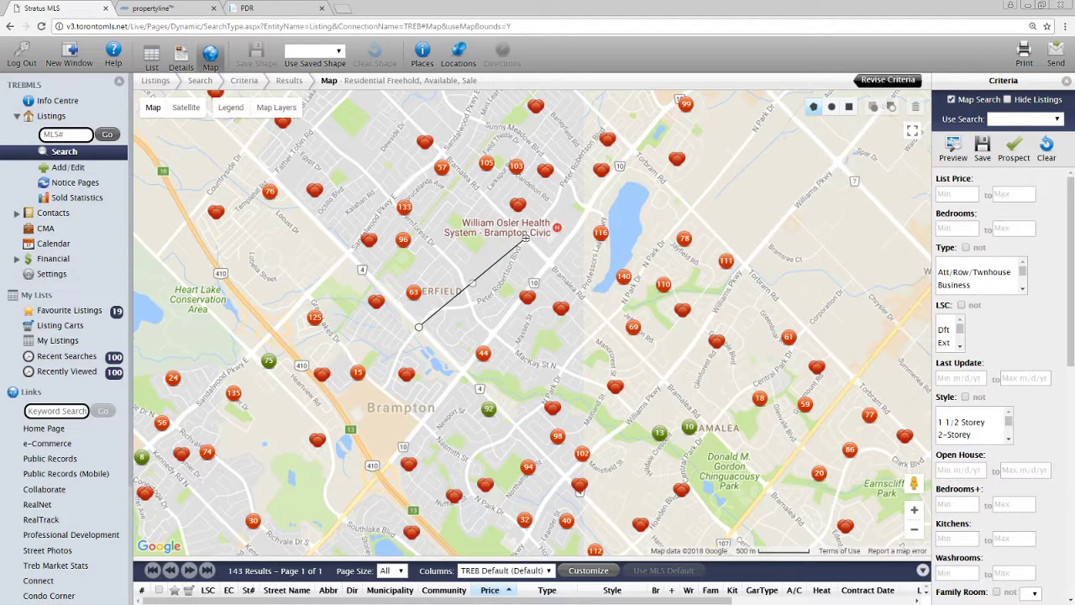
pyautogui.click(526, 239)
pyautogui.click(663, 380)
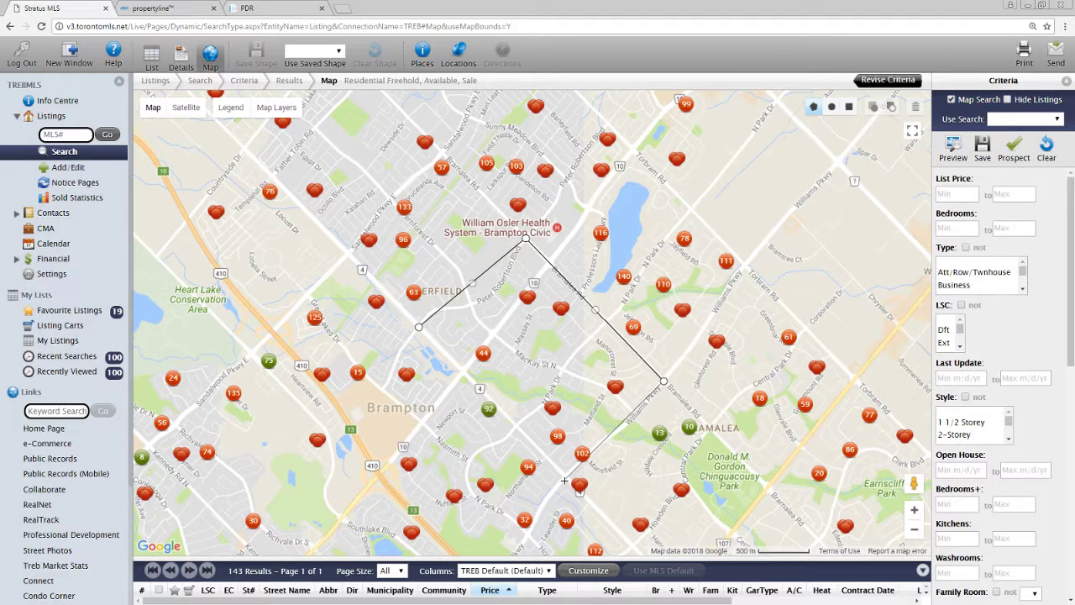
pyautogui.click(565, 478)
pyautogui.click(419, 328)
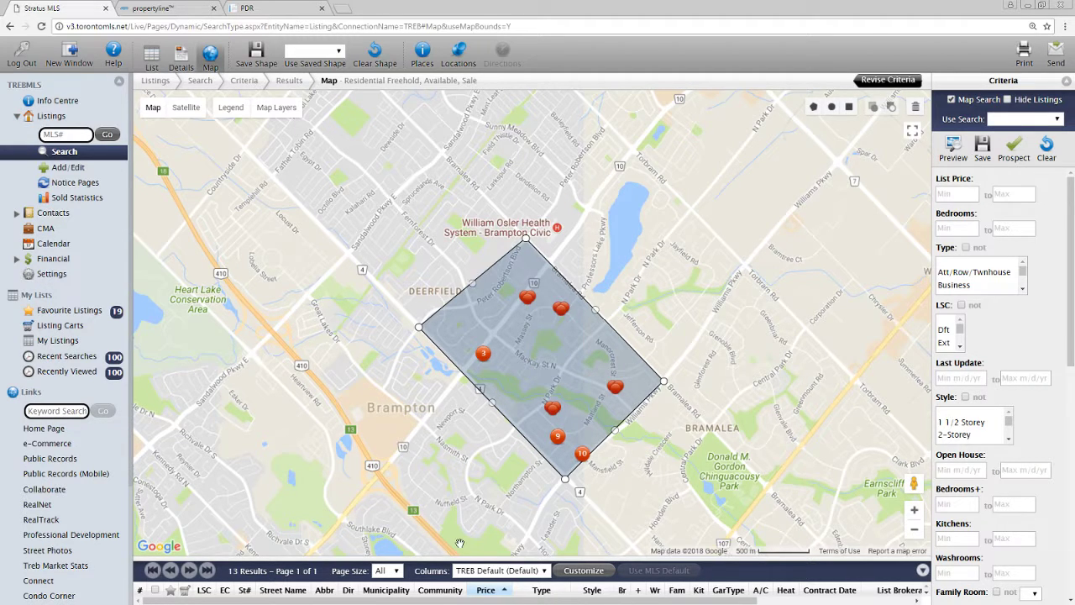
# Set List Price Max to 700000 and expand the results list to show the 6 remaining listings.
pyautogui.click(1011, 194)
pyautogui.write('700')
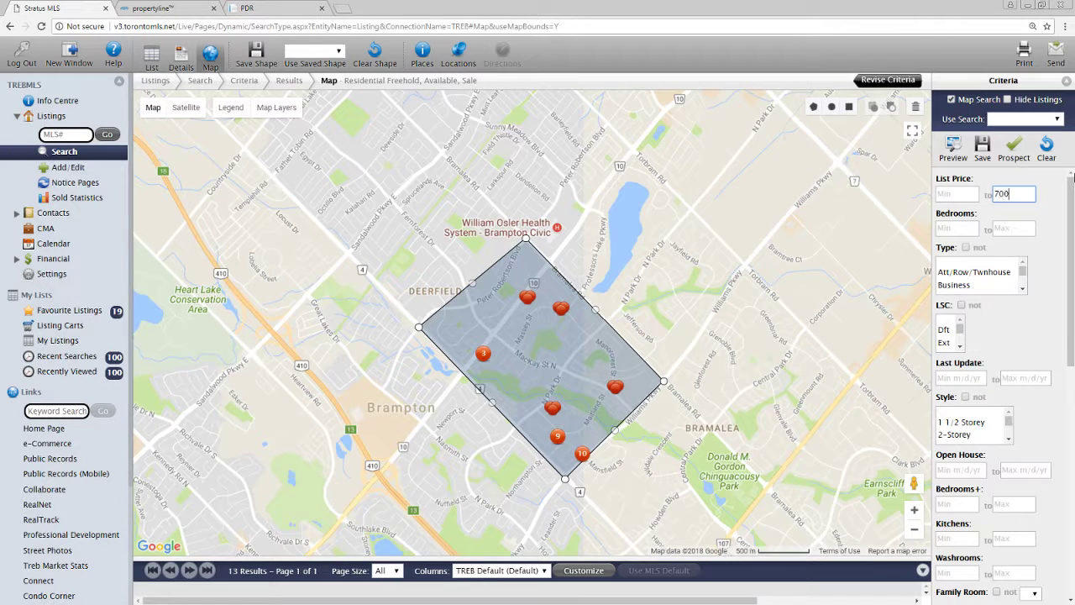
pyautogui.write('000')
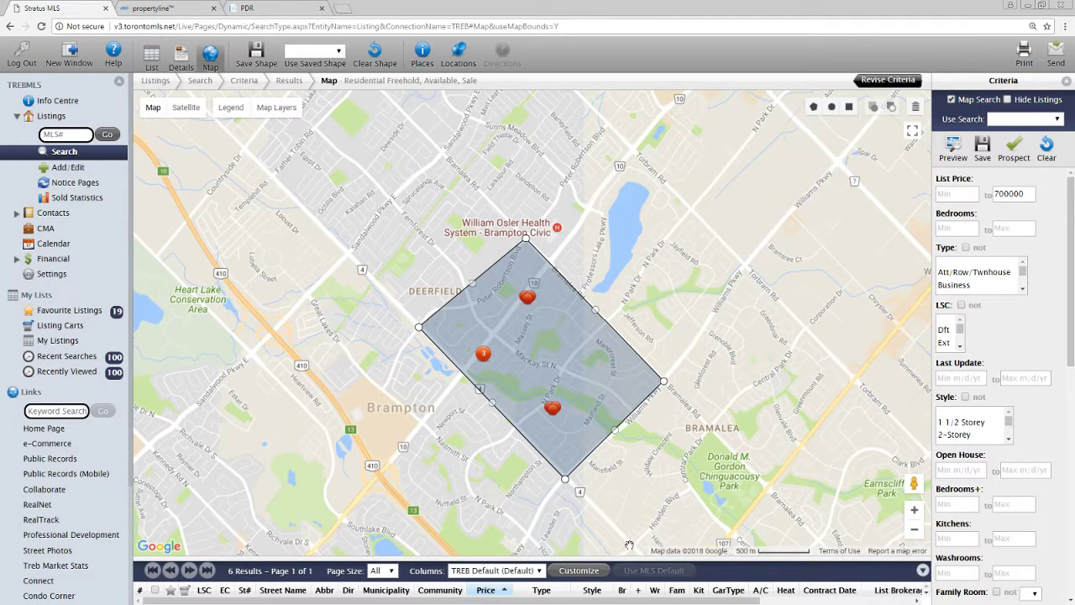
pyautogui.moveTo(649, 557); pyautogui.dragTo(679, 442)
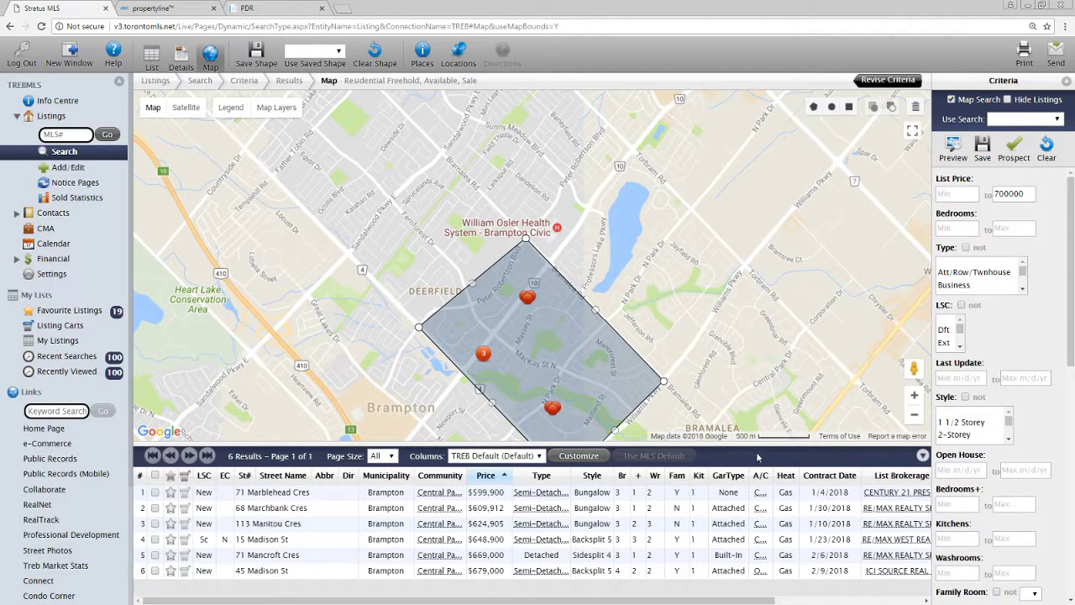
pyautogui.doubleClick(490, 558)
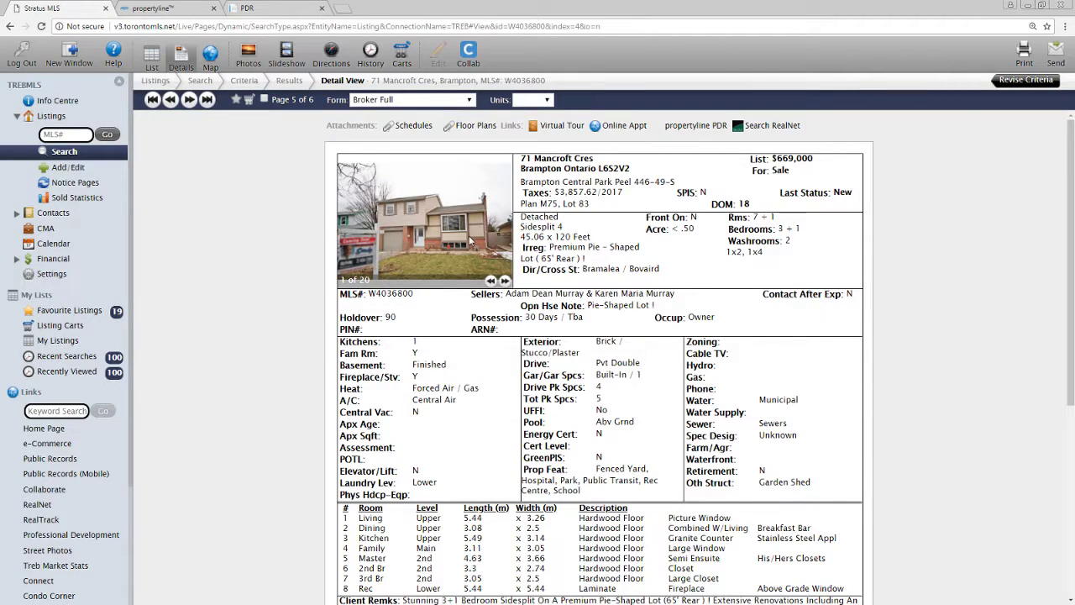
pyautogui.click(287, 81)
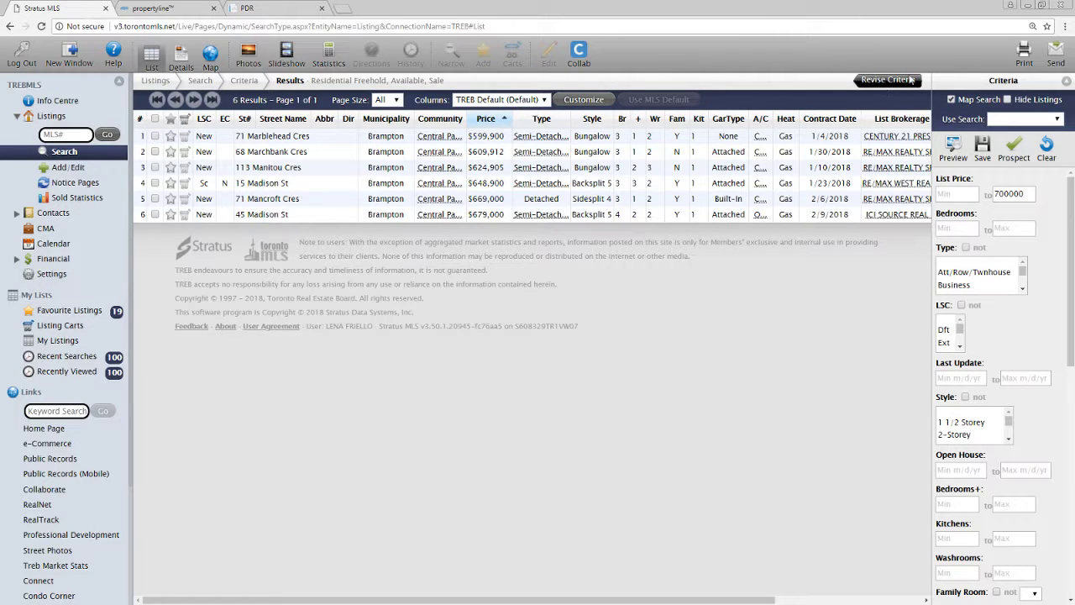
# Start a send form for the 6 listings, enter the client's e-mail as recipient and try sending.
pyautogui.click(1056, 54)
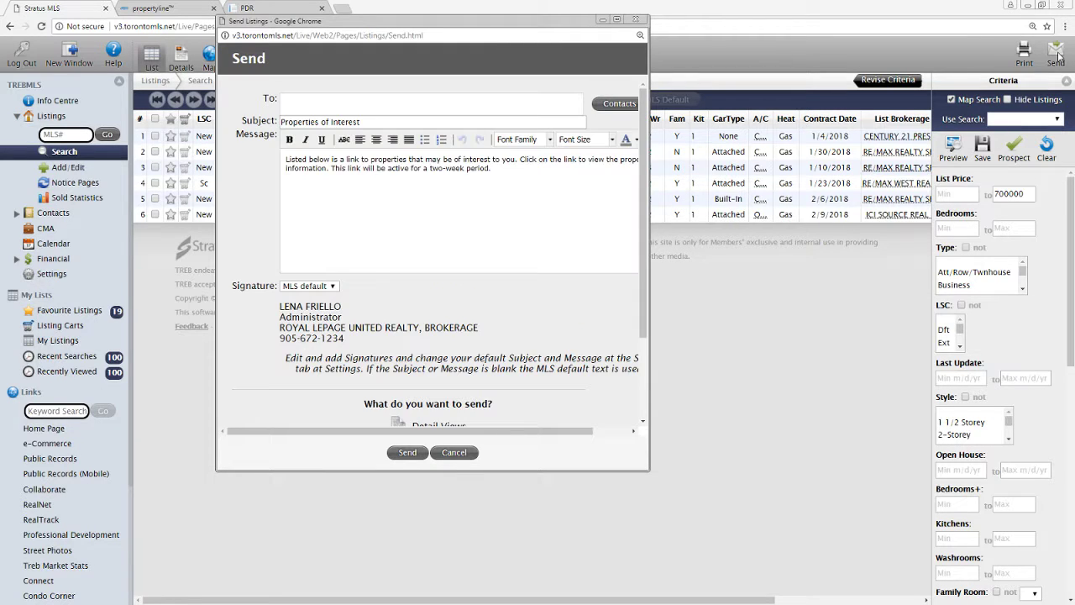
pyautogui.click(341, 103)
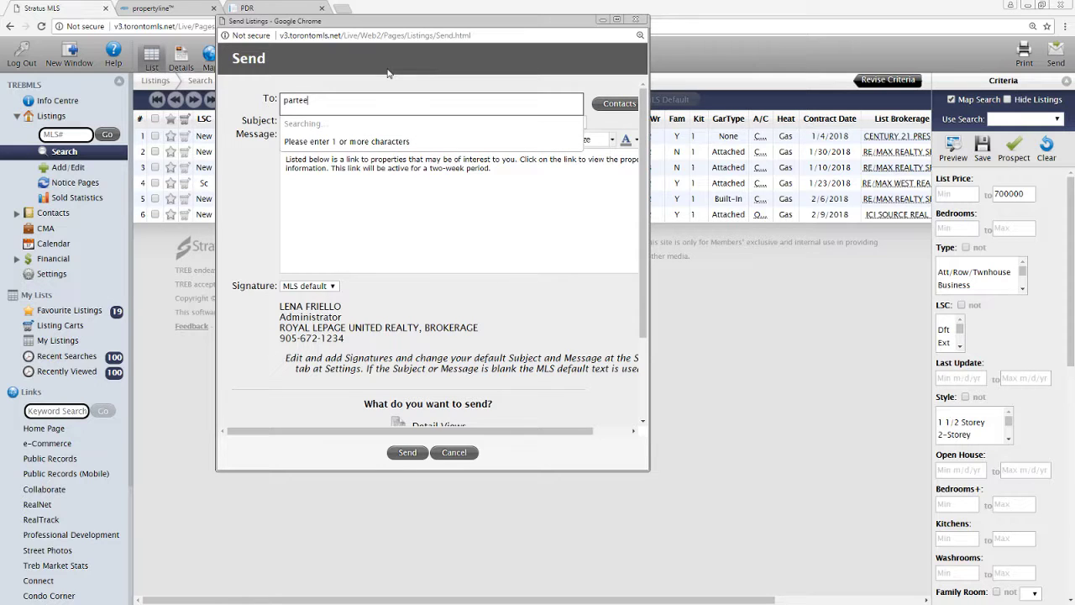
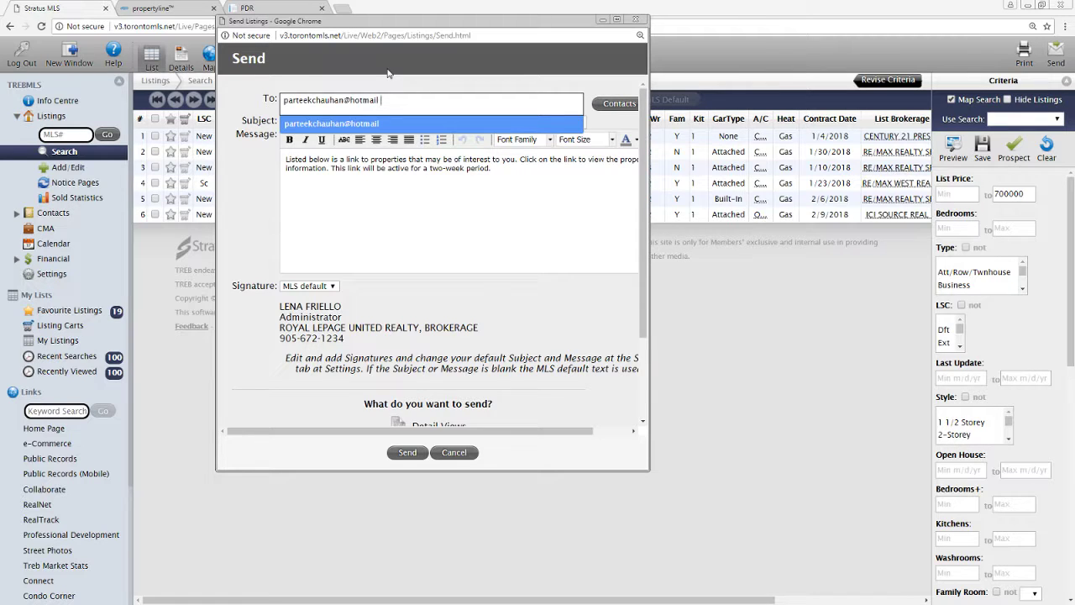
pyautogui.press('Return')
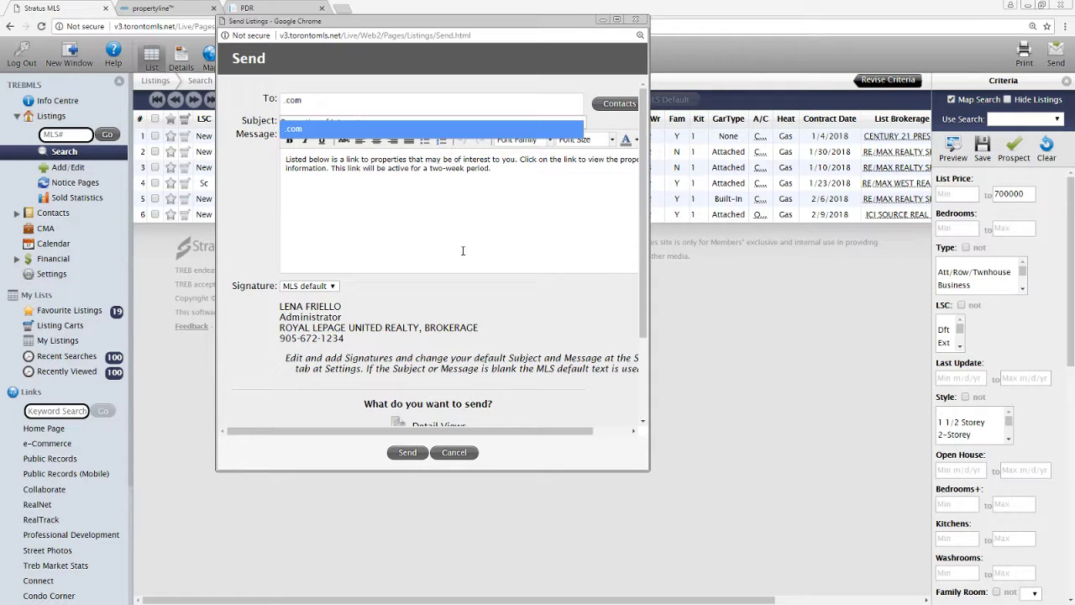
pyautogui.moveTo(643, 274); pyautogui.dragTo(643, 353)
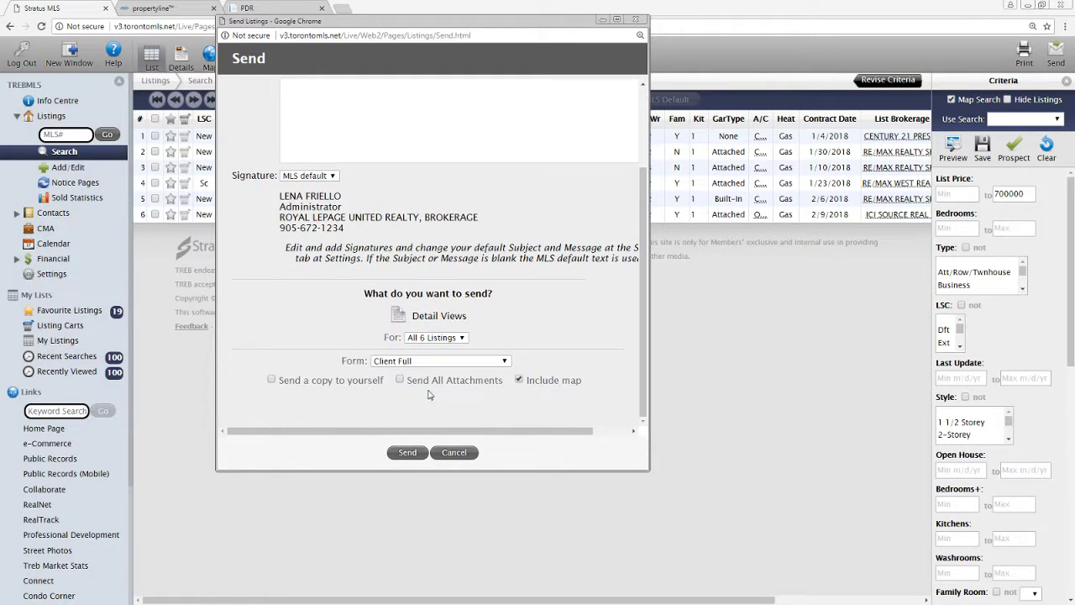
pyautogui.click(408, 449)
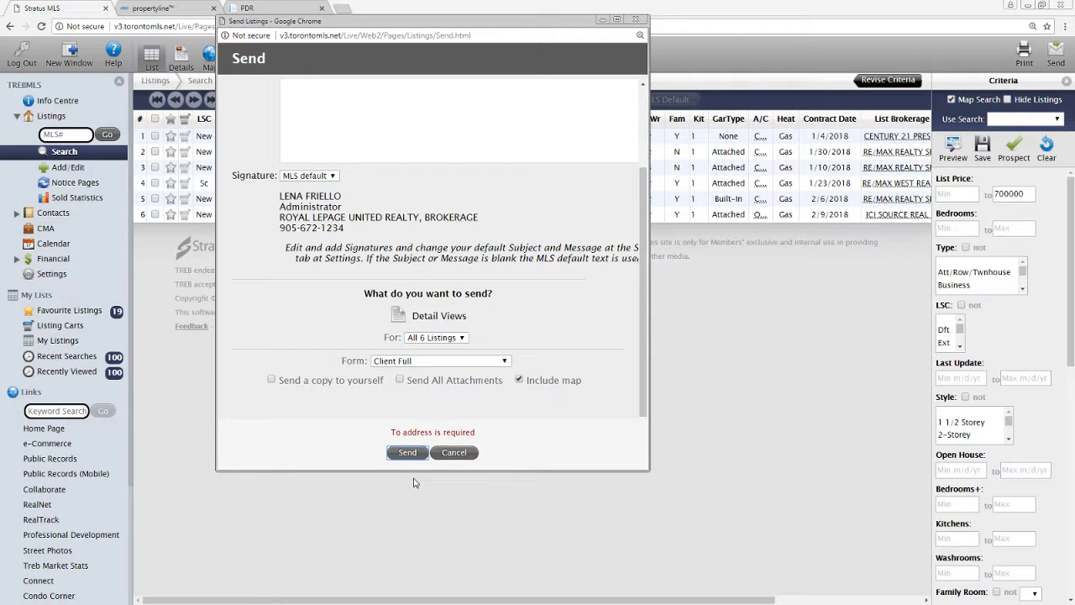
# Re-enter the client's e-mail address in the To field after the required-address error.
pyautogui.scroll(3, 387, 252)
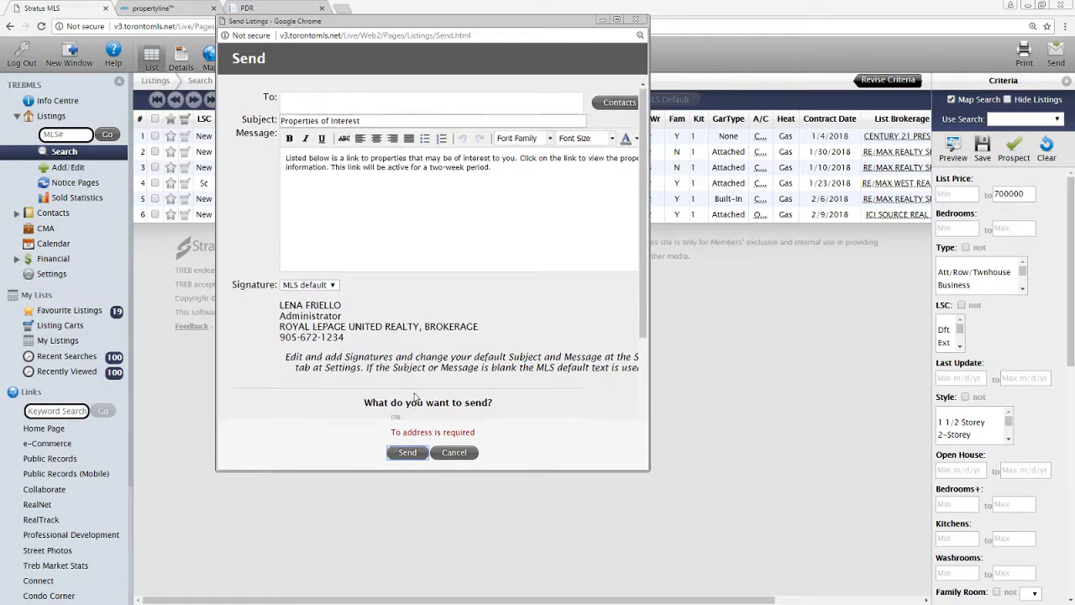
pyautogui.click(352, 103)
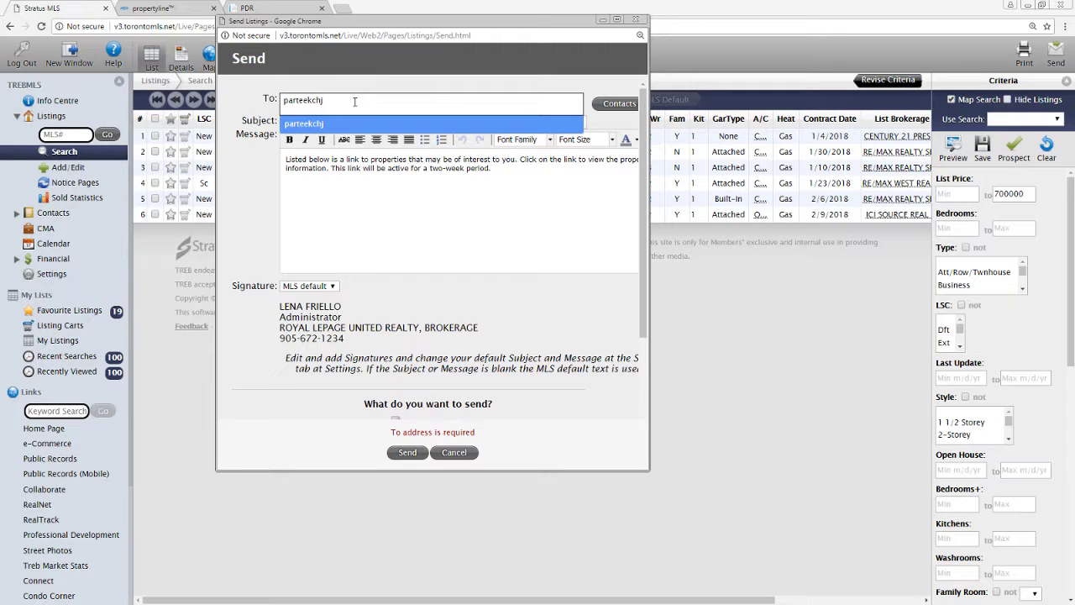
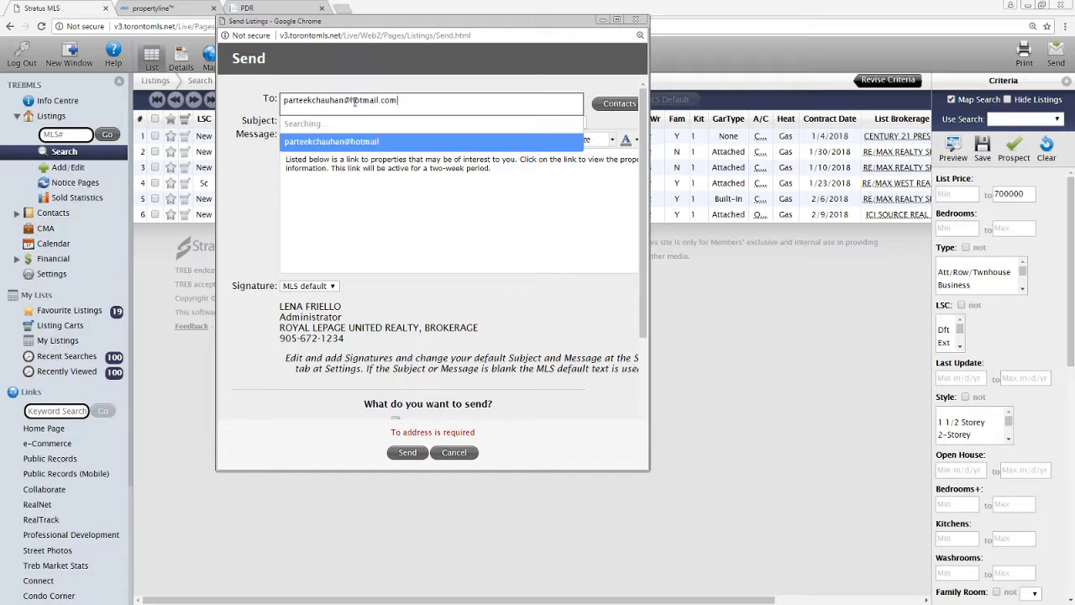
# Send the listings e-mail, then reopen the form, check layouts keeping Client Full, and cancel.
pyautogui.click(408, 452)
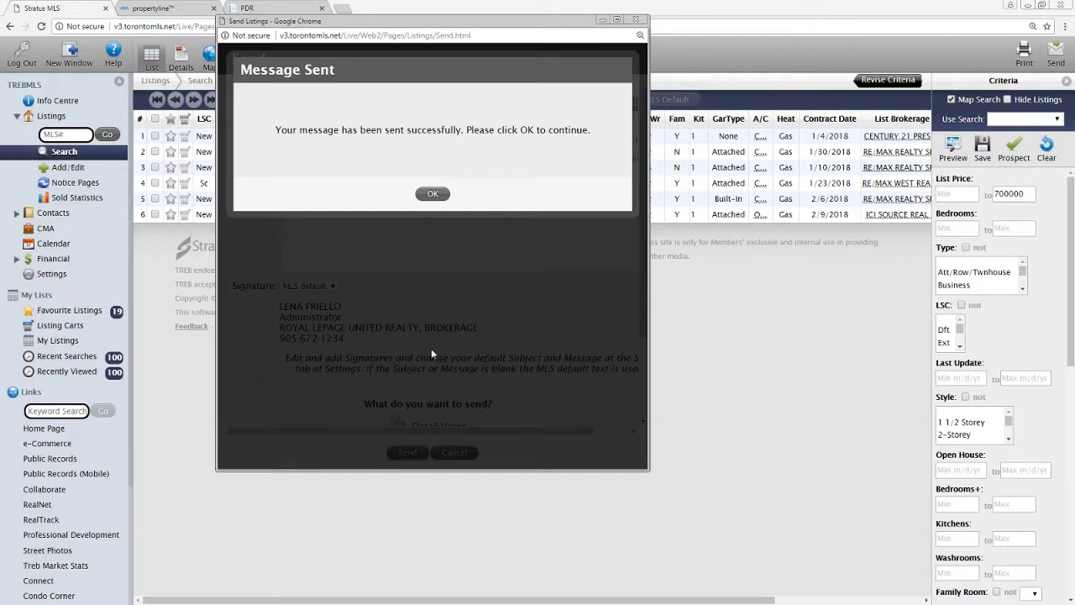
pyautogui.click(432, 194)
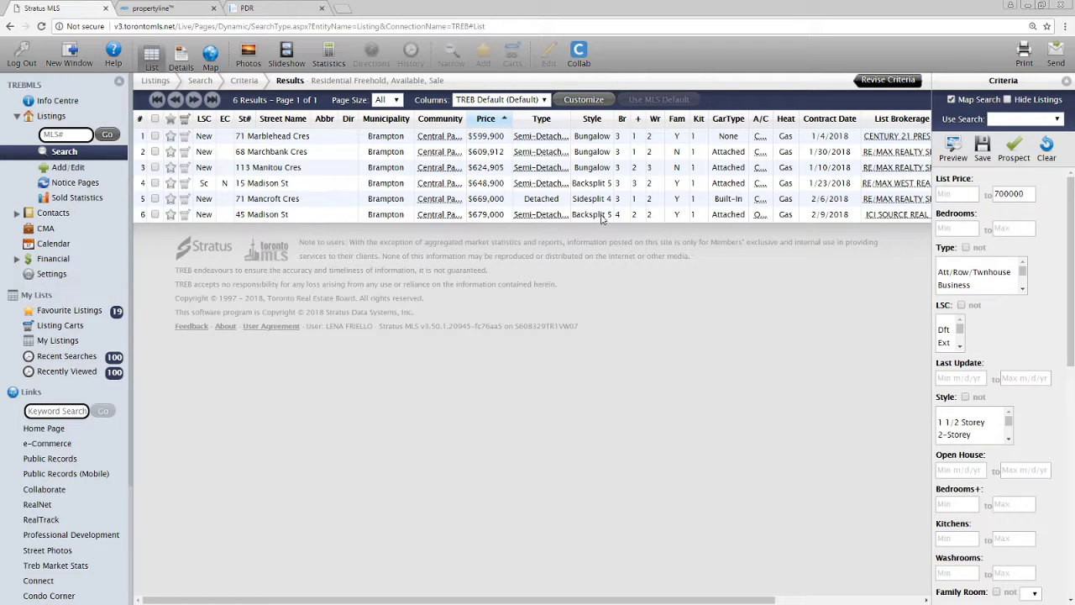
pyautogui.click(1055, 54)
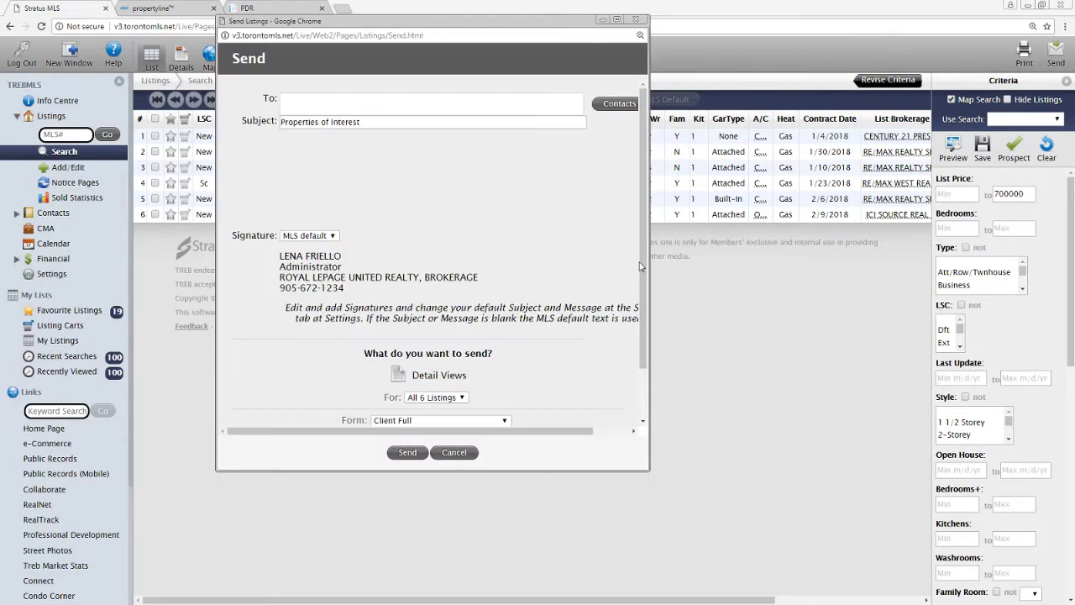
pyautogui.moveTo(644, 276); pyautogui.dragTo(644, 355)
pyautogui.click(470, 361)
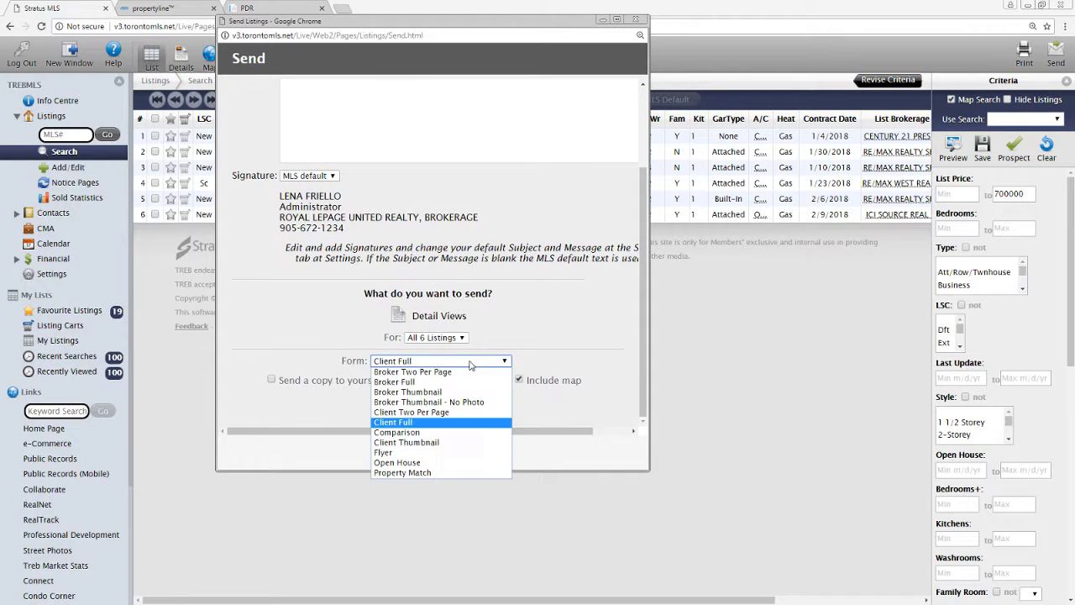
pyautogui.click(472, 361)
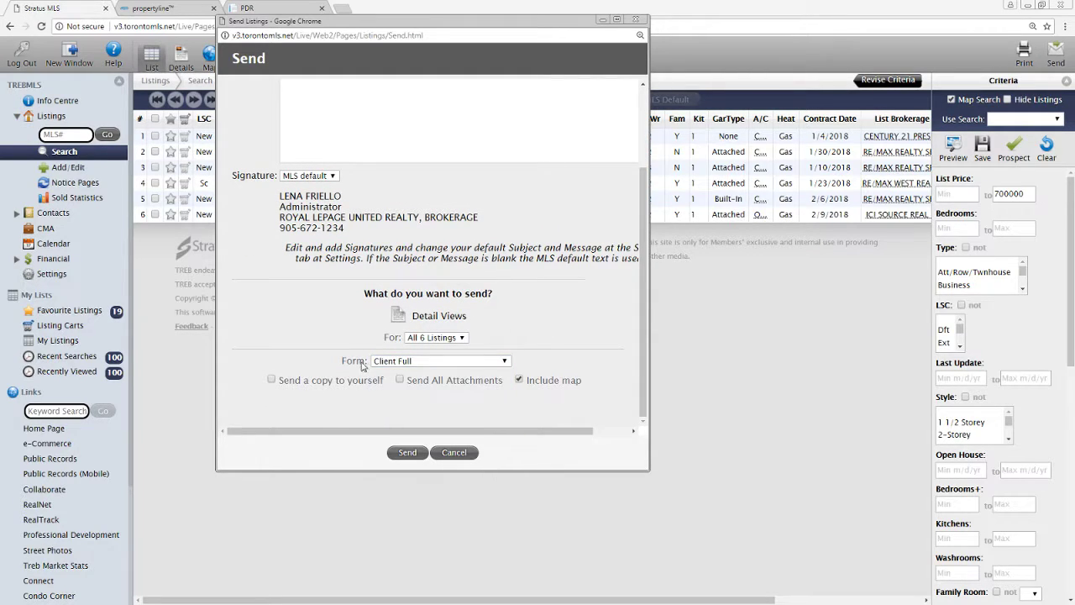
pyautogui.click(427, 363)
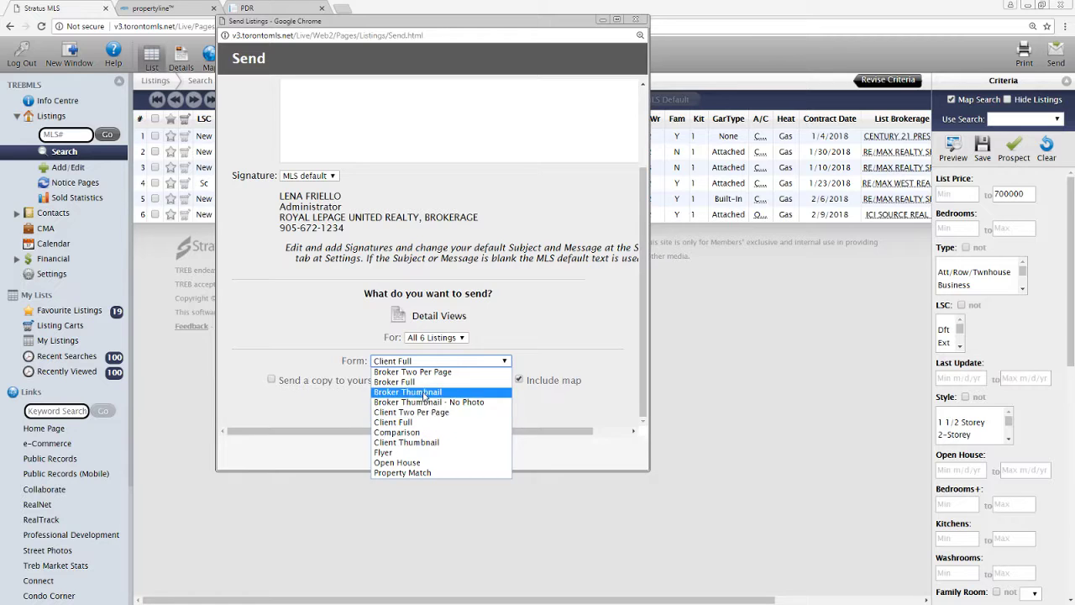
pyautogui.click(412, 422)
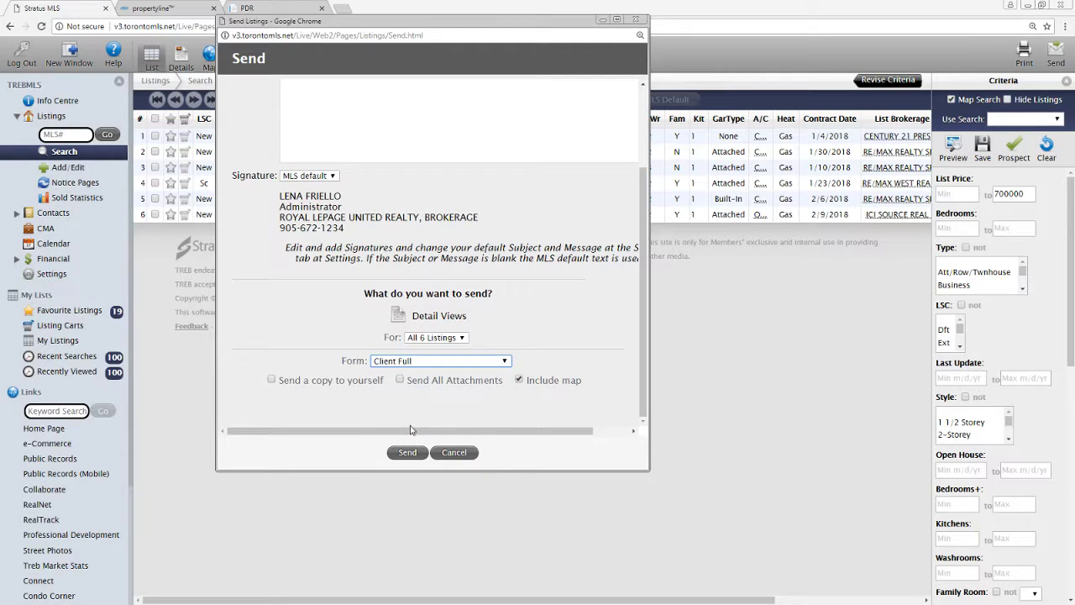
pyautogui.click(453, 452)
# Apply a 2-Storey Style filter, reset Style to any style, and return to the Listings search page.
pyautogui.rightClick(386, 346)
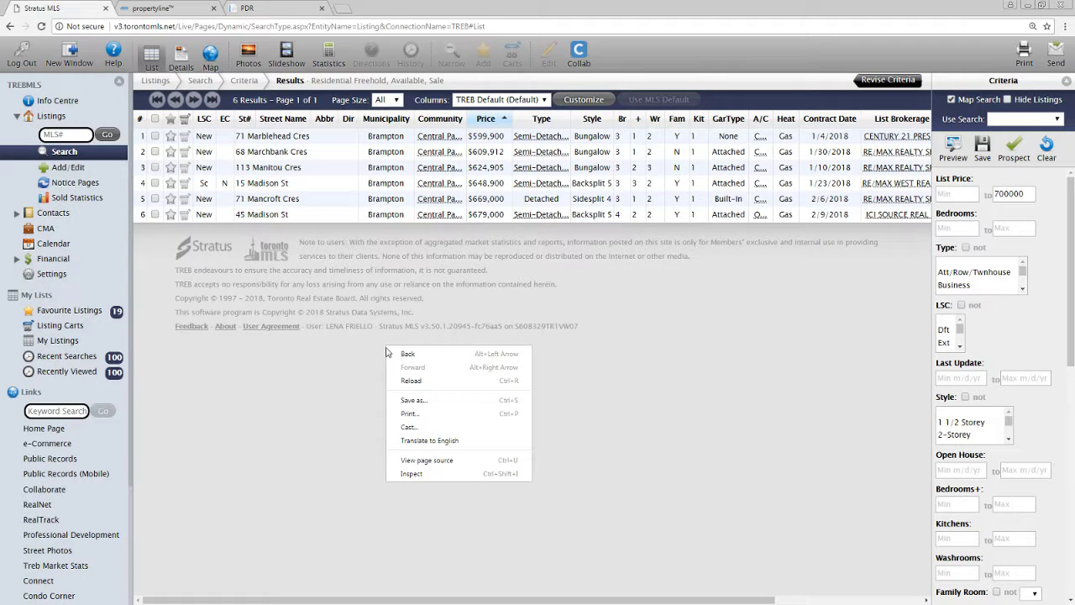
pyautogui.click(365, 344)
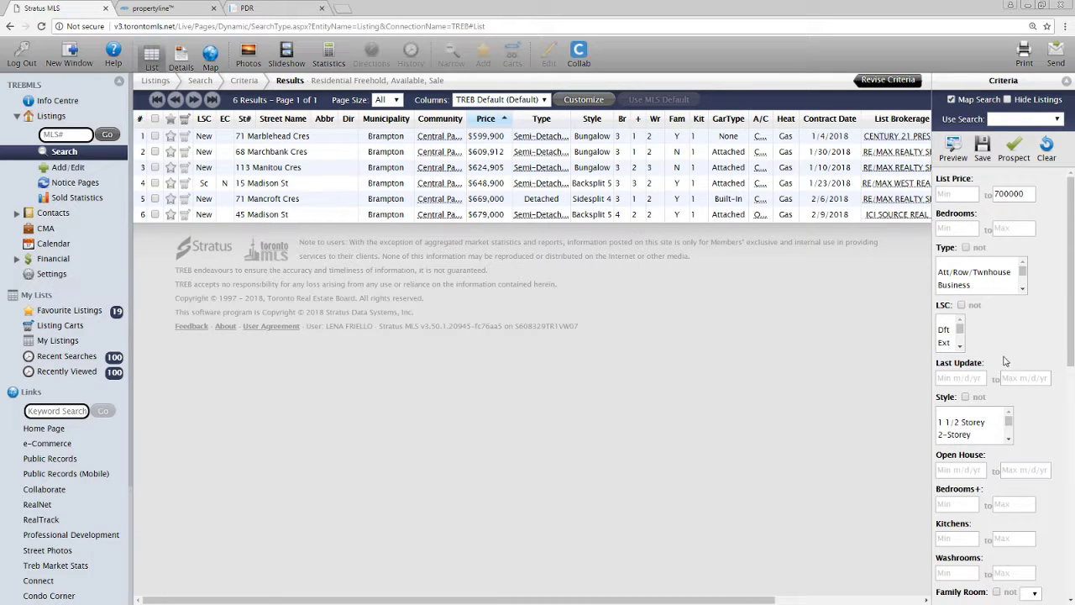
pyautogui.click(965, 437)
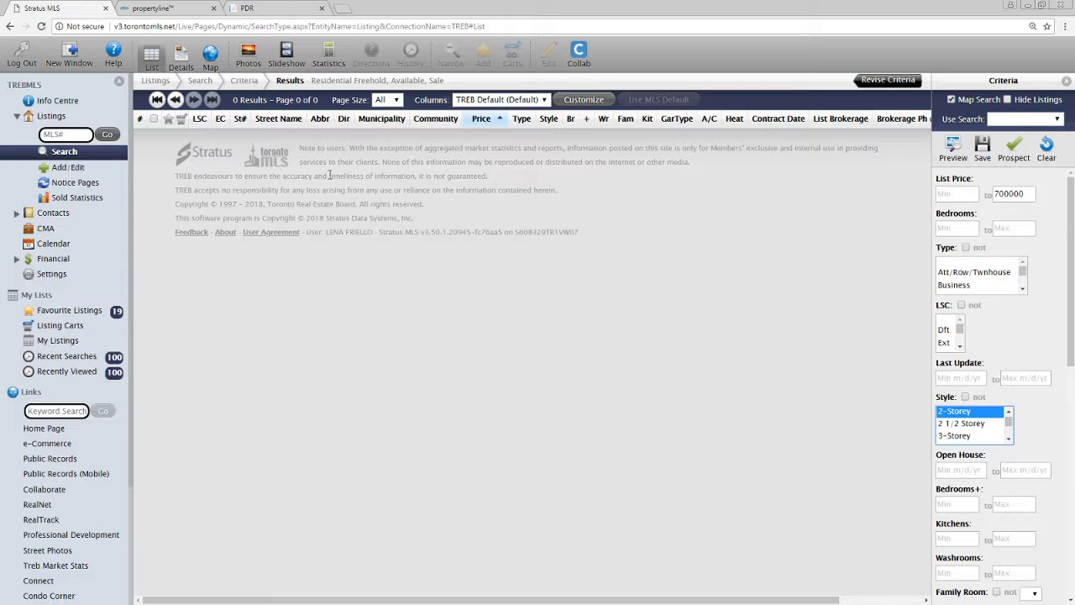
pyautogui.click(1009, 411)
pyautogui.click(1008, 411)
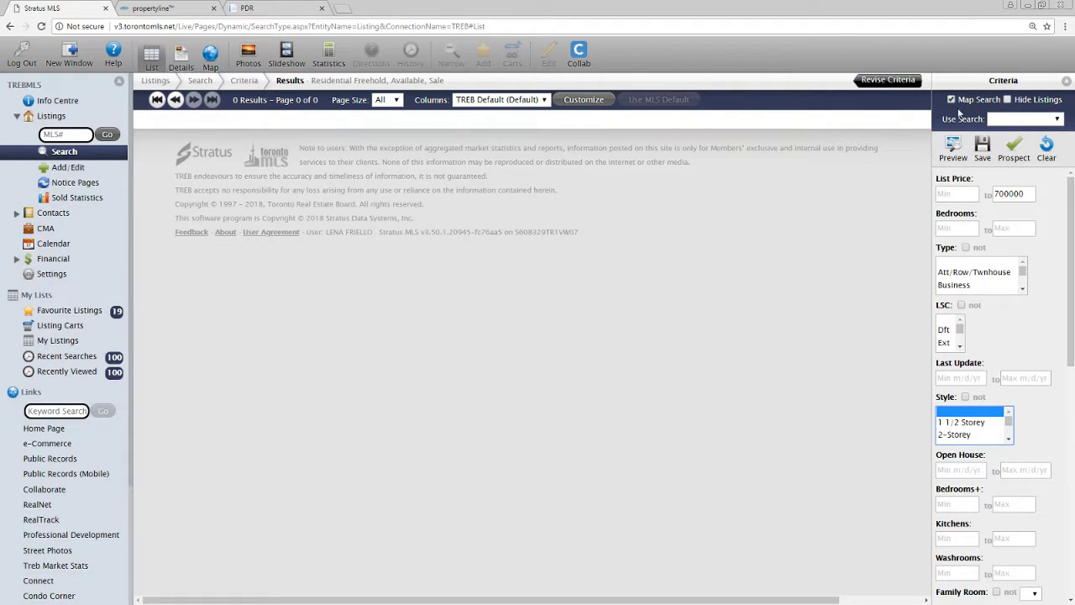
pyautogui.click(164, 84)
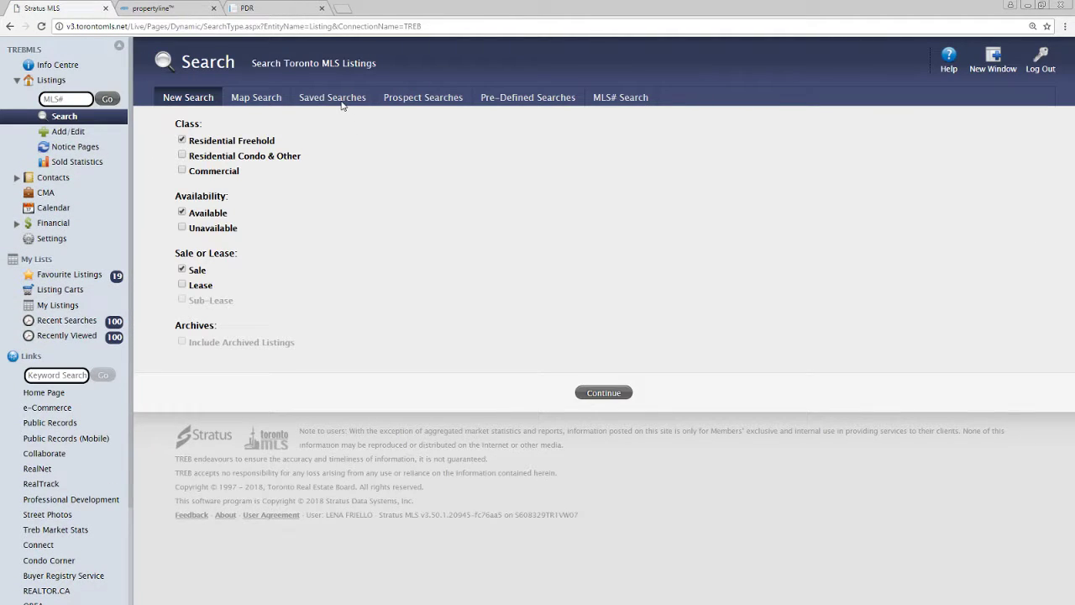
# Browse Saved Searches, then continue a new Residential Freehold search and click into the Area field.
pyautogui.click(341, 101)
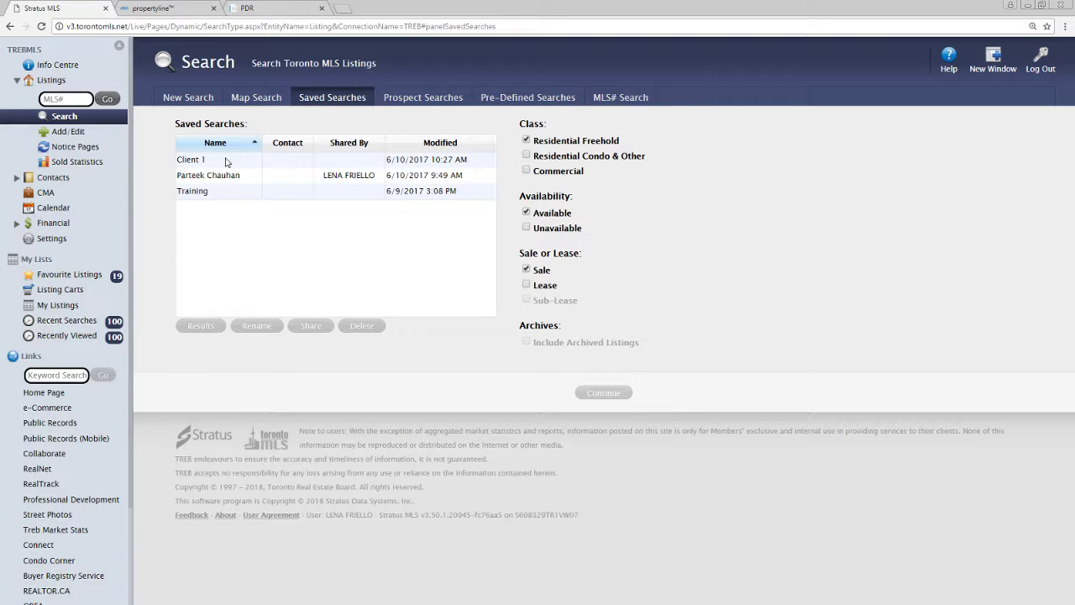
pyautogui.click(183, 98)
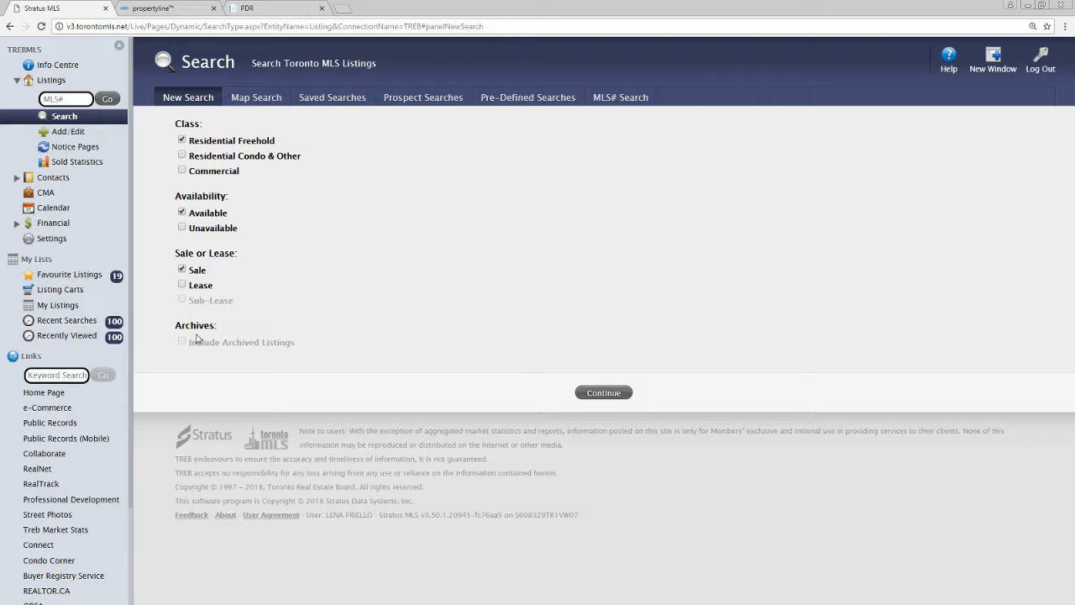
pyautogui.click(598, 392)
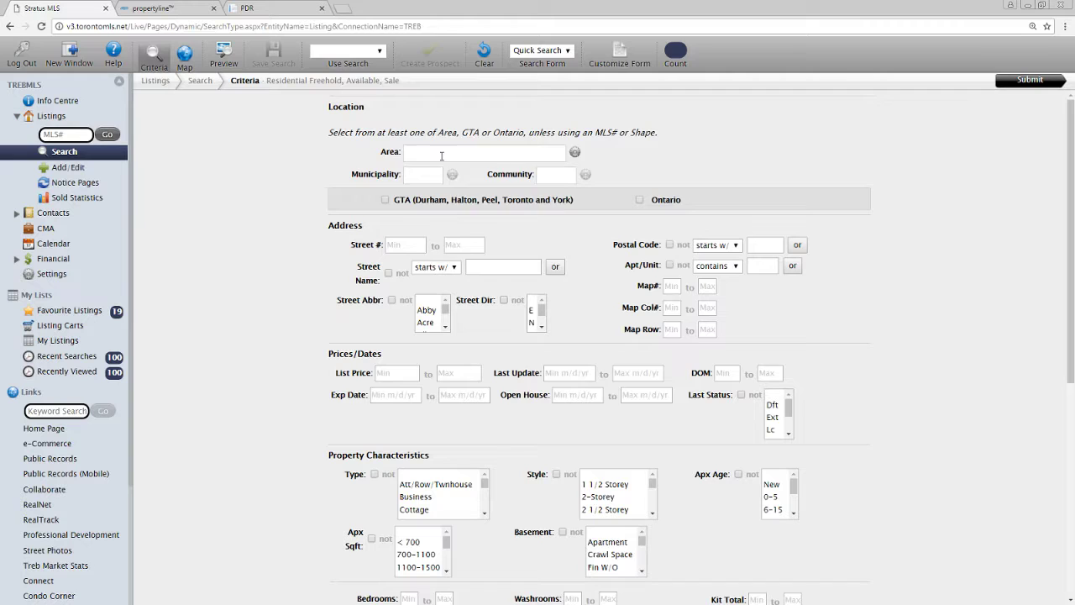
pyautogui.click(441, 156)
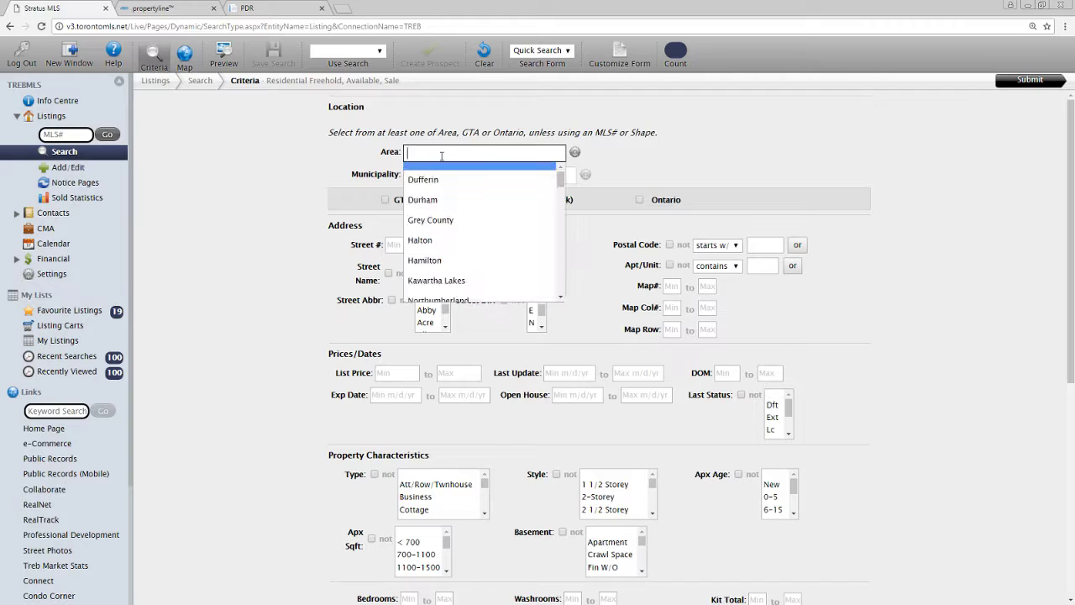
# Set Area to Peel and Municipality to Brampton, bringing the match count to 975 listings.
pyautogui.write('p')
pyautogui.press('BackSpace')
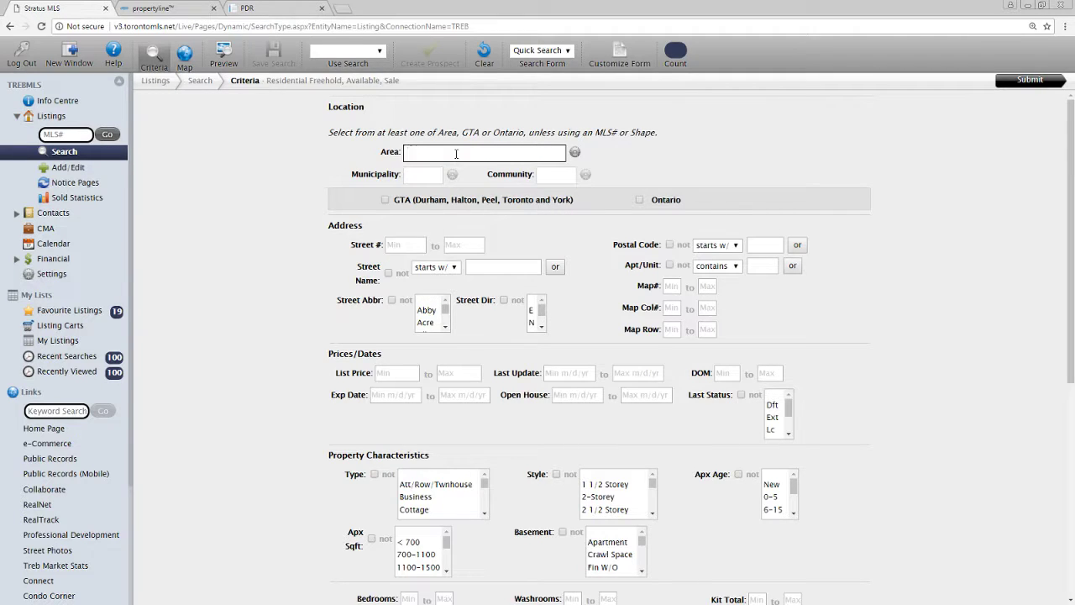
pyautogui.write('peel')
pyautogui.press('Return')
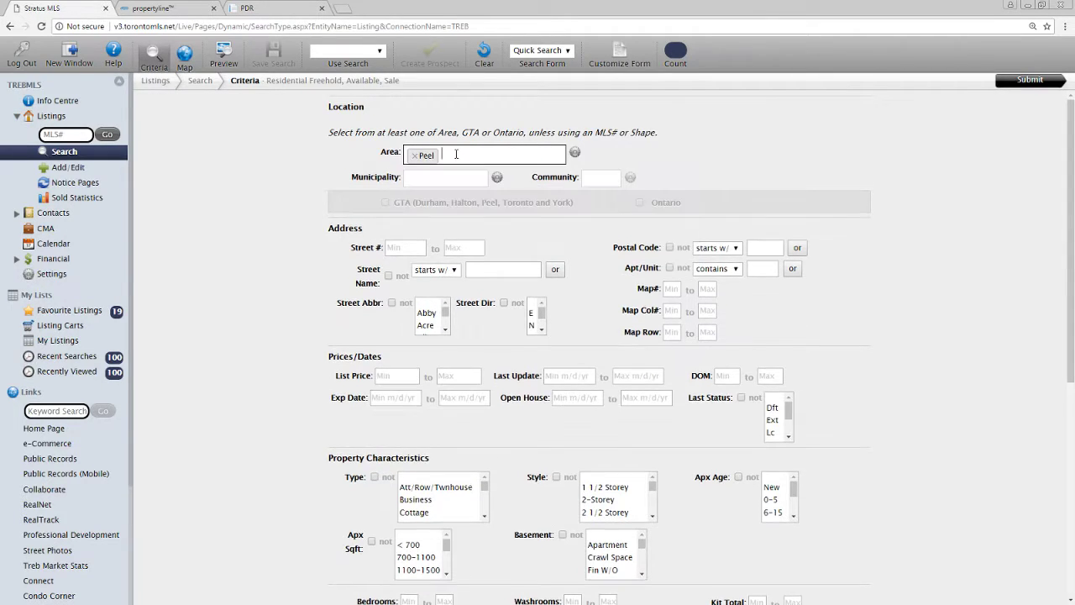
pyautogui.click(426, 181)
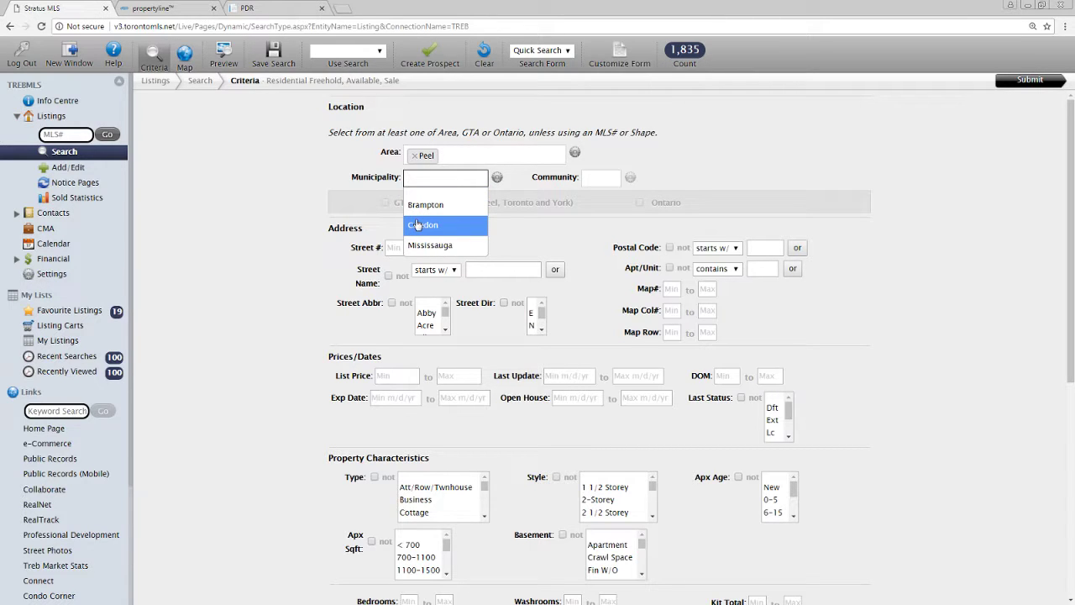
pyautogui.click(311, 173)
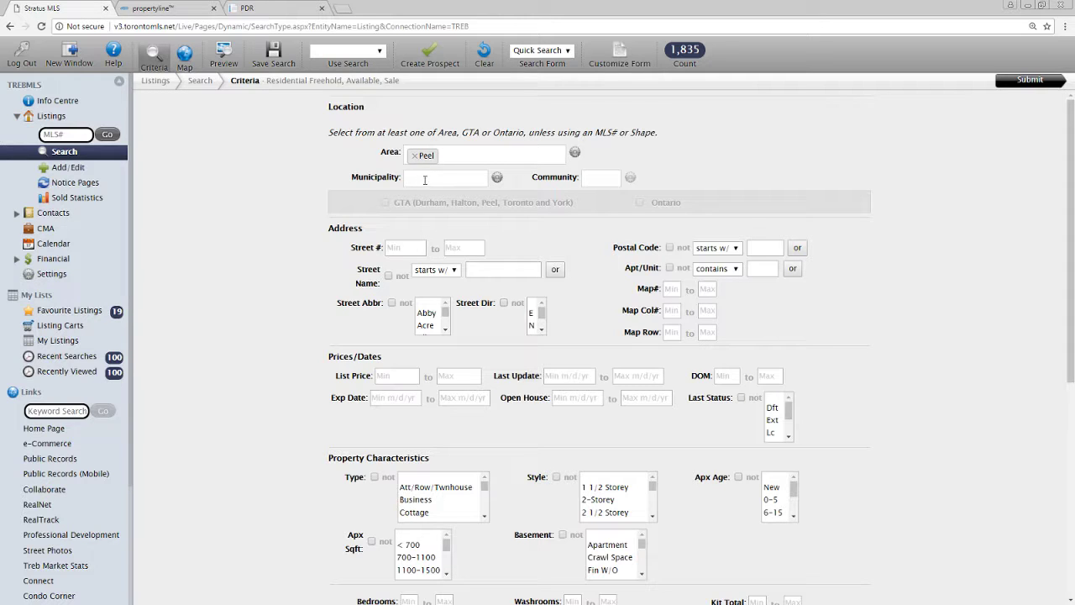
pyautogui.click(426, 179)
pyautogui.click(424, 203)
pyautogui.click(638, 178)
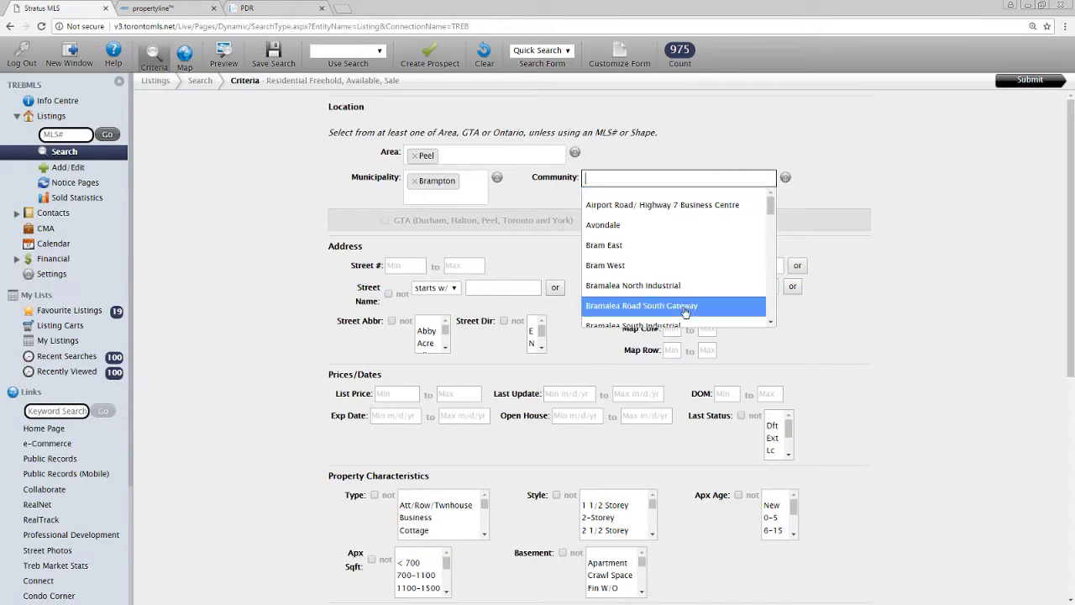
# Scroll through Brampton's community list and close it without selecting any community.
pyautogui.scroll(-1, 690, 309)
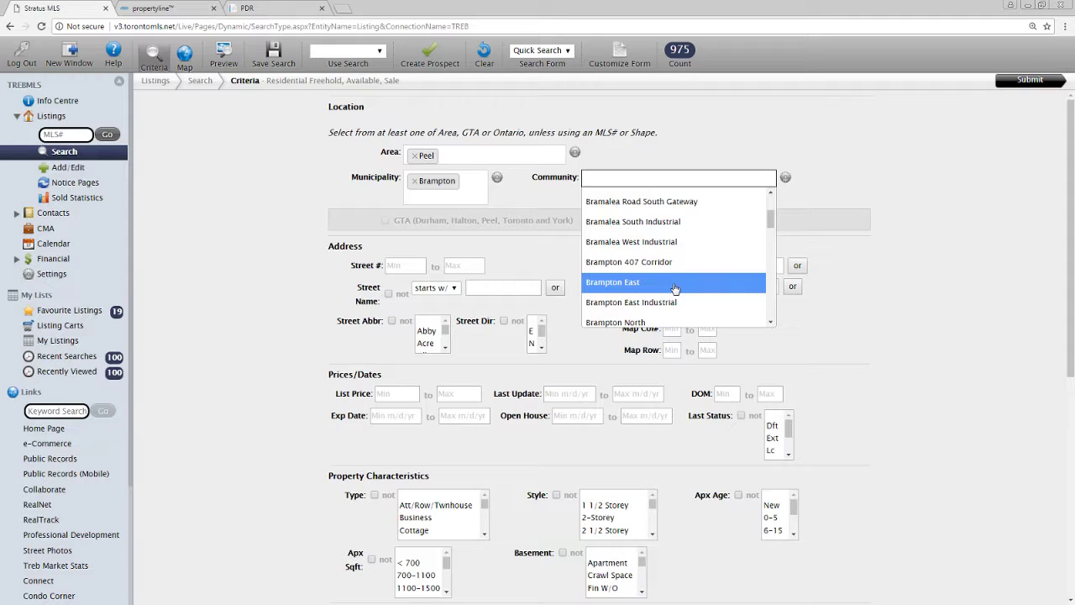
pyautogui.scroll(-3, 677, 305)
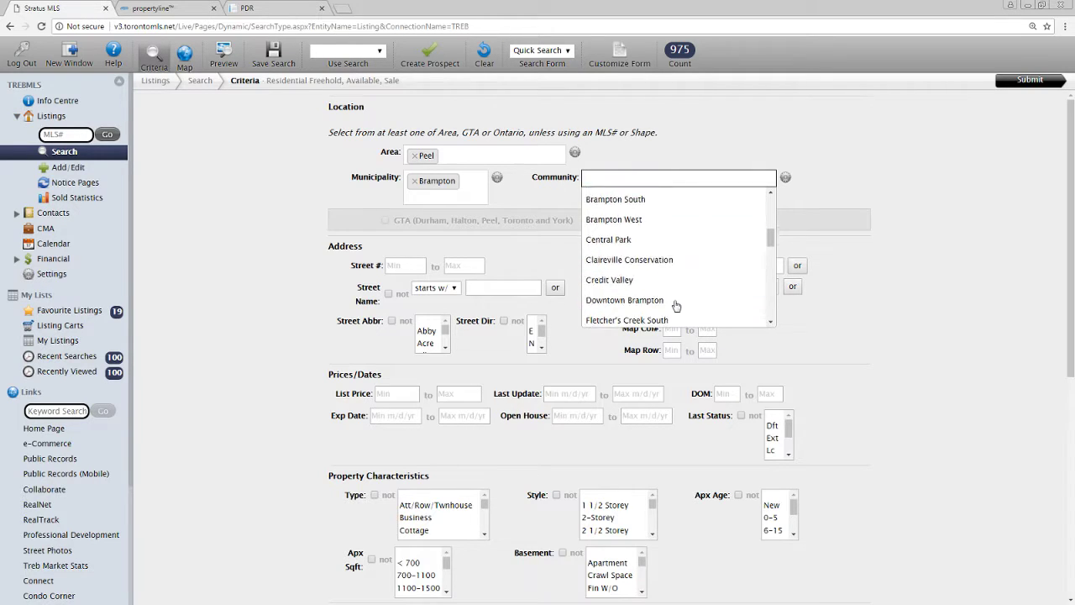
pyautogui.scroll(-3, 677, 306)
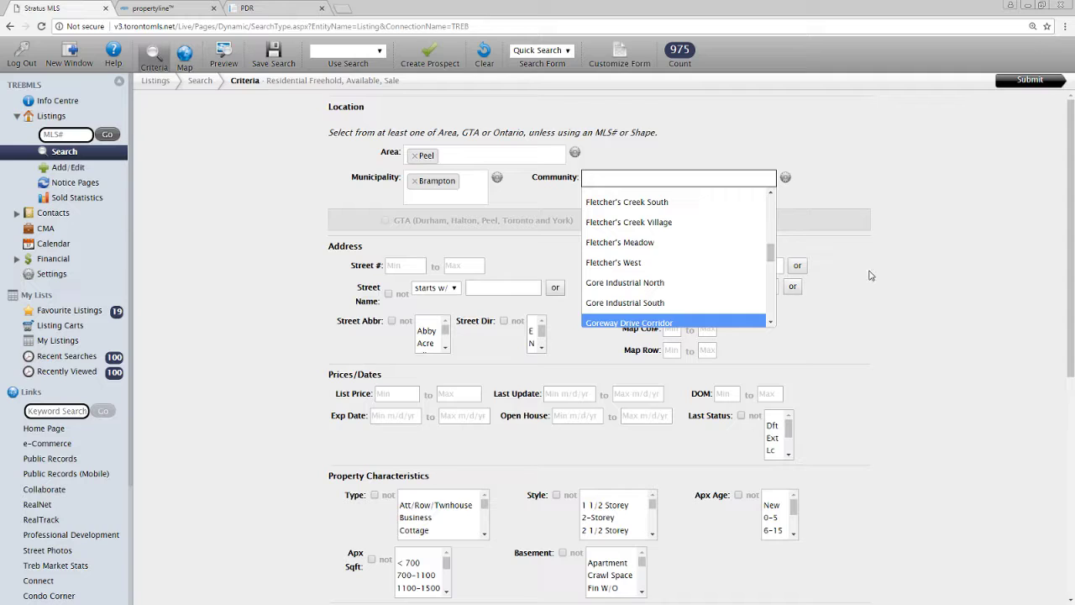
pyautogui.click(980, 363)
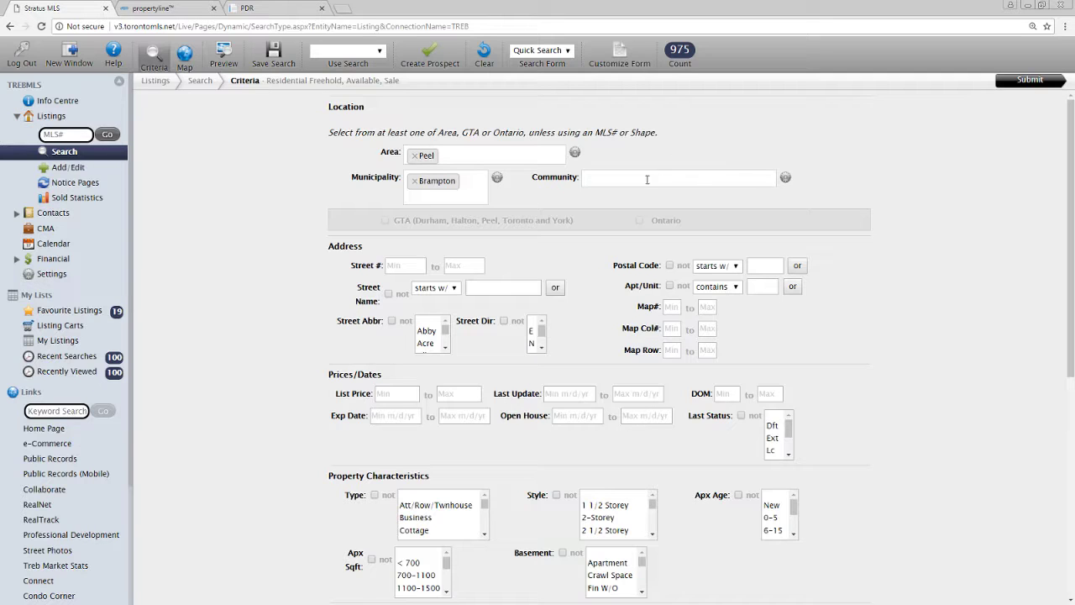
# Enter 'goodsway trail' as the street name with starts-with matching.
pyautogui.click(469, 289)
pyautogui.click(458, 288)
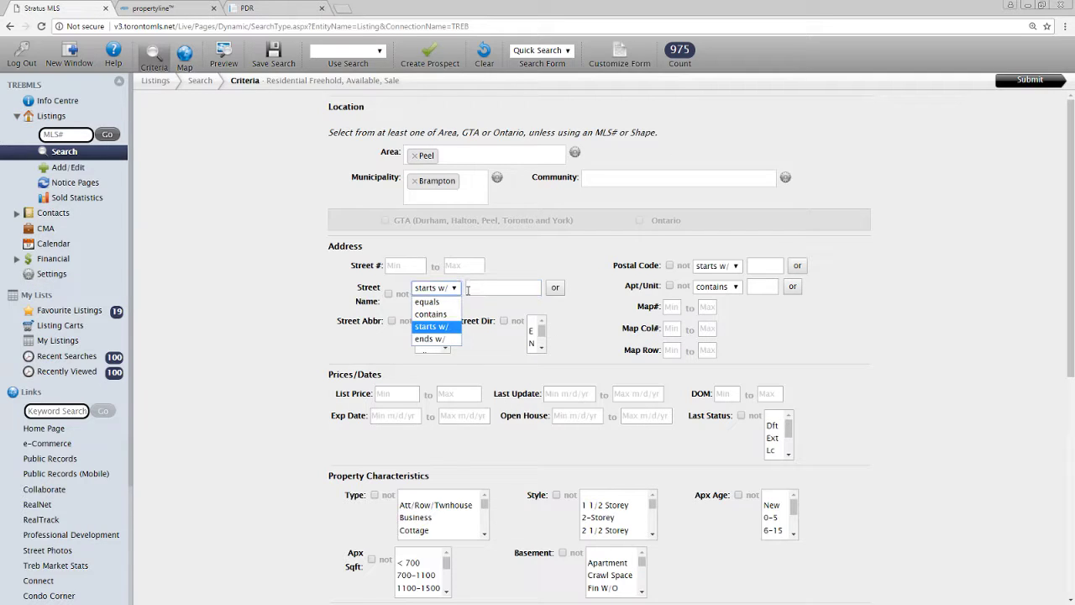
pyautogui.click(470, 290)
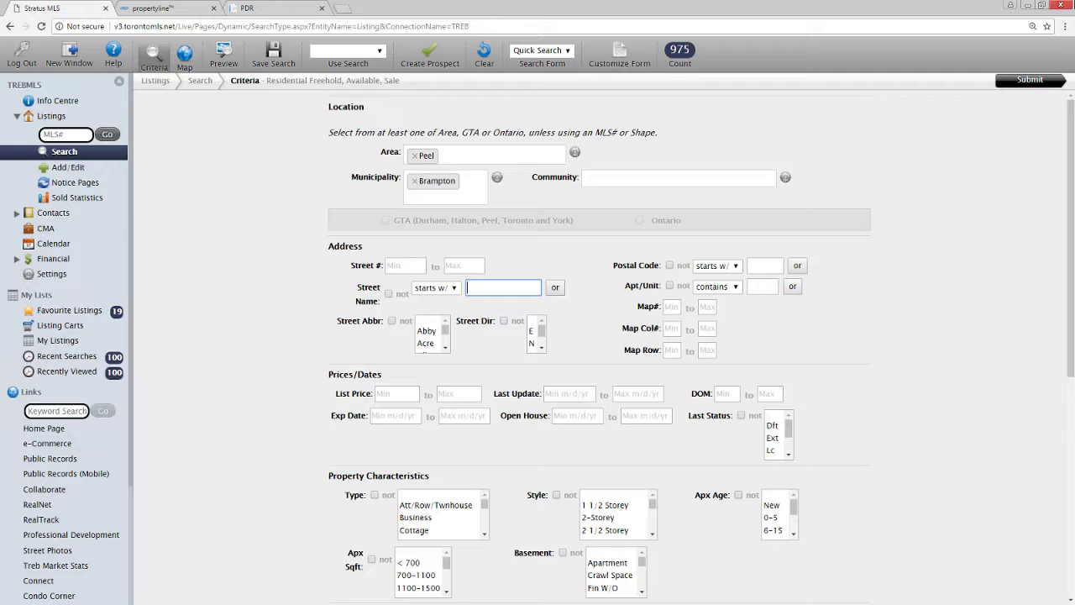
pyautogui.write('goodsw')
pyautogui.write('ay ')
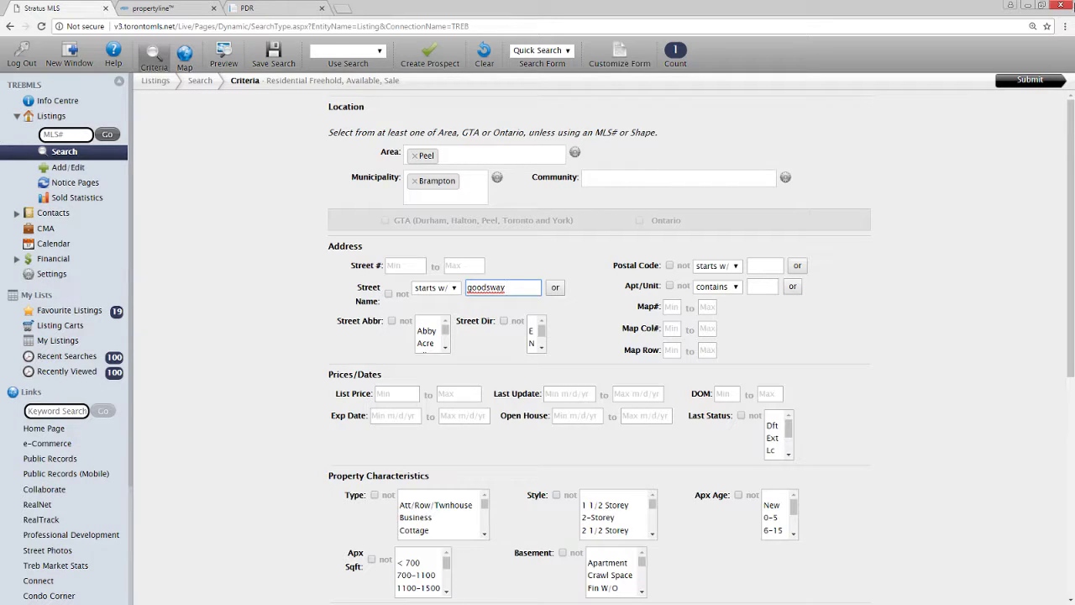
pyautogui.write('trail')
# Switch street-name matching to contains, trim the text to 'goodsway', and run the search.
pyautogui.click(441, 287)
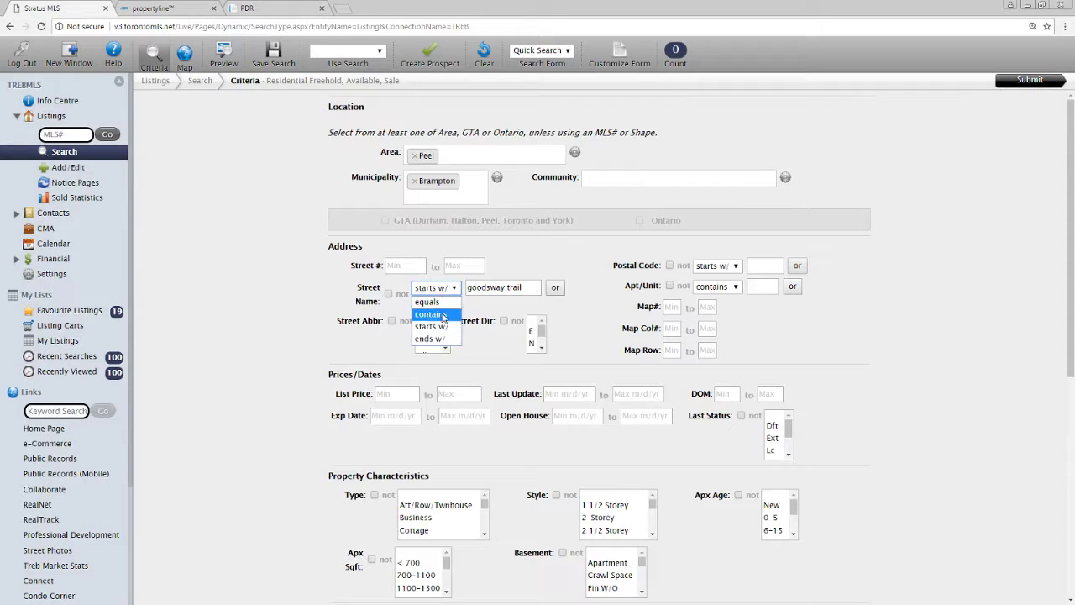
pyautogui.click(438, 315)
pyautogui.moveTo(532, 289); pyautogui.dragTo(505, 289)
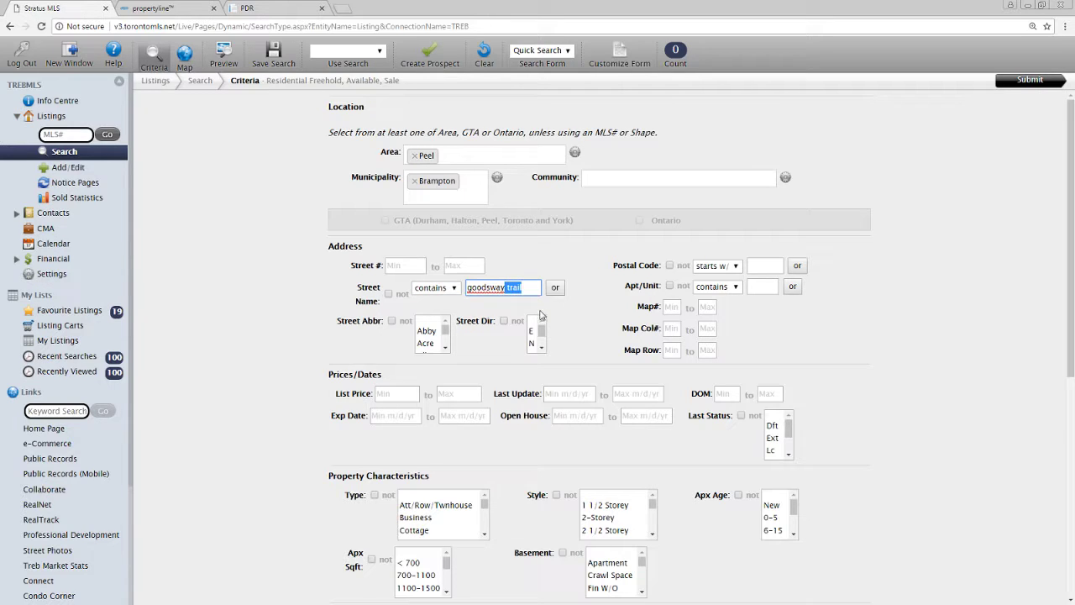
pyautogui.press('BackSpace')
pyautogui.click(1028, 80)
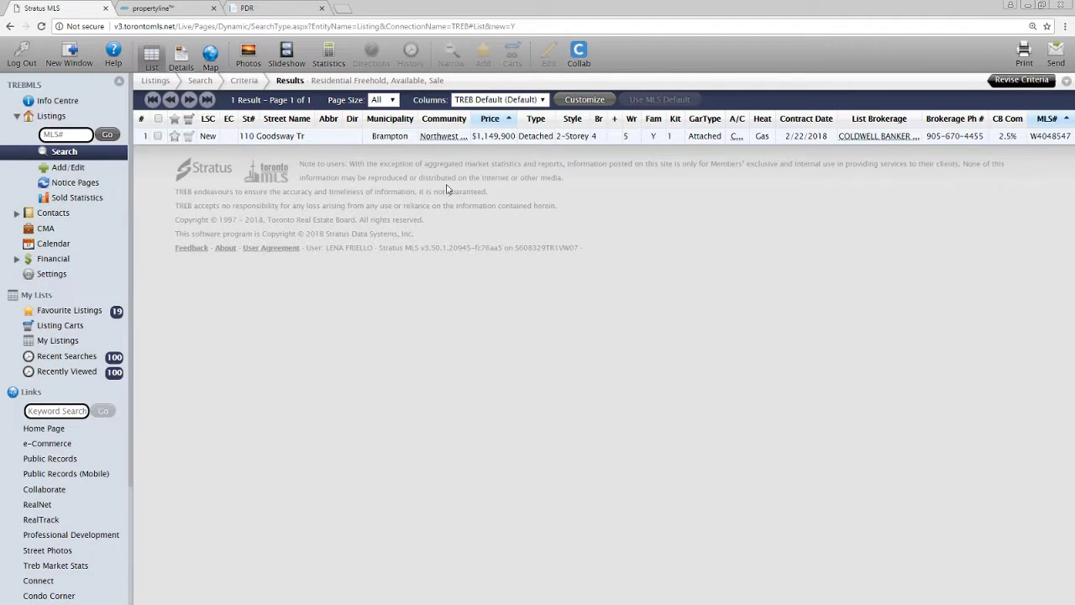
pyautogui.doubleClick(276, 139)
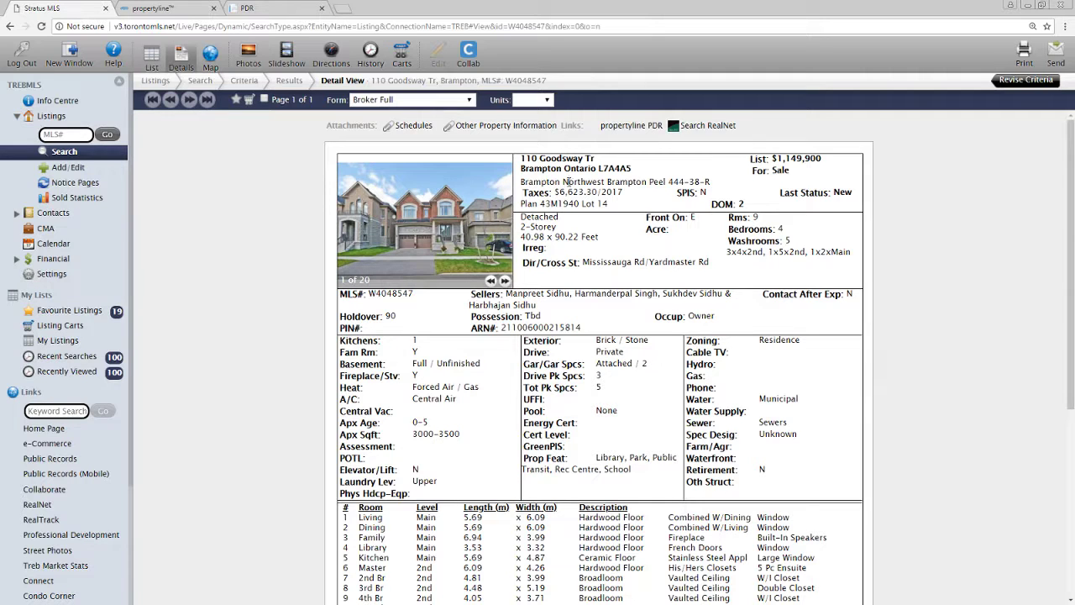
pyautogui.moveTo(563, 181); pyautogui.dragTo(668, 181)
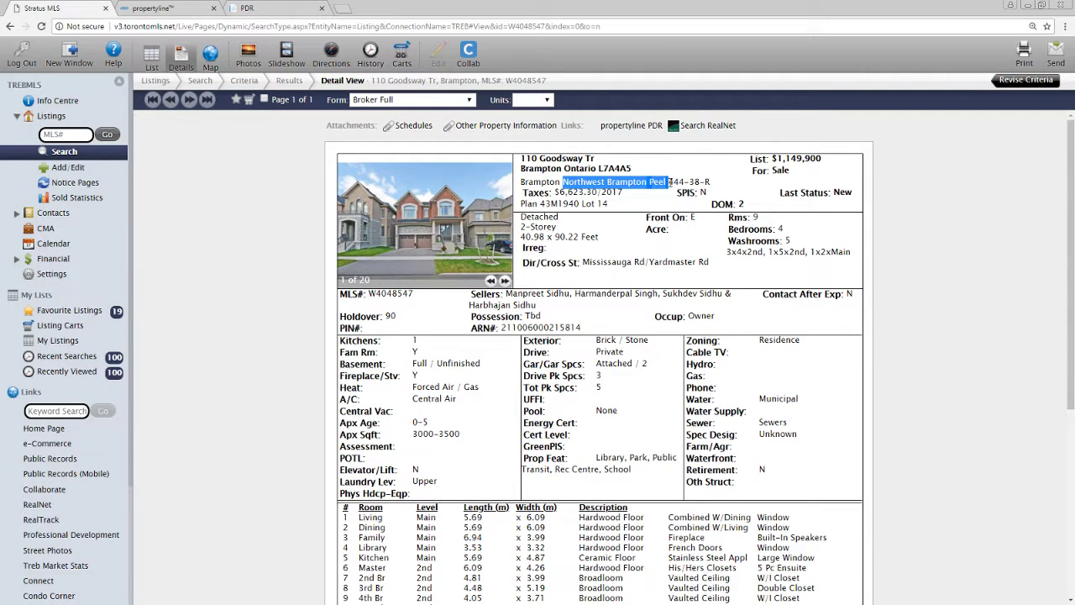
pyautogui.click(294, 79)
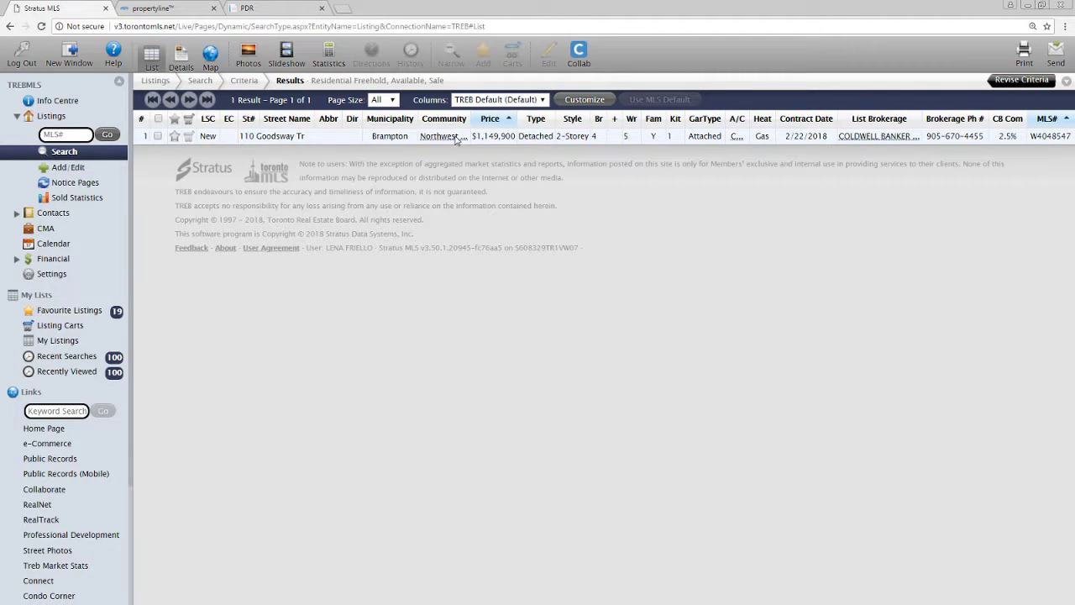
pyautogui.click(456, 137)
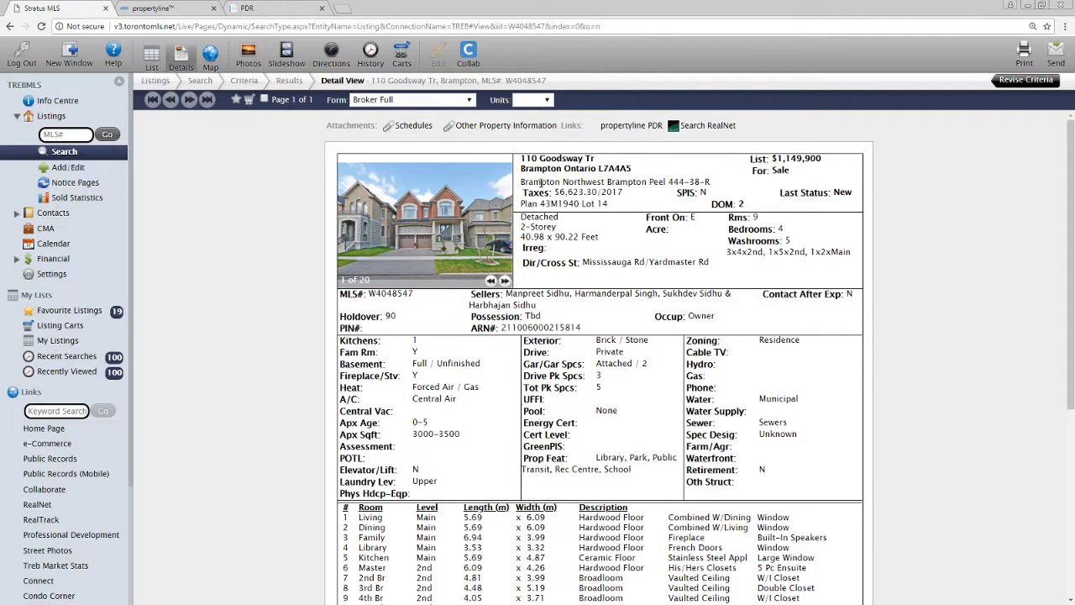
pyautogui.moveTo(520, 156); pyautogui.dragTo(633, 163)
pyautogui.hotkey('ctrl', 'c')
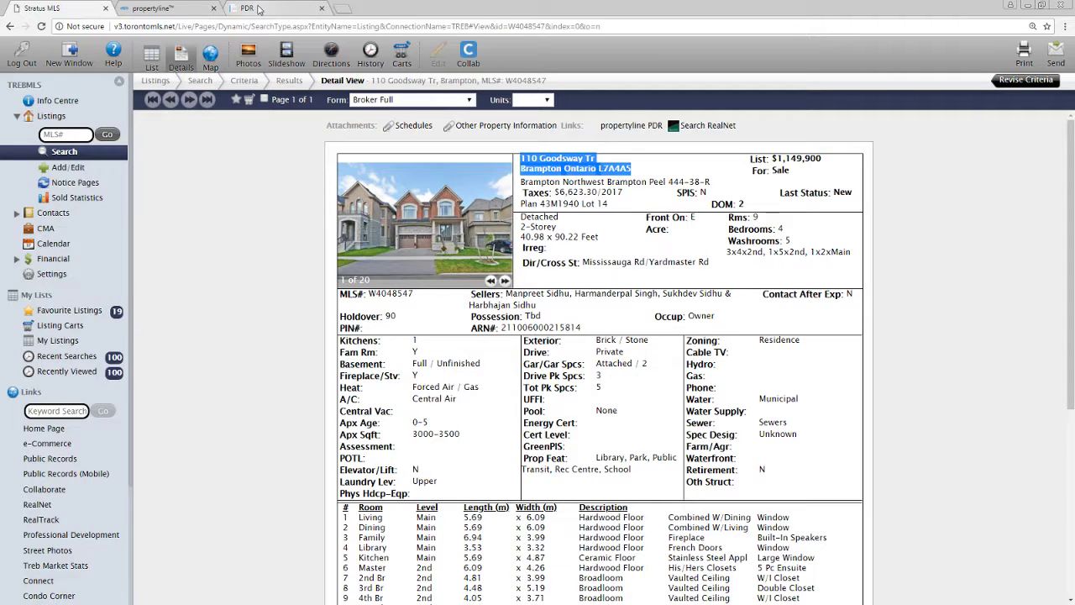
pyautogui.click(341, 8)
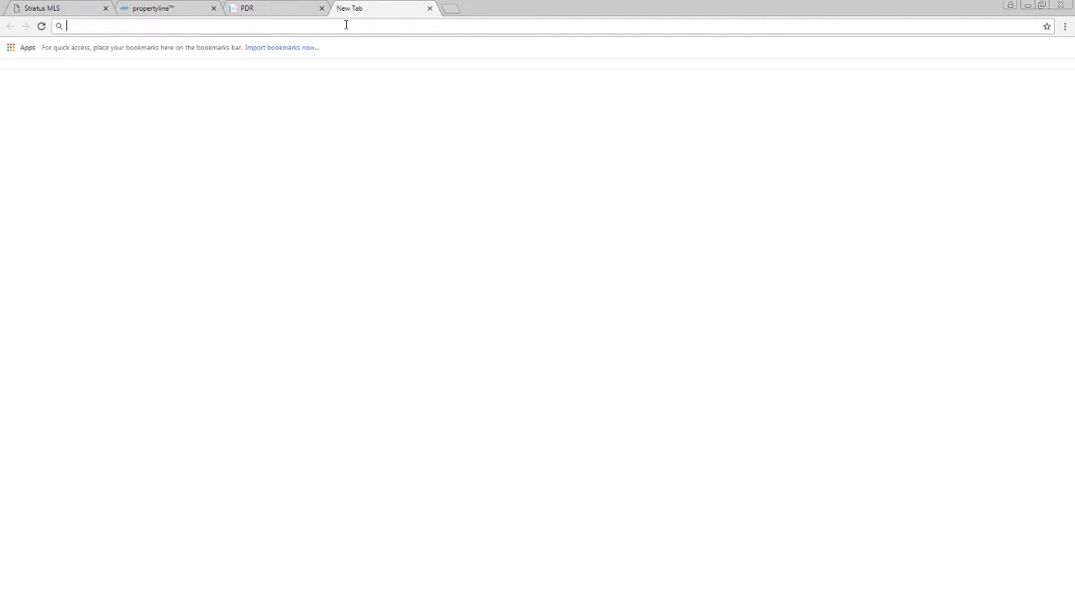
# Search 'google maps' and open Google Maps in the new tab.
pyautogui.write('google maps')
pyautogui.press('Return')
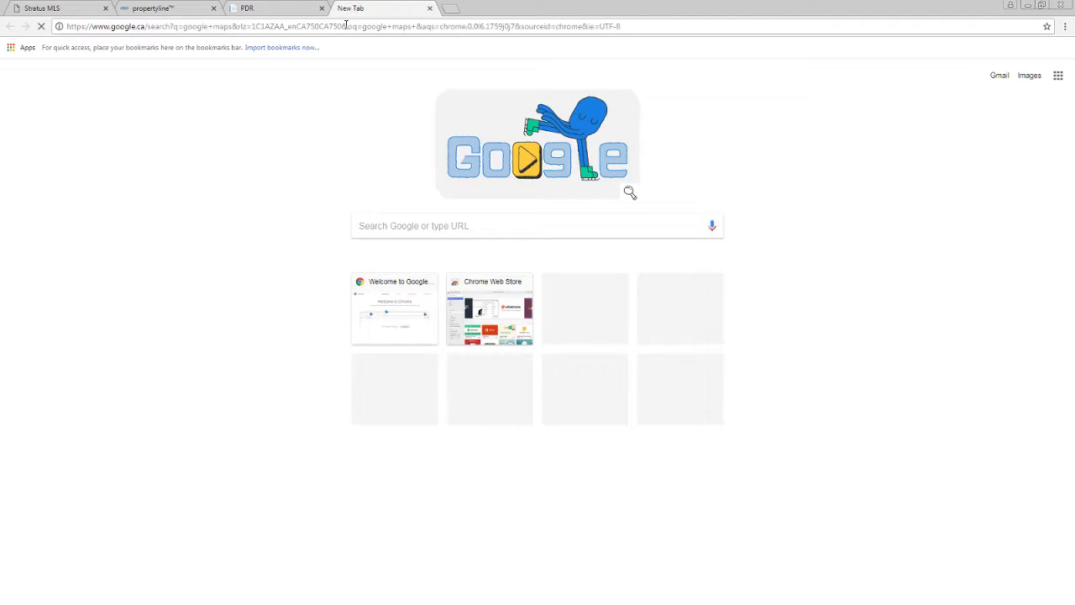
pyautogui.click(137, 140)
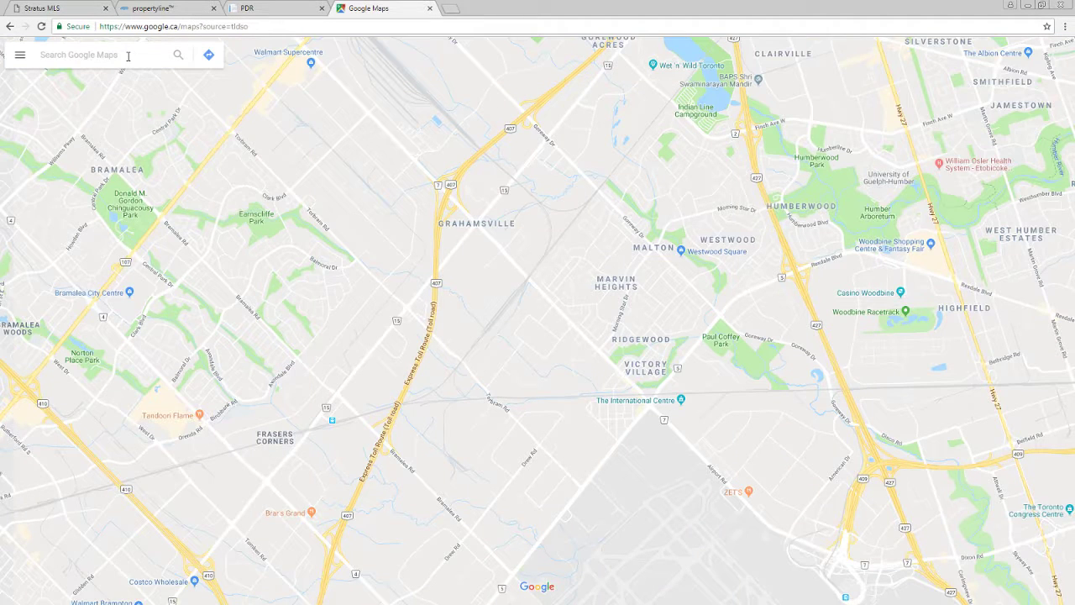
pyautogui.click(127, 55)
pyautogui.hotkey('ctrl', 'v')
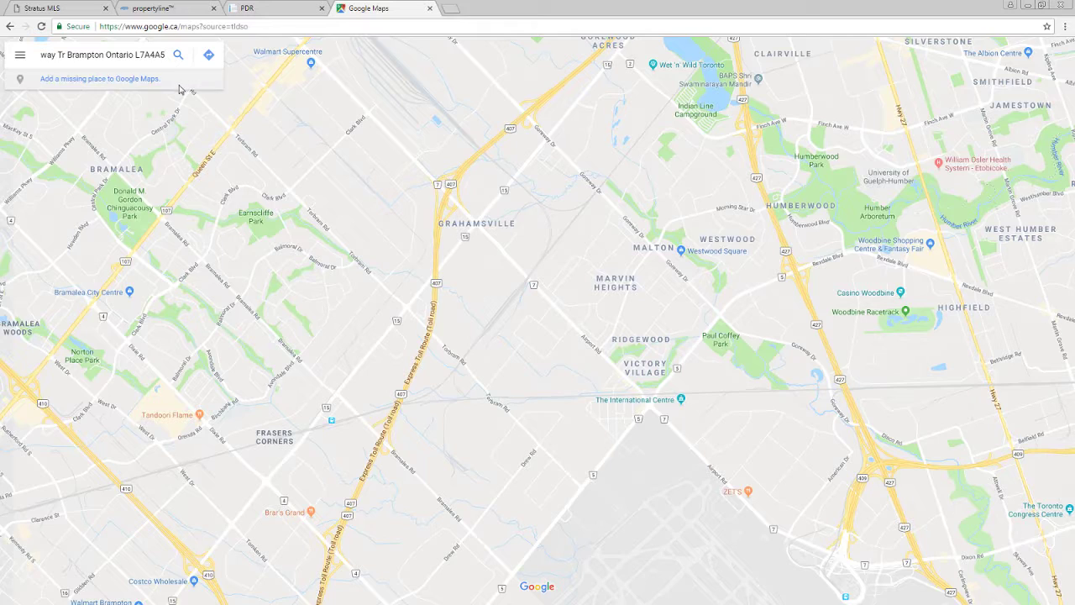
pyautogui.press('Return')
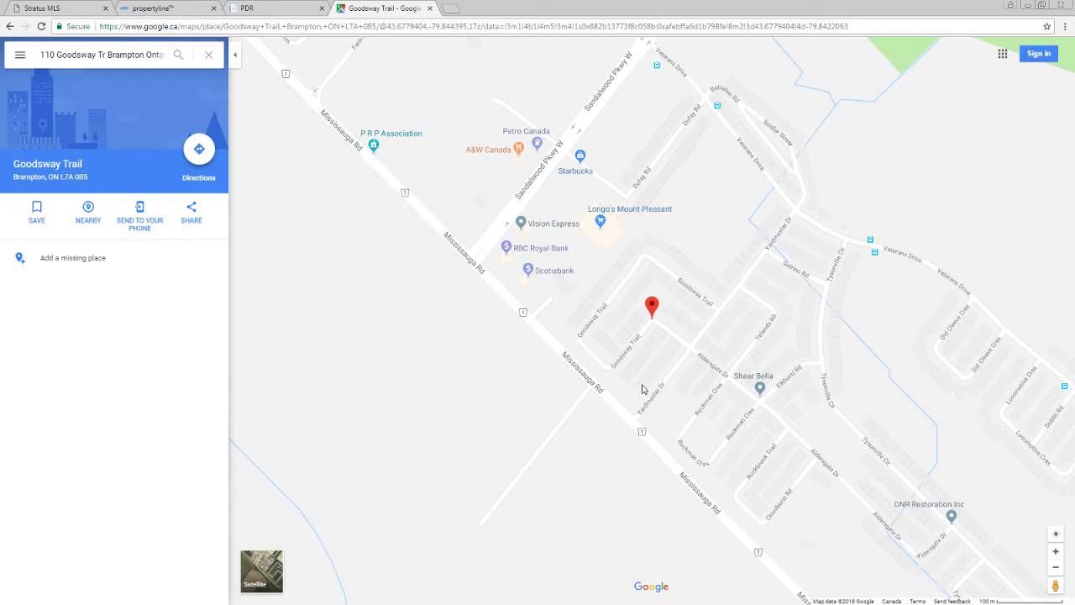
pyautogui.scroll(-5, 642, 389)
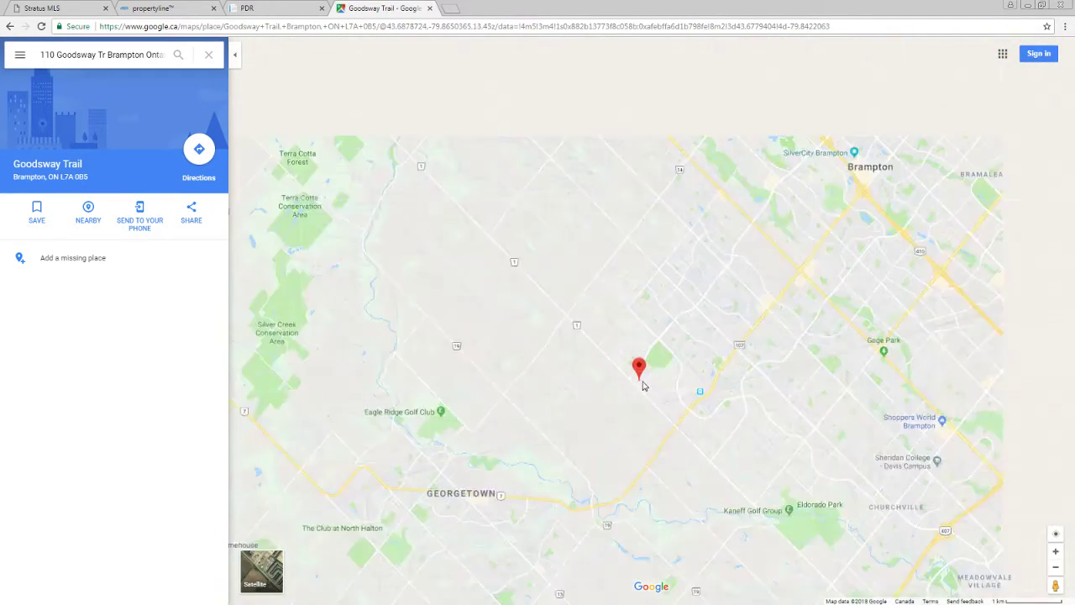
pyautogui.scroll(-2, 648, 283)
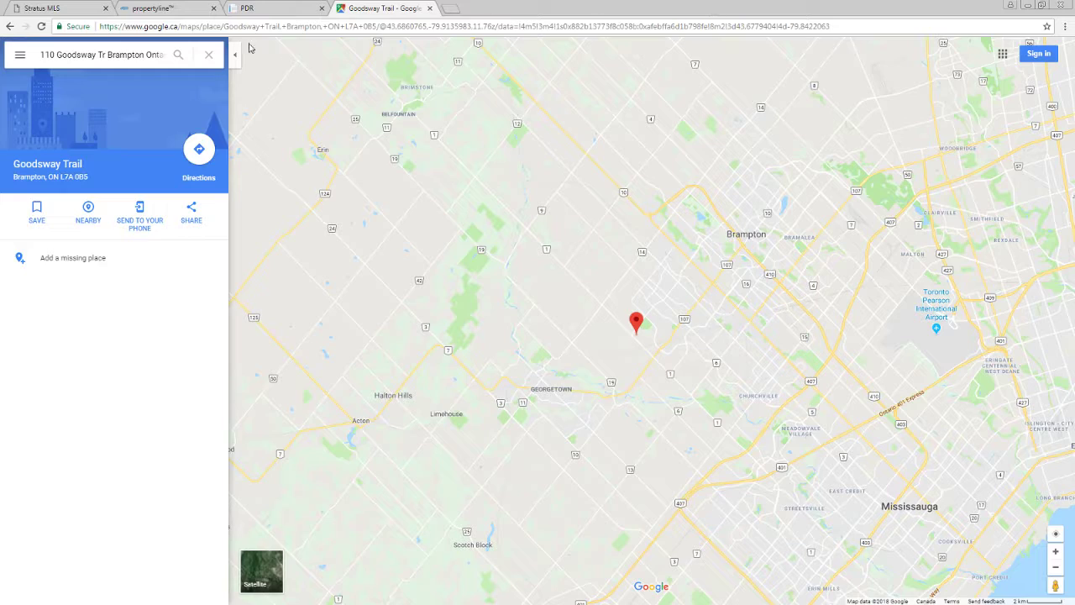
pyautogui.click(151, 7)
pyautogui.click(66, 8)
pyautogui.click(369, 7)
# Pan the map toward central Brampton and zoom in around Gage Park and the nearby golf courses.
pyautogui.scroll(2, 760, 461)
pyautogui.moveTo(799, 262); pyautogui.dragTo(742, 351)
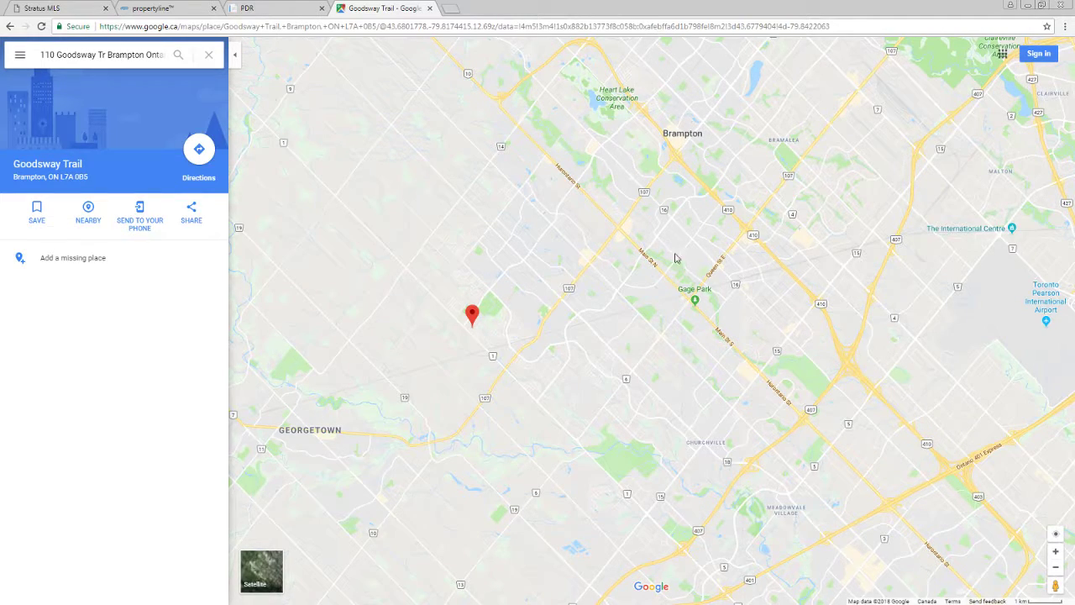
pyautogui.scroll(1, 721, 309)
pyautogui.scroll(1, 712, 307)
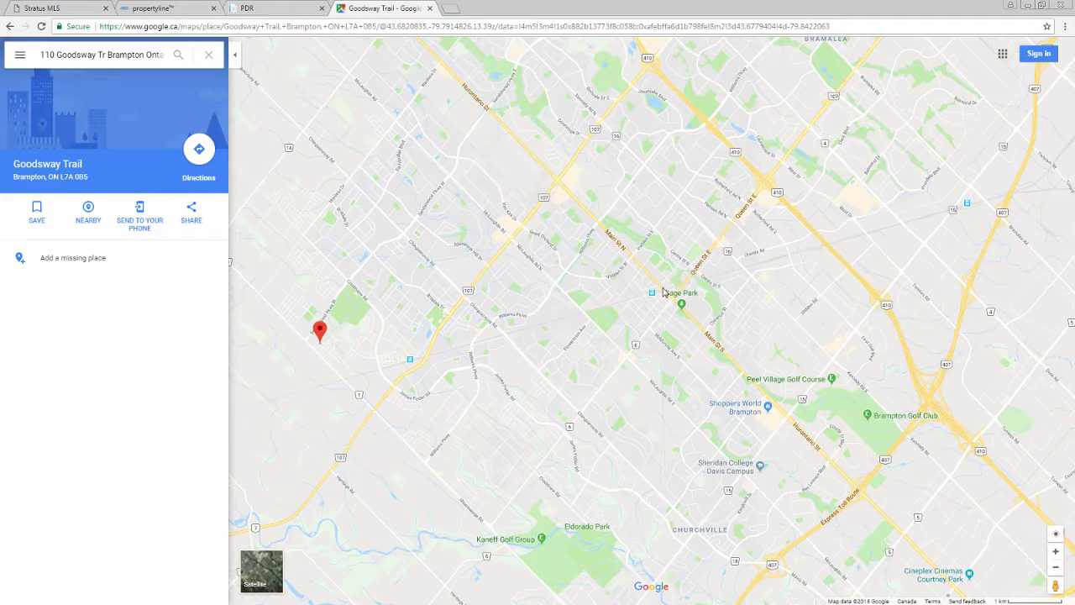
pyautogui.moveTo(652, 295)
# Review the open tabs and close the old PDR property report tab.
pyautogui.click(6, 8)
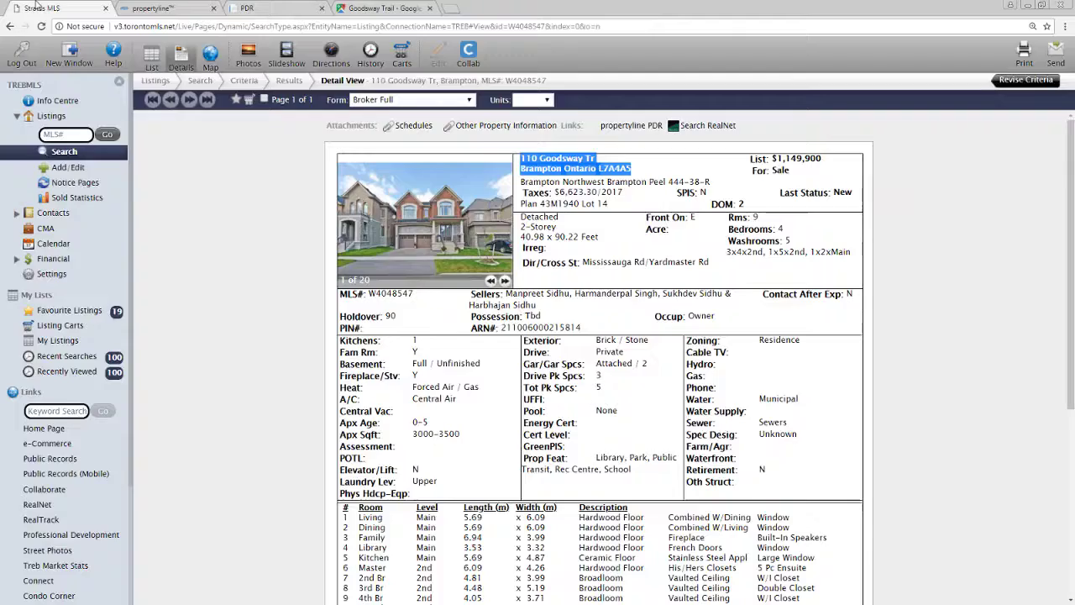
pyautogui.click(193, 7)
pyautogui.click(263, 8)
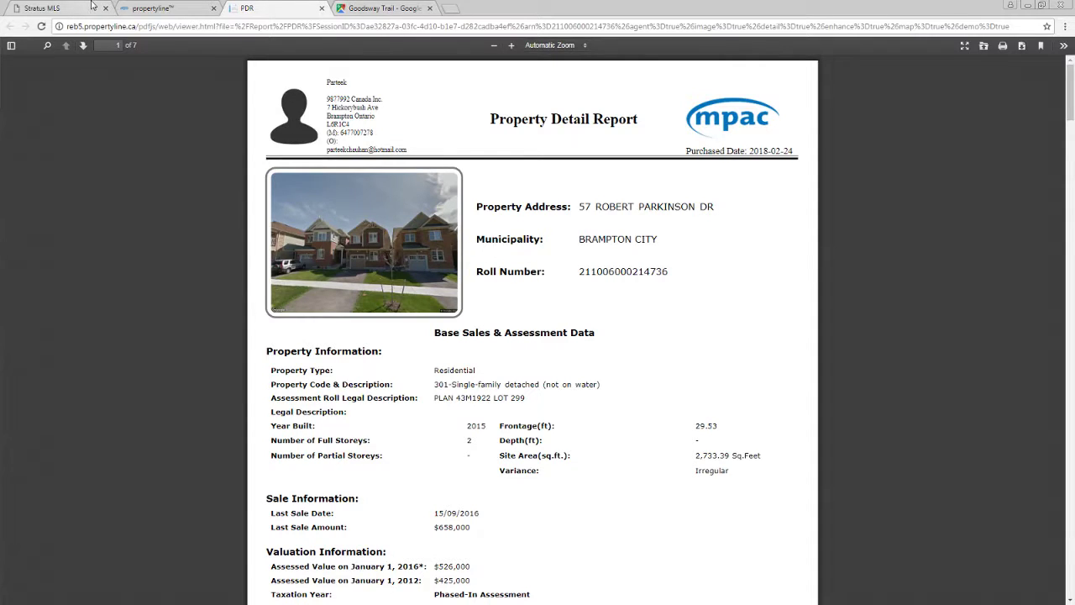
pyautogui.click(89, 6)
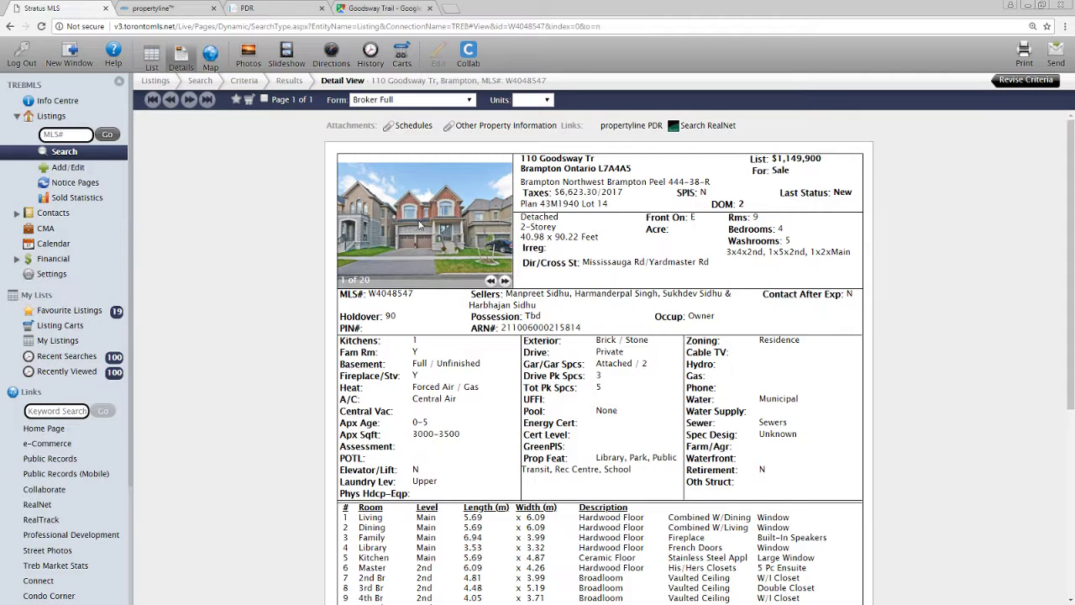
pyautogui.click(252, 9)
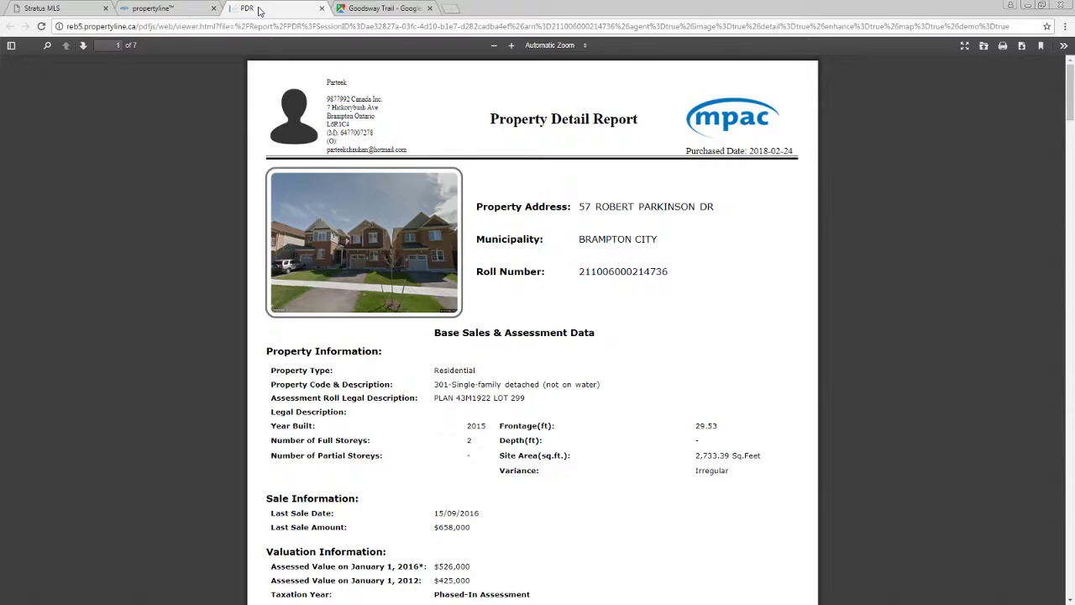
pyautogui.click(320, 9)
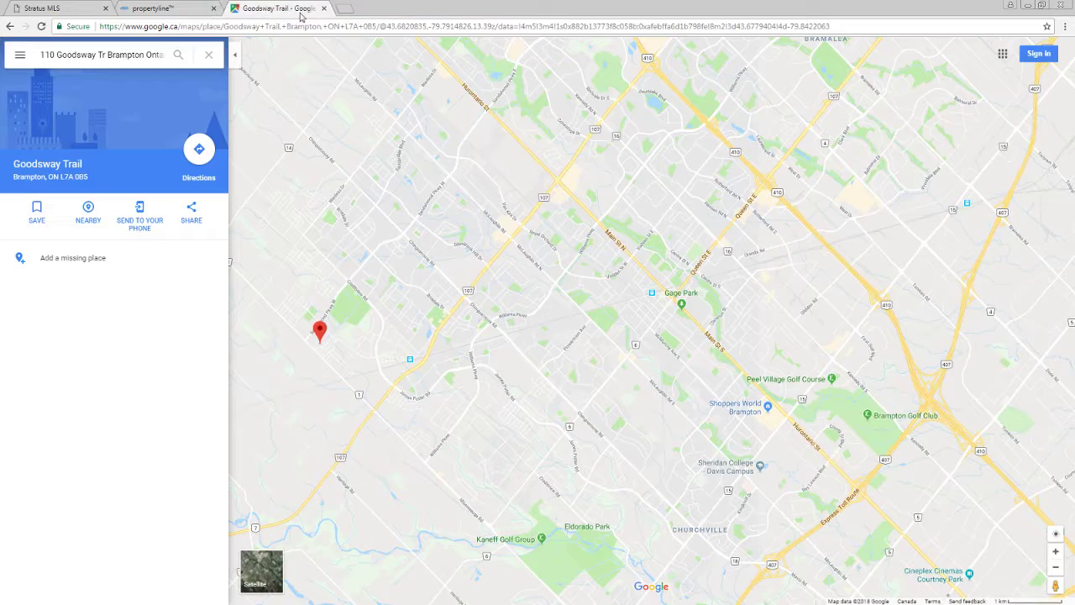
pyautogui.click(160, 8)
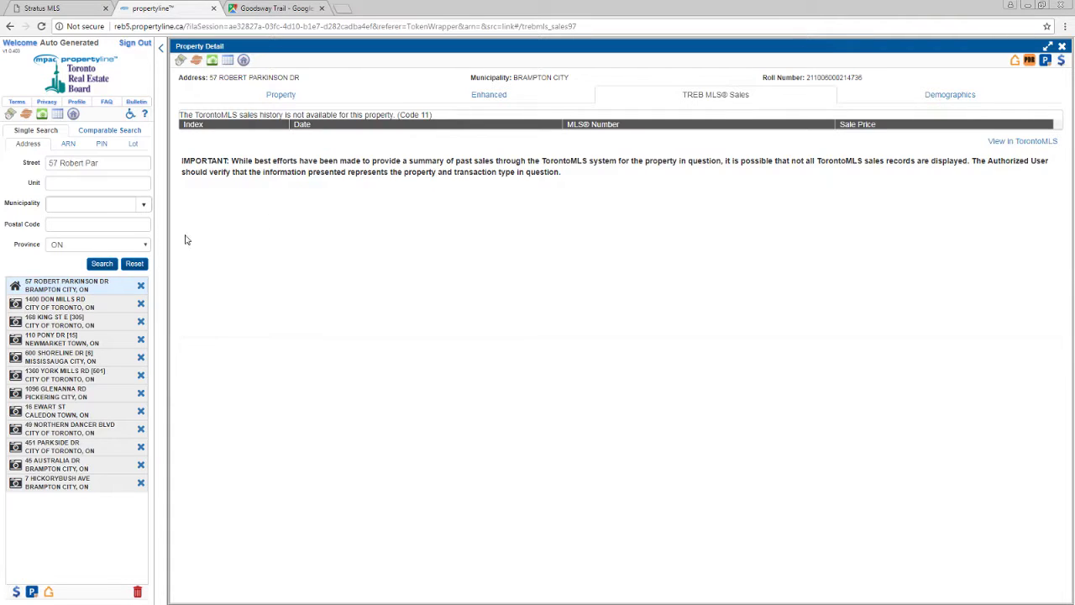
pyautogui.click(60, 9)
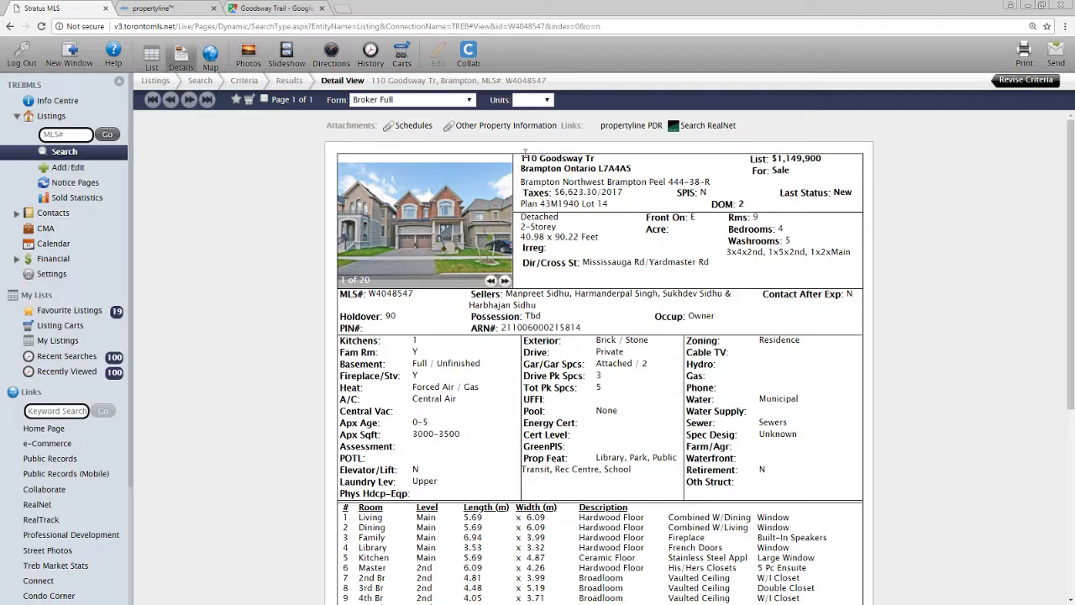
pyautogui.moveTo(521, 158); pyautogui.dragTo(636, 156)
pyautogui.hotkey('ctrl', 'c')
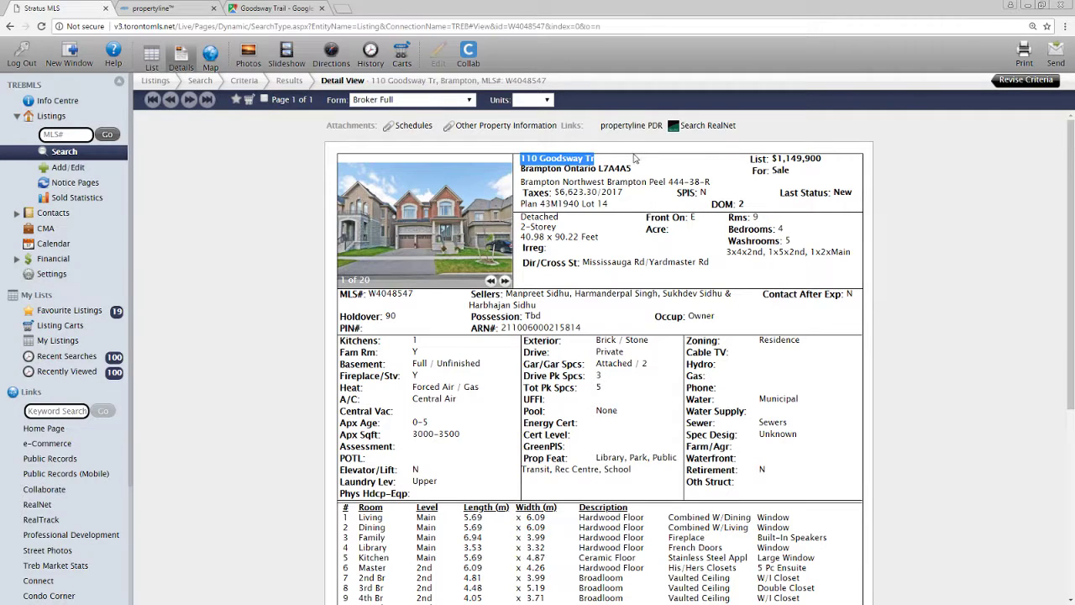
pyautogui.click(150, 9)
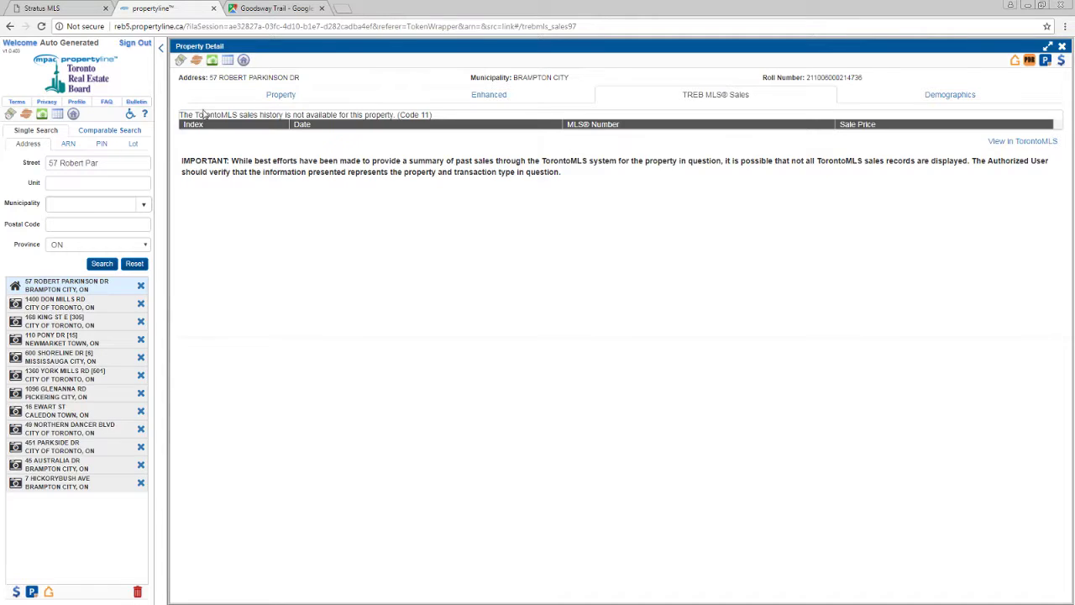
pyautogui.click(84, 163)
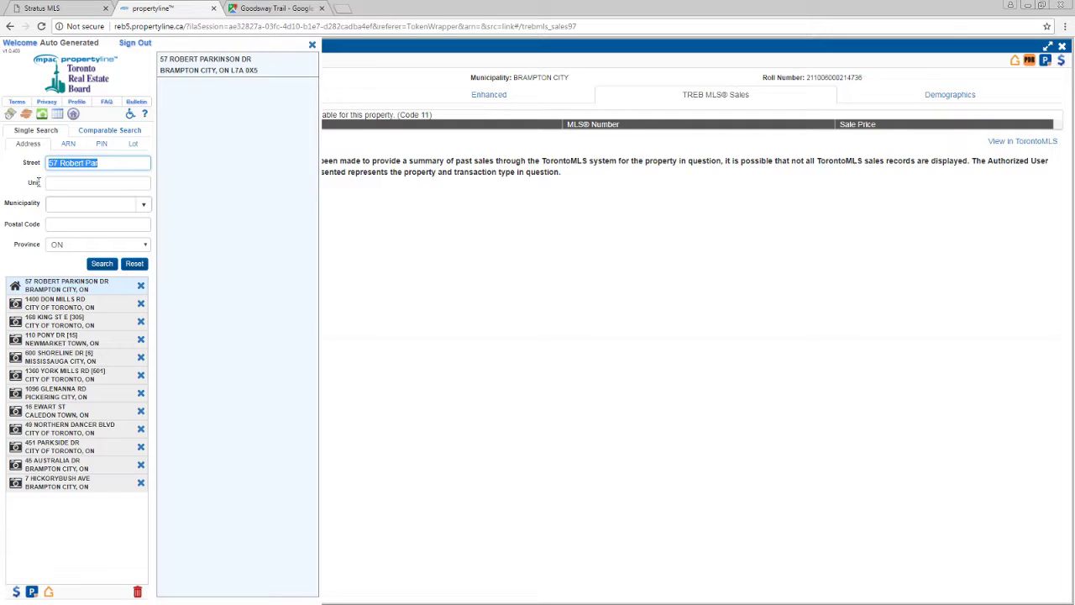
pyautogui.hotkey('ctrl', 'v')
pyautogui.click(232, 67)
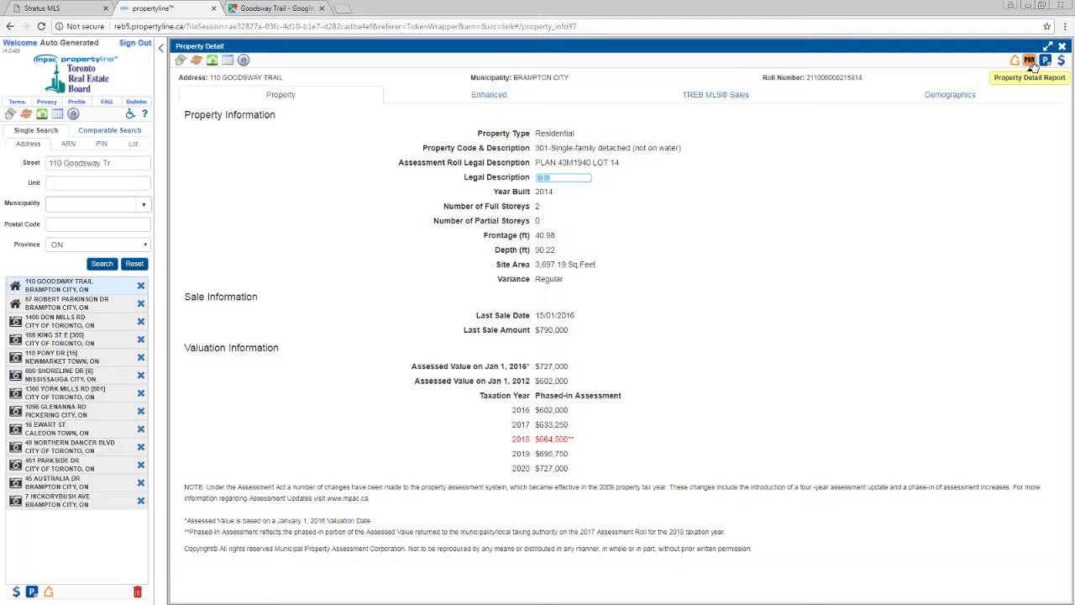
pyautogui.click(1029, 62)
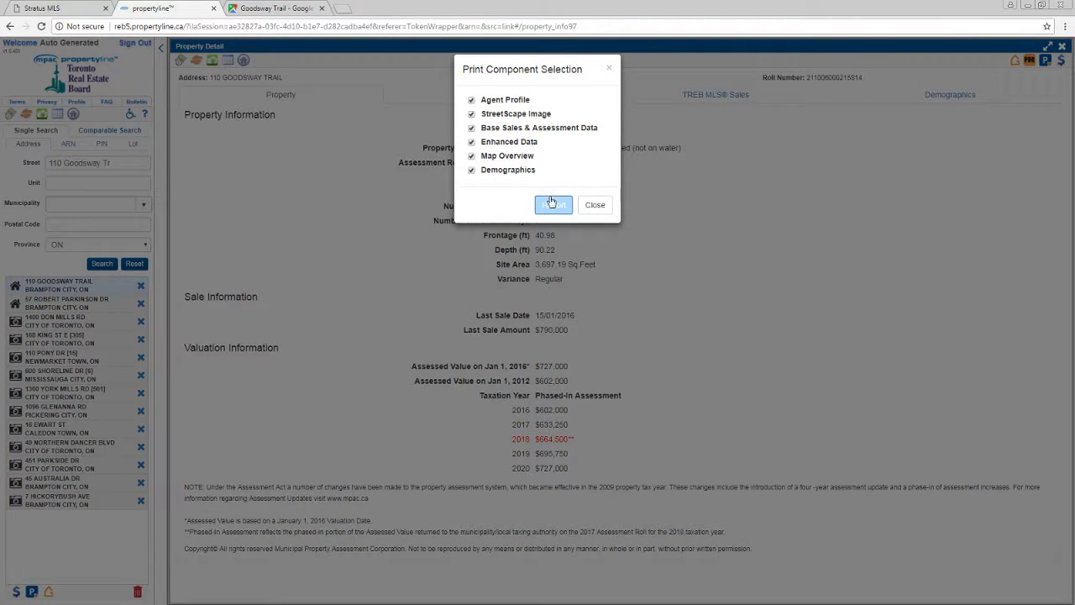
# Generate the Property Detail Report with all components and scroll through the 7-page PDF.
pyautogui.click(552, 205)
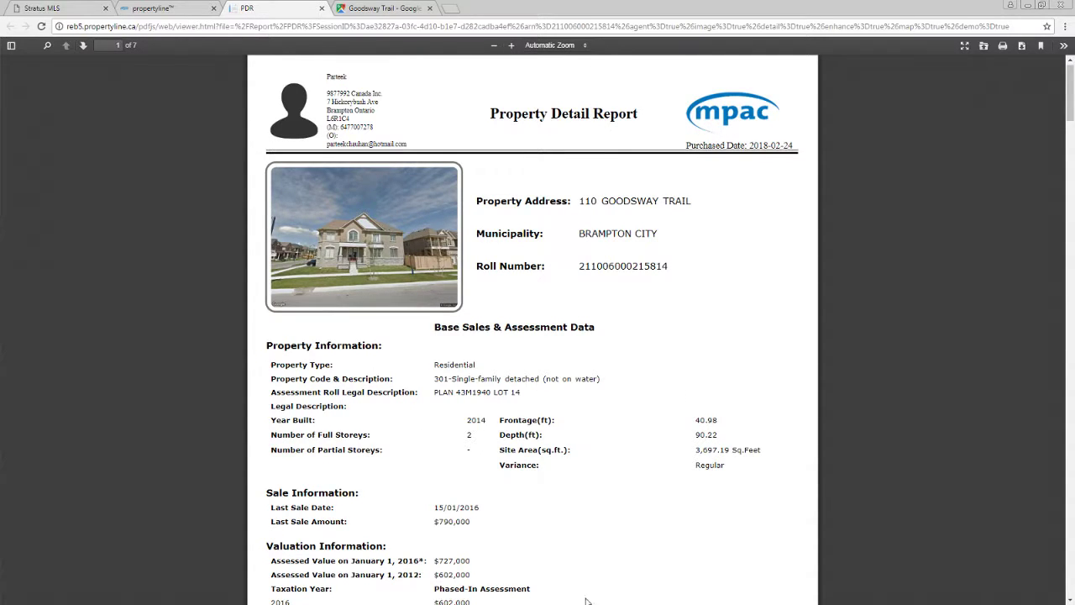
pyautogui.scroll(1, 658, 537)
pyautogui.scroll(-2, 557, 344)
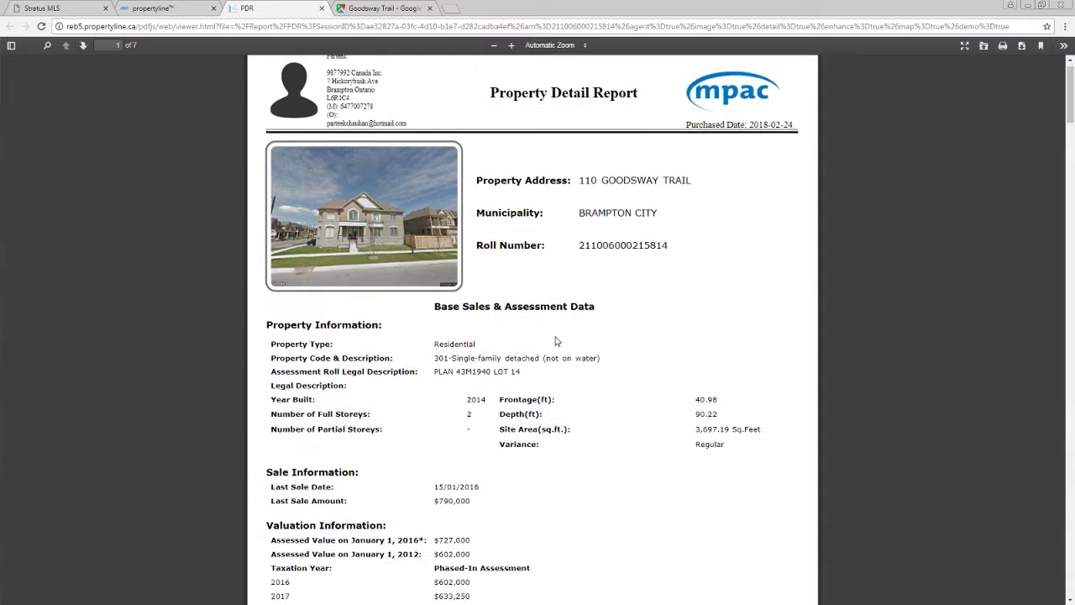
pyautogui.scroll(2, 588, 348)
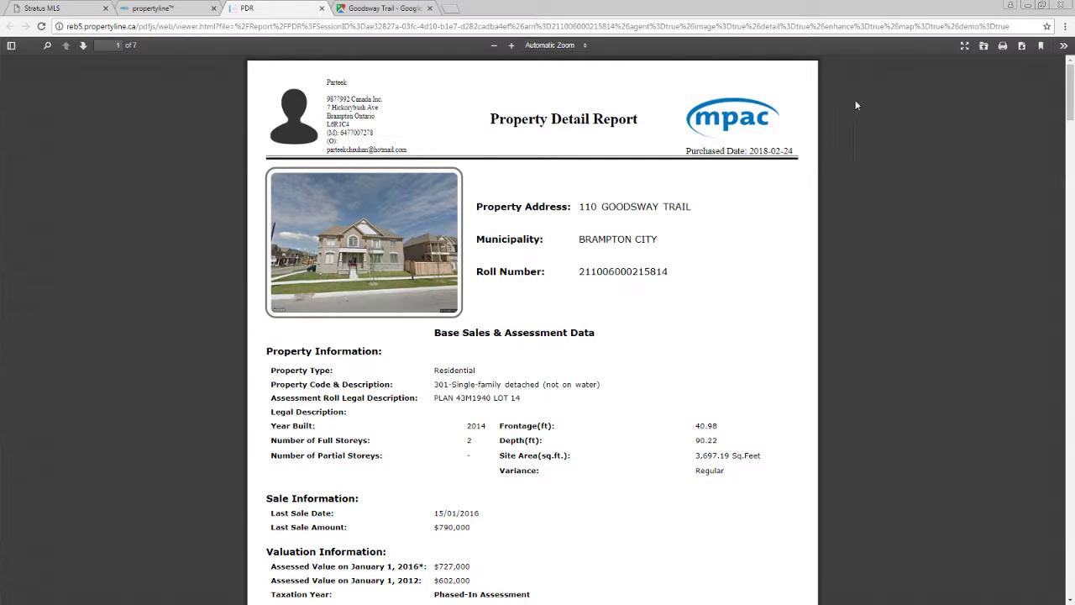
# Download the report as document (2).pdf, open it maximized in Acrobat, then minimize Acrobat and Explorer.
pyautogui.click(1021, 48)
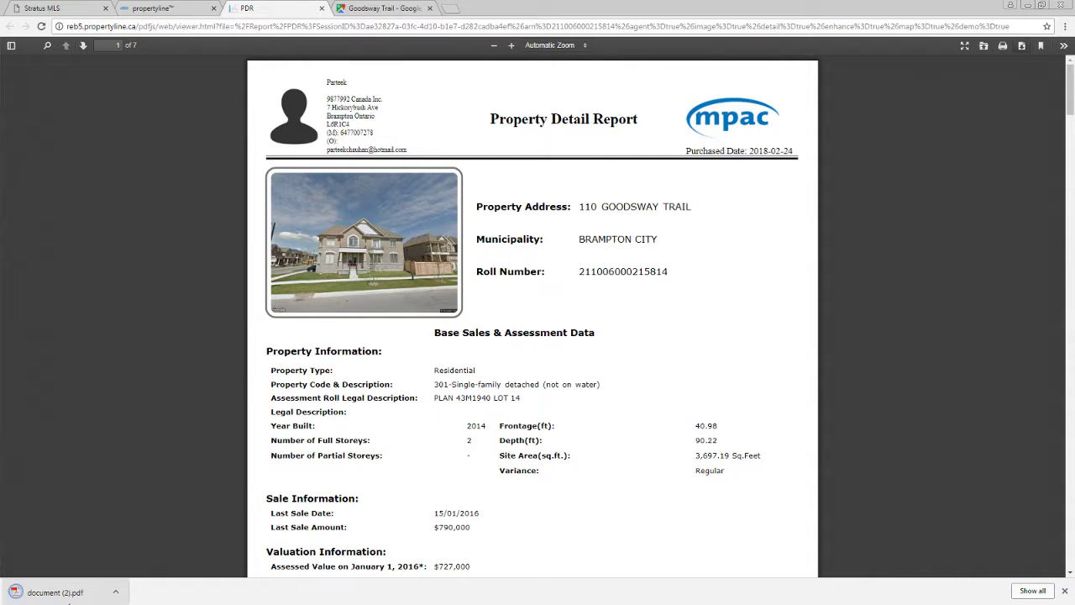
pyautogui.click(116, 593)
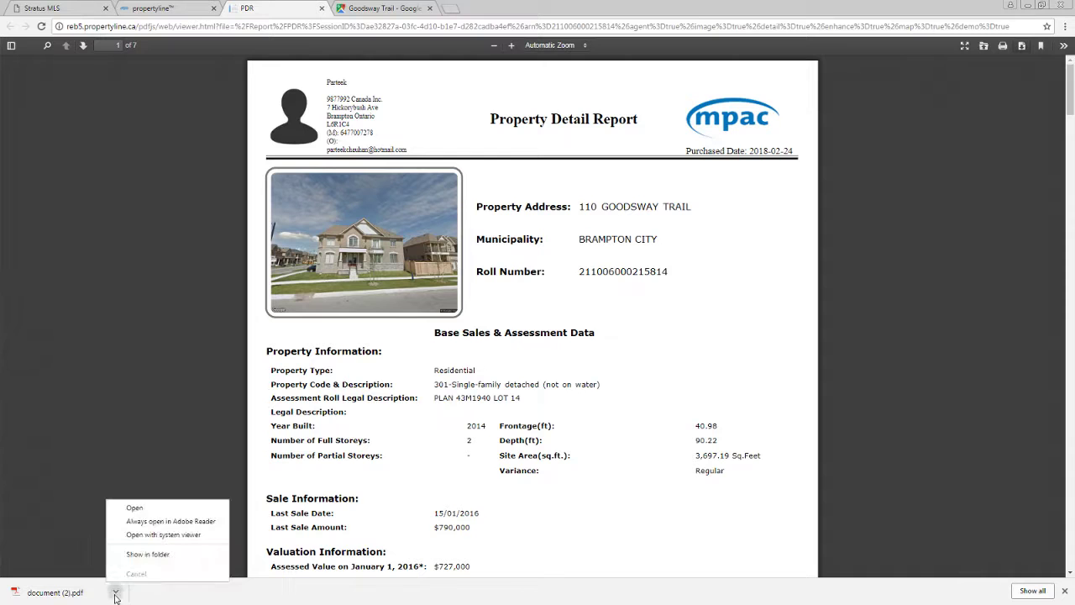
pyautogui.click(178, 556)
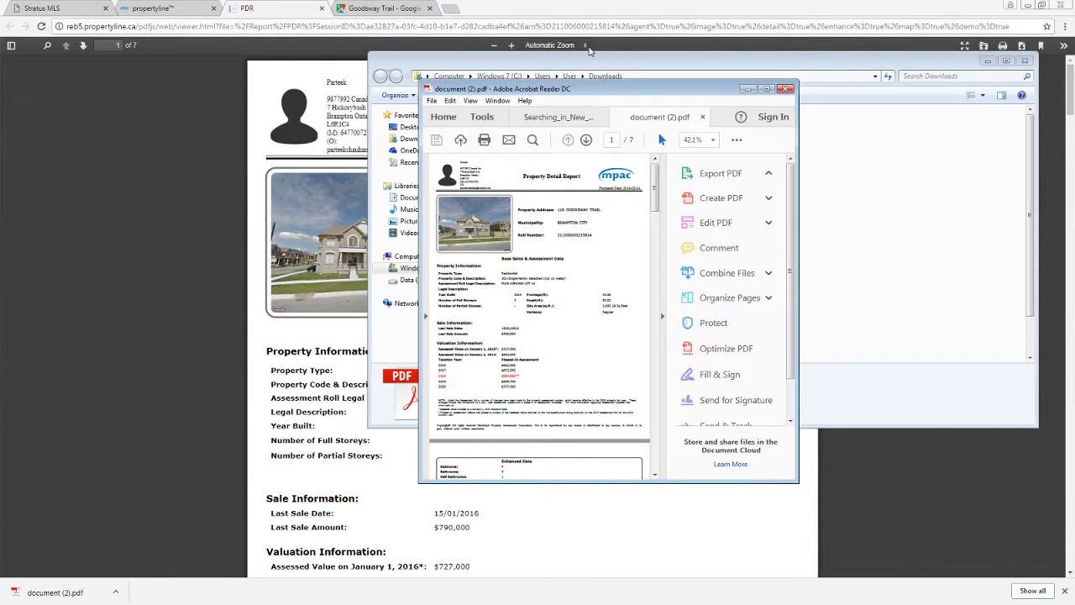
pyautogui.doubleClick(610, 94)
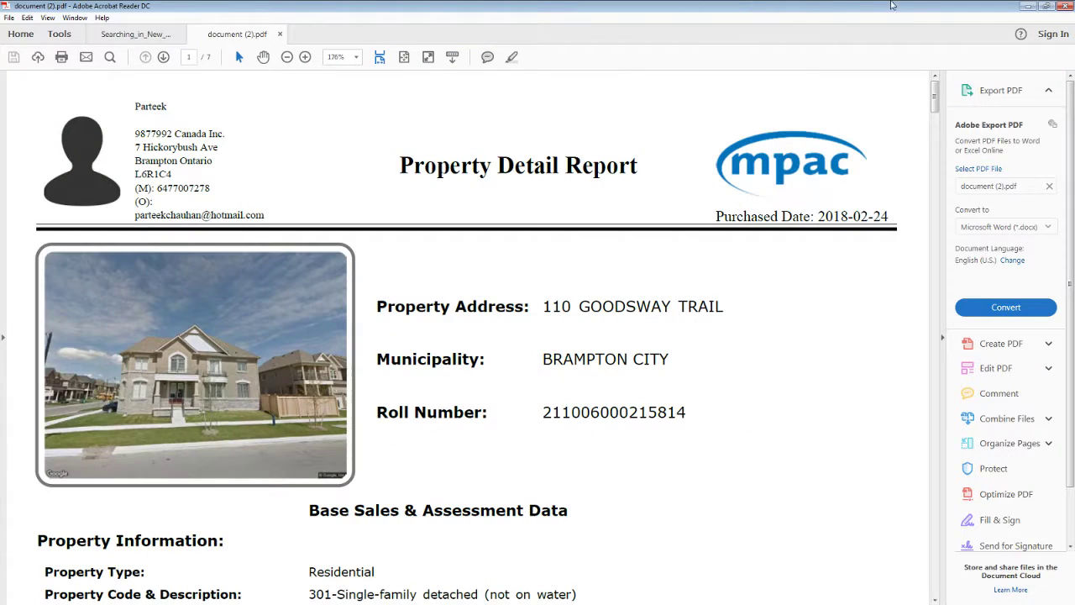
pyautogui.click(1028, 6)
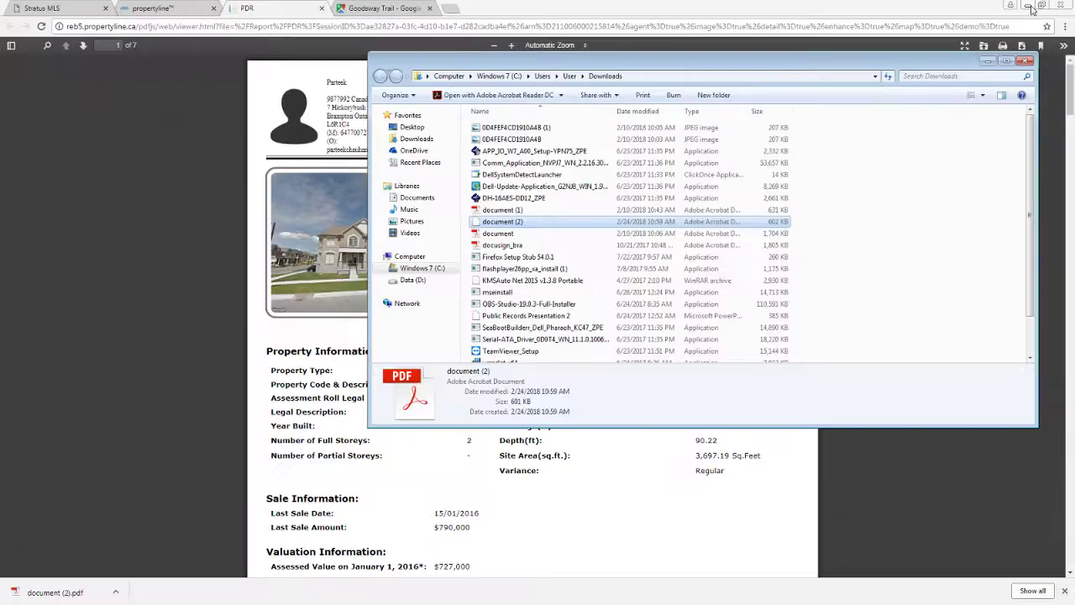
pyautogui.click(988, 60)
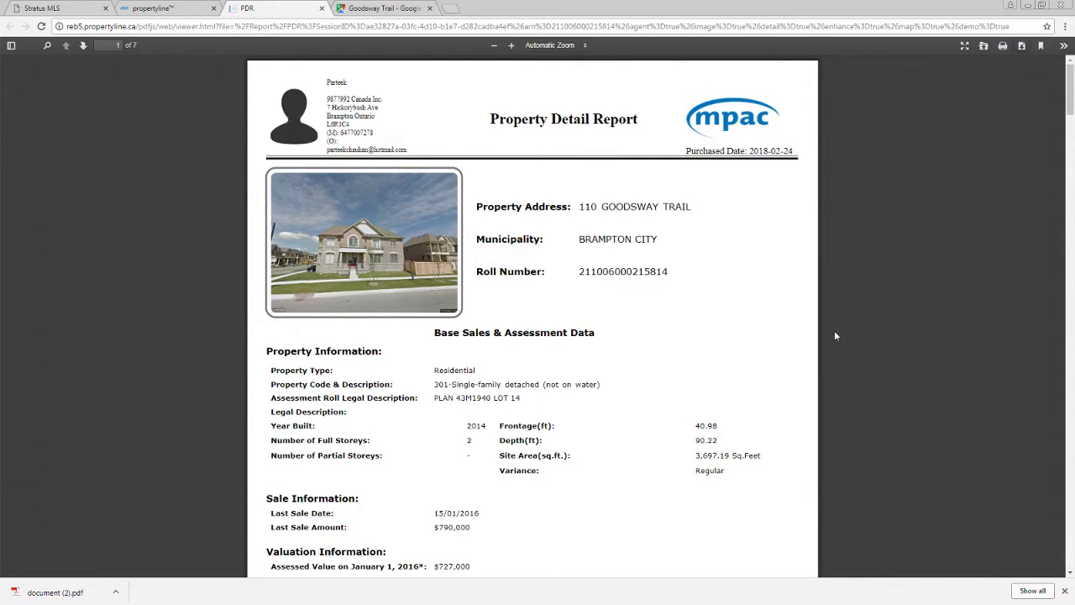
# Start a new residential freehold listing search from Listings > Search.
pyautogui.rightClick(684, 580)
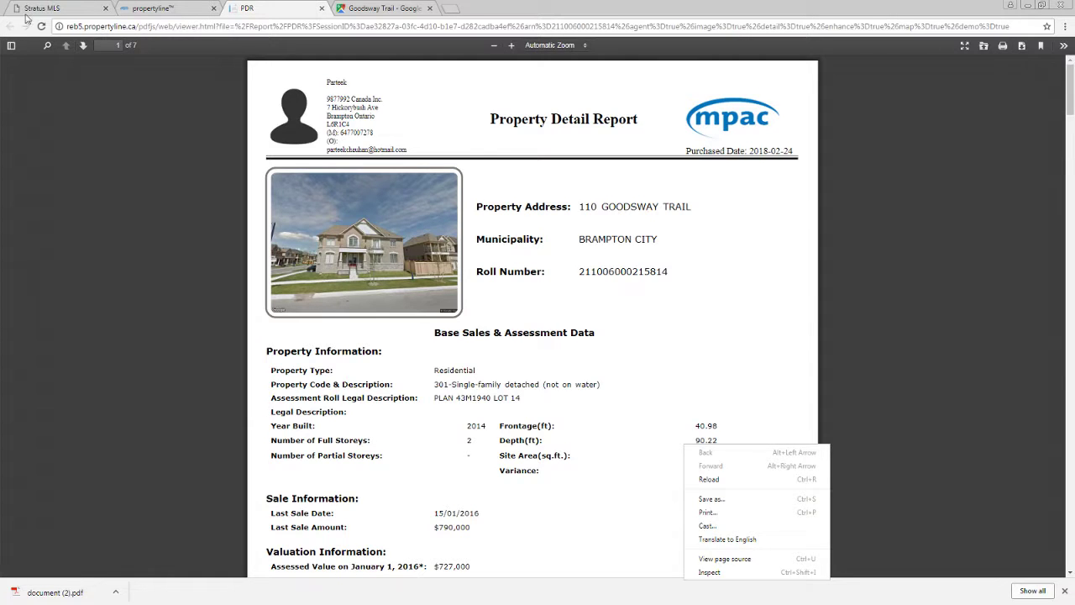
pyautogui.click(34, 8)
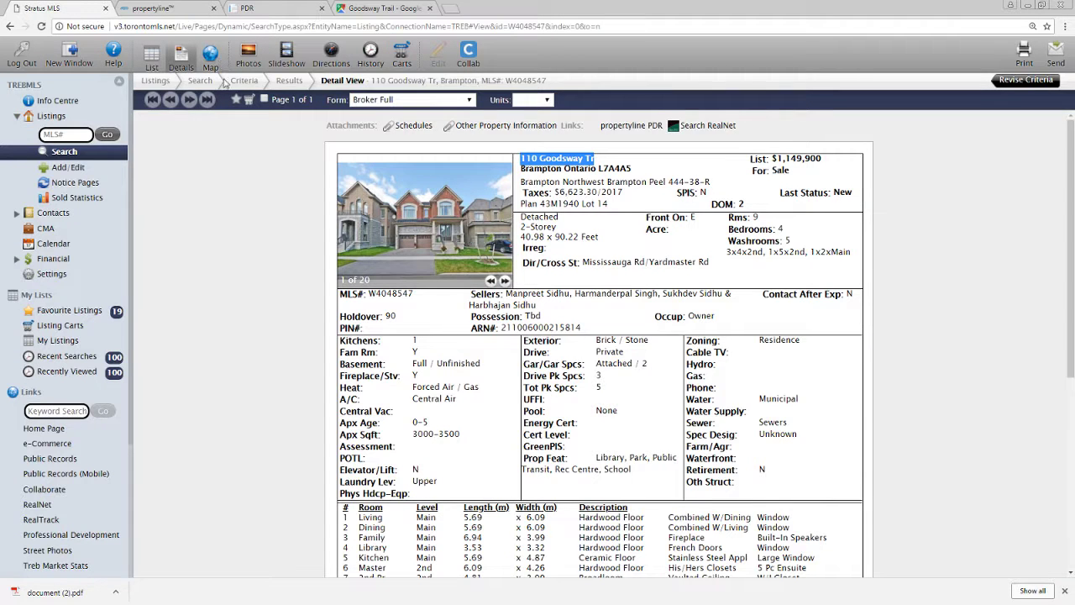
pyautogui.click(194, 8)
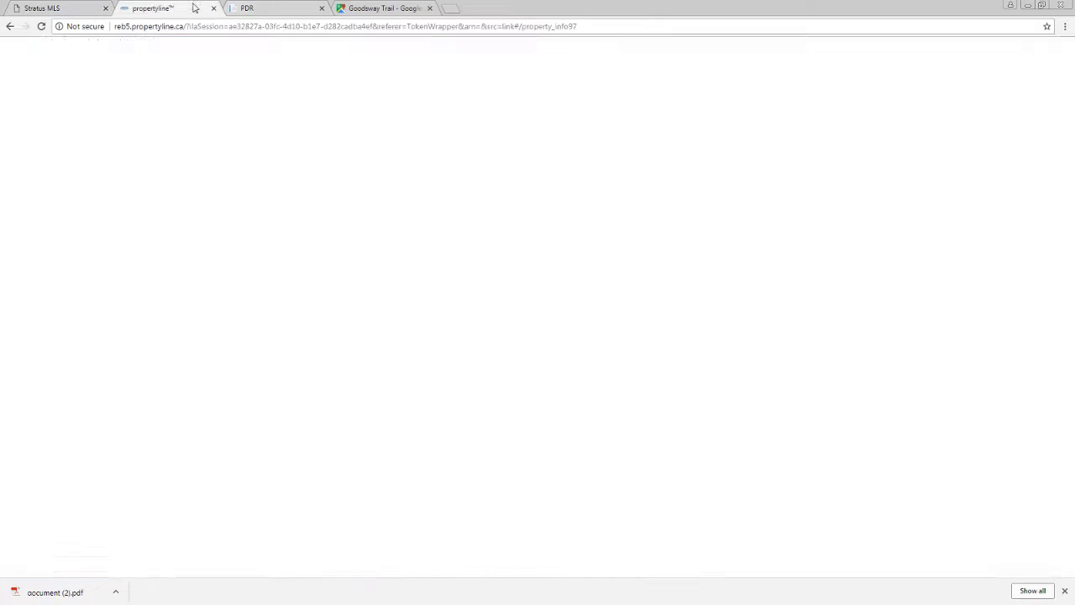
pyautogui.click(67, 8)
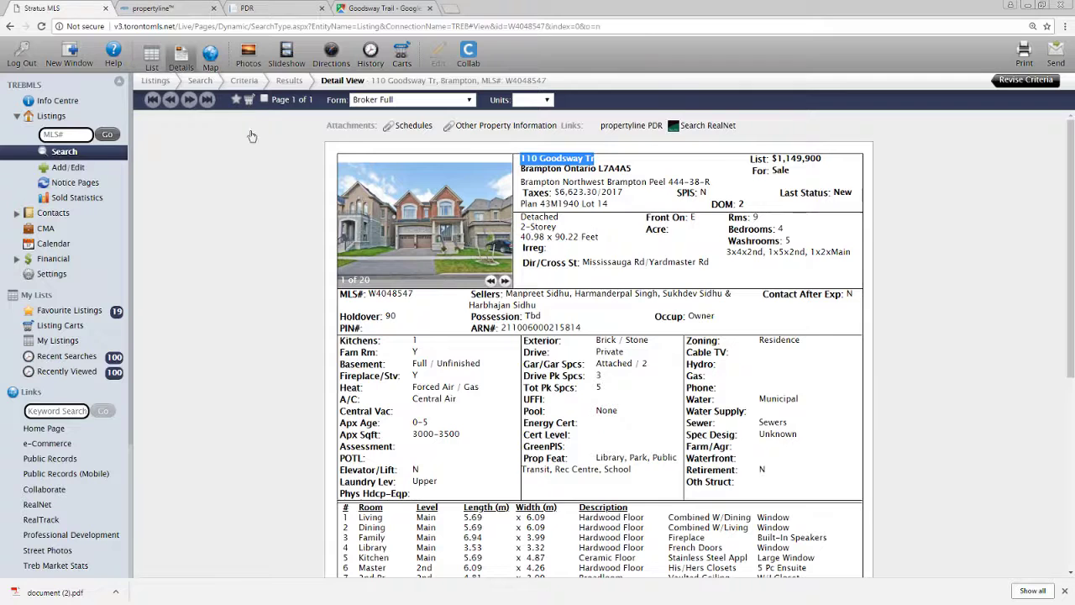
pyautogui.click(155, 81)
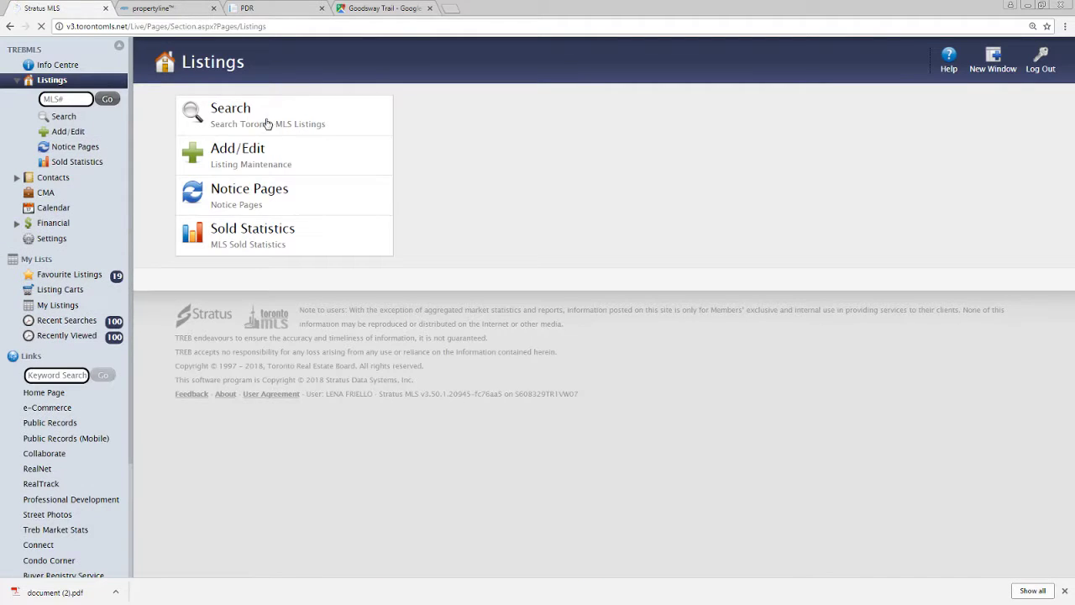
pyautogui.click(267, 123)
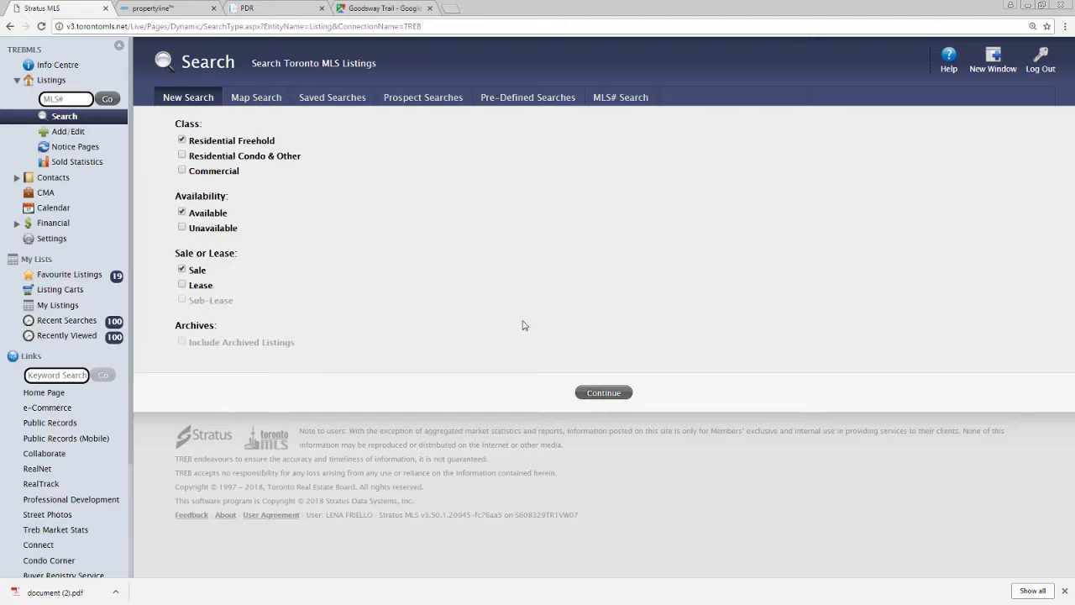
pyautogui.click(619, 395)
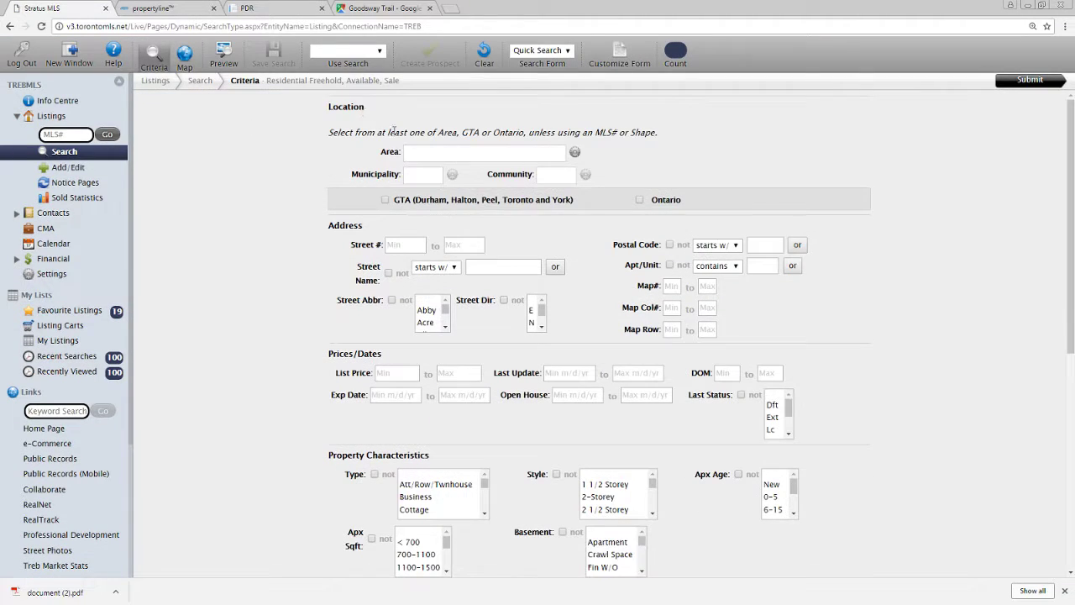
# Set Area to Peel, Municipality to Brampton, Type Detached, Style 2-Storey, and Age New.
pyautogui.click(419, 154)
pyautogui.write('pe')
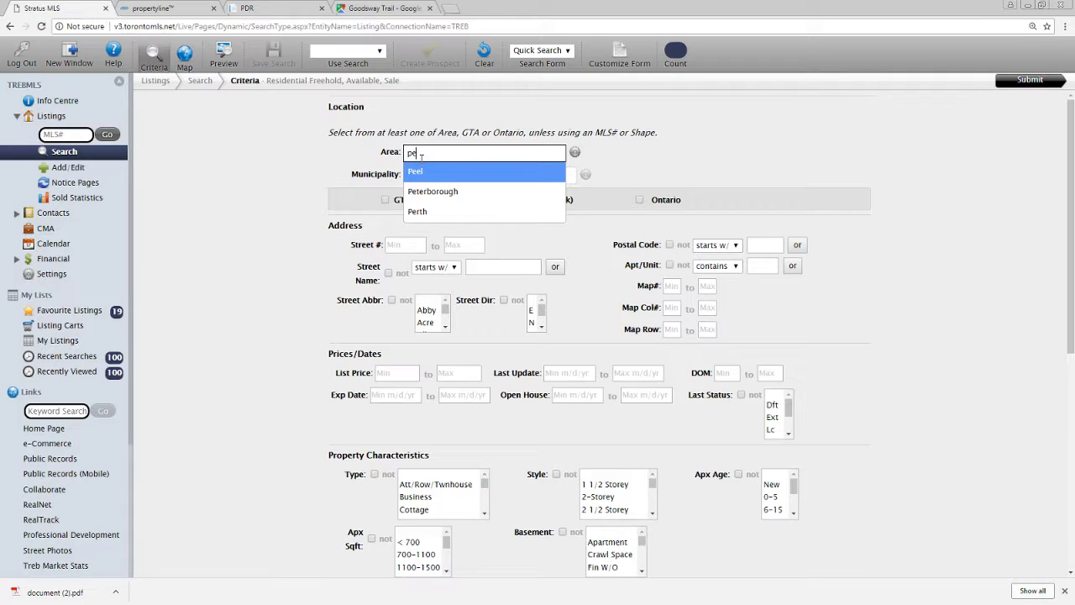
pyautogui.press('Return')
pyautogui.click(441, 177)
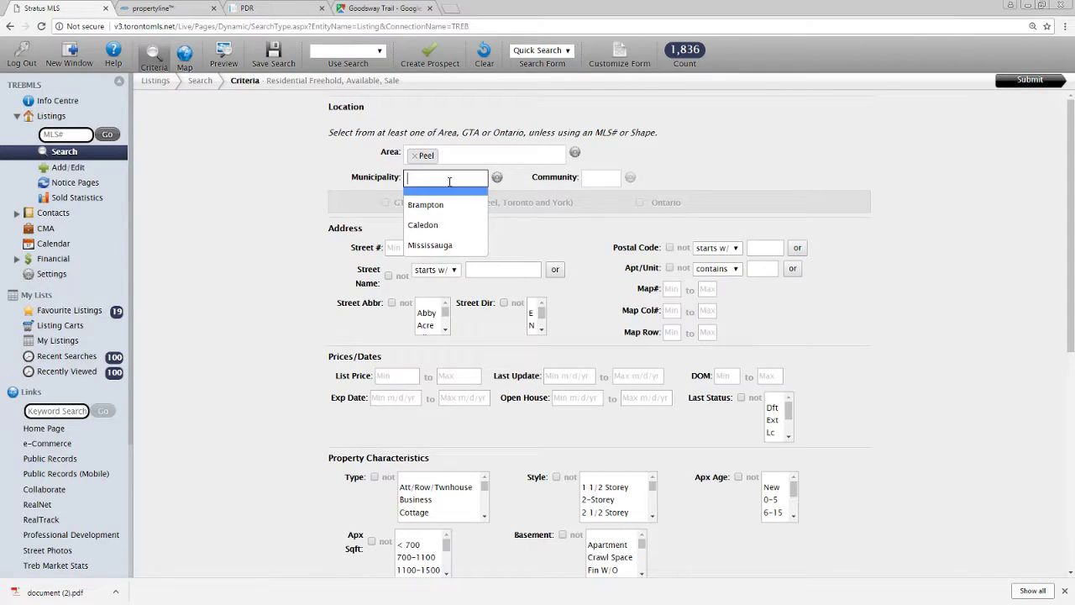
pyautogui.click(438, 205)
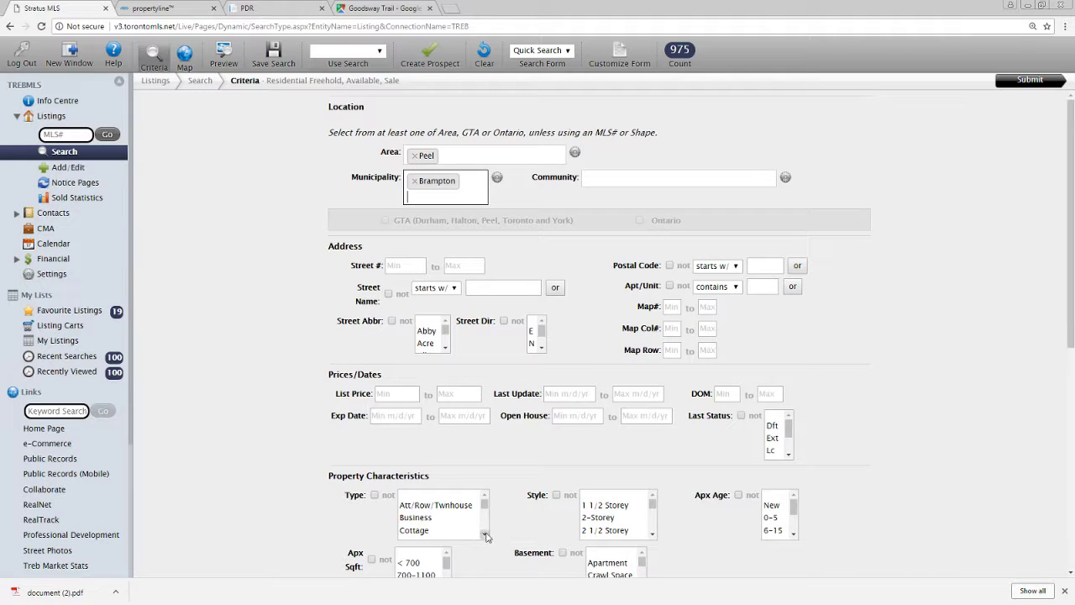
pyautogui.scroll(-1, 453, 516)
pyautogui.click(428, 503)
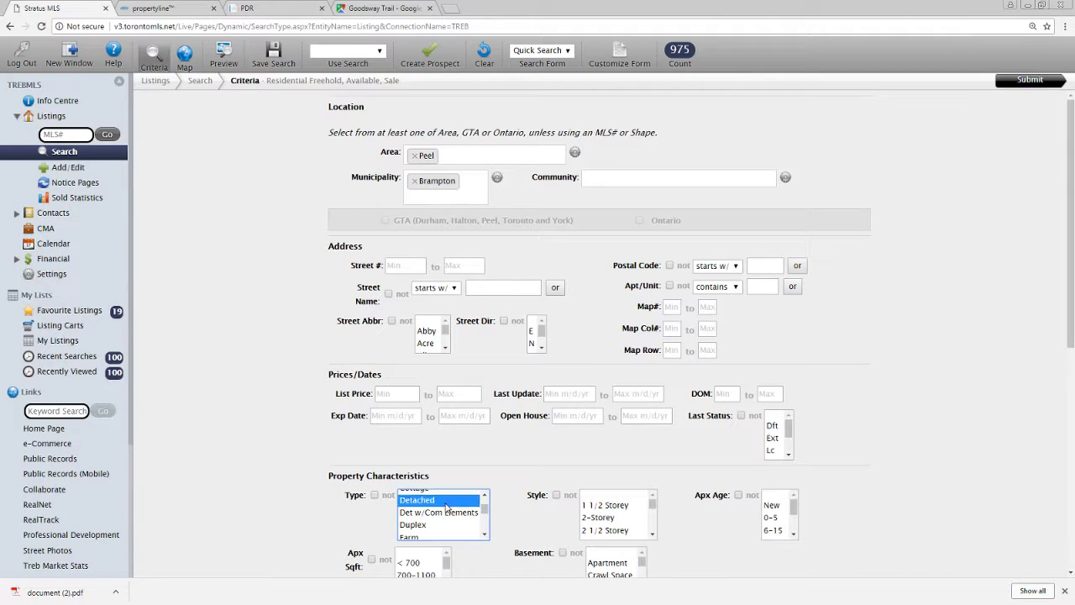
pyautogui.click(594, 519)
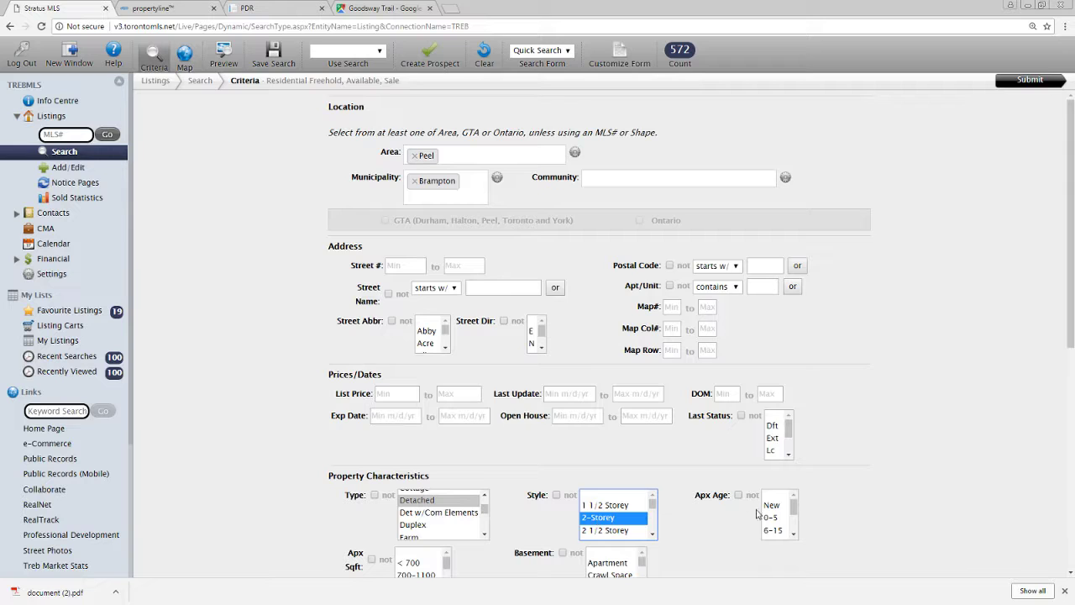
pyautogui.click(771, 507)
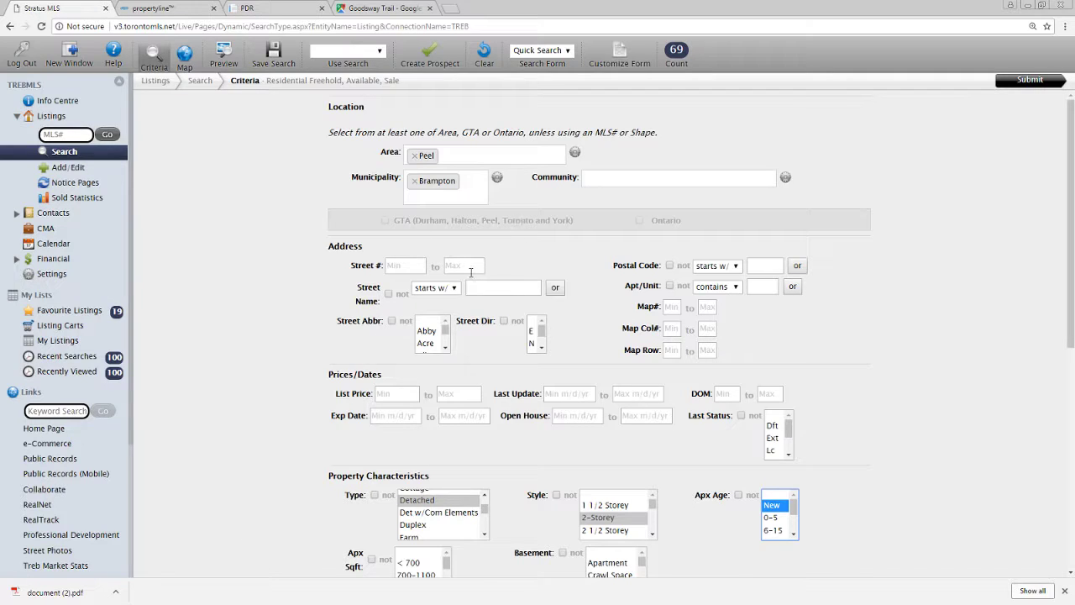
# Cap the list price at $1,000,000, set square footage to 2500-3000, and run the search.
pyautogui.click(467, 396)
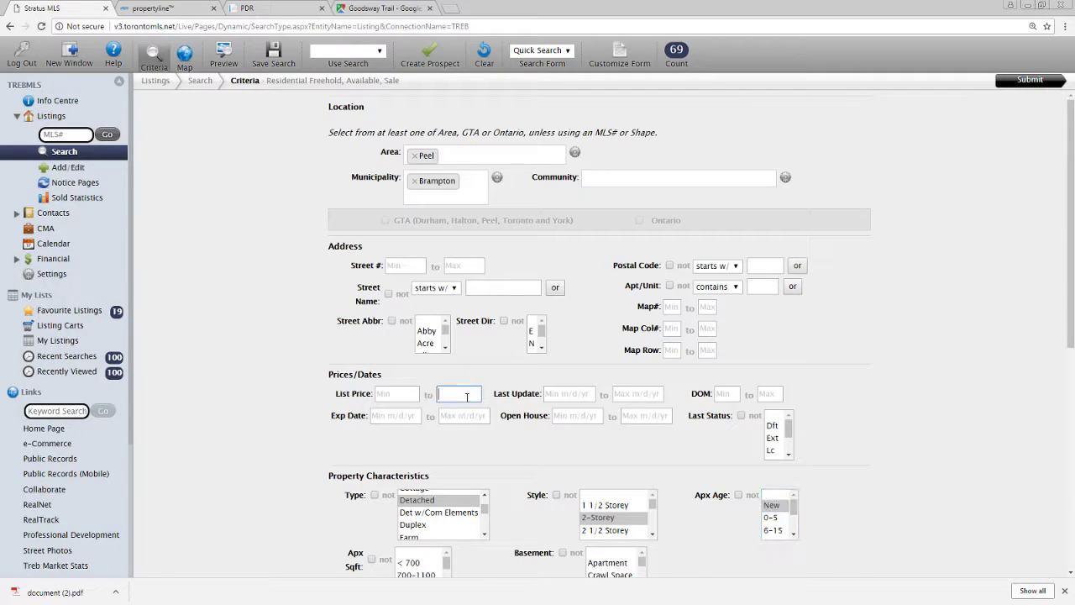
pyautogui.write('1000000')
pyautogui.click(973, 495)
pyautogui.scroll(-1, 538, 544)
pyautogui.click(446, 488)
pyautogui.scroll(-1, 446, 488)
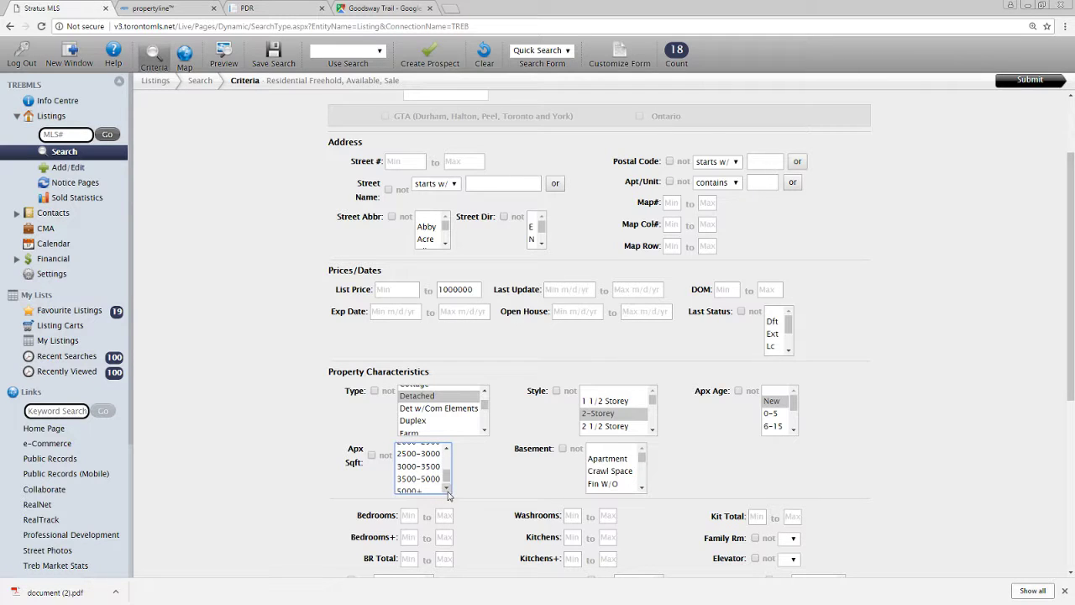
pyautogui.click(435, 466)
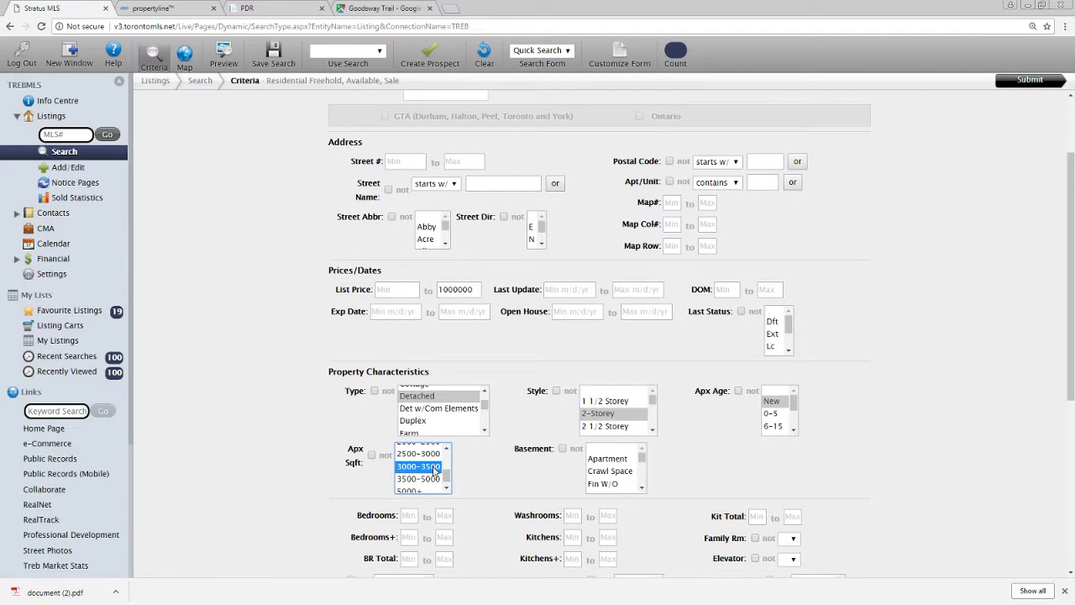
pyautogui.click(430, 455)
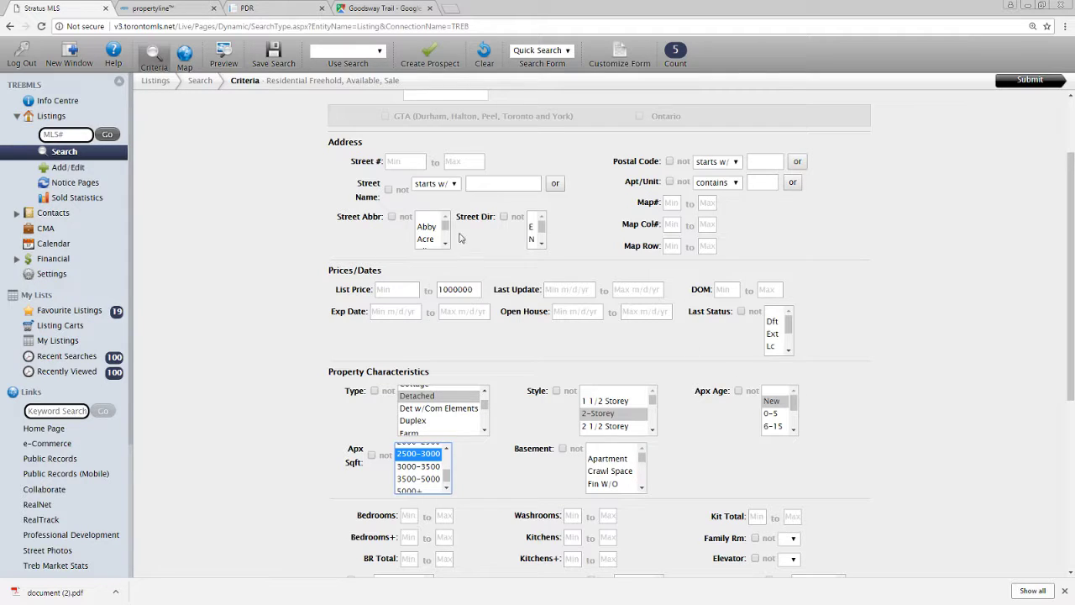
pyautogui.click(955, 433)
pyautogui.scroll(3, 865, 427)
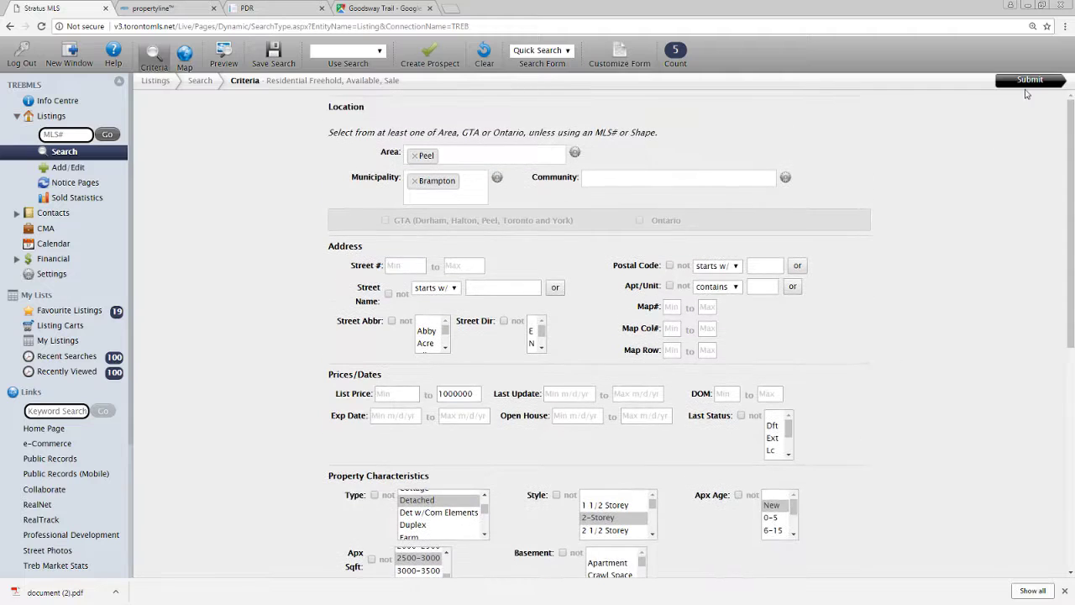
pyautogui.click(1028, 82)
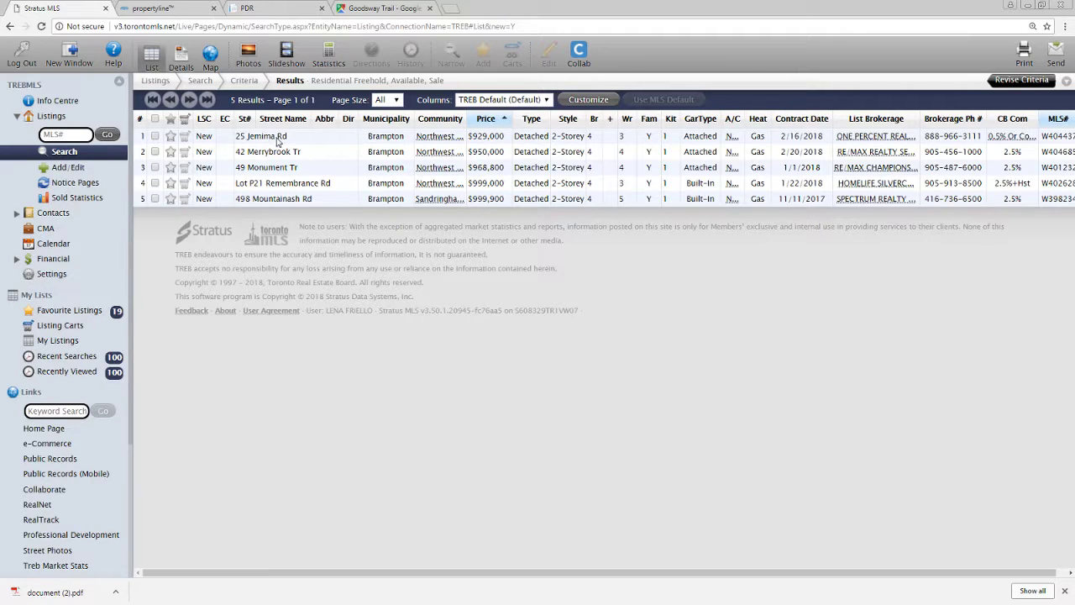
pyautogui.click(279, 140)
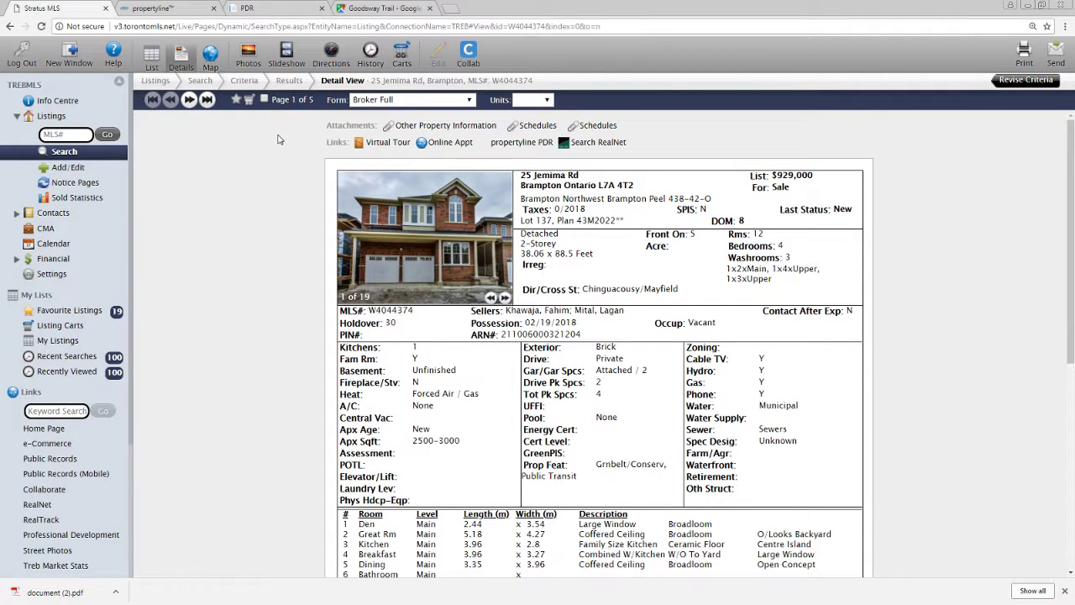
pyautogui.click(1049, 80)
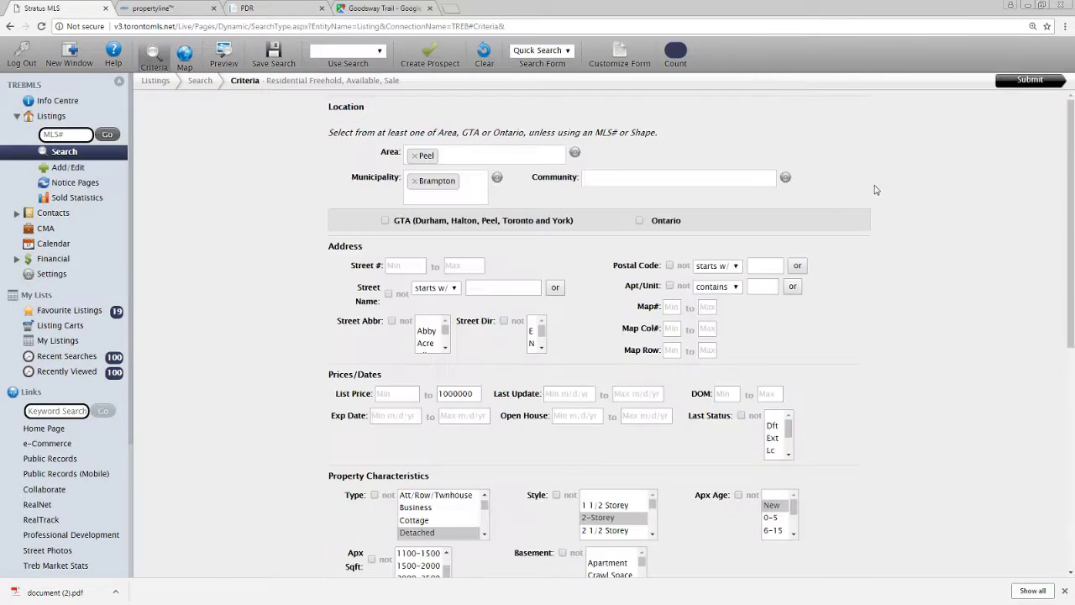
# Start saving the current search under the name BRAMPTON_DETACHED_BRAND_NEW.
pyautogui.scroll(-3, 920, 374)
pyautogui.scroll(-2, 920, 374)
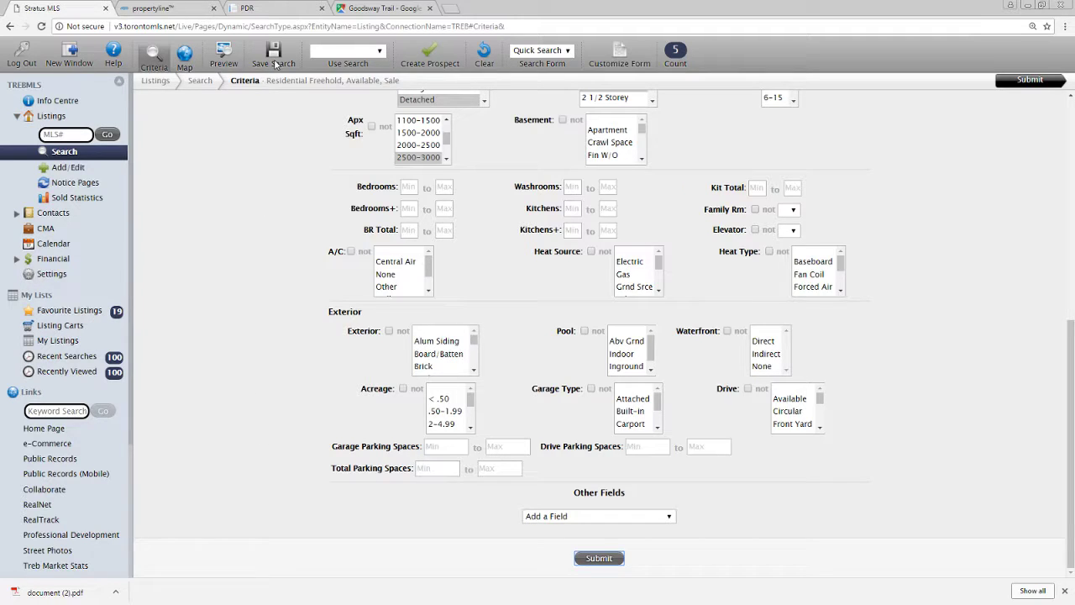
pyautogui.click(274, 64)
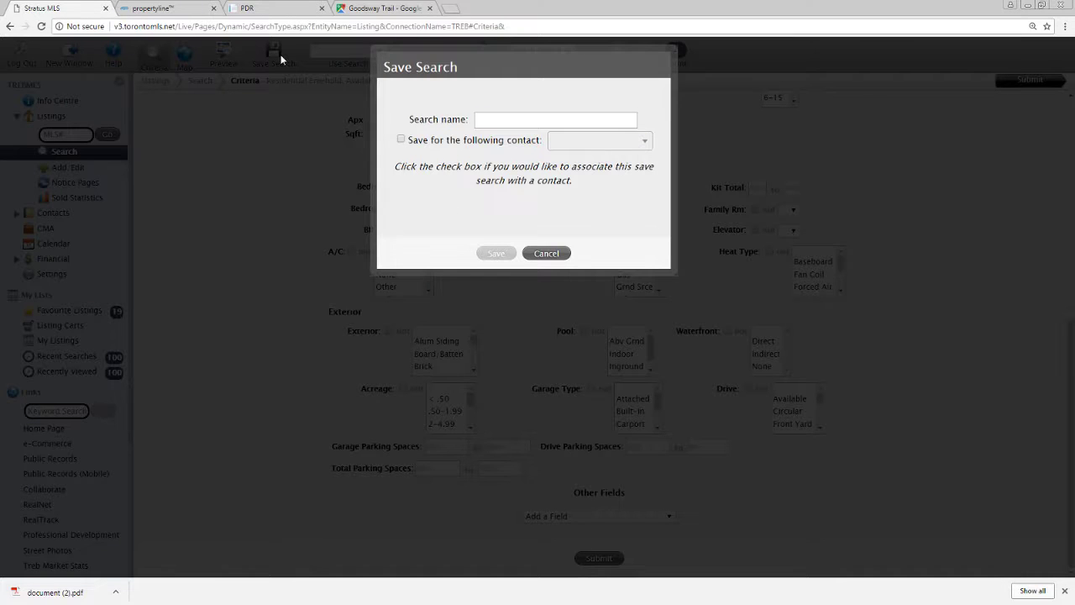
pyautogui.click(560, 117)
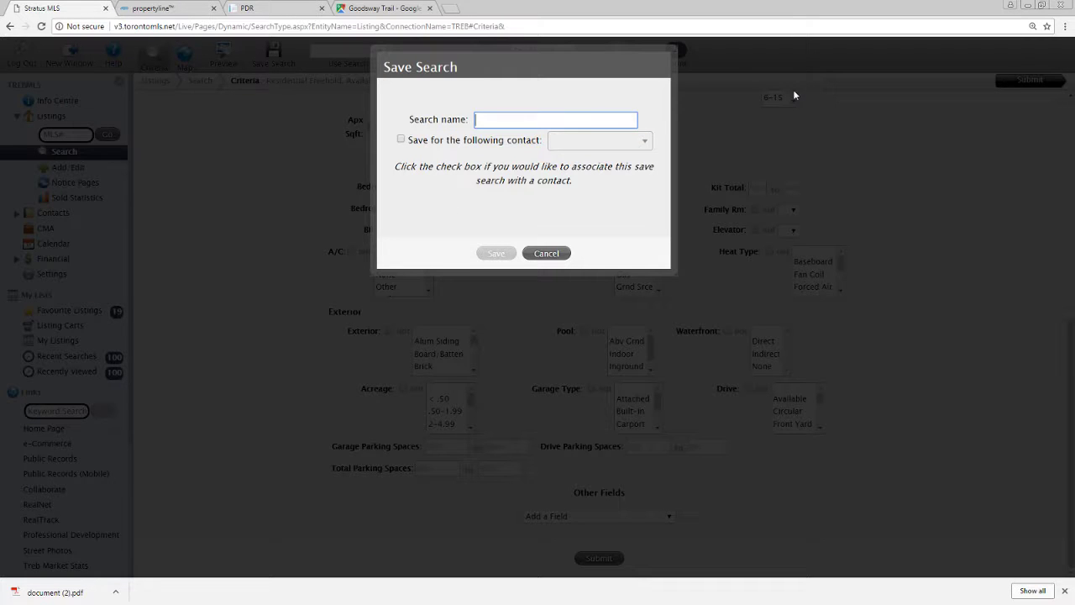
pyautogui.write('BRa')
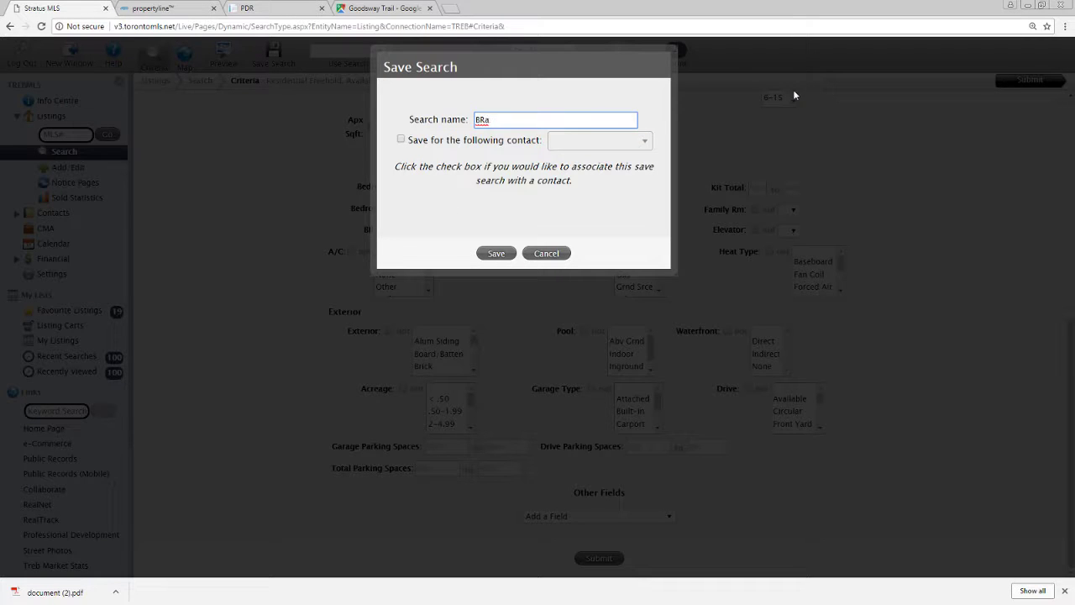
pyautogui.write(',mAMPTON_DETA')
pyautogui.write('CHED_BRAND')
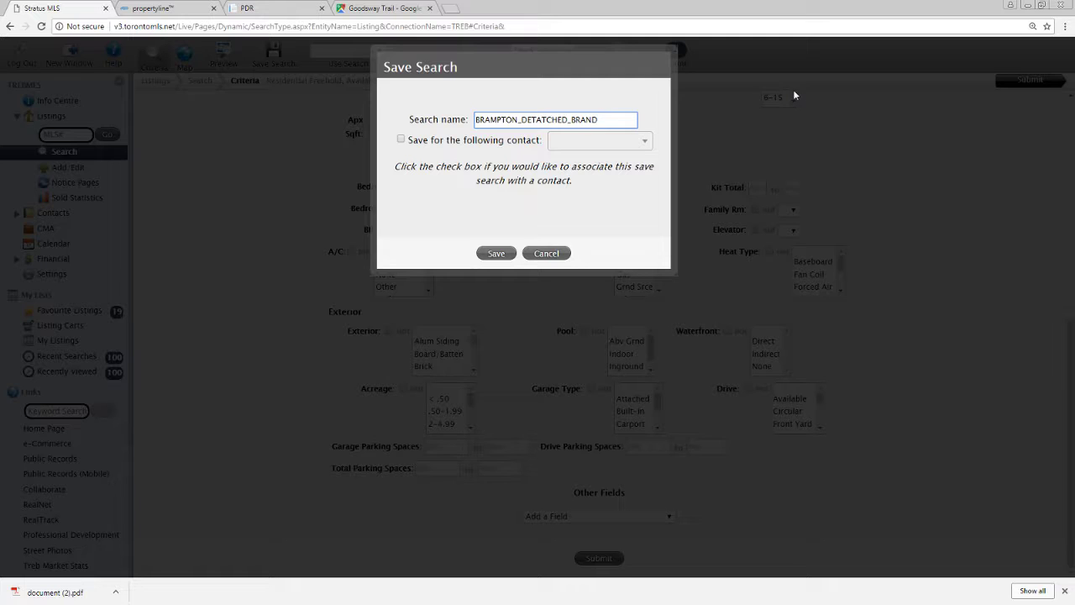
pyautogui.write('_NEW')
# Leave the search unlinked from any contact, save it and dismiss the confirmation.
pyautogui.click(402, 142)
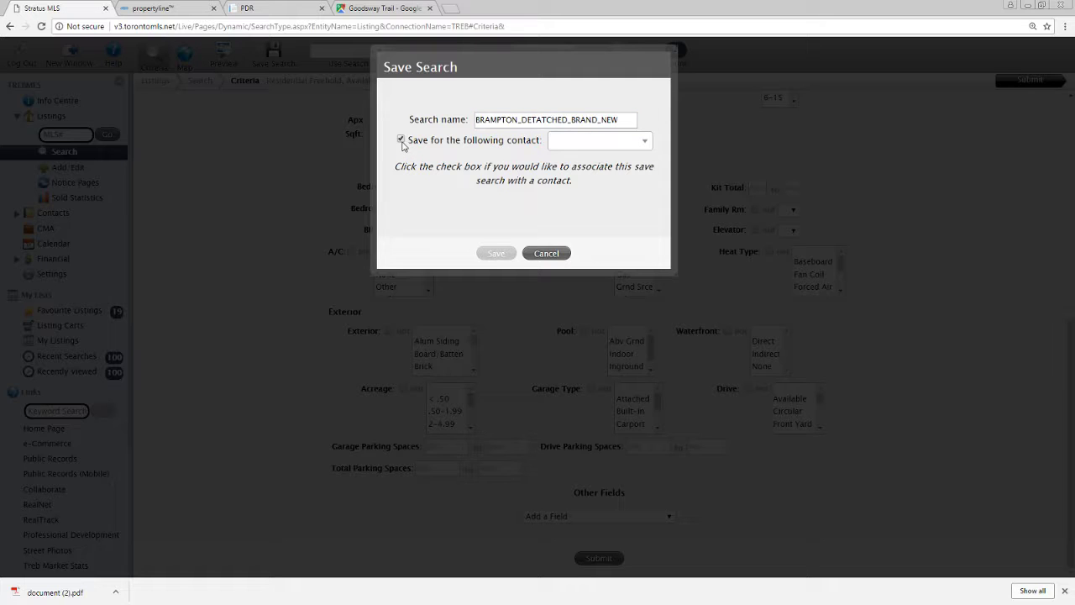
pyautogui.click(590, 143)
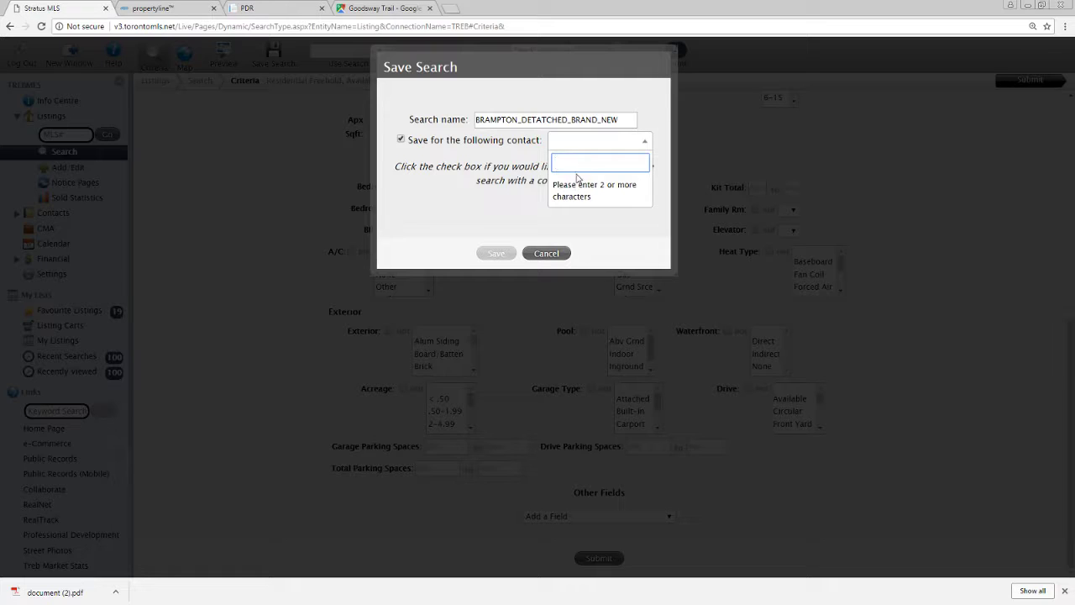
pyautogui.click(529, 163)
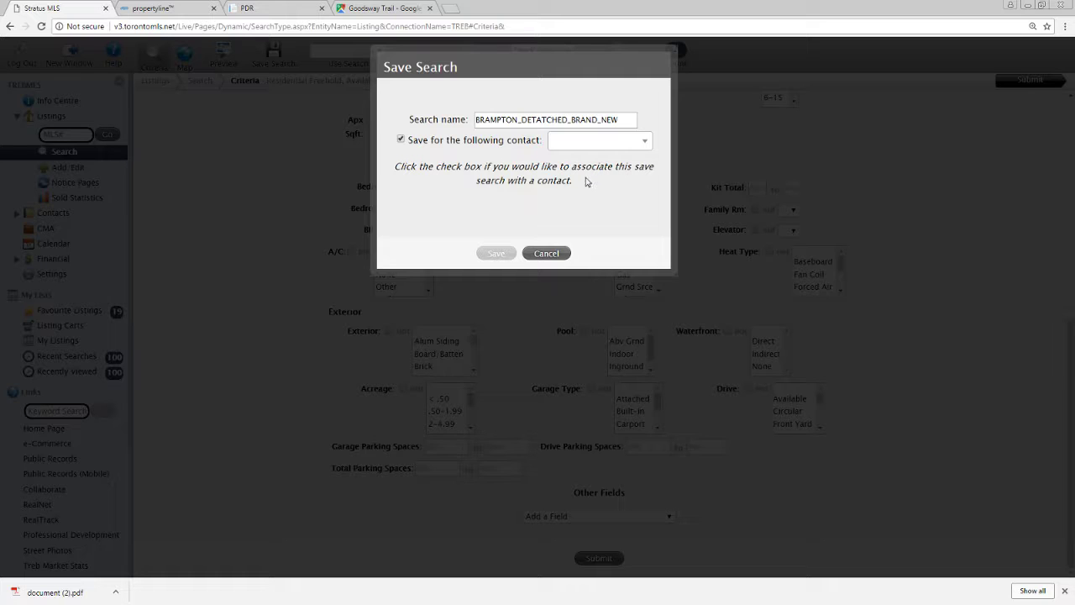
pyautogui.click(466, 140)
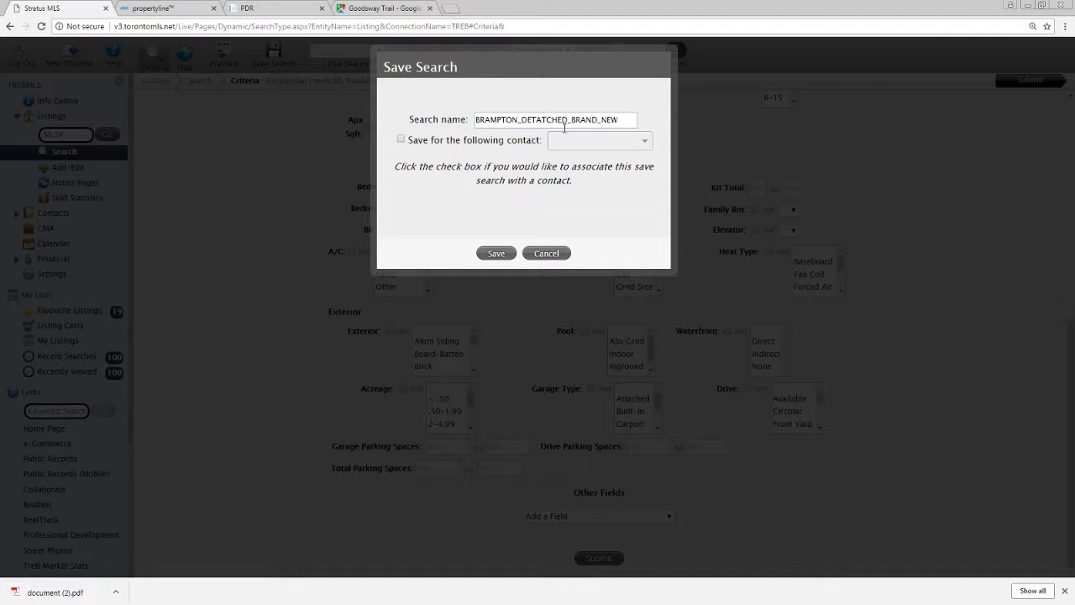
pyautogui.click(497, 254)
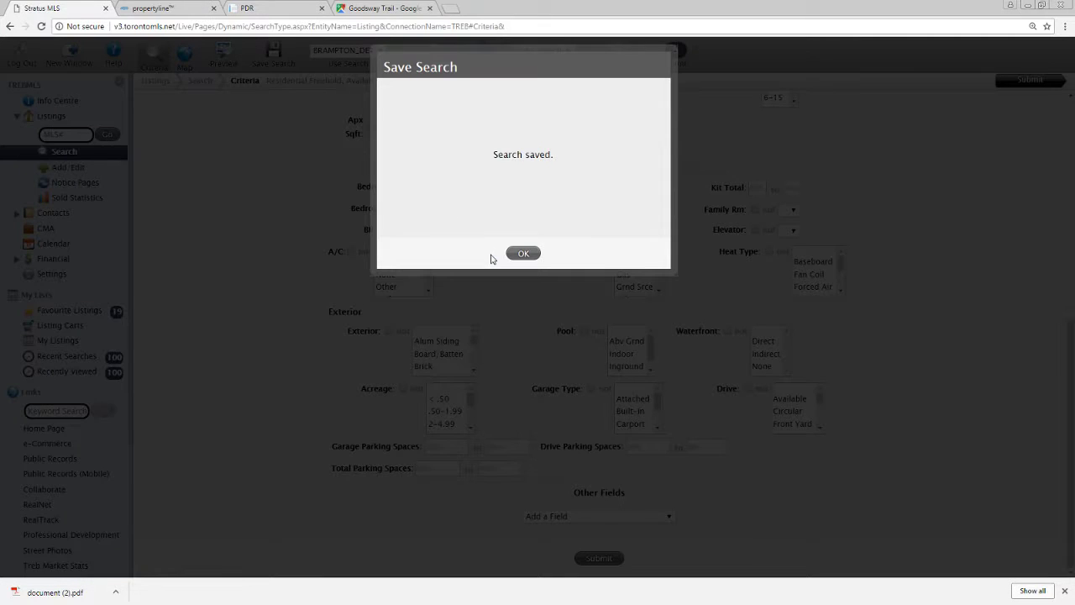
pyautogui.click(516, 254)
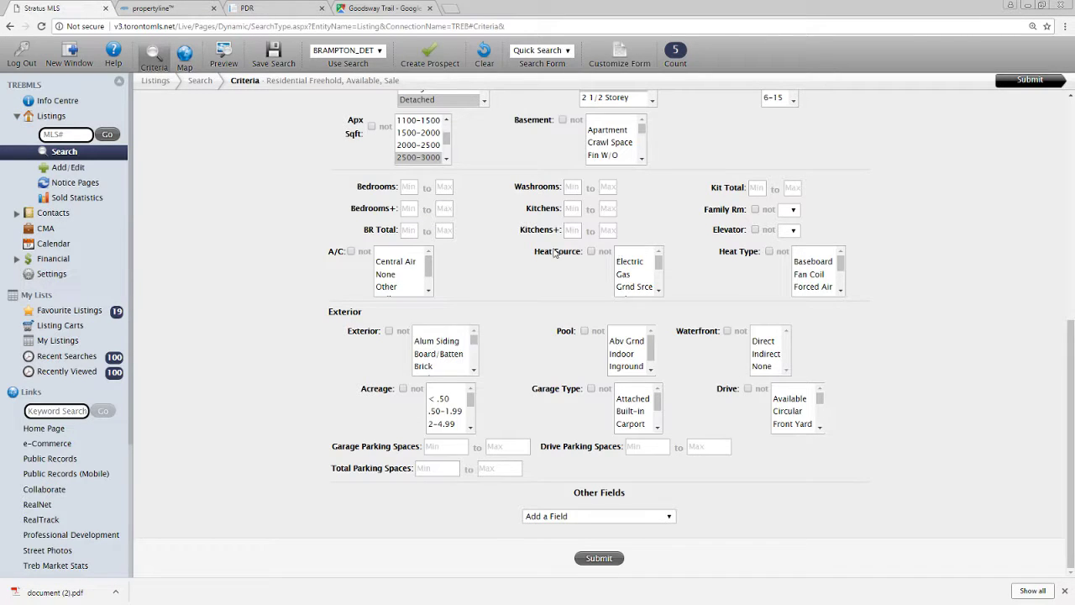
# Load BRAMPTON_DETACHED_BRAND_NEW from Saved Searches and run it to list its 5 listings.
pyautogui.click(71, 152)
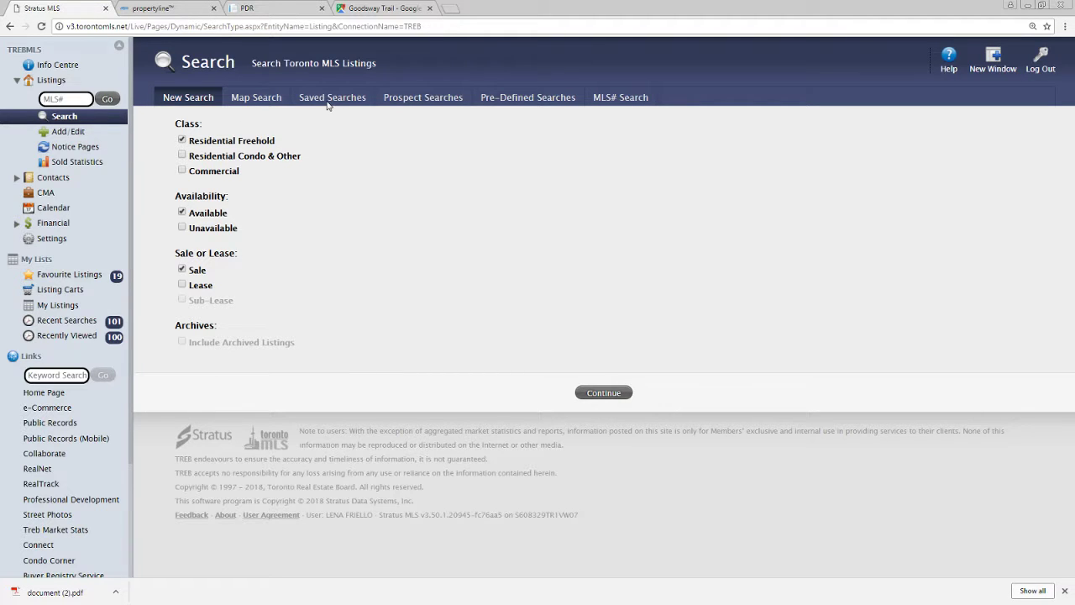
pyautogui.click(328, 101)
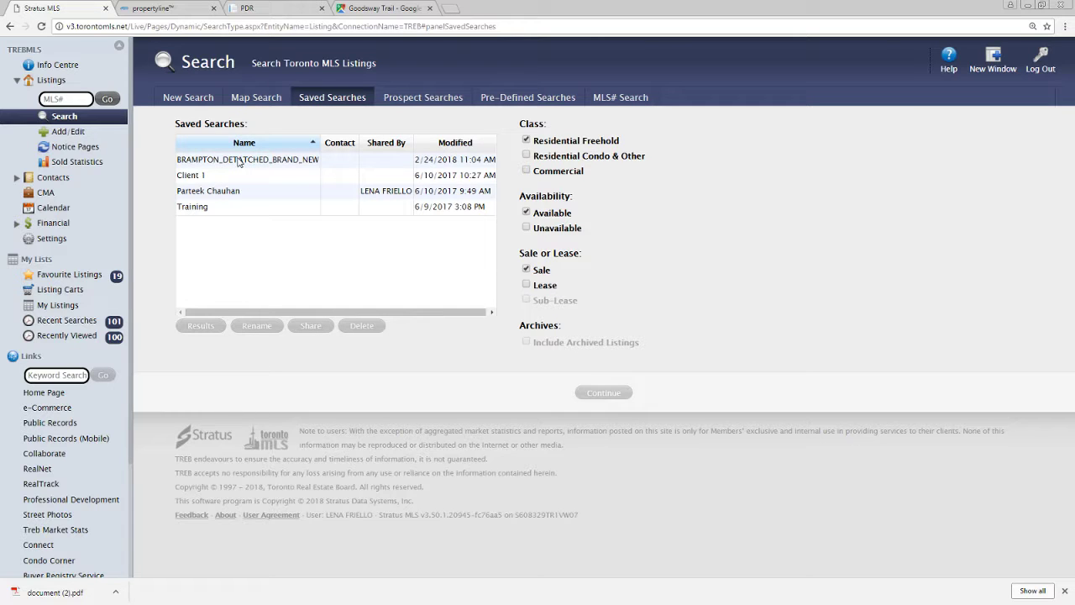
pyautogui.click(239, 160)
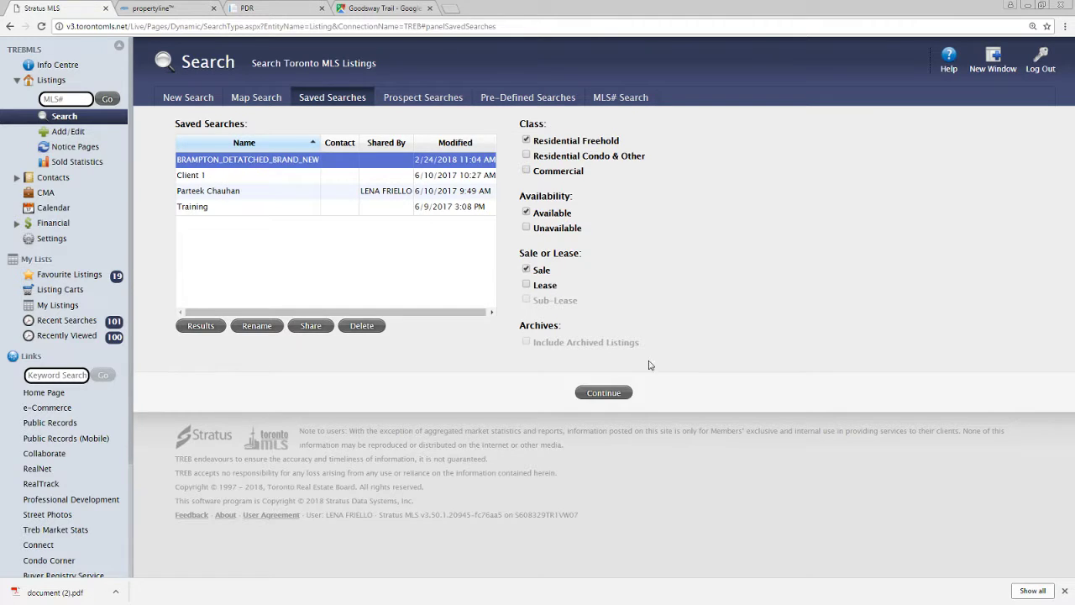
pyautogui.click(605, 392)
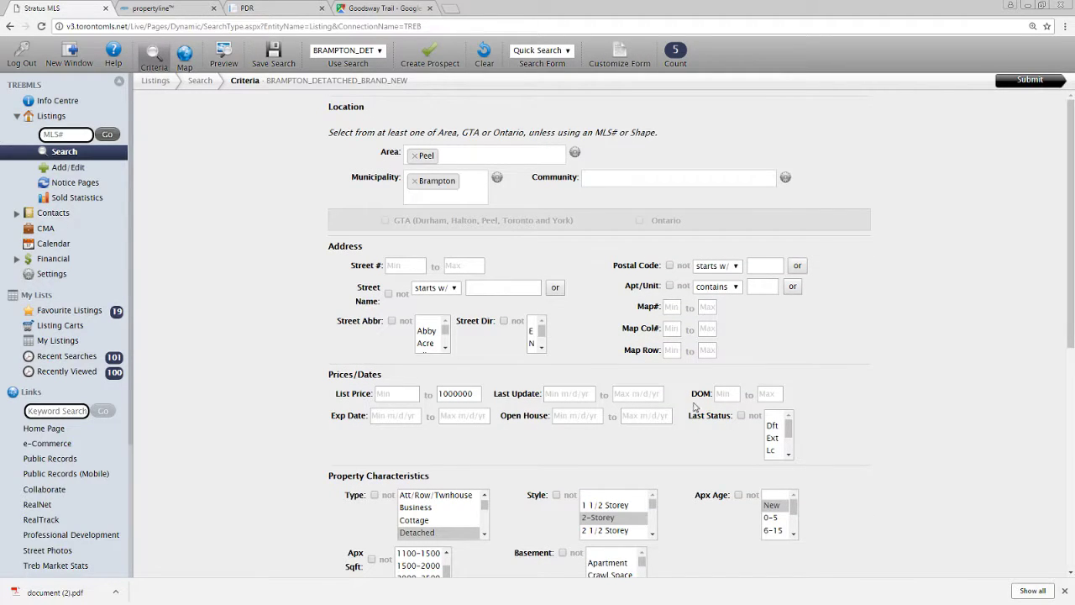
pyautogui.scroll(-5, 638, 471)
pyautogui.click(598, 559)
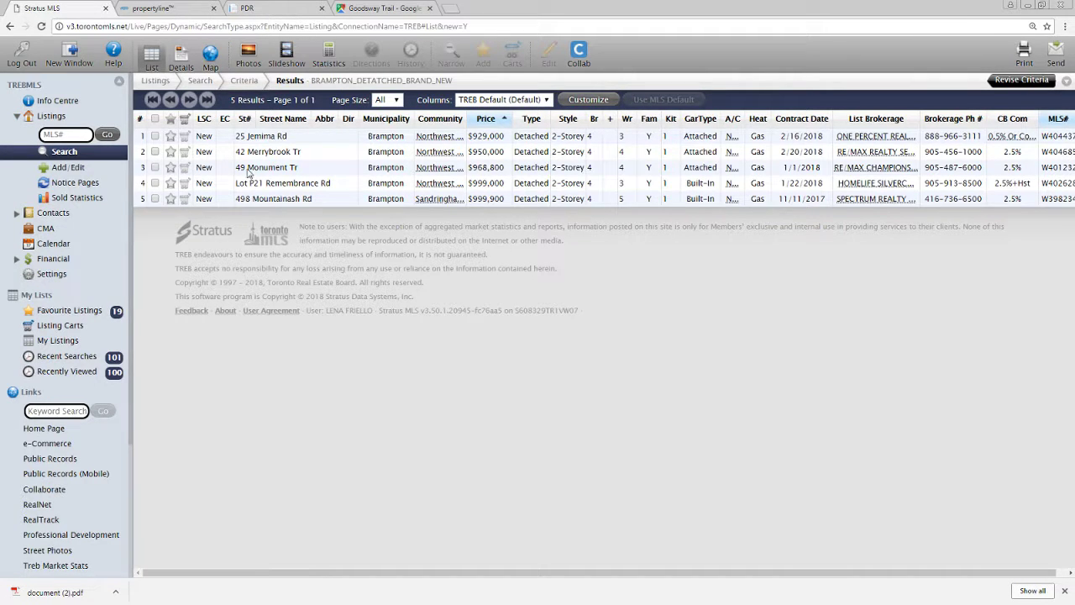
pyautogui.click(255, 135)
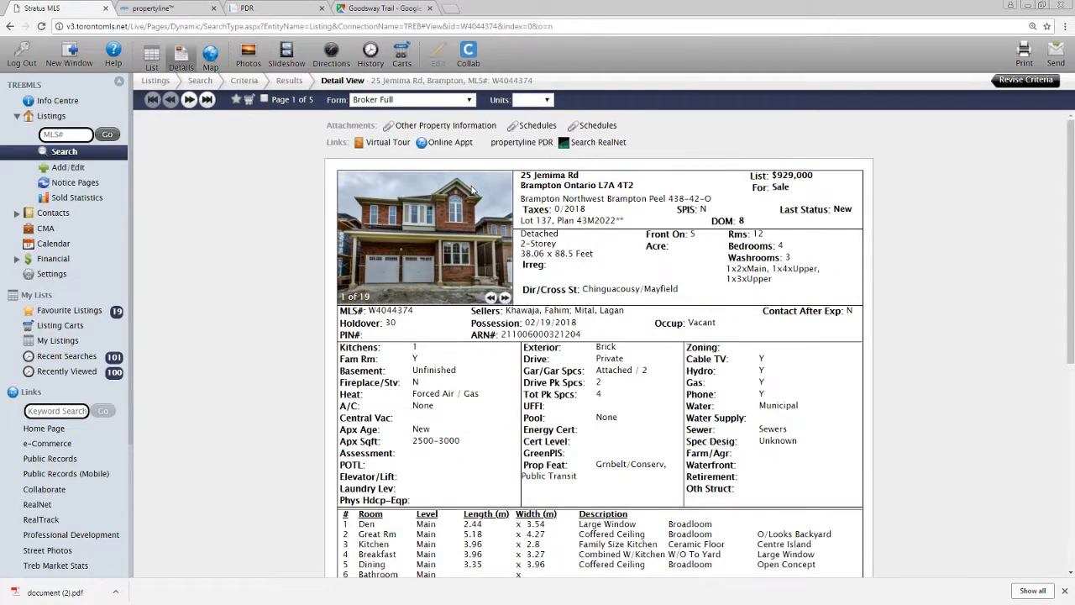
pyautogui.scroll(-1, 511, 267)
pyautogui.scroll(-1, 514, 277)
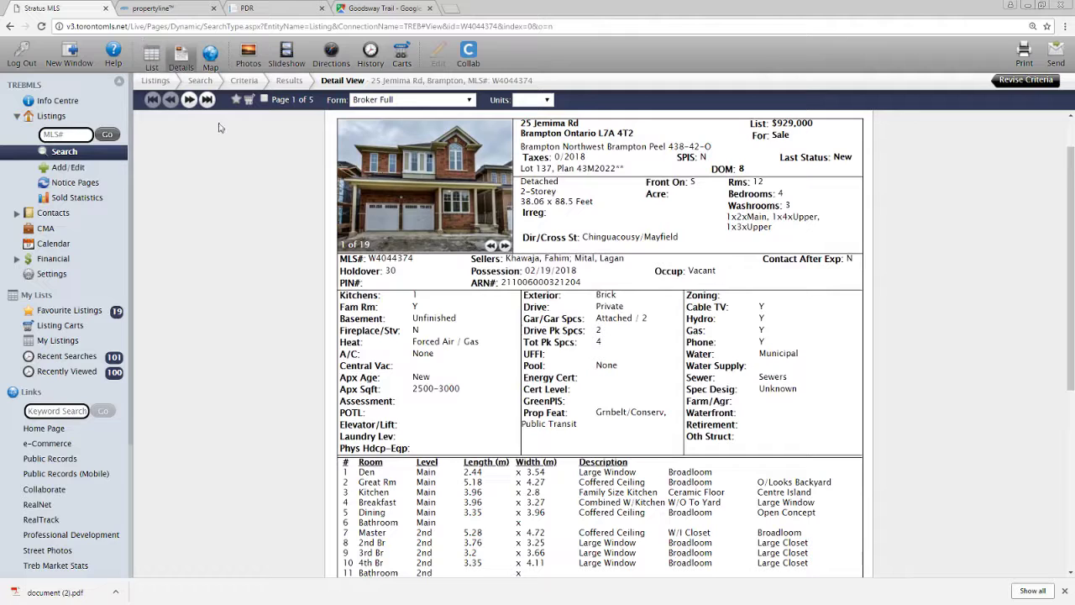
pyautogui.click(189, 99)
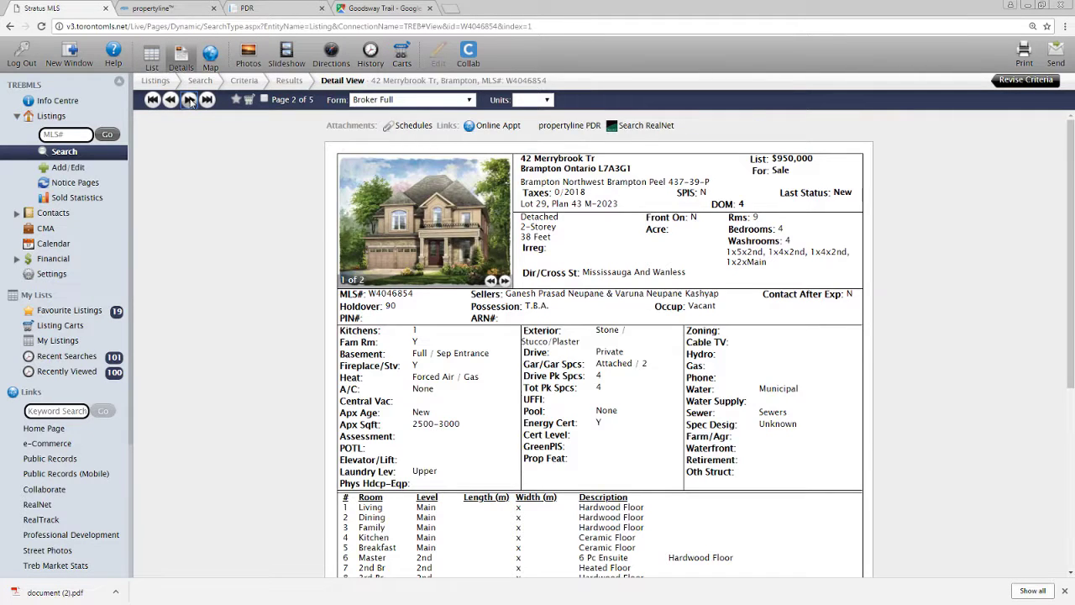
pyautogui.click(189, 99)
pyautogui.click(189, 99)
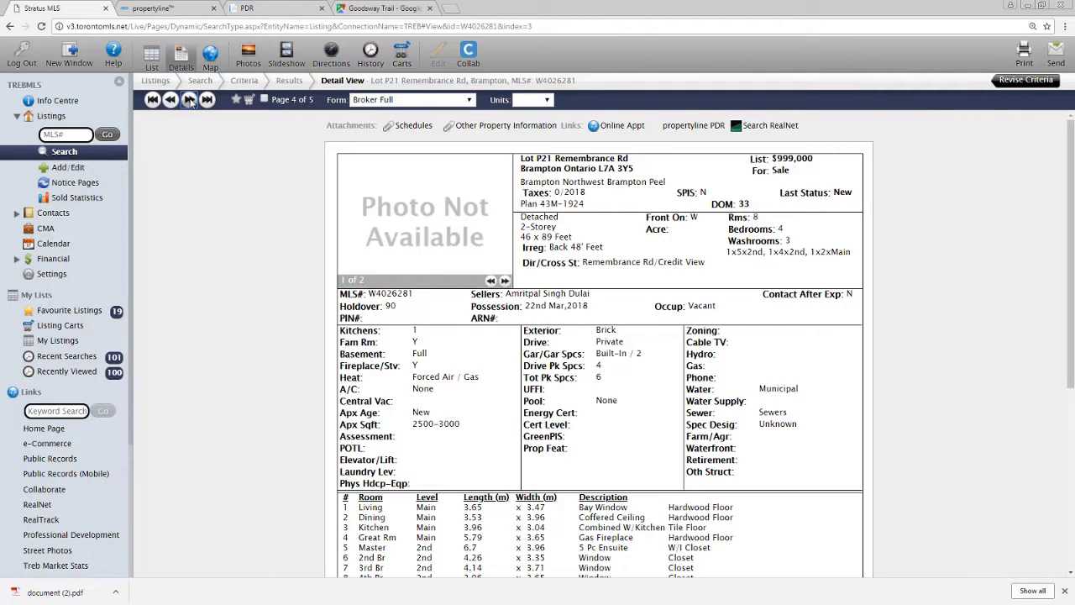
pyautogui.click(189, 99)
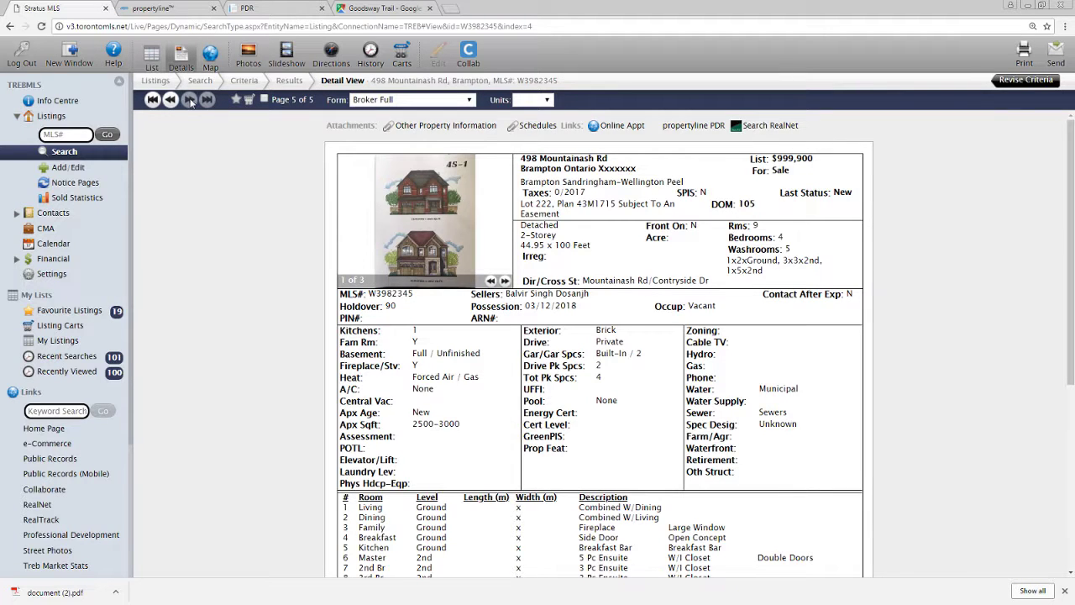
# Go back through results and criteria to the empty Prospect Searches list.
pyautogui.click(279, 81)
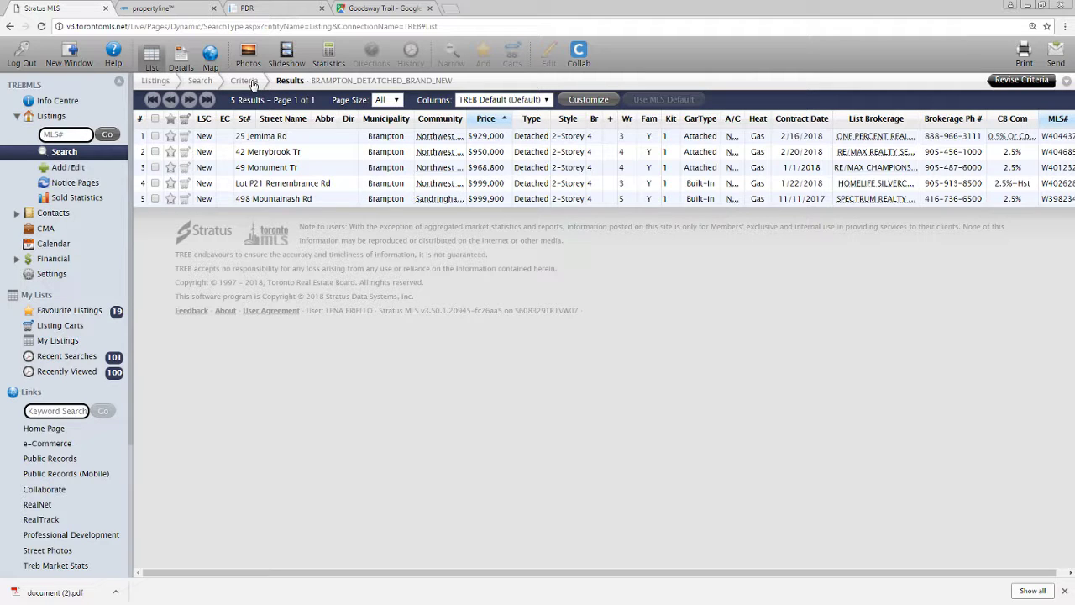
pyautogui.click(251, 82)
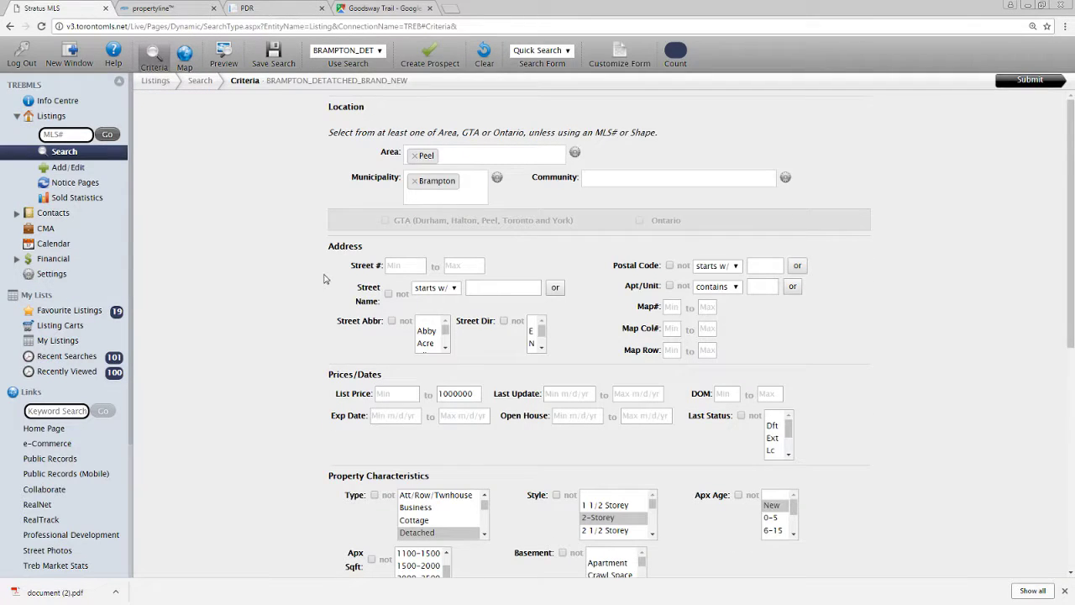
pyautogui.click(76, 156)
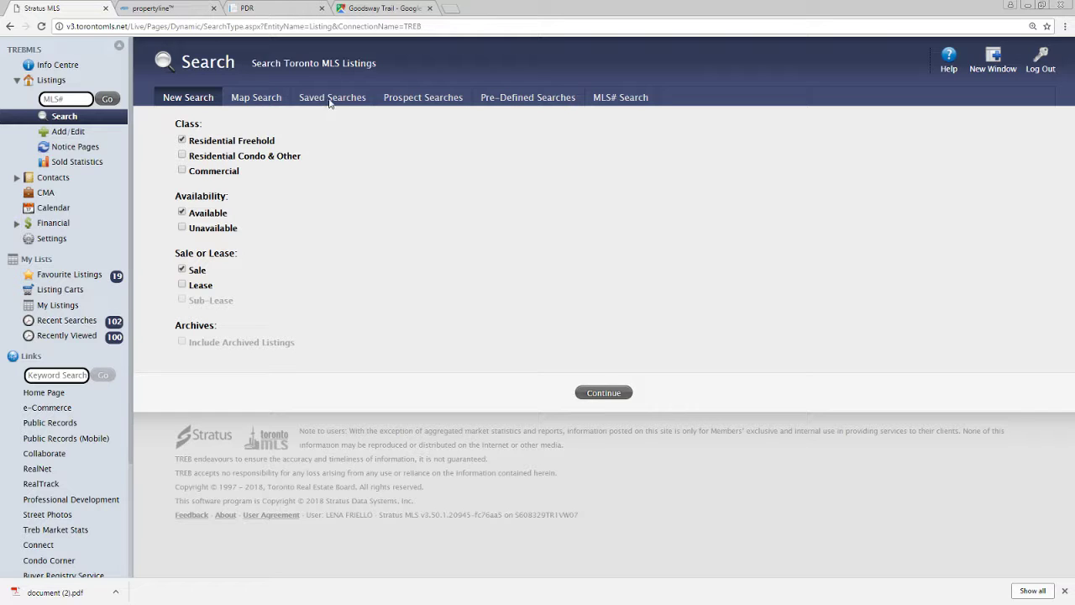
pyautogui.click(404, 100)
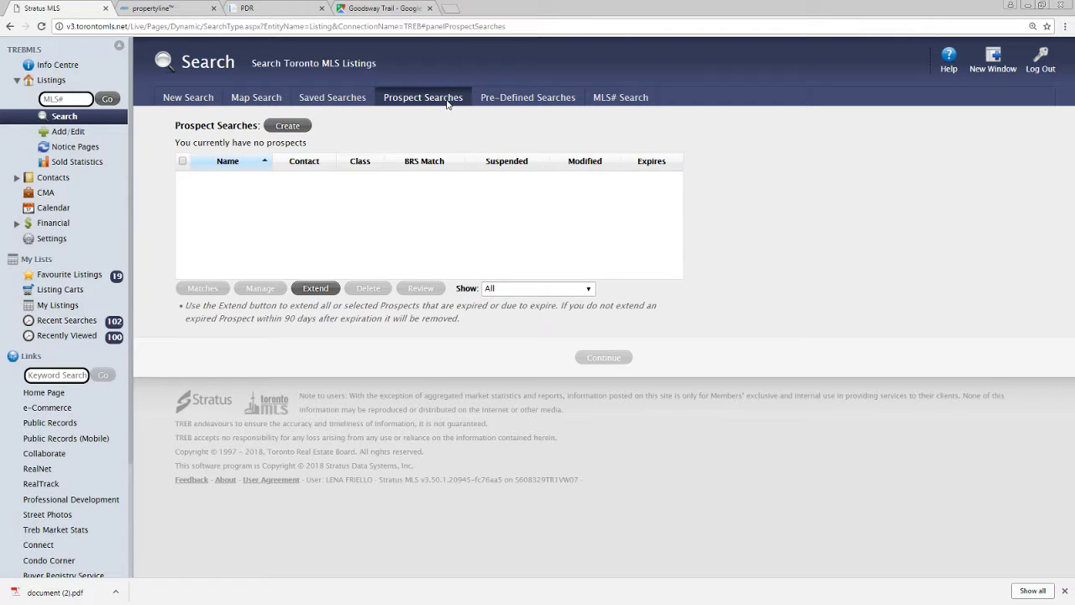